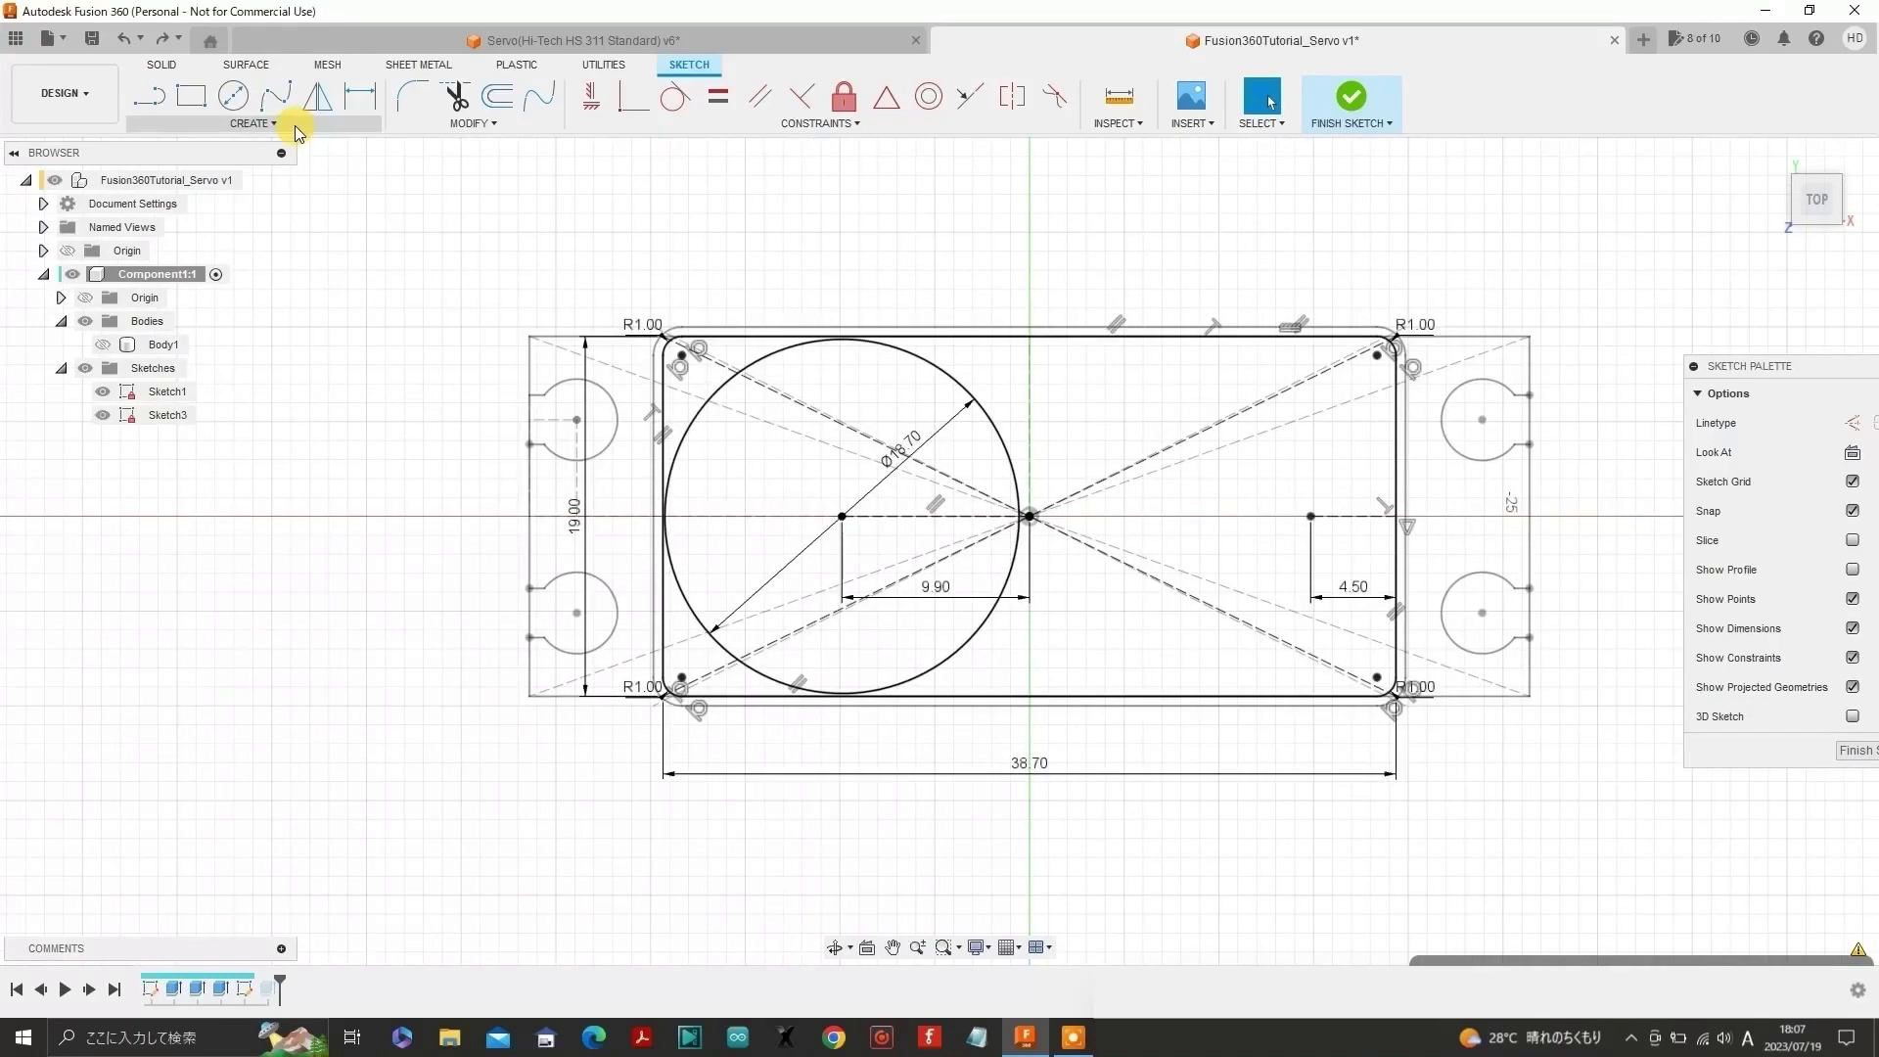
- Draw a vertical construction line 17.8/2 mm long upward from the inner end of the 4.50 mm construction line
{"action": "left_click", "coordinate": [154, 97]}
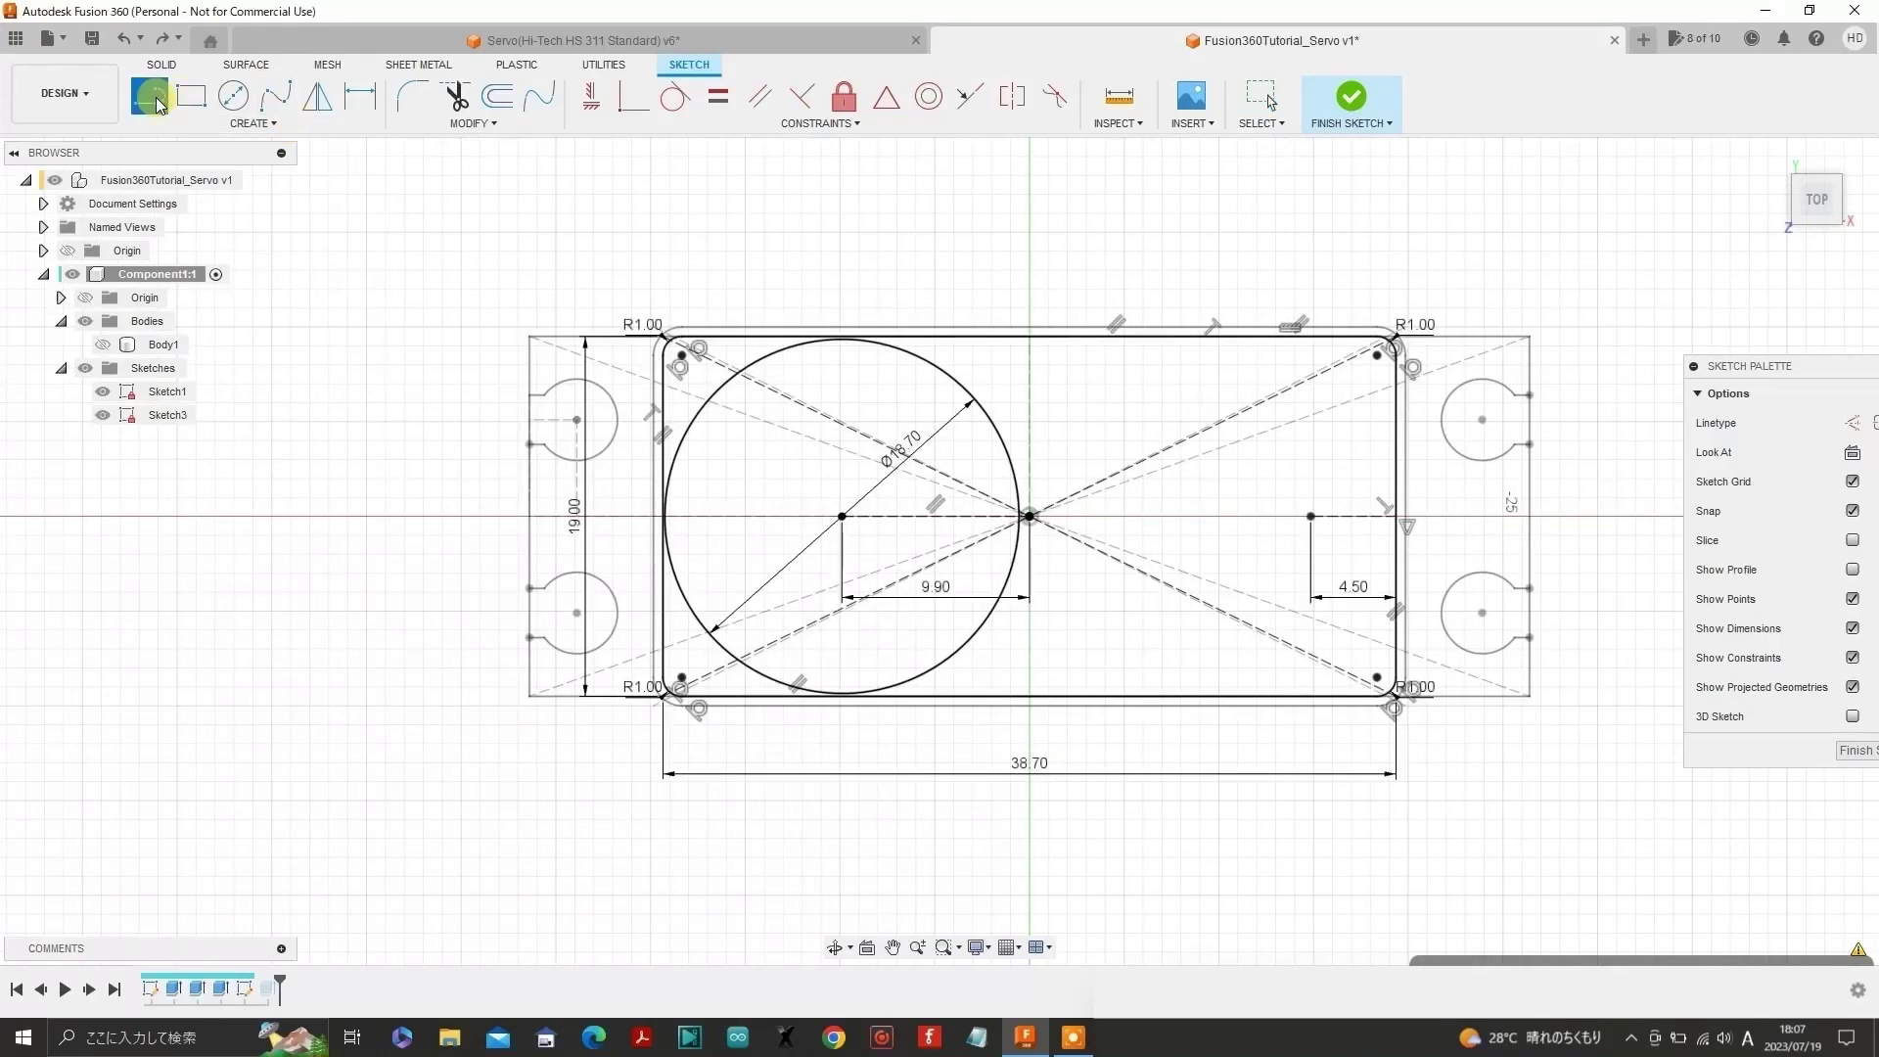
{"action": "left_click_drag", "start_coordinate": [1694, 365], "coordinate": [1580, 365]}
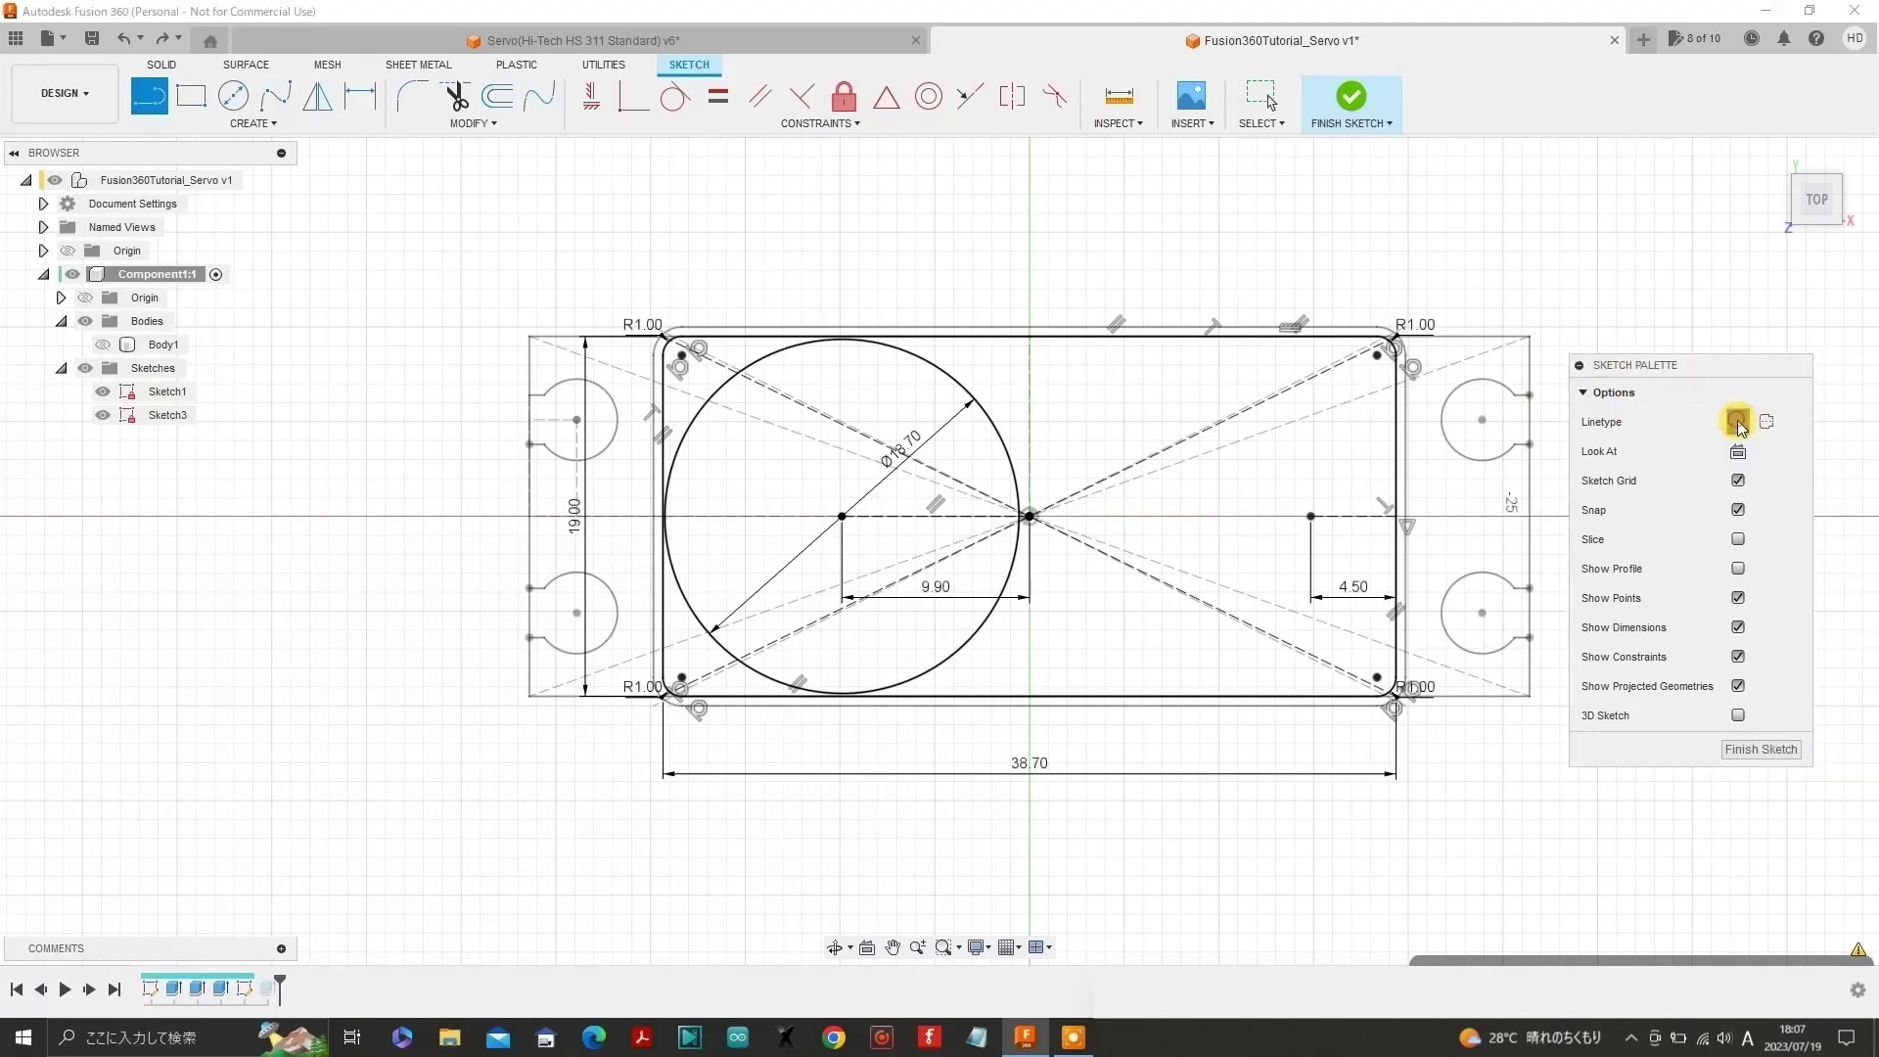
{"action": "left_click", "coordinate": [1738, 421]}
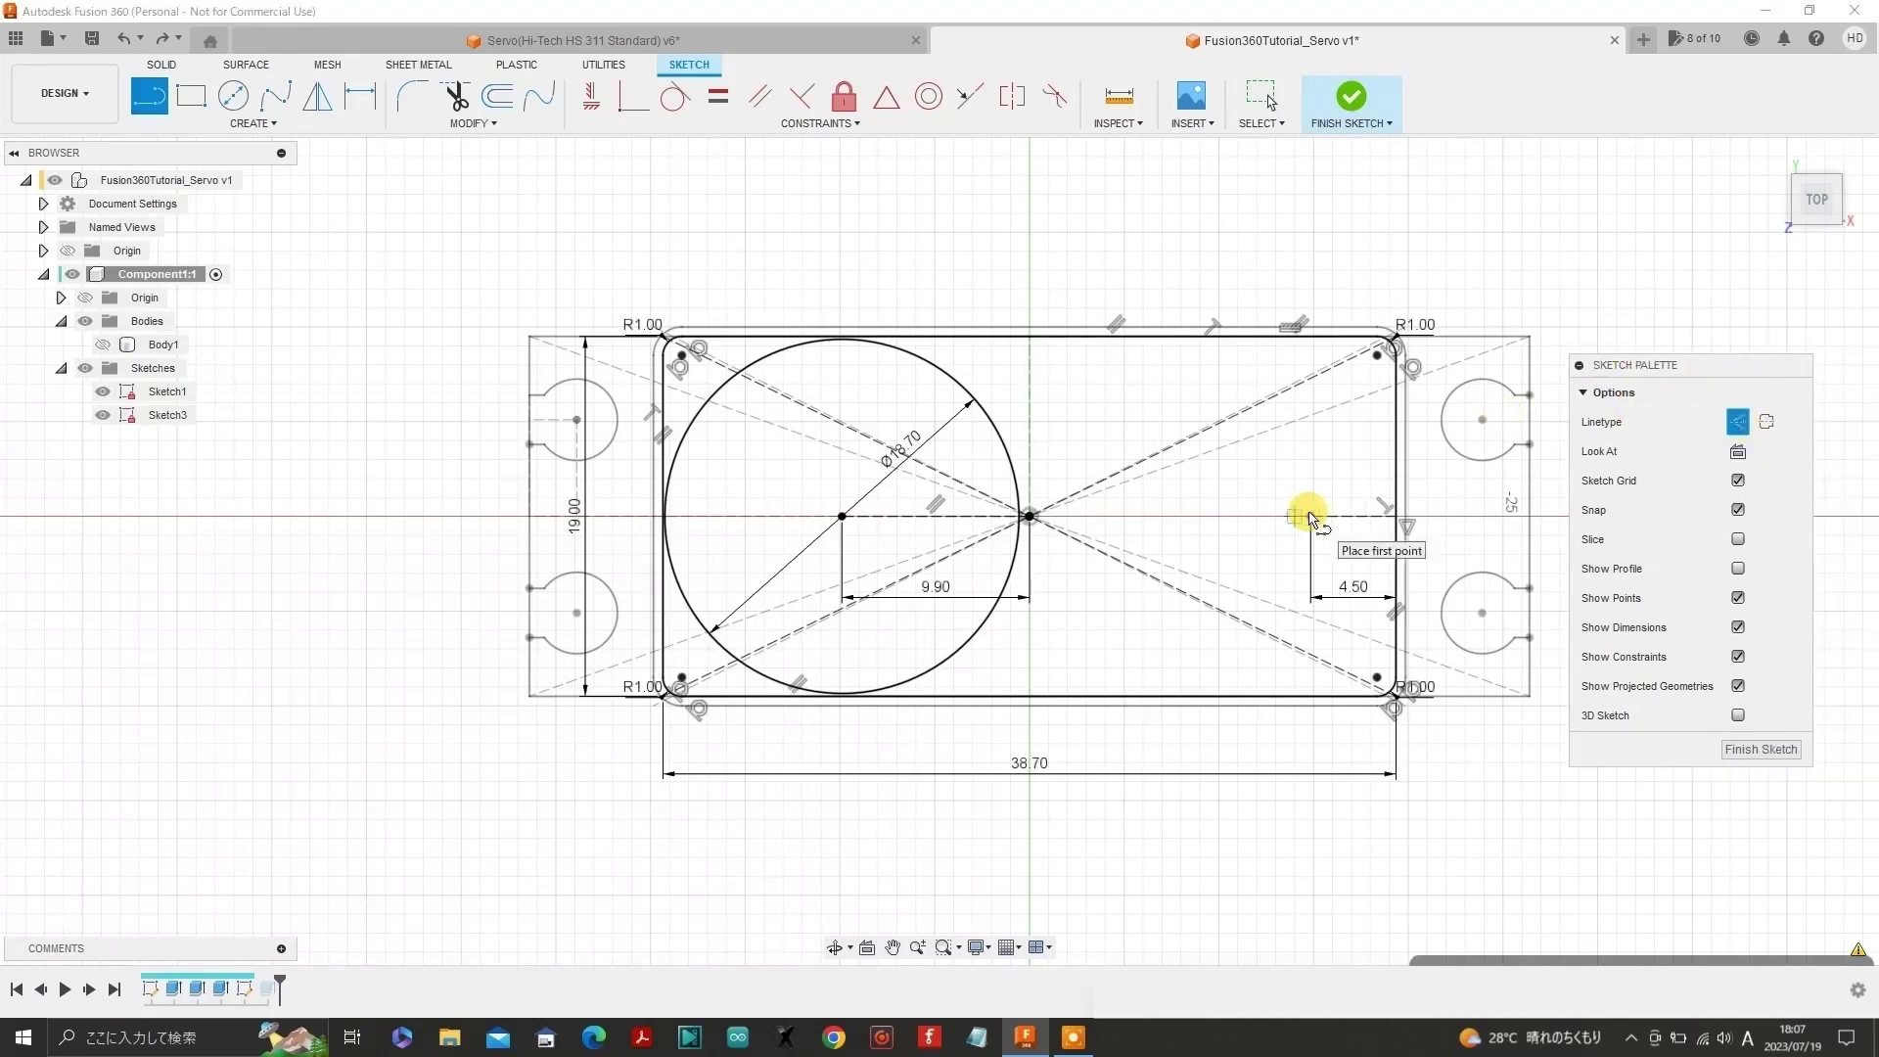
{"action": "left_click", "coordinate": [1312, 516]}
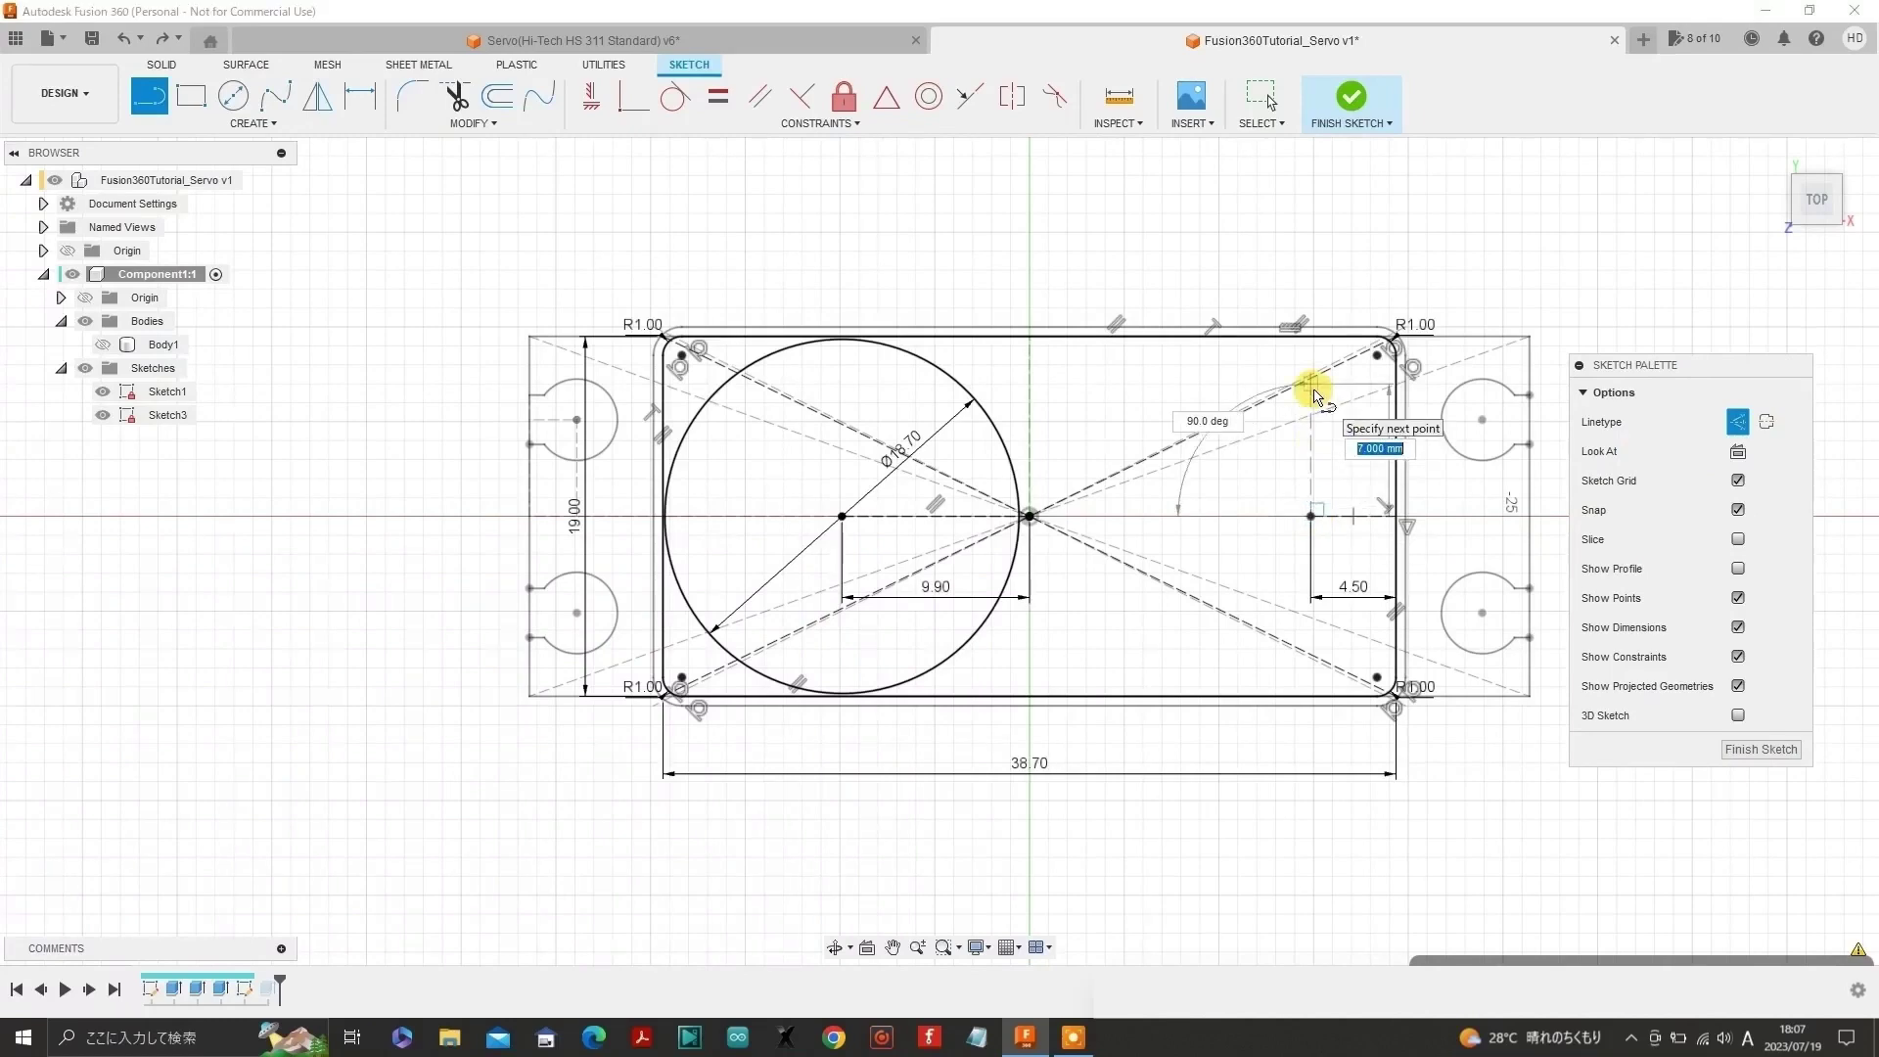
{"action": "type", "text": "1"}
{"action": "key", "text": "Tab"}
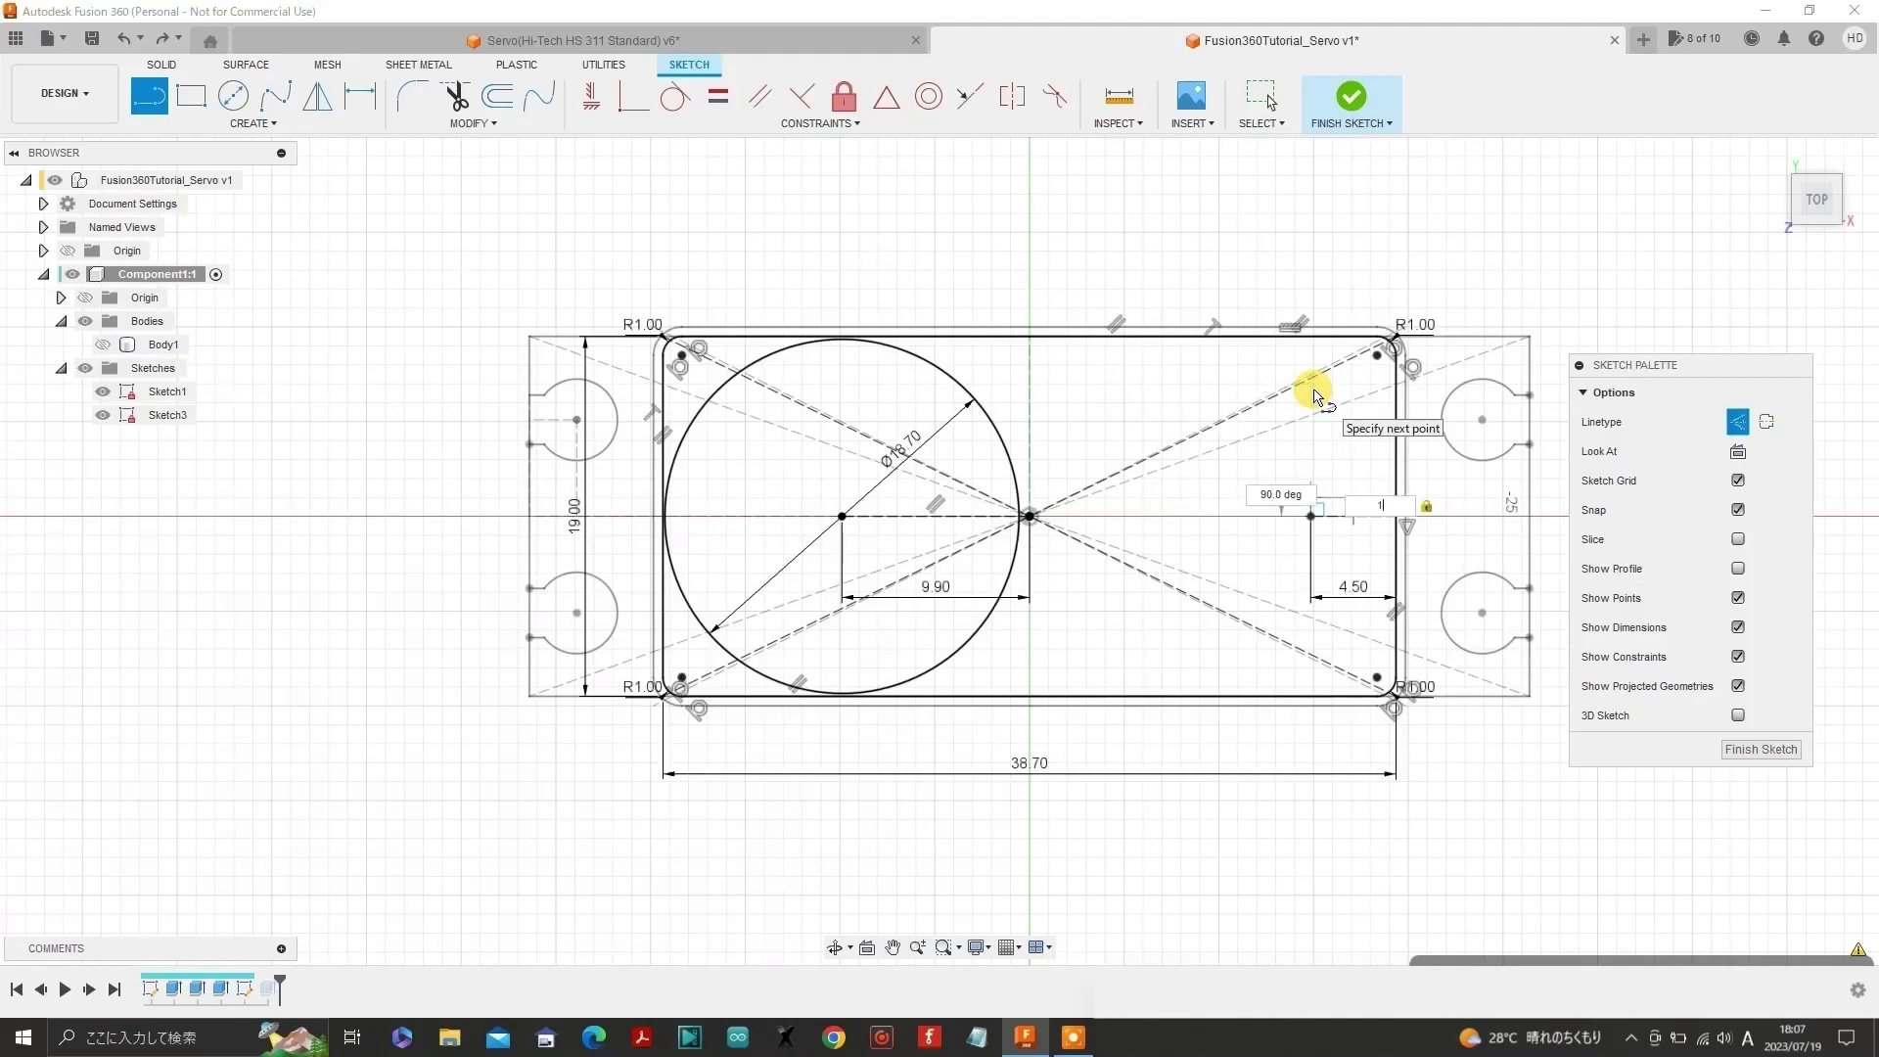
{"action": "type", "text": "7"}
{"action": "key", "text": "Tab"}
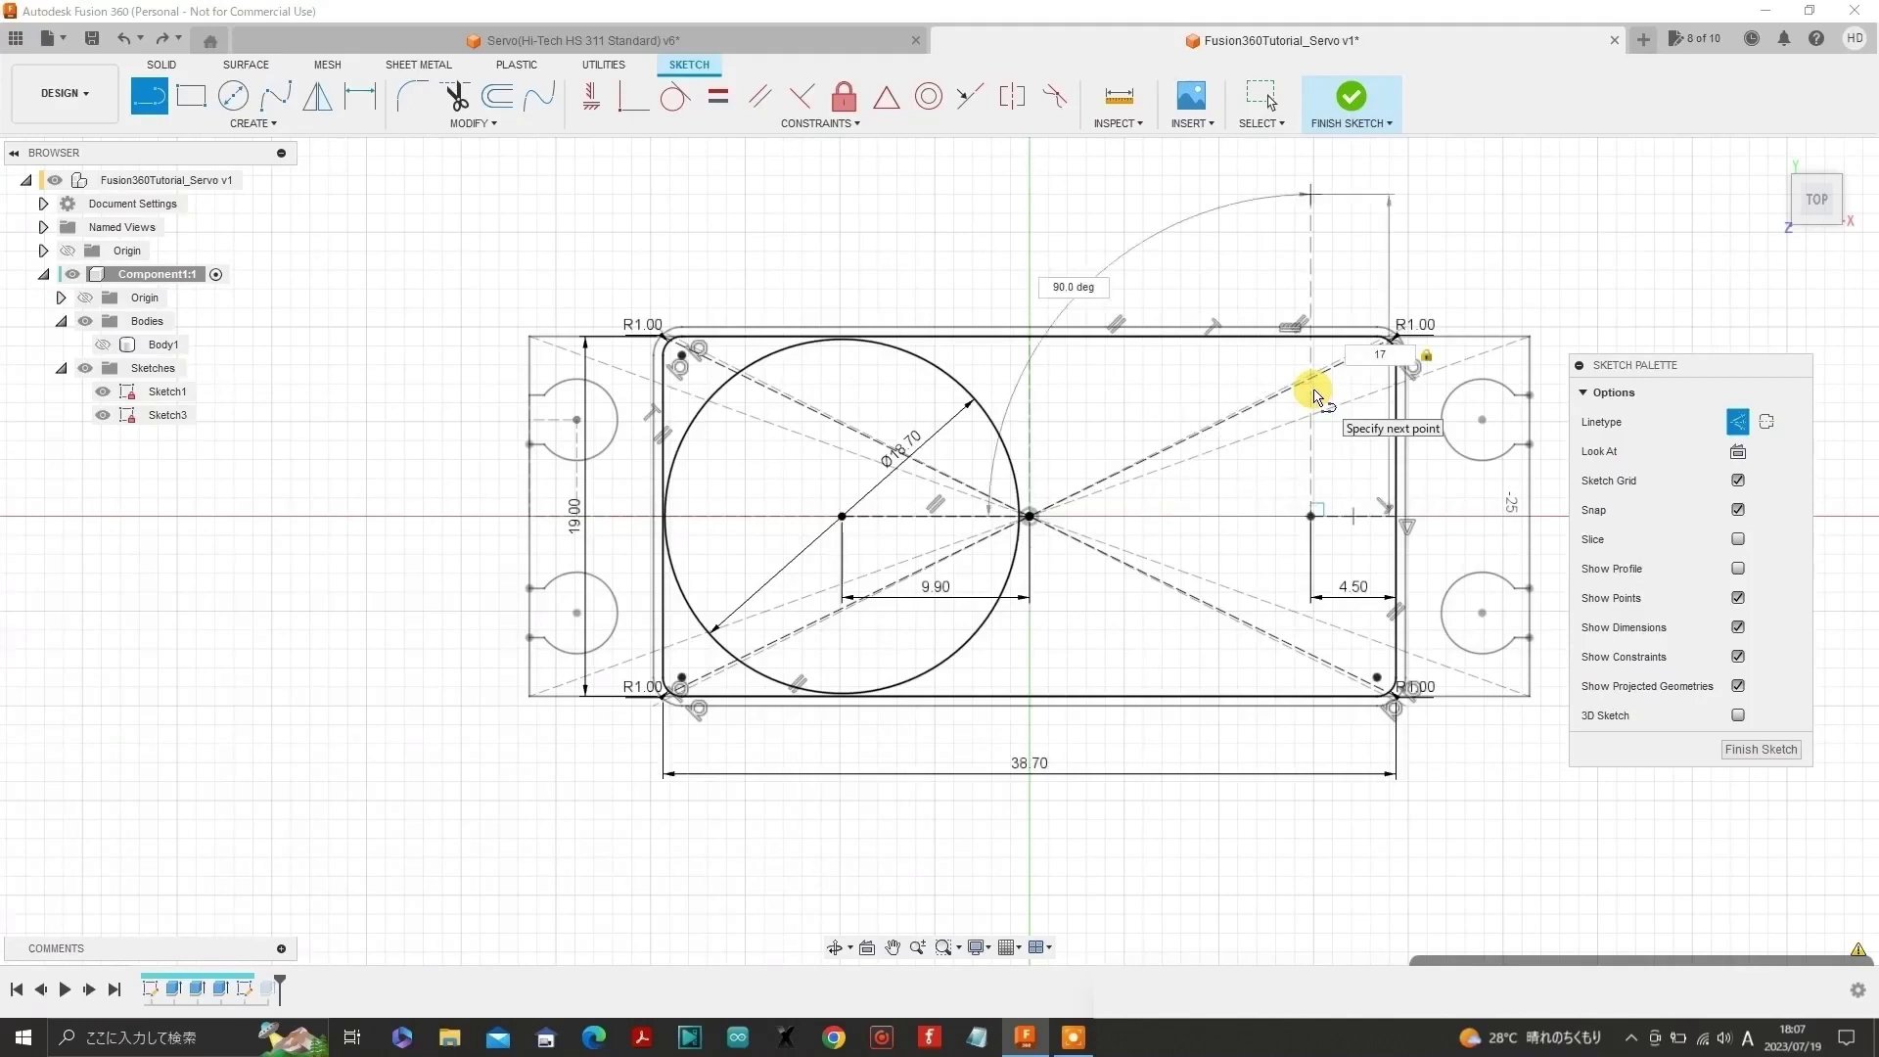
{"action": "type", "text": ".8"}
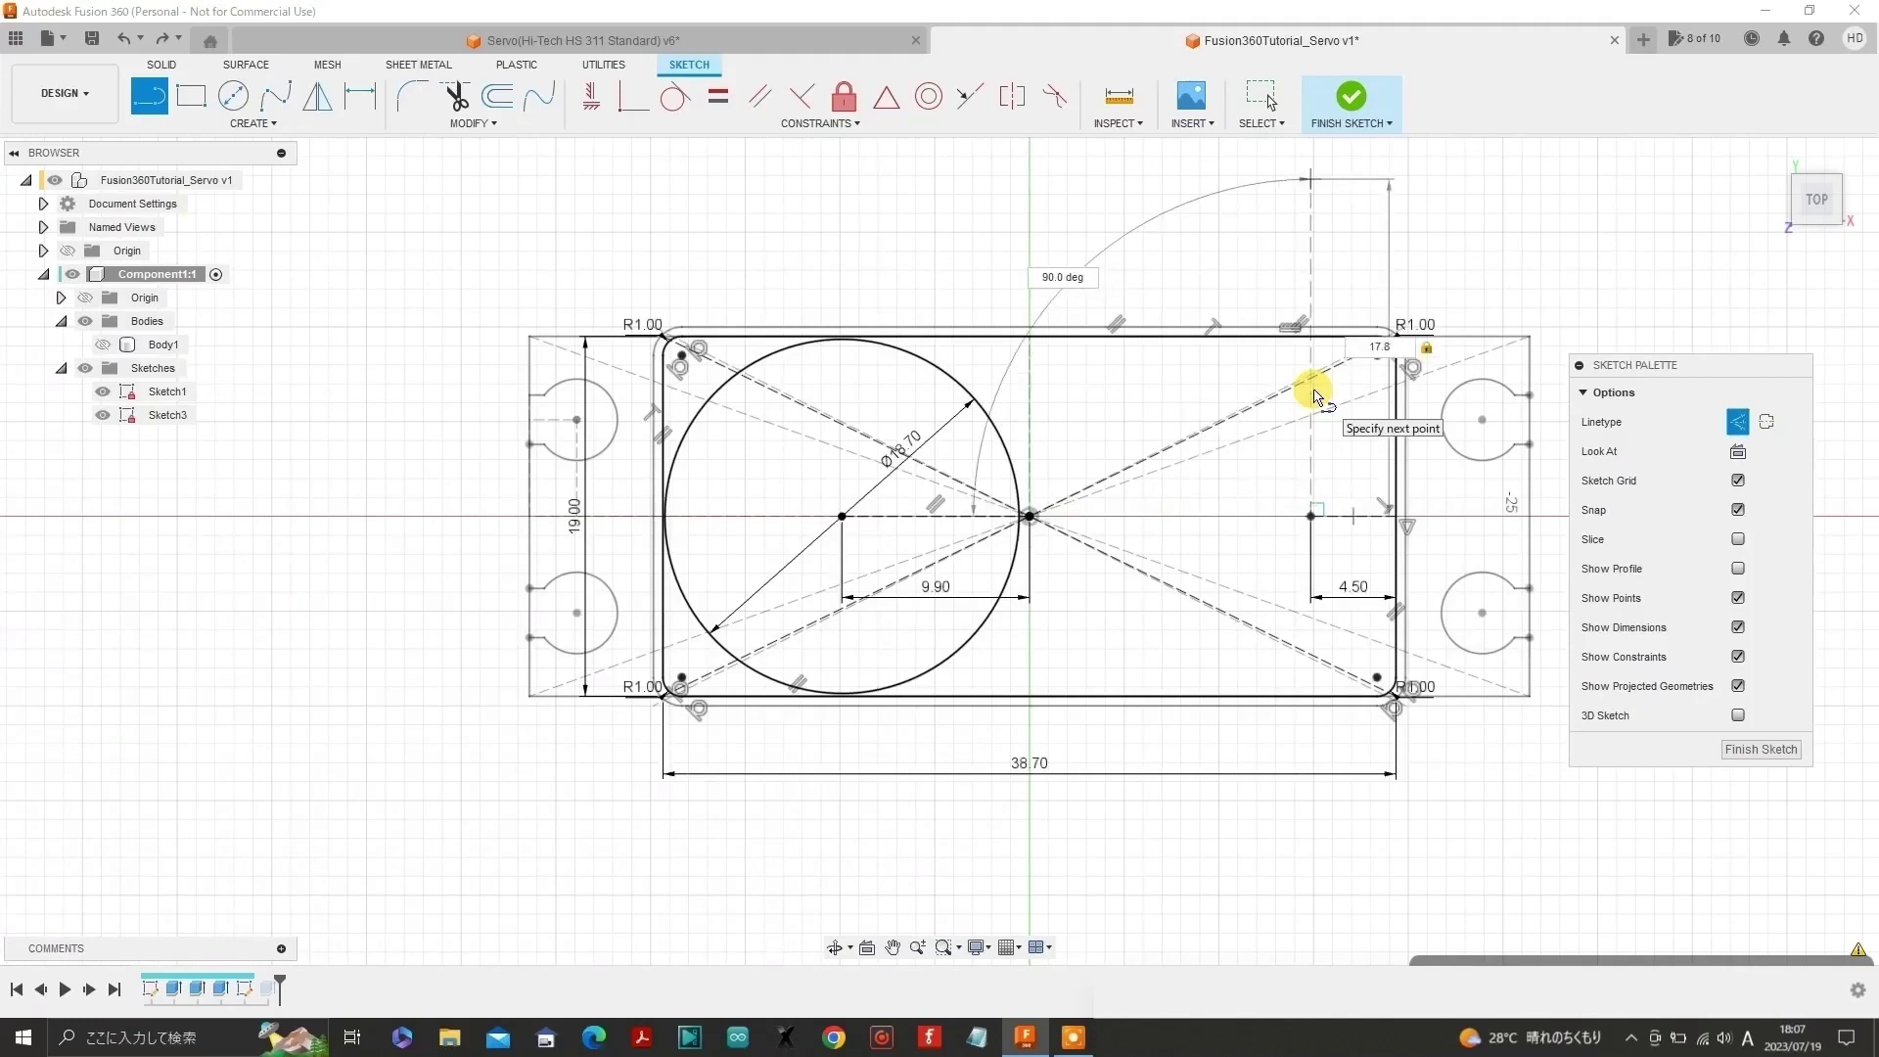
{"action": "type", "text": "/2"}
{"action": "key", "text": "Return"}
{"action": "key", "text": "Escape"}
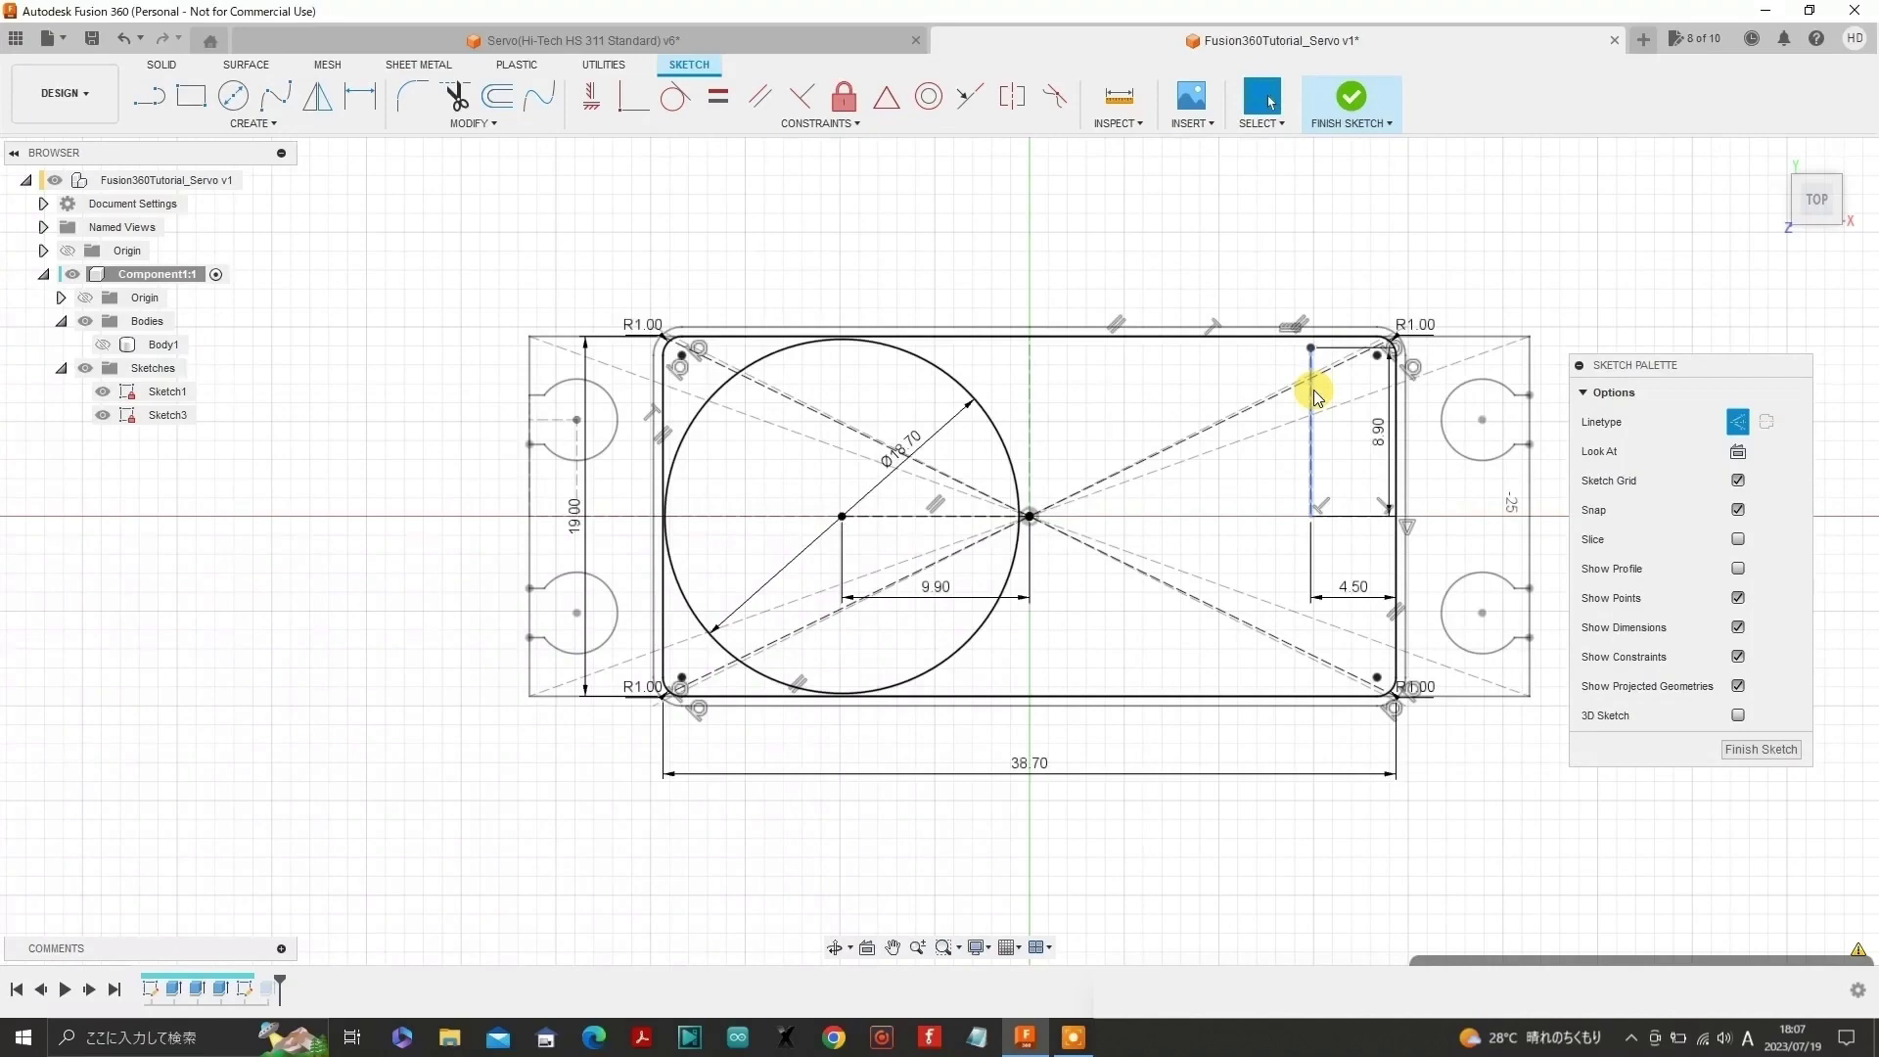
- Mirror the vertical construction line about the horizontal 4.50 mm construction line
{"action": "left_click", "coordinate": [317, 98]}
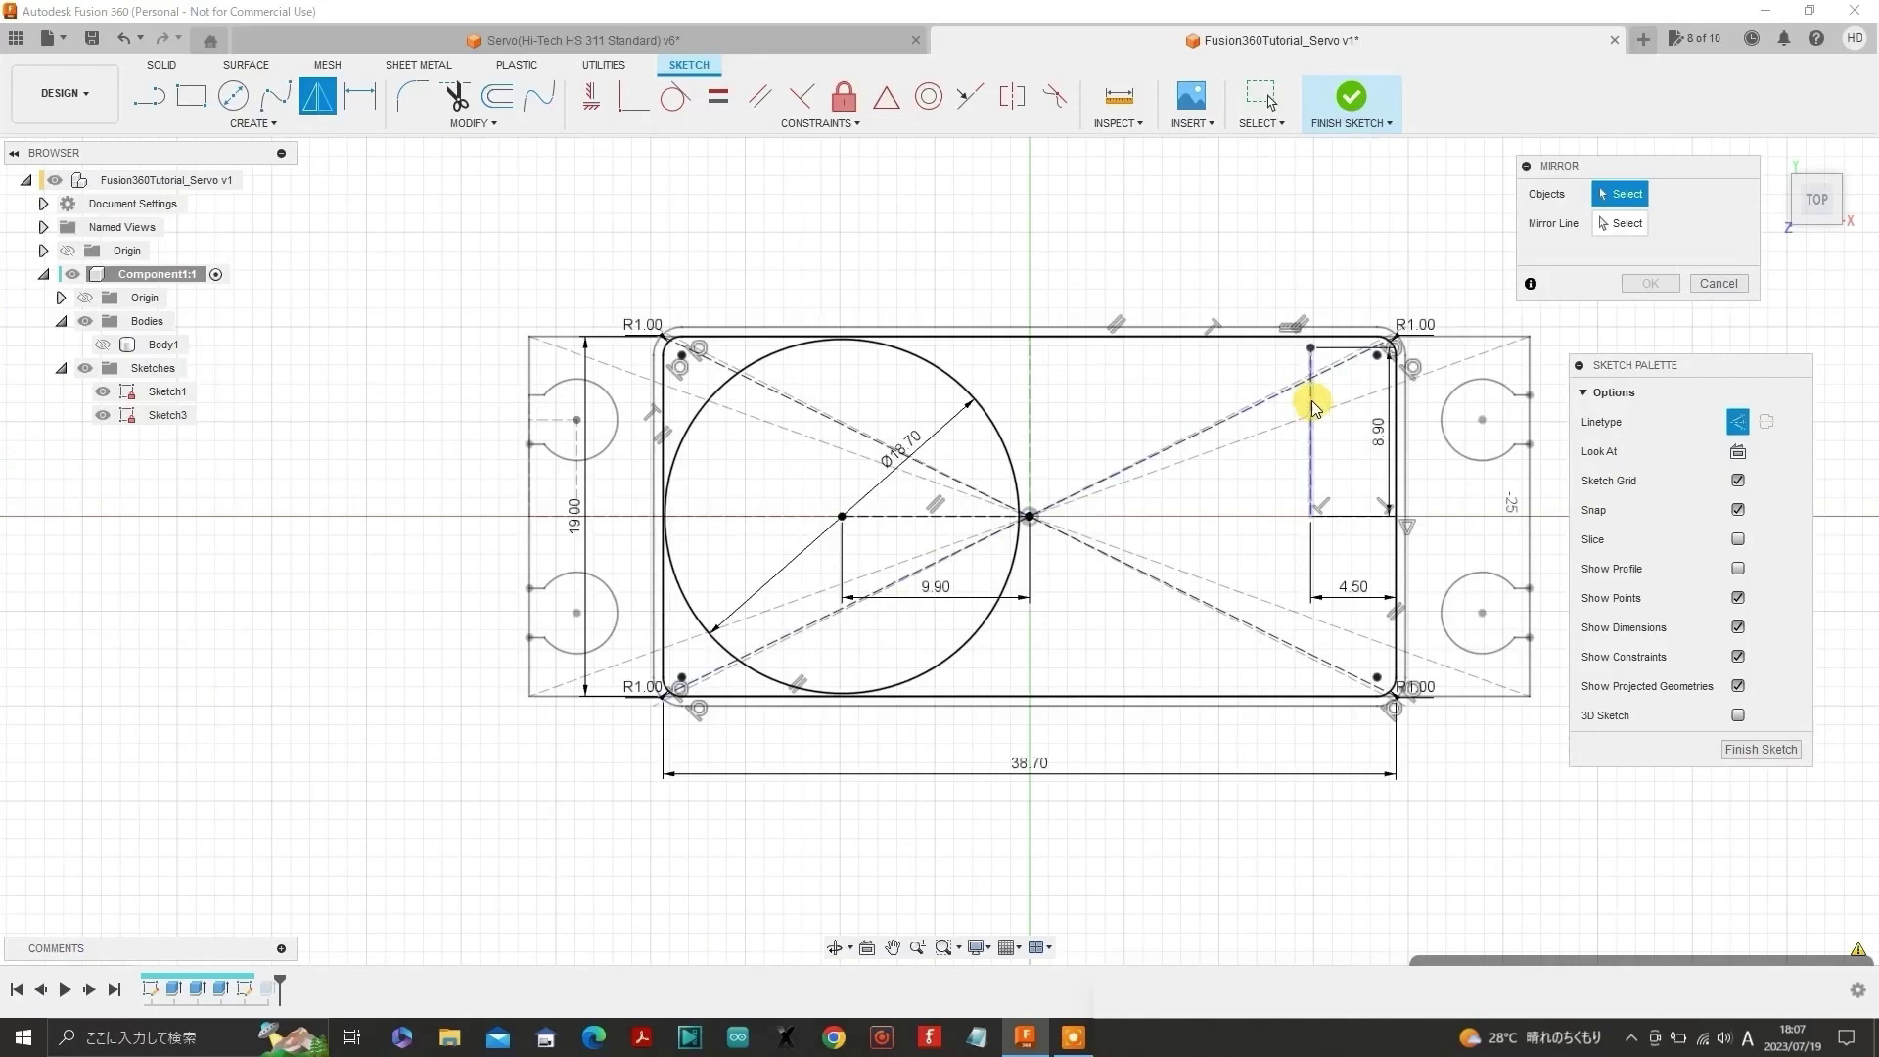
{"action": "left_click", "coordinate": [1312, 401]}
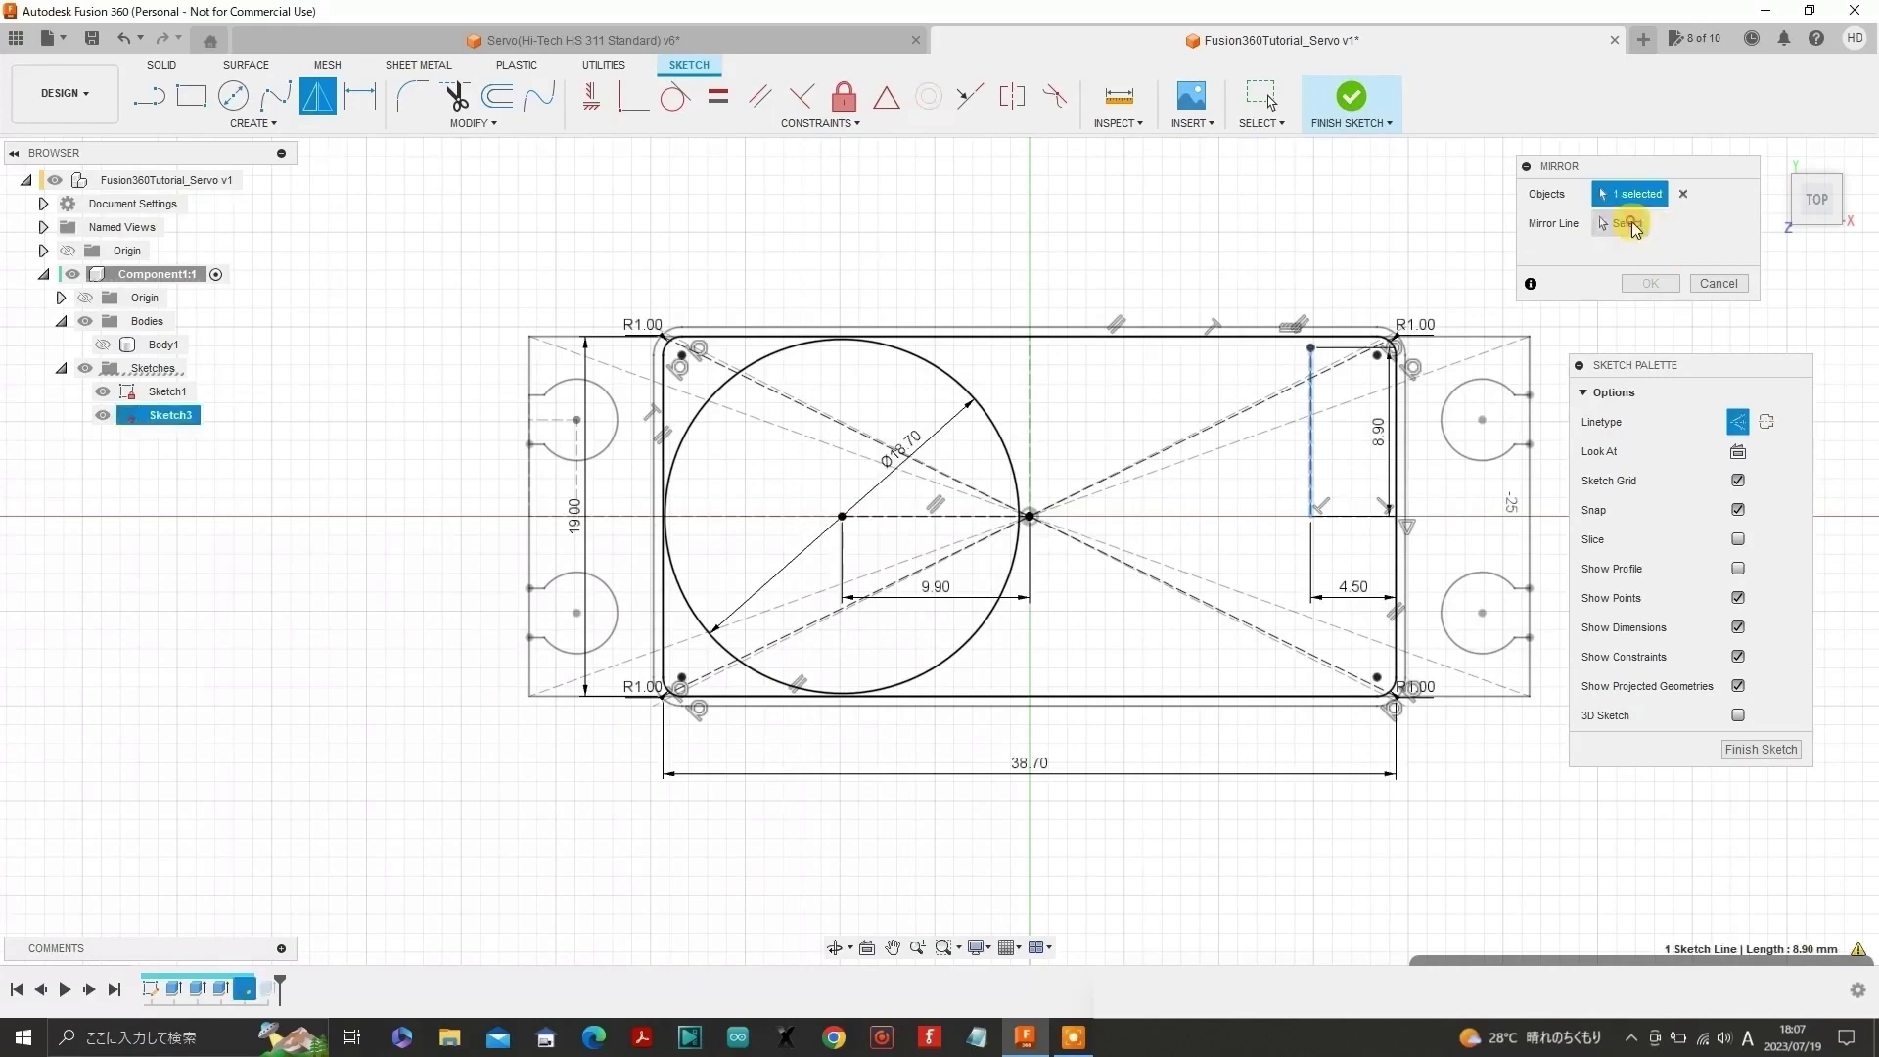
{"action": "left_click", "coordinate": [1629, 224]}
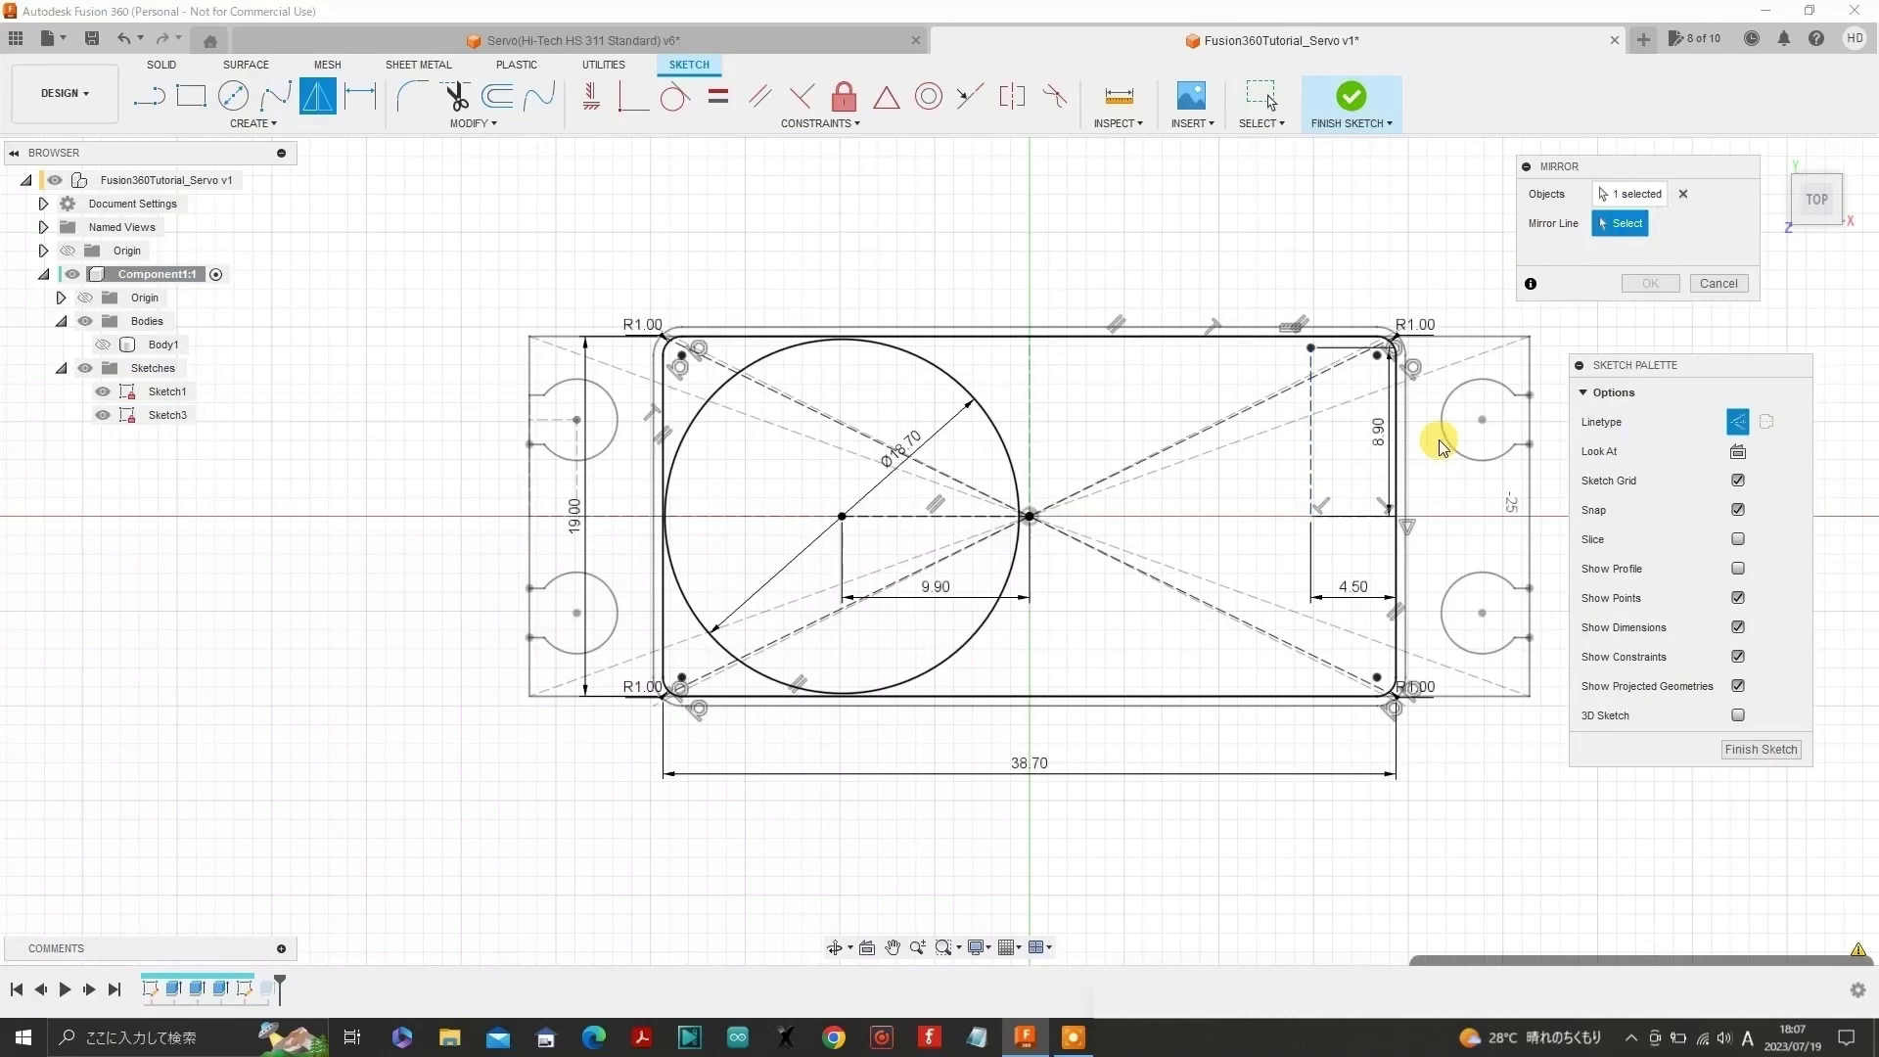
{"action": "left_click", "coordinate": [1342, 515]}
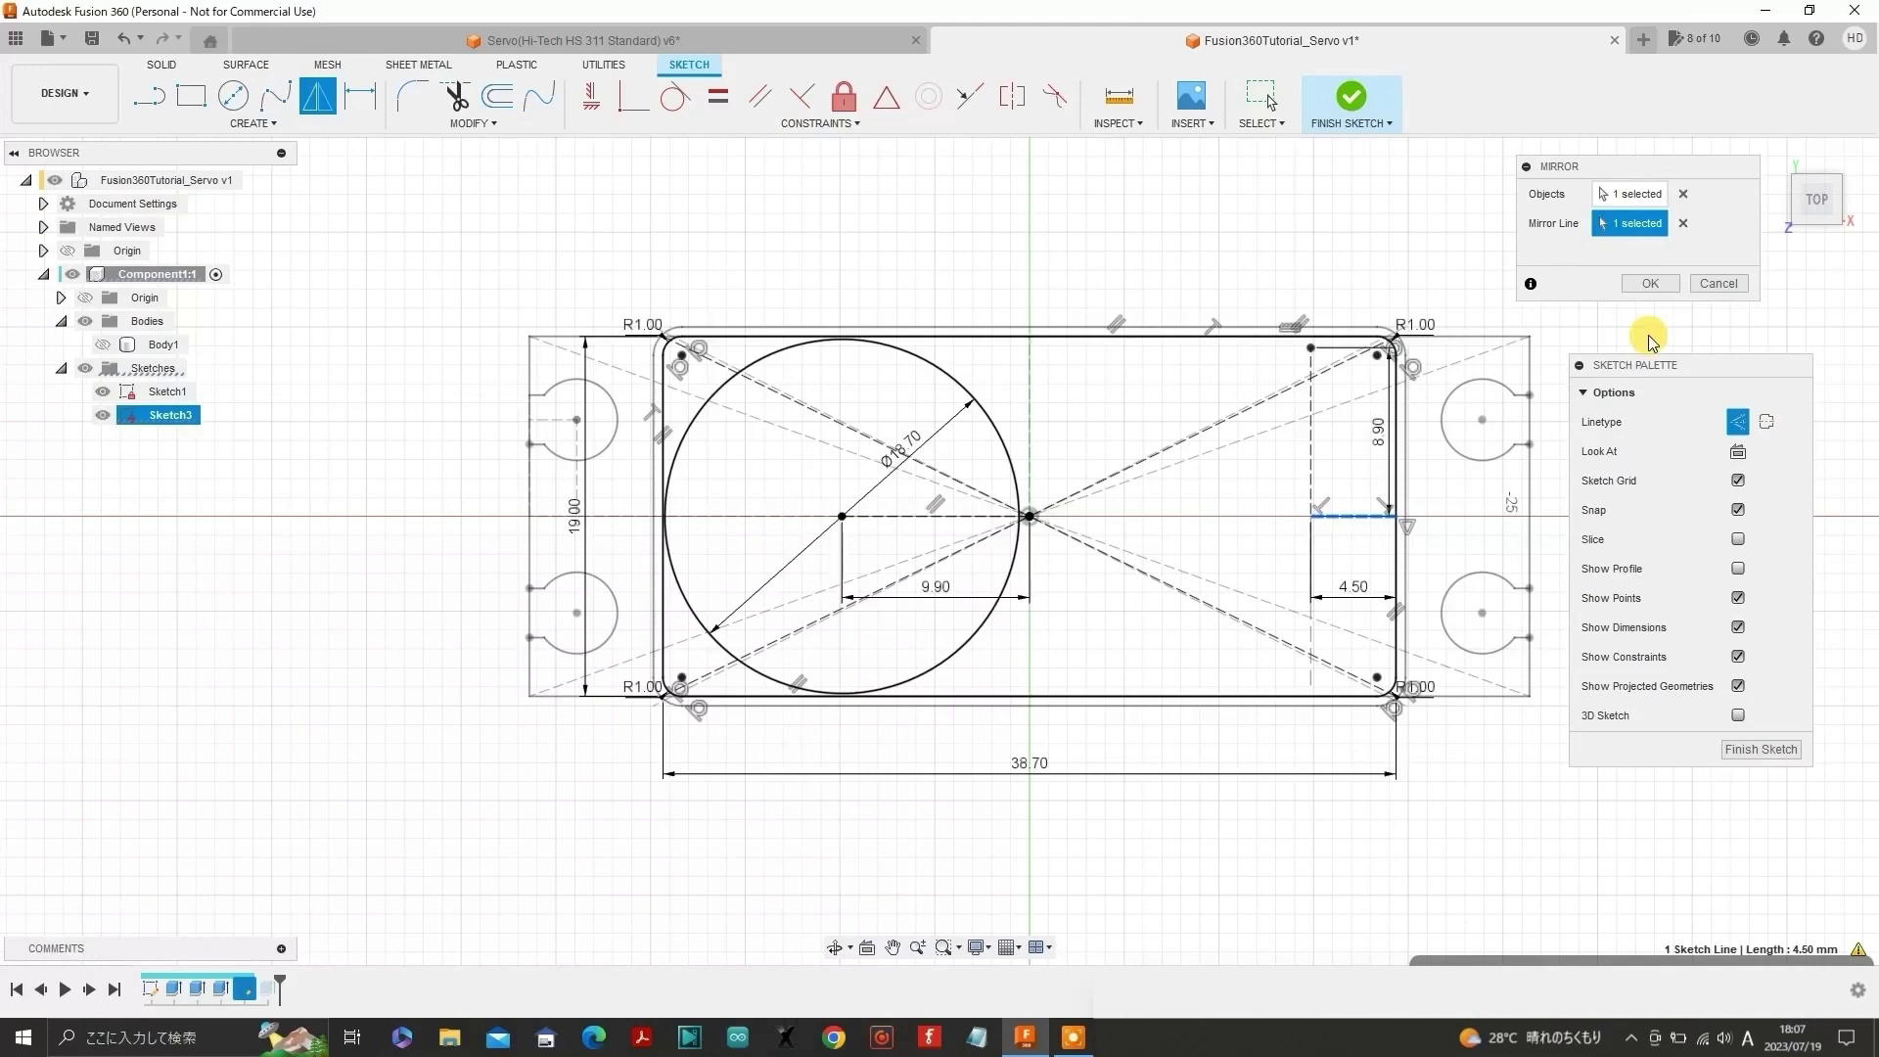
{"action": "left_click", "coordinate": [1641, 284]}
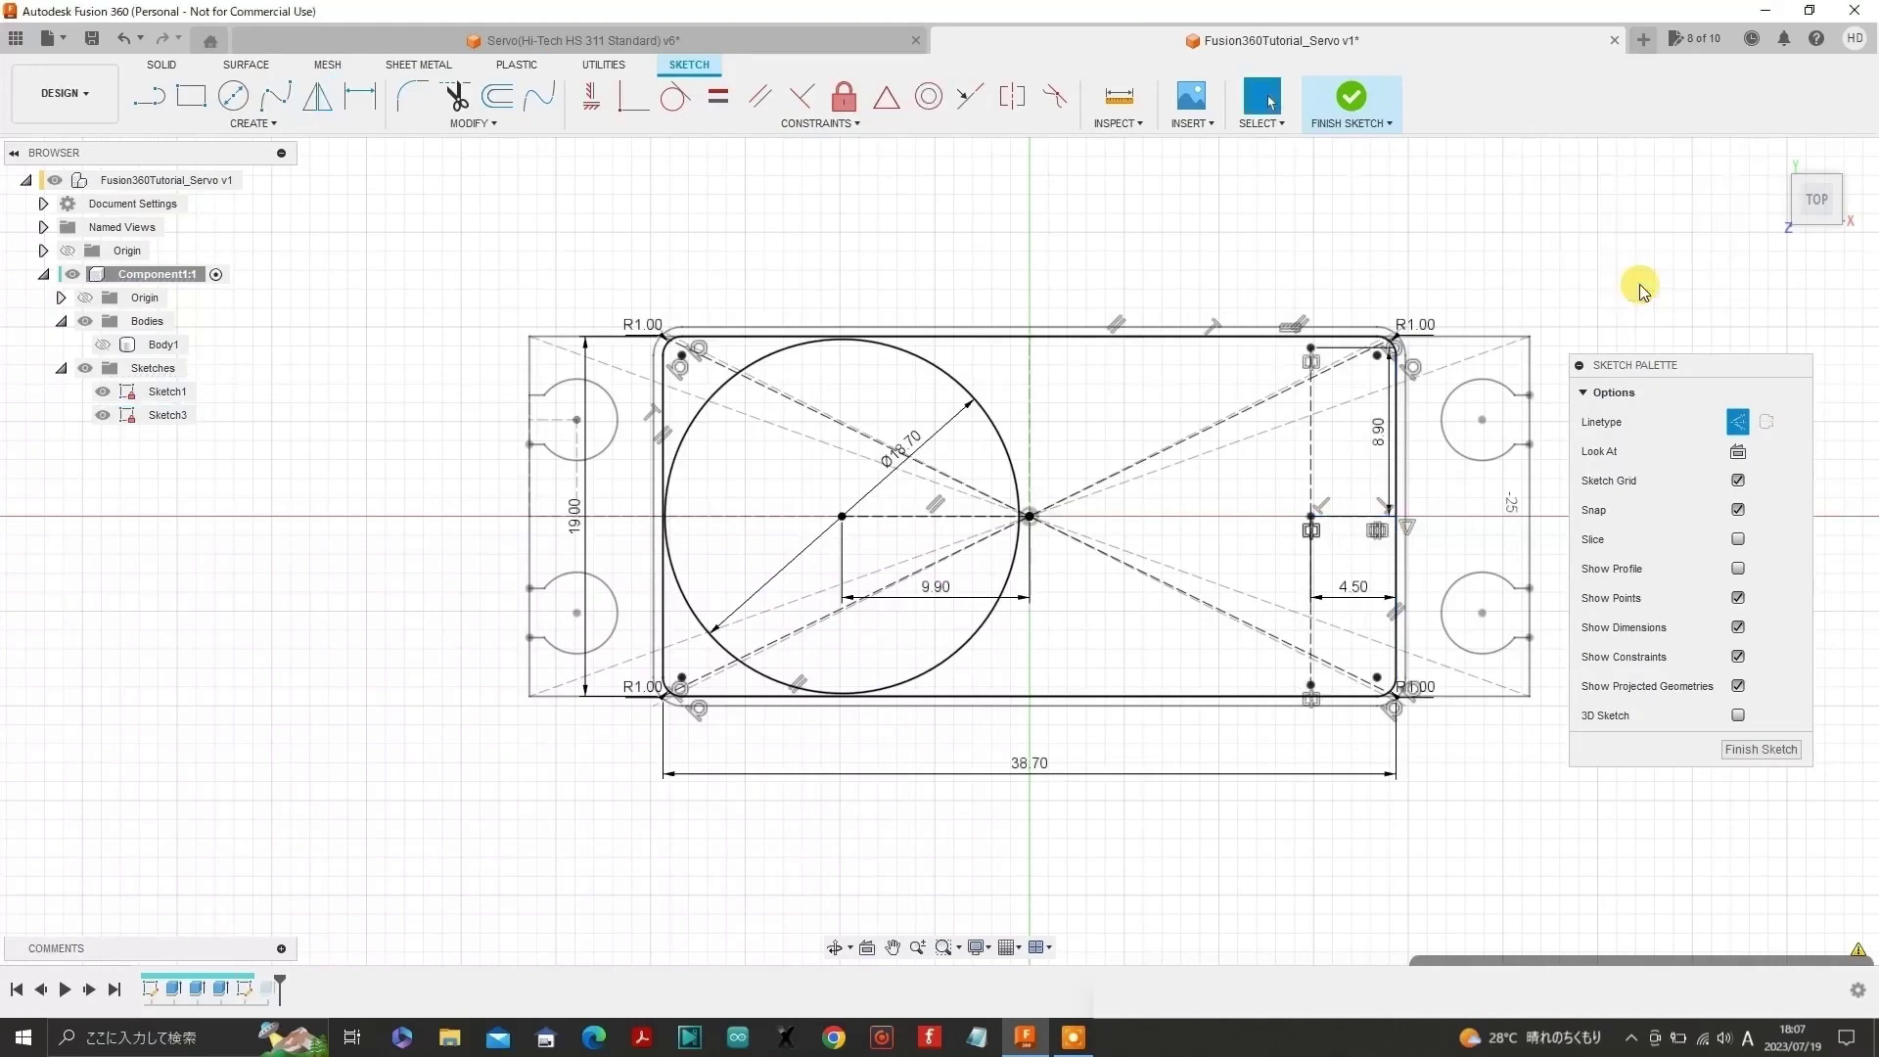
- Draw a horizontal solid line about 21.88 mm long from the vertical line's upper end to the large circle
{"action": "key", "text": "l"}
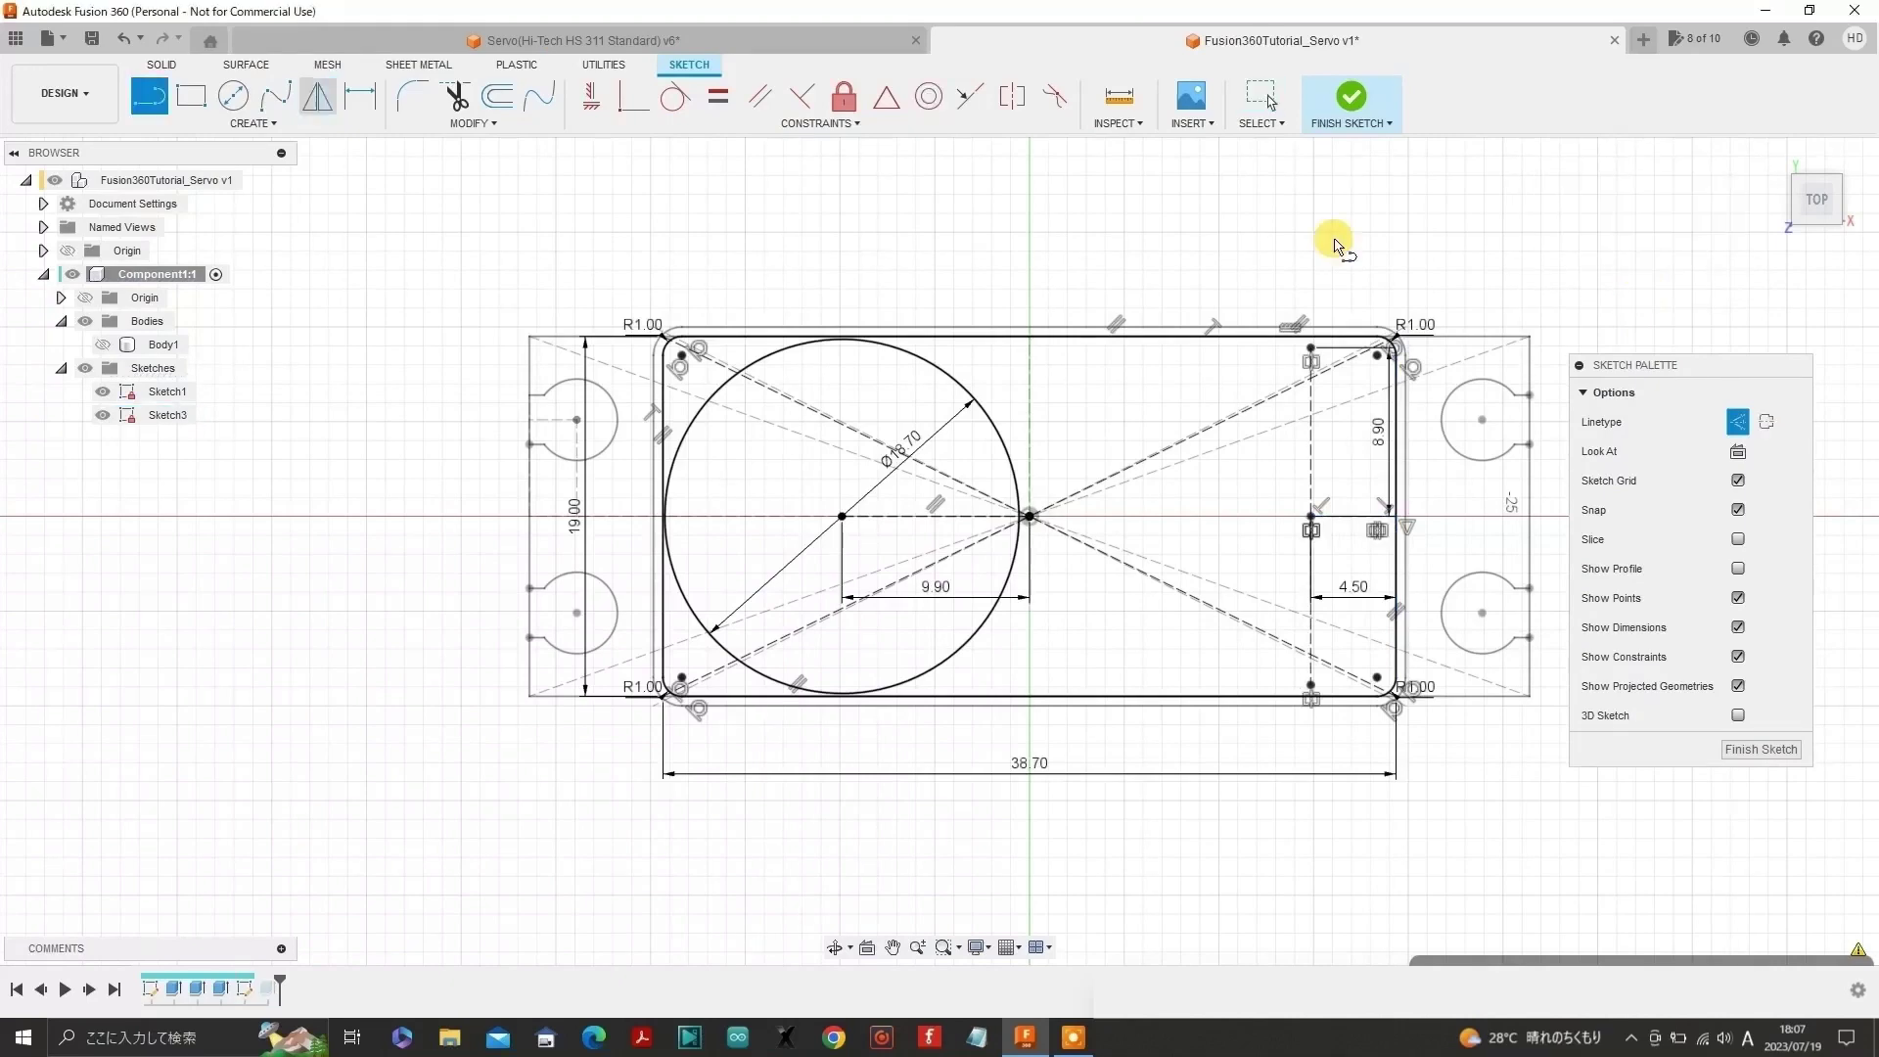
{"action": "key", "text": "Escape"}
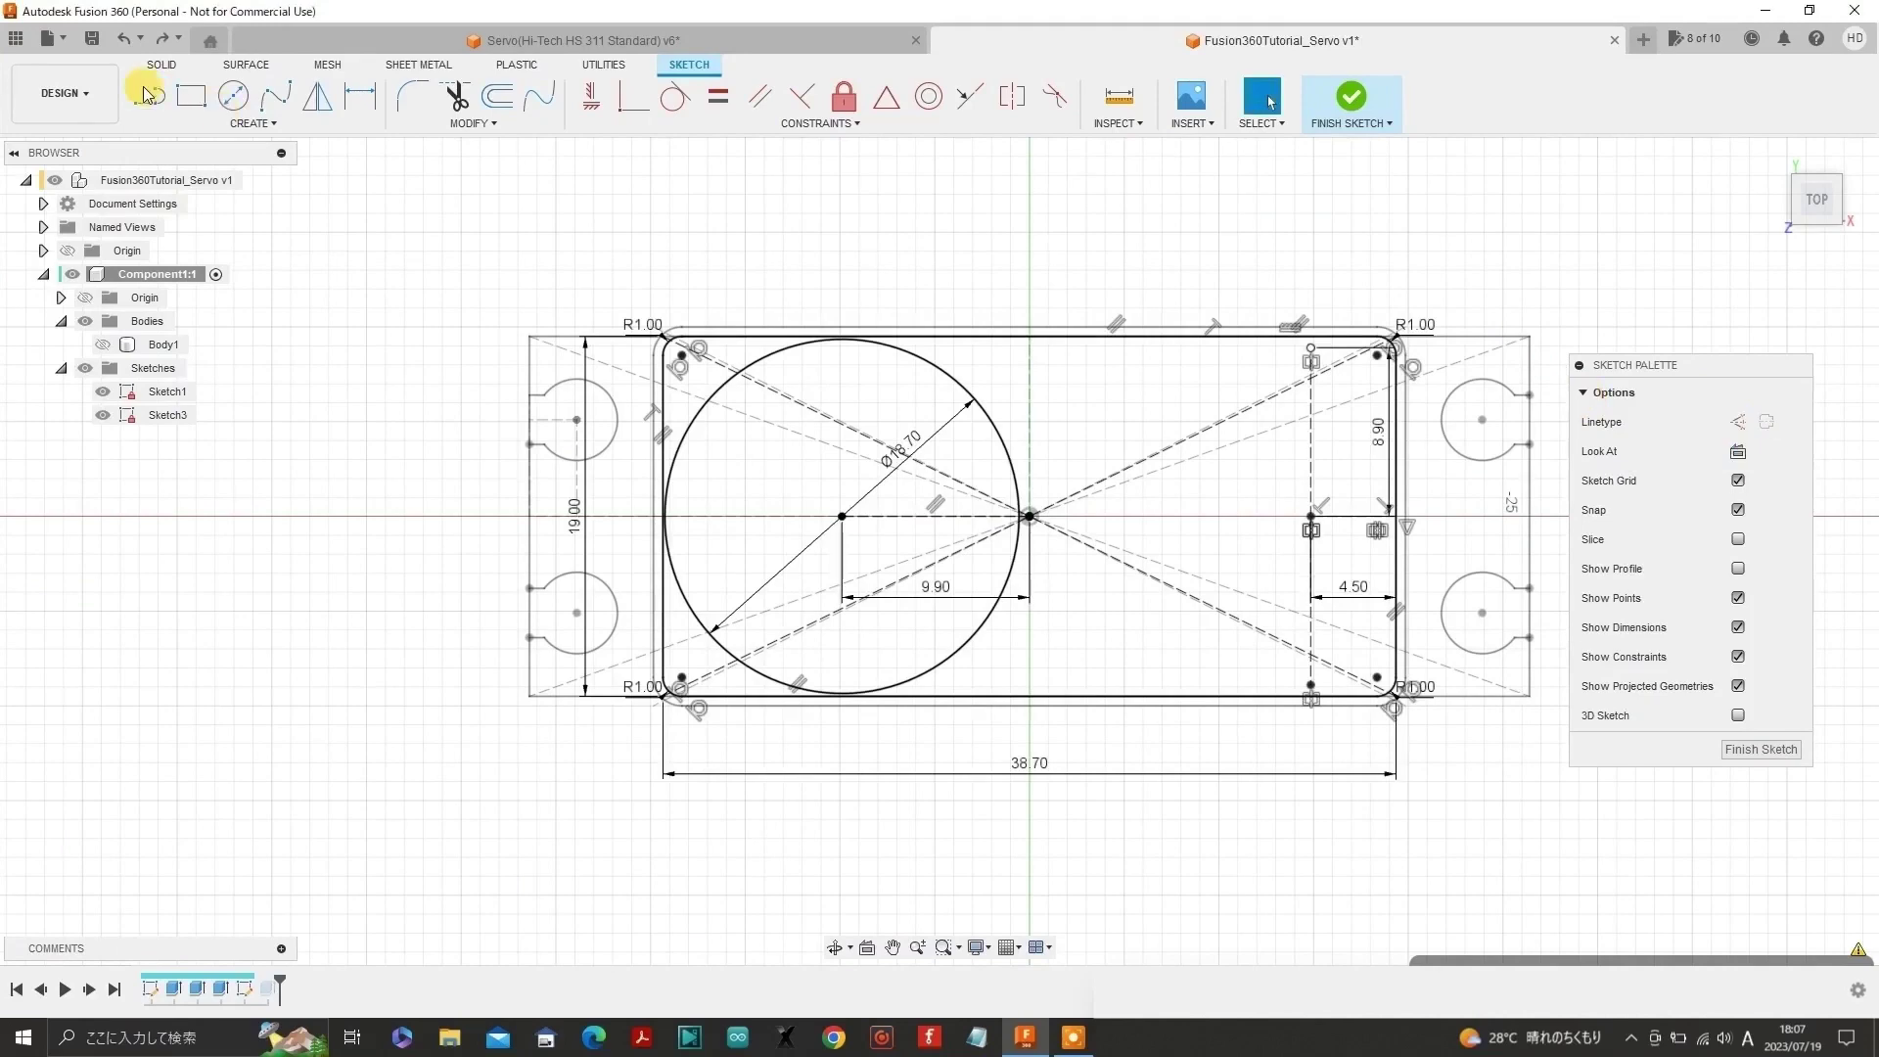
{"action": "left_click", "coordinate": [149, 95]}
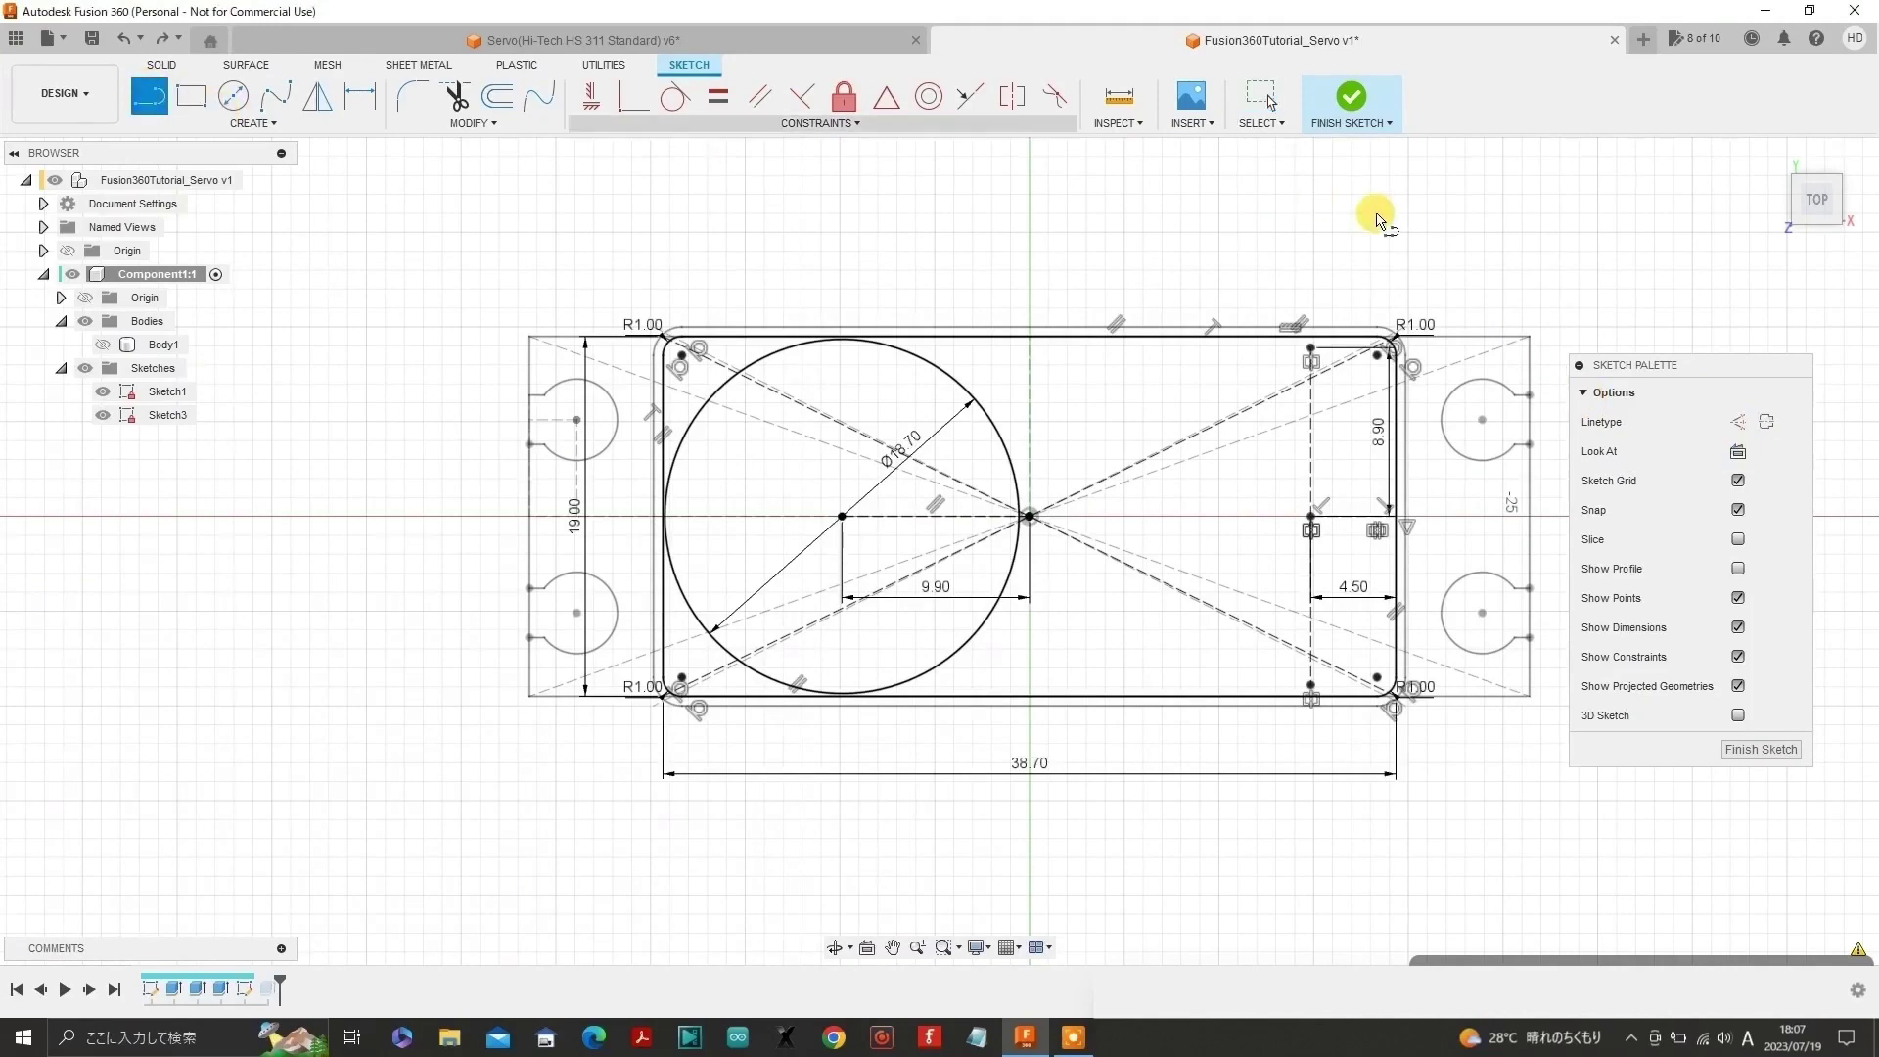
{"action": "left_click", "coordinate": [1310, 349]}
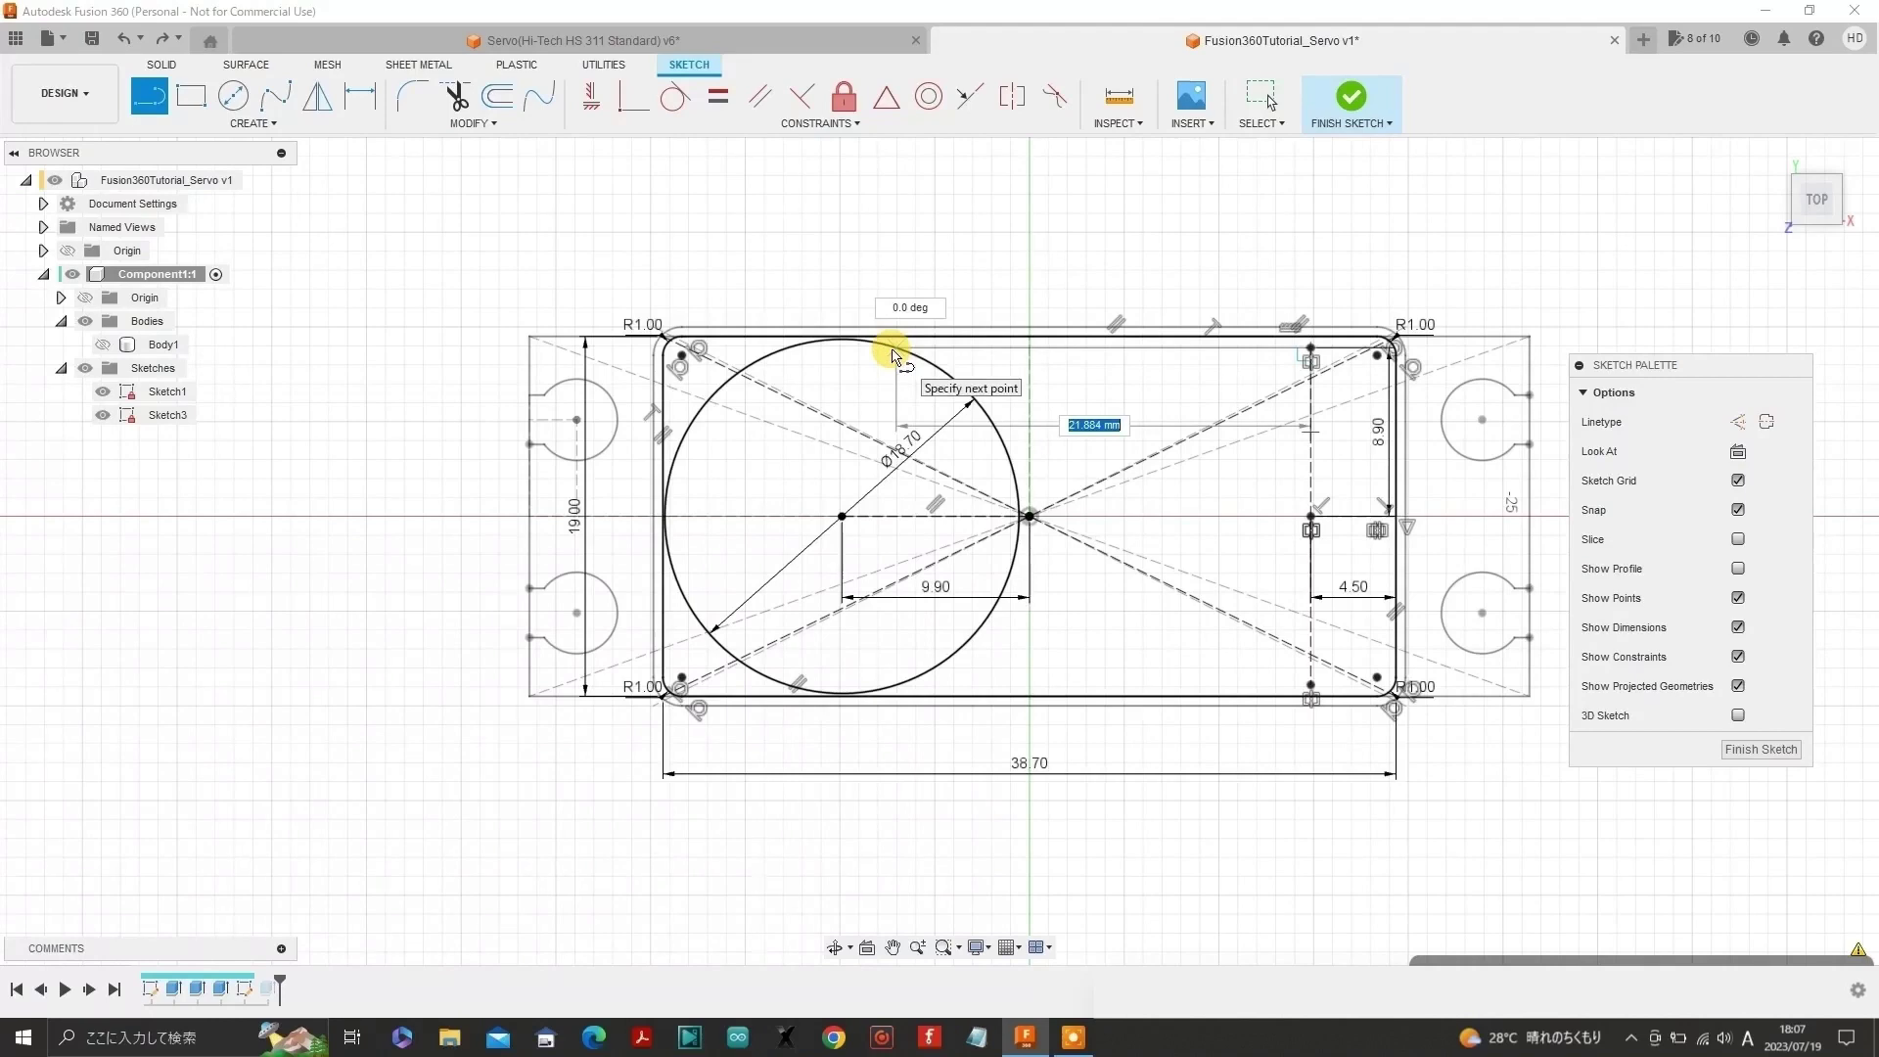
{"action": "key", "text": "Return"}
{"action": "key", "text": "Escape"}
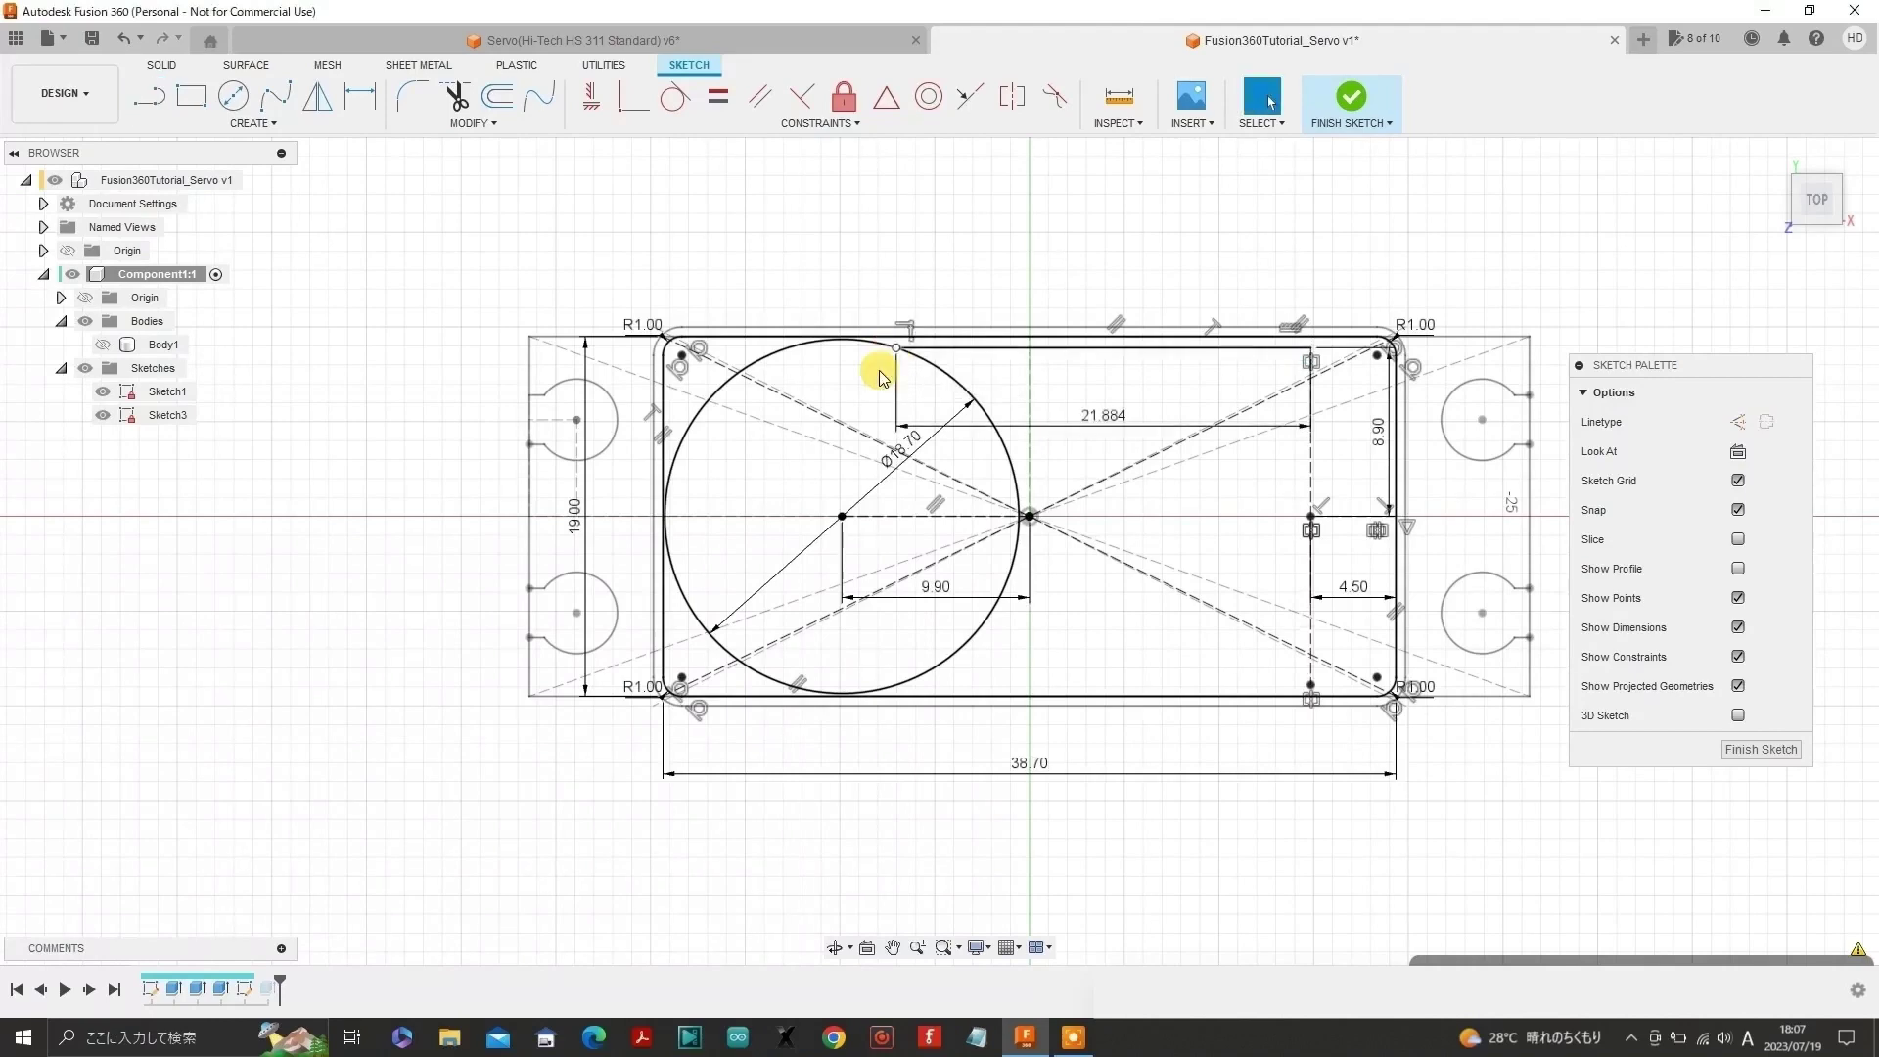
- Convert the upper and lower vertical construction lines into normal solid lines
{"action": "left_click", "coordinate": [1311, 474]}
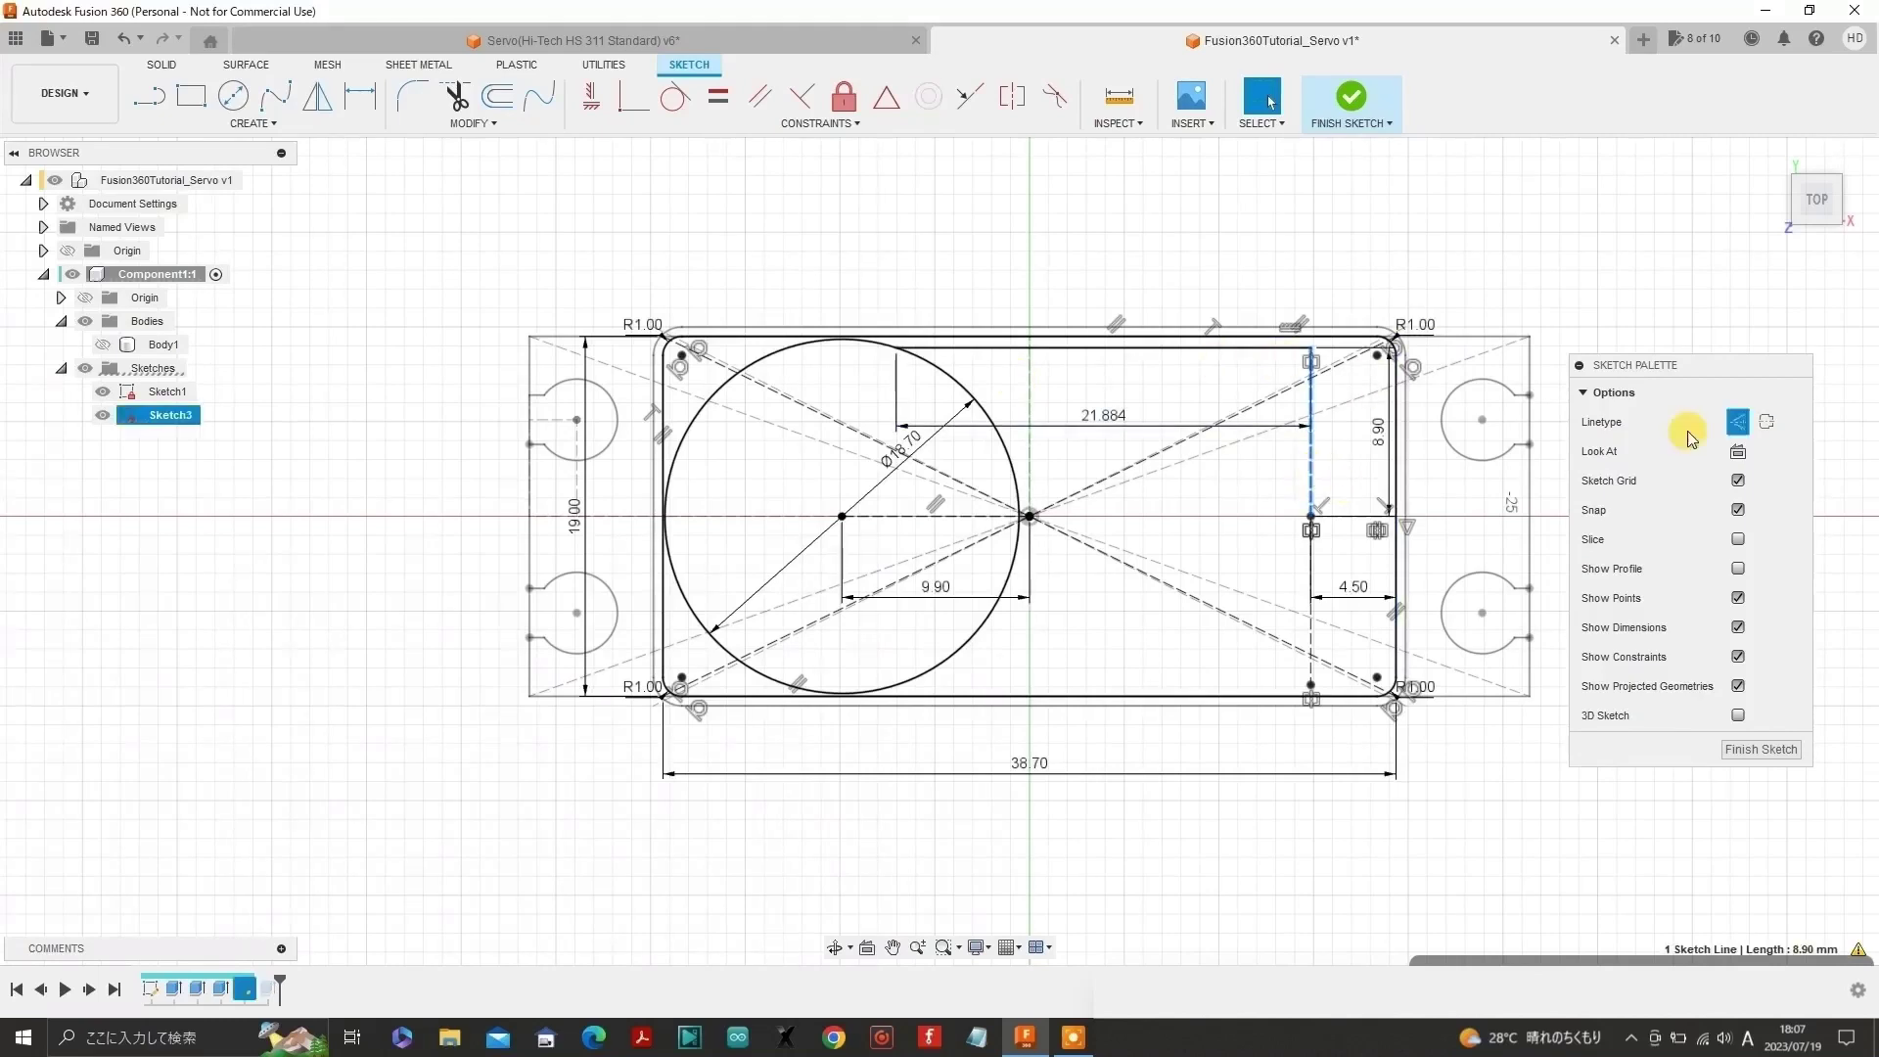
{"action": "left_click", "coordinate": [1739, 424]}
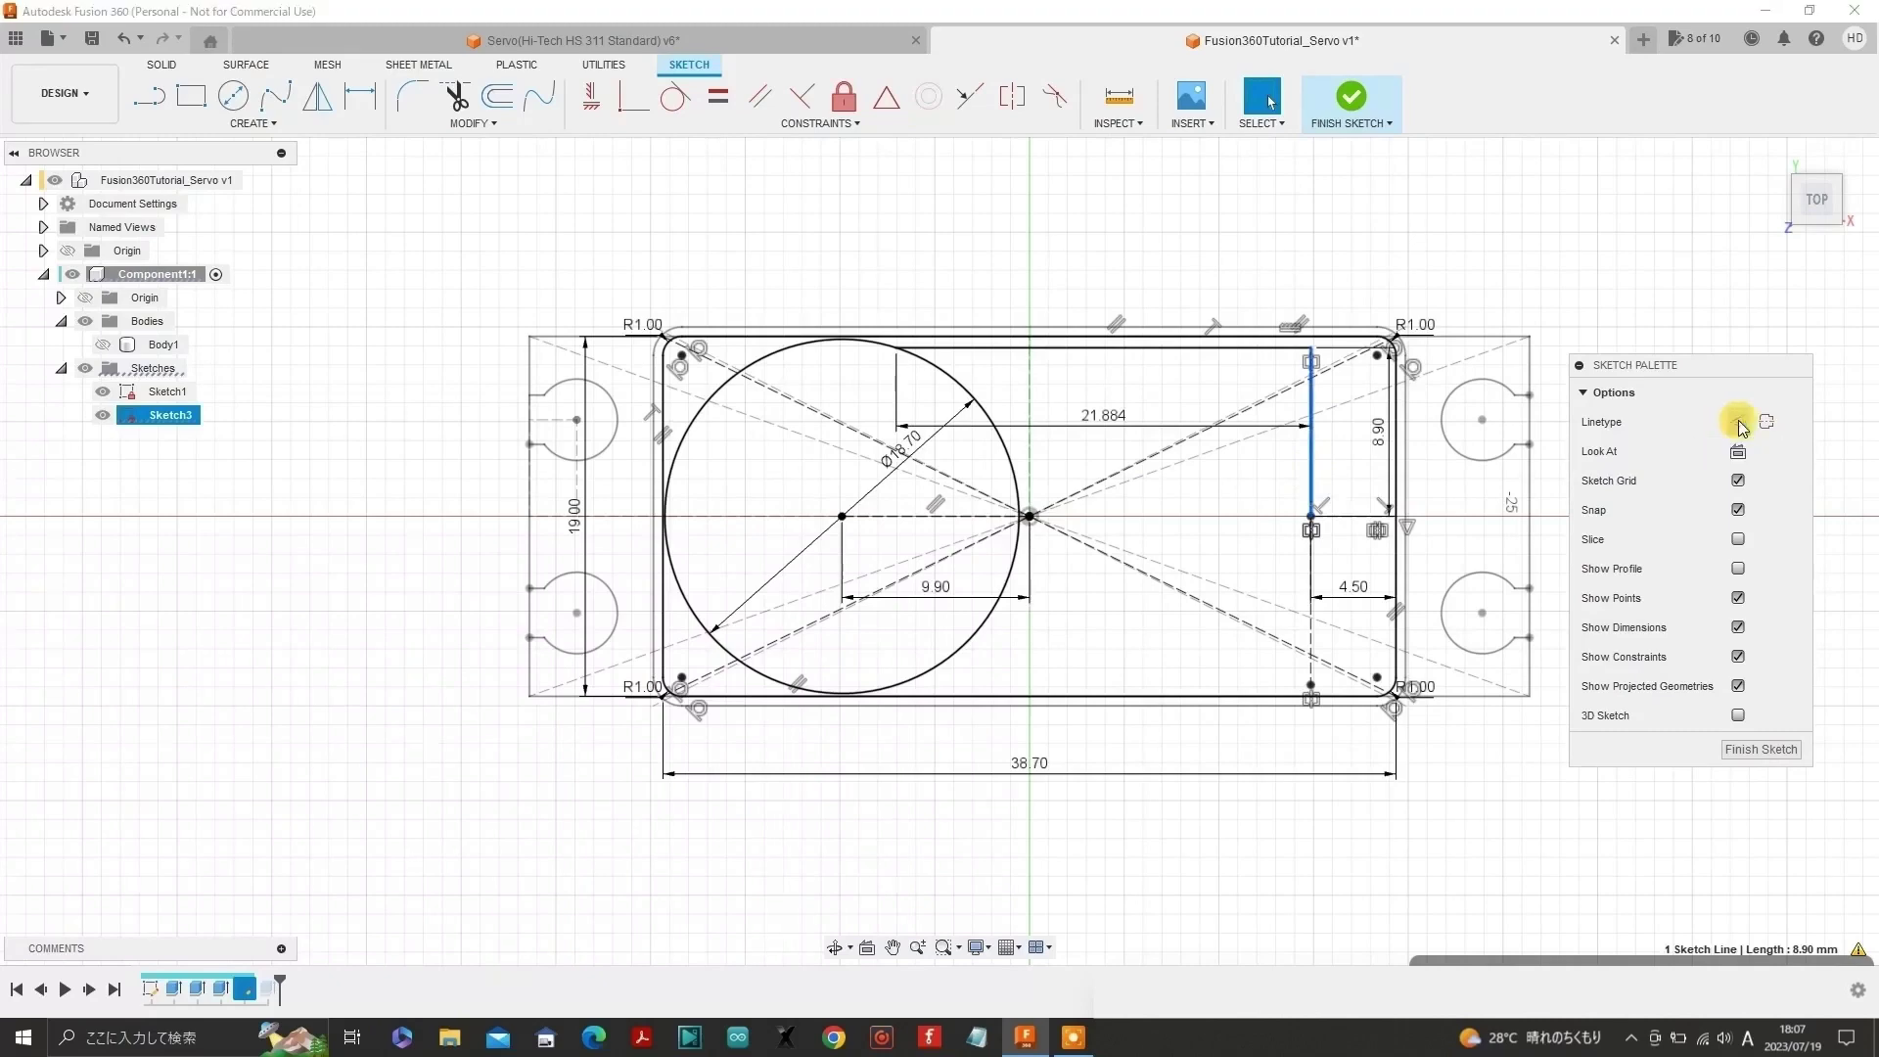
{"action": "left_click", "coordinate": [1309, 637]}
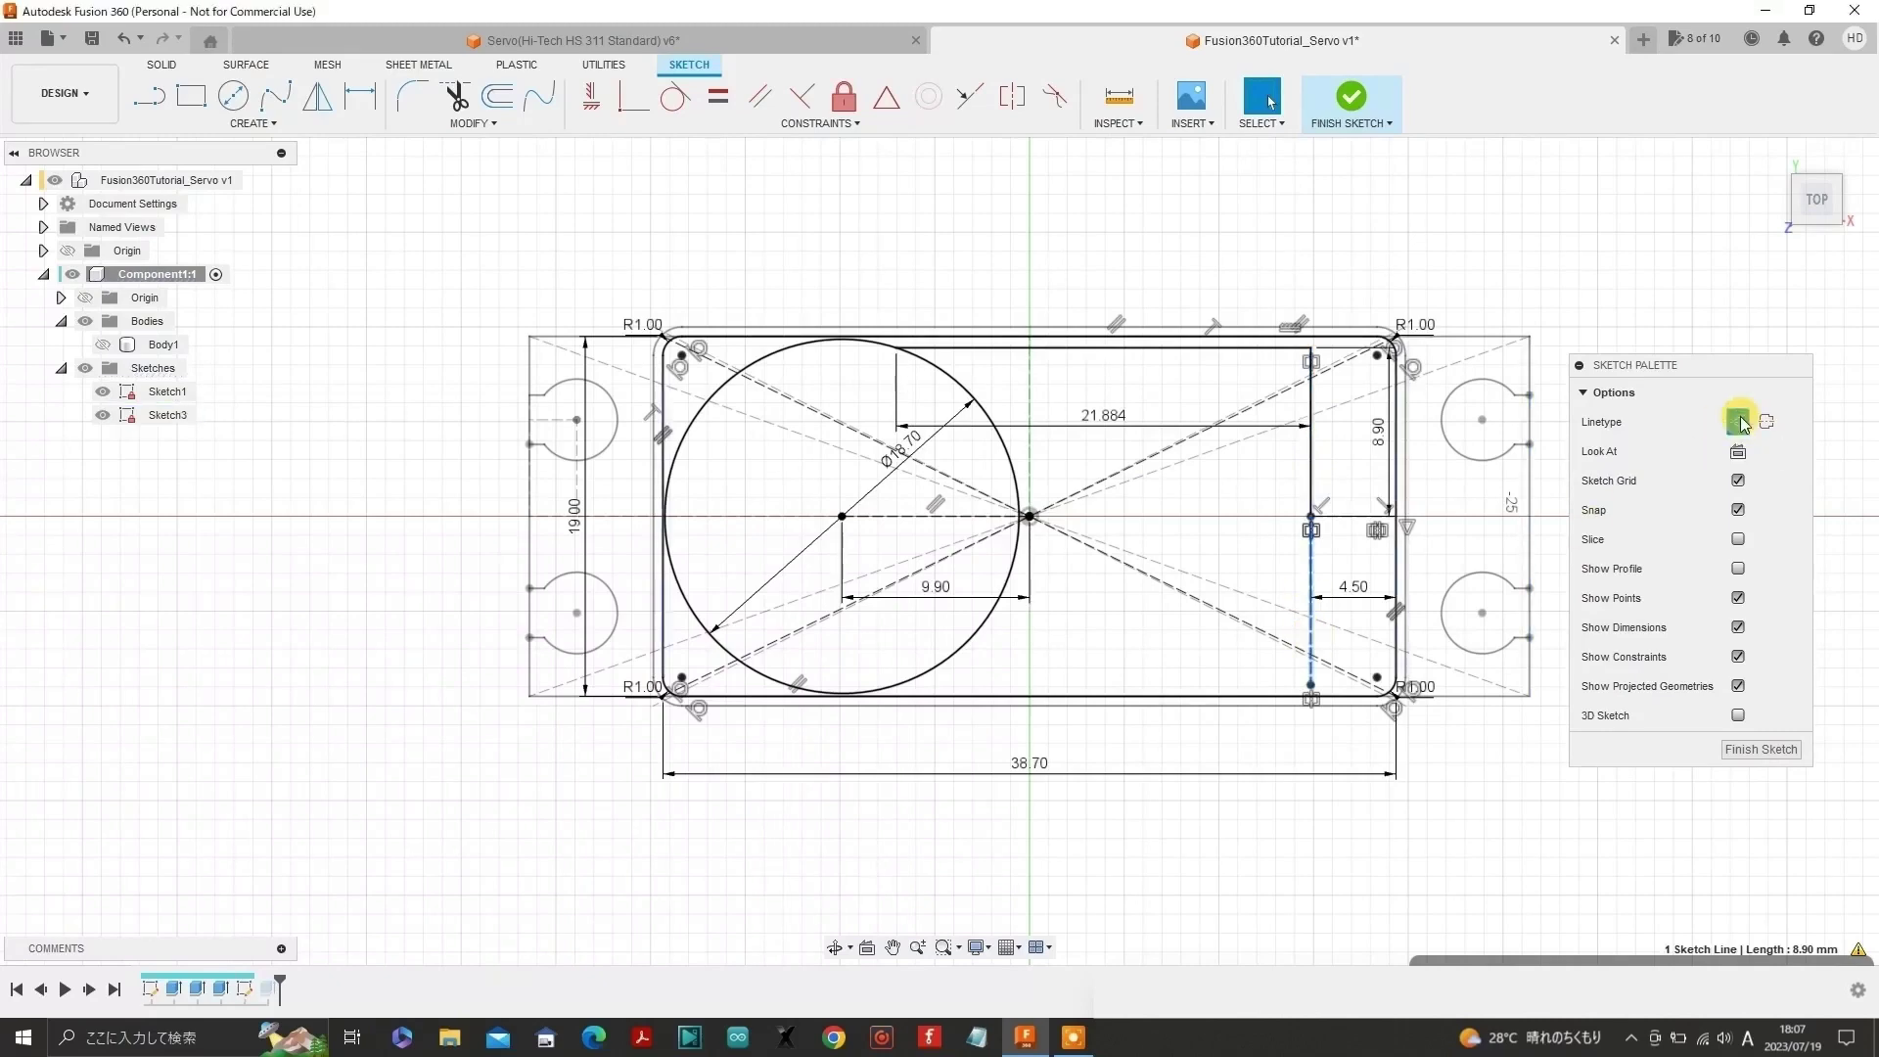
{"action": "left_click", "coordinate": [1738, 422]}
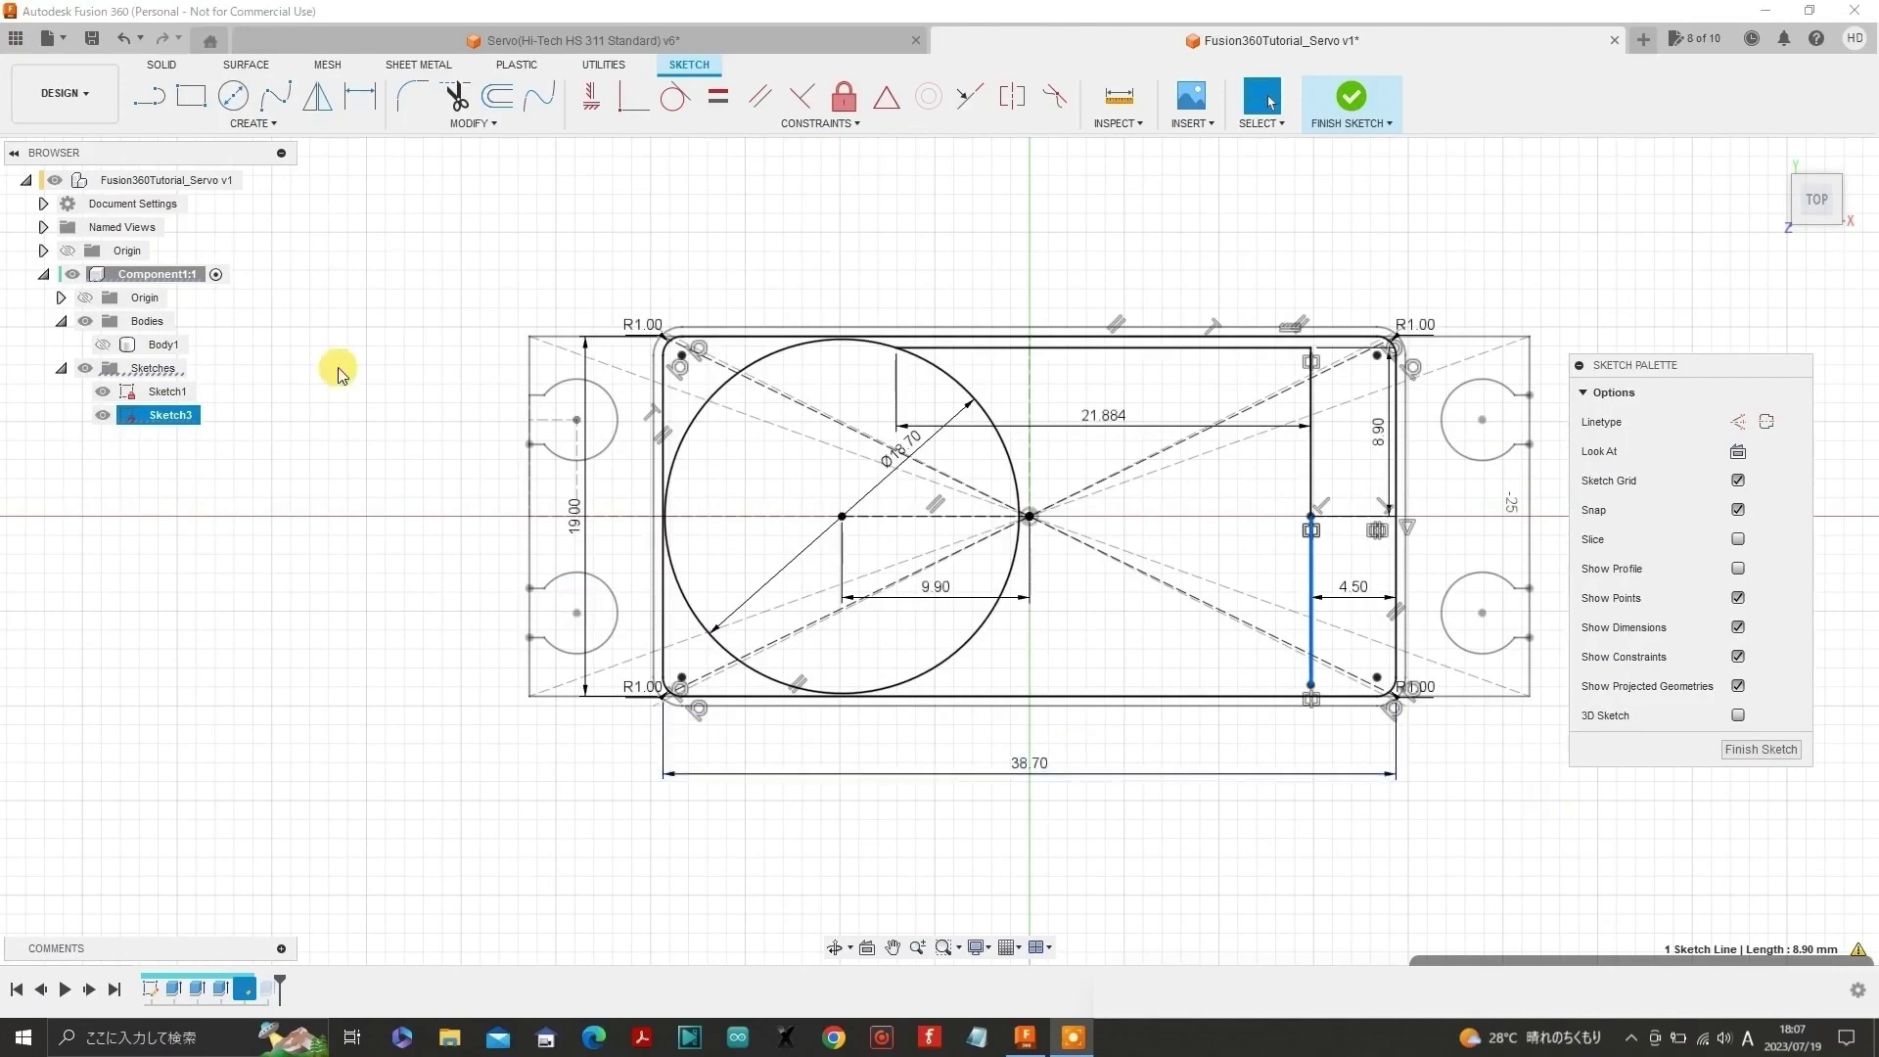
- Draw a horizontal line about 21.88 mm long from the lower vertical line's bottom end to the large circle
{"action": "left_click", "coordinate": [149, 95]}
{"action": "left_click", "coordinate": [1310, 685]}
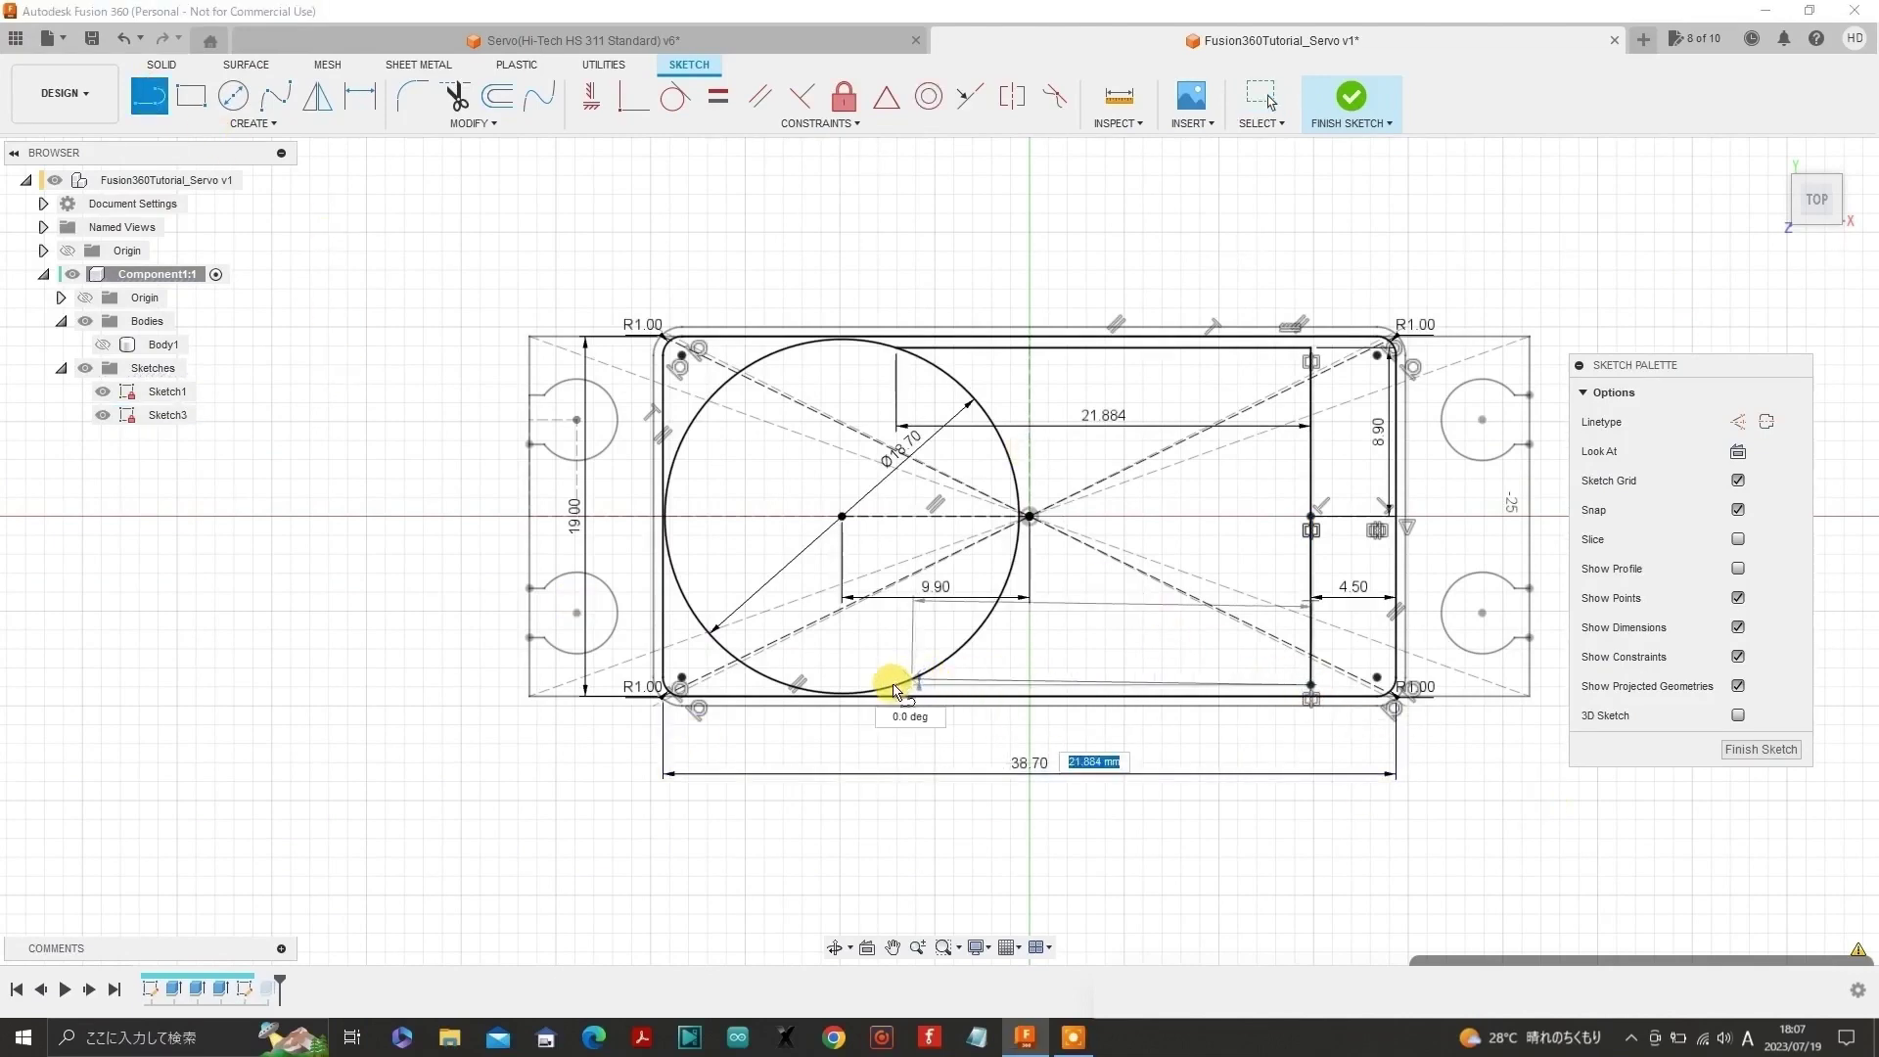
{"action": "left_click", "coordinate": [899, 693]}
{"action": "key", "text": "Escape"}
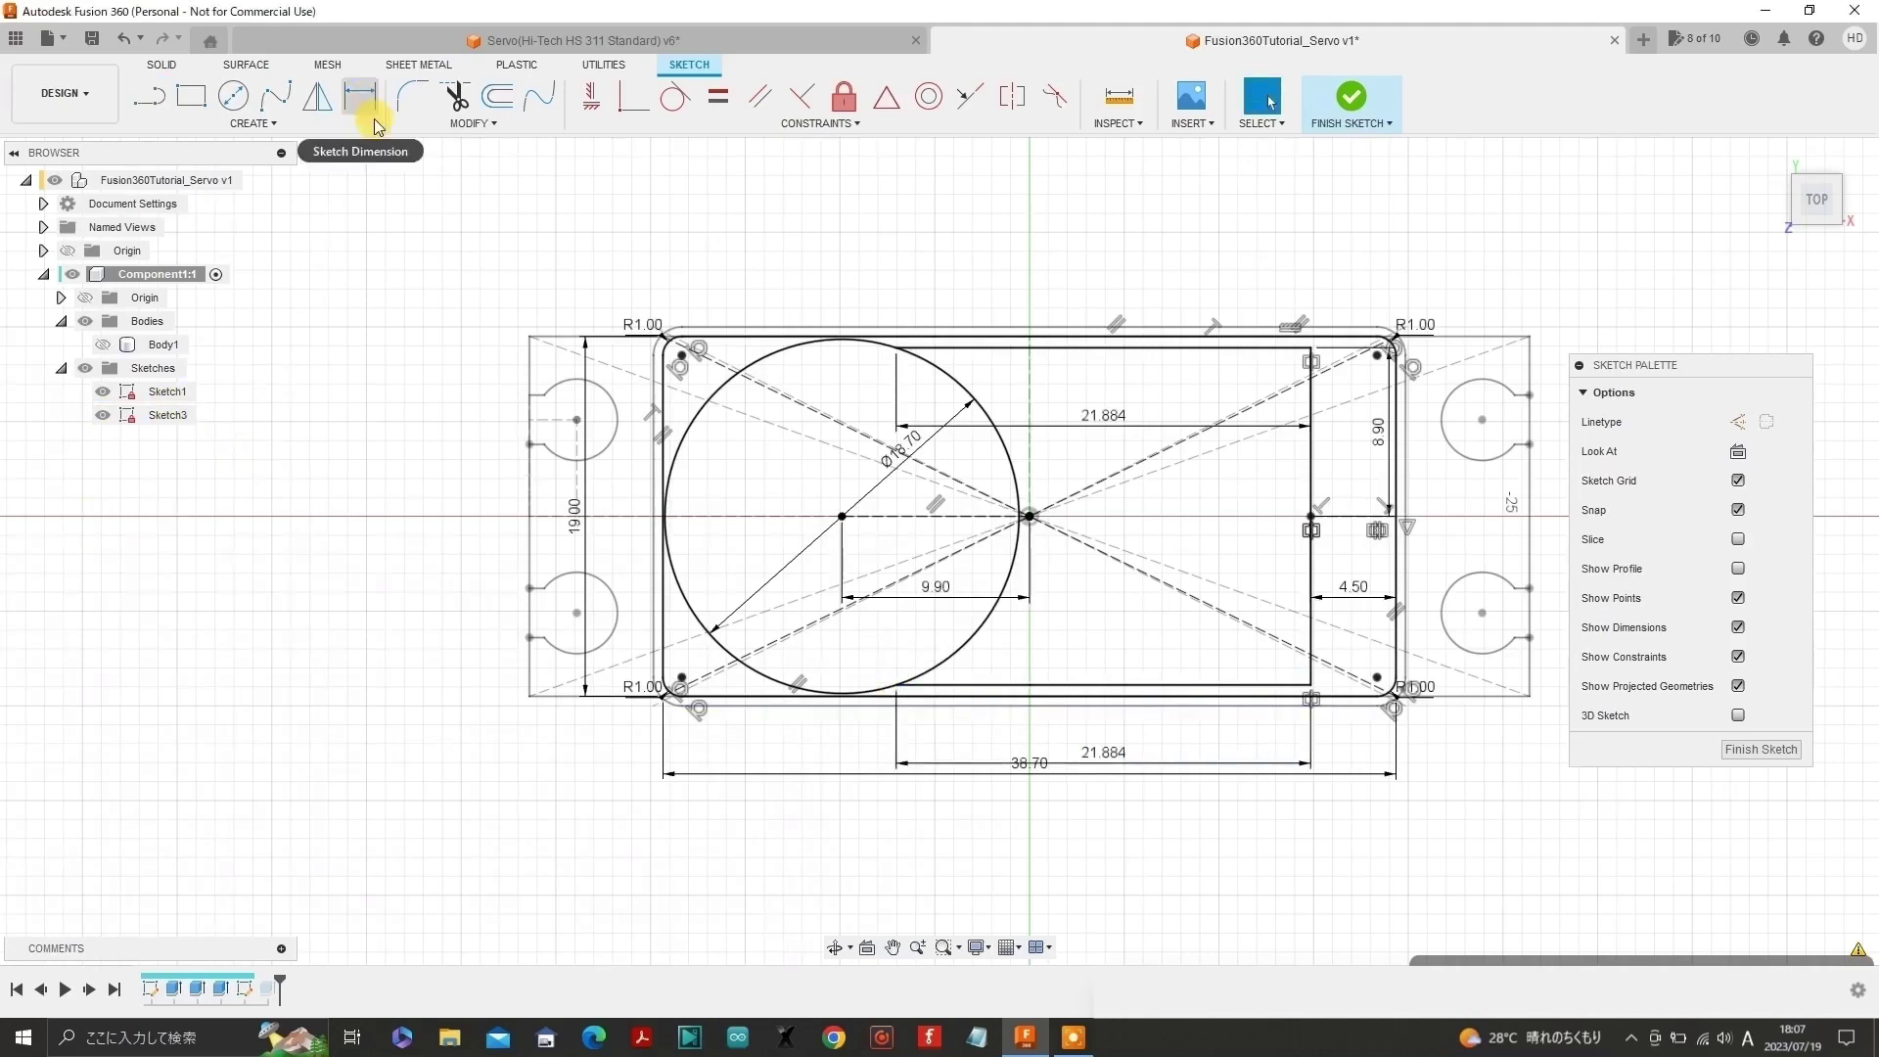
- Move the two horizontal line dimensions and the circle's diameter dimension clear of the geometry, outside the rounded rectangle
{"action": "left_click", "coordinate": [1085, 747]}
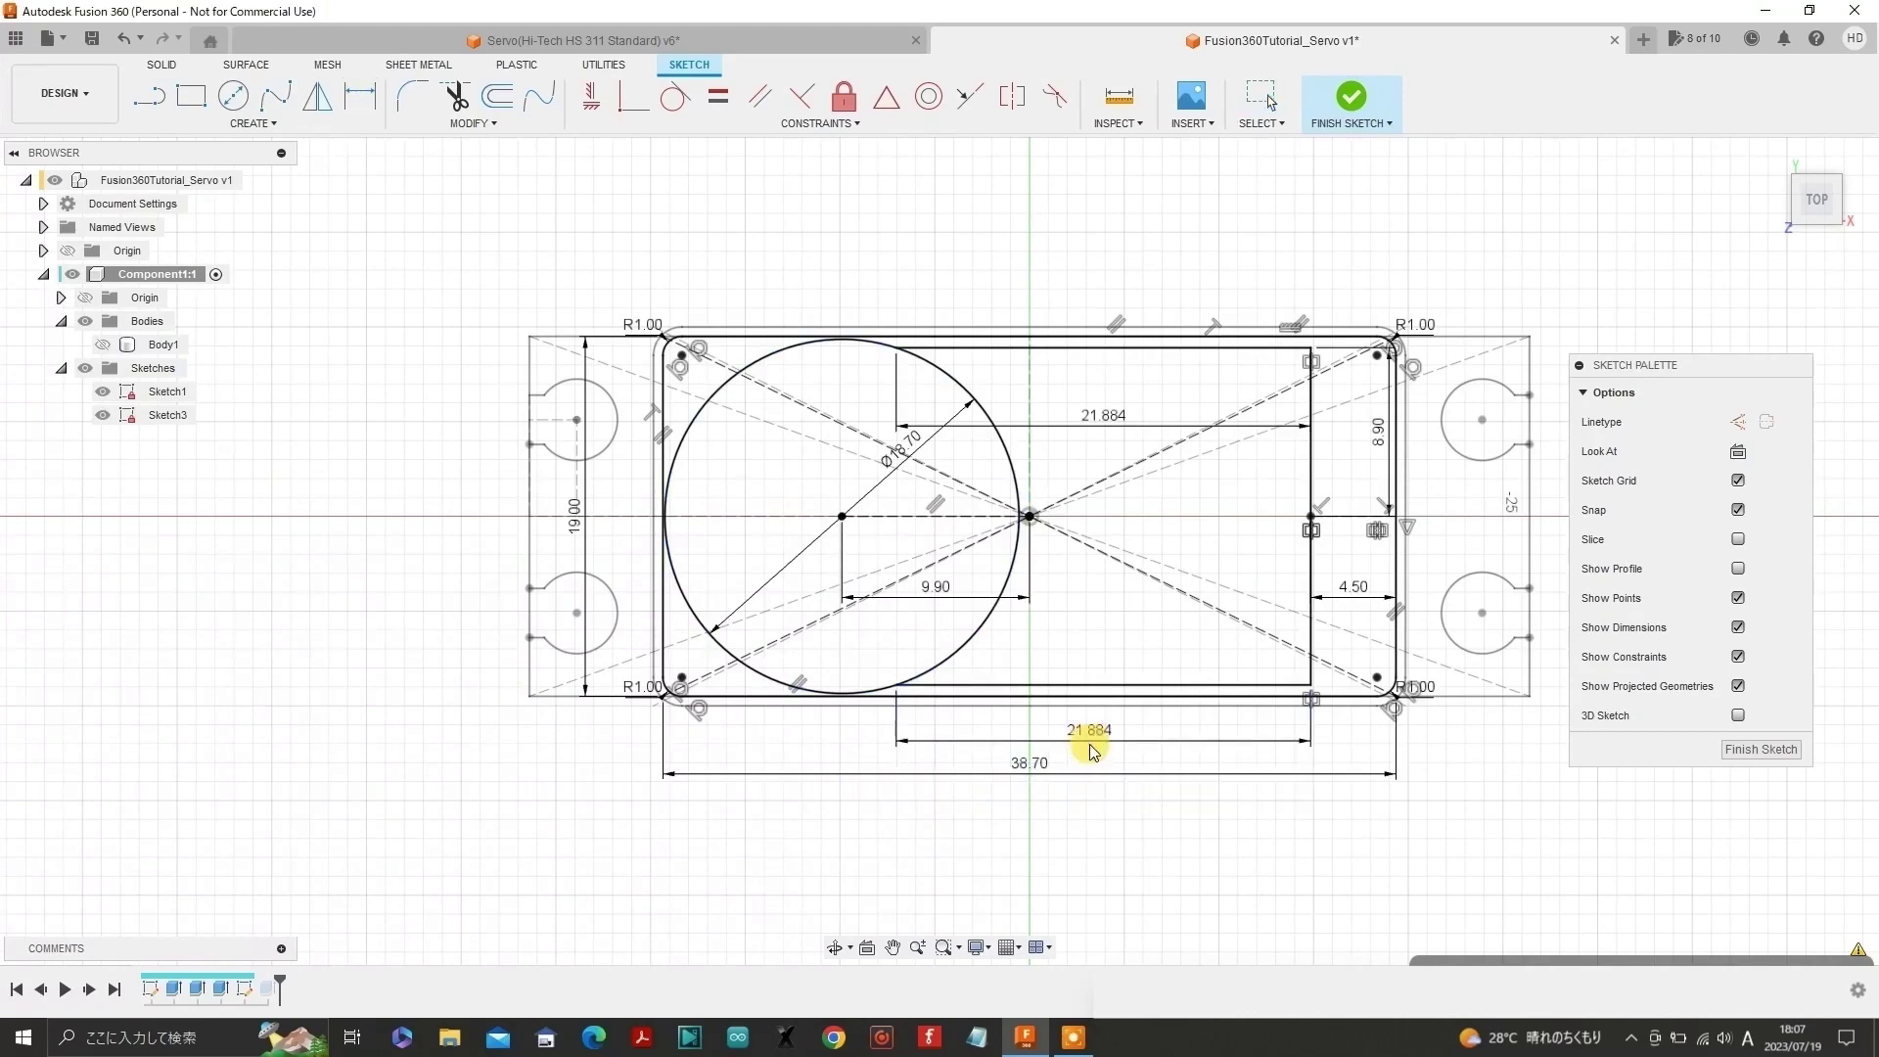
{"action": "left_click", "coordinate": [1087, 732]}
{"action": "key", "text": "Return"}
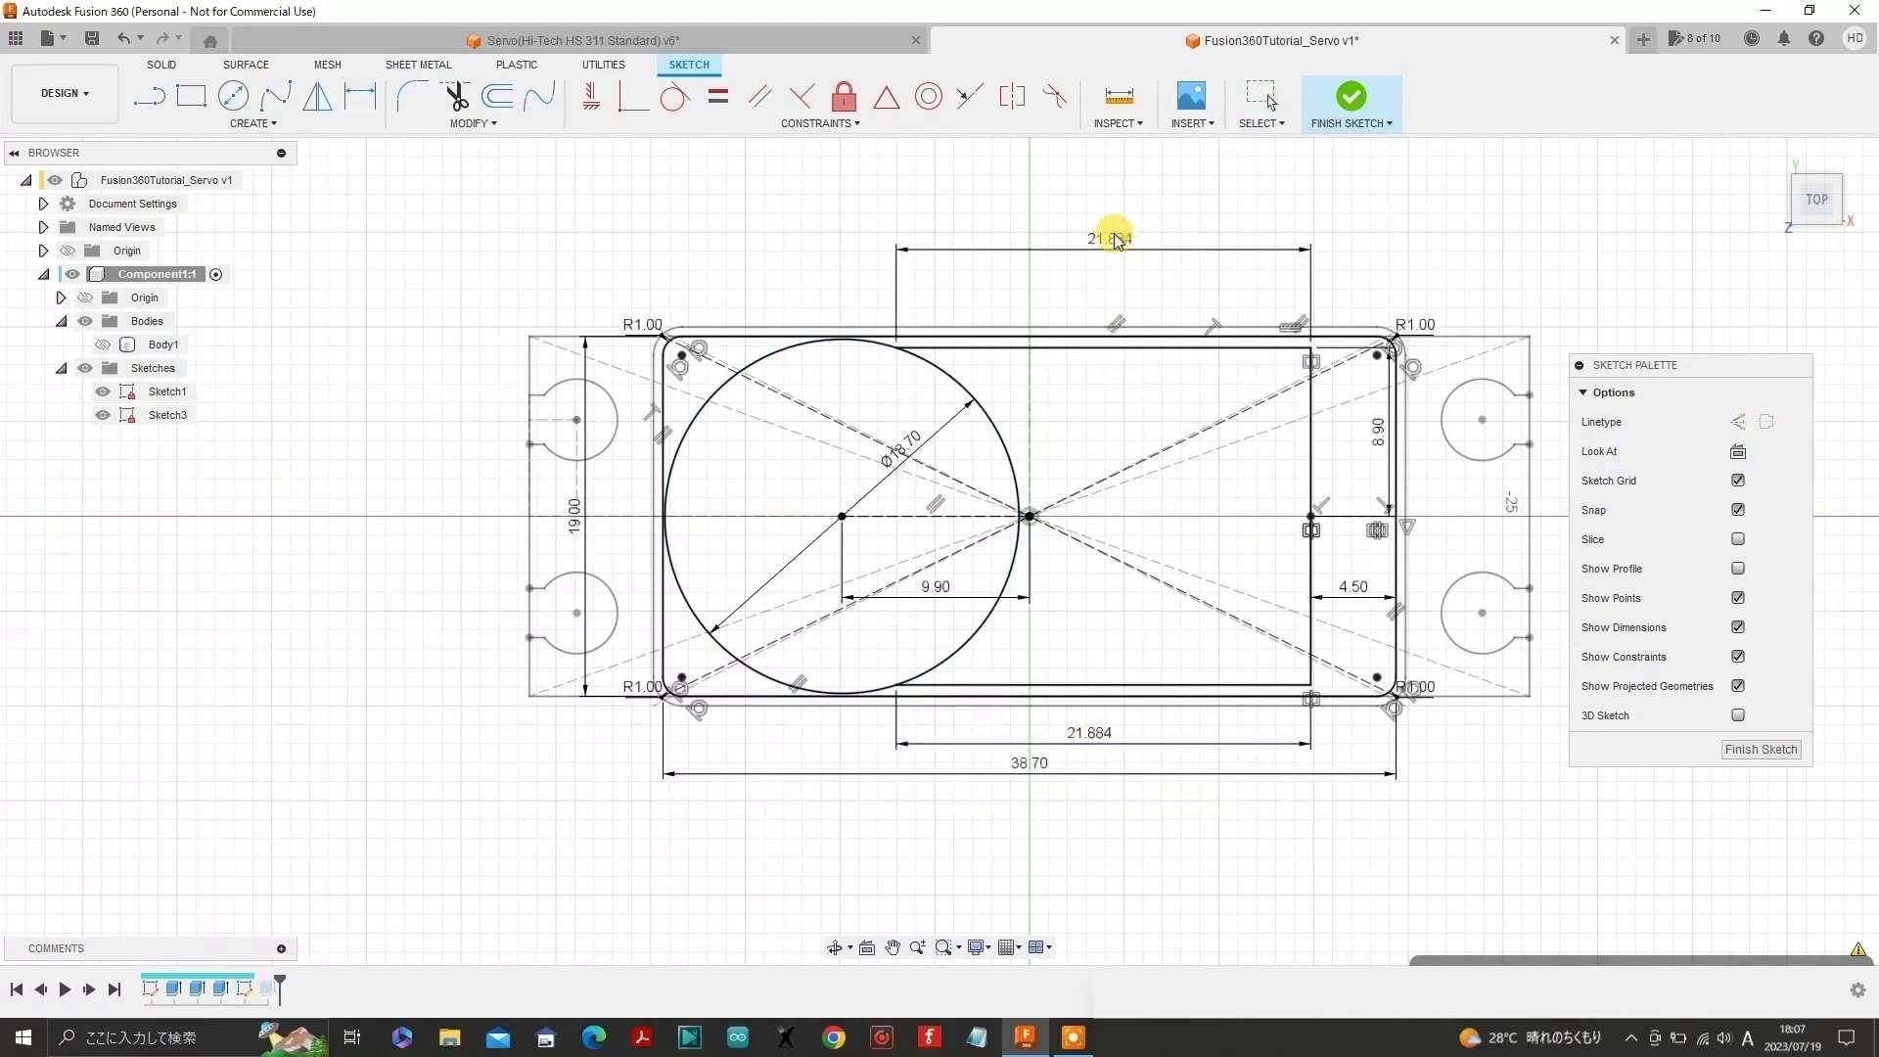
{"action": "left_click", "coordinate": [1112, 221]}
{"action": "left_click_drag", "start_coordinate": [862, 421], "coordinate": [742, 244]}
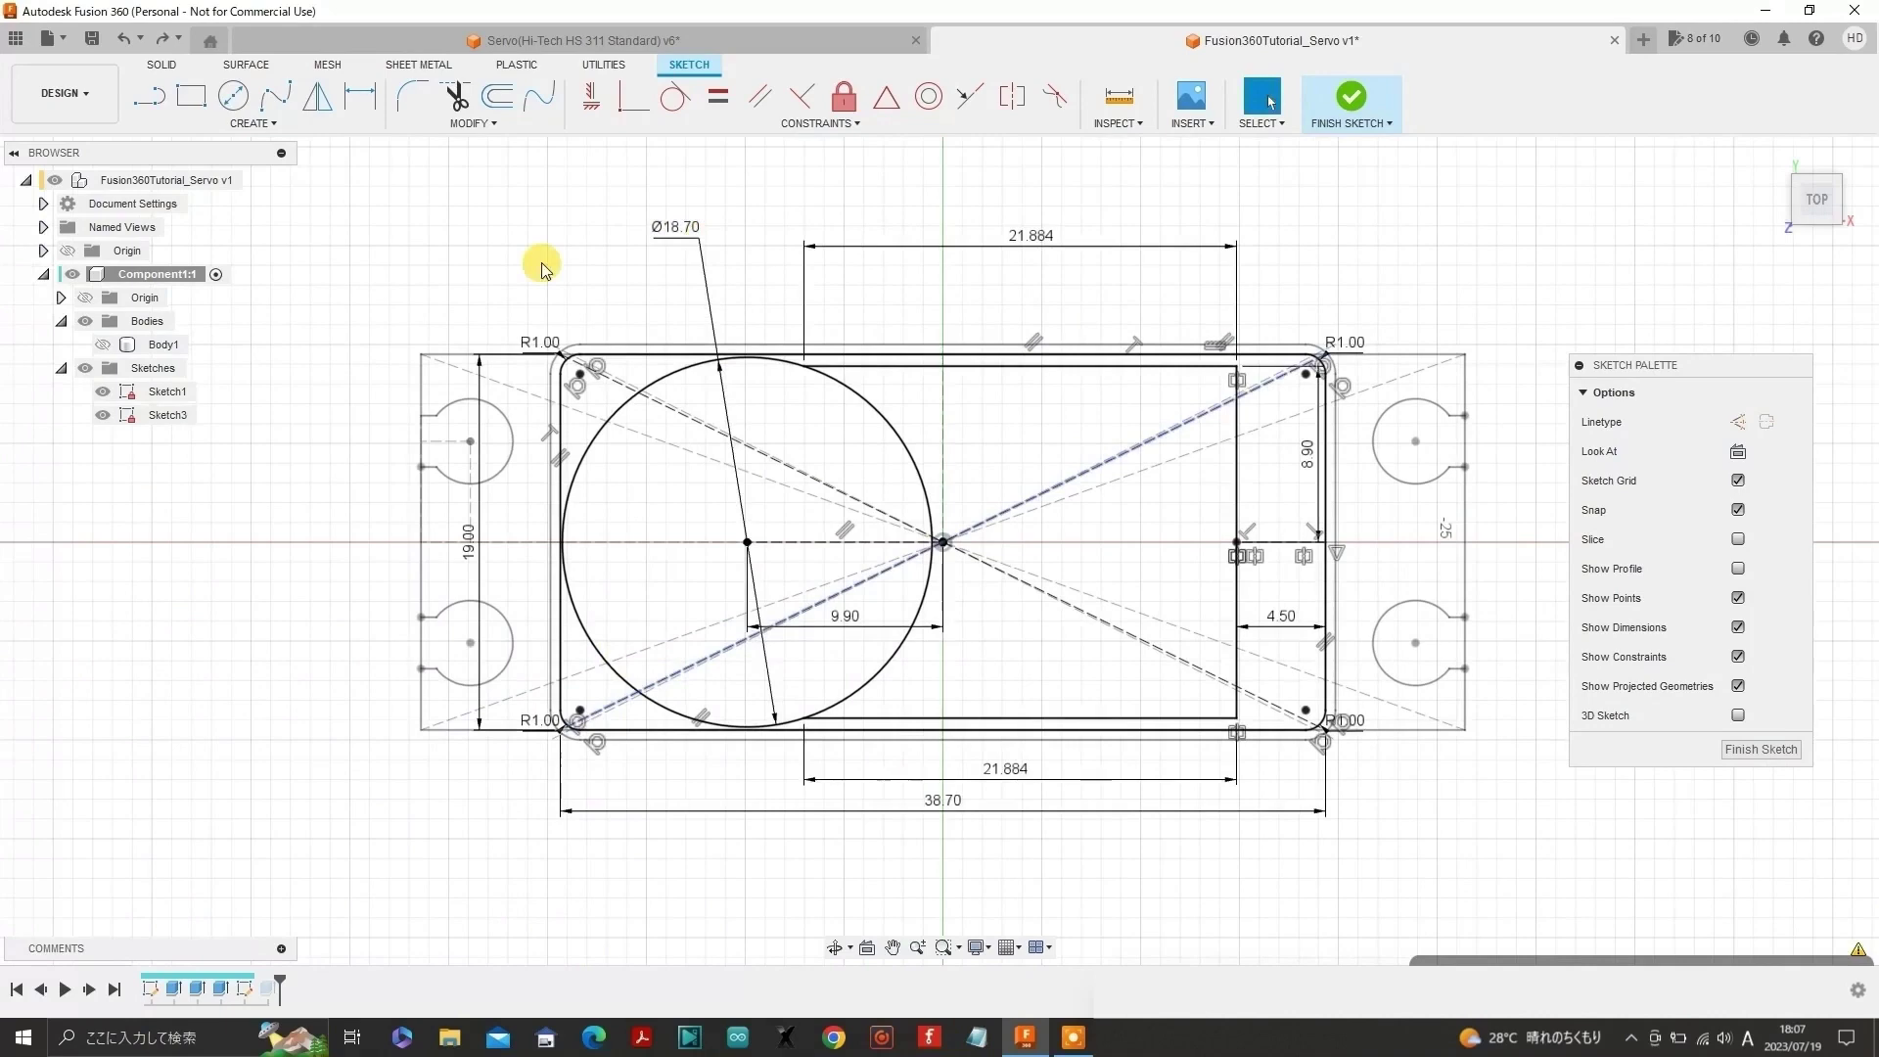
- Fillet the corner between the upper horizontal line and the vertical line with a 0.5 mm radius
{"action": "left_click", "coordinate": [412, 95]}
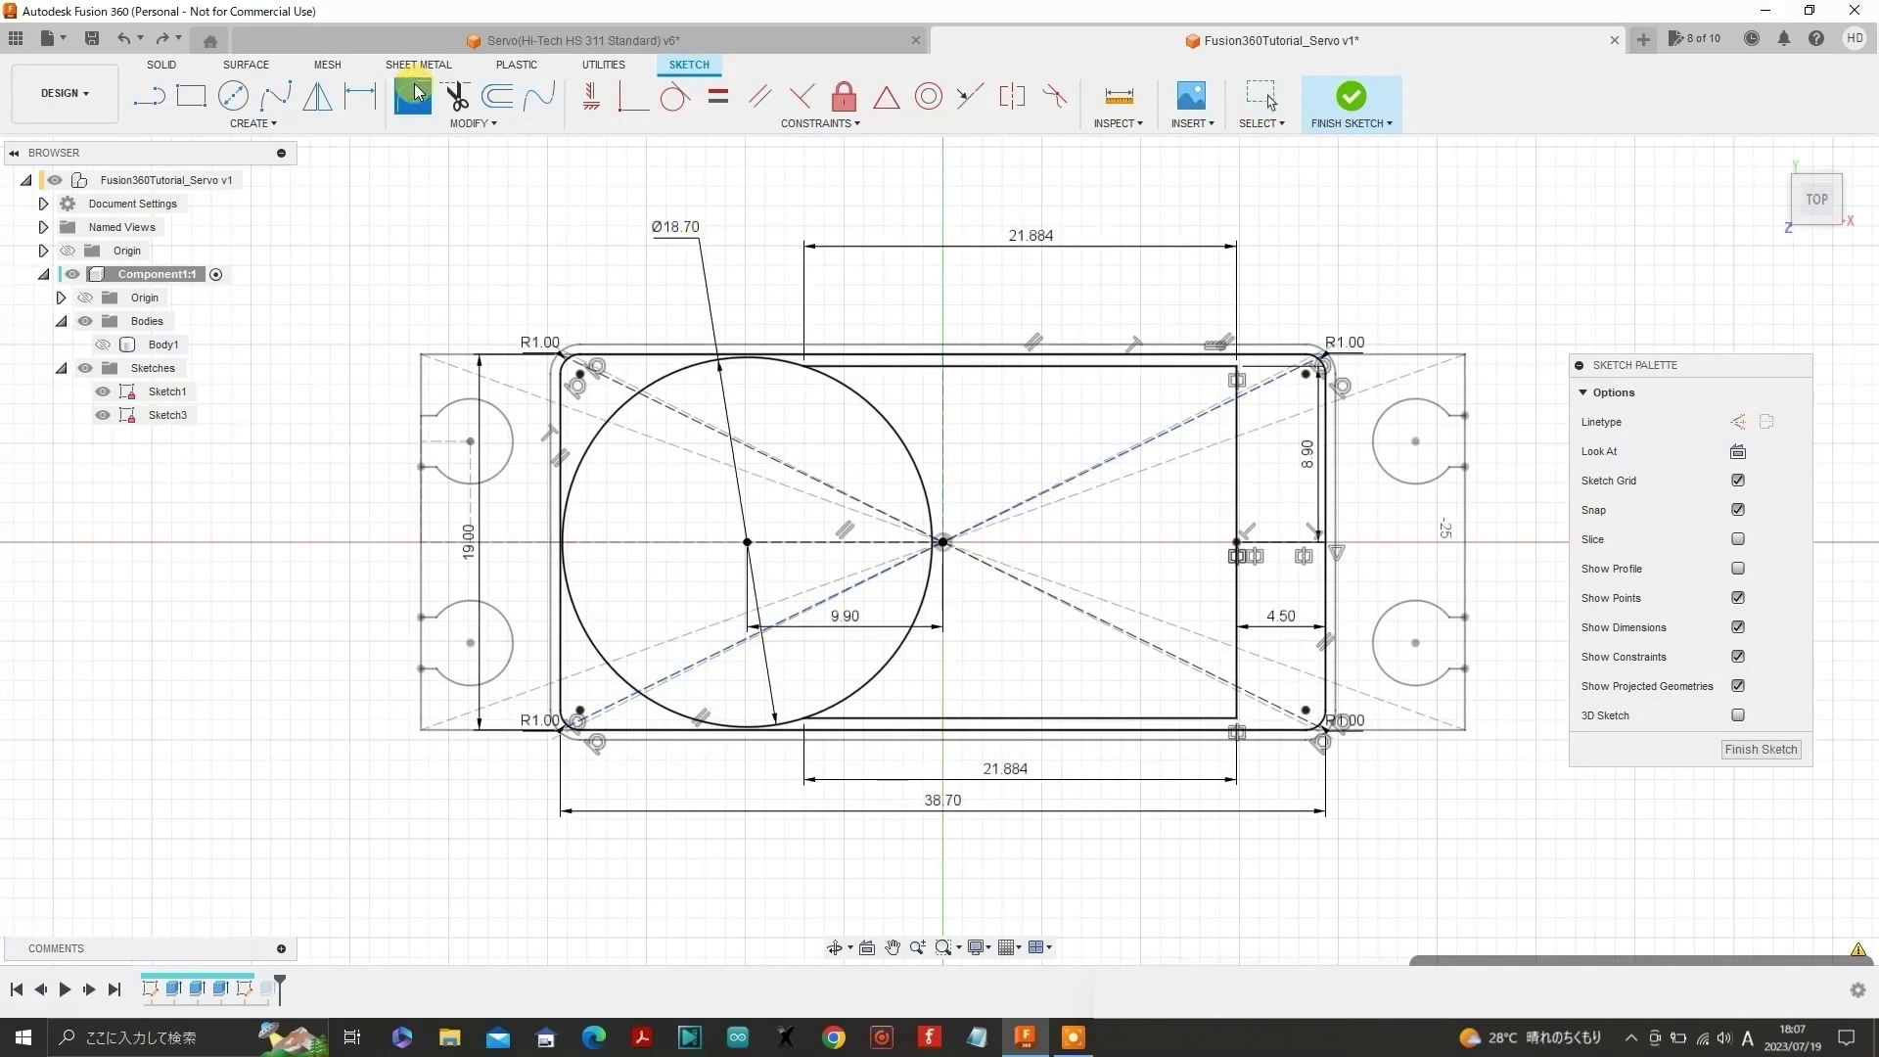
{"action": "left_click", "coordinate": [1194, 369]}
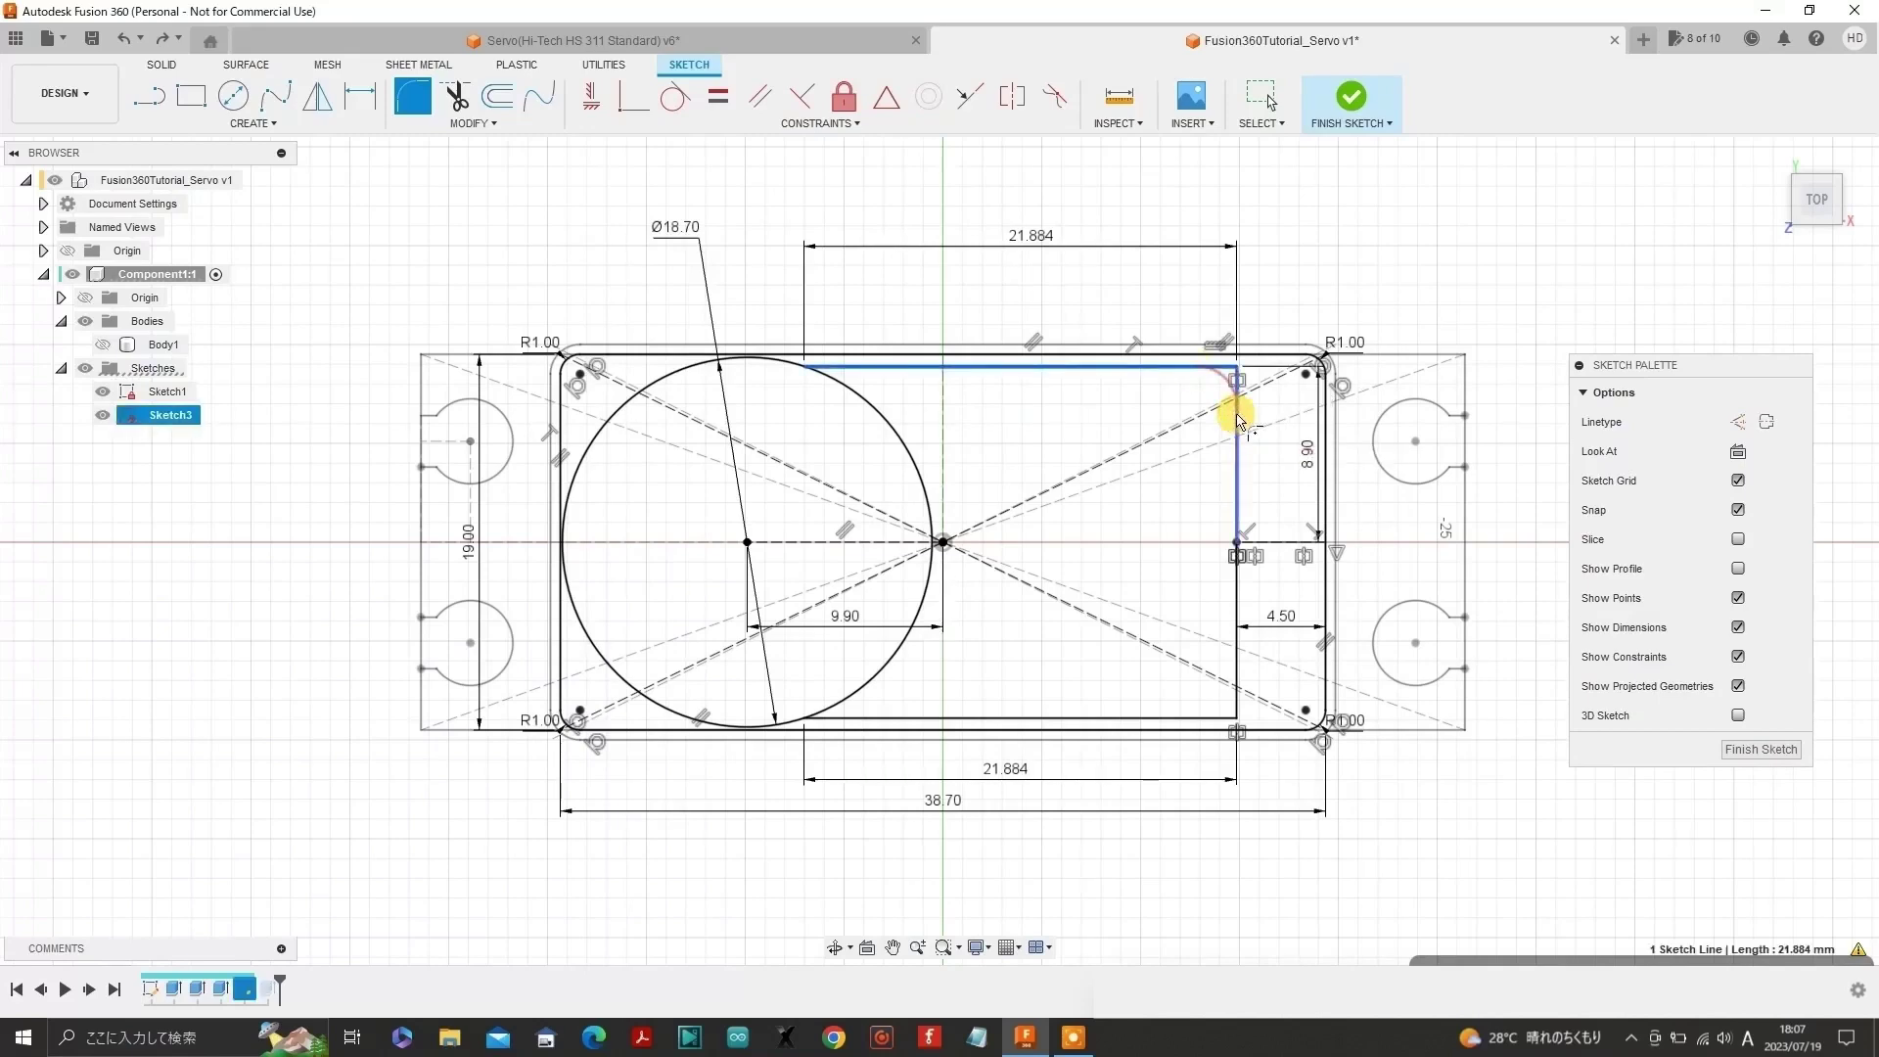
{"action": "left_click", "coordinate": [1238, 419]}
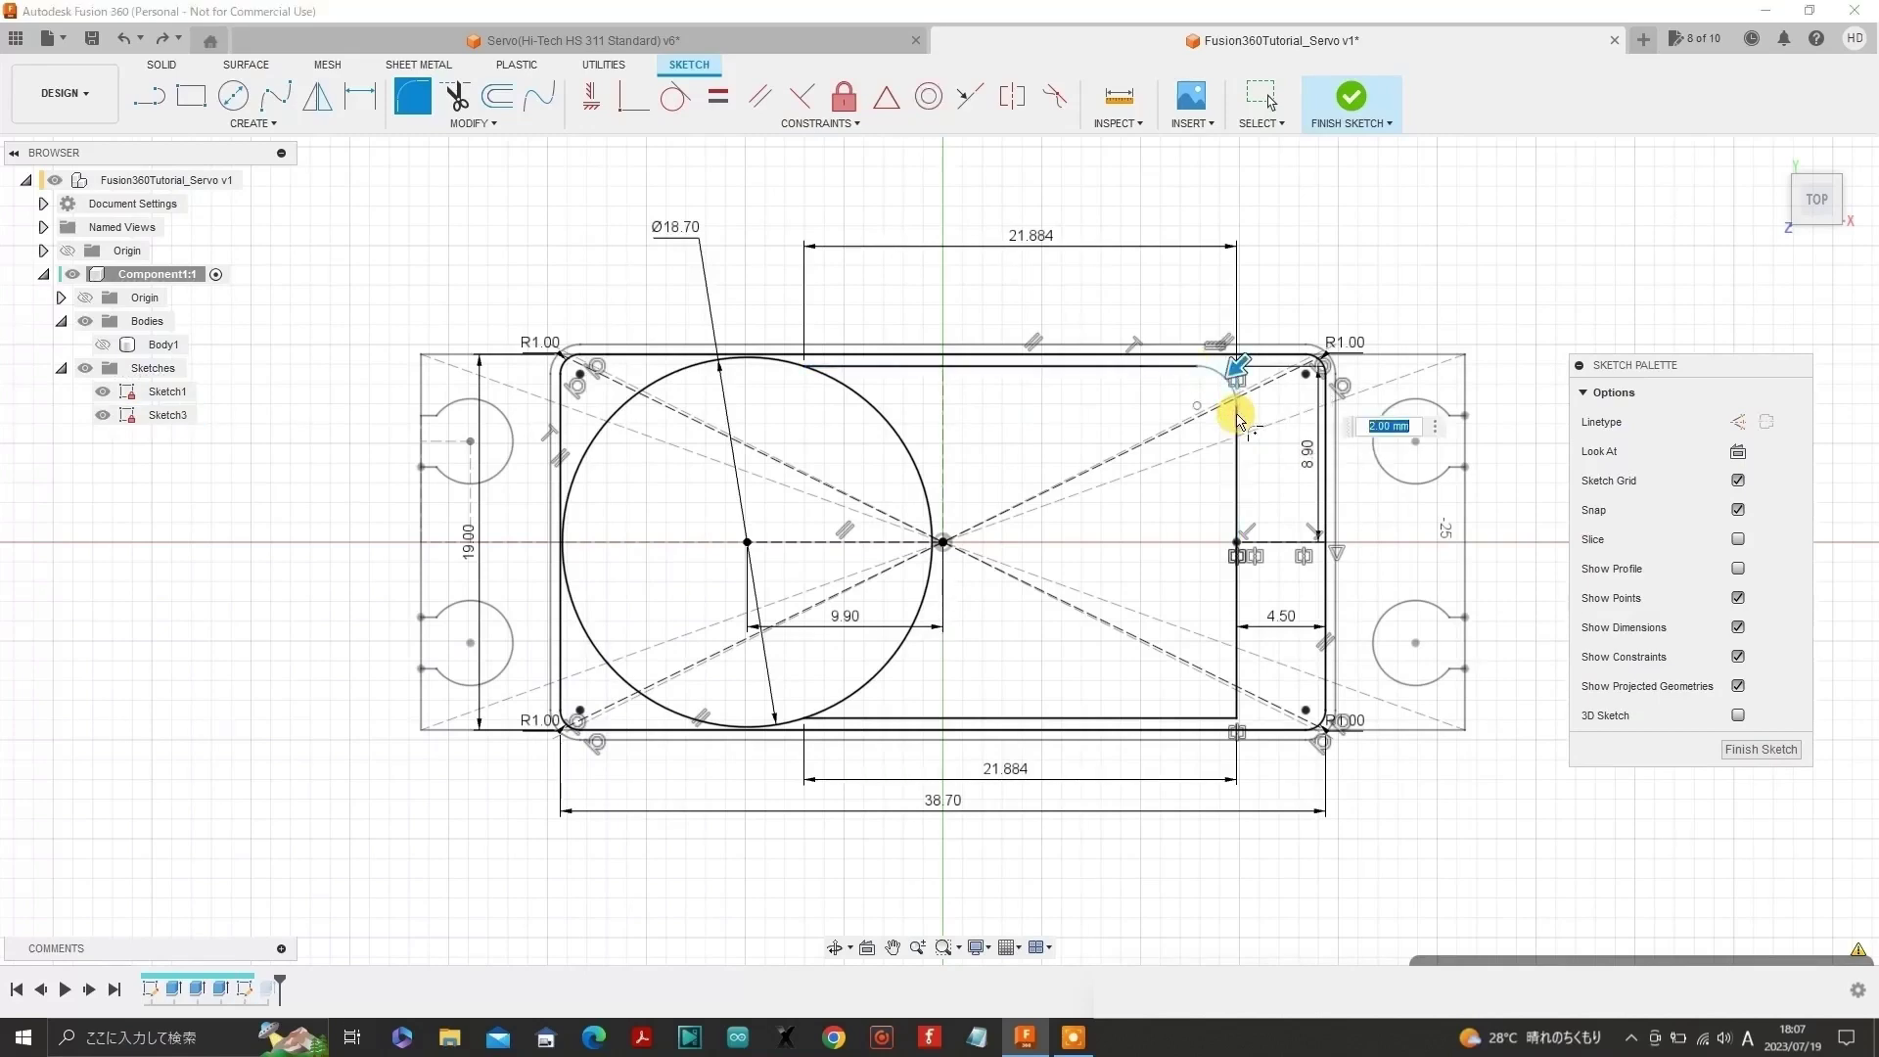
{"action": "type", "text": "0.5"}
{"action": "key", "text": "Return"}
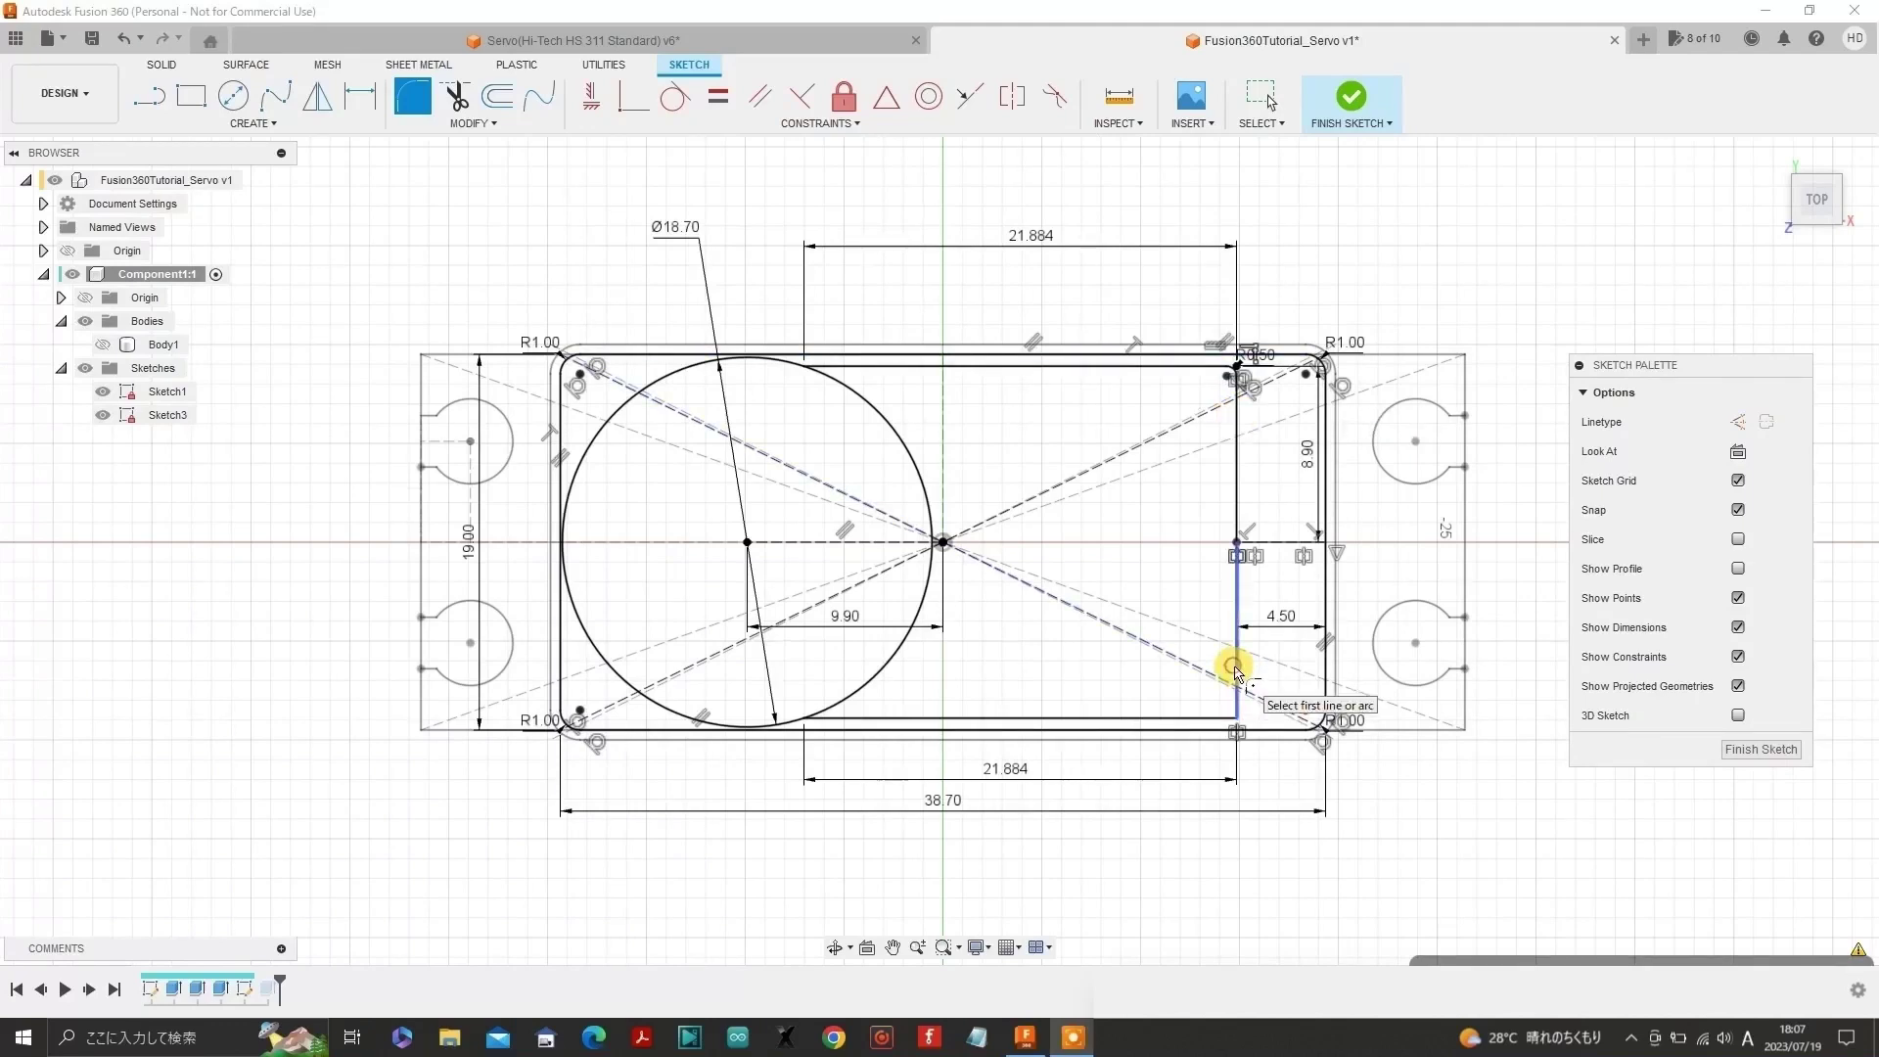
- Fillet the corner between the lower vertical and horizontal lines at 0.5 mm and move the fillet radius dimensions clear of the geometry
{"action": "left_click", "coordinate": [1236, 673]}
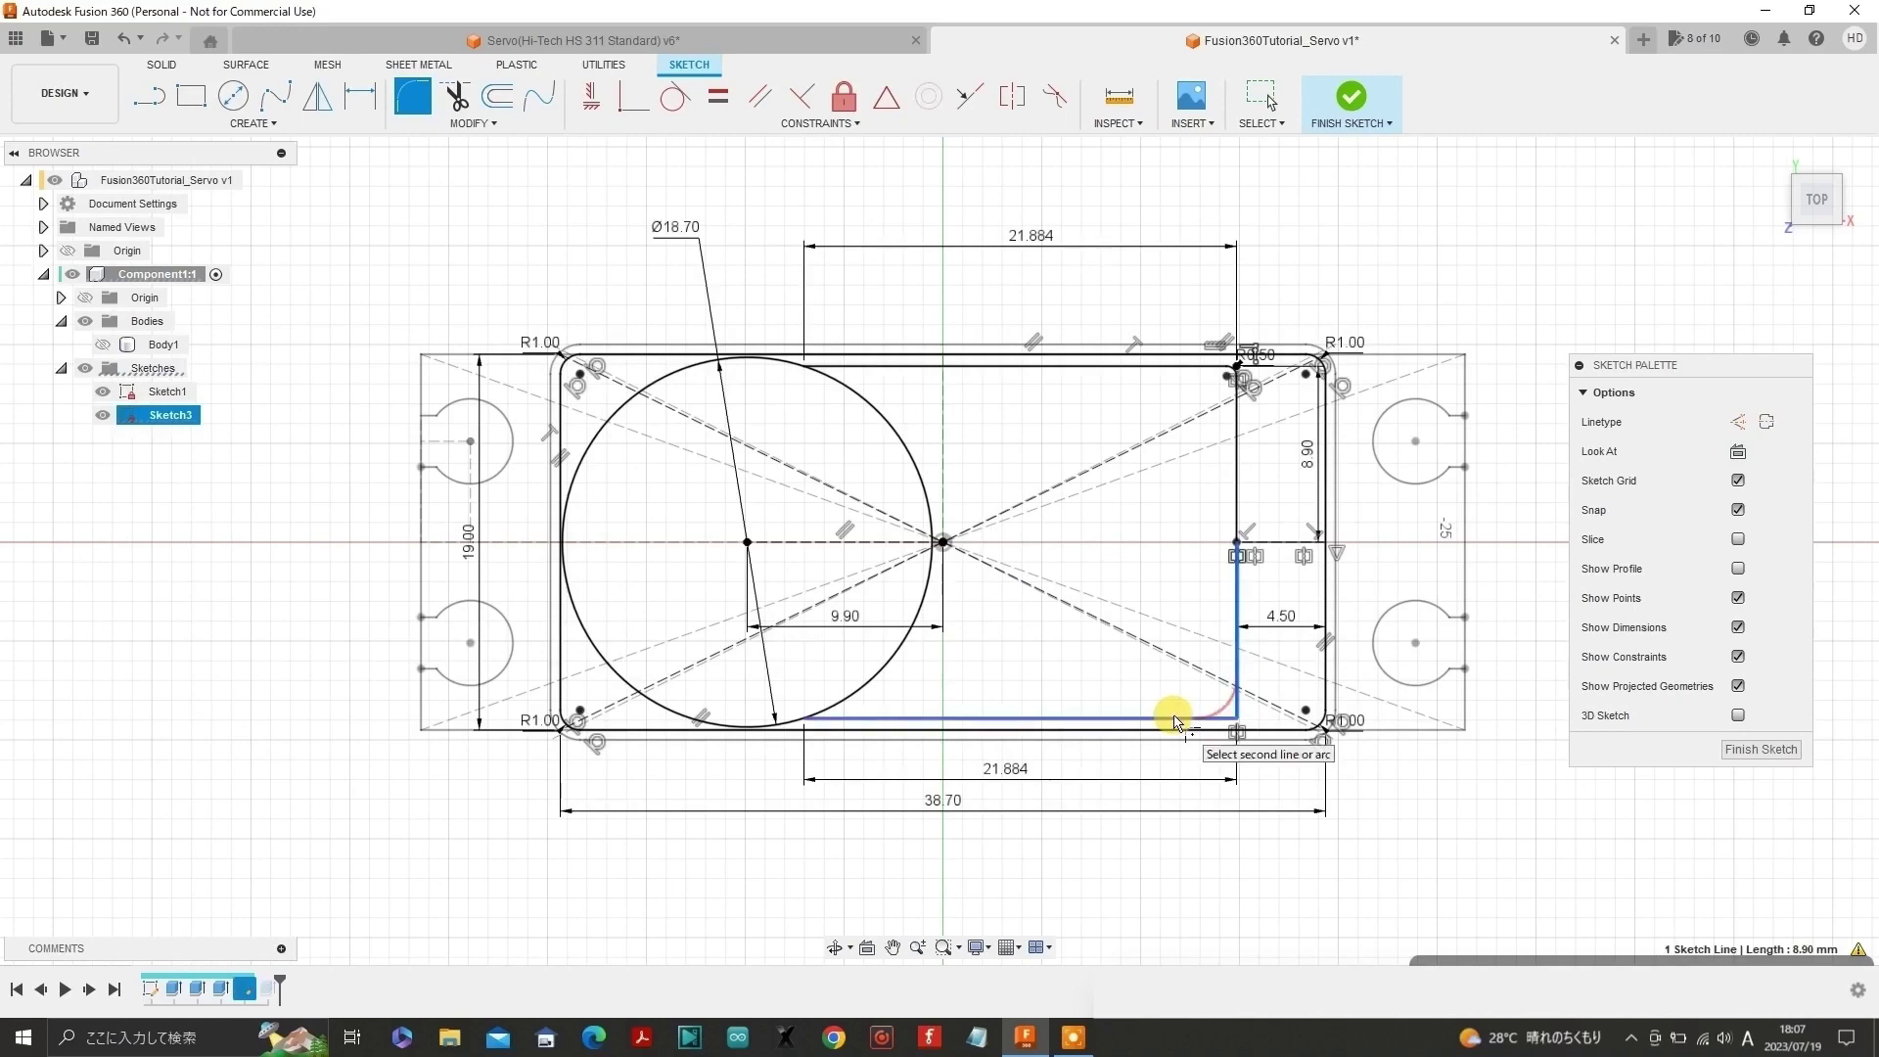
{"action": "left_click", "coordinate": [1175, 721]}
{"action": "key", "text": "Return"}
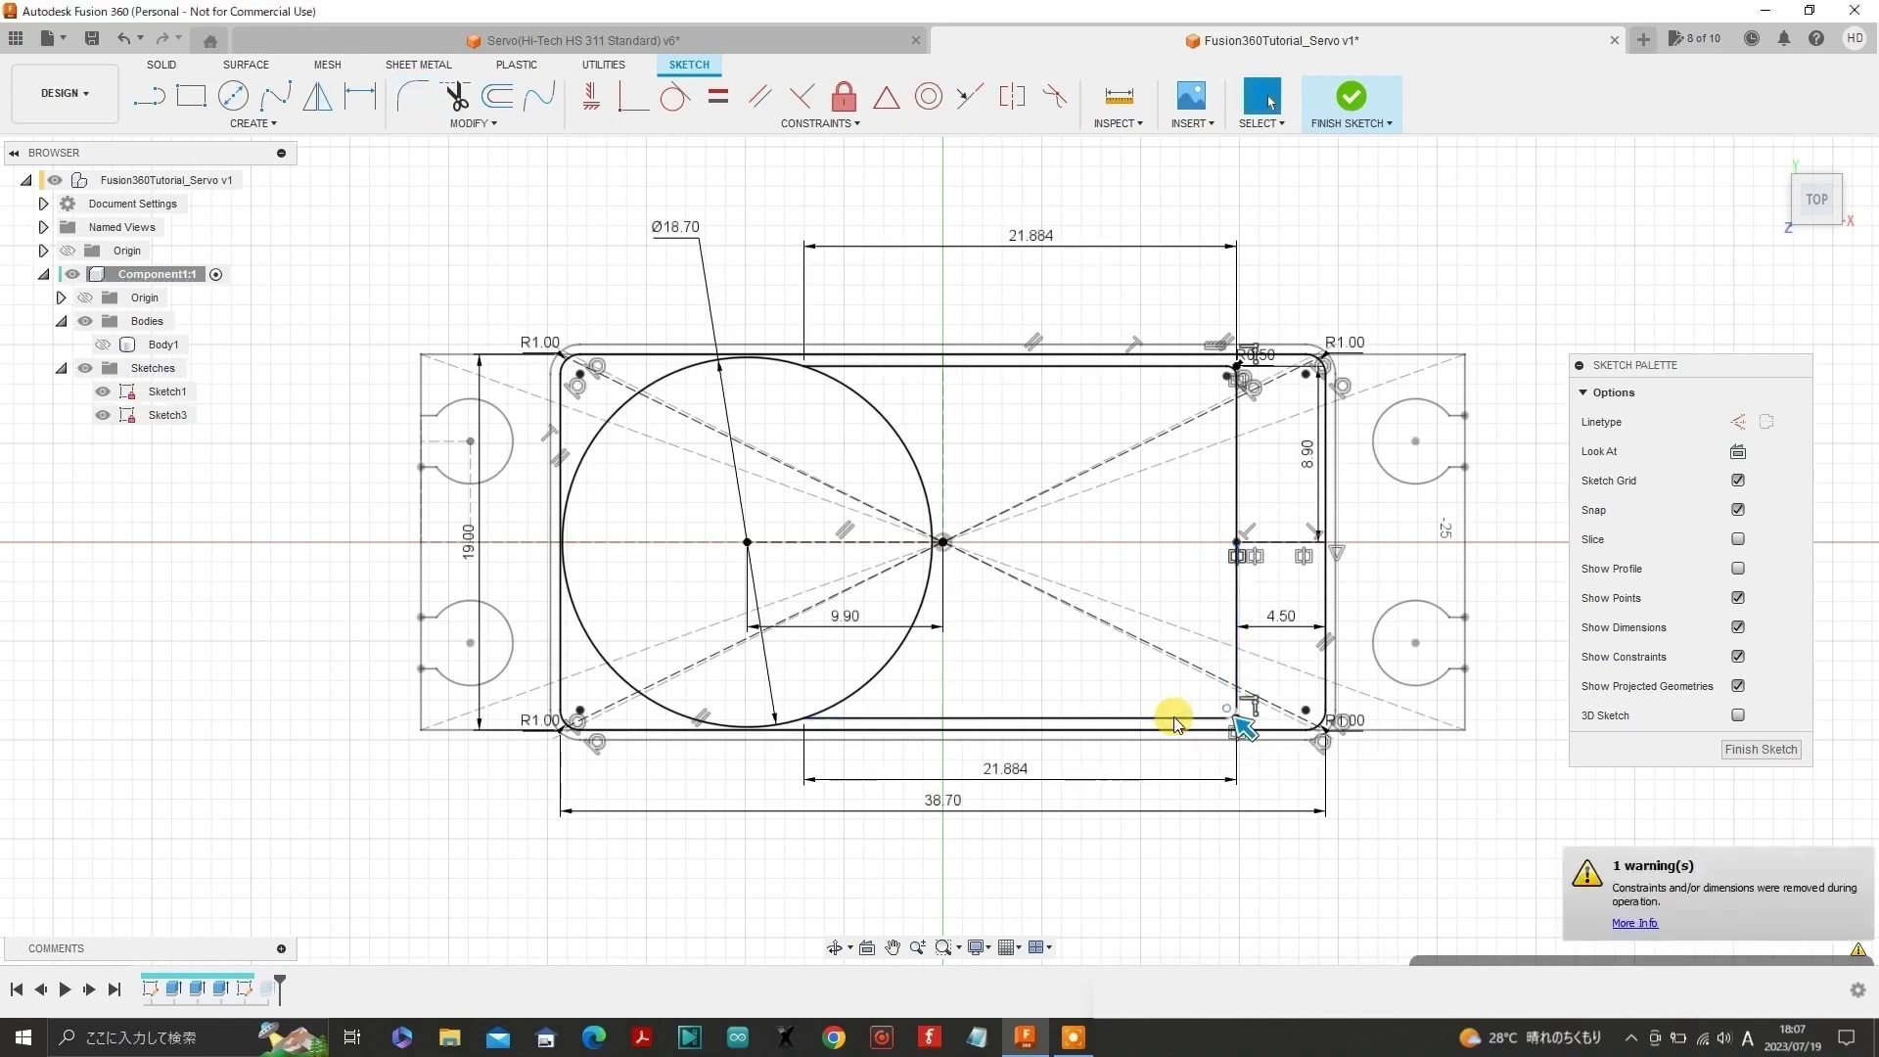
{"action": "scroll", "coordinate": [1243, 365], "scroll_direction": "up", "scroll_amount": 3}
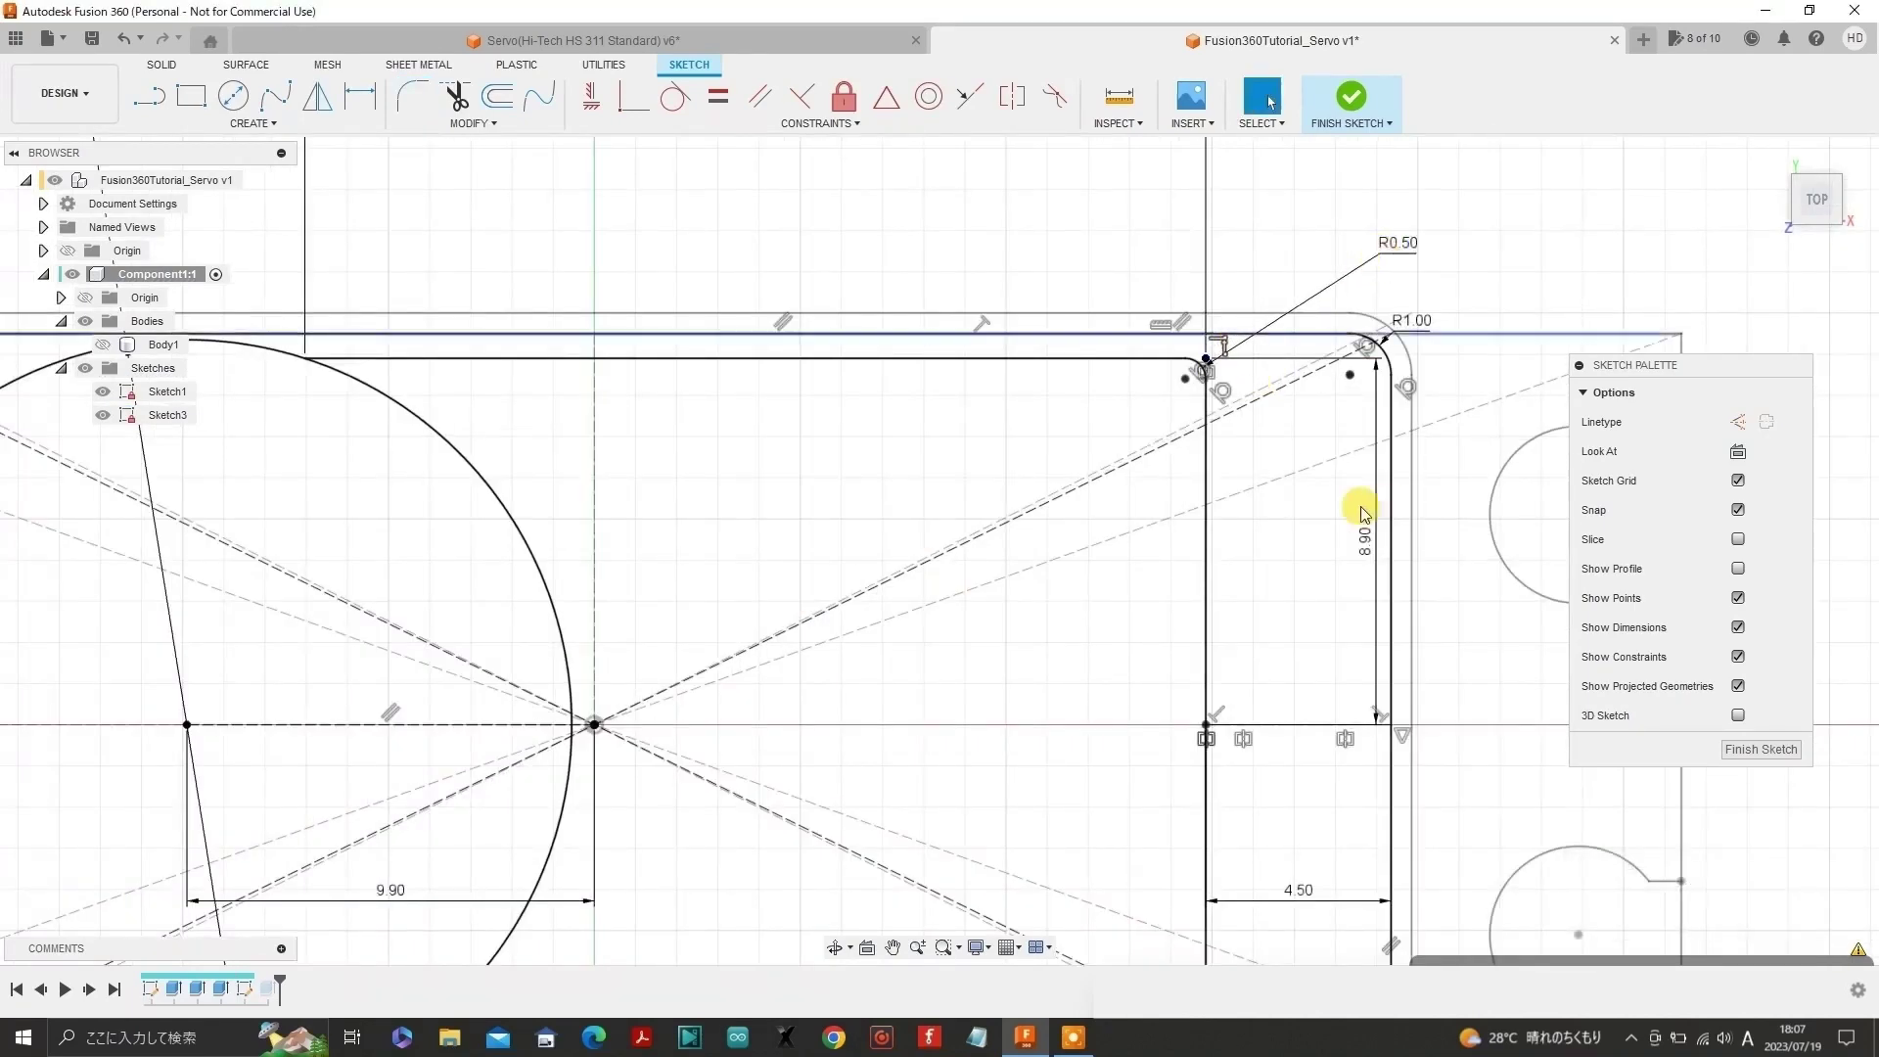
{"action": "scroll", "coordinate": [1364, 512], "scroll_direction": "down", "scroll_amount": 3}
{"action": "middle_click_drag", "start_coordinate": [975, 498], "coordinate": [995, 574]}
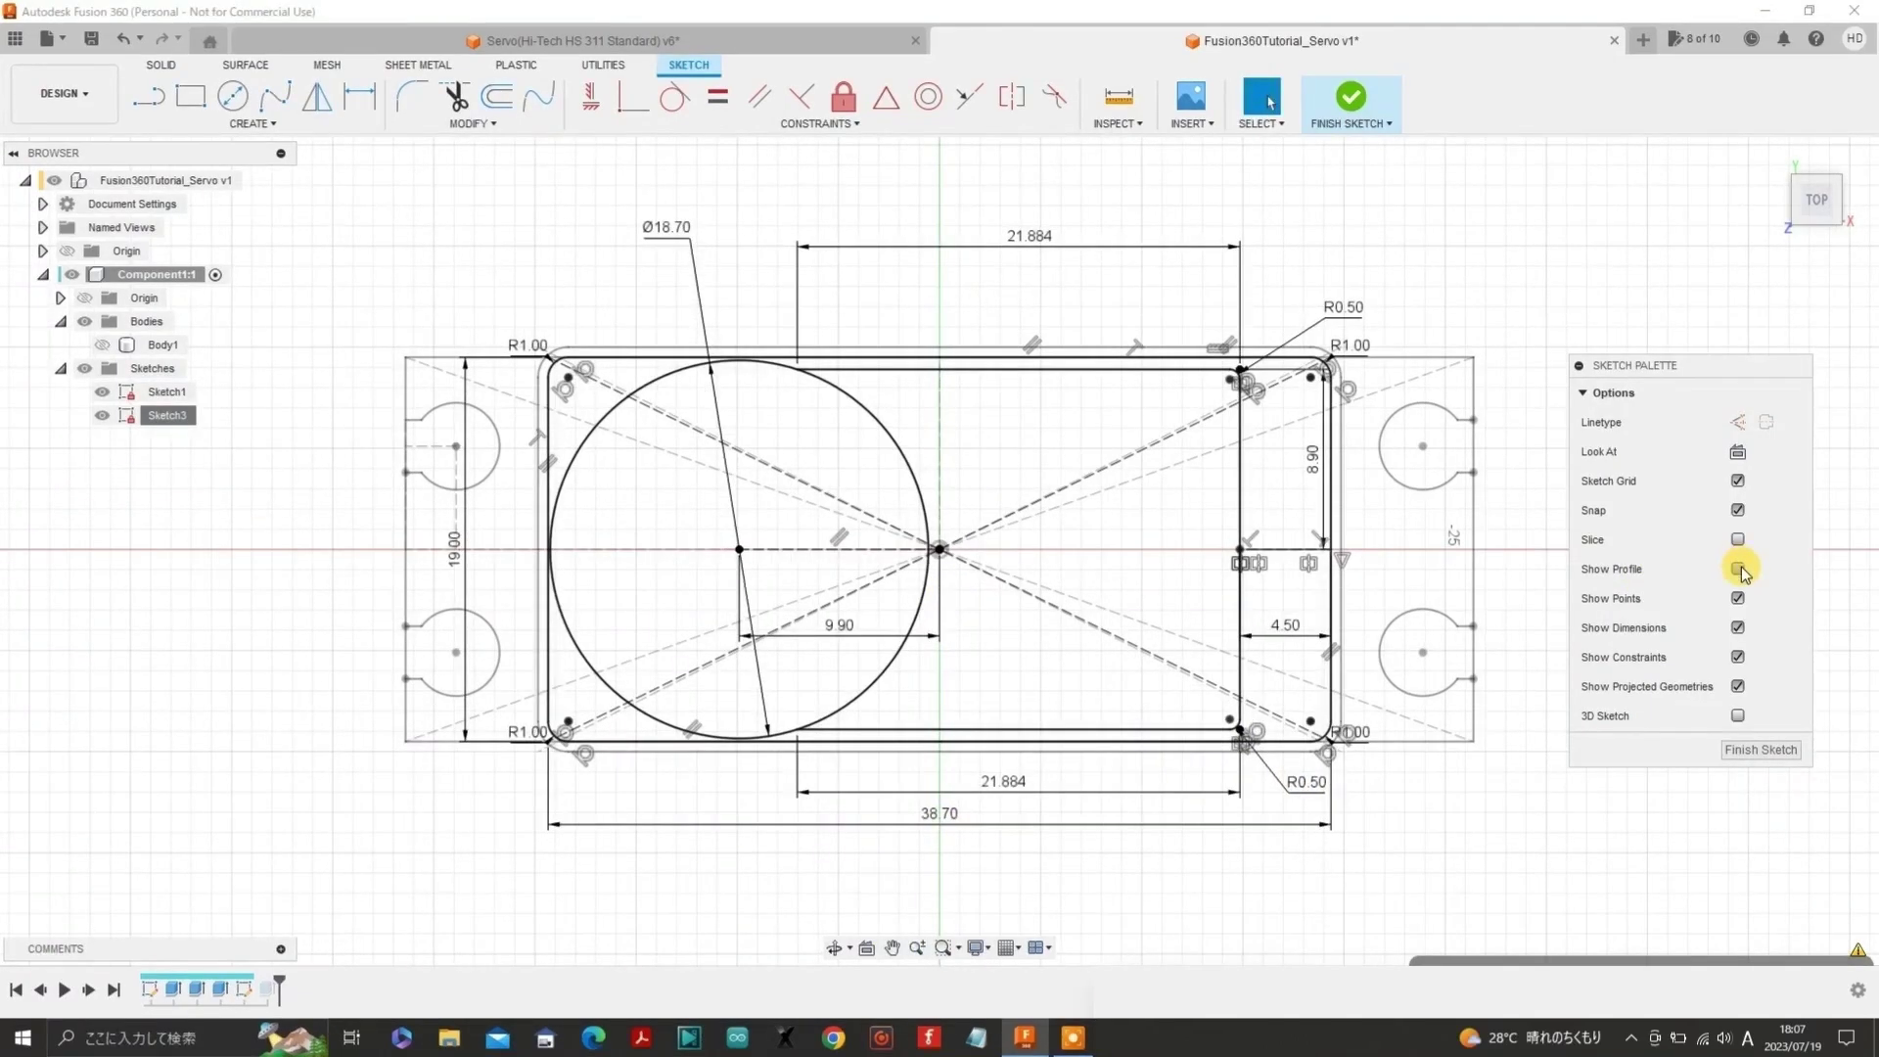
- Turn on profile display, finish the sketch and extrude the circle with its adjoining filleted area 2.8 mm as a new body
{"action": "left_click", "coordinate": [1738, 569]}
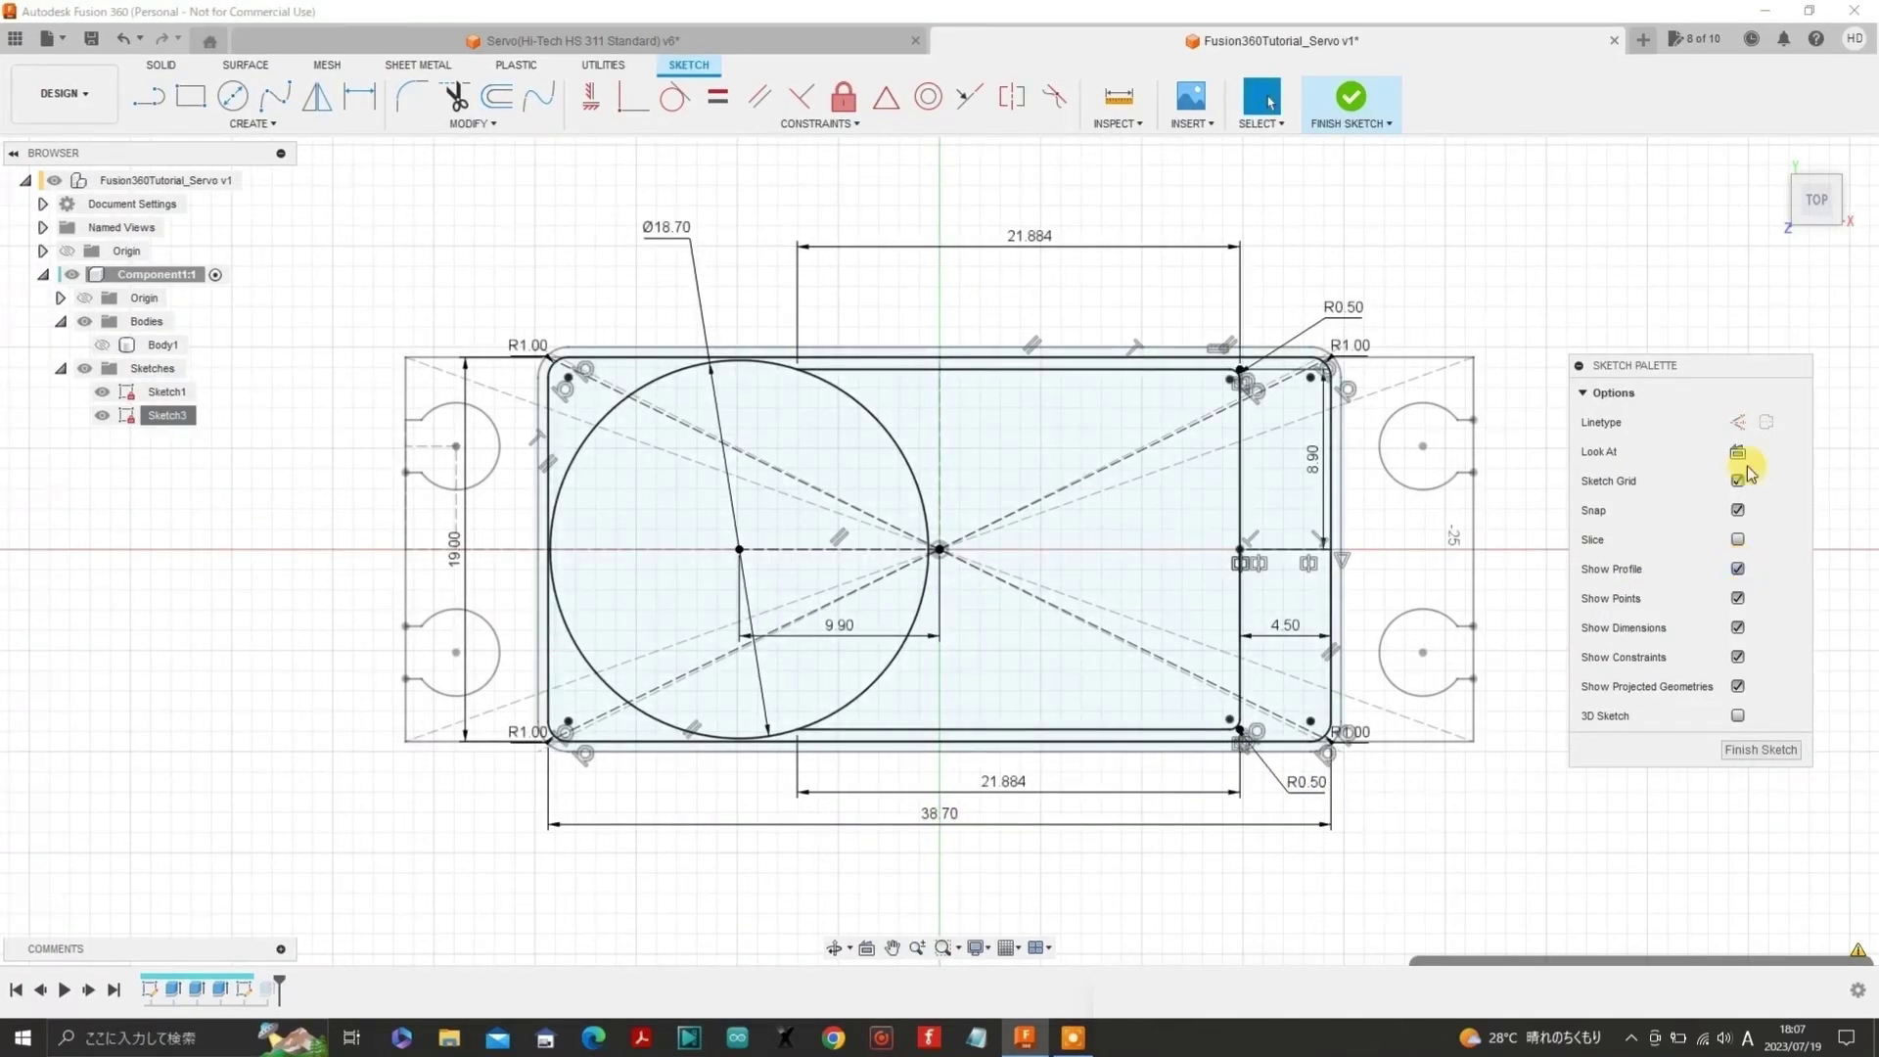
{"action": "left_click", "coordinate": [1347, 98]}
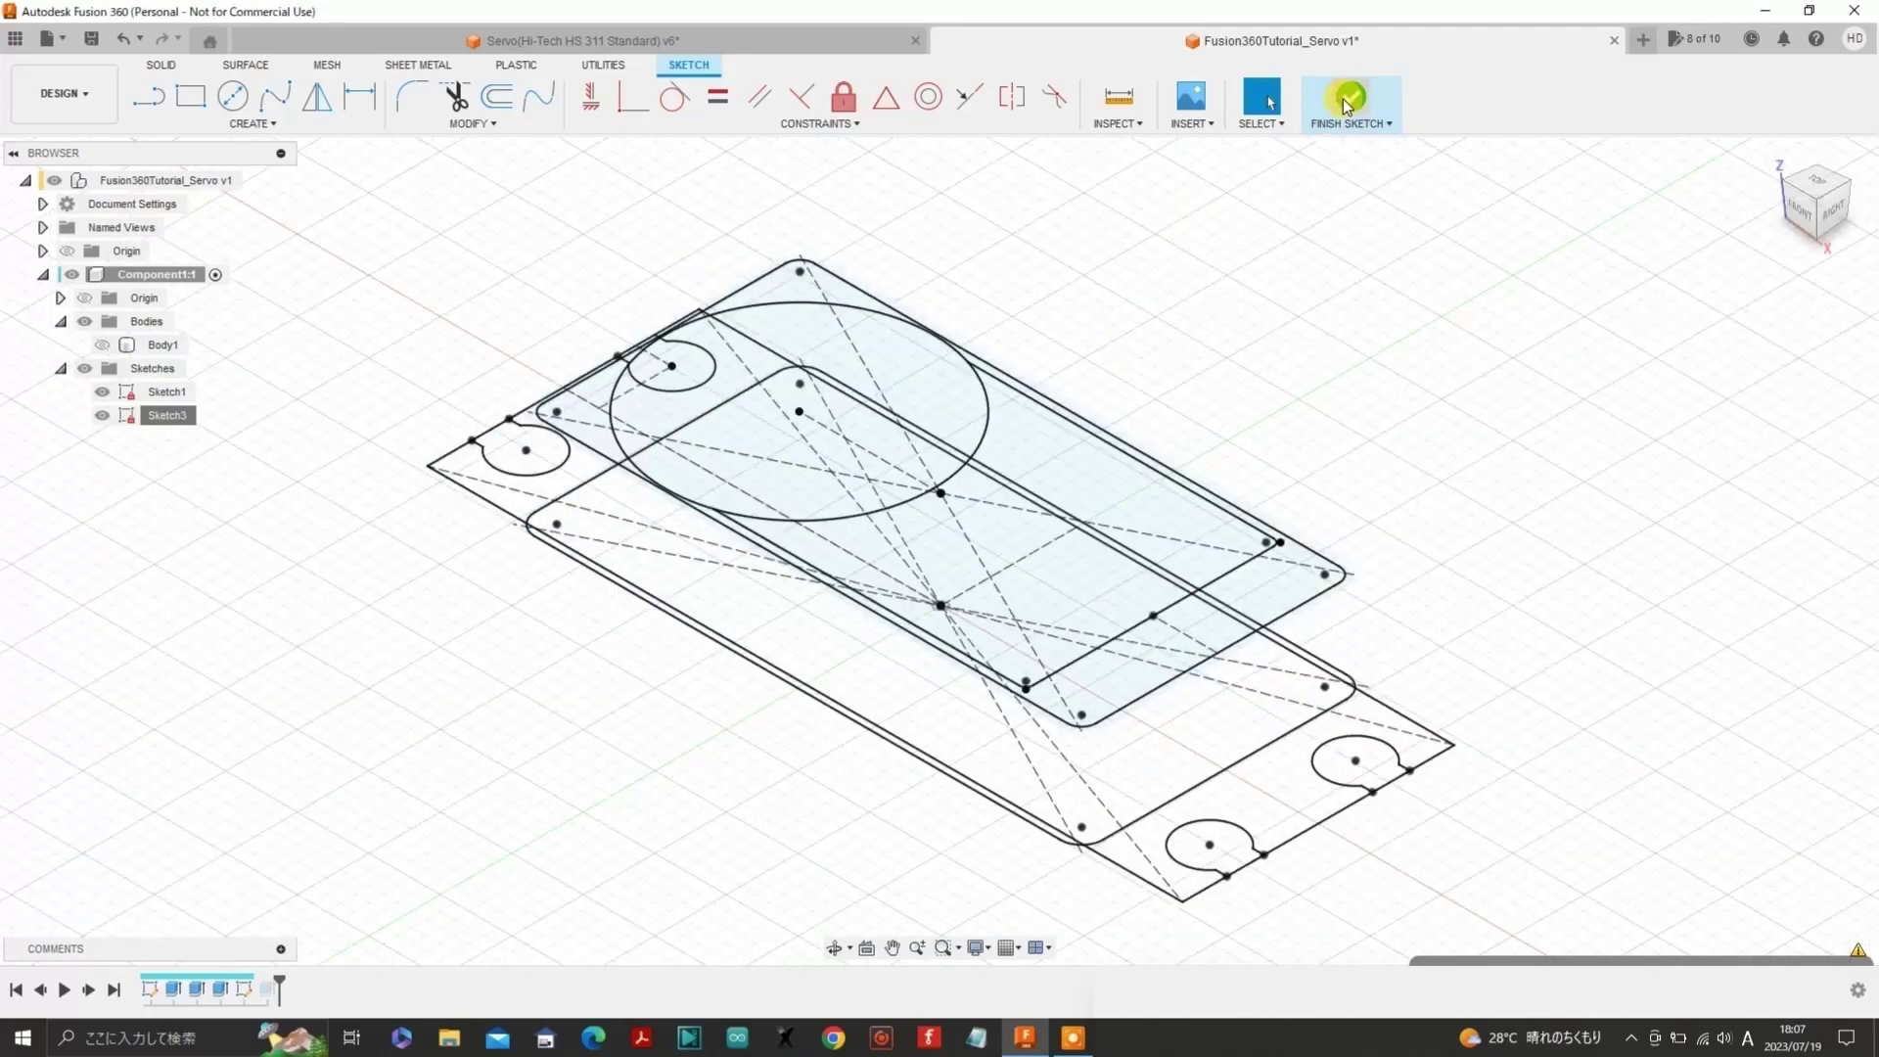
{"action": "left_click", "coordinate": [896, 355]}
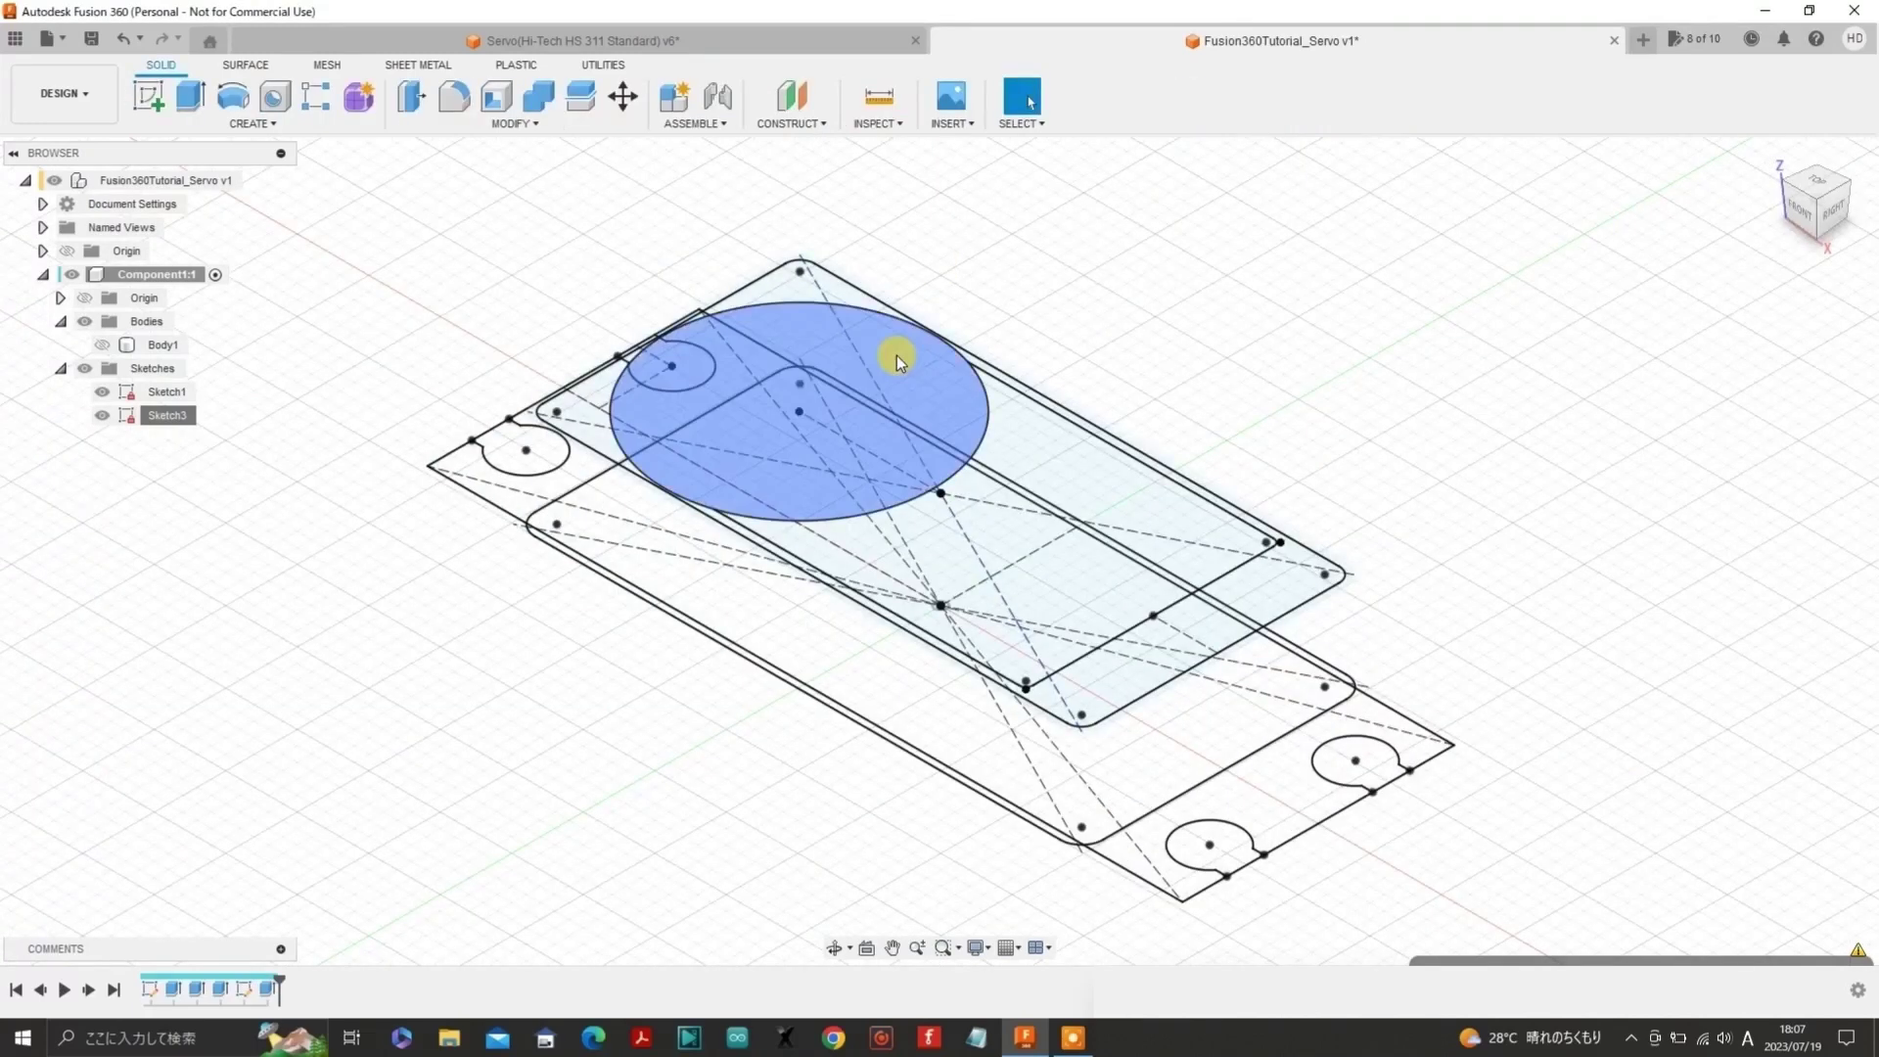
{"action": "left_click", "coordinate": [1078, 452]}
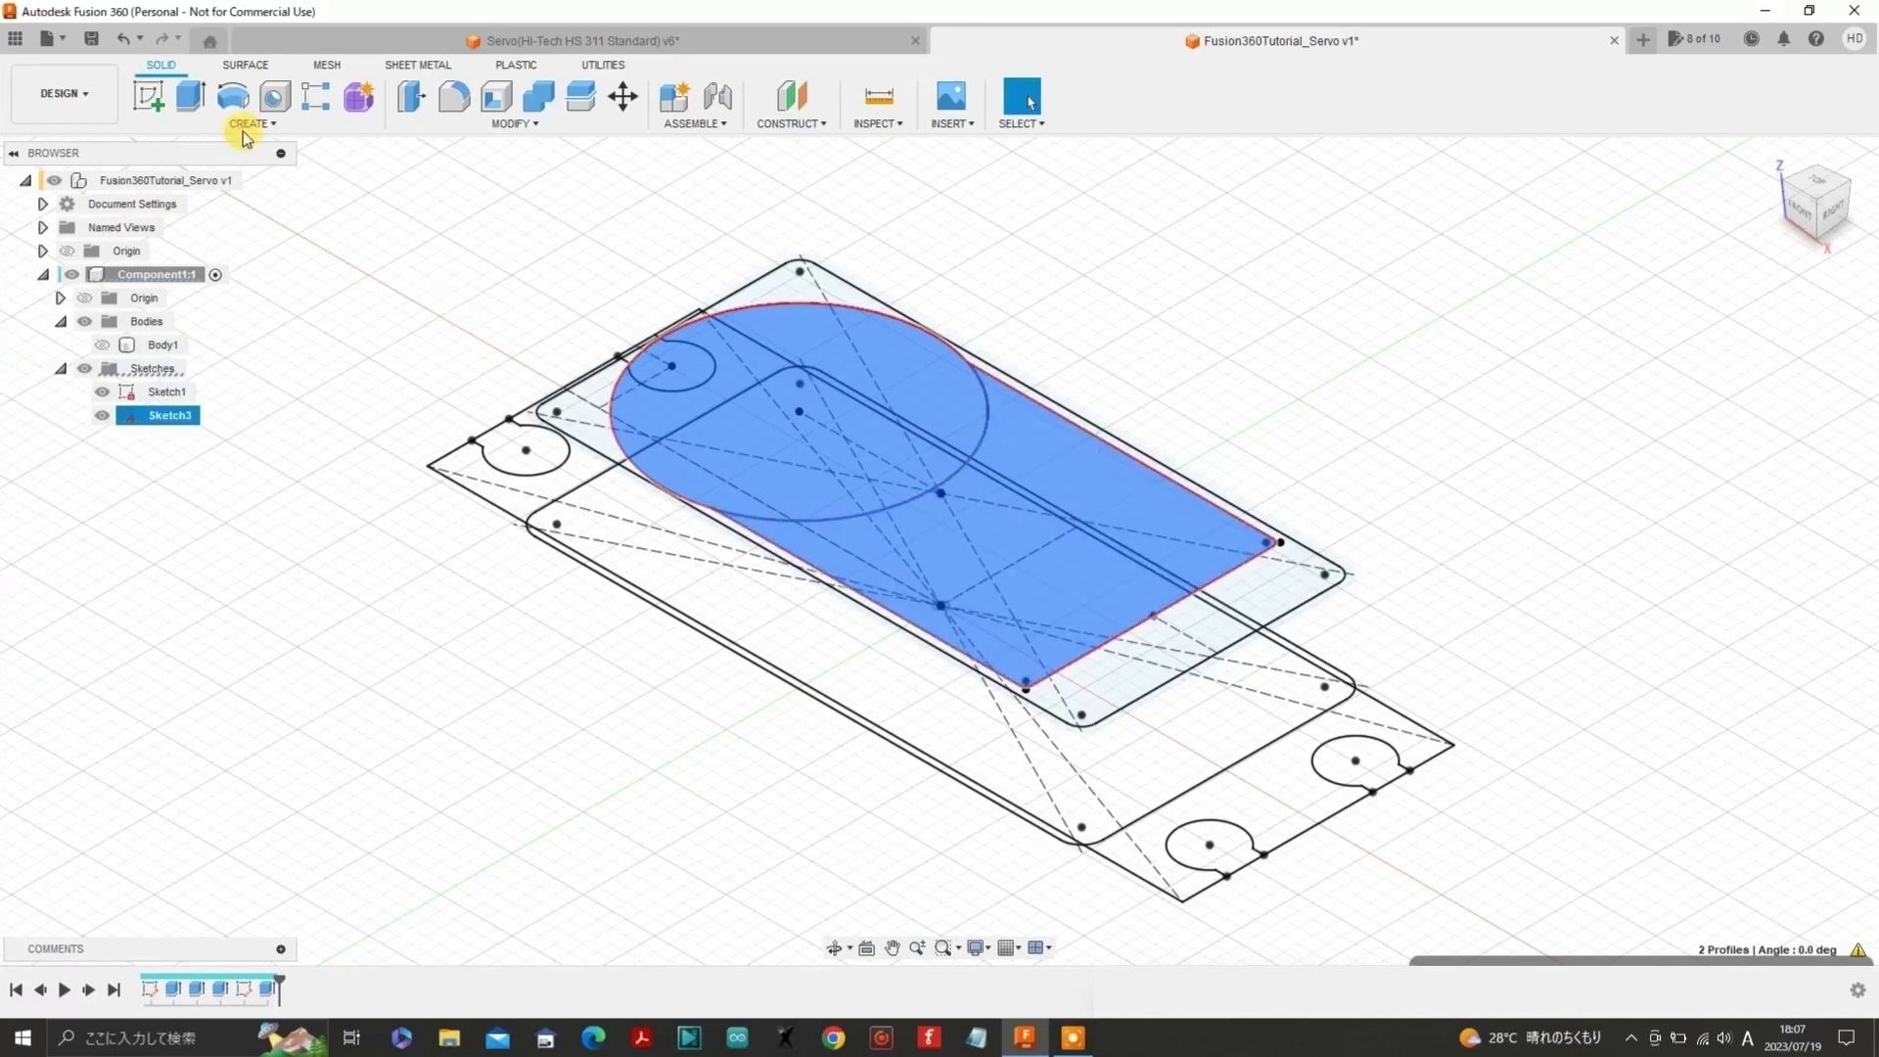
{"action": "left_click", "coordinate": [193, 97]}
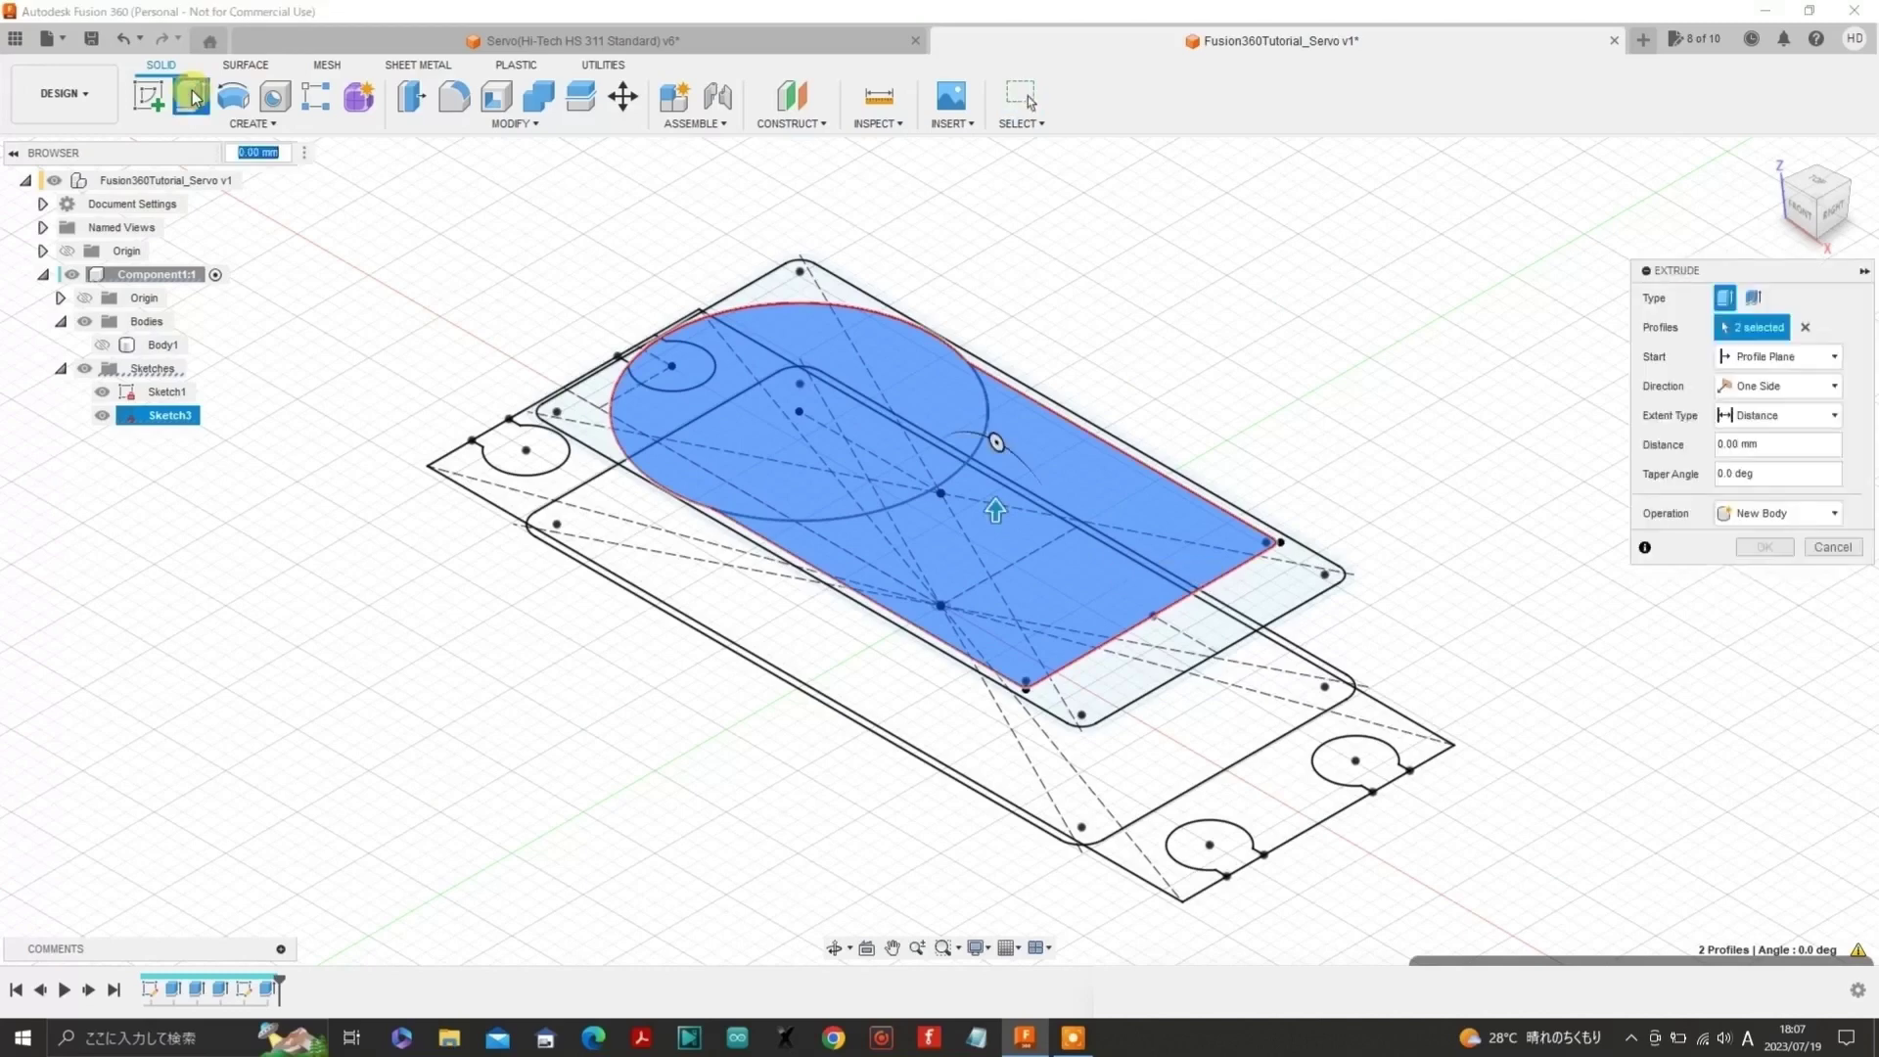
{"action": "left_click", "coordinate": [1761, 444]}
{"action": "double_click", "coordinate": [1760, 444]}
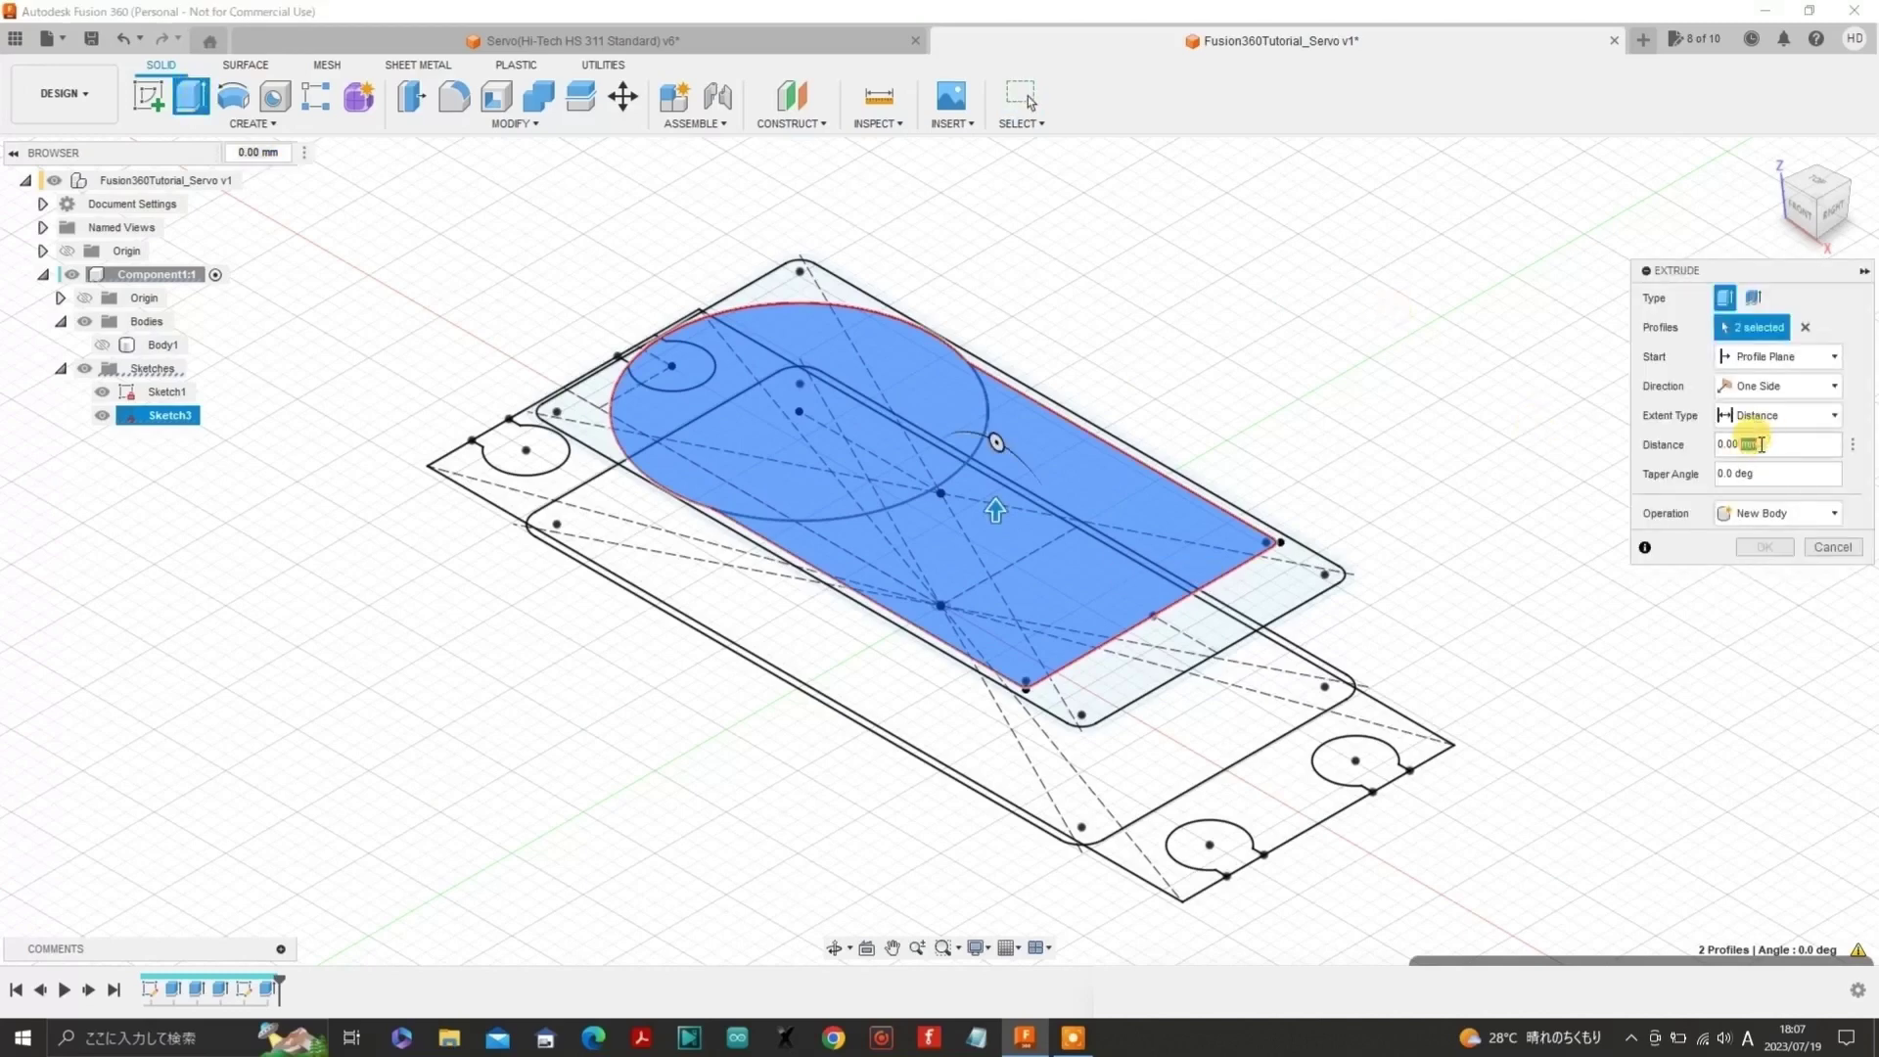
{"action": "key", "text": "BackSpace"}
{"action": "key", "text": "BackSpace"}
{"action": "key", "text": "BackSpace"}
{"action": "key", "text": "BackSpace"}
{"action": "key", "text": "BackSpace"}
{"action": "key", "text": "BackSpace"}
{"action": "type", "text": "2.8"}
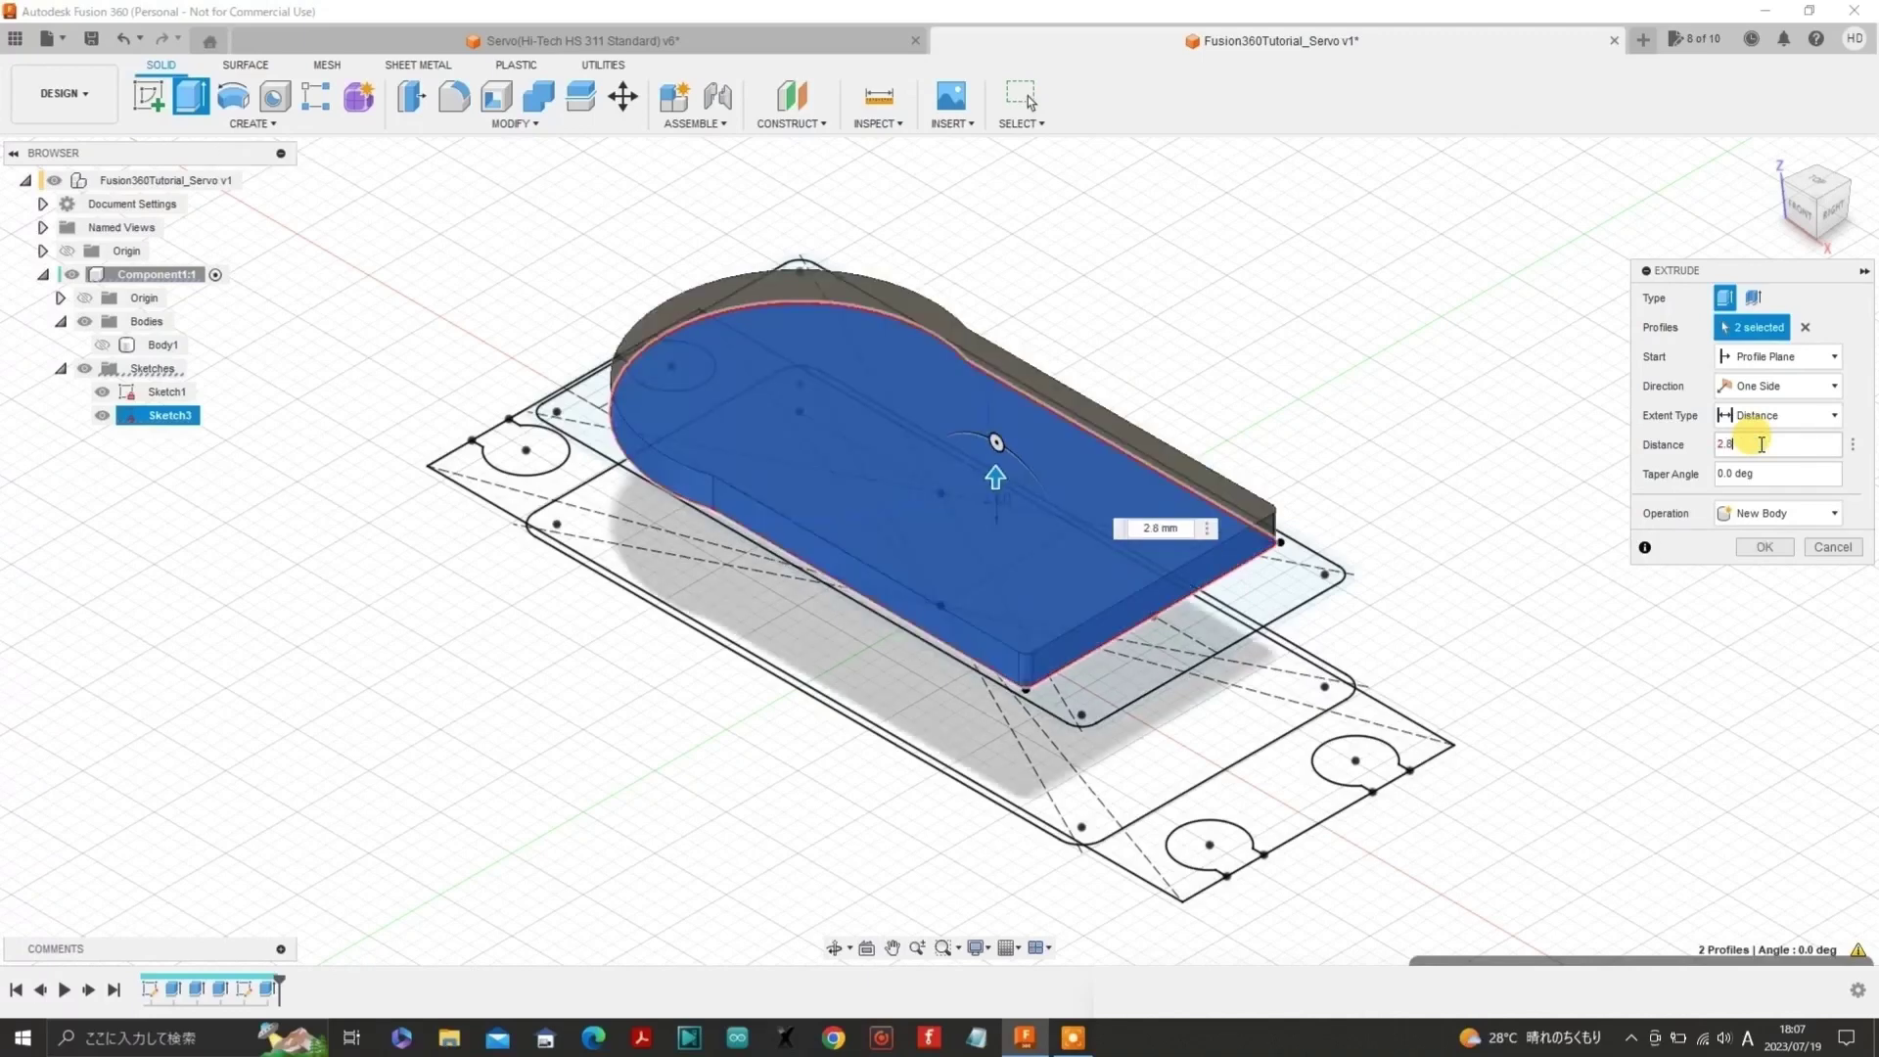
{"action": "key", "text": "Return"}
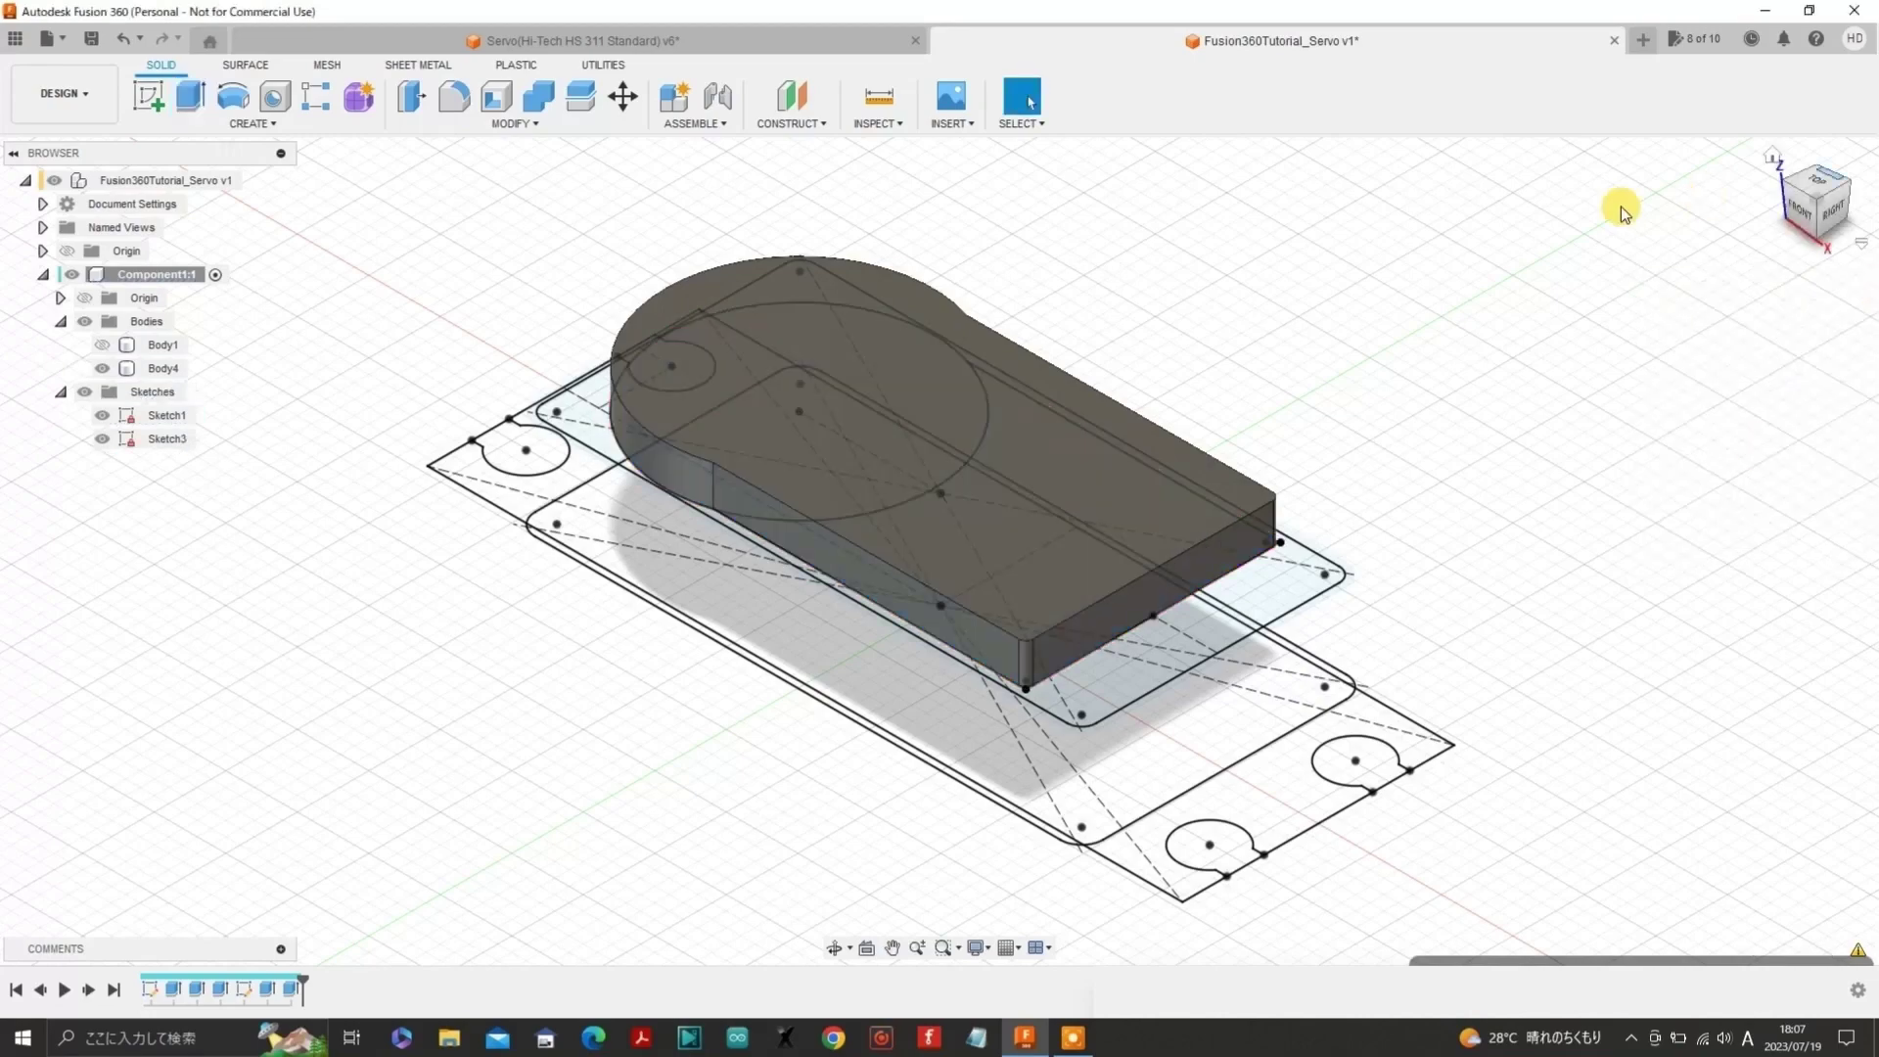
- Show the servo case body beneath the new top body and hide both sketches
{"action": "left_click", "coordinate": [106, 347]}
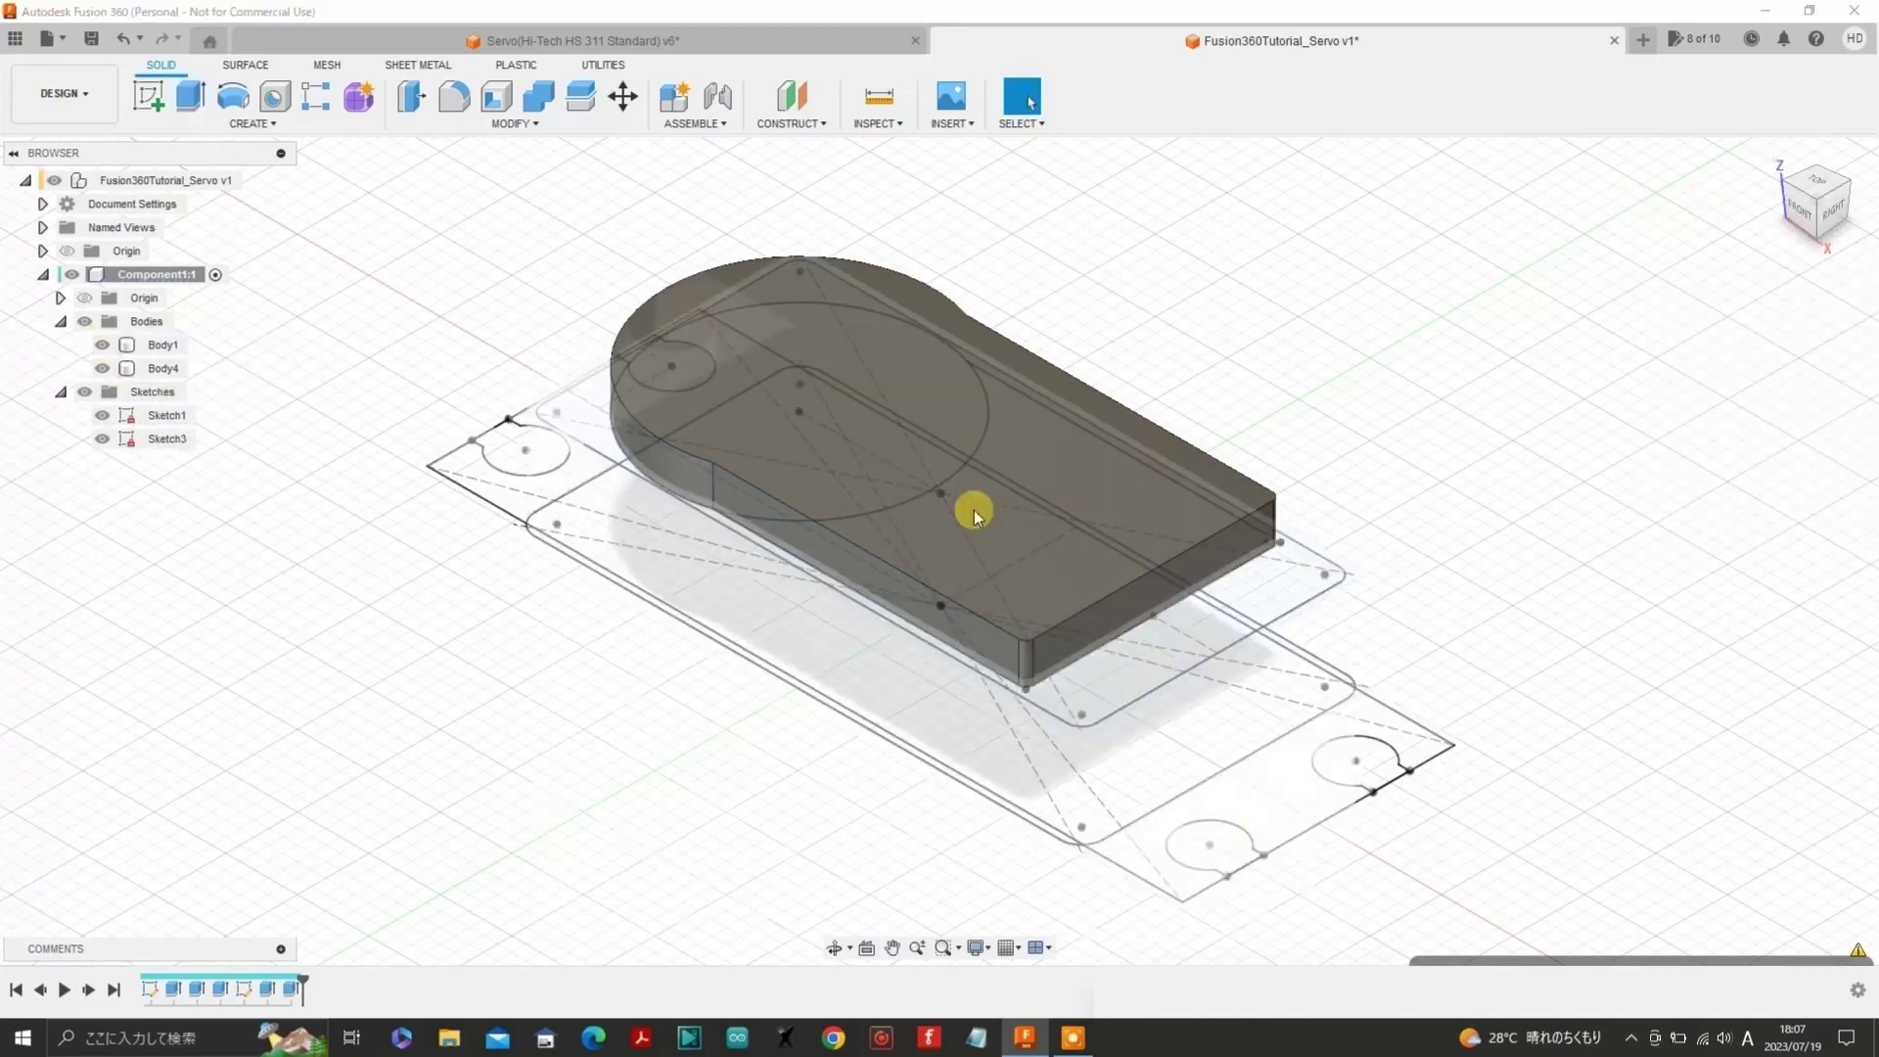
{"action": "left_click", "coordinate": [963, 509]}
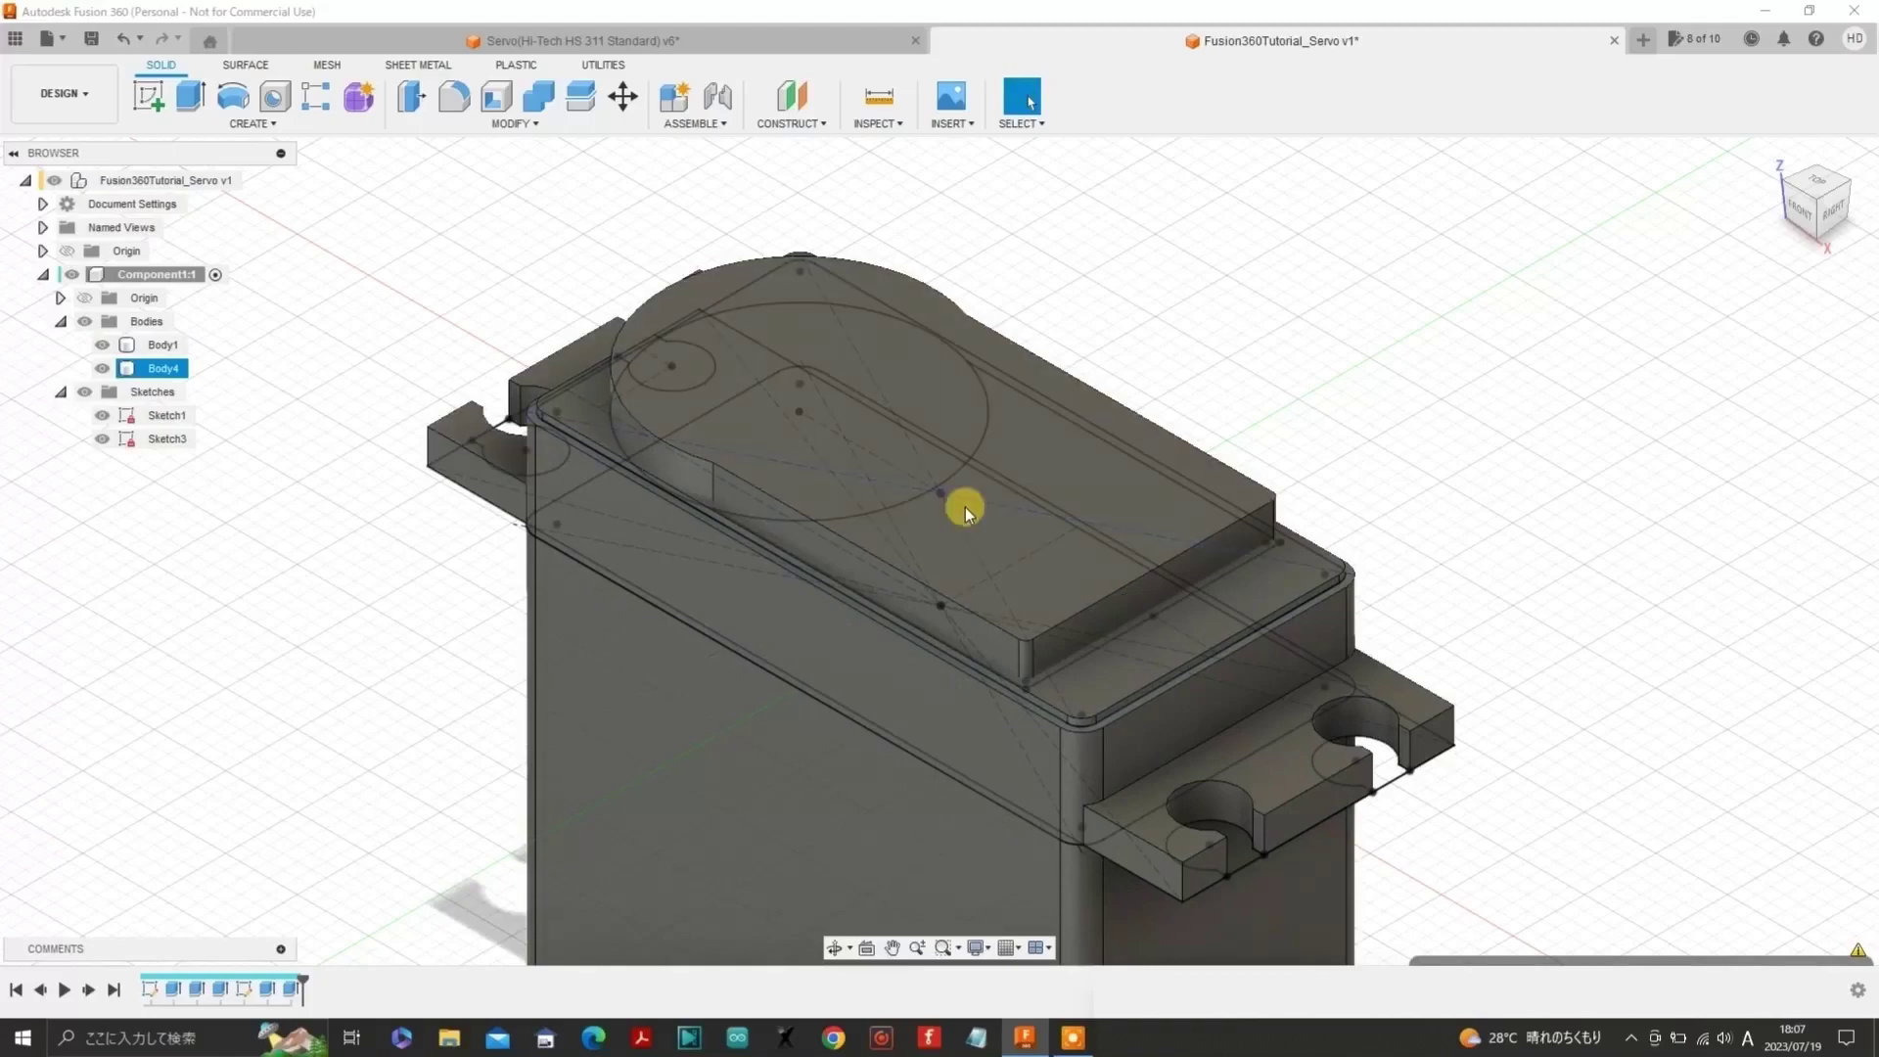
{"action": "scroll", "coordinate": [965, 509], "scroll_direction": "down", "scroll_amount": 3}
{"action": "scroll", "coordinate": [967, 507], "scroll_direction": "down", "scroll_amount": 1}
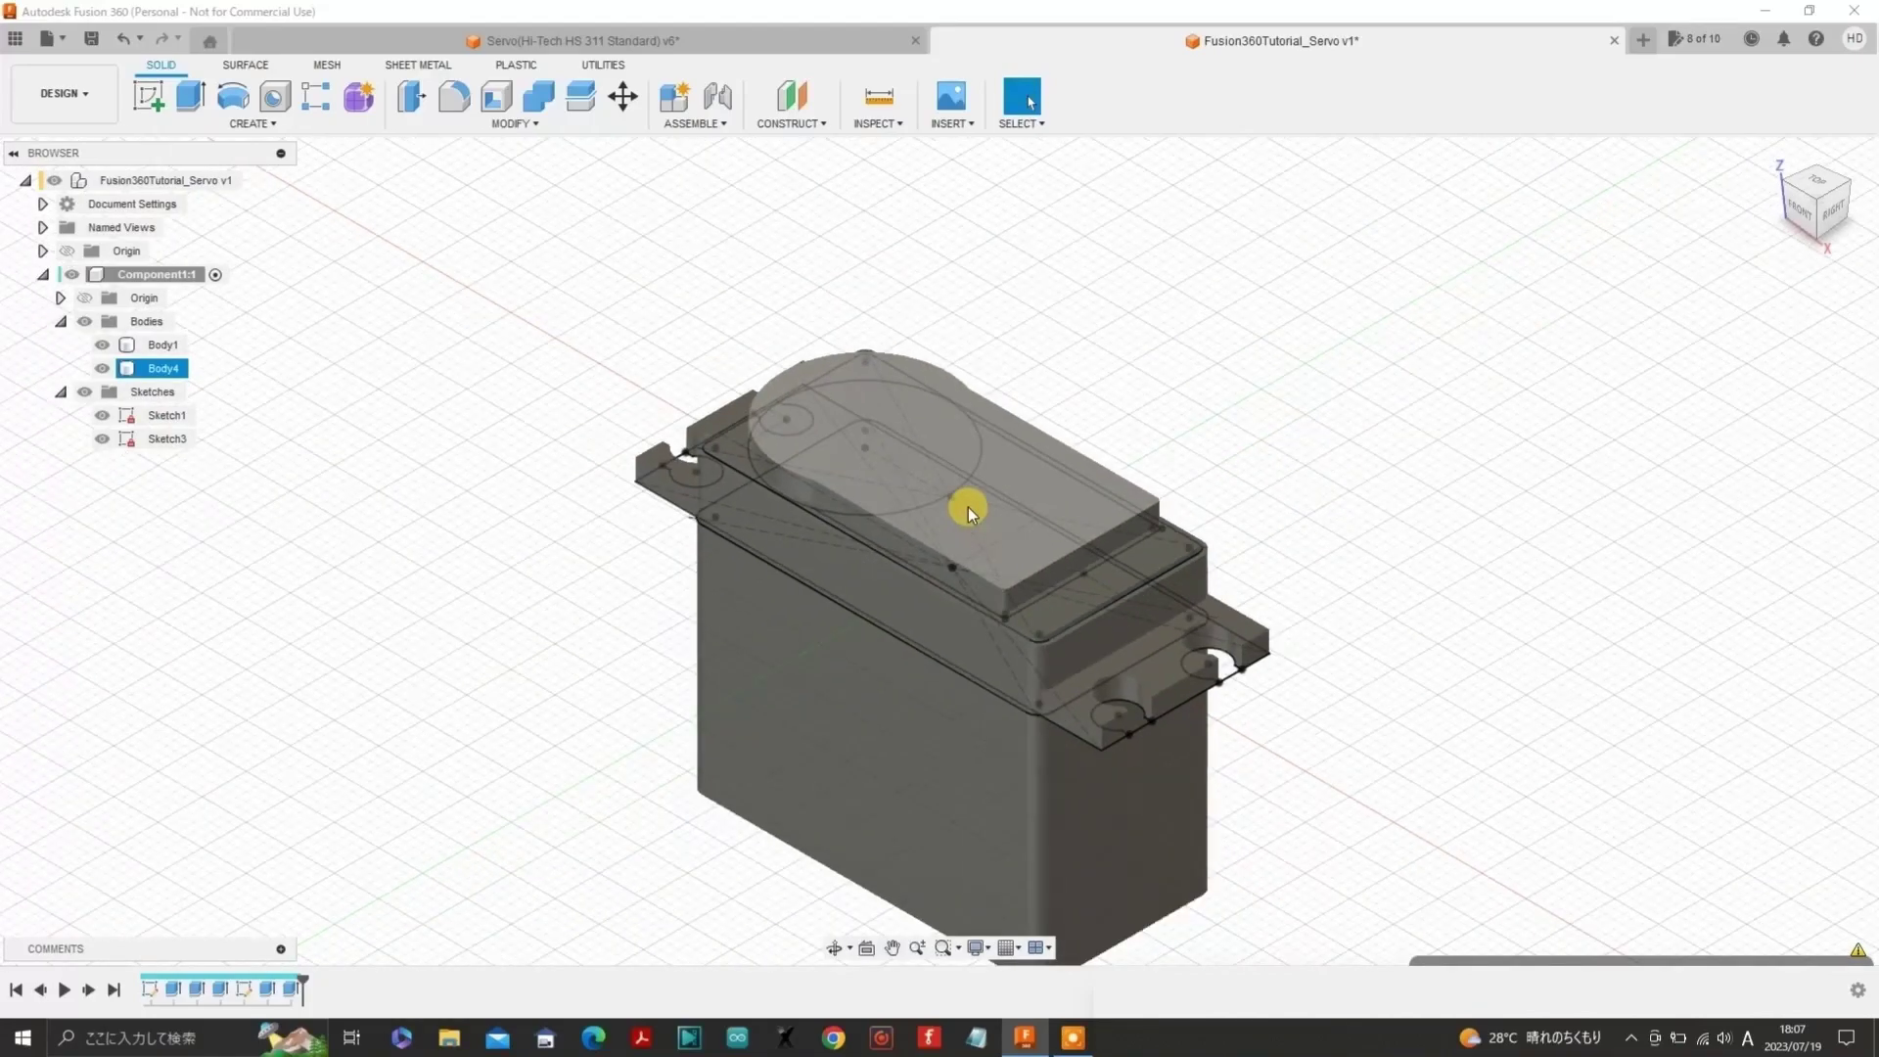
{"action": "middle_click_drag", "start_coordinate": [589, 403], "coordinate": [600, 251]}
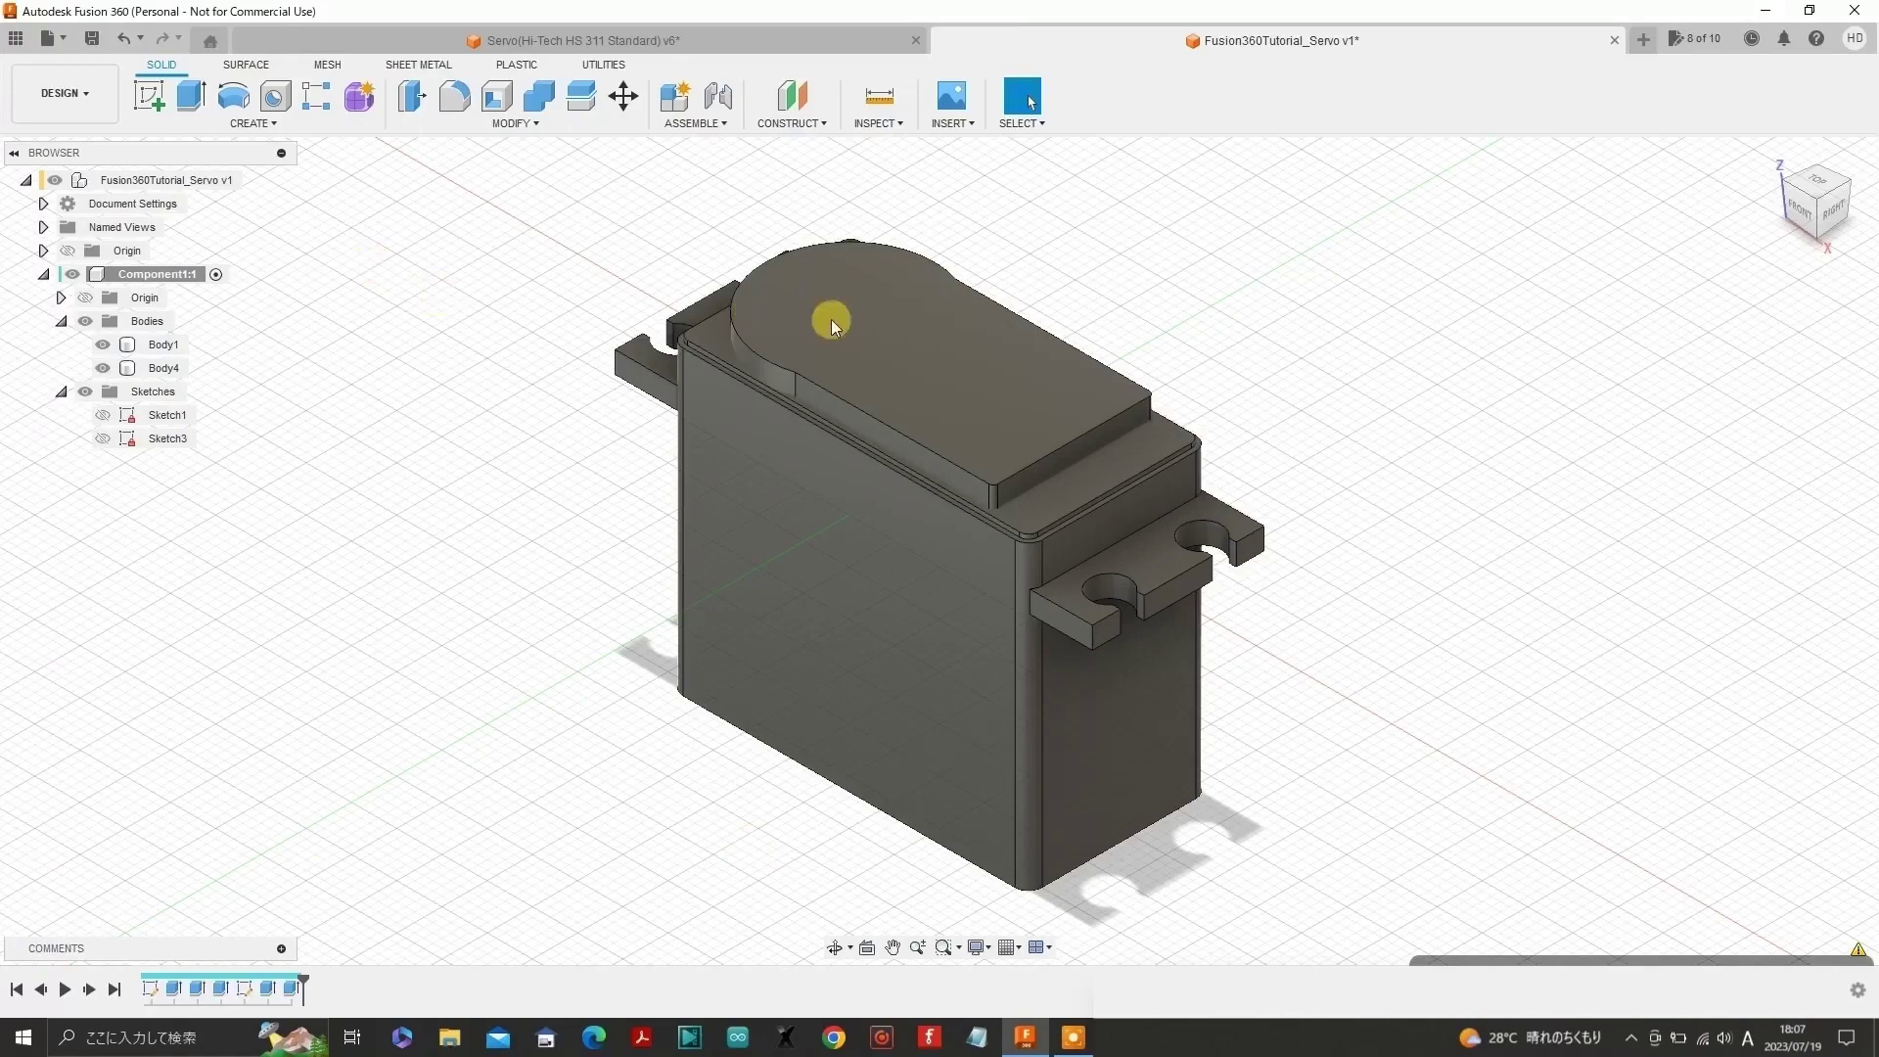
- Start a sketch on the raised top body's upper face, with the case body hidden and Sketch3 visible for reference
{"action": "left_click", "coordinate": [890, 331]}
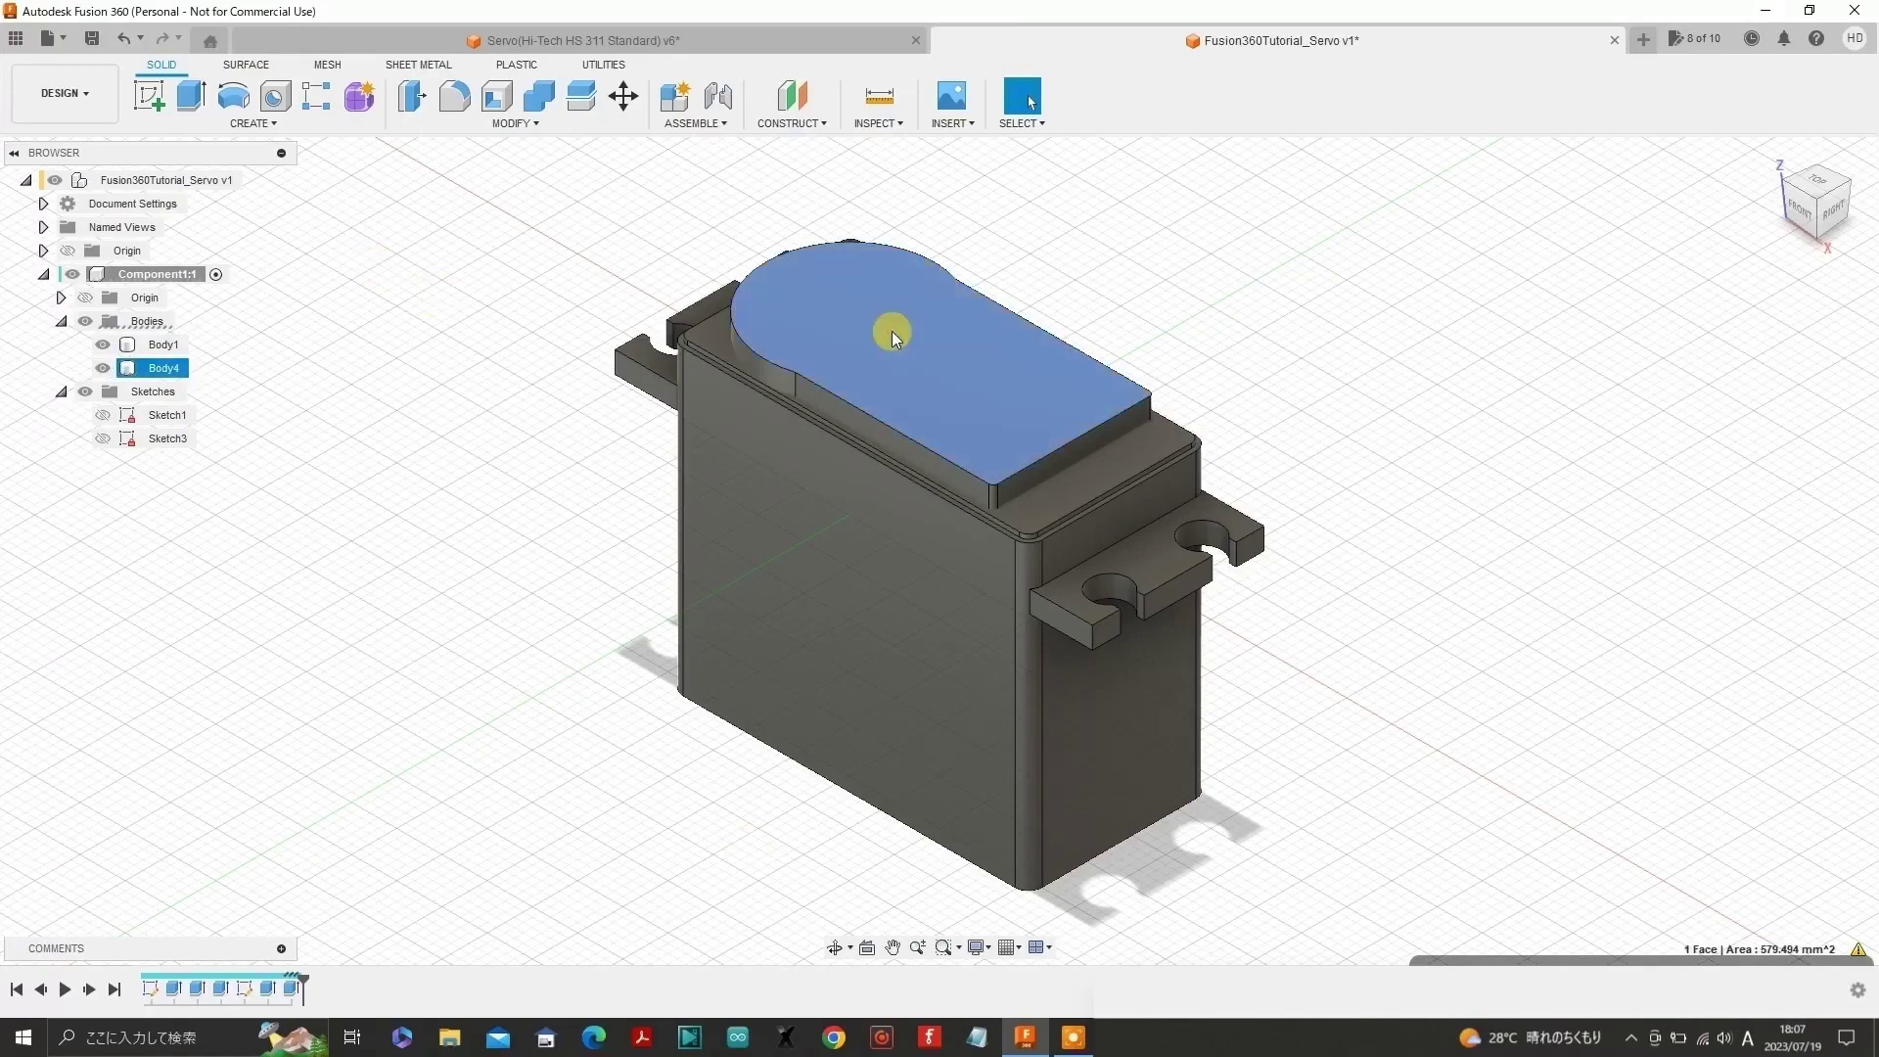
{"action": "left_click", "coordinate": [161, 104]}
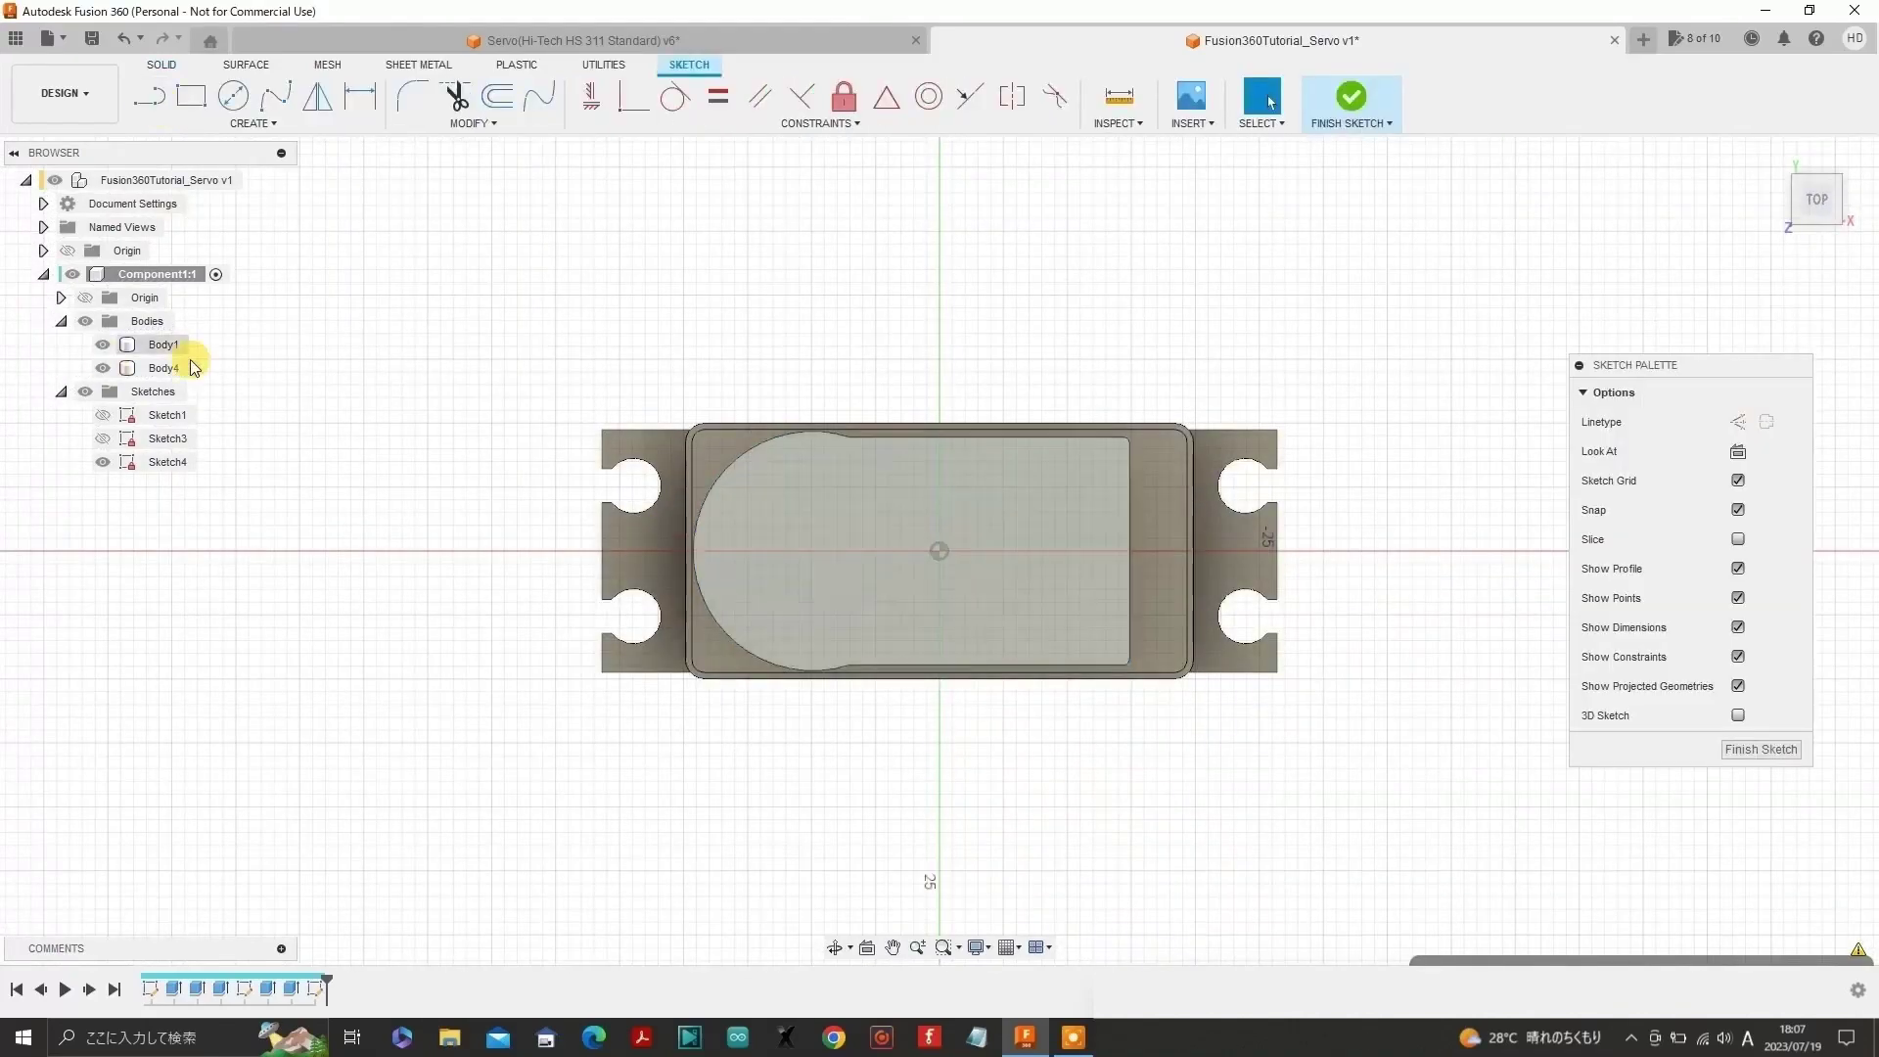
{"action": "left_click", "coordinate": [101, 344]}
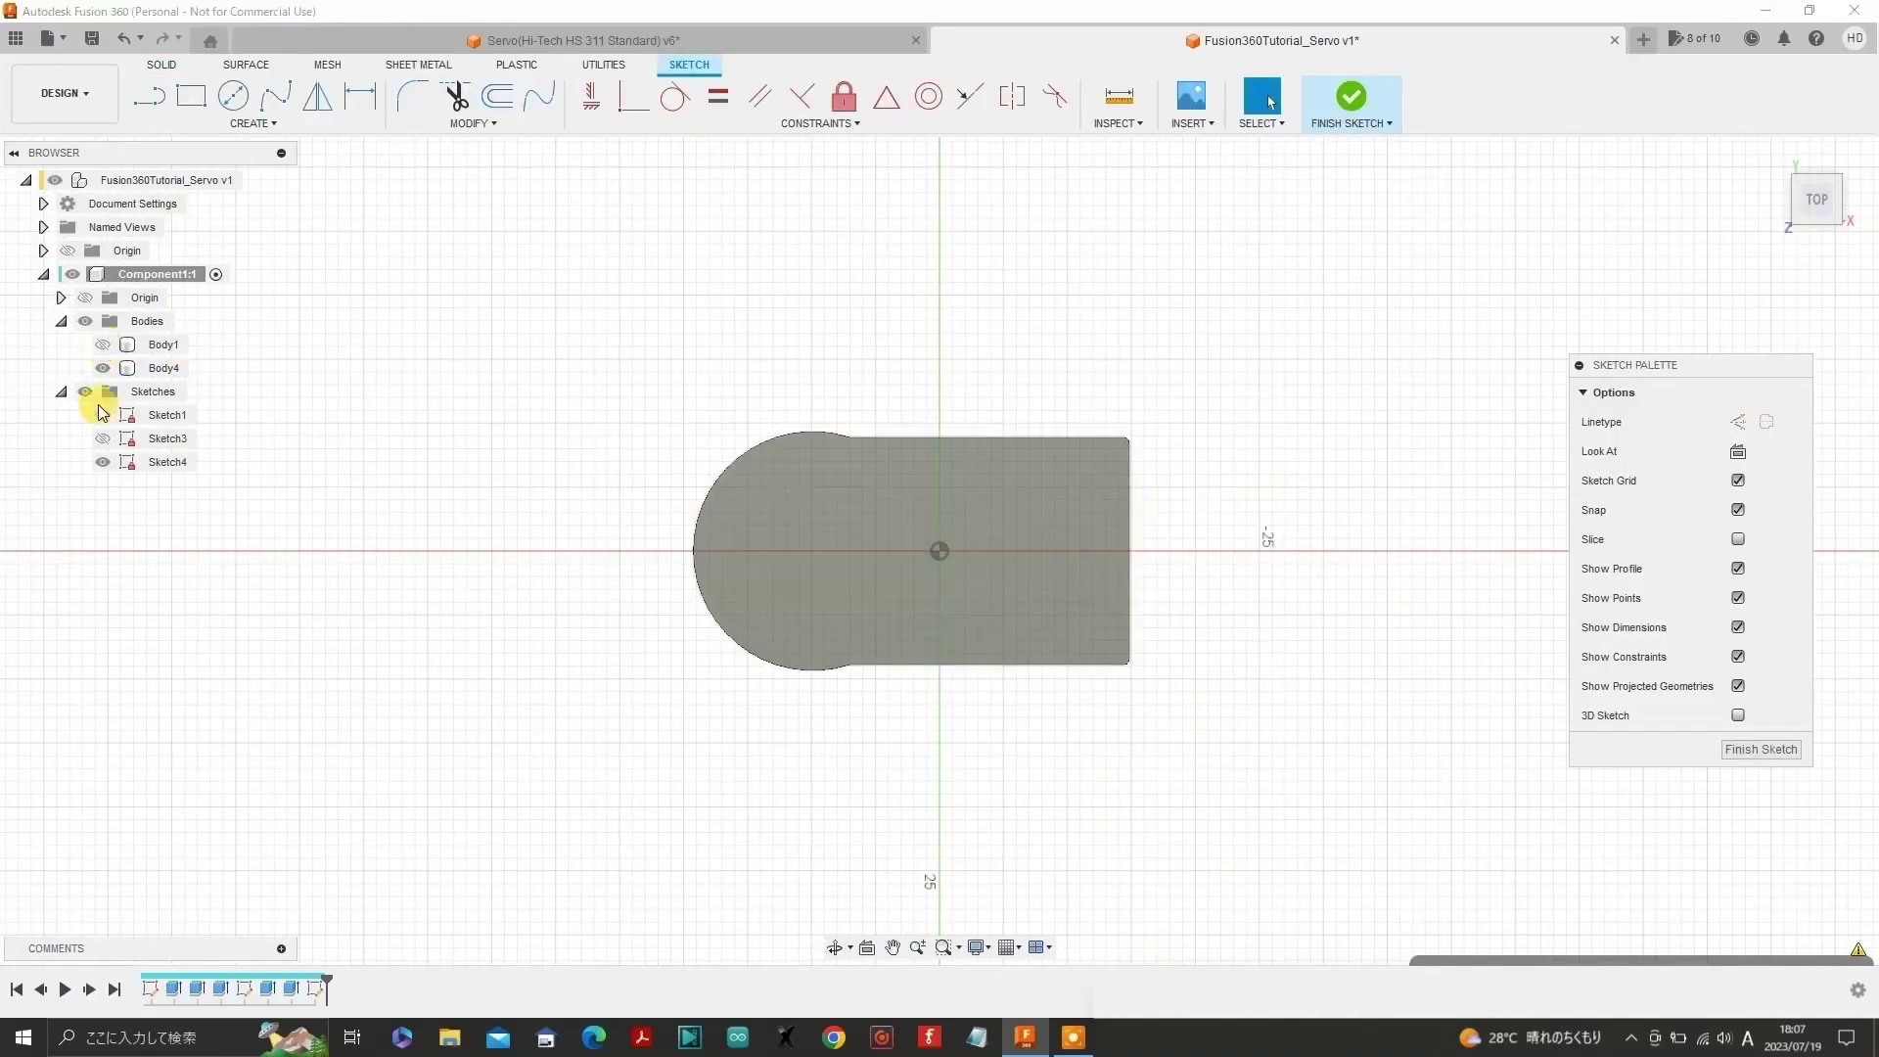
{"action": "left_click", "coordinate": [102, 415]}
{"action": "left_click", "coordinate": [103, 439]}
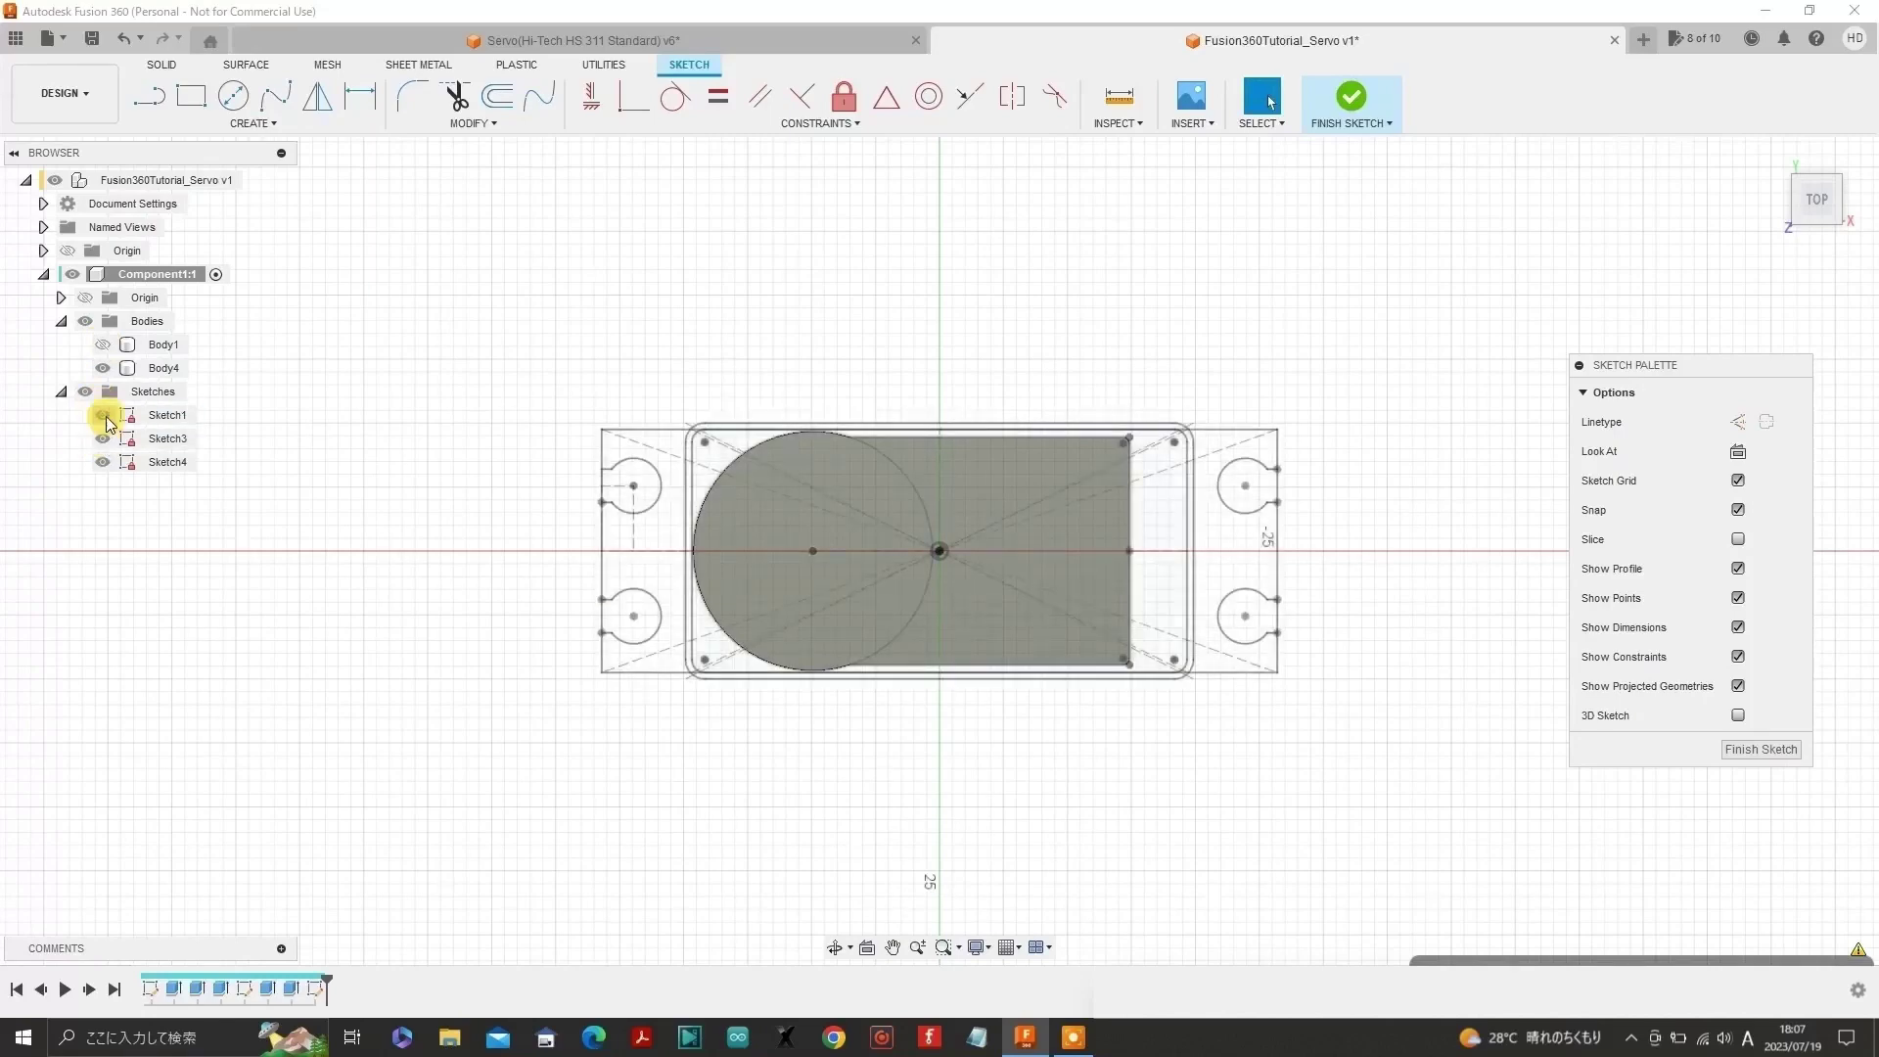
{"action": "left_click", "coordinate": [102, 415]}
{"action": "scroll", "coordinate": [827, 531], "scroll_direction": "up", "scroll_amount": 2}
{"action": "left_click", "coordinate": [827, 531]}
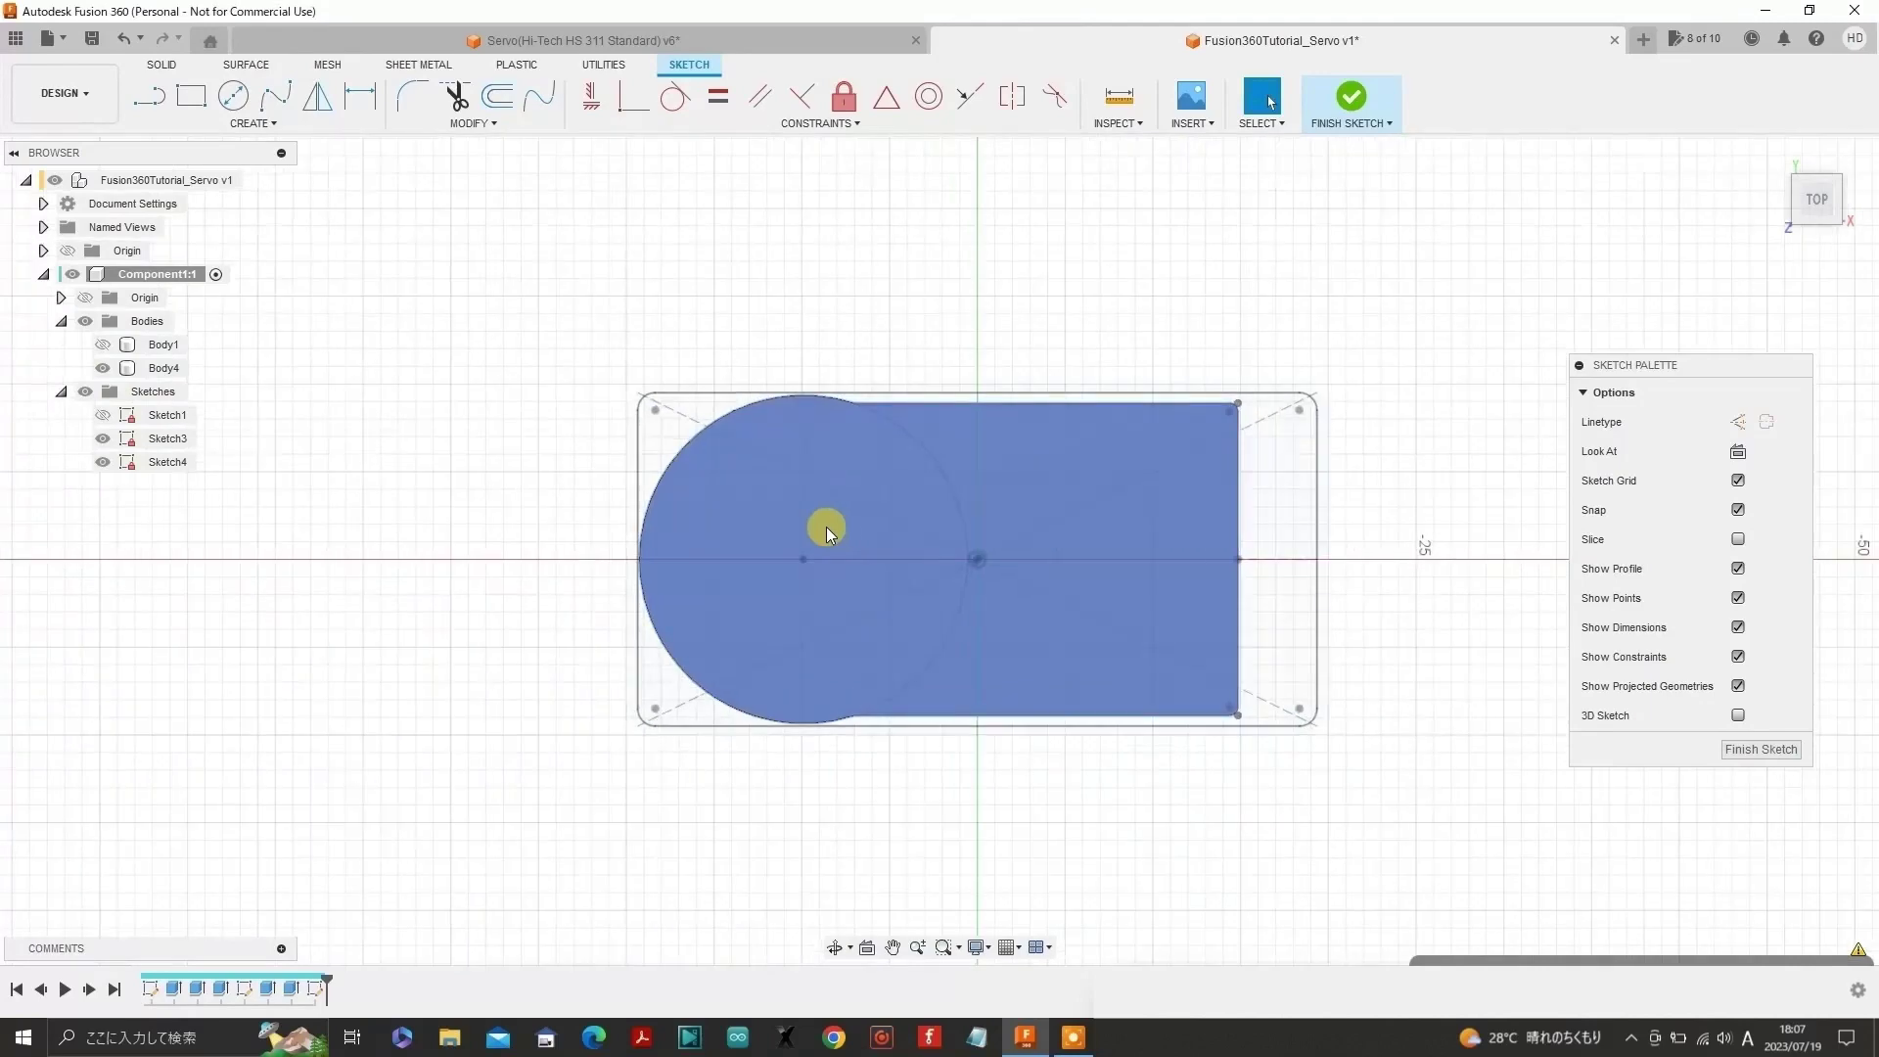
- Draw a 13 mm diameter circle concentric with the rounded end of the top body and finish the sketch
{"action": "left_click", "coordinate": [238, 95]}
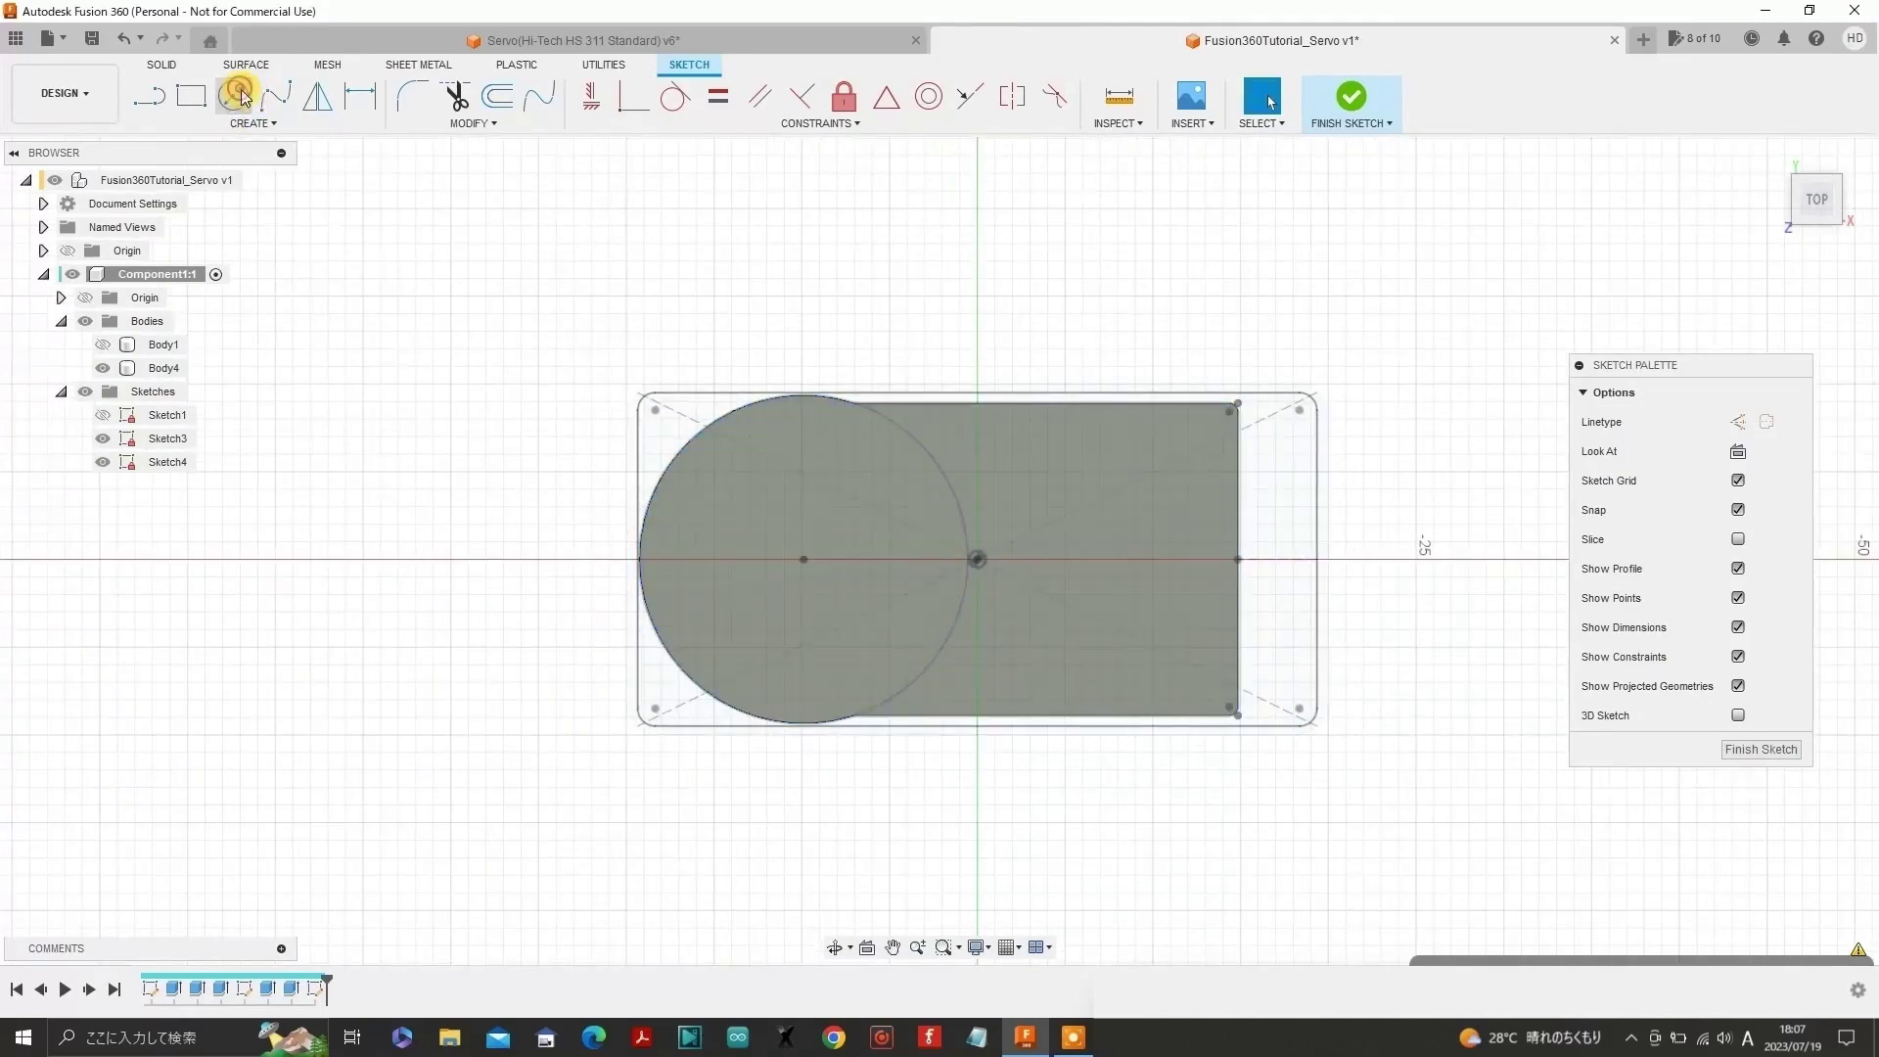
{"action": "left_click", "coordinate": [802, 560]}
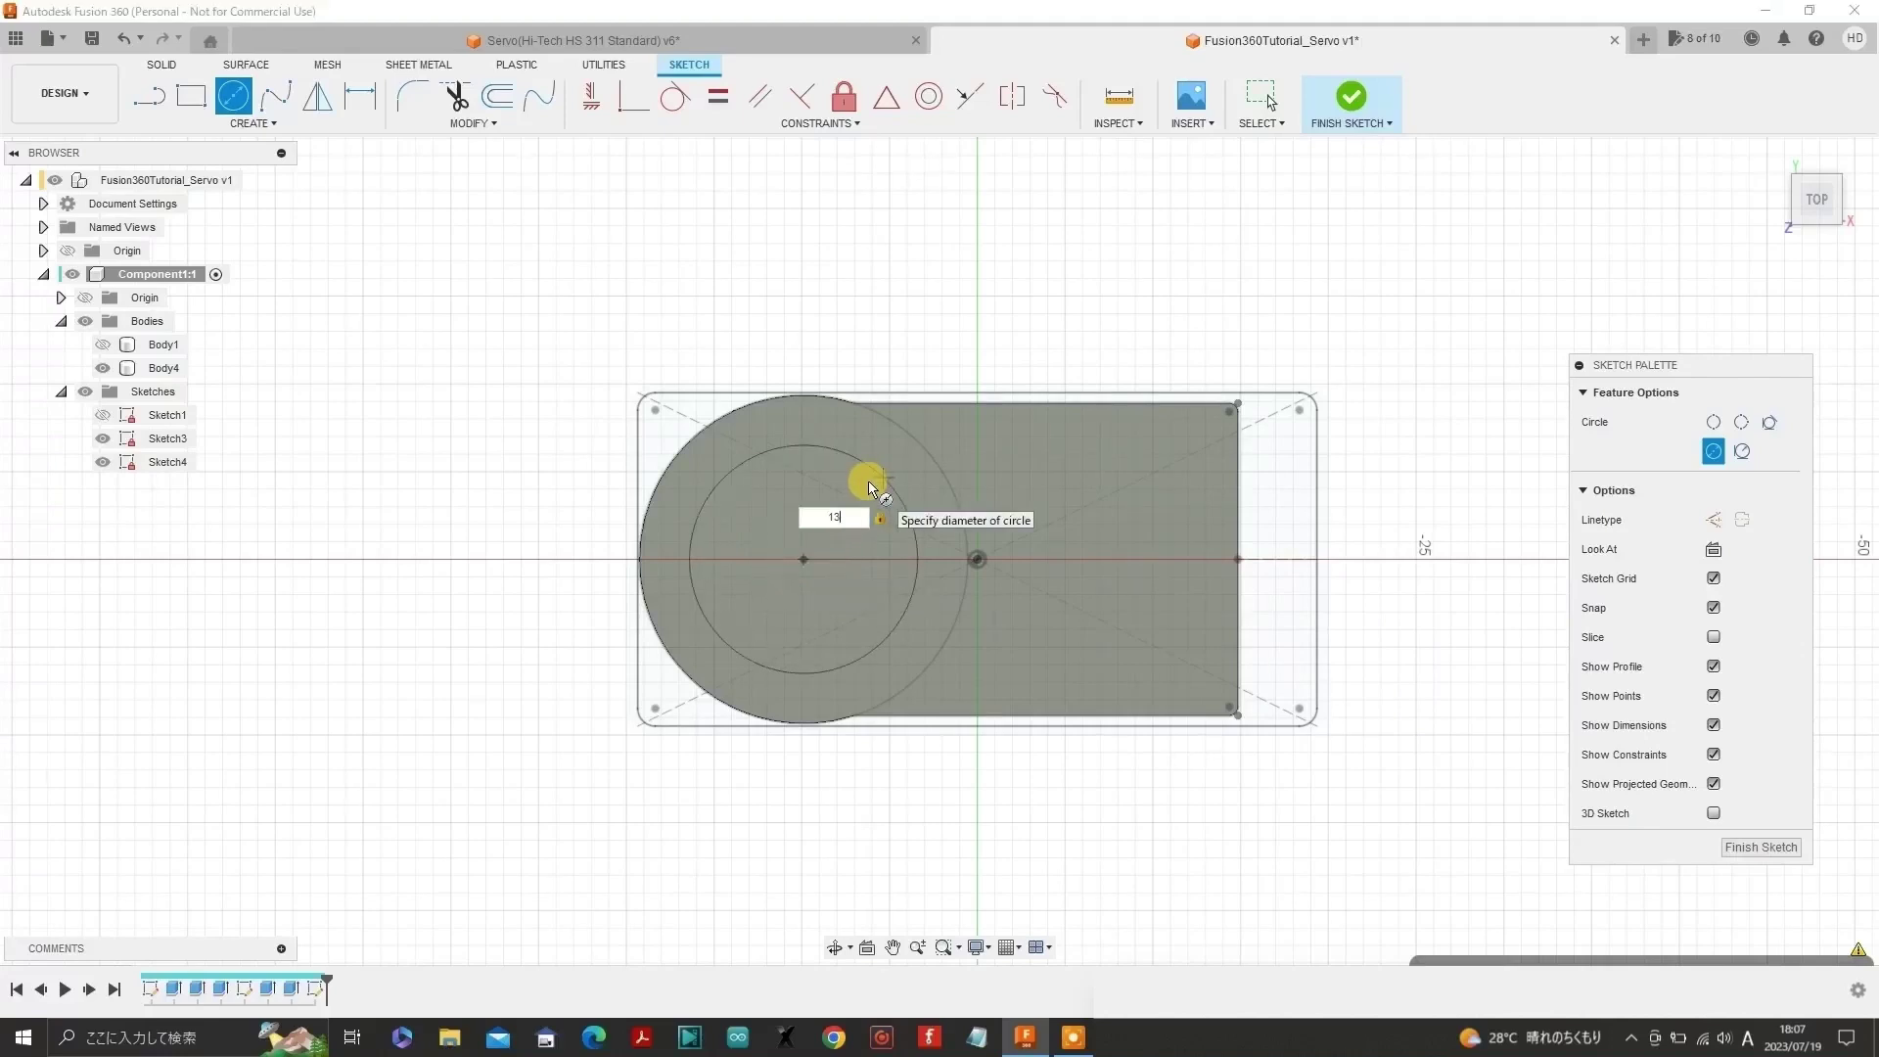
{"action": "key", "text": "Return"}
{"action": "key", "text": "Escape"}
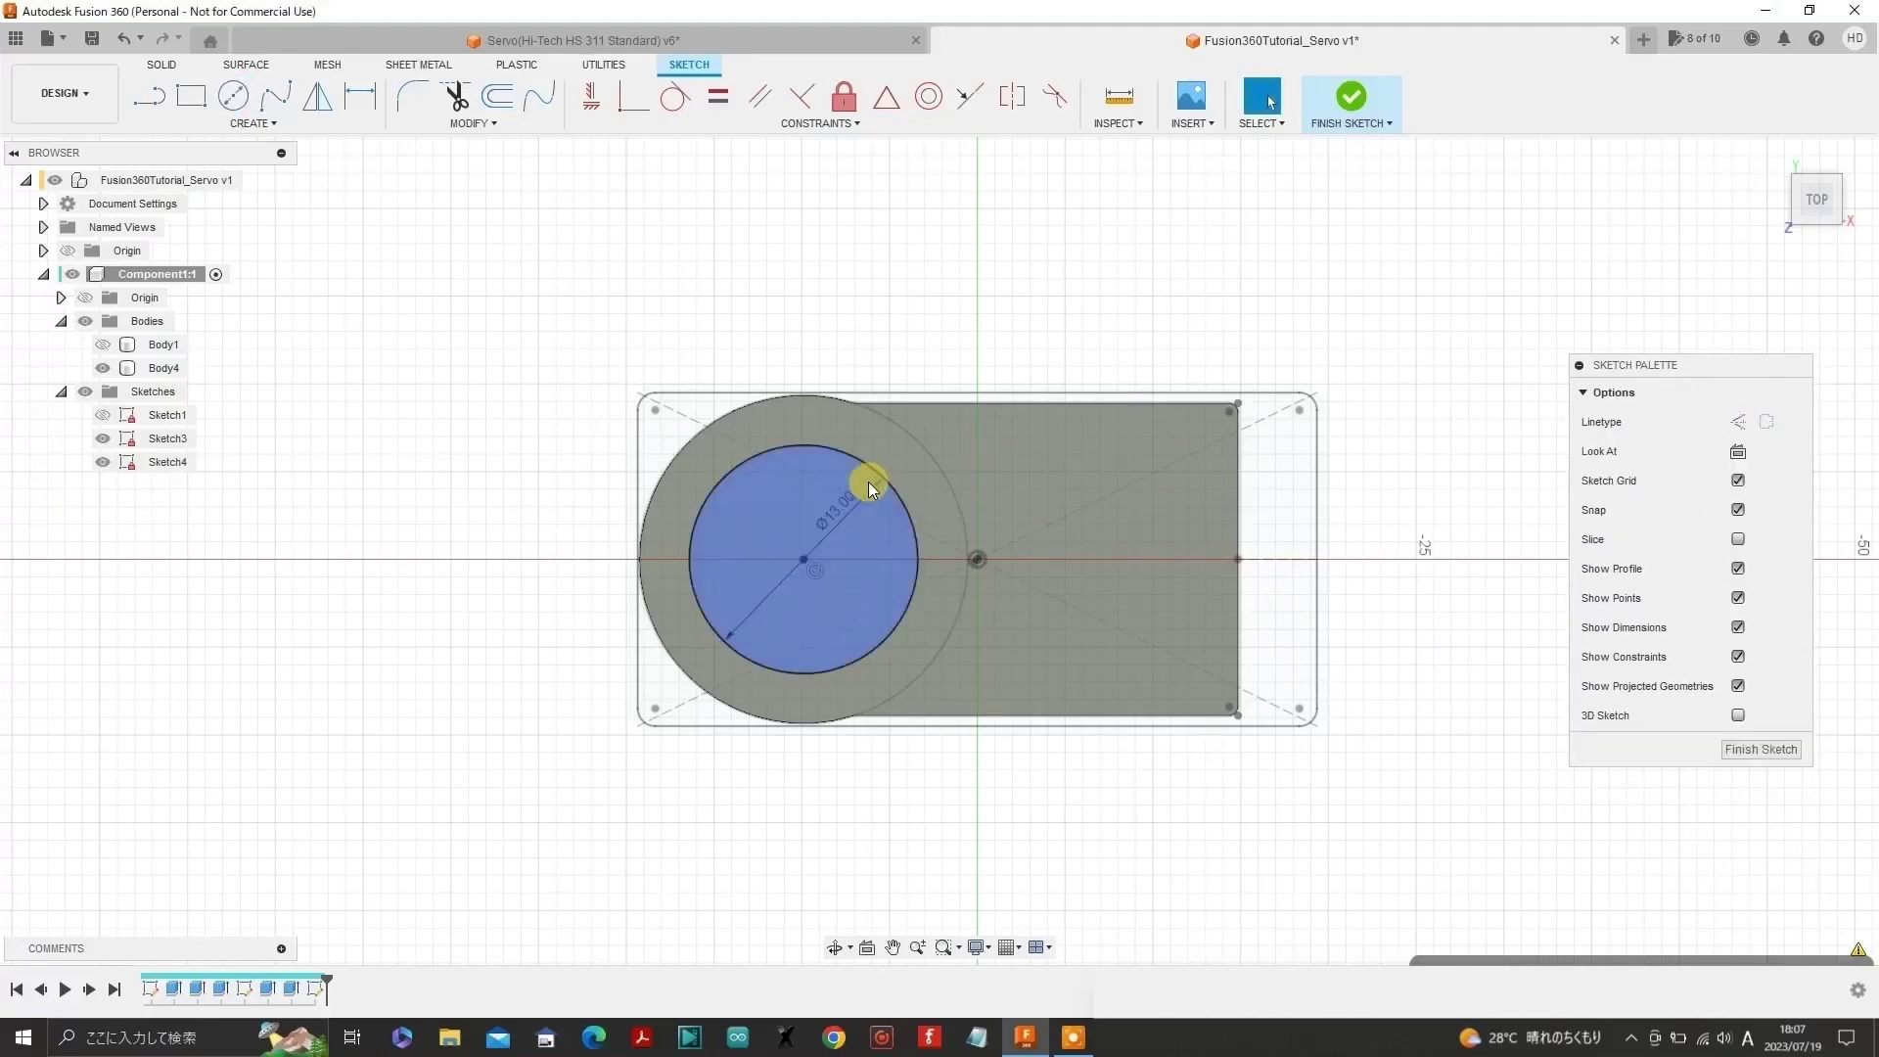
{"action": "left_click", "coordinate": [1352, 102]}
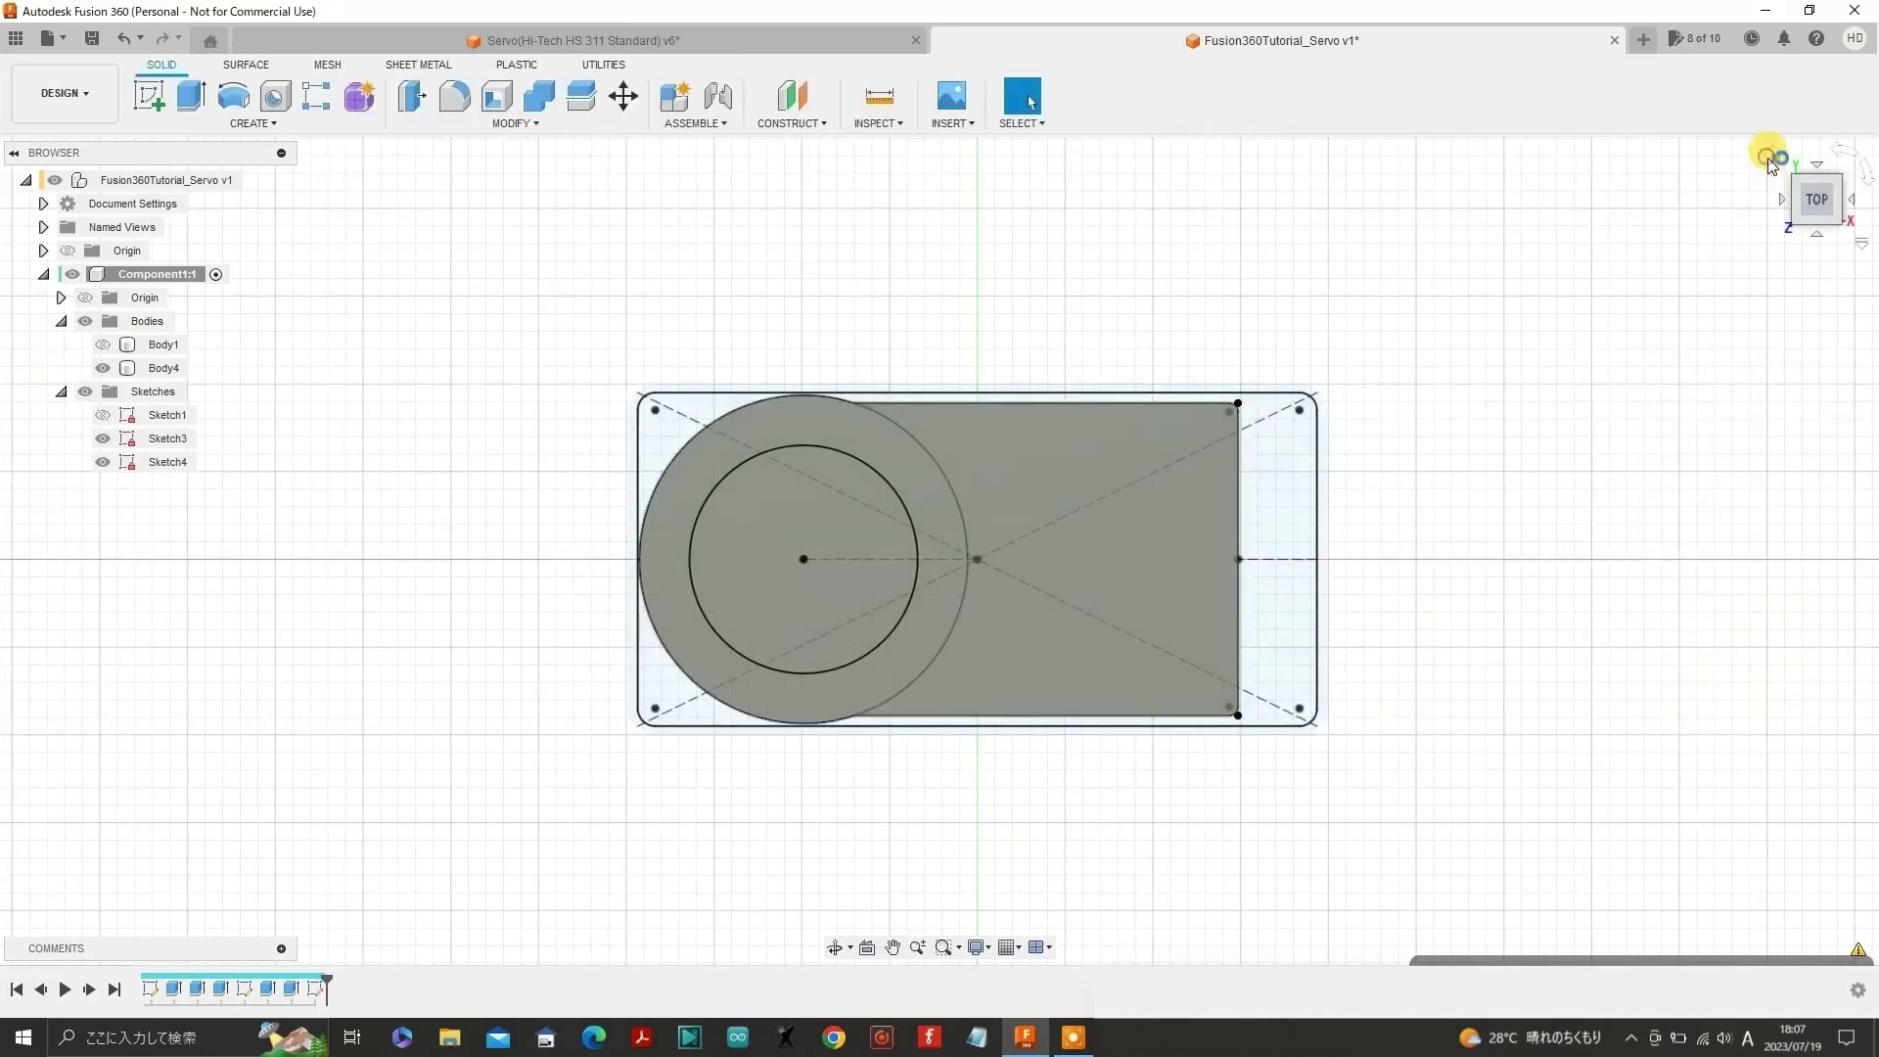
- Show the case body again and extrude the 13 mm circle 1.6 mm upward, joined to the existing geometry
{"action": "left_click", "coordinate": [1774, 160]}
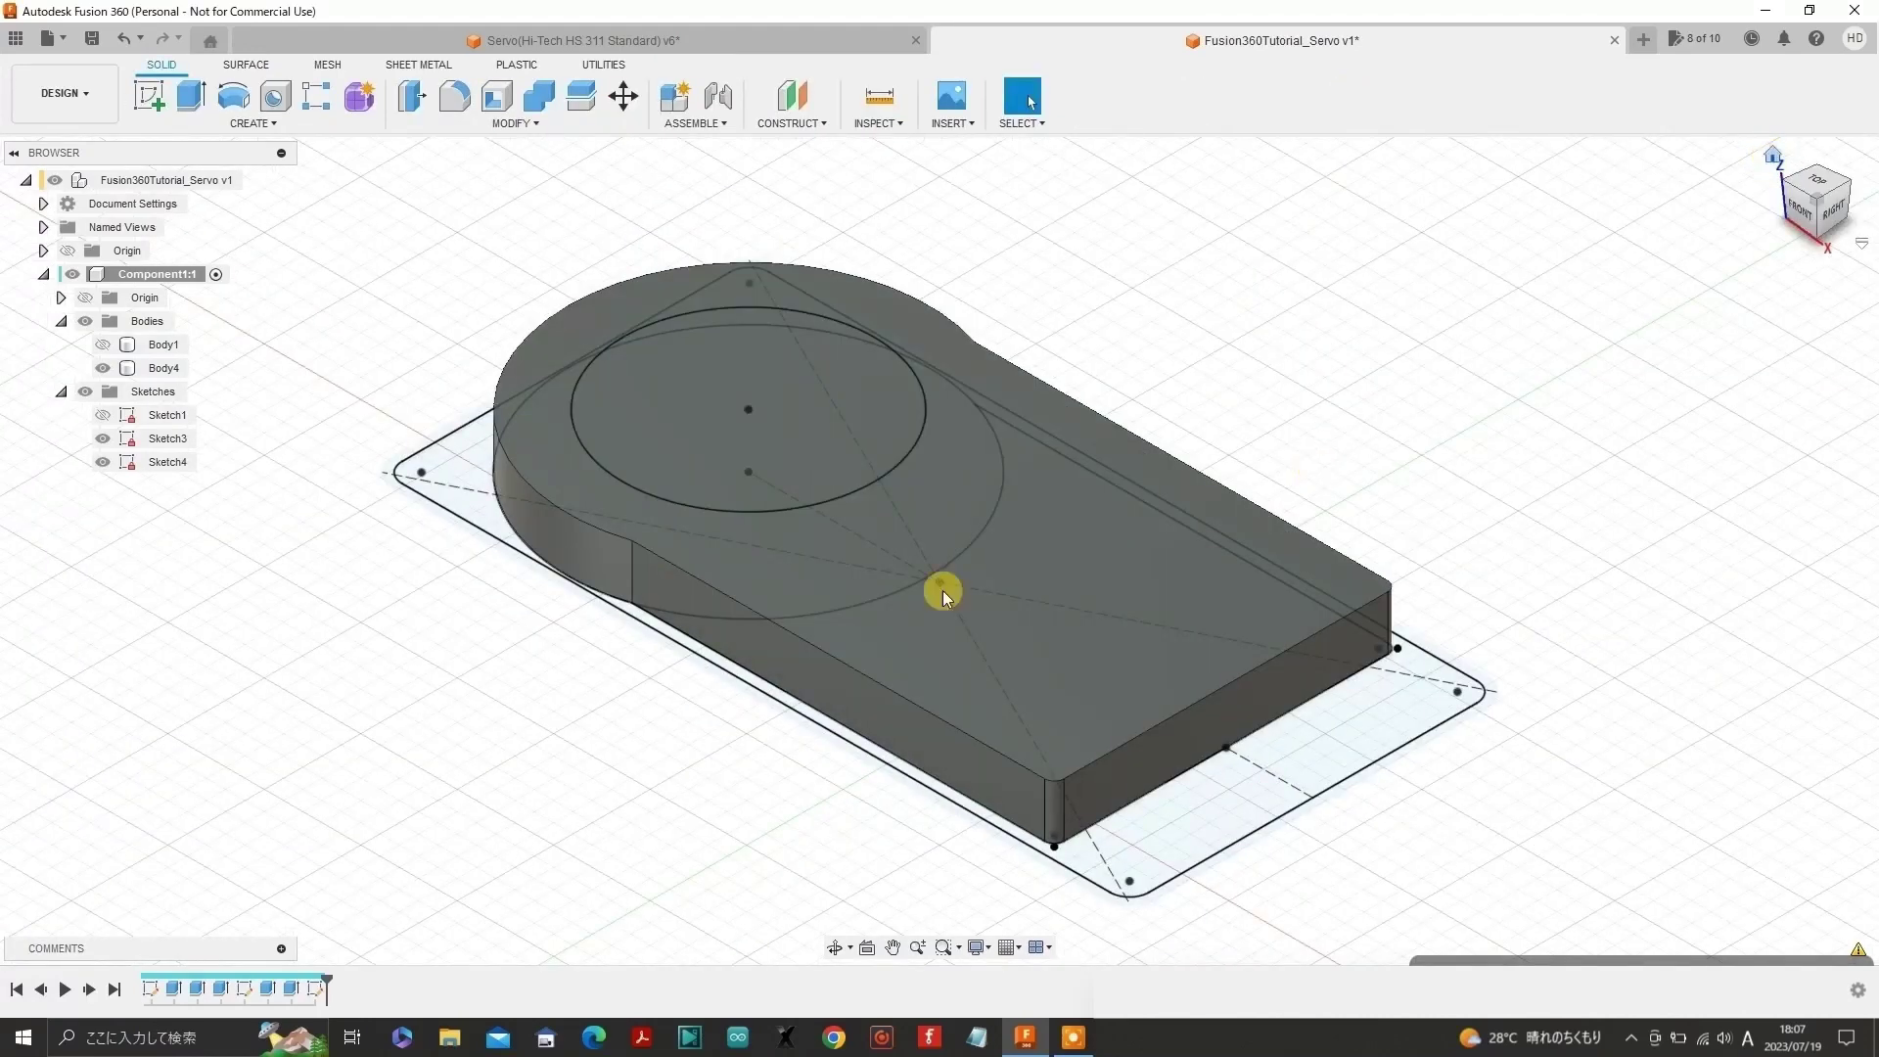
{"action": "scroll", "coordinate": [954, 550], "scroll_direction": "down", "scroll_amount": 2}
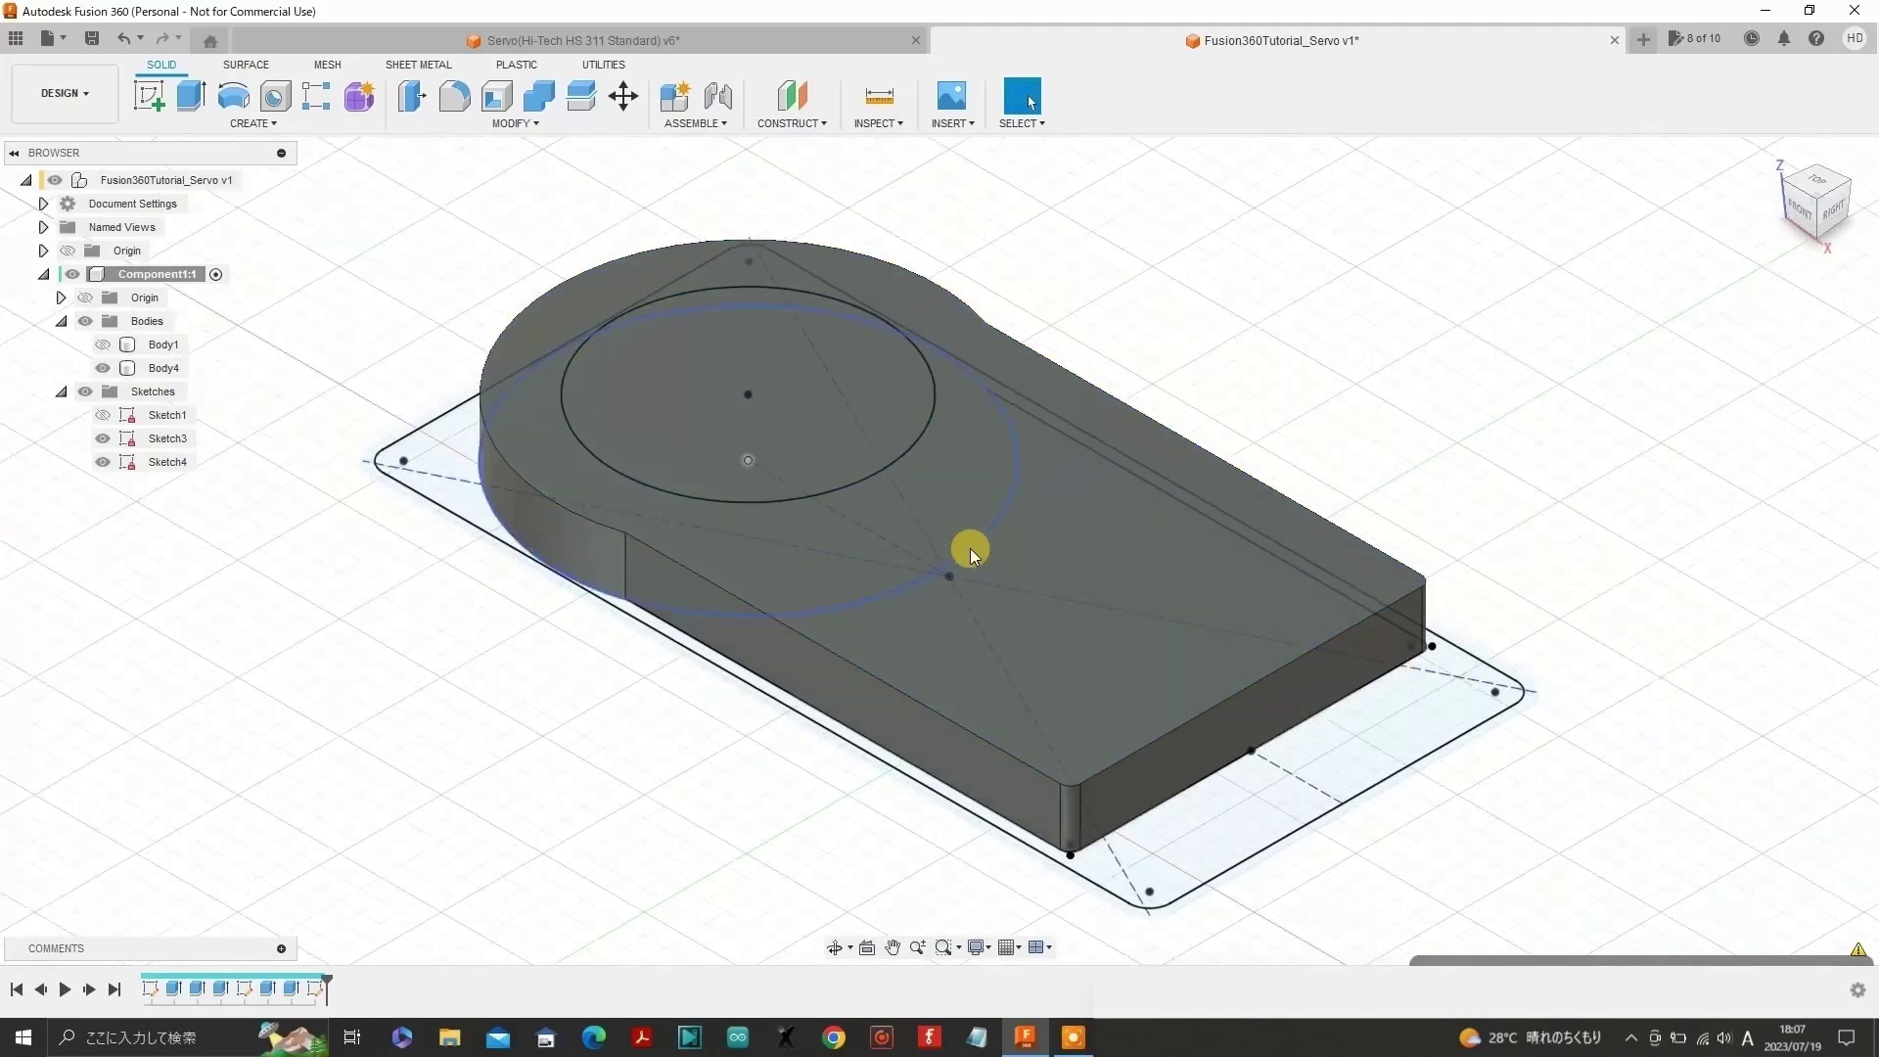
{"action": "left_click", "coordinate": [103, 345]}
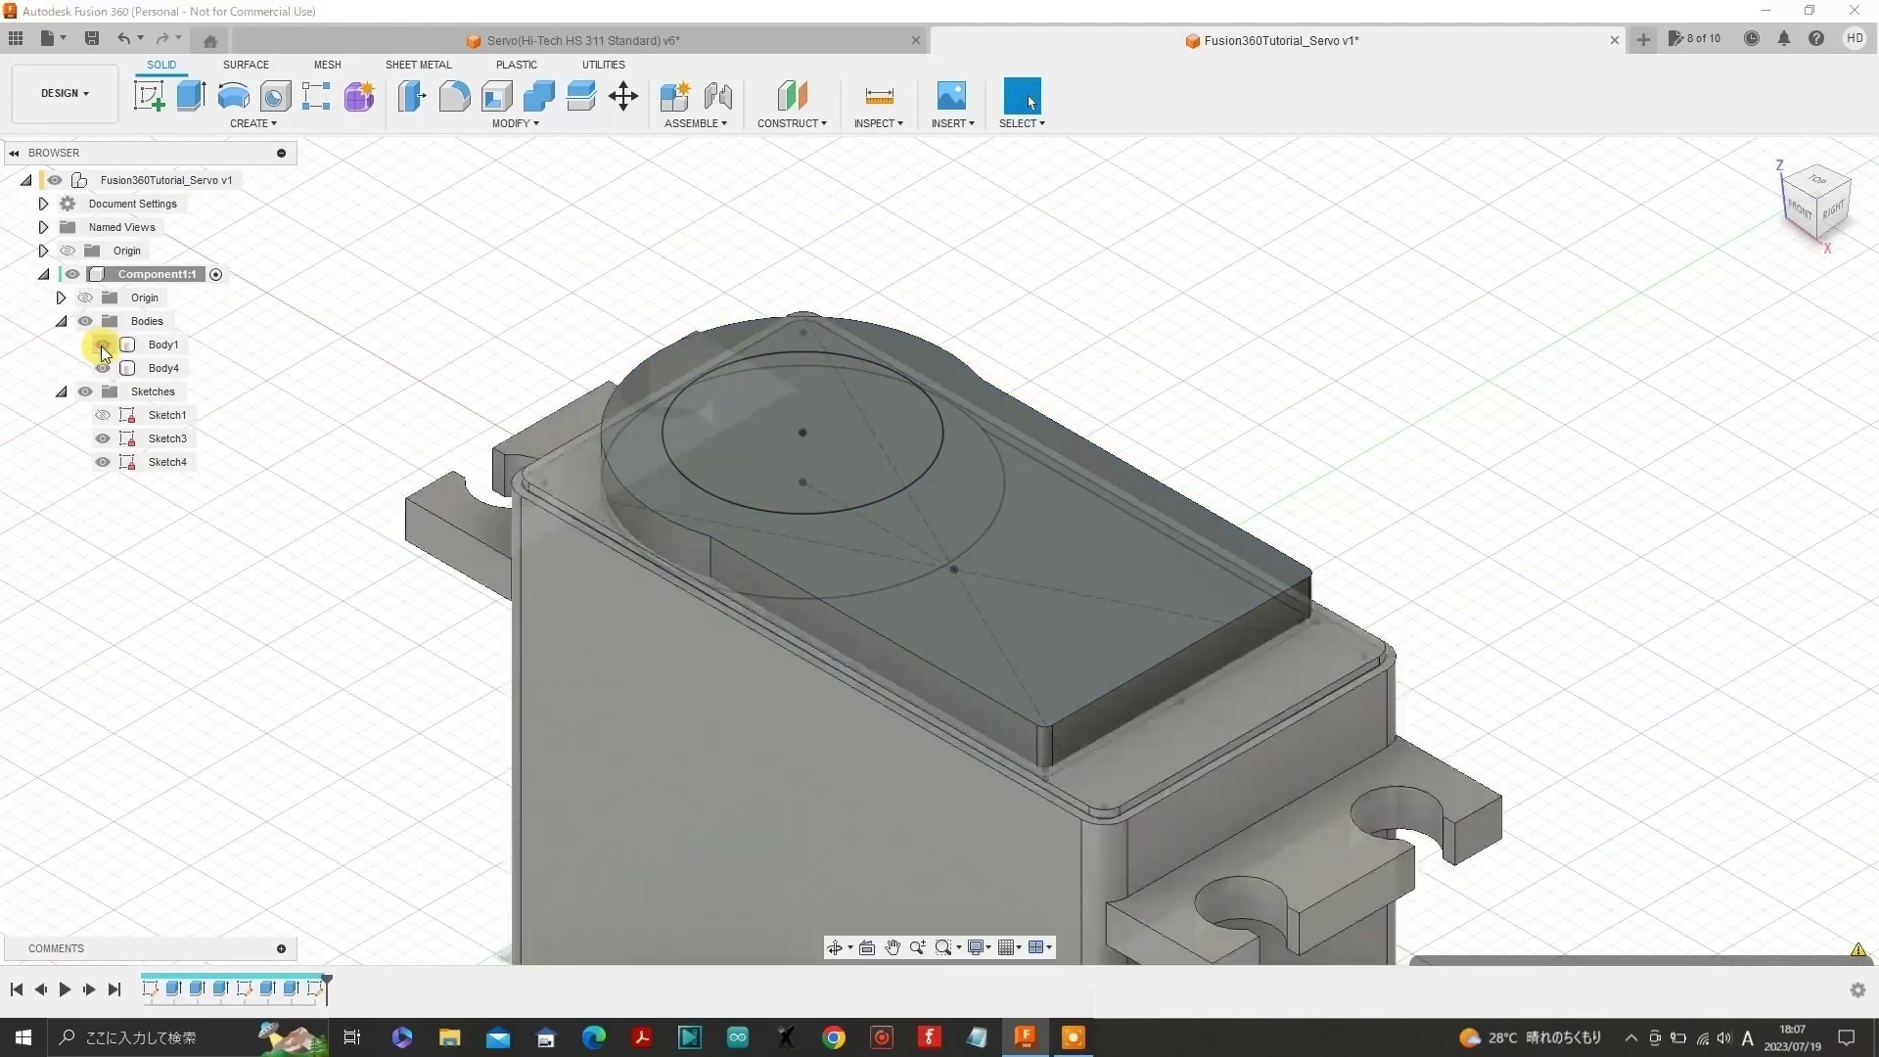
{"action": "left_click", "coordinate": [205, 114]}
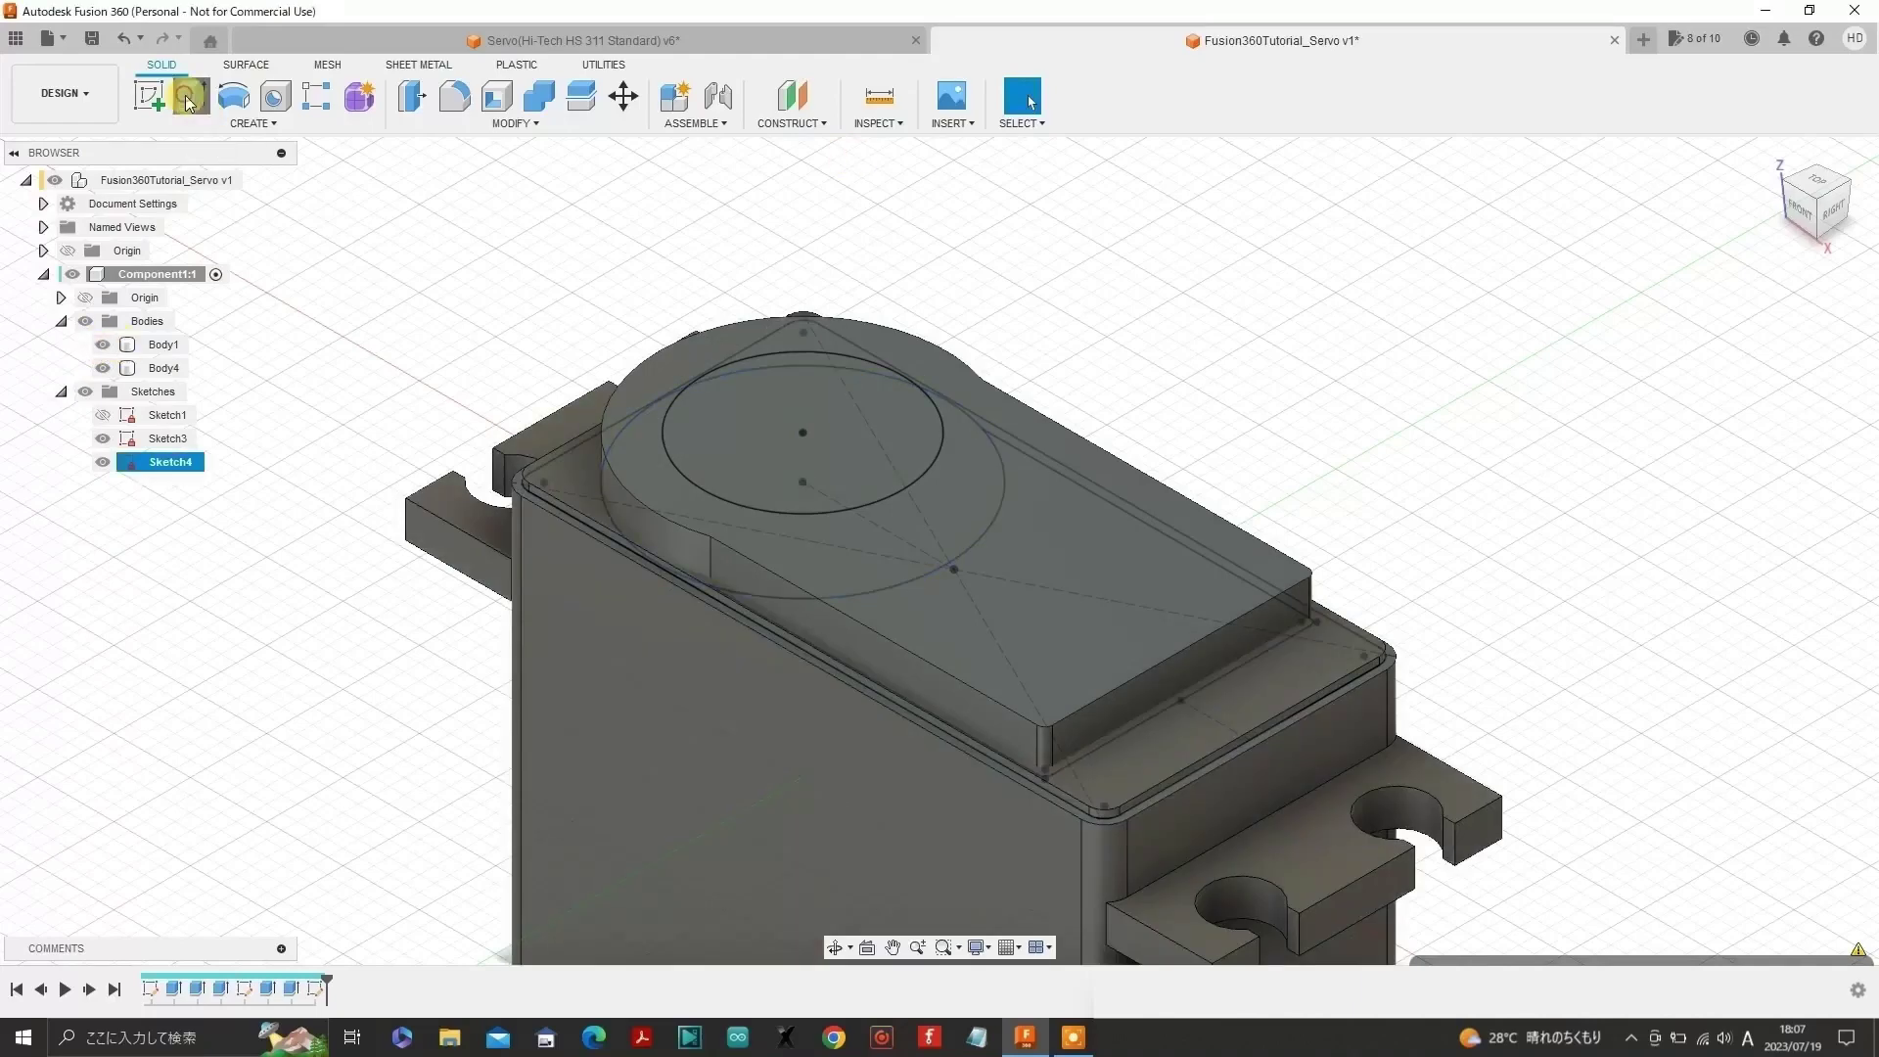
{"action": "left_click", "coordinate": [764, 396]}
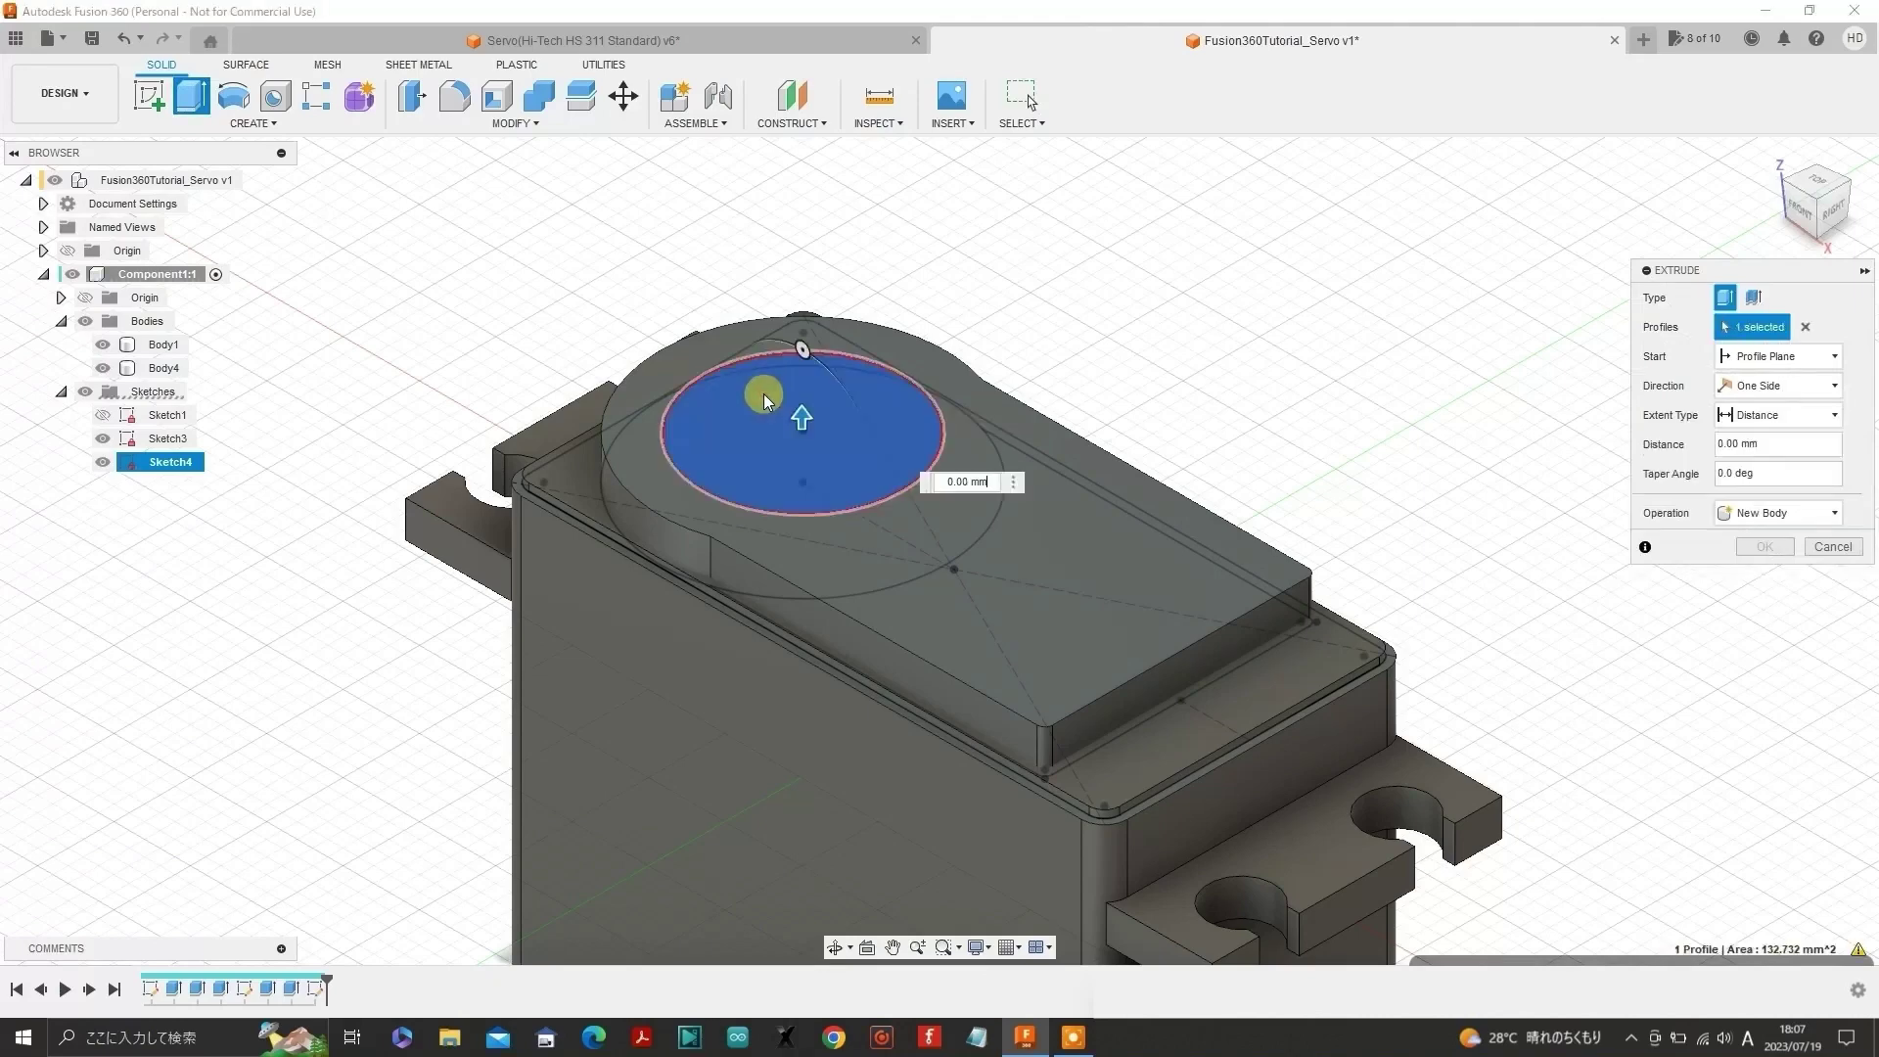
{"action": "left_click", "coordinate": [1762, 443]}
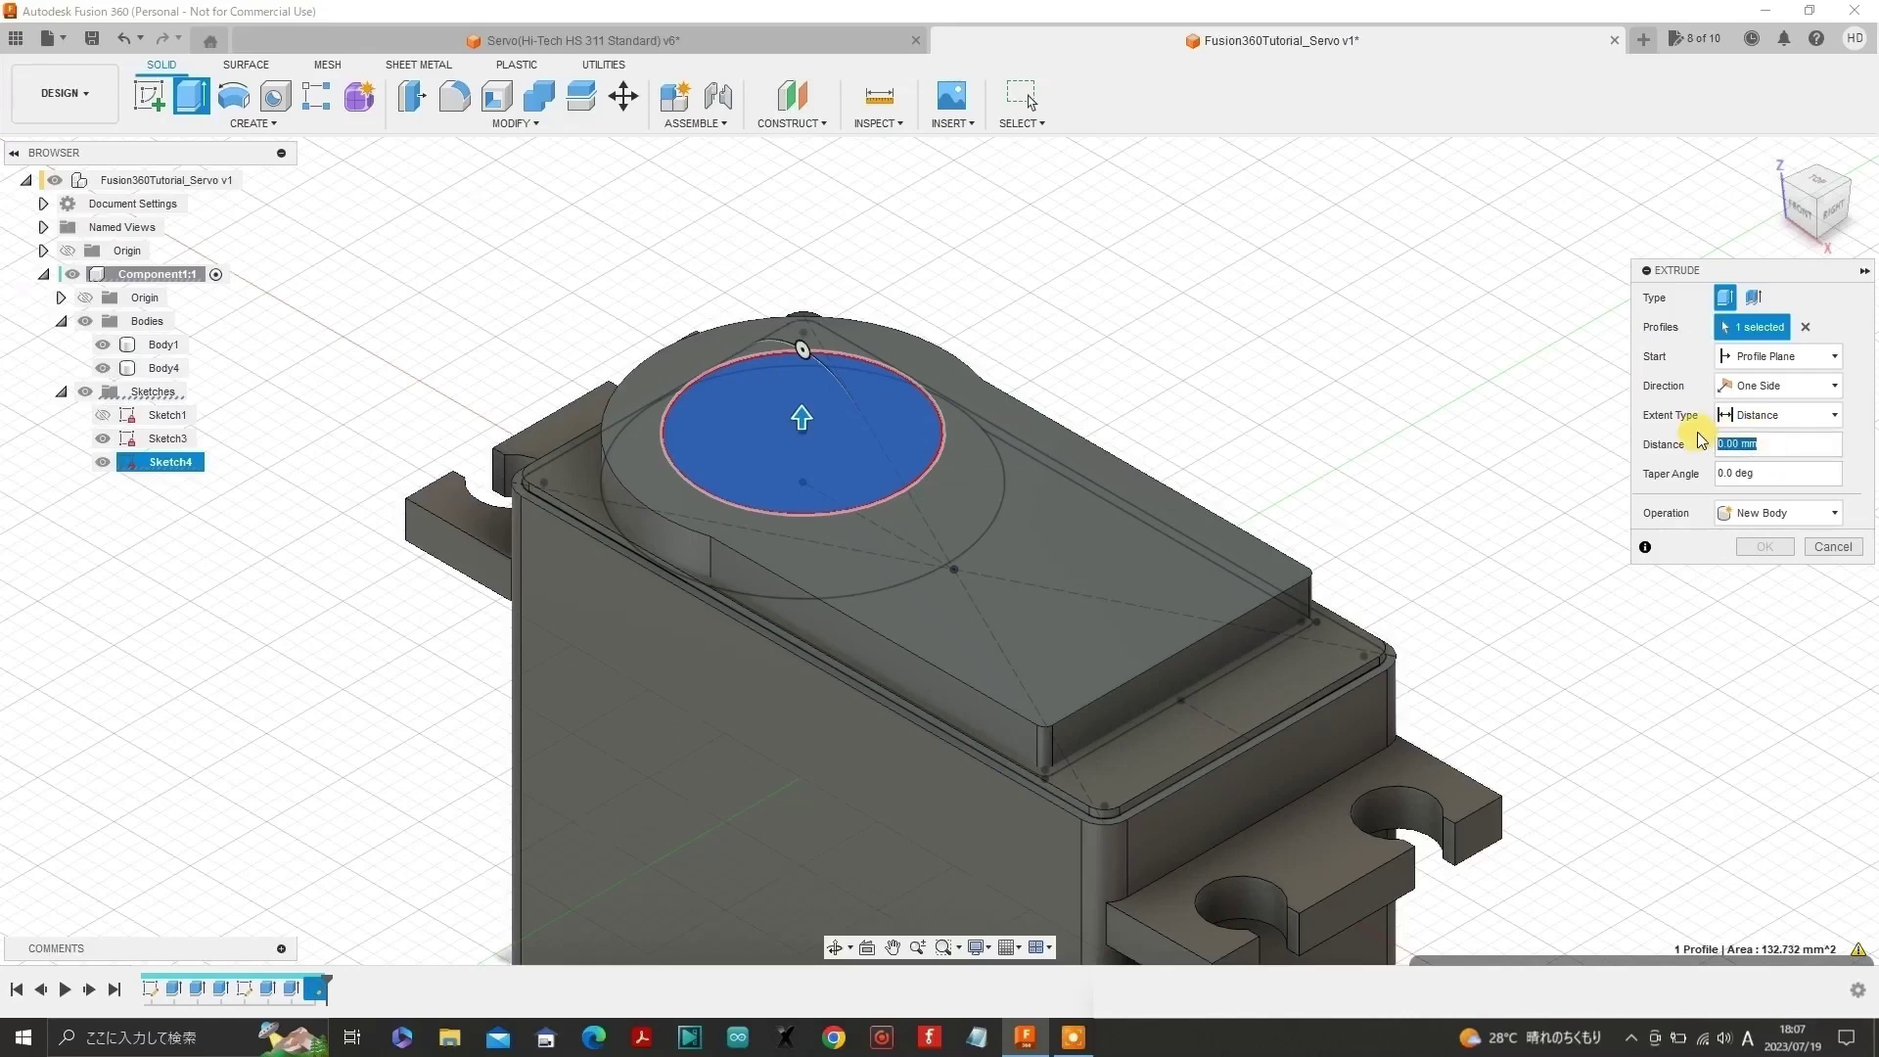
{"action": "type", "text": "1.6"}
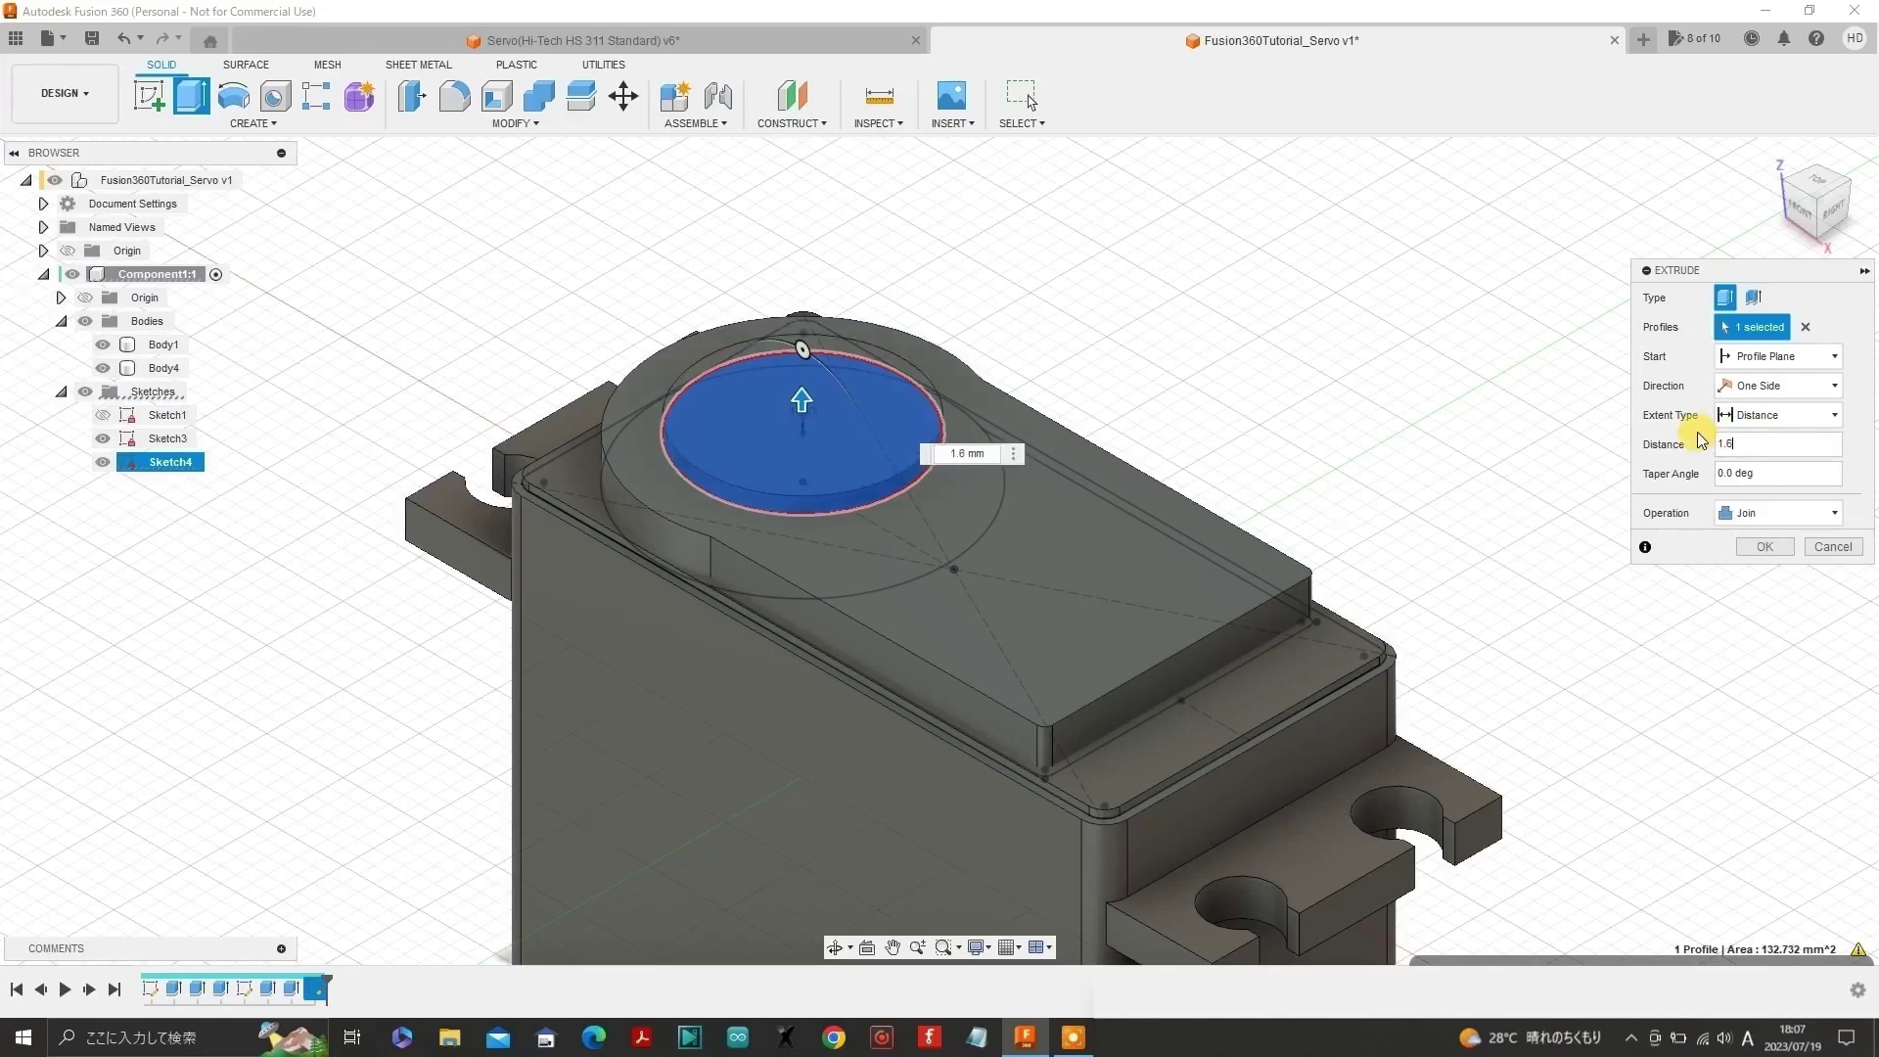
{"action": "key", "text": "Return"}
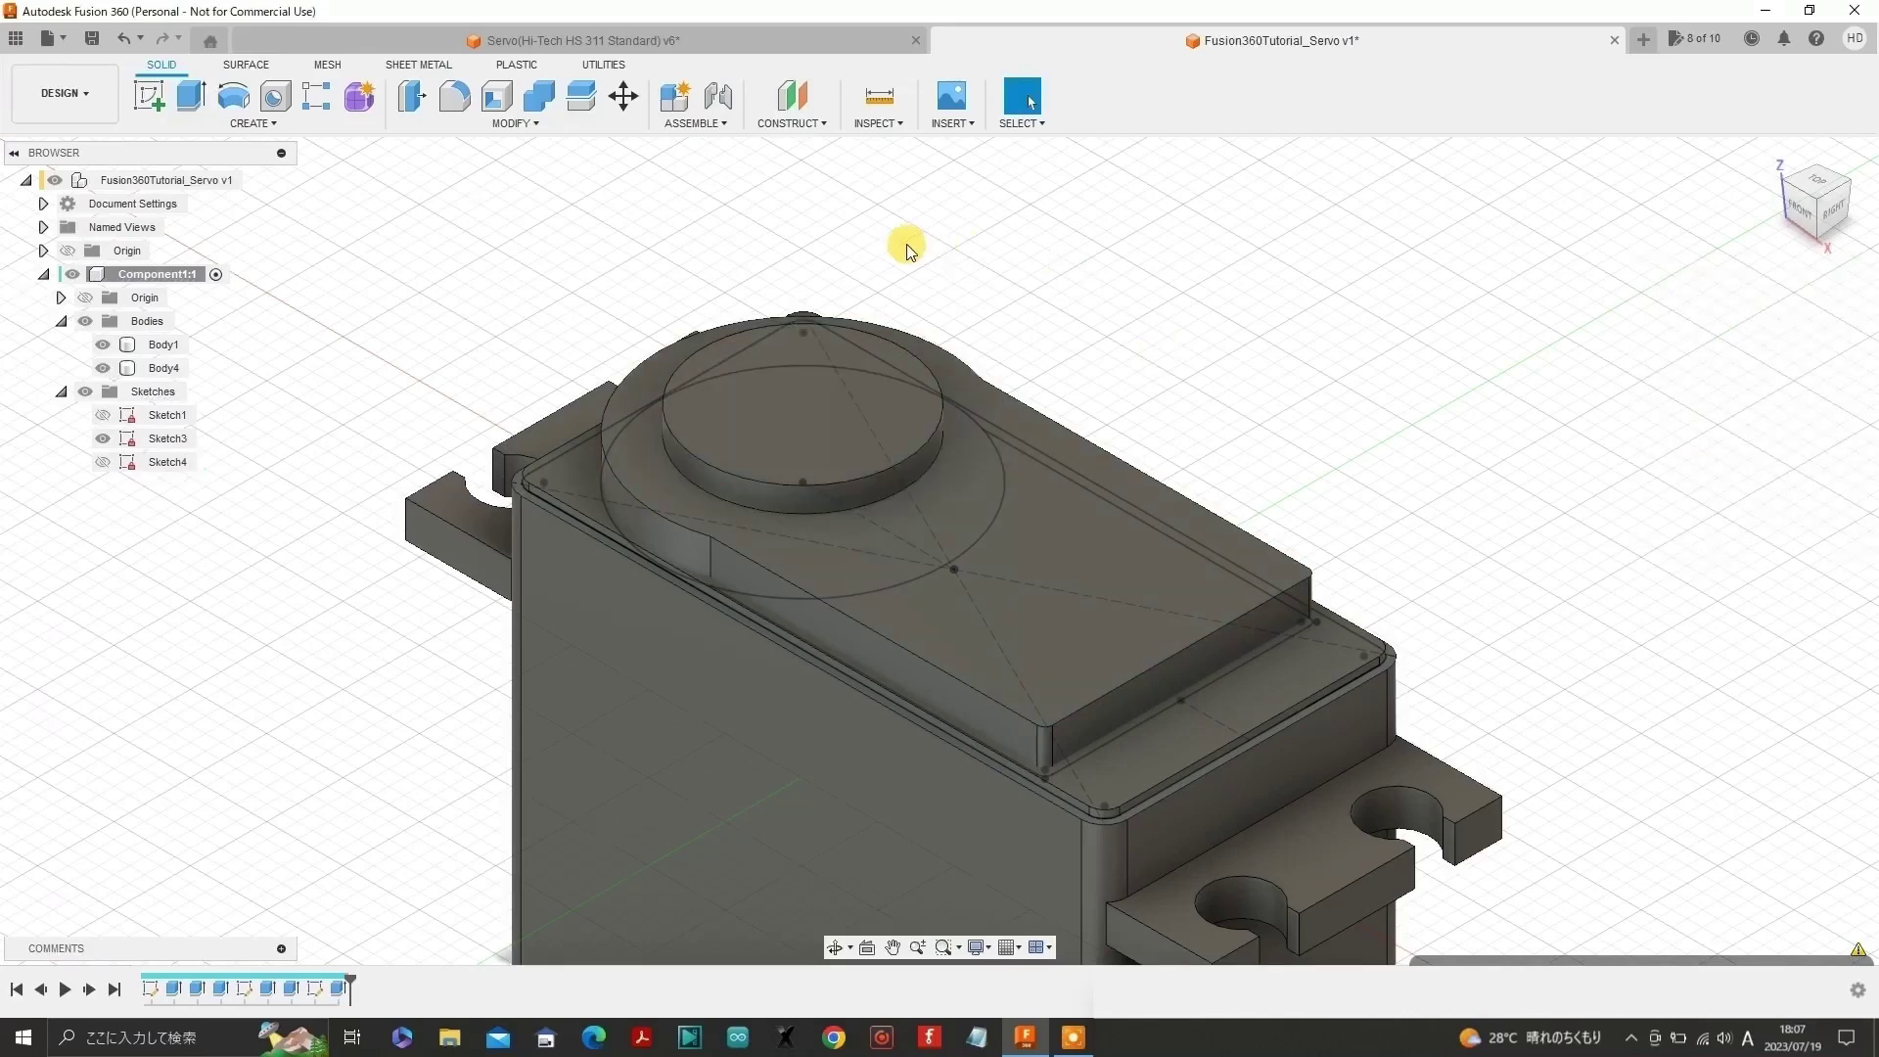
- Start a sketch on the round boss's top face and hide the case body
{"action": "left_click", "coordinate": [796, 401]}
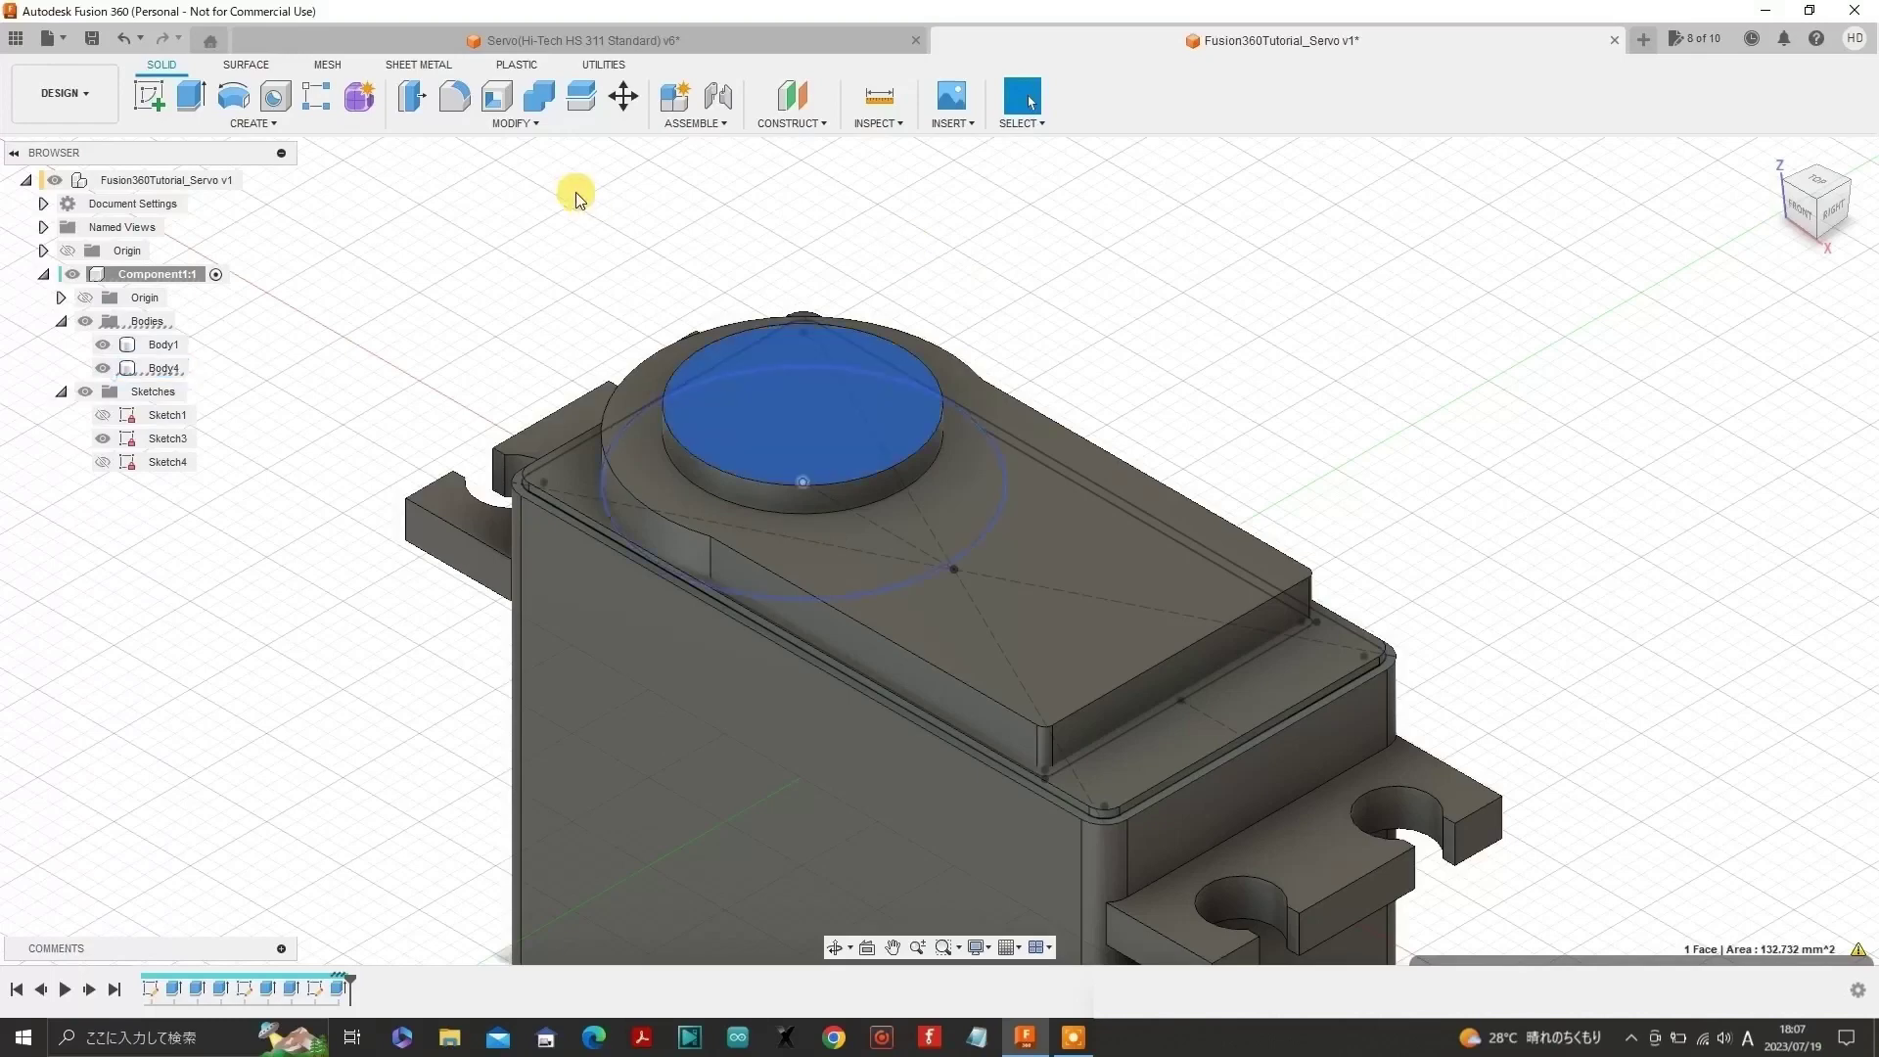
{"action": "left_click", "coordinate": [157, 104]}
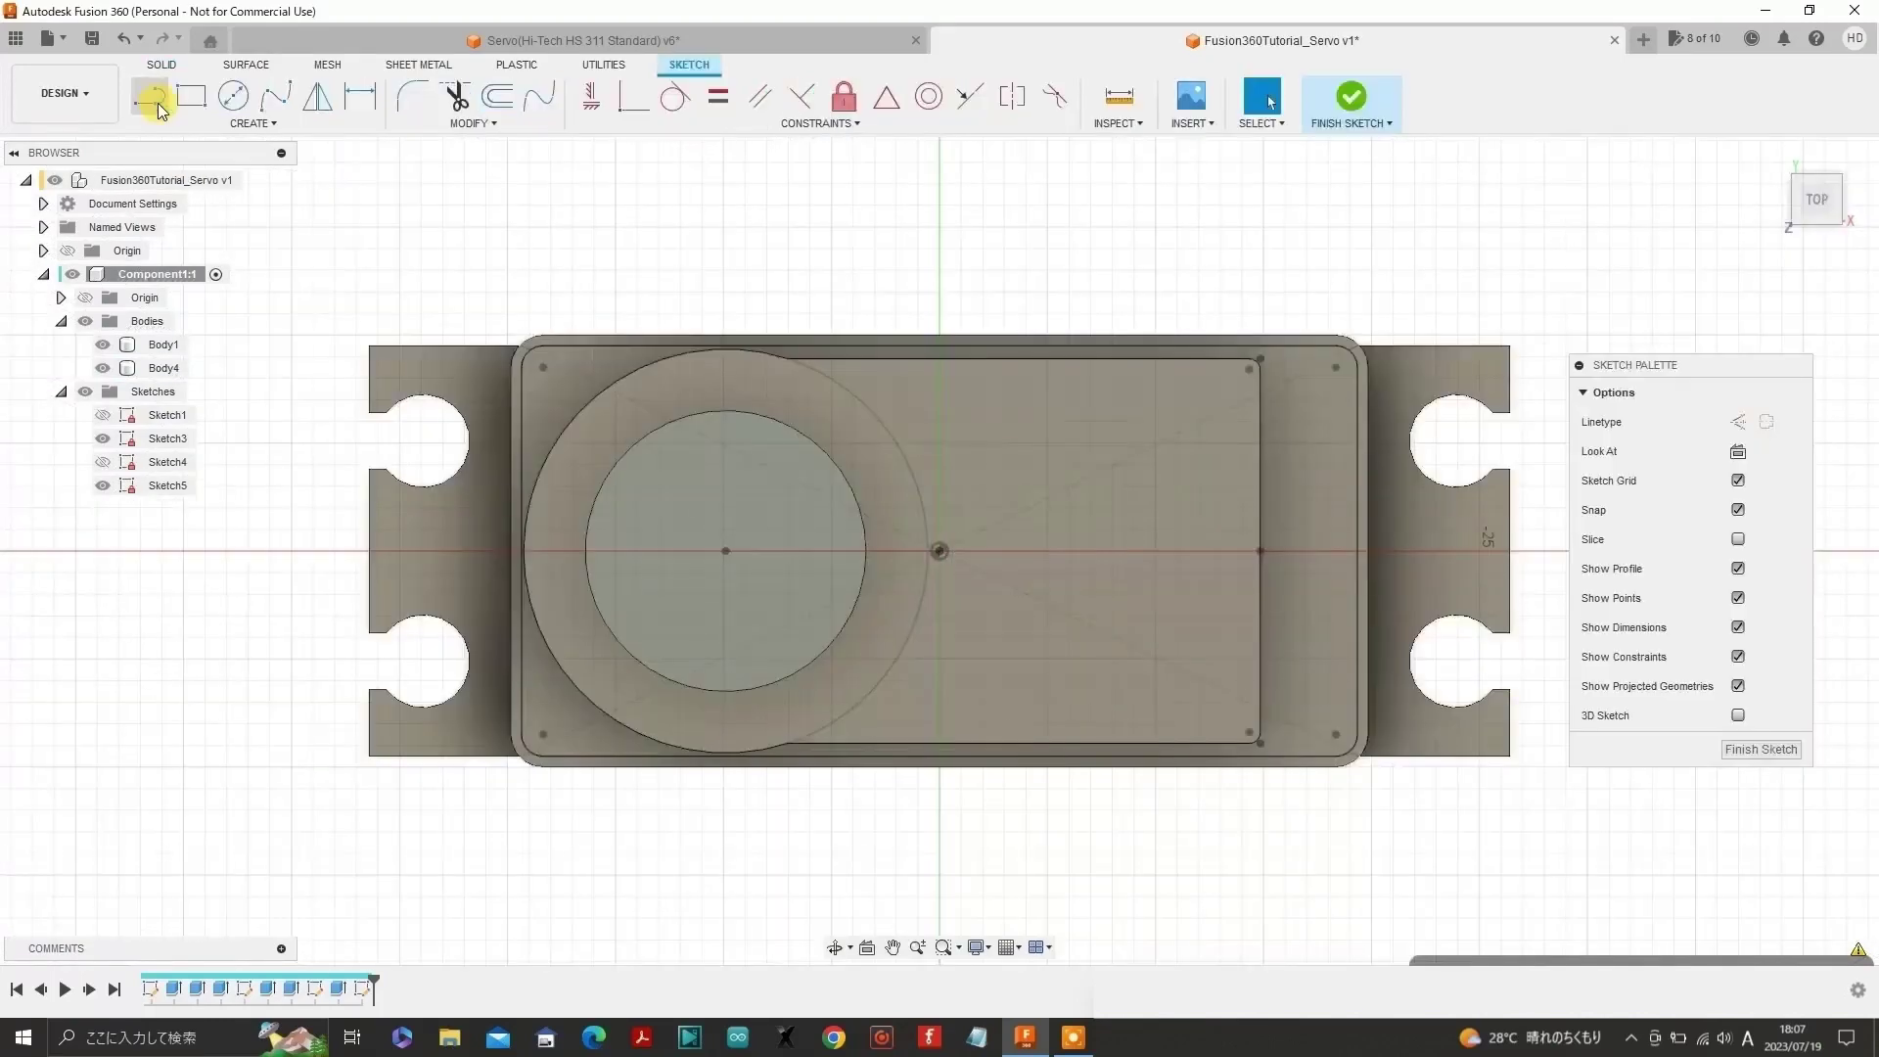
{"action": "left_click", "coordinate": [107, 344]}
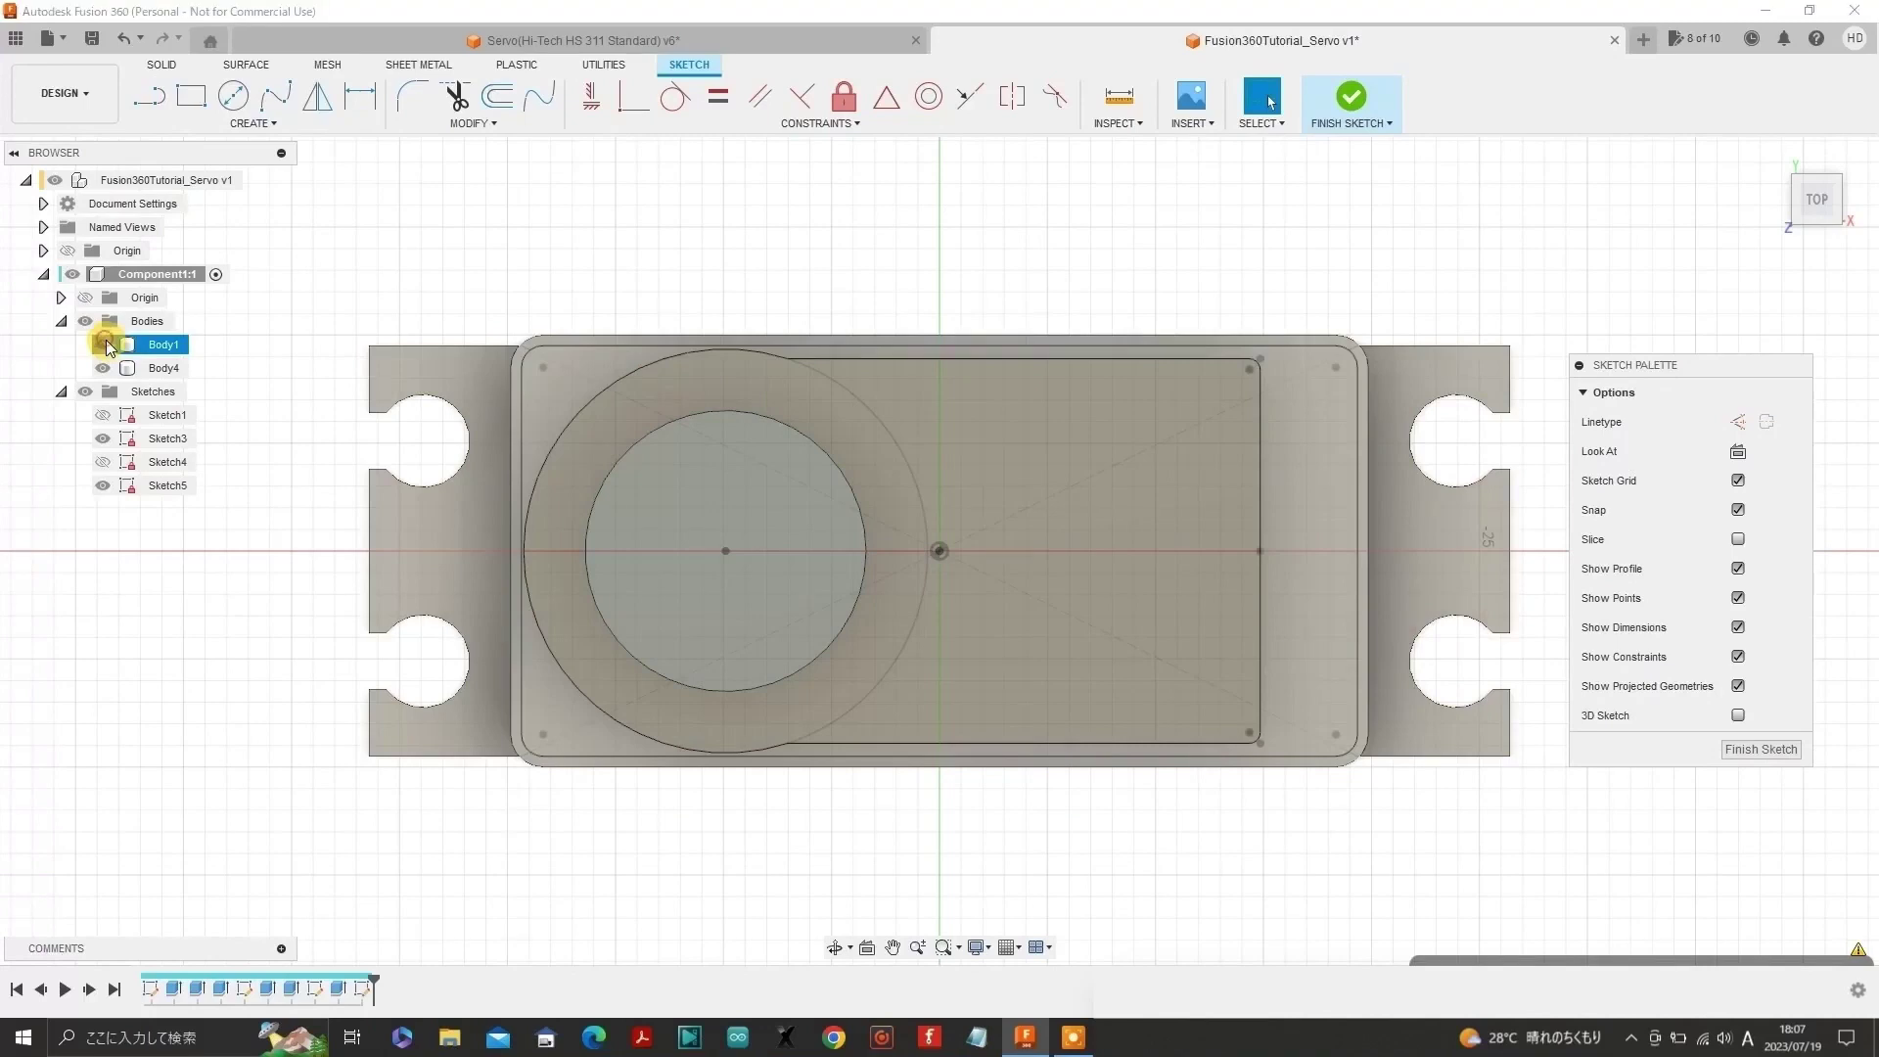
{"action": "left_click", "coordinate": [104, 345]}
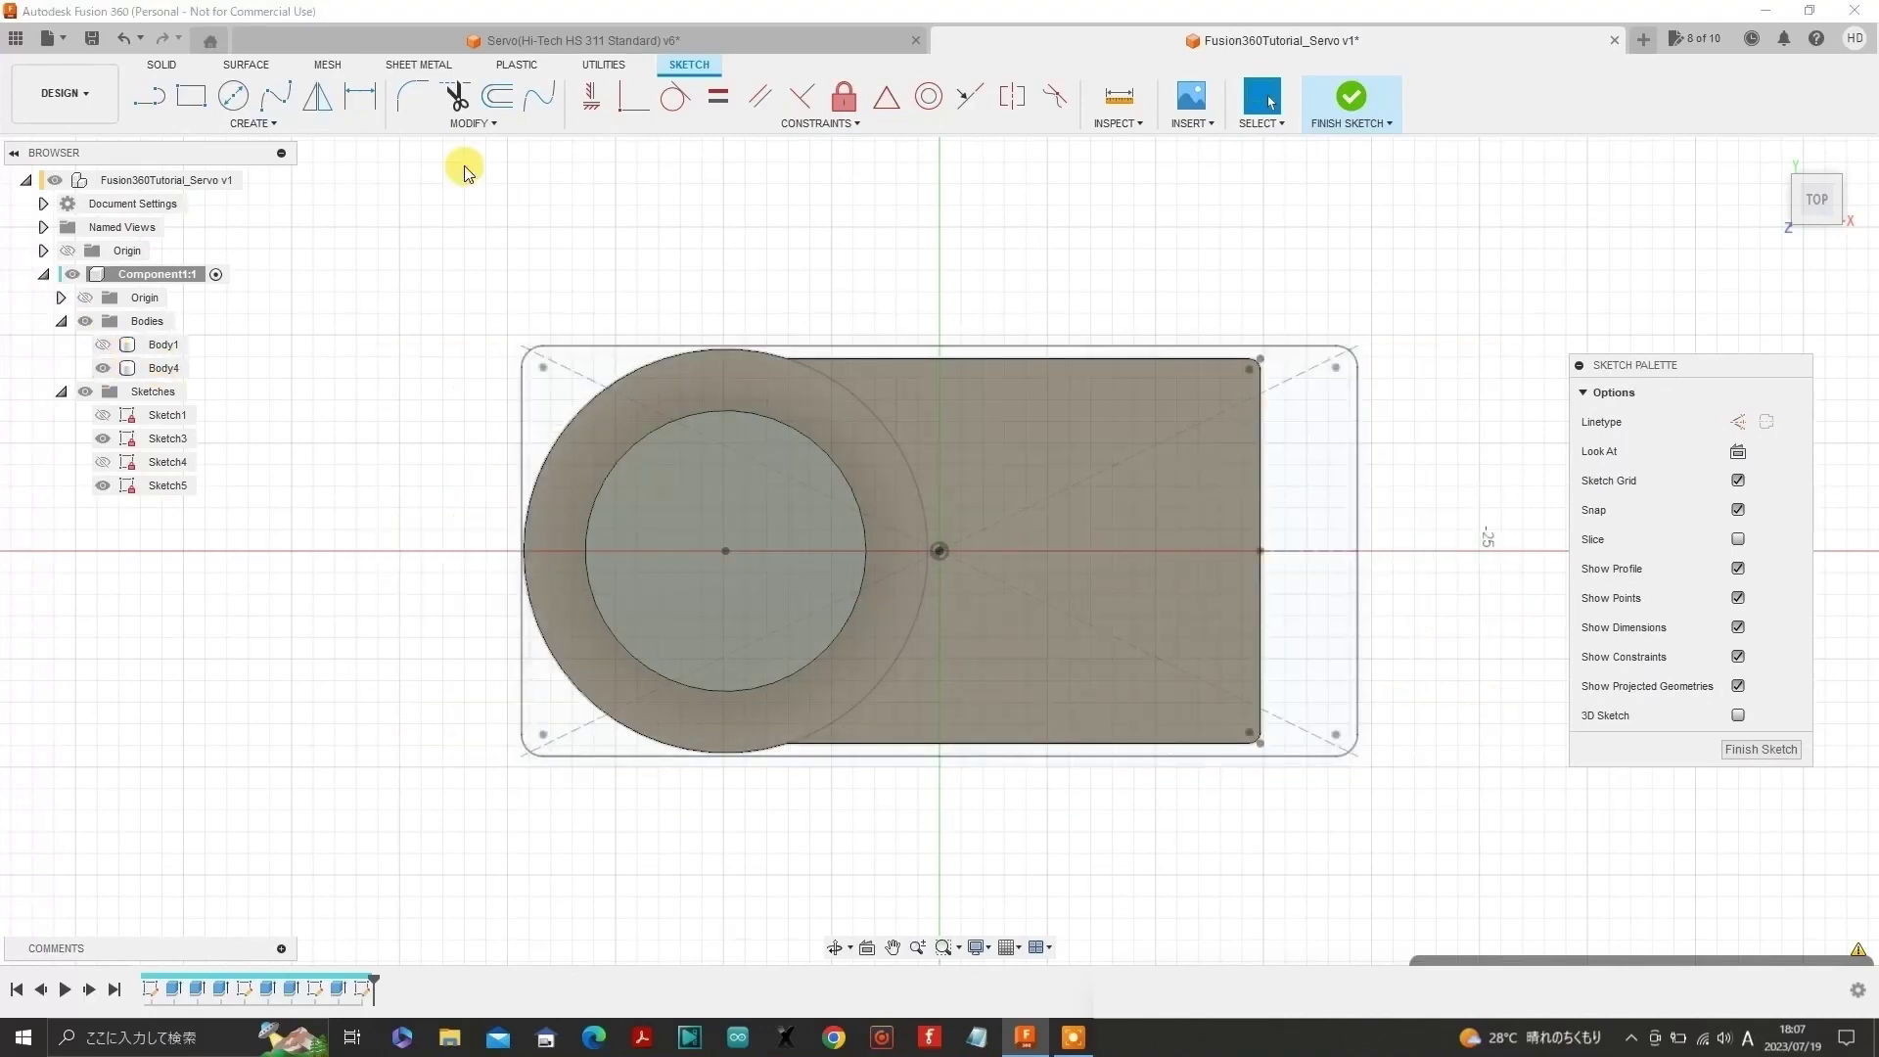
- Draw a 10 mm diameter circle concentric with the round boss on its top face and finish the sketch
{"action": "left_click", "coordinate": [235, 97]}
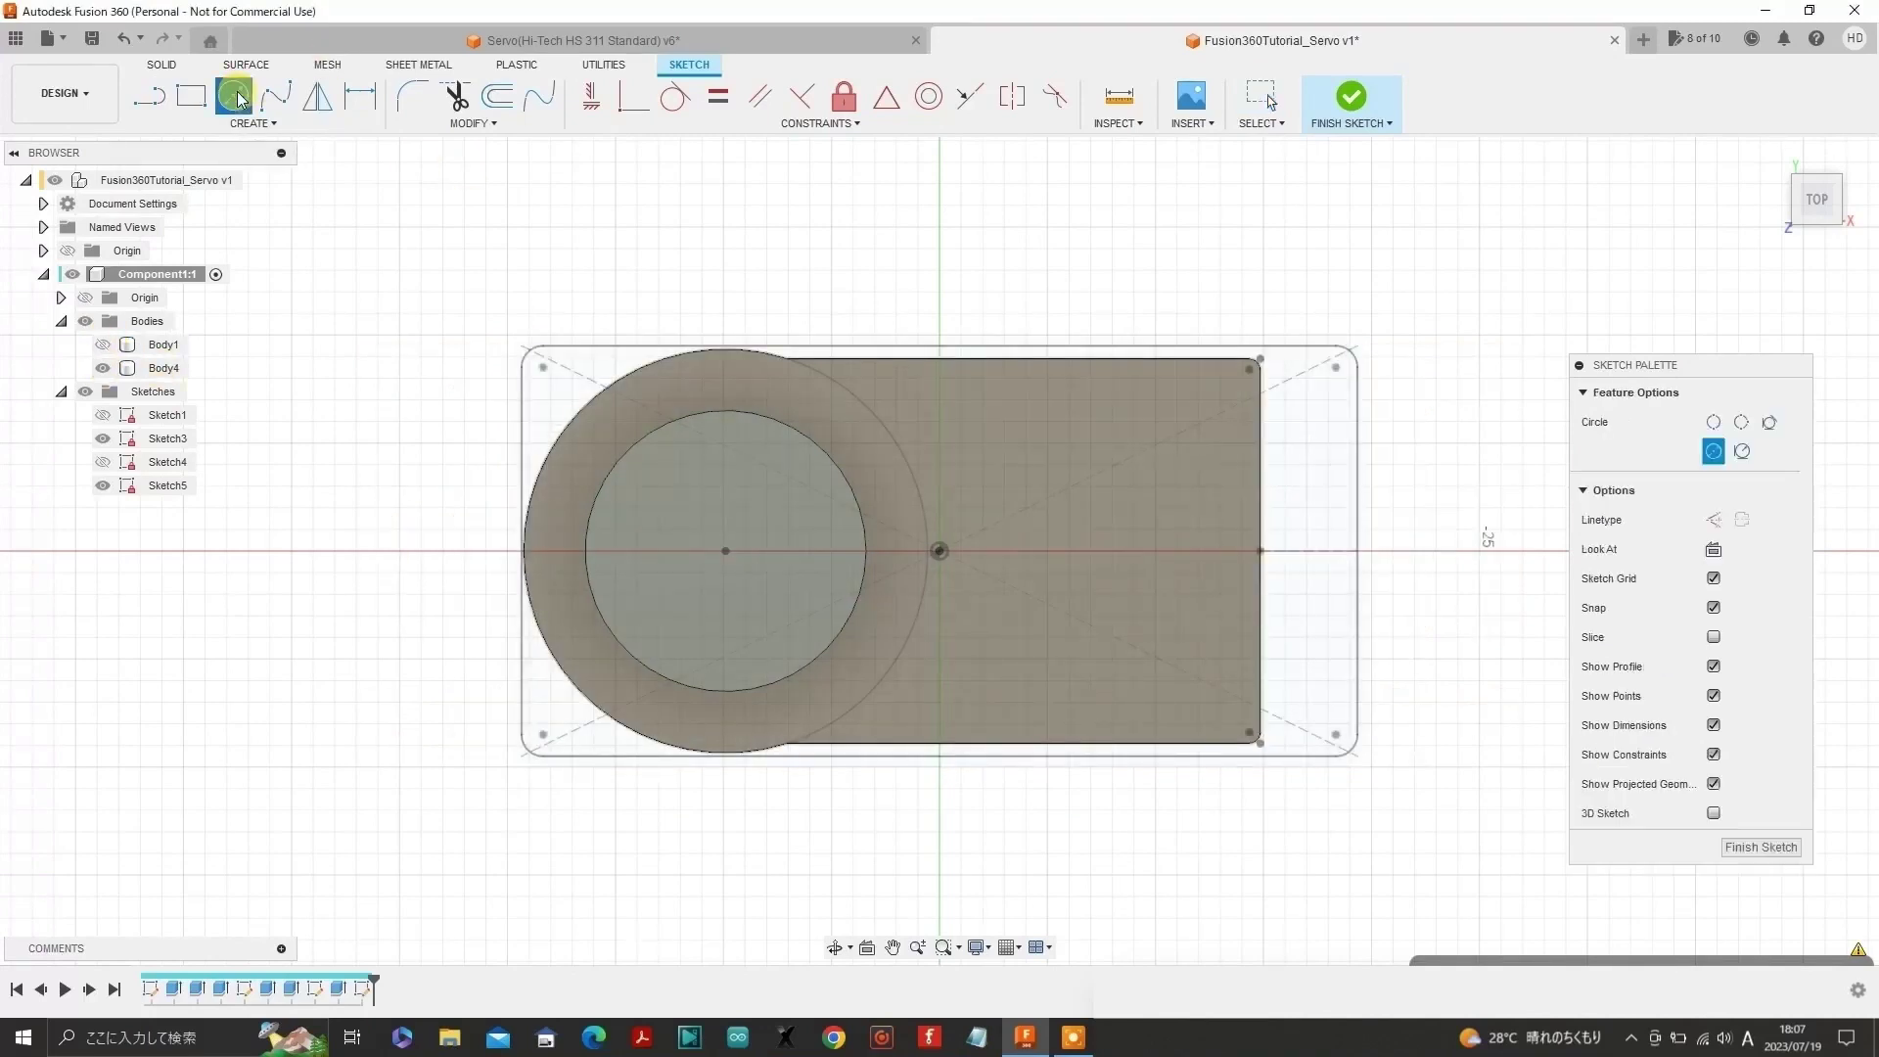
{"action": "left_click", "coordinate": [726, 552]}
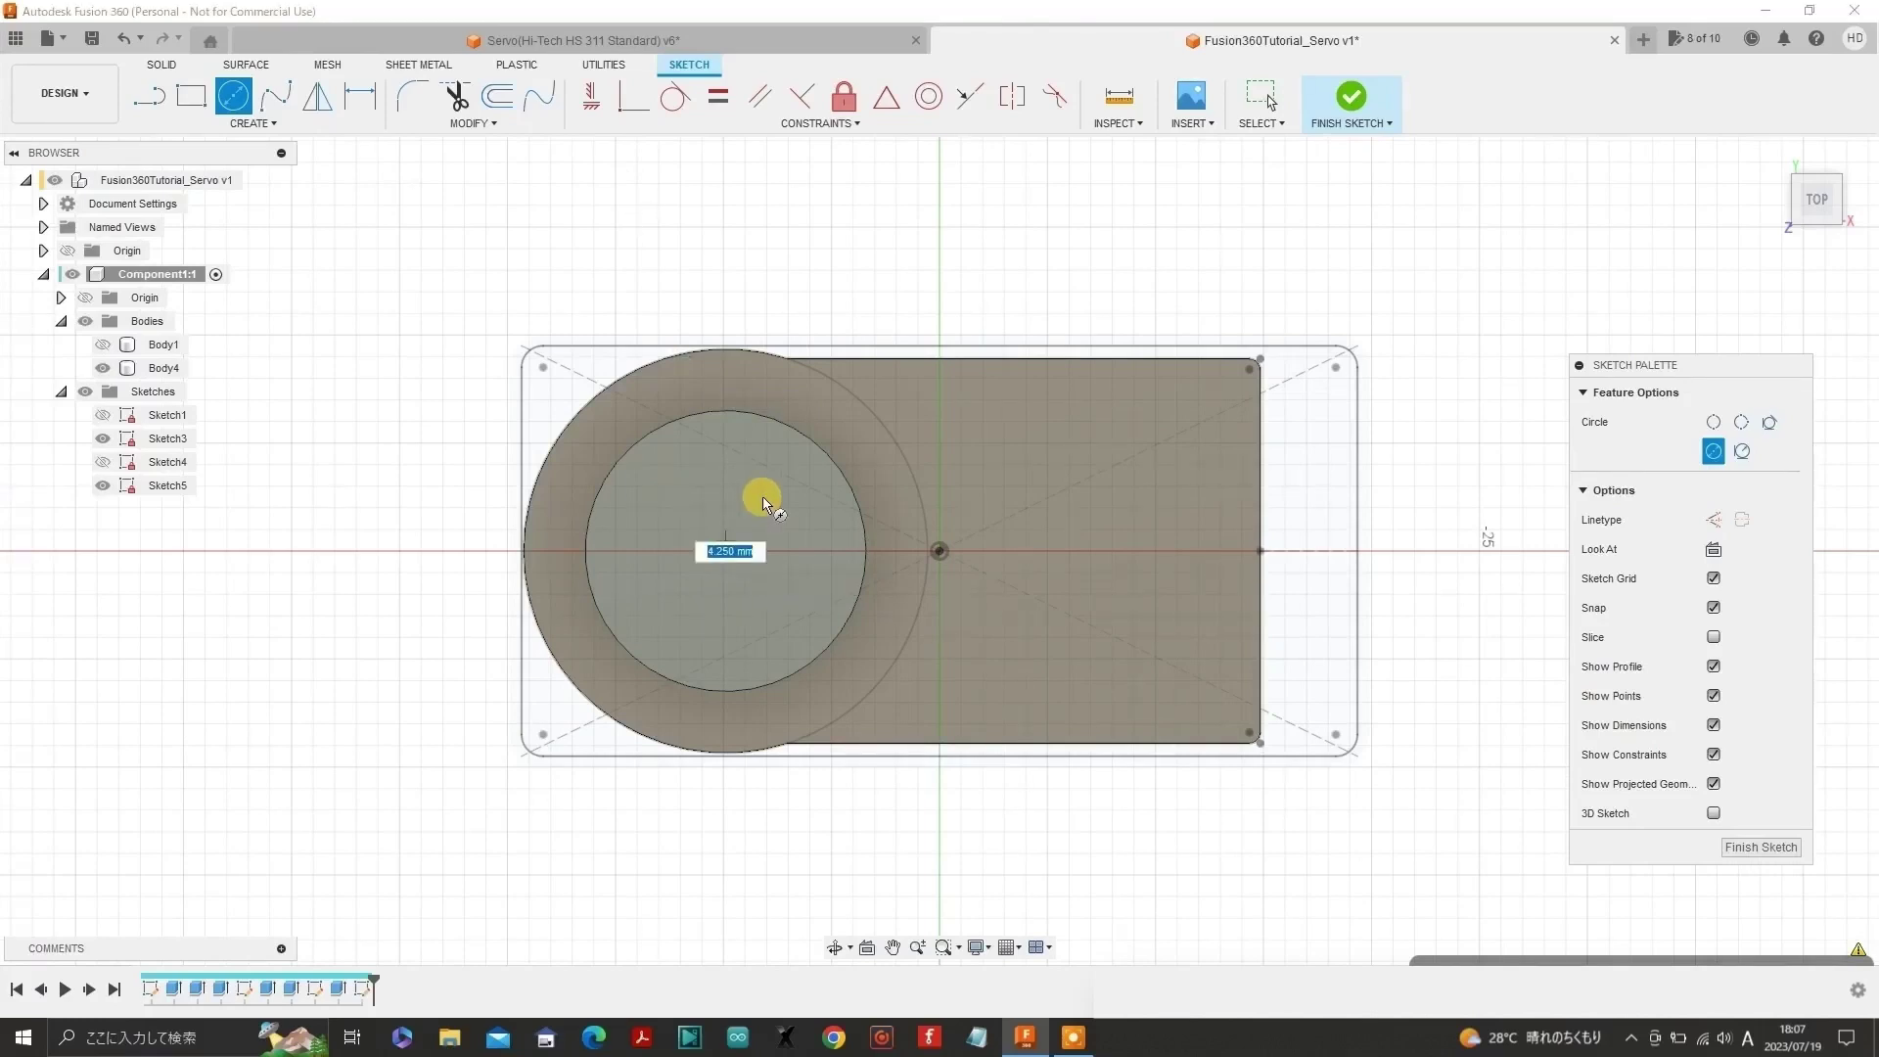
{"action": "type", "text": "10"}
{"action": "key", "text": "Return"}
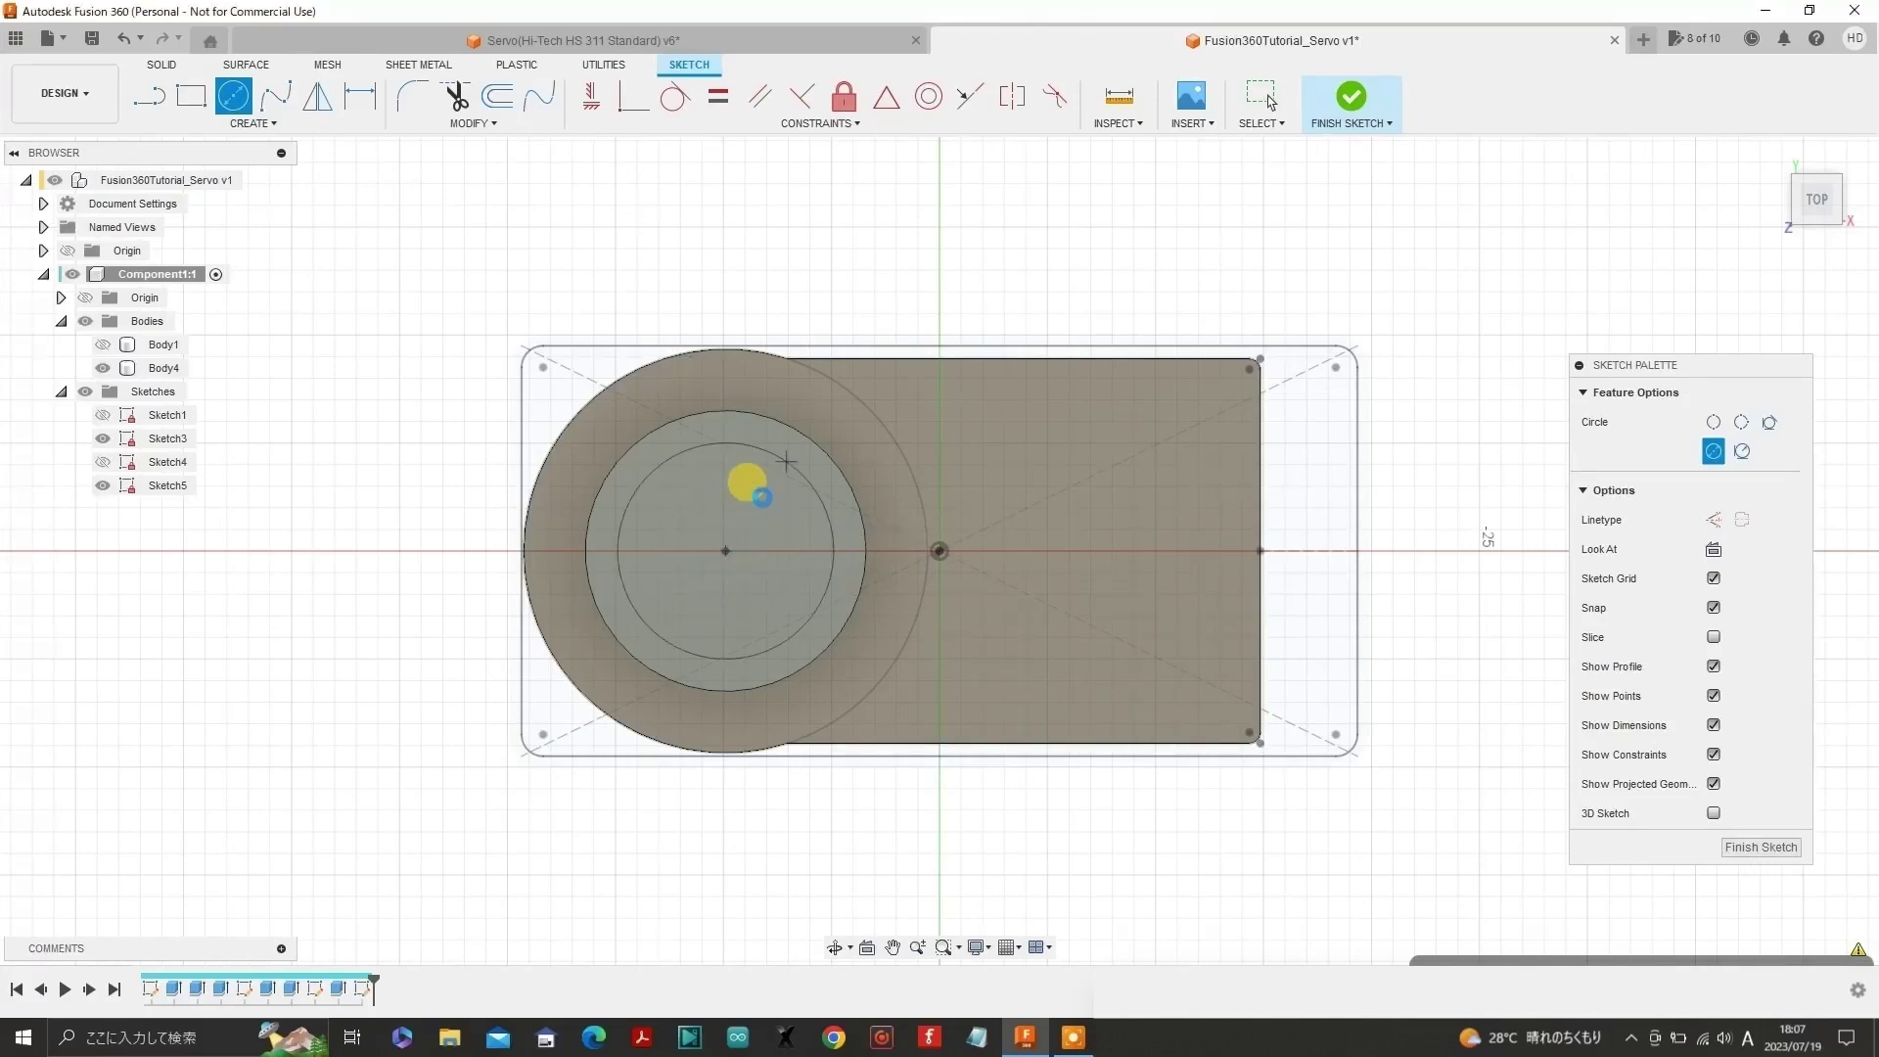
{"action": "key", "text": "Escape"}
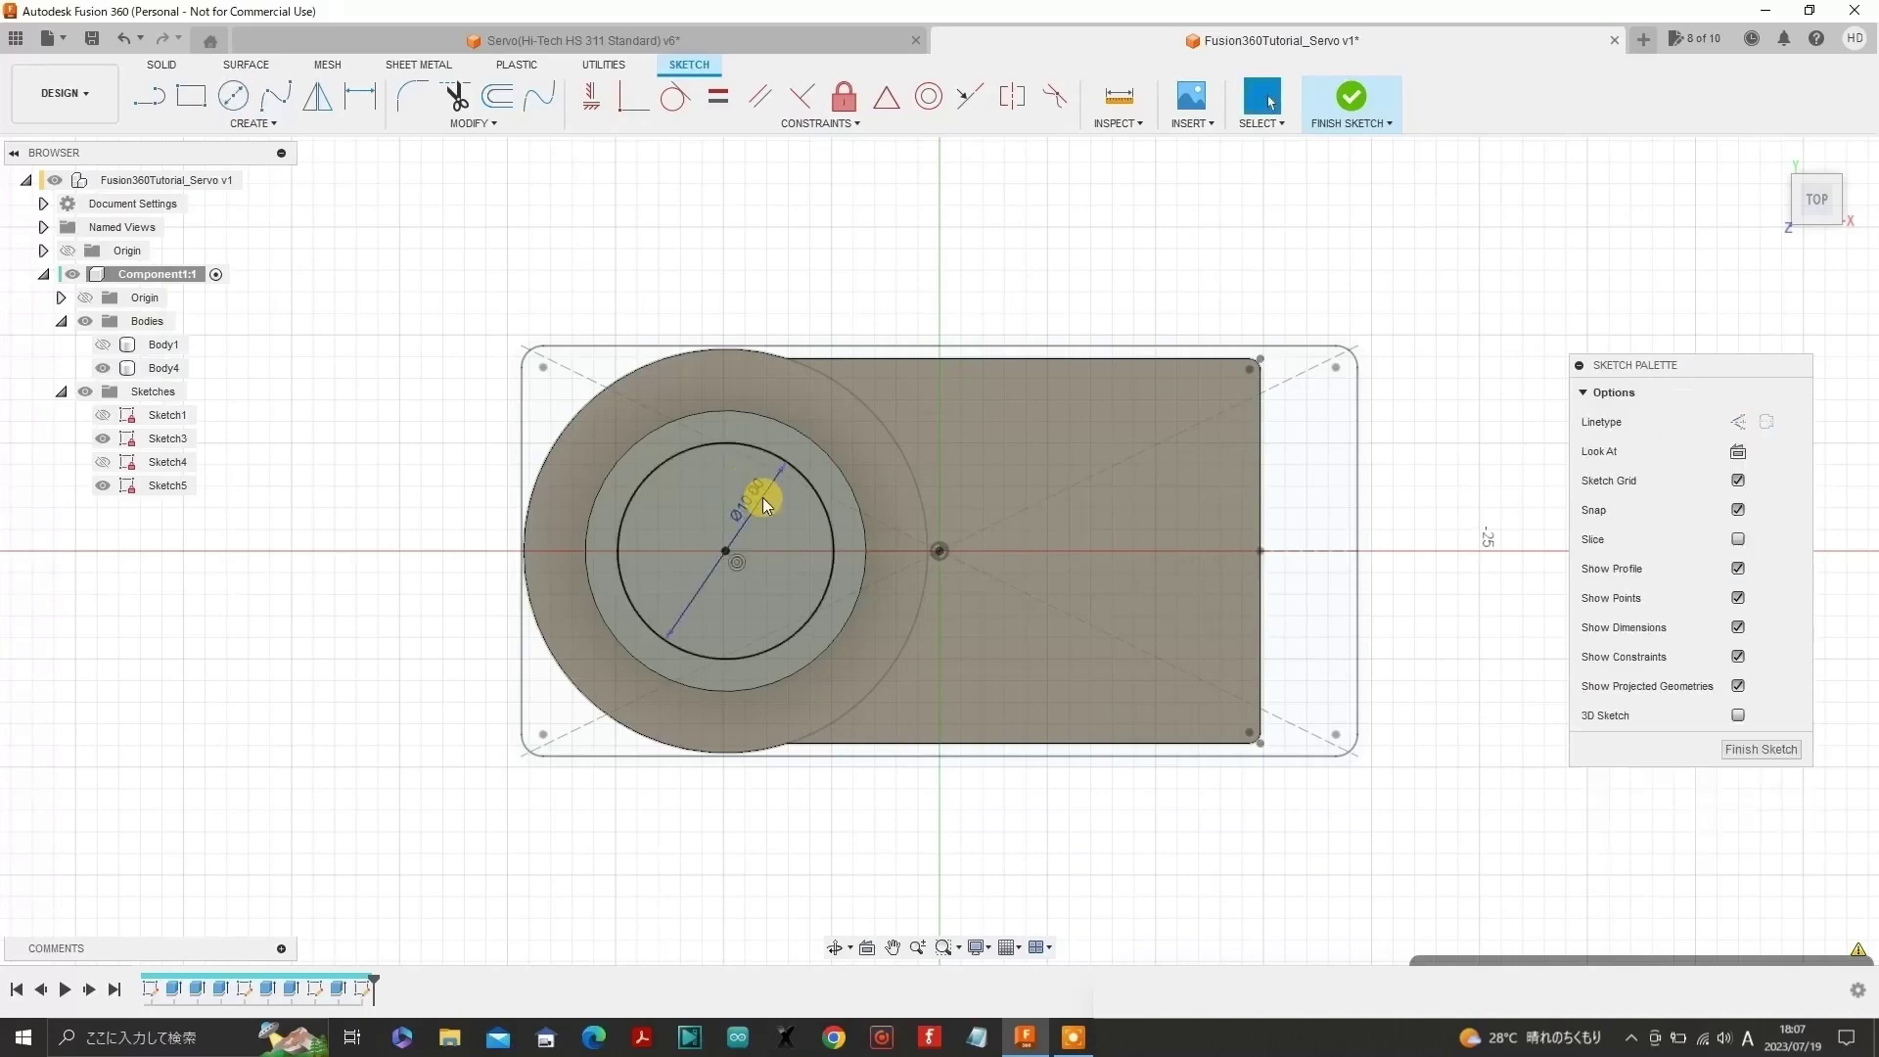
{"action": "left_click", "coordinate": [1351, 96]}
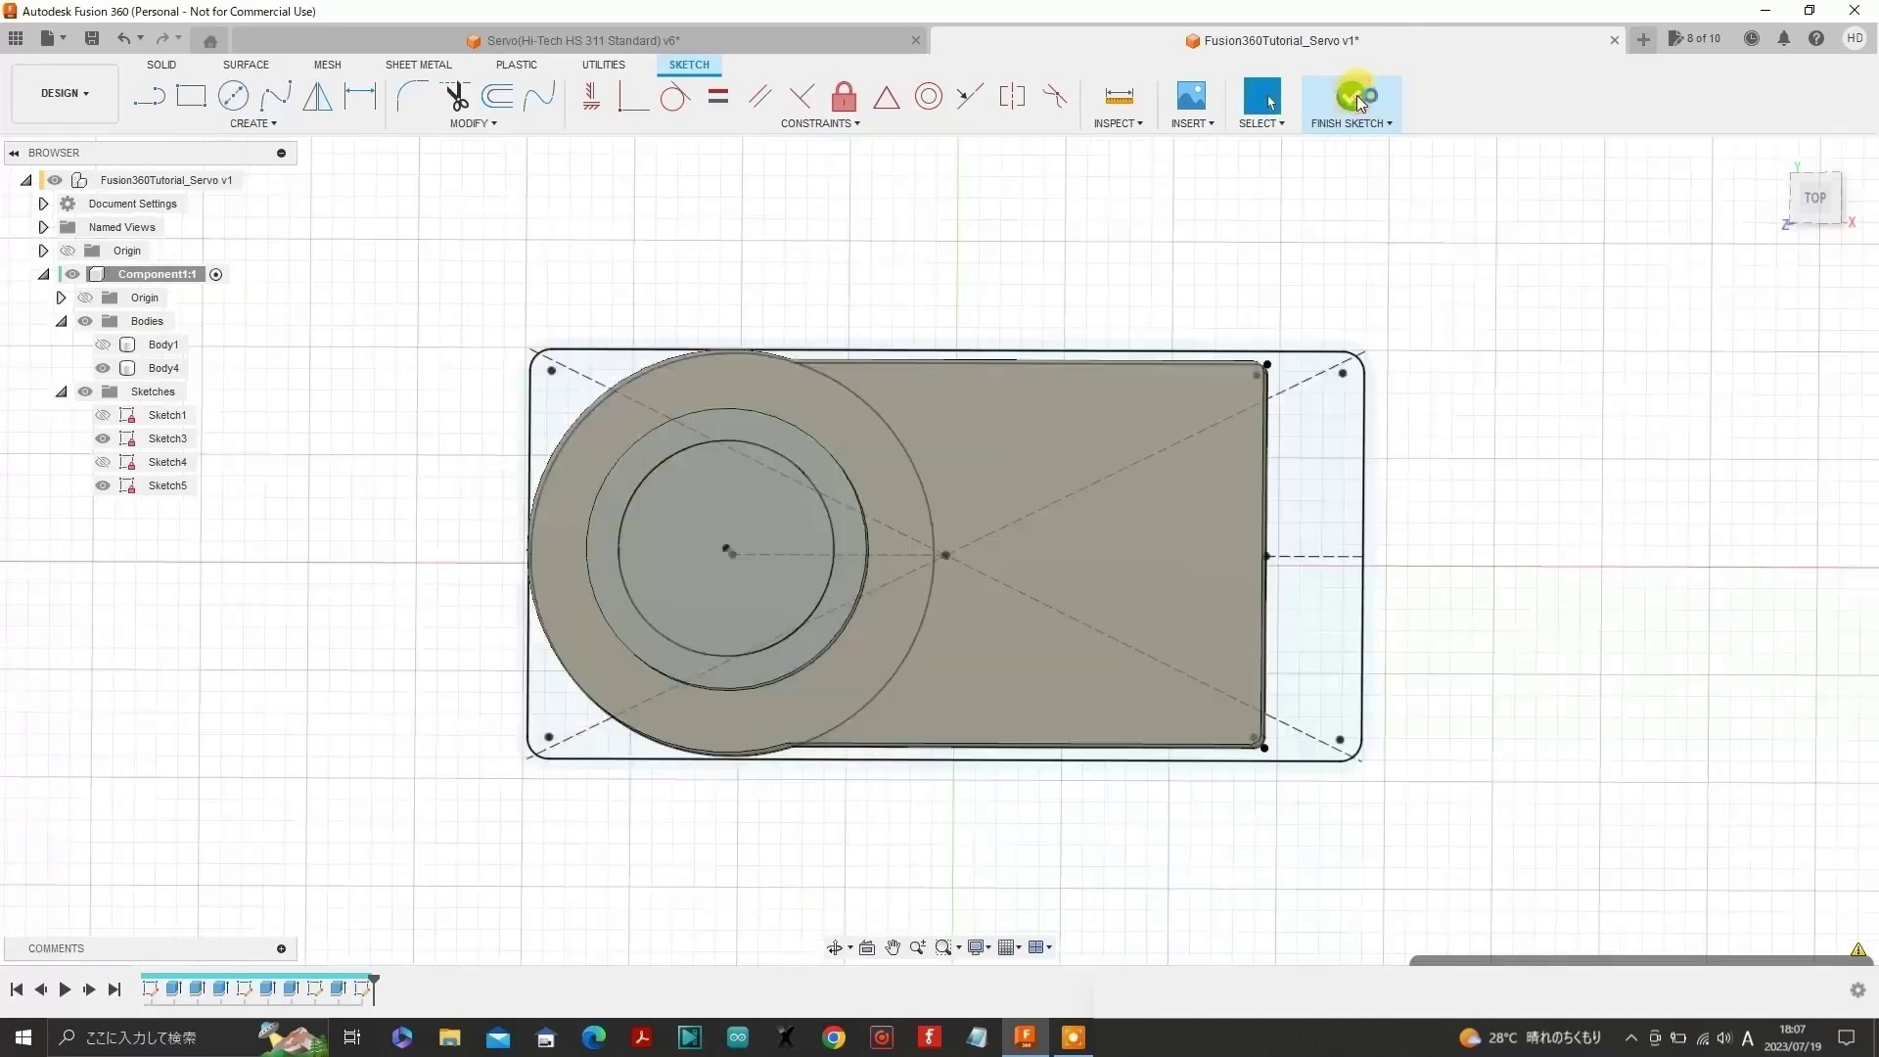
- Show the case body again and extrude the 10 mm circle upward as a second, smaller round boss
{"action": "left_click", "coordinate": [104, 346]}
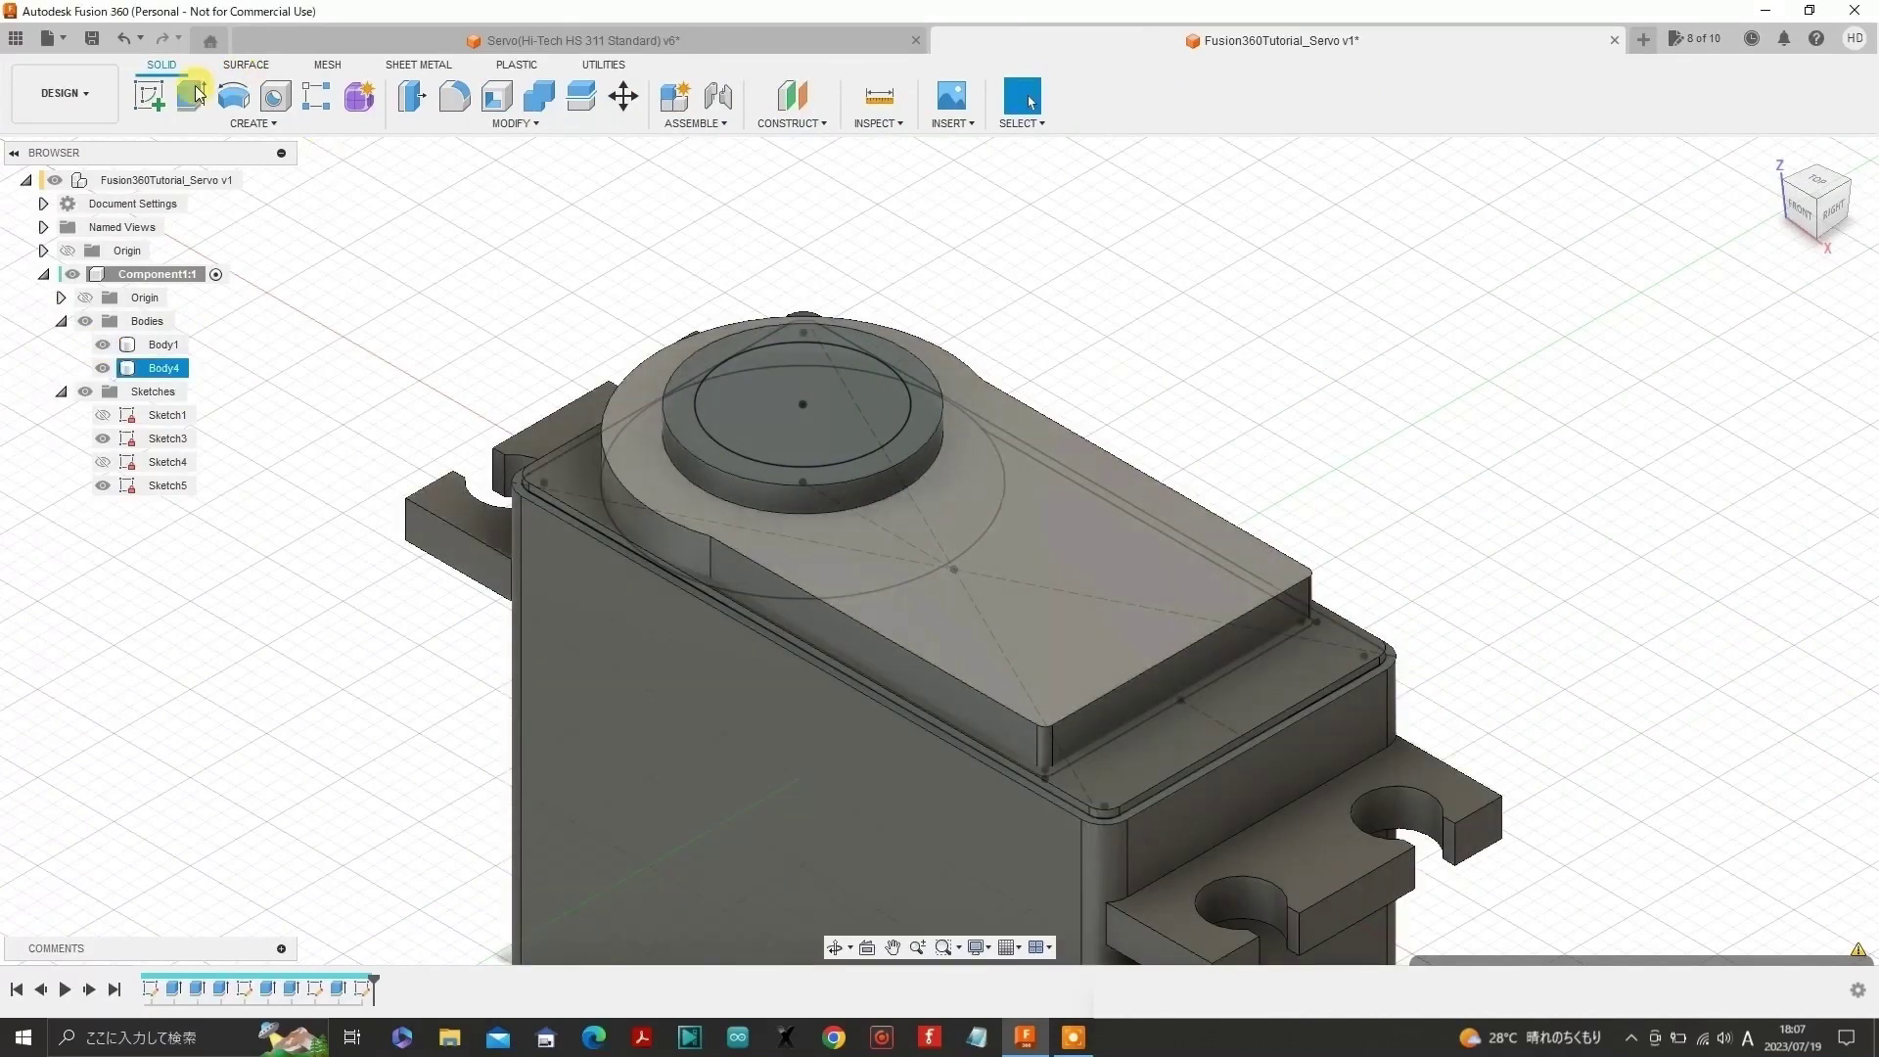
{"action": "key", "text": "e"}
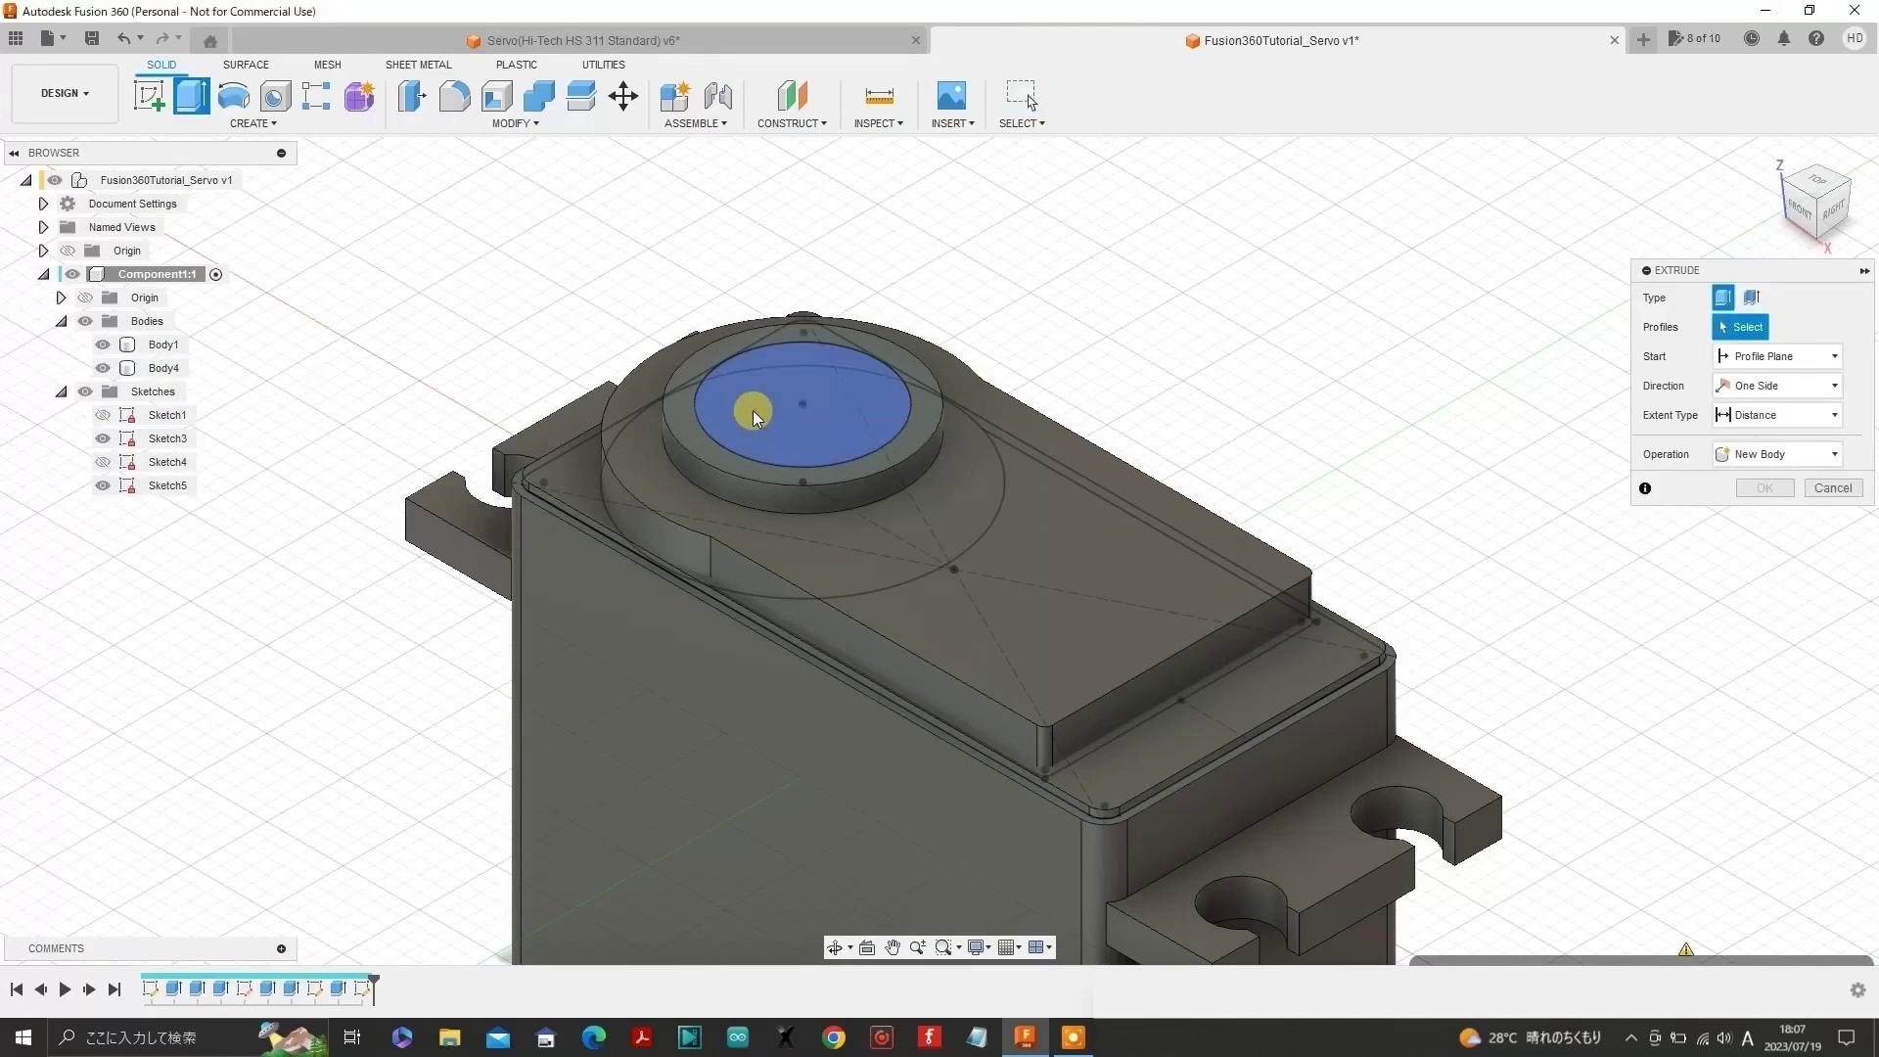
{"action": "left_click", "coordinate": [753, 409]}
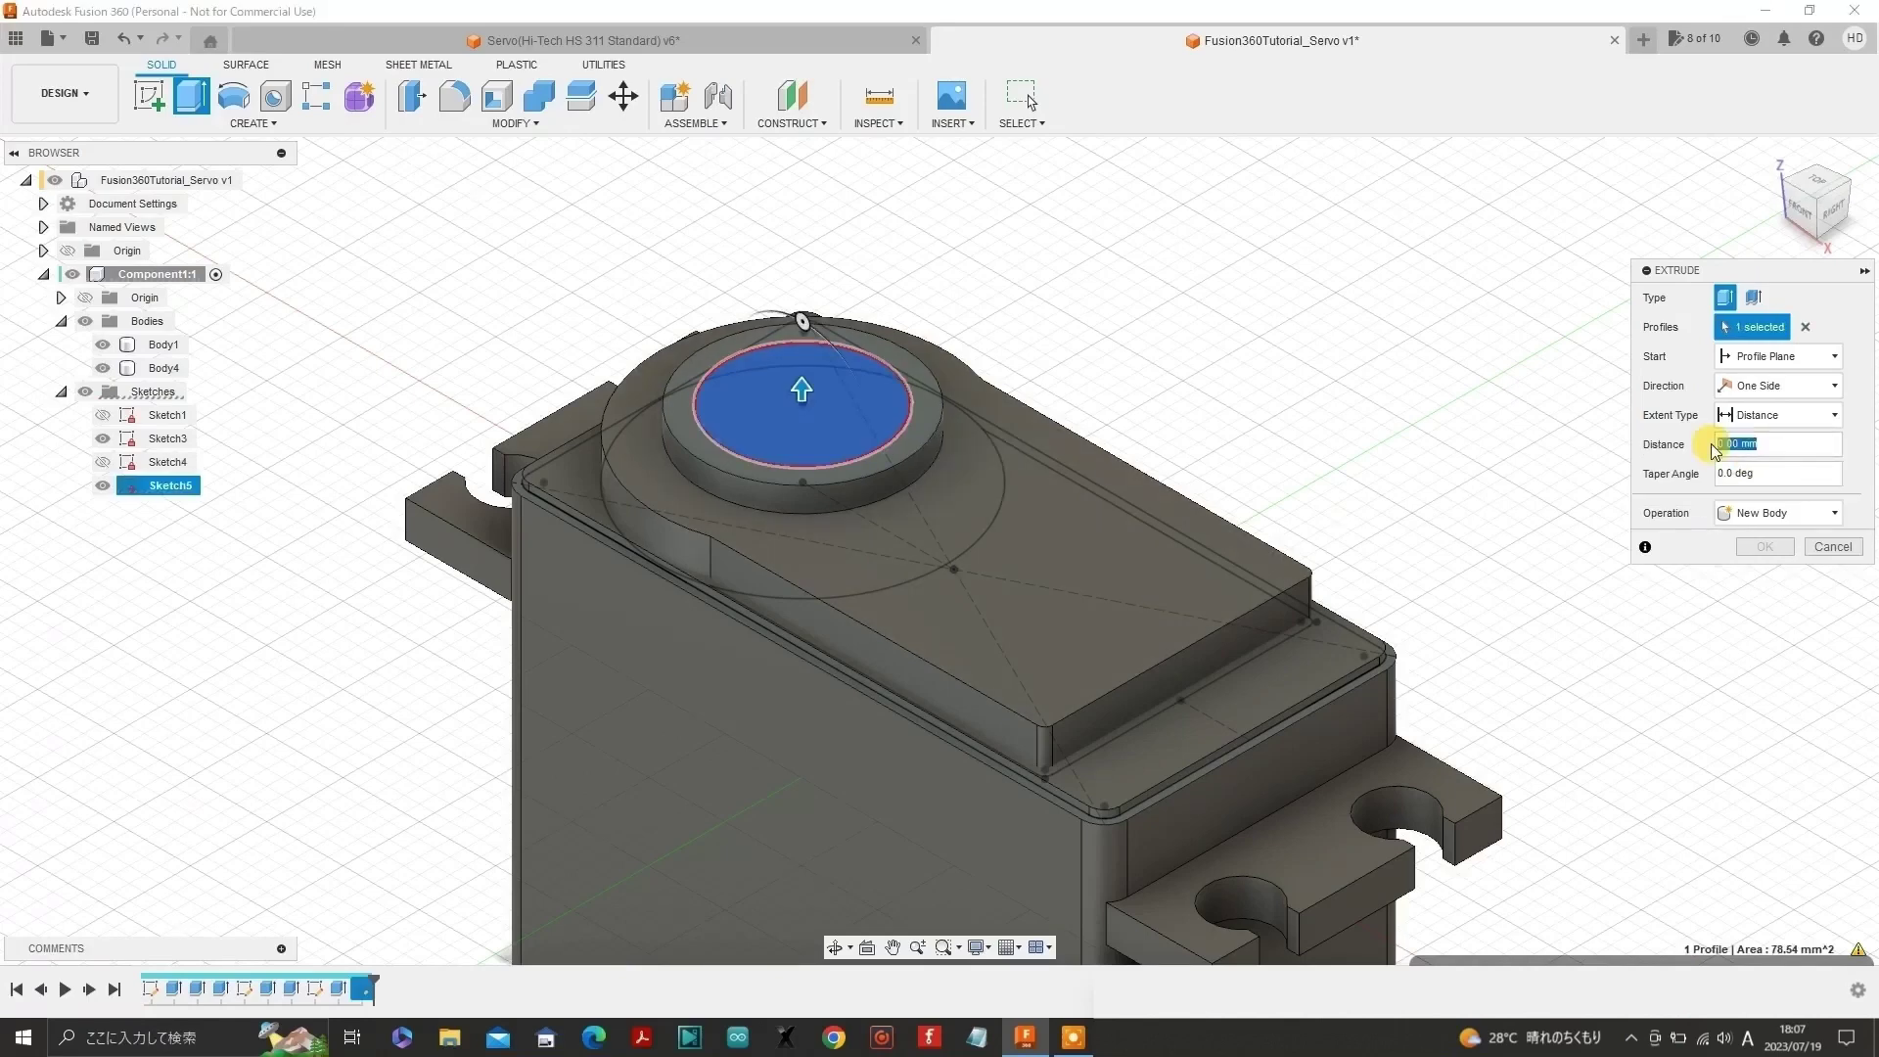
{"action": "key", "text": "Escape"}
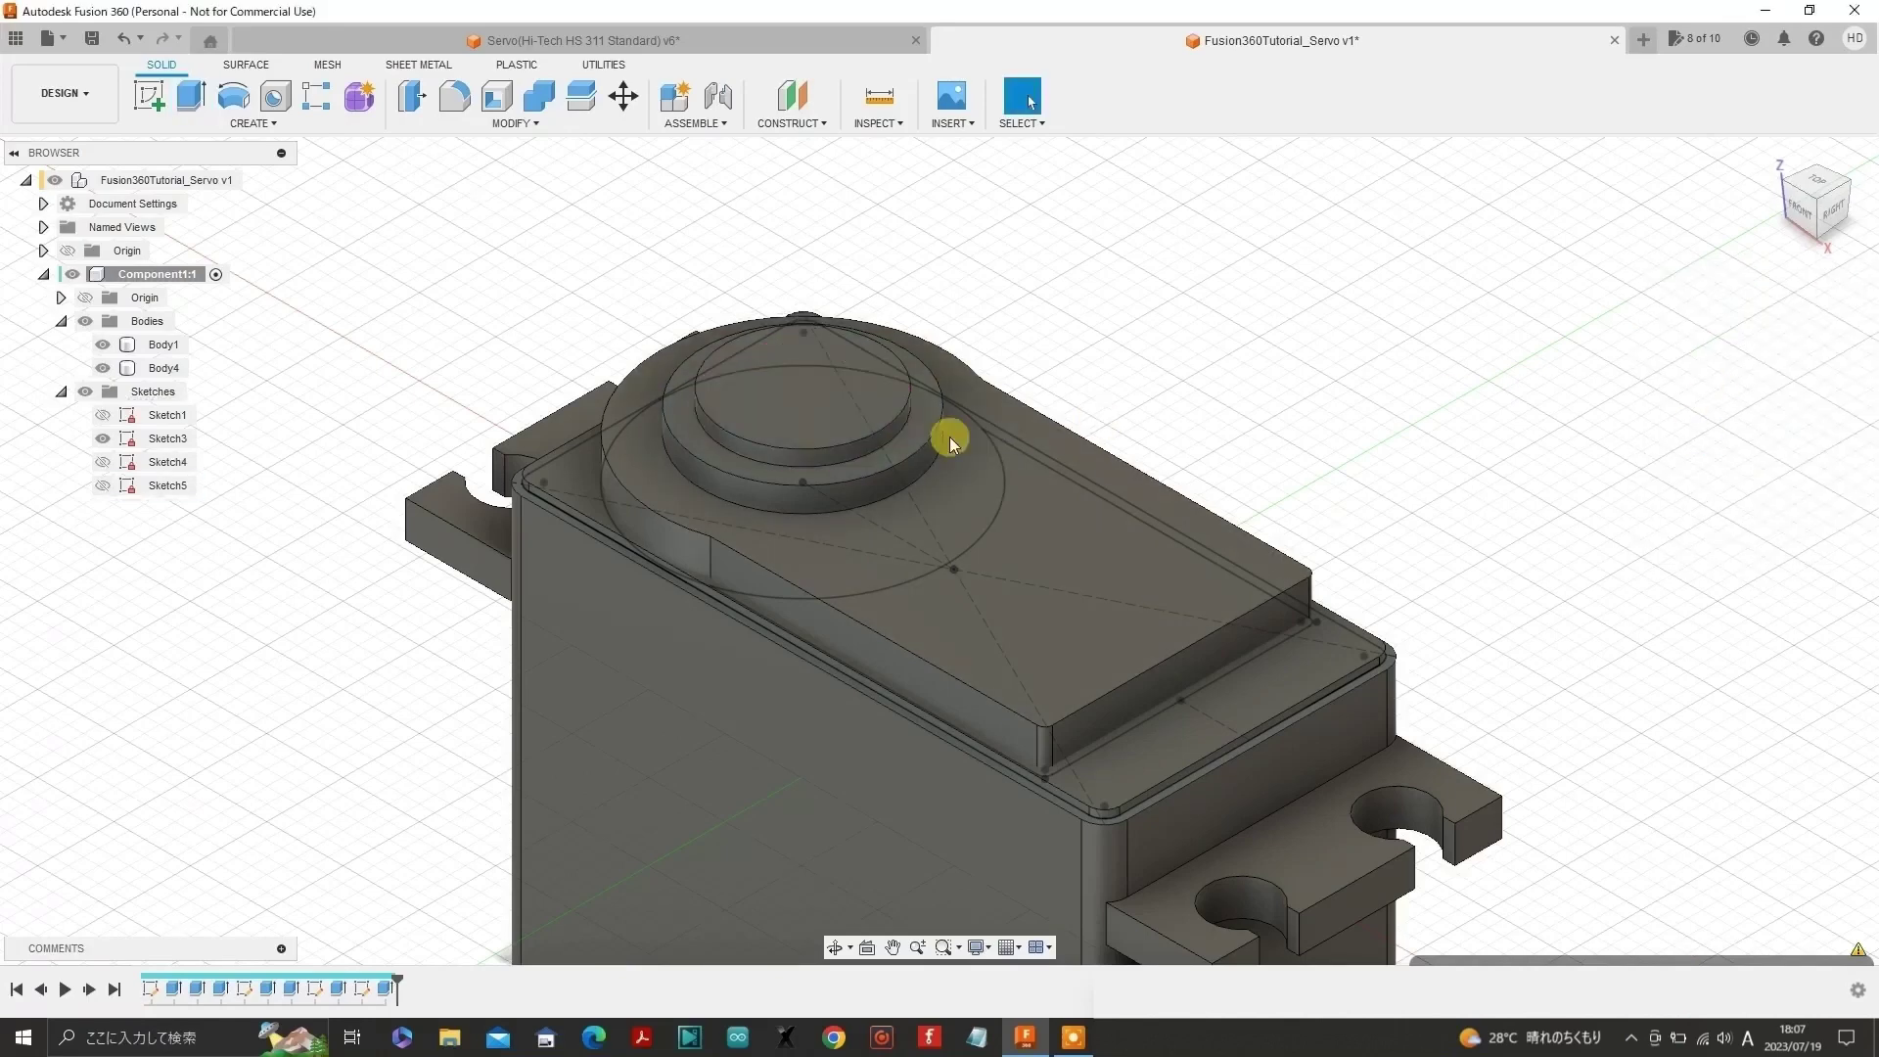
- Select the whole servo model and fillet all of its faces with a constant 0.2 mm radius
{"action": "scroll", "coordinate": [1059, 466], "scroll_direction": "down", "scroll_amount": 5}
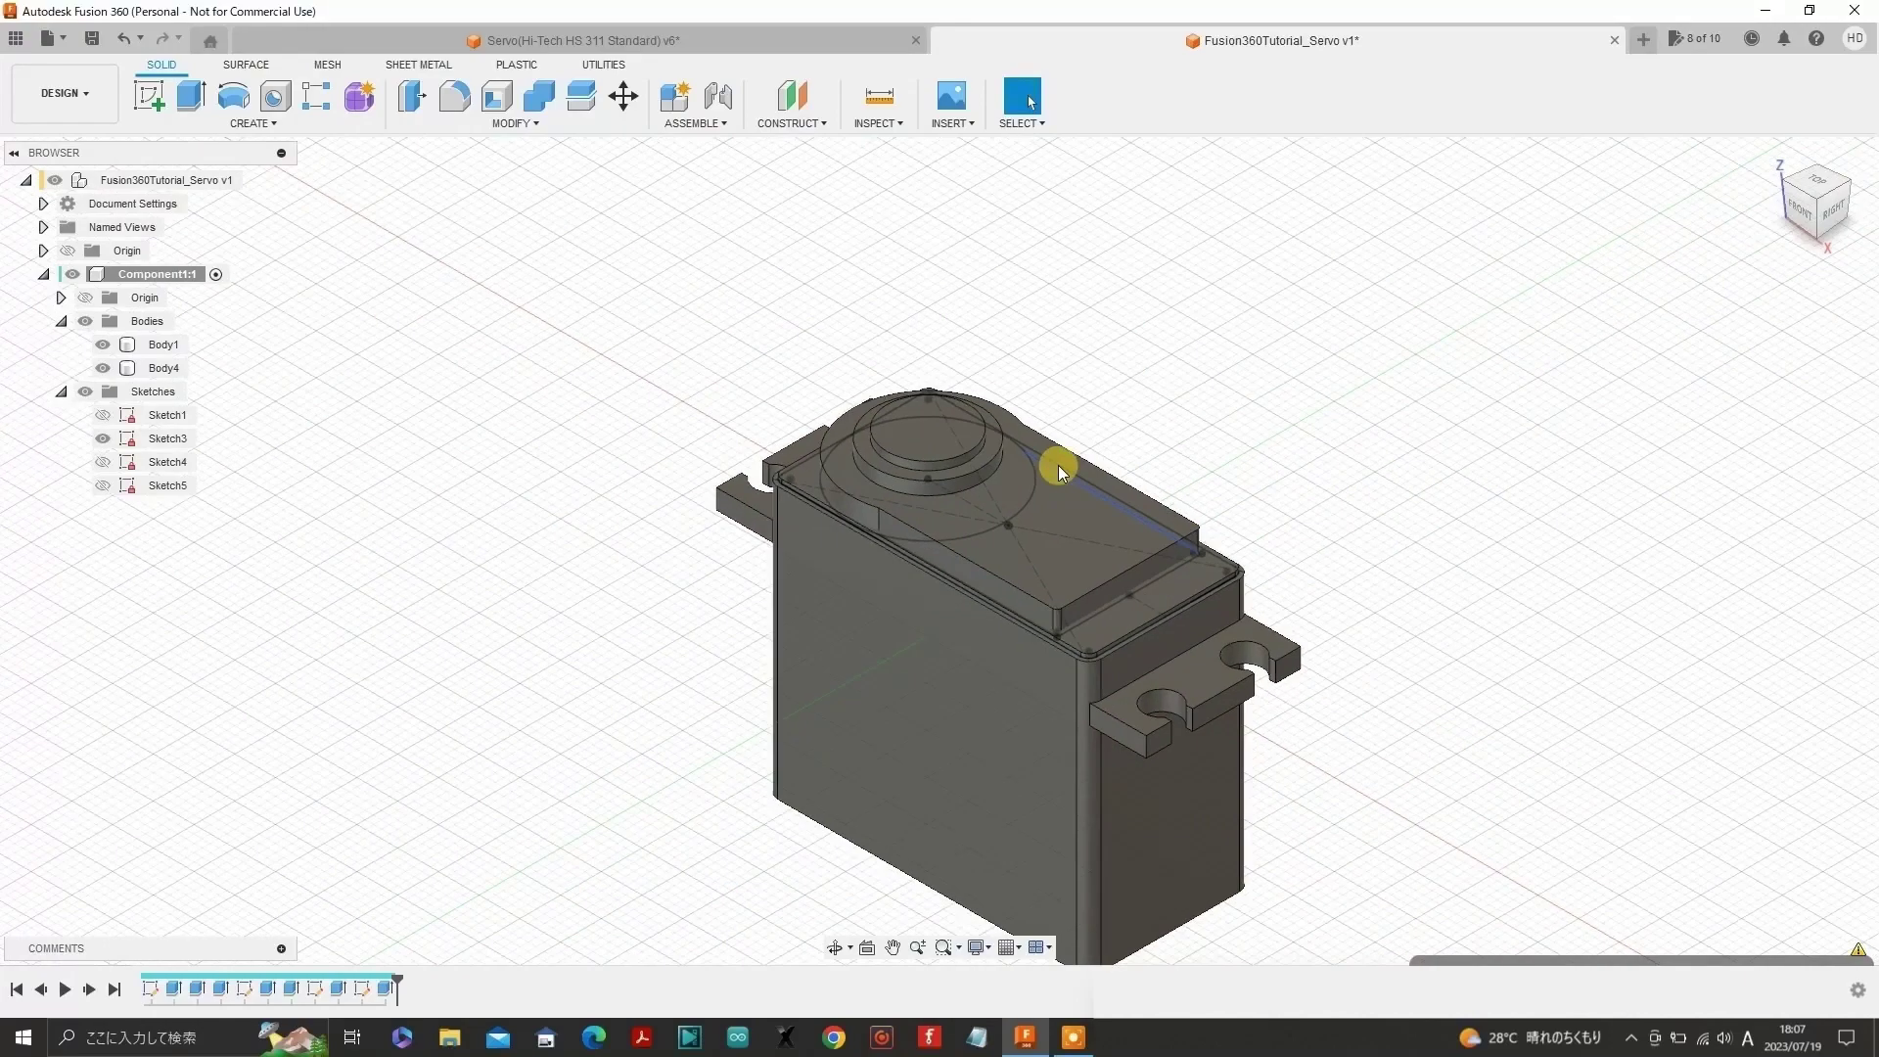
{"action": "left_click", "coordinate": [892, 947]}
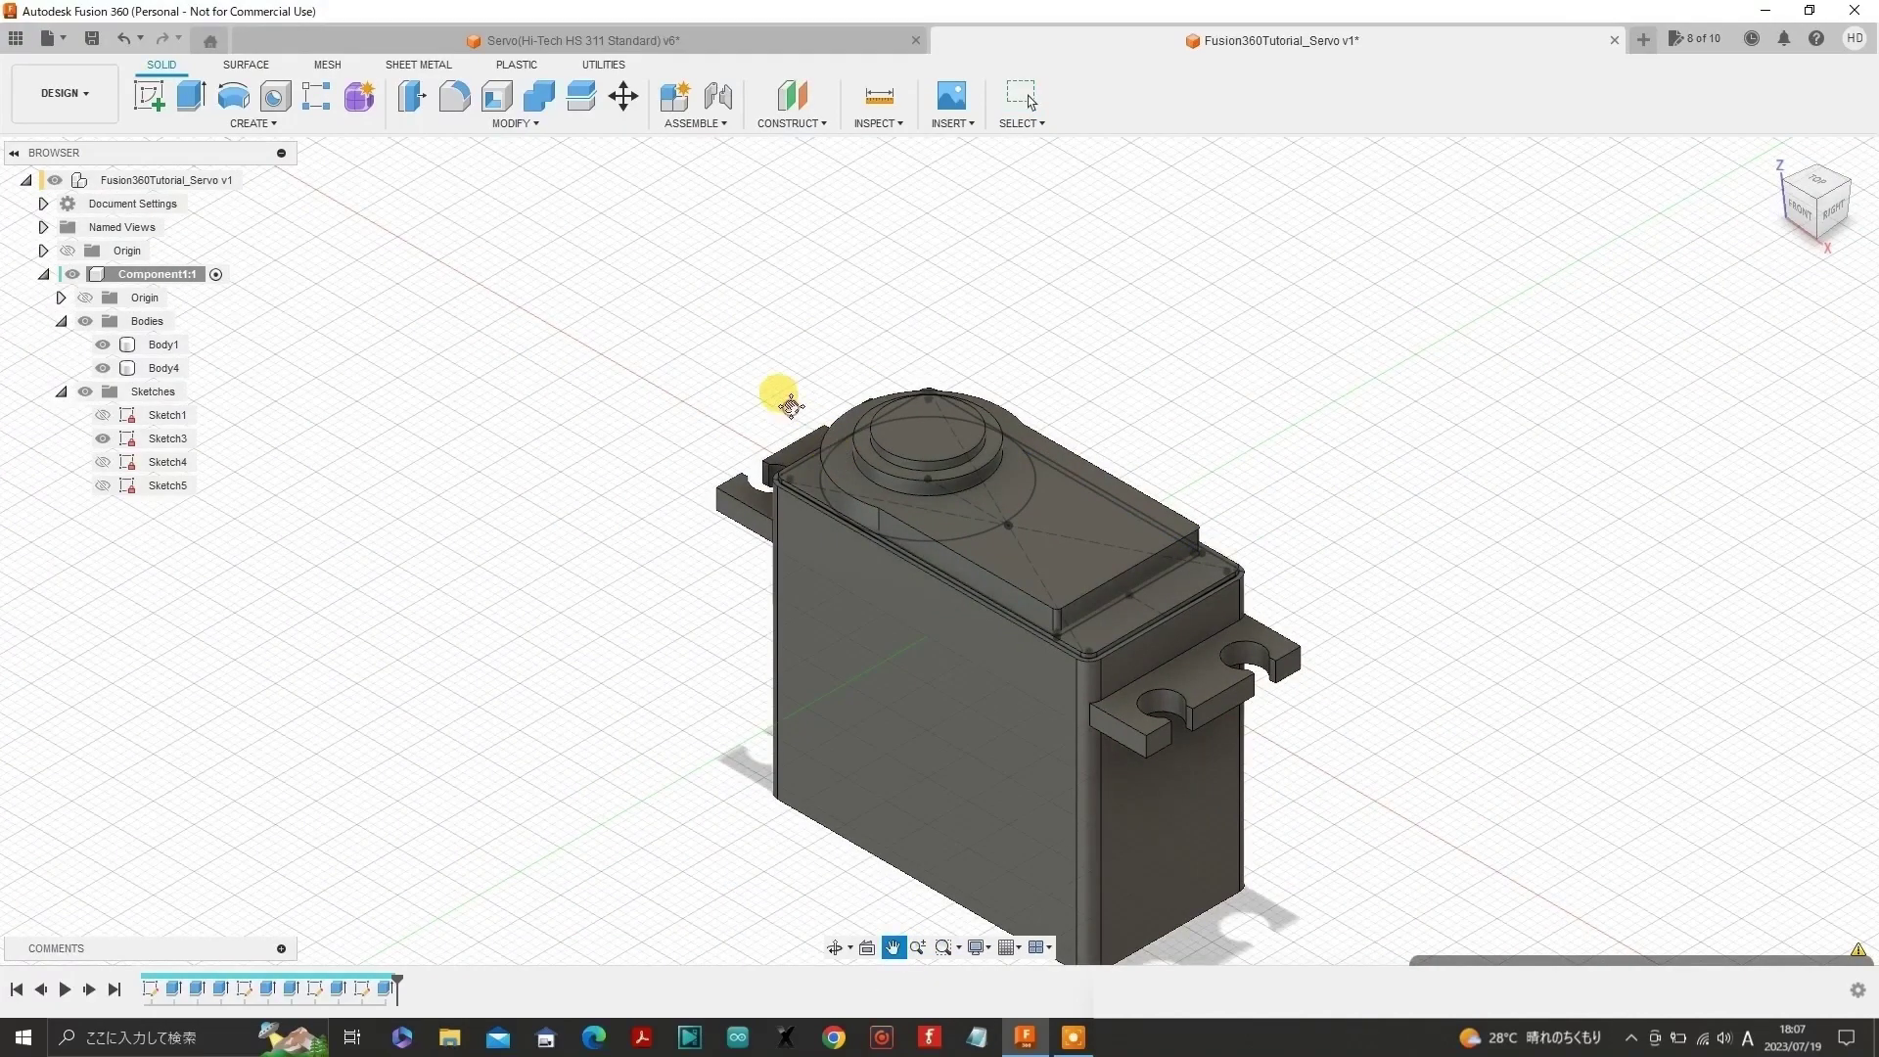
{"action": "left_click_drag", "start_coordinate": [791, 404], "coordinate": [725, 294]}
{"action": "left_click", "coordinate": [1020, 92]}
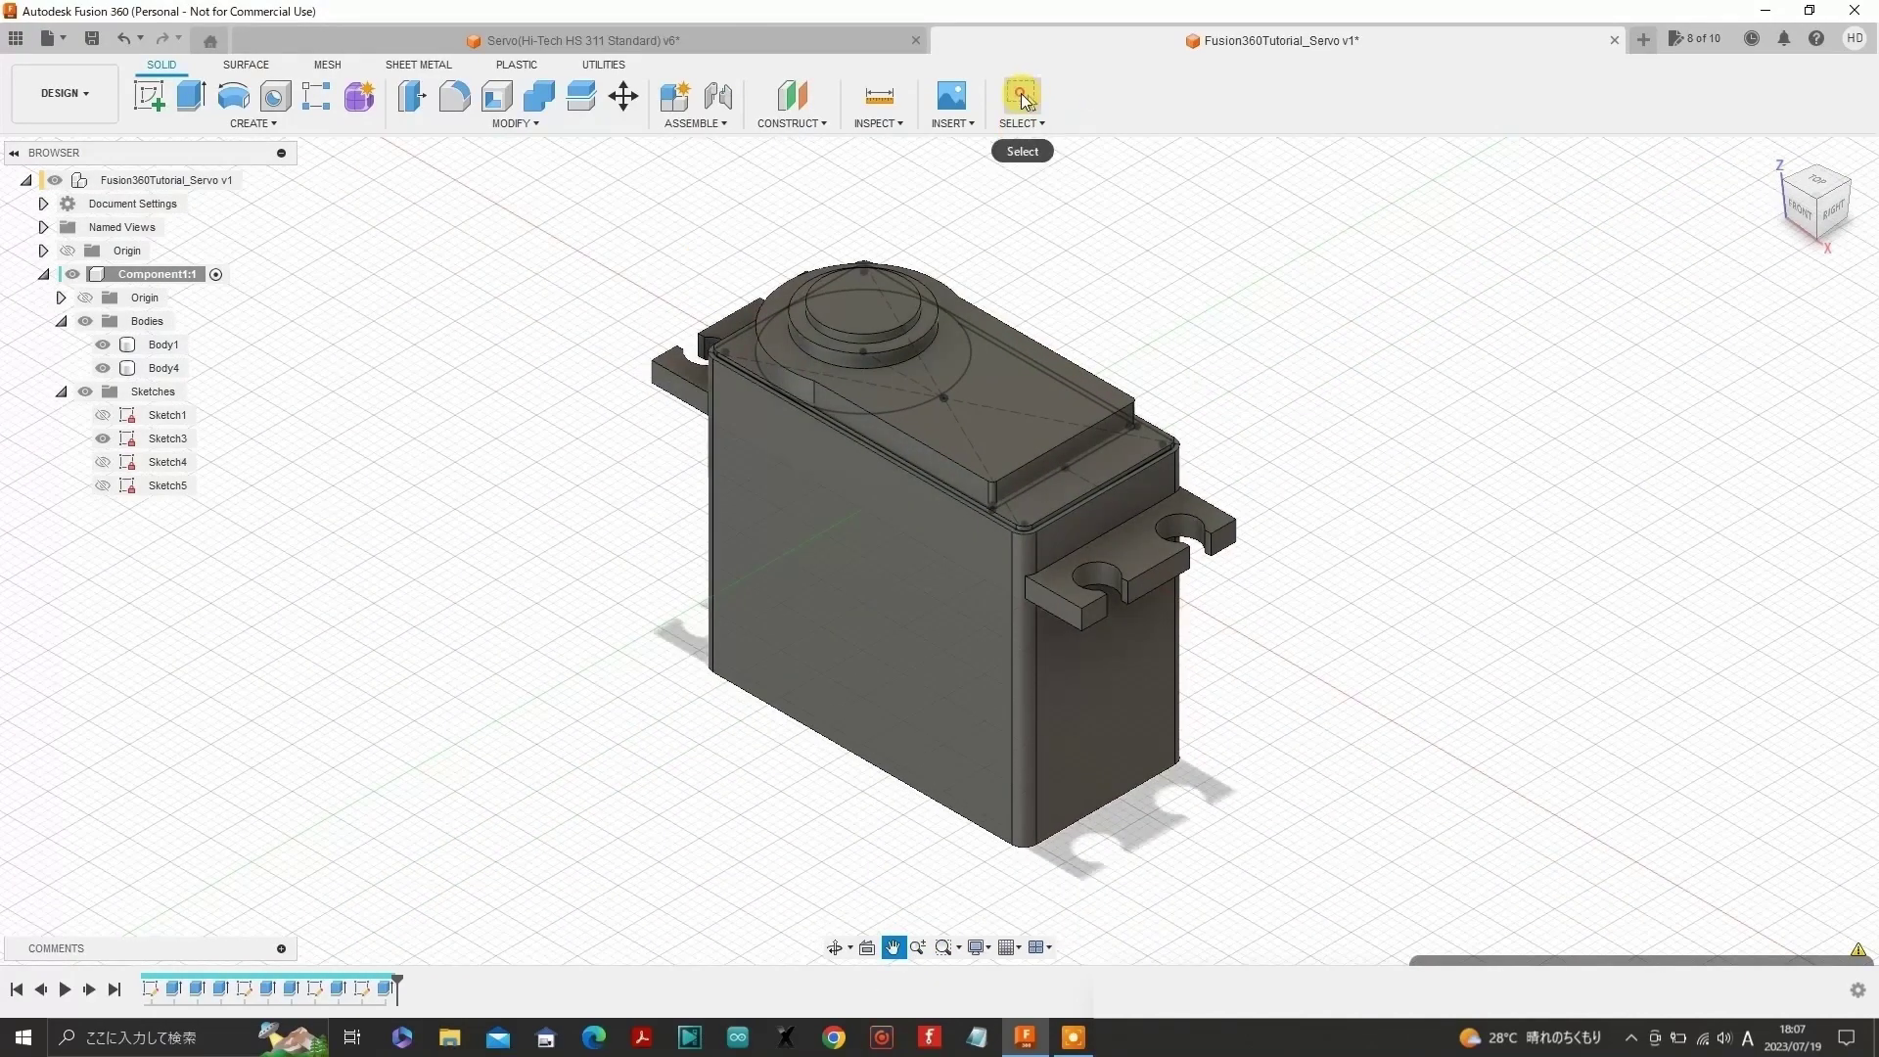
{"action": "left_click", "coordinate": [1020, 92]}
{"action": "mouse_move", "coordinate": [593, 179]}
{"action": "left_mouse_down"}
{"action": "mouse_move", "coordinate": [721, 460]}
{"action": "mouse_move", "coordinate": [908, 684]}
{"action": "mouse_move", "coordinate": [1157, 879]}
{"action": "mouse_move", "coordinate": [1346, 948]}
{"action": "mouse_move", "coordinate": [1351, 895]}
{"action": "left_mouse_up"}
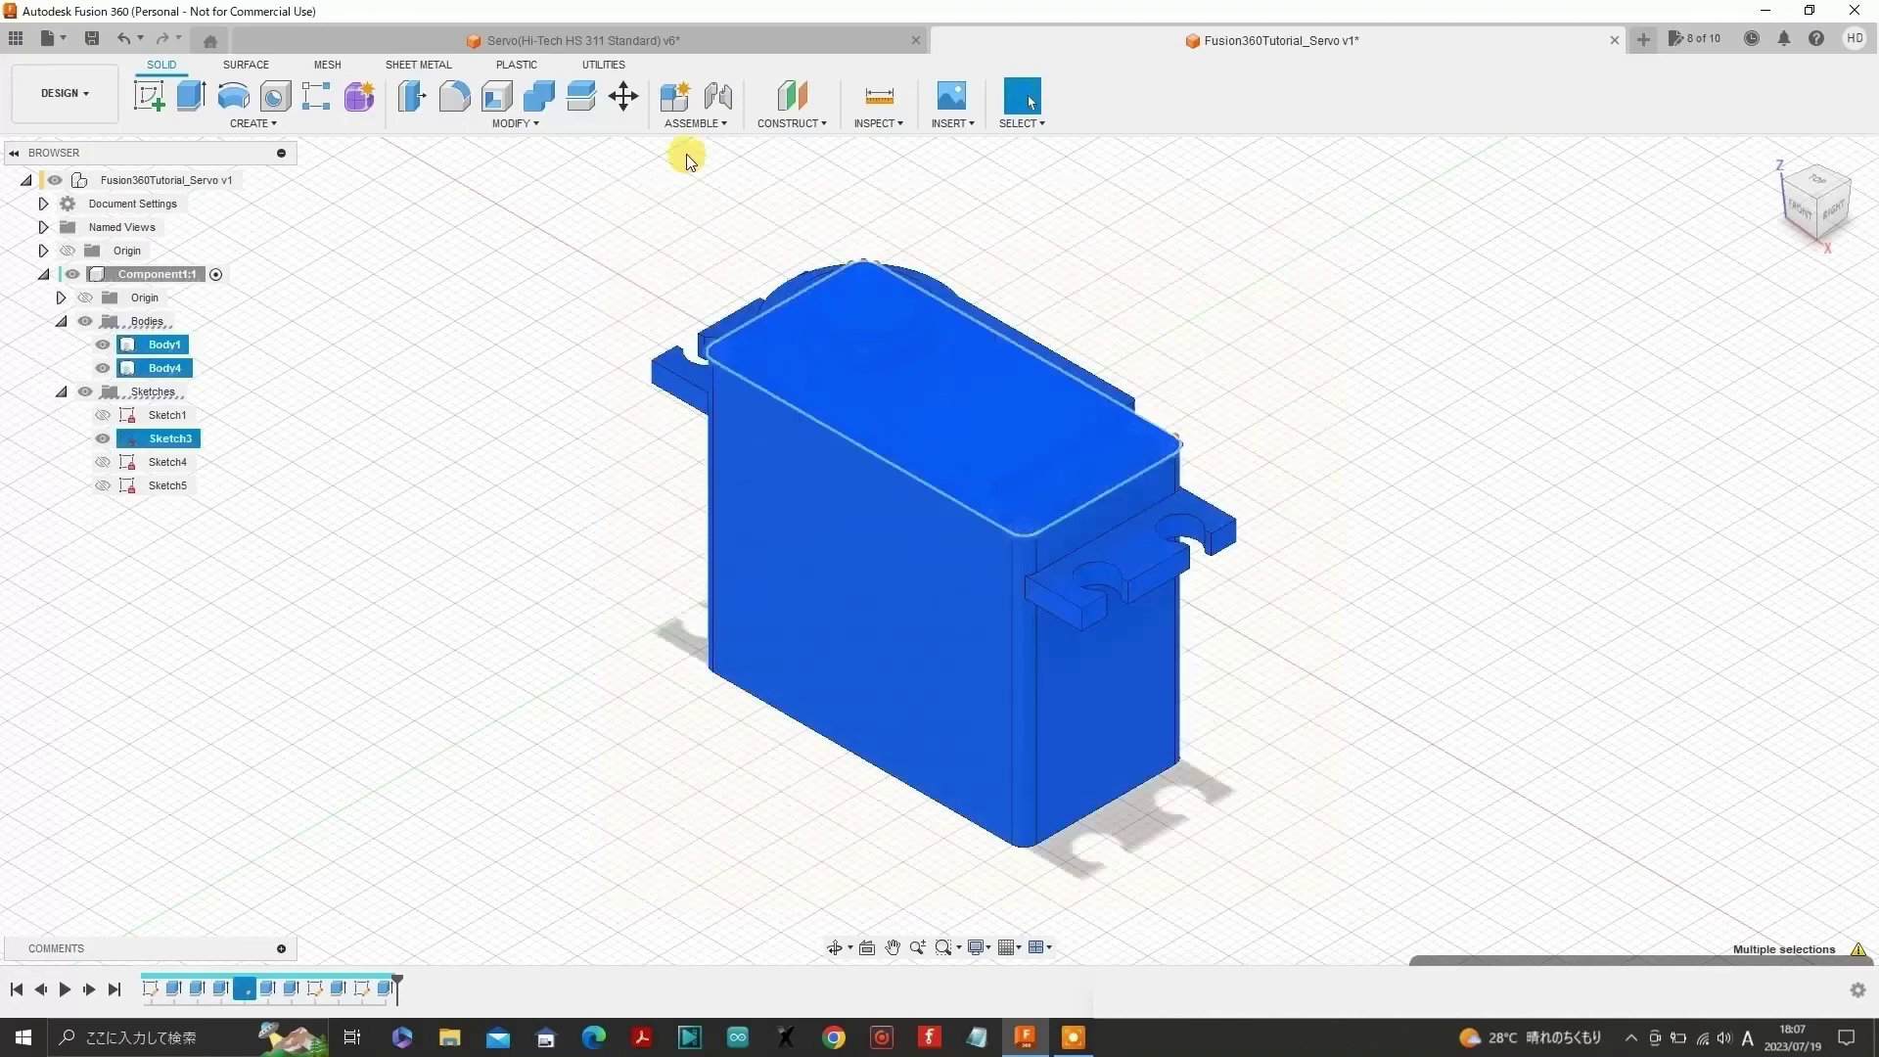
{"action": "left_click", "coordinate": [448, 98]}
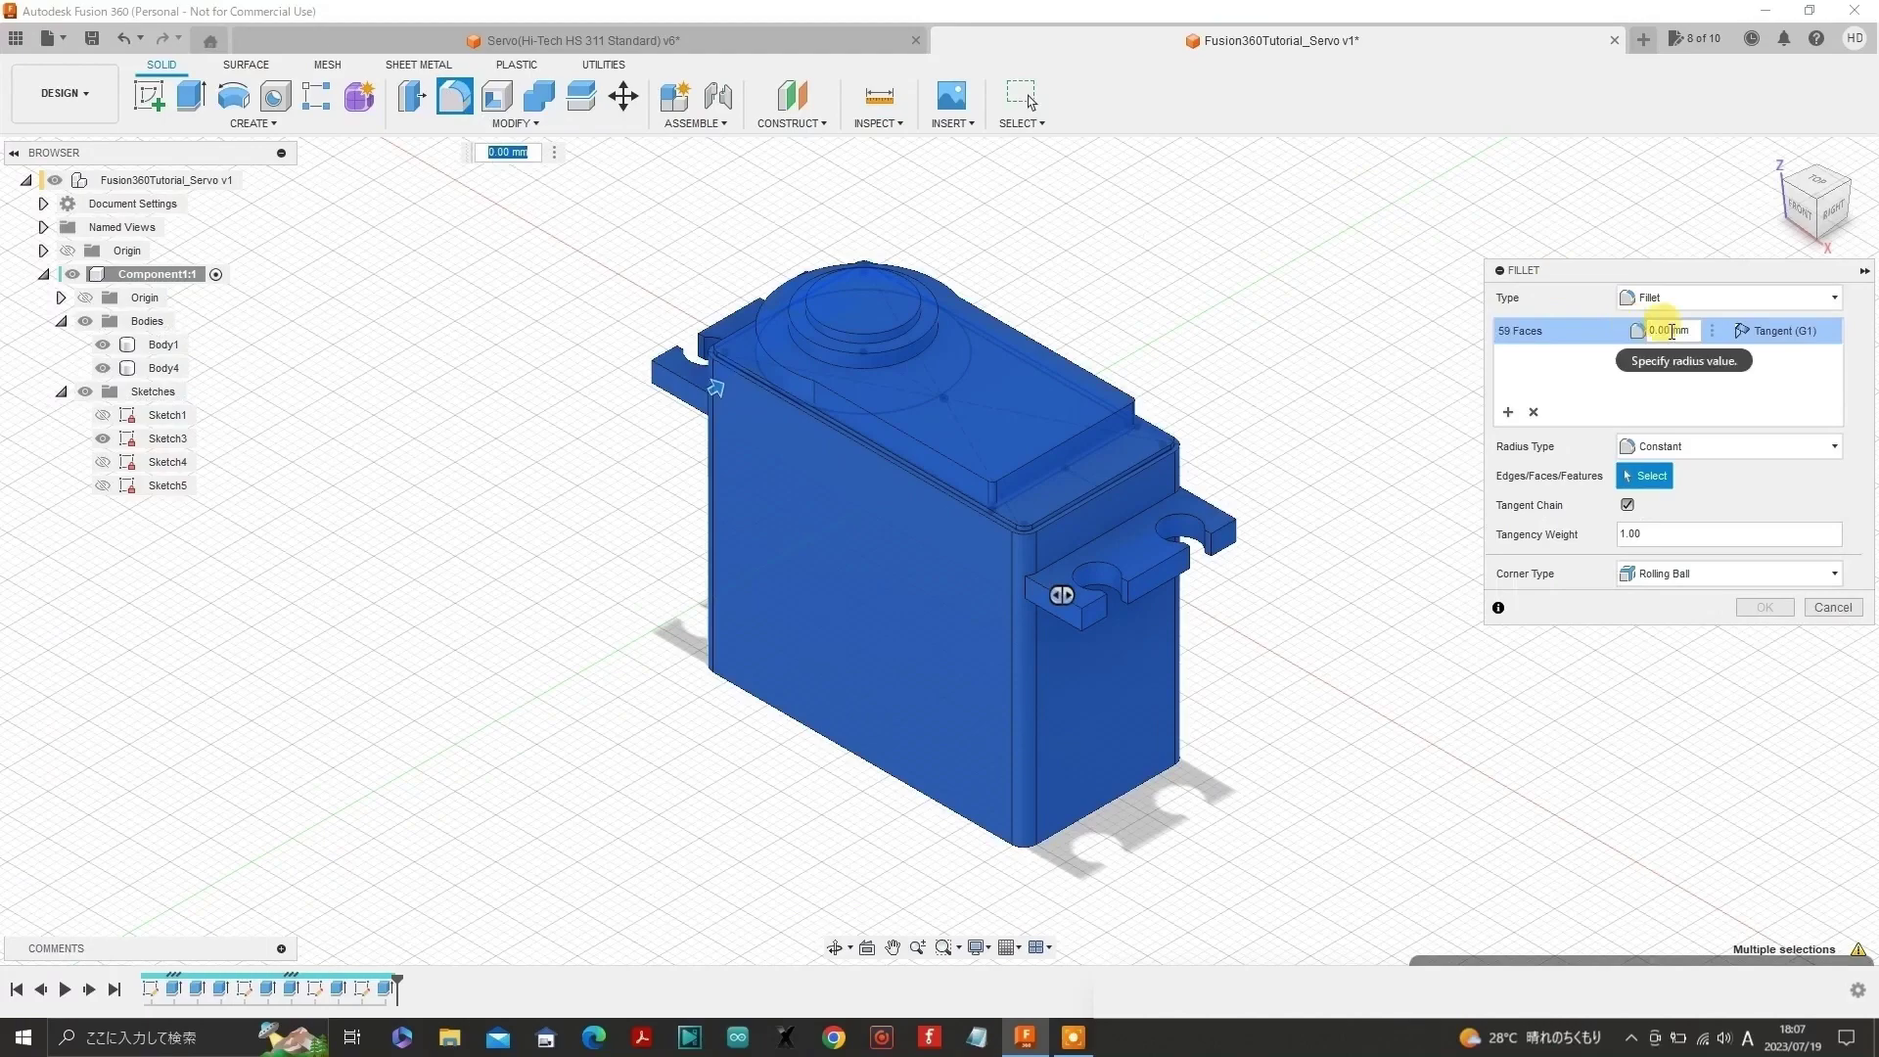
{"action": "left_click", "coordinate": [1668, 326]}
{"action": "key", "text": "BackSpace"}
{"action": "key", "text": "BackSpace"}
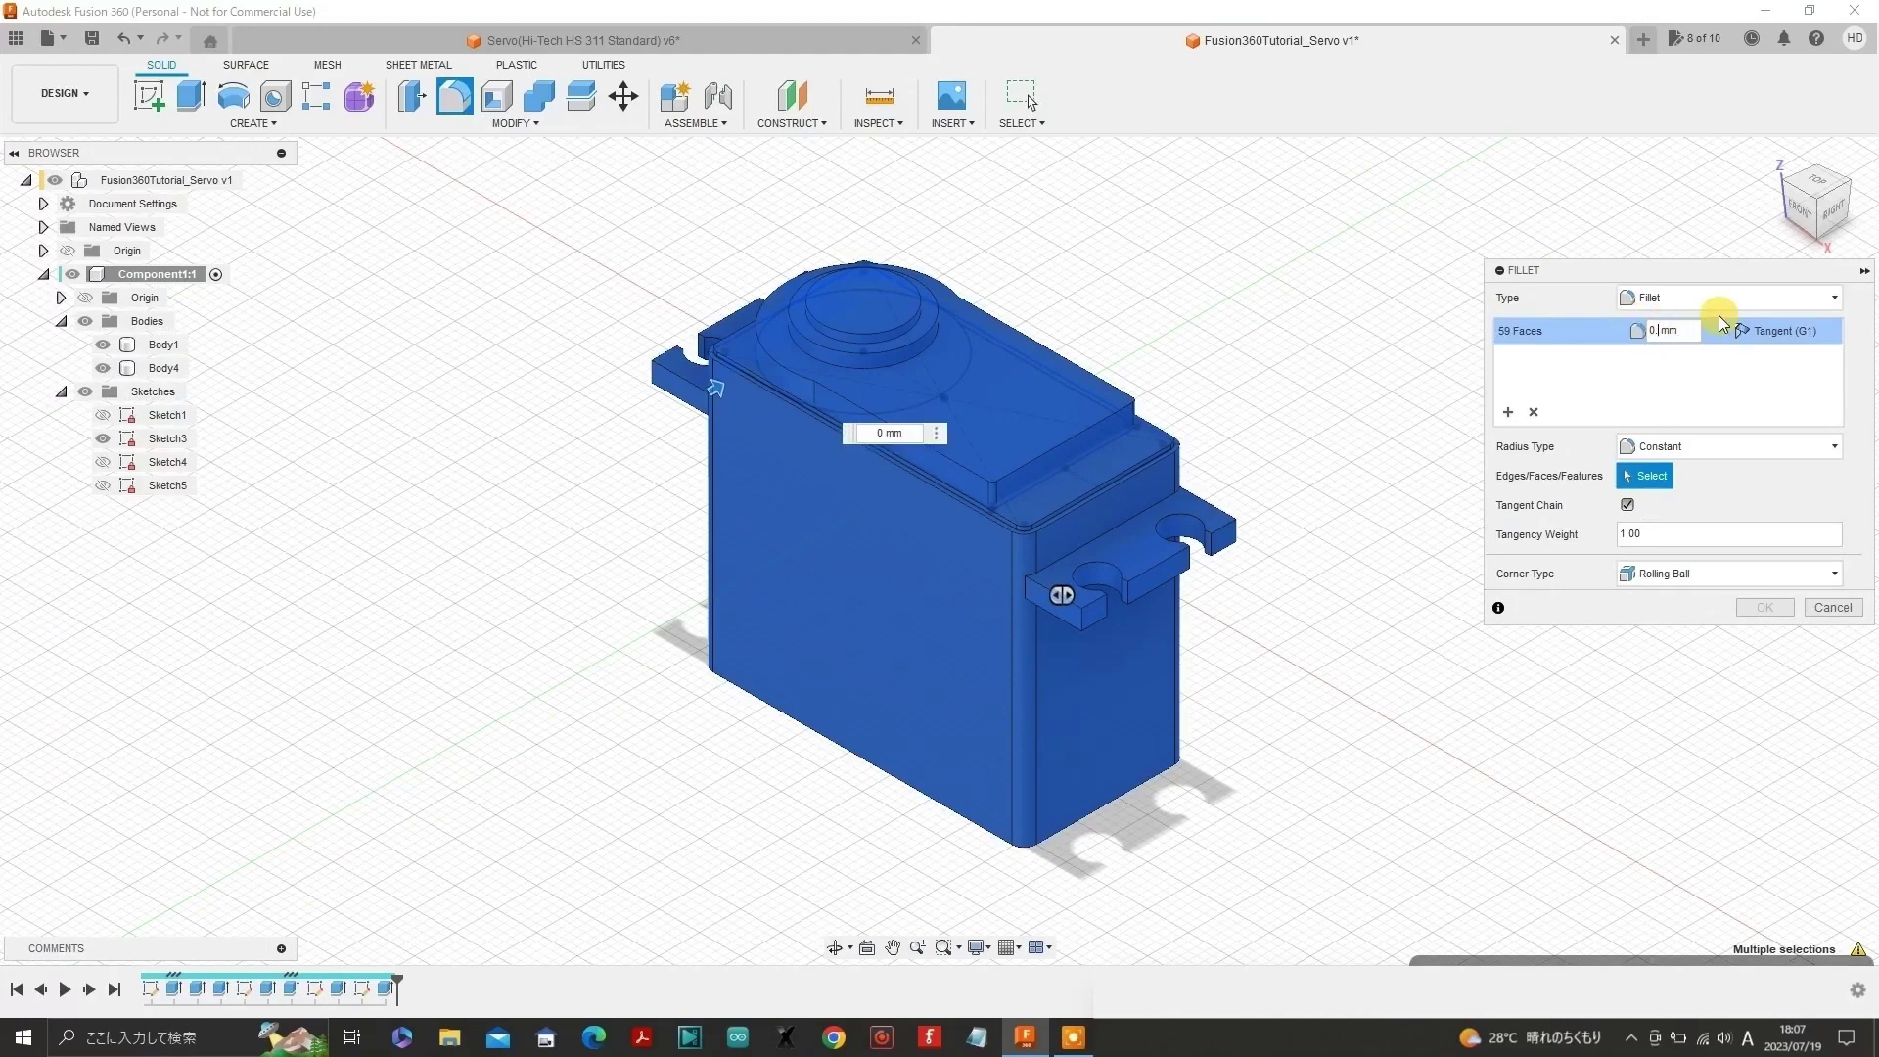
{"action": "type", "text": "2"}
{"action": "key", "text": "Return"}
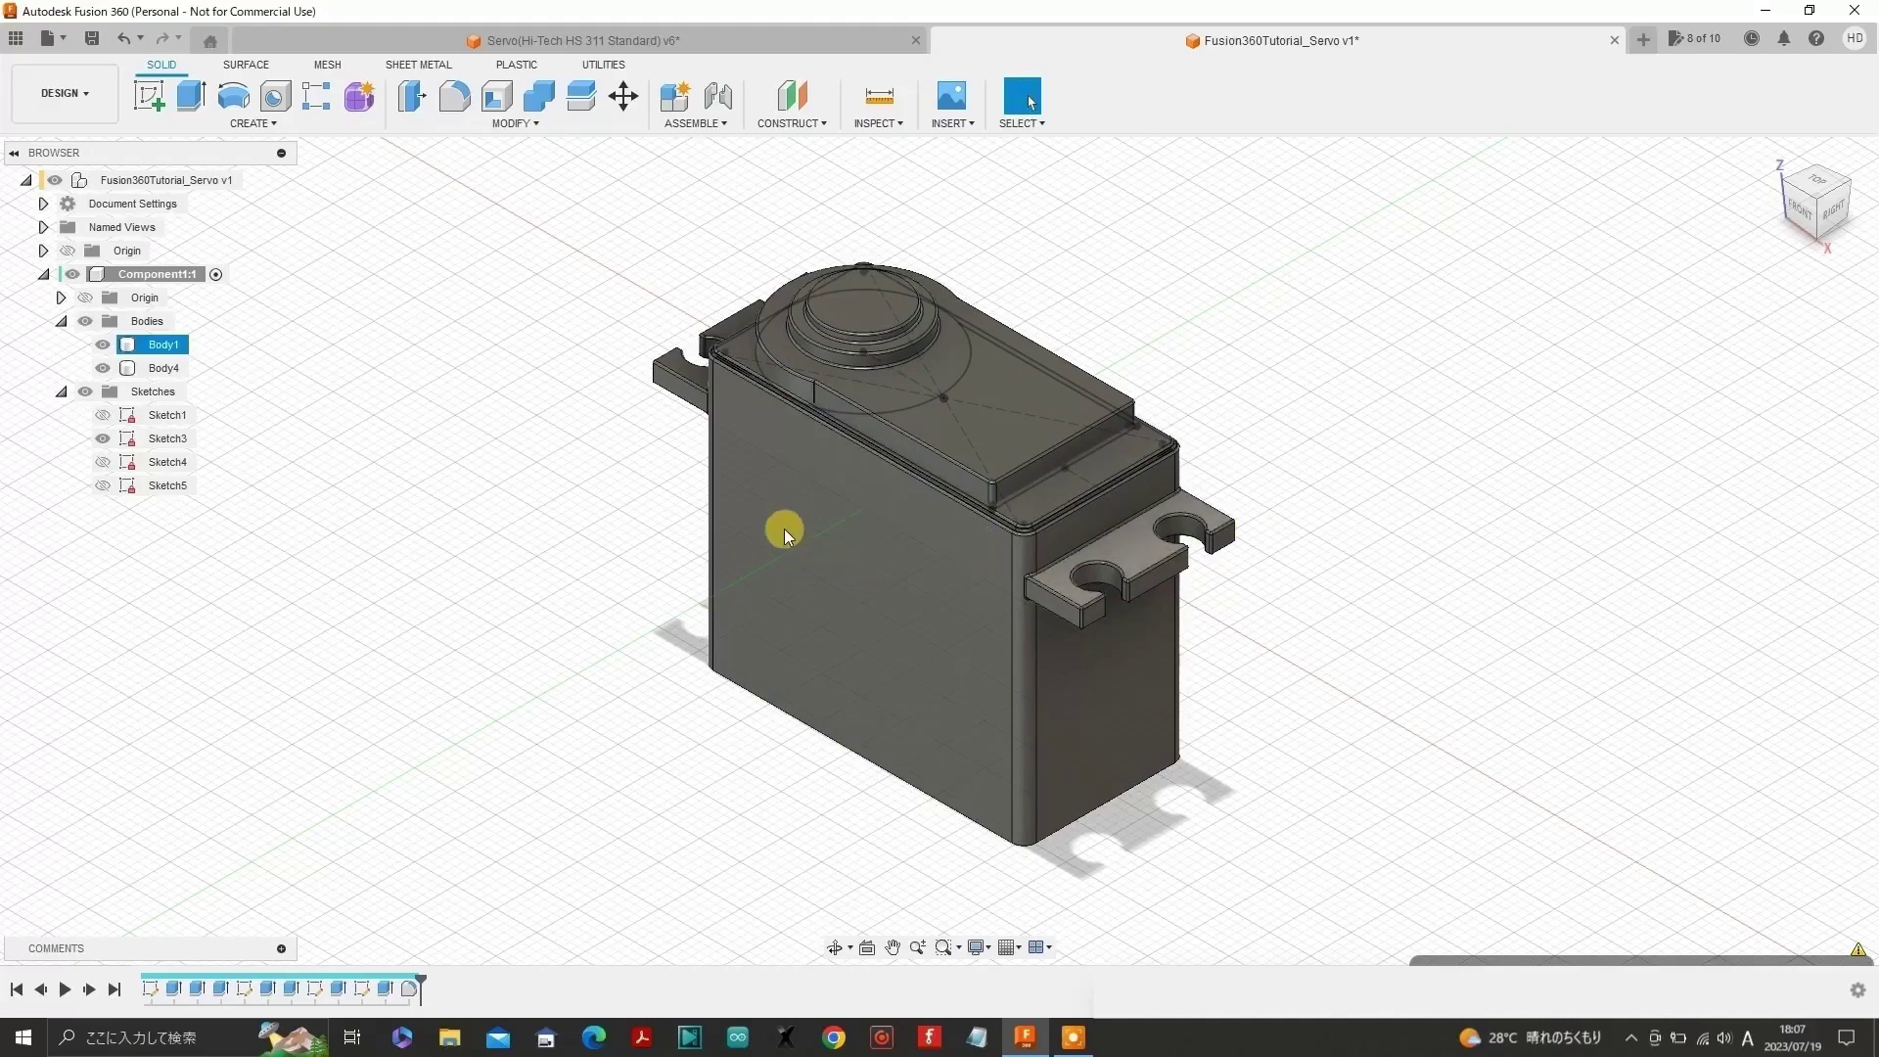
- Shift the servo component slightly in the workspace and hide Sketch3
{"action": "left_click_drag", "start_coordinate": [861, 715], "coordinate": [906, 972]}
{"action": "left_click", "coordinate": [834, 945]}
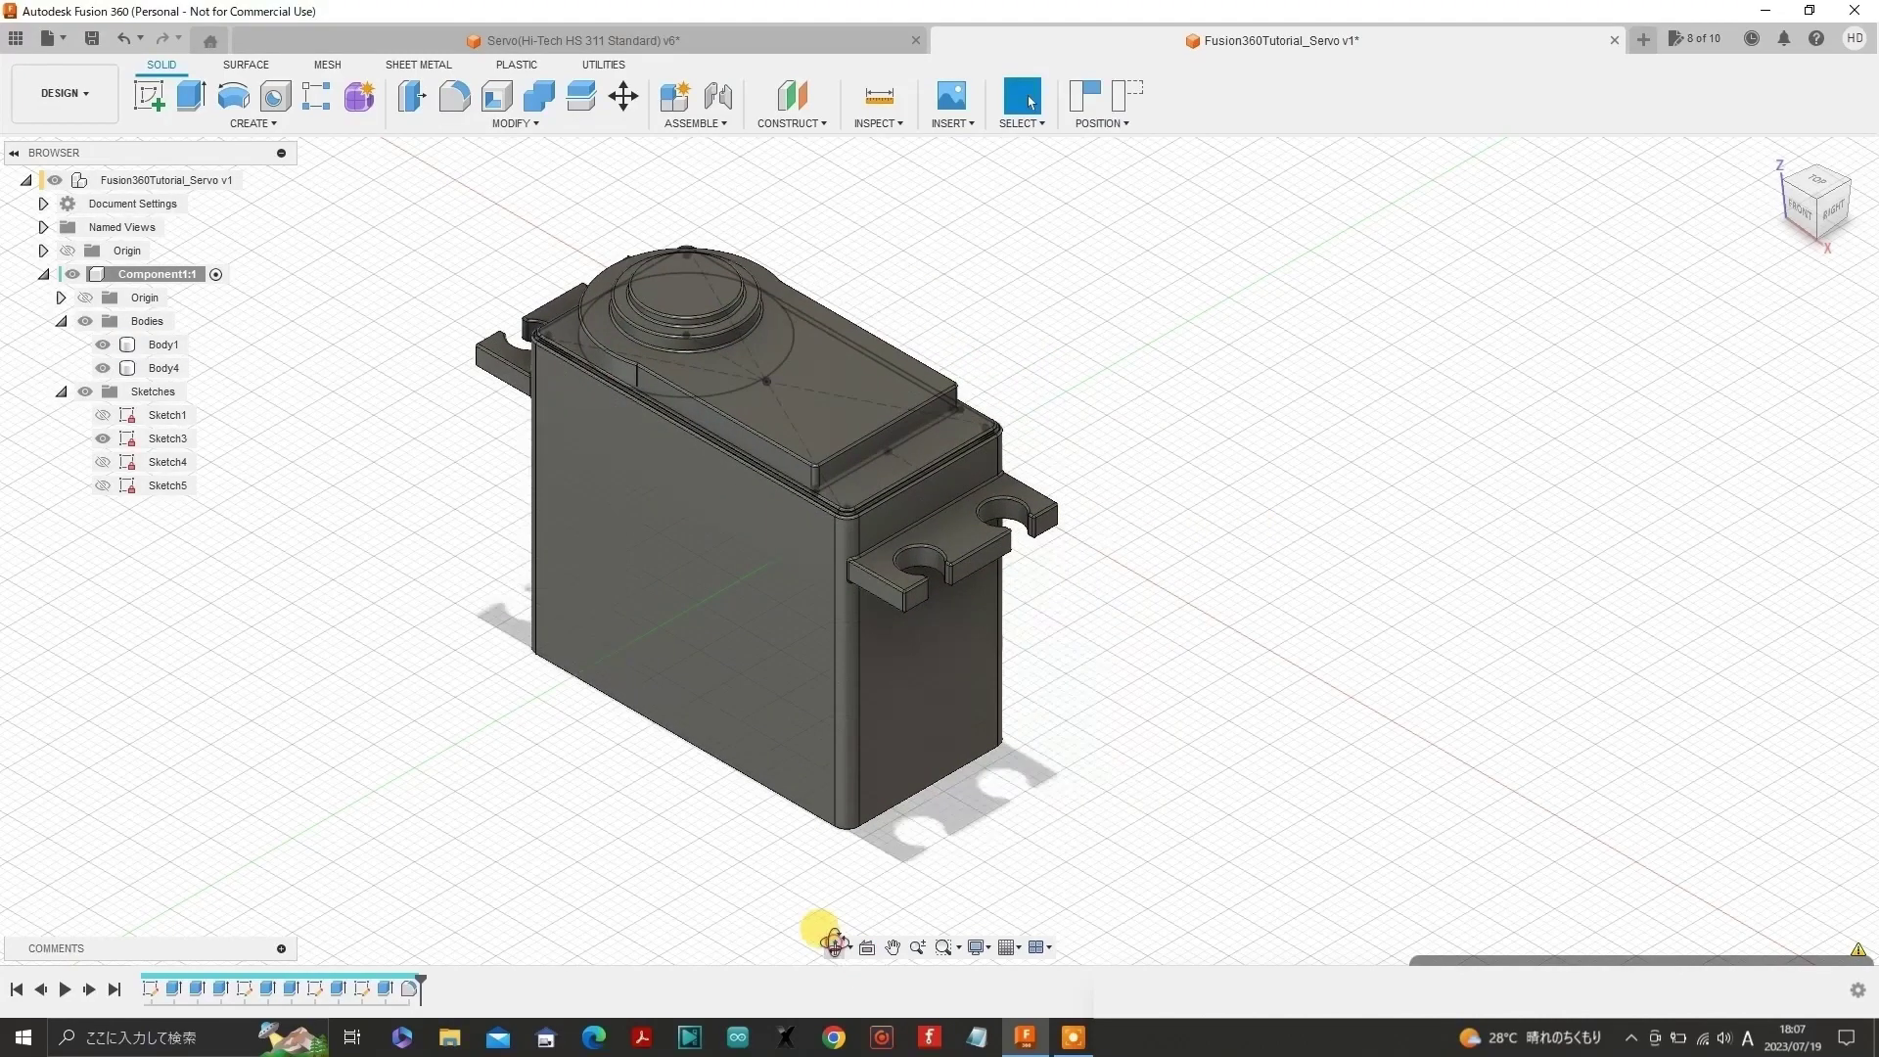
{"action": "left_click_drag", "start_coordinate": [1187, 525], "coordinate": [1308, 537]}
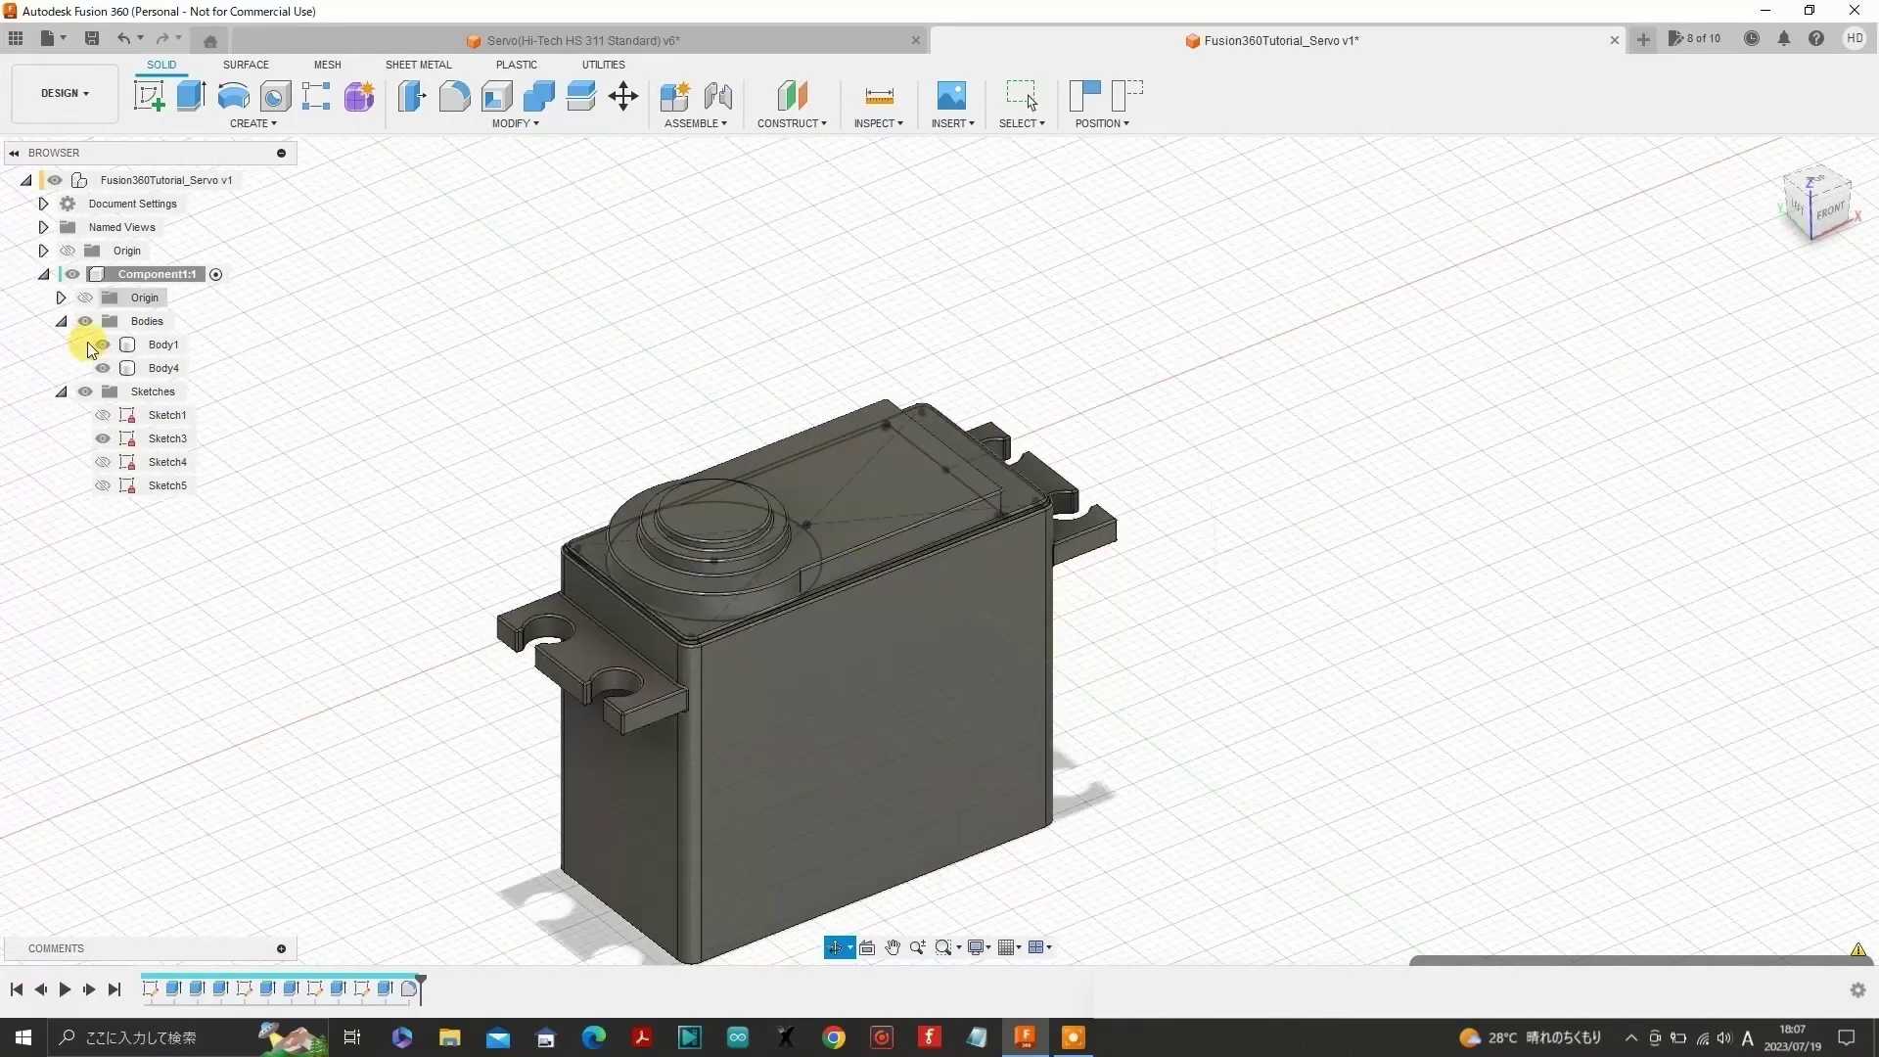
{"action": "left_click", "coordinate": [102, 438]}
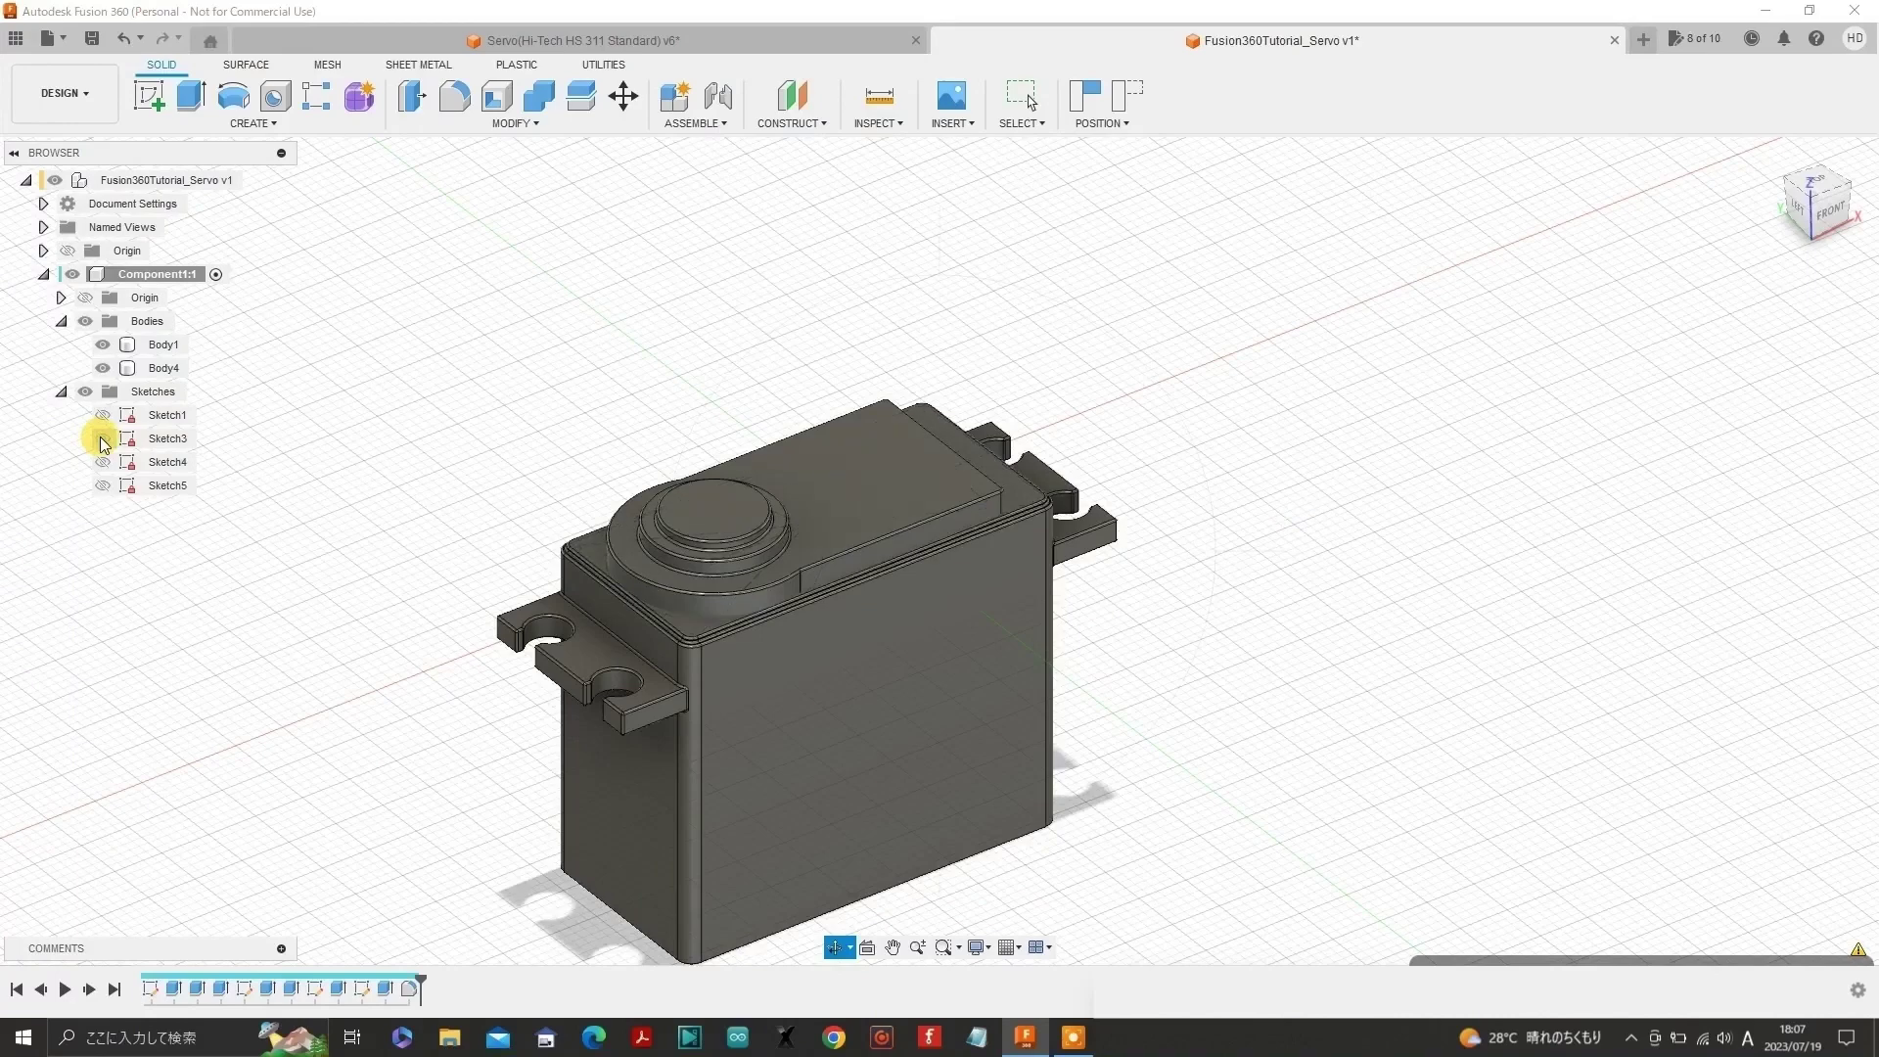
{"action": "key", "text": "Escape"}
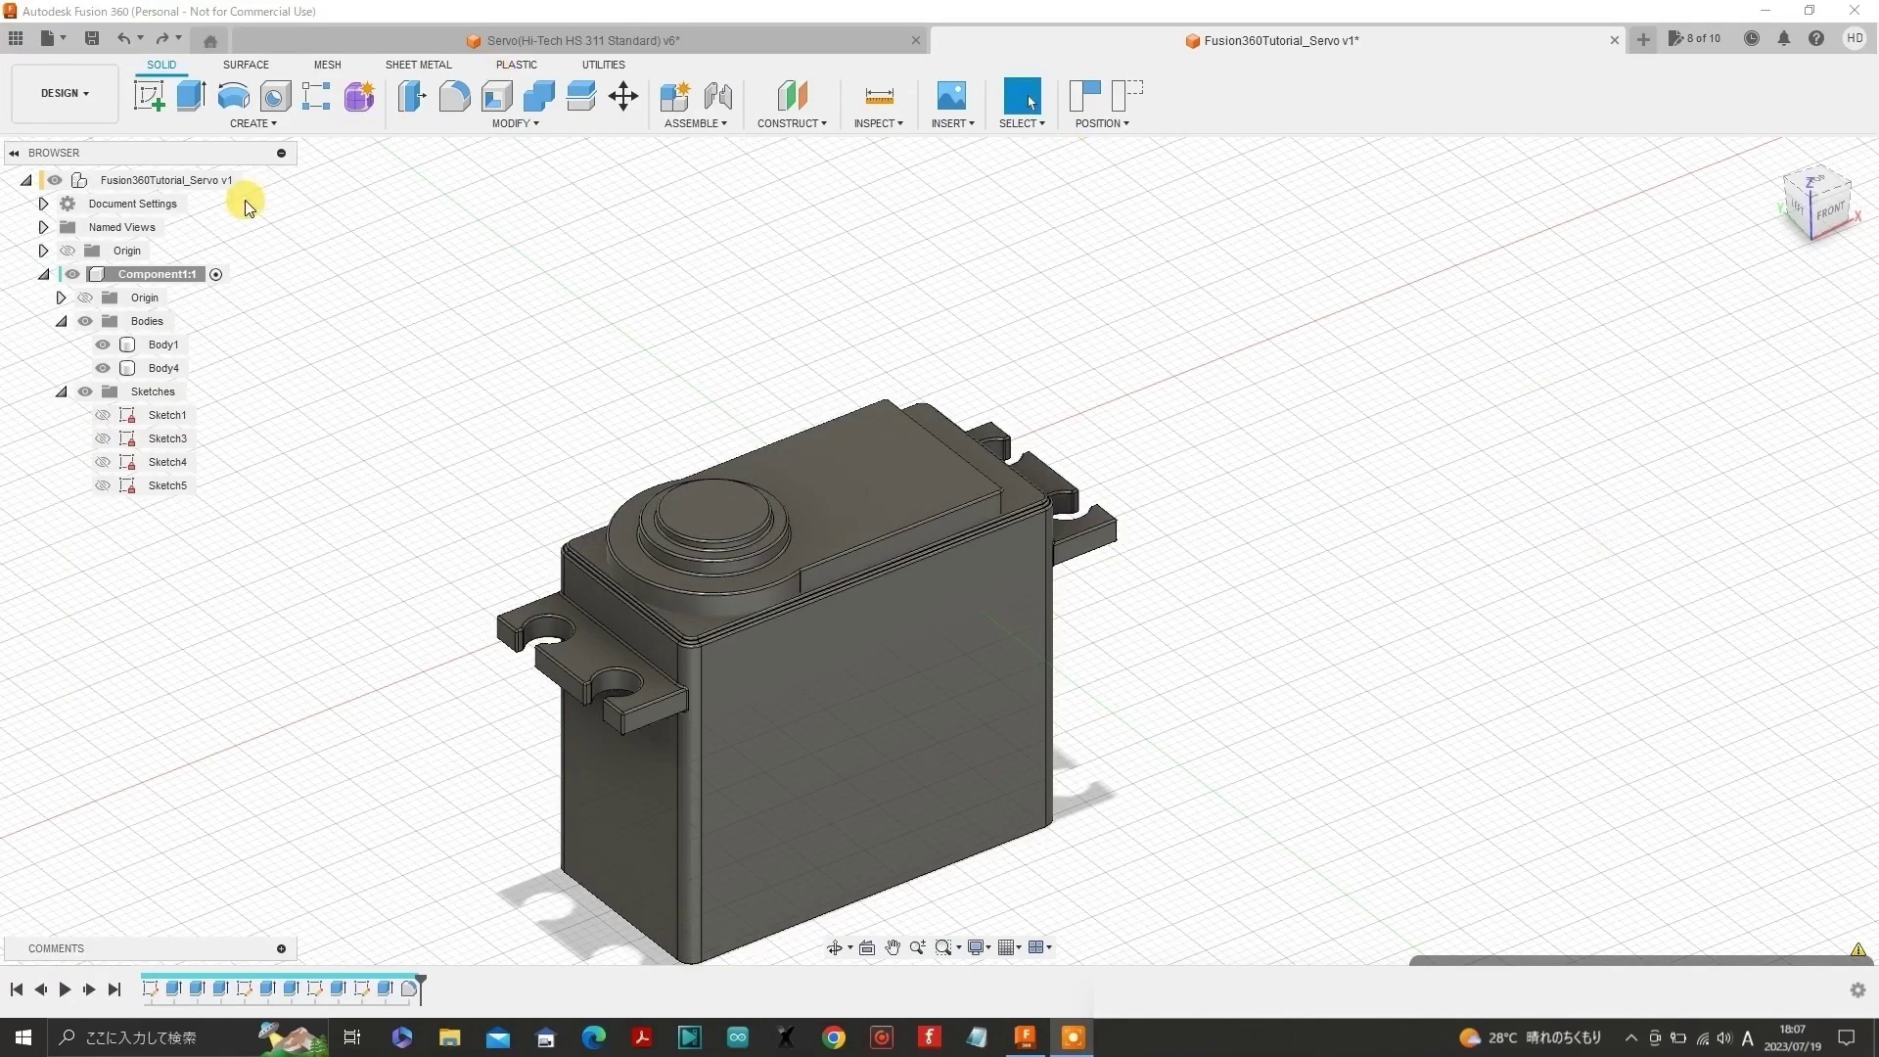
- Create a new internal standard component inside Component1 and make it active
{"action": "left_click", "coordinate": [259, 127]}
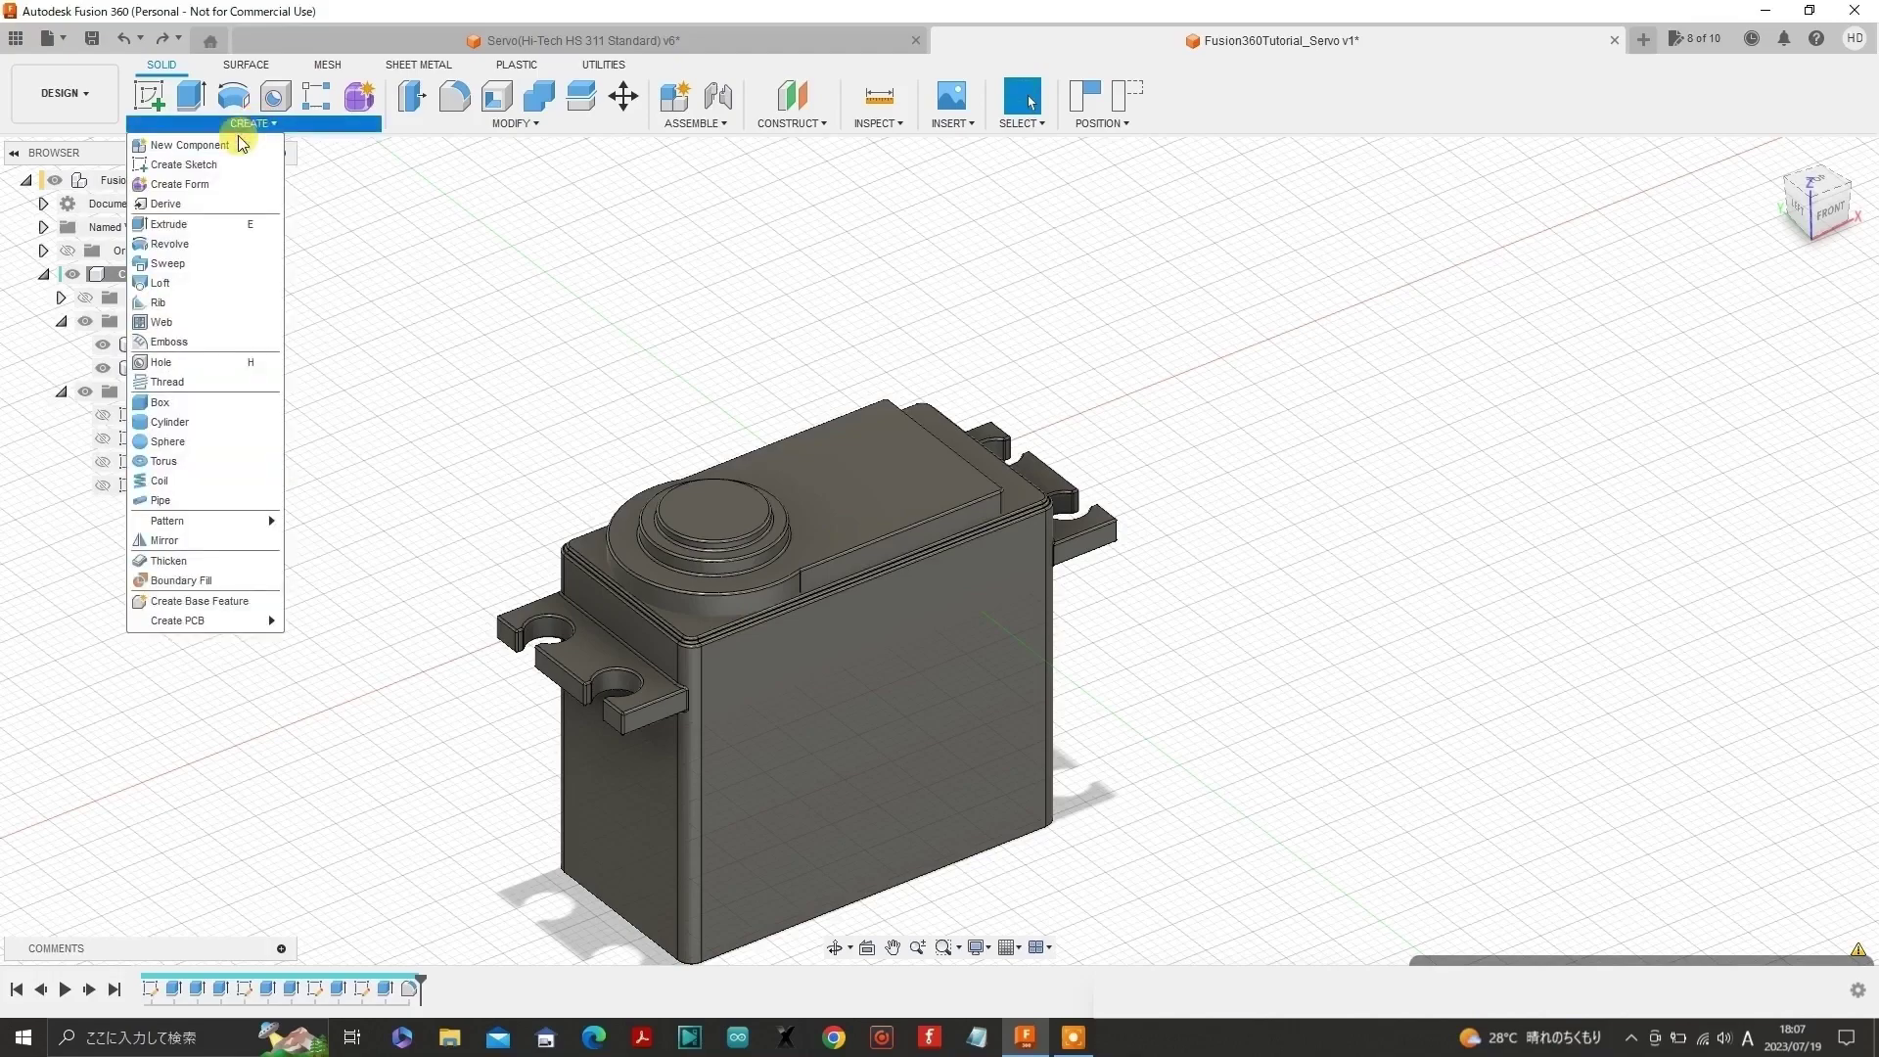
{"action": "left_click", "coordinate": [232, 146]}
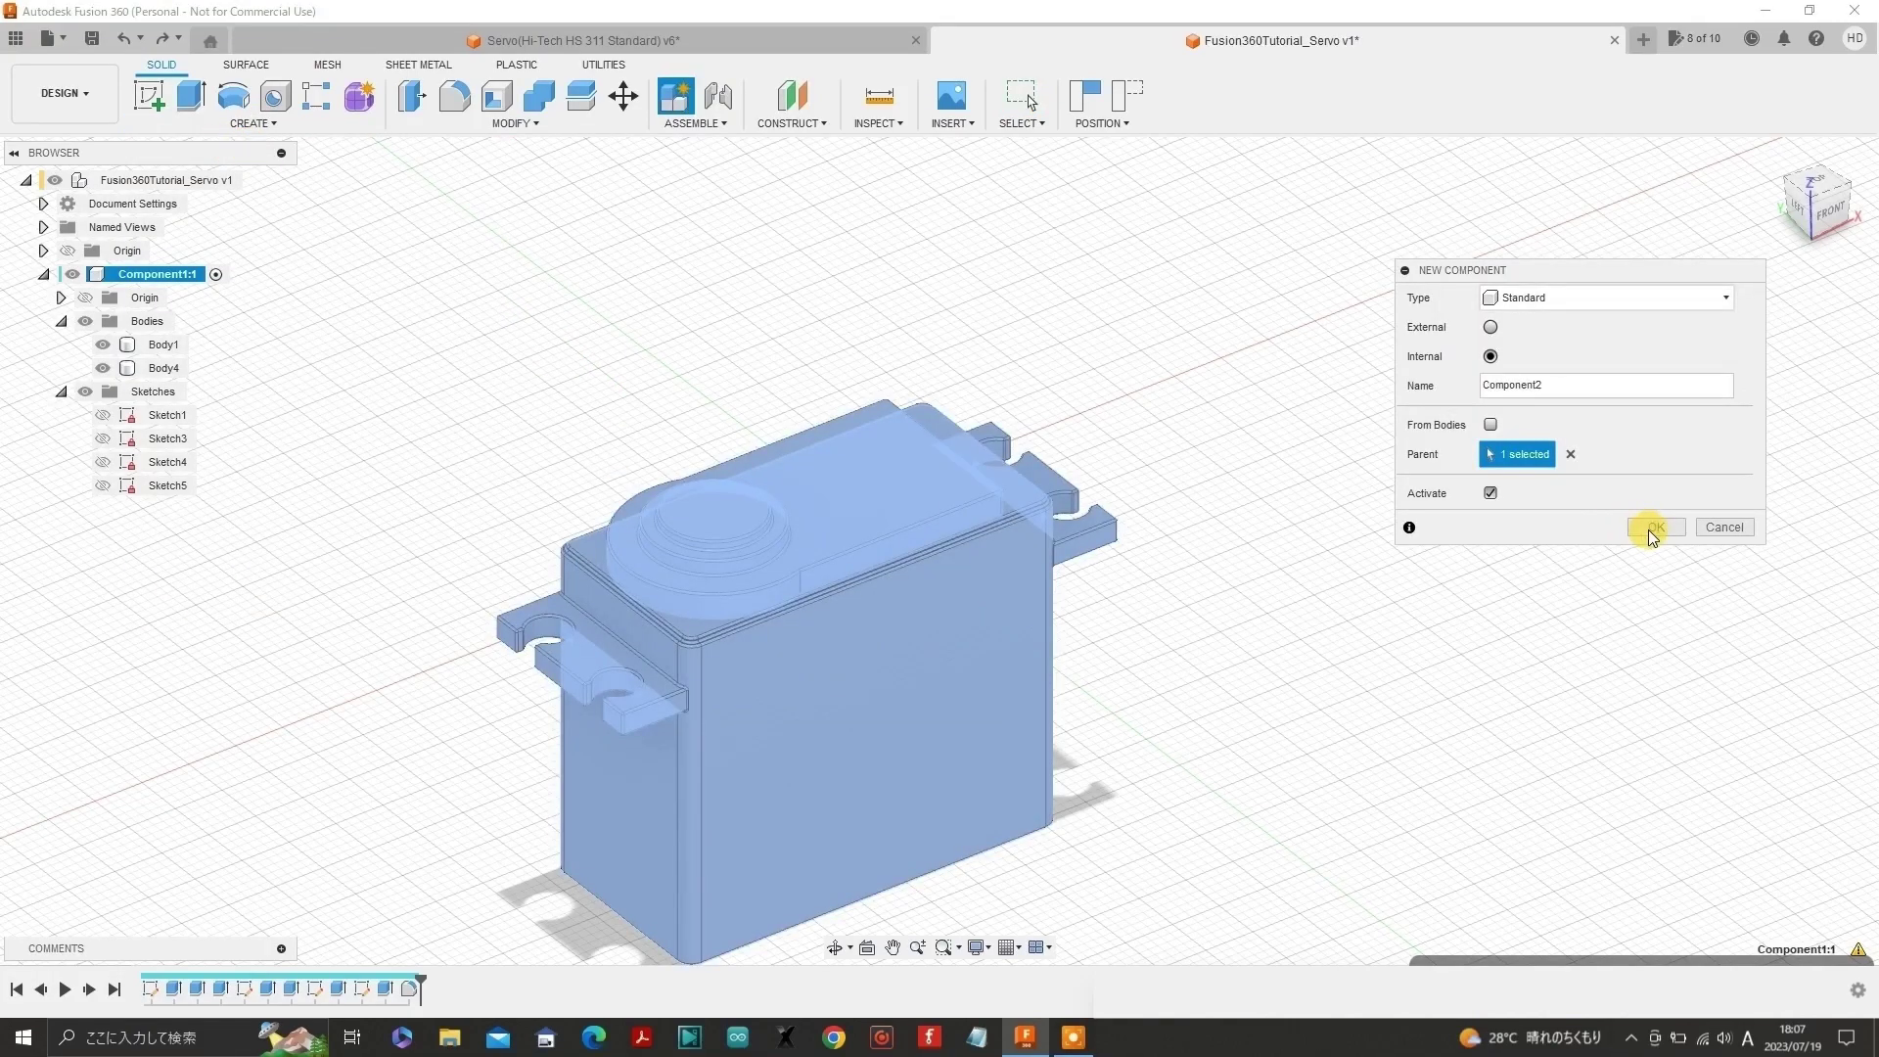
{"action": "left_click", "coordinate": [1652, 528]}
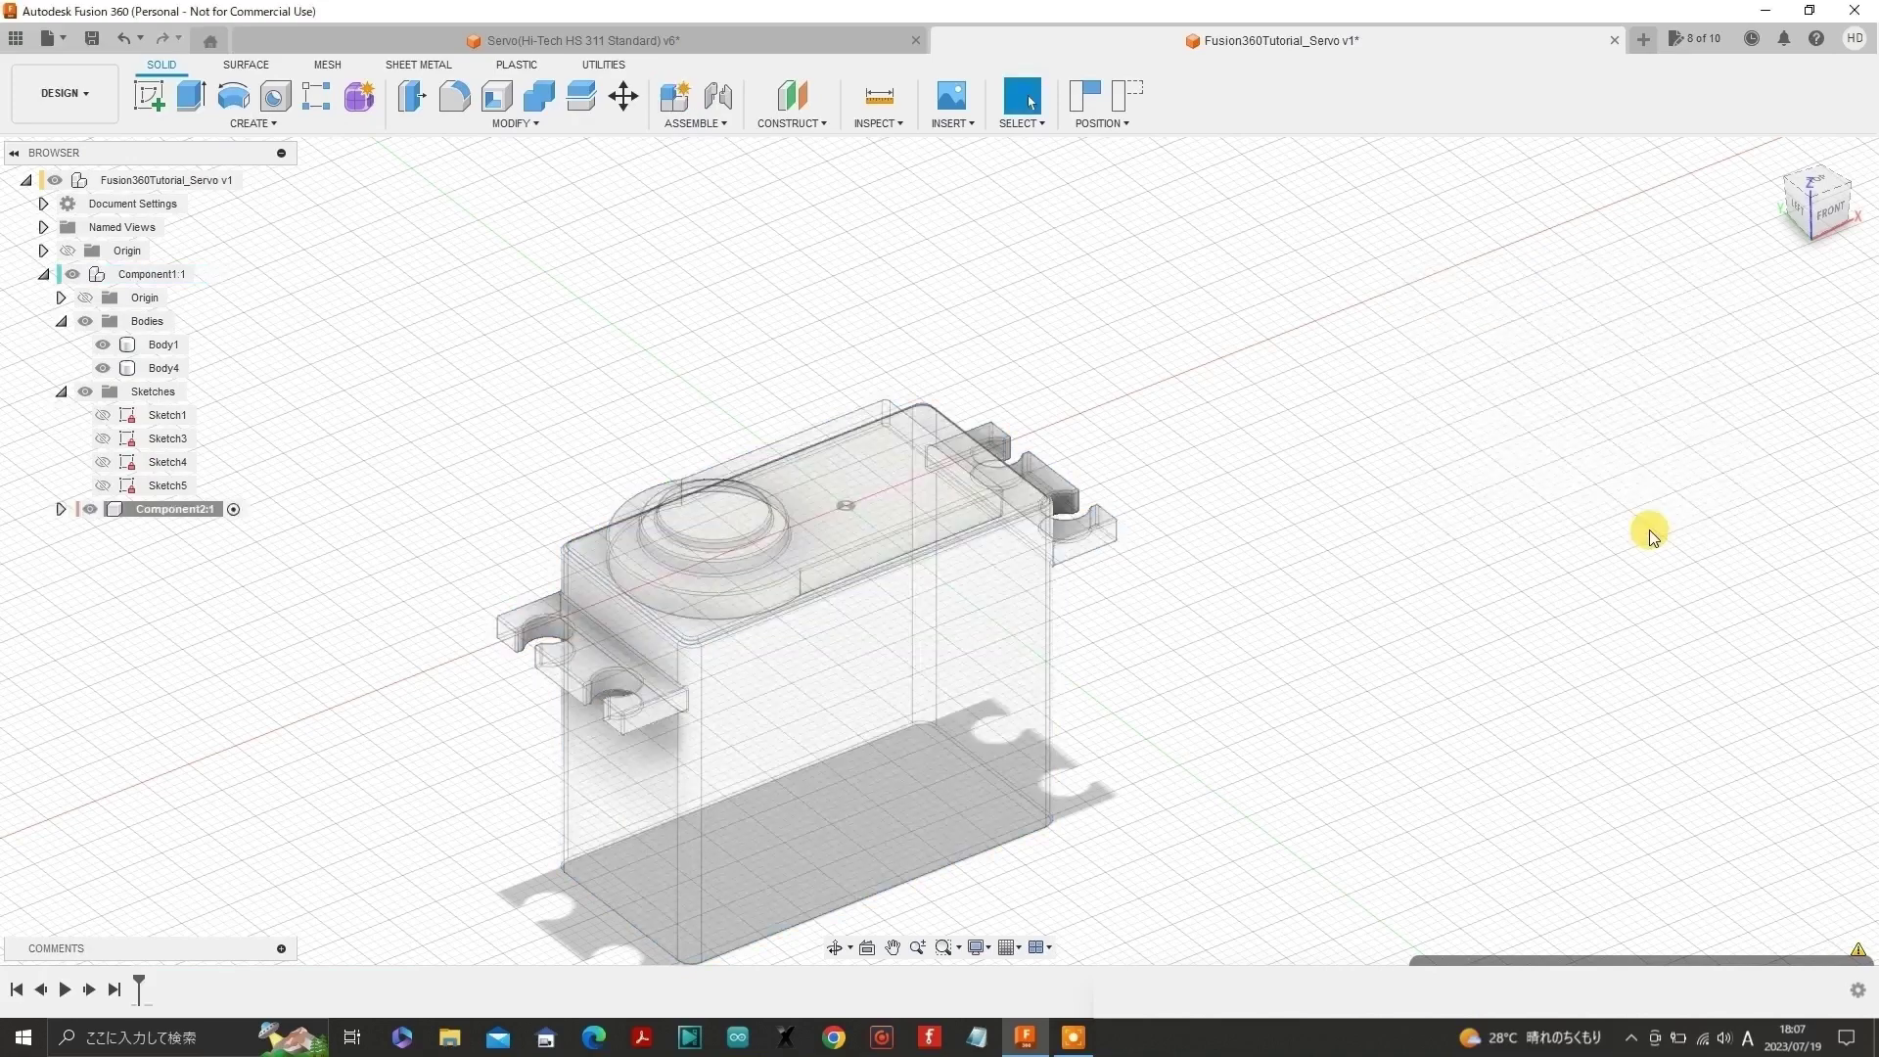
- Start a sketch for the new component on the uppermost round boss's top face, capturing the moved component's current position
{"action": "left_click", "coordinate": [704, 508]}
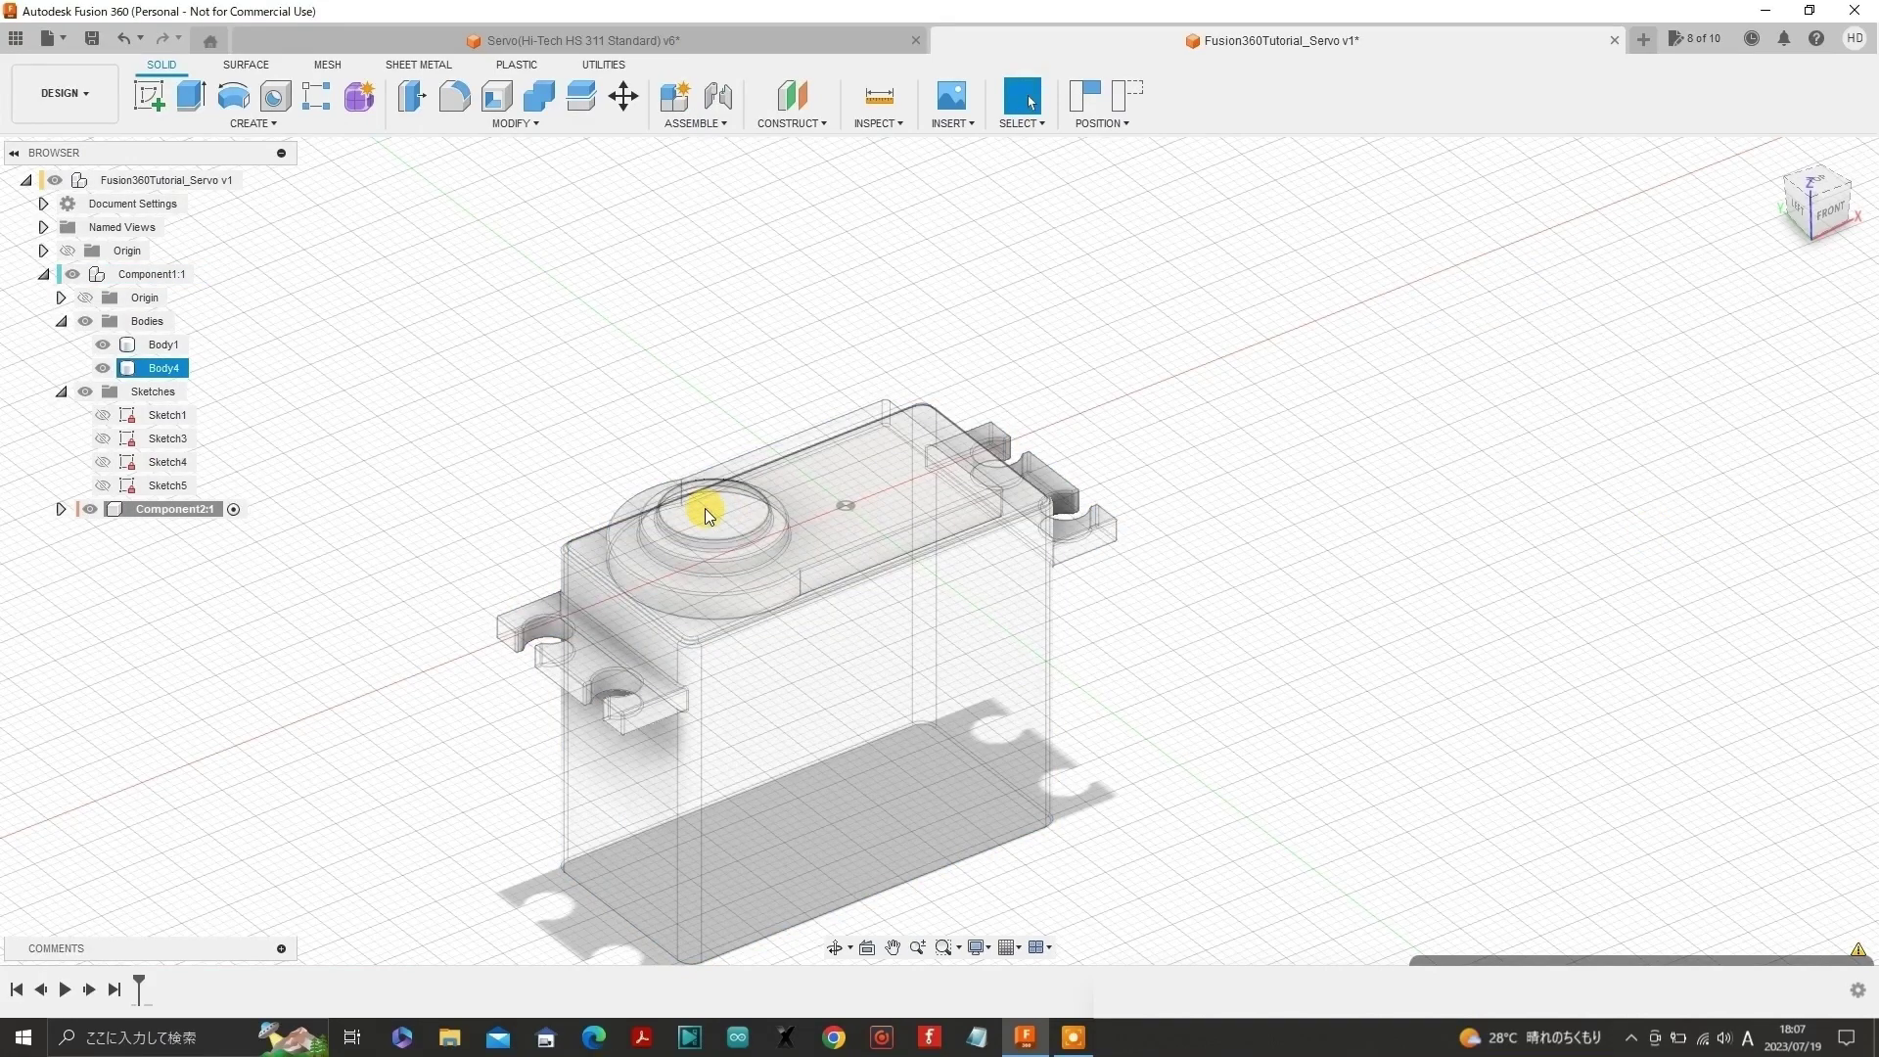
{"action": "left_click", "coordinate": [707, 513]}
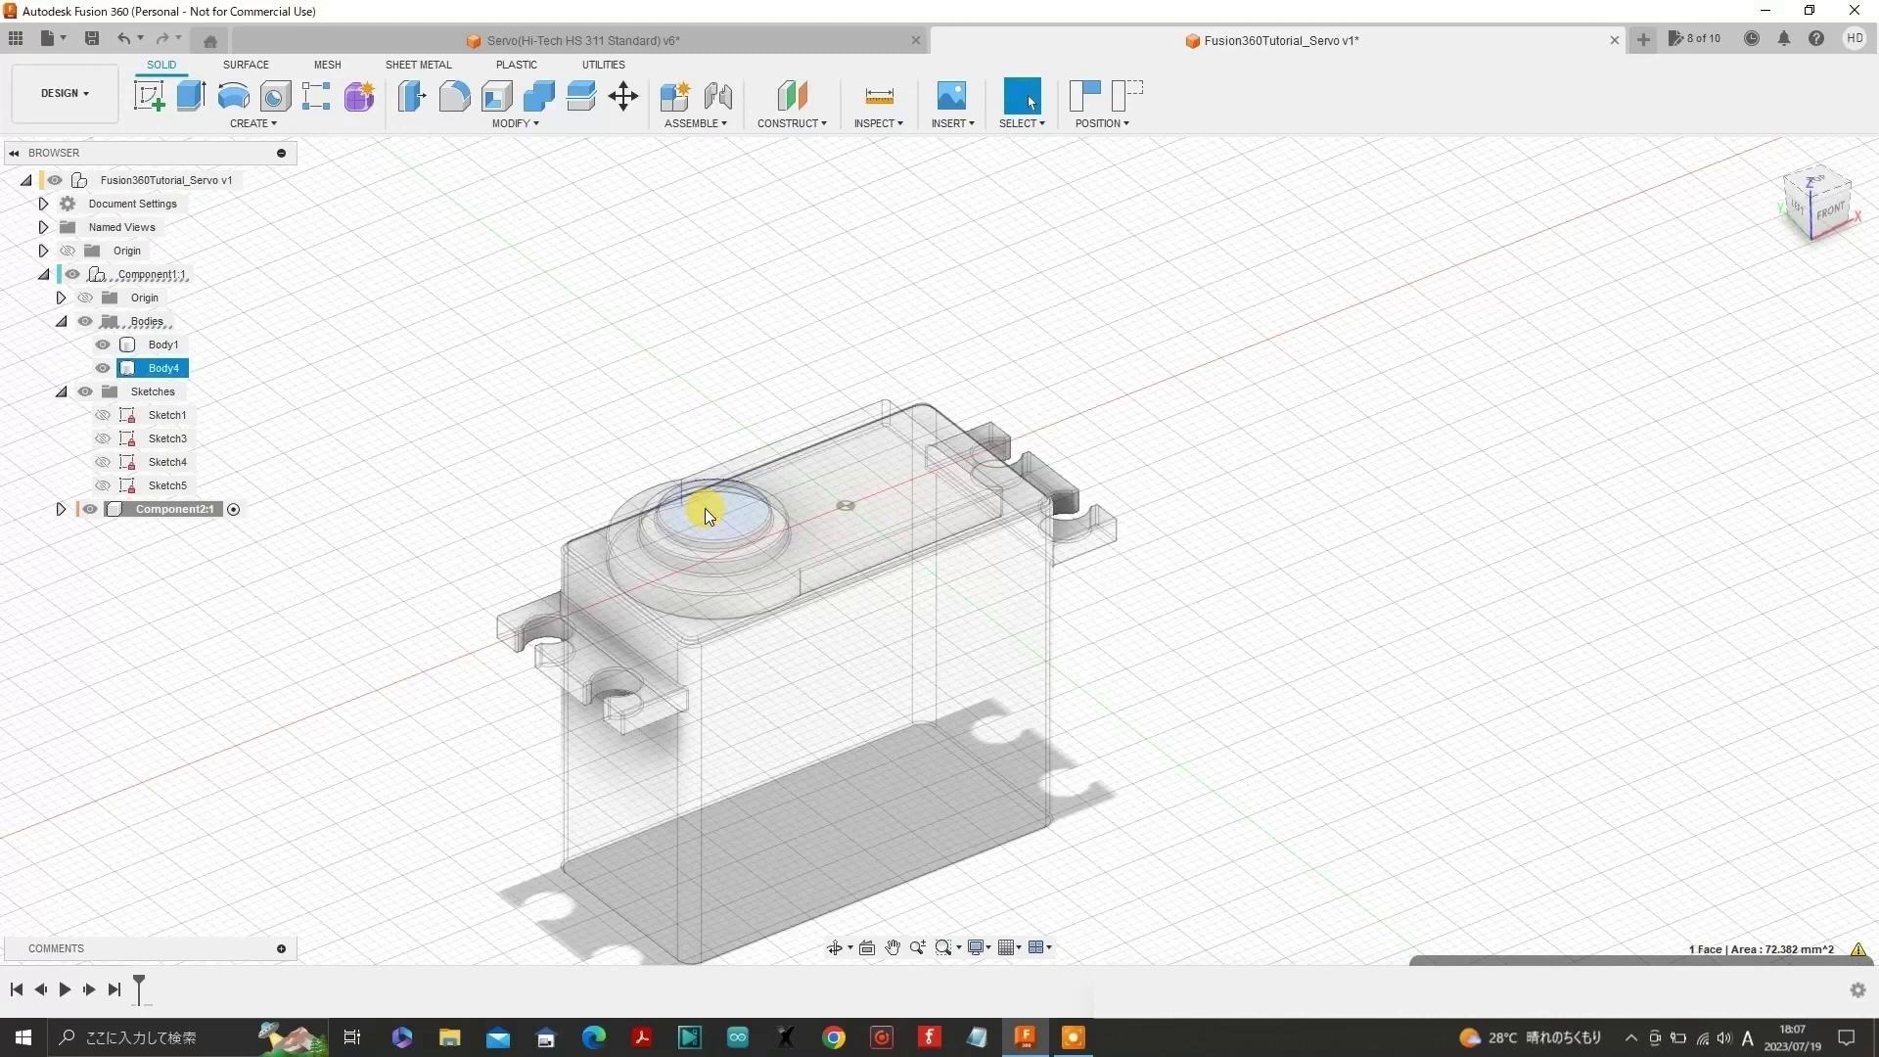
{"action": "left_click", "coordinate": [159, 106]}
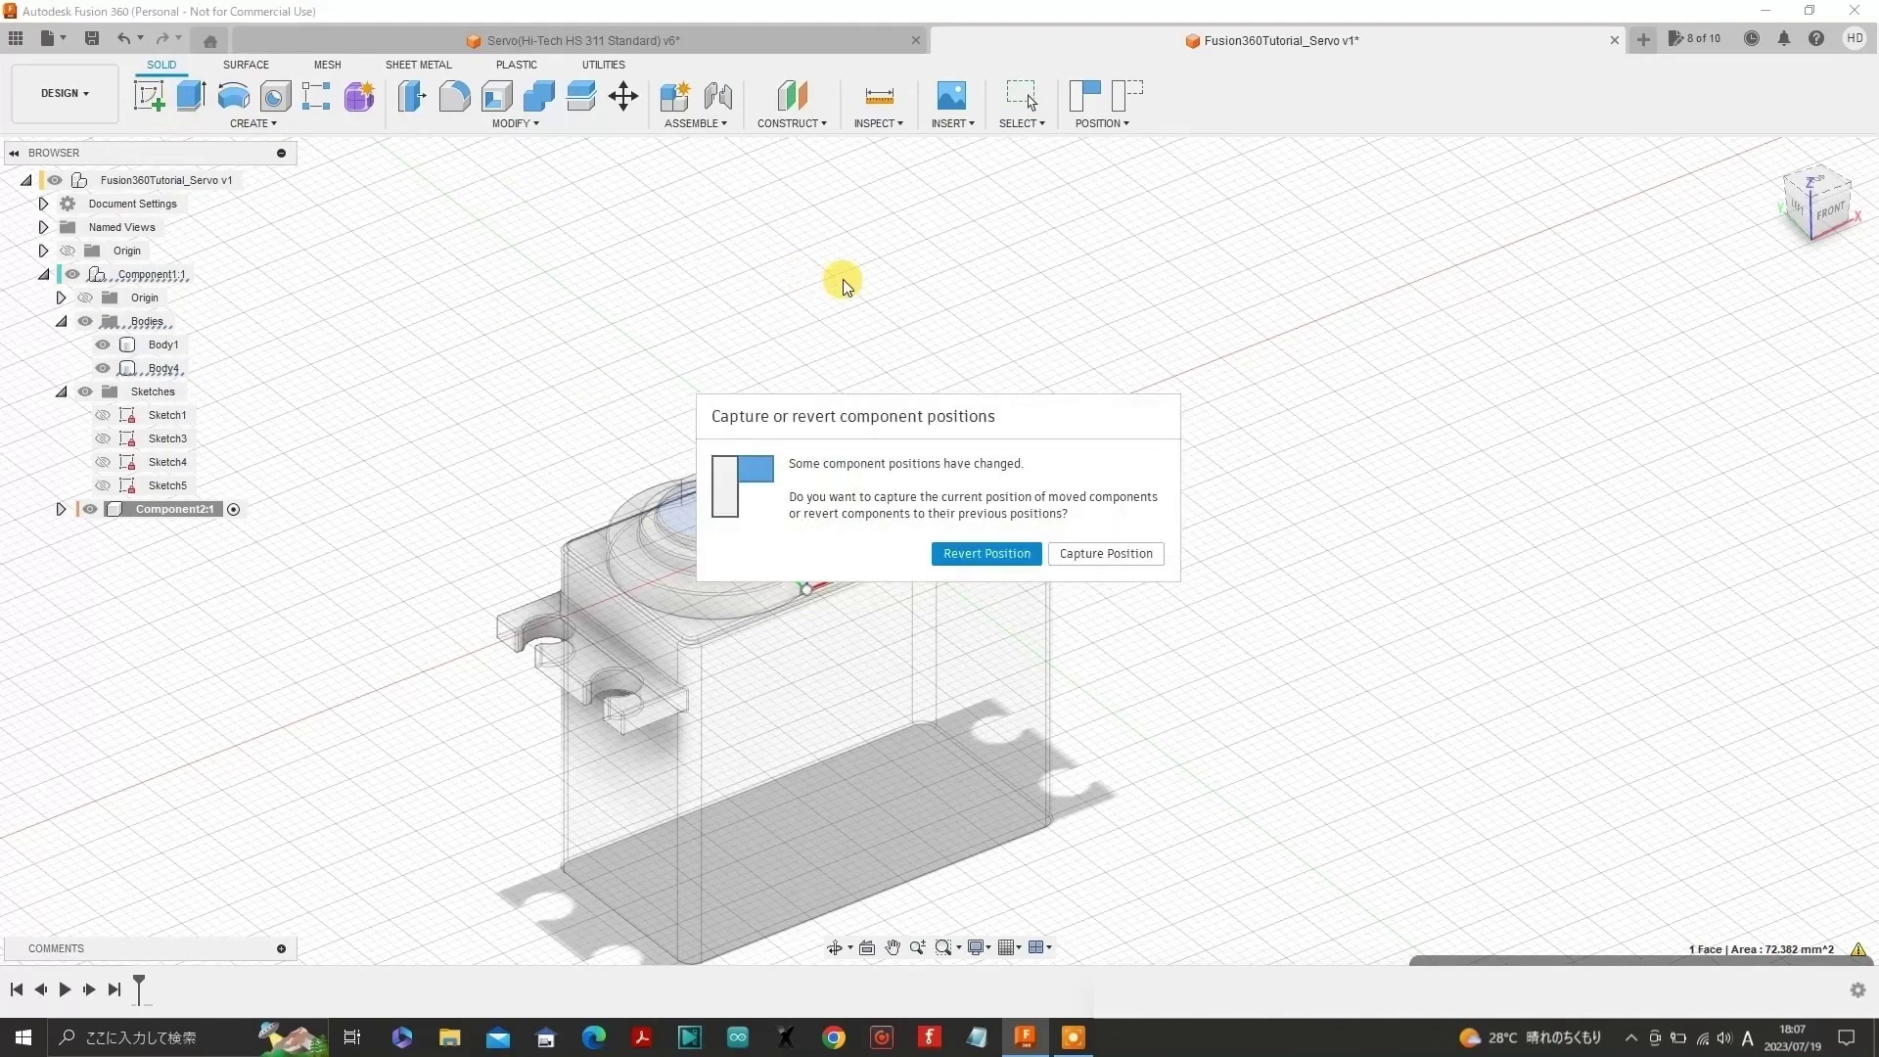
{"action": "left_click", "coordinate": [1105, 554]}
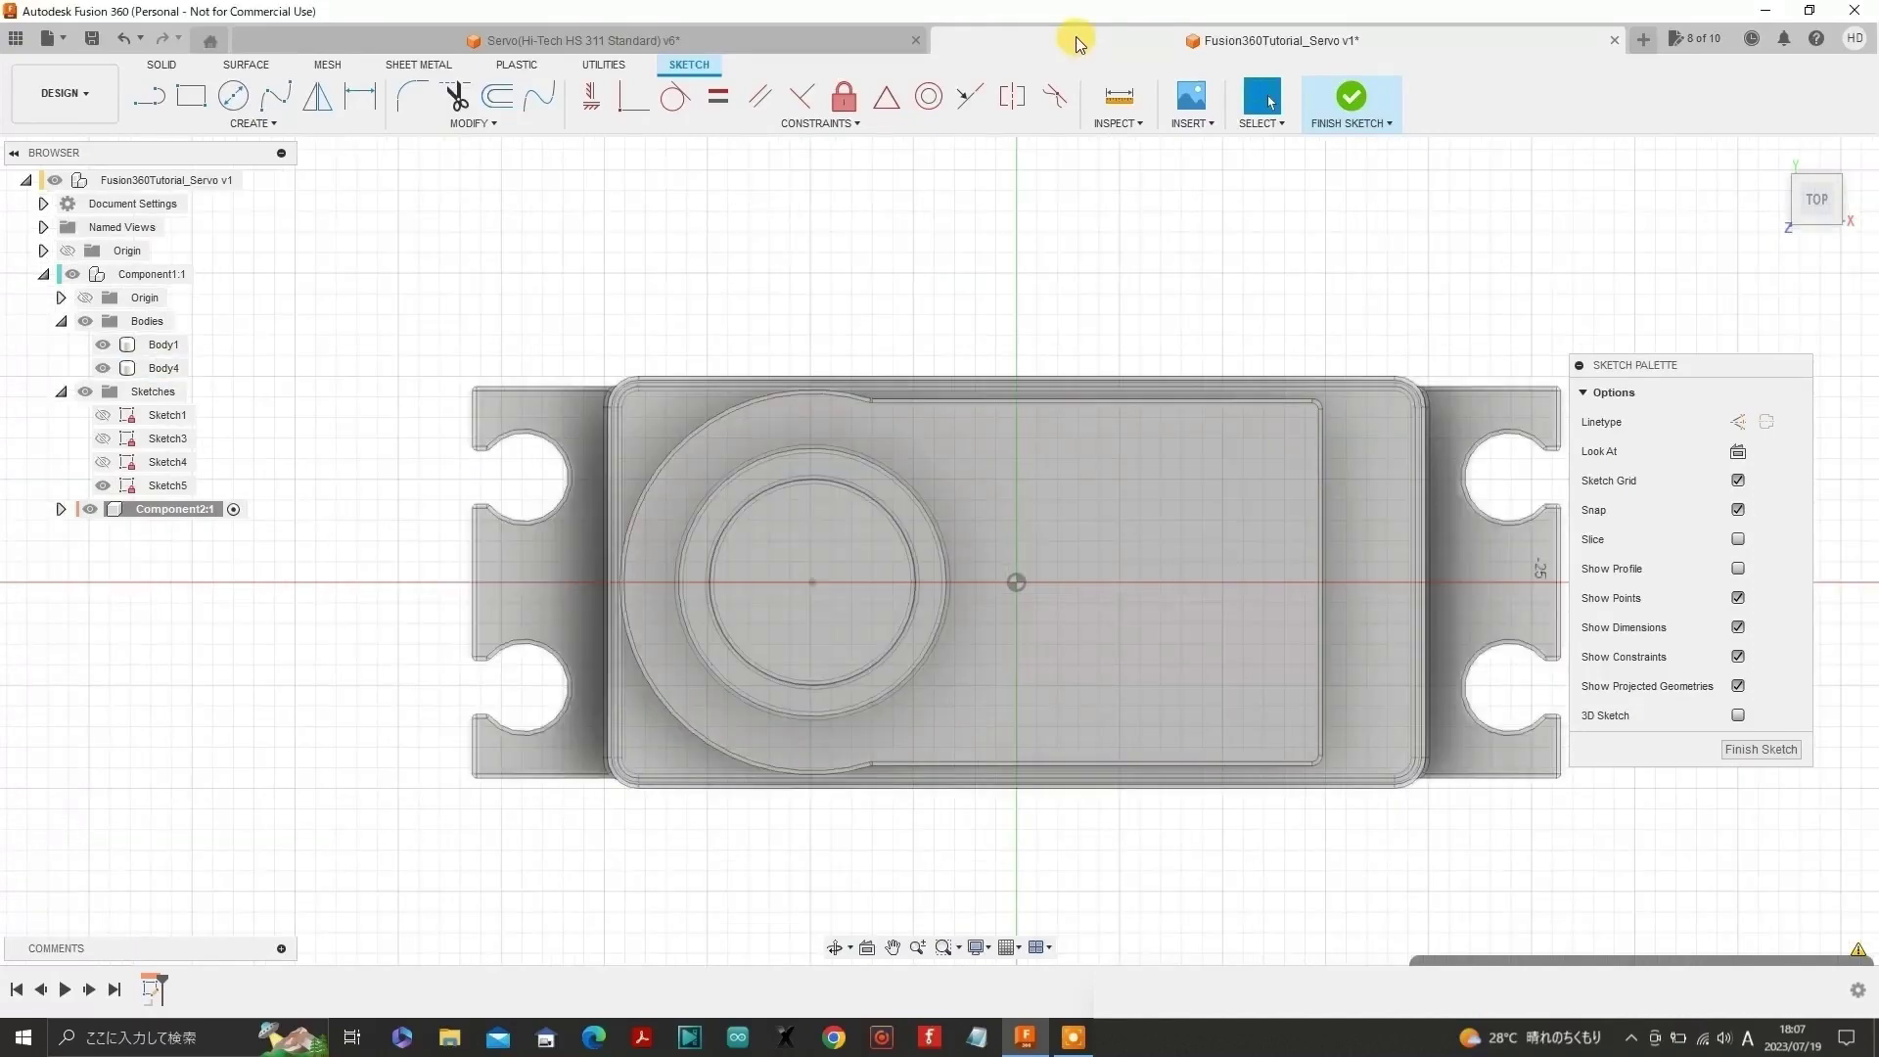
- Draw a 24 mm diameter circle centred on the round boss and expand the new component's sketches in the browser
{"action": "left_click", "coordinate": [239, 100]}
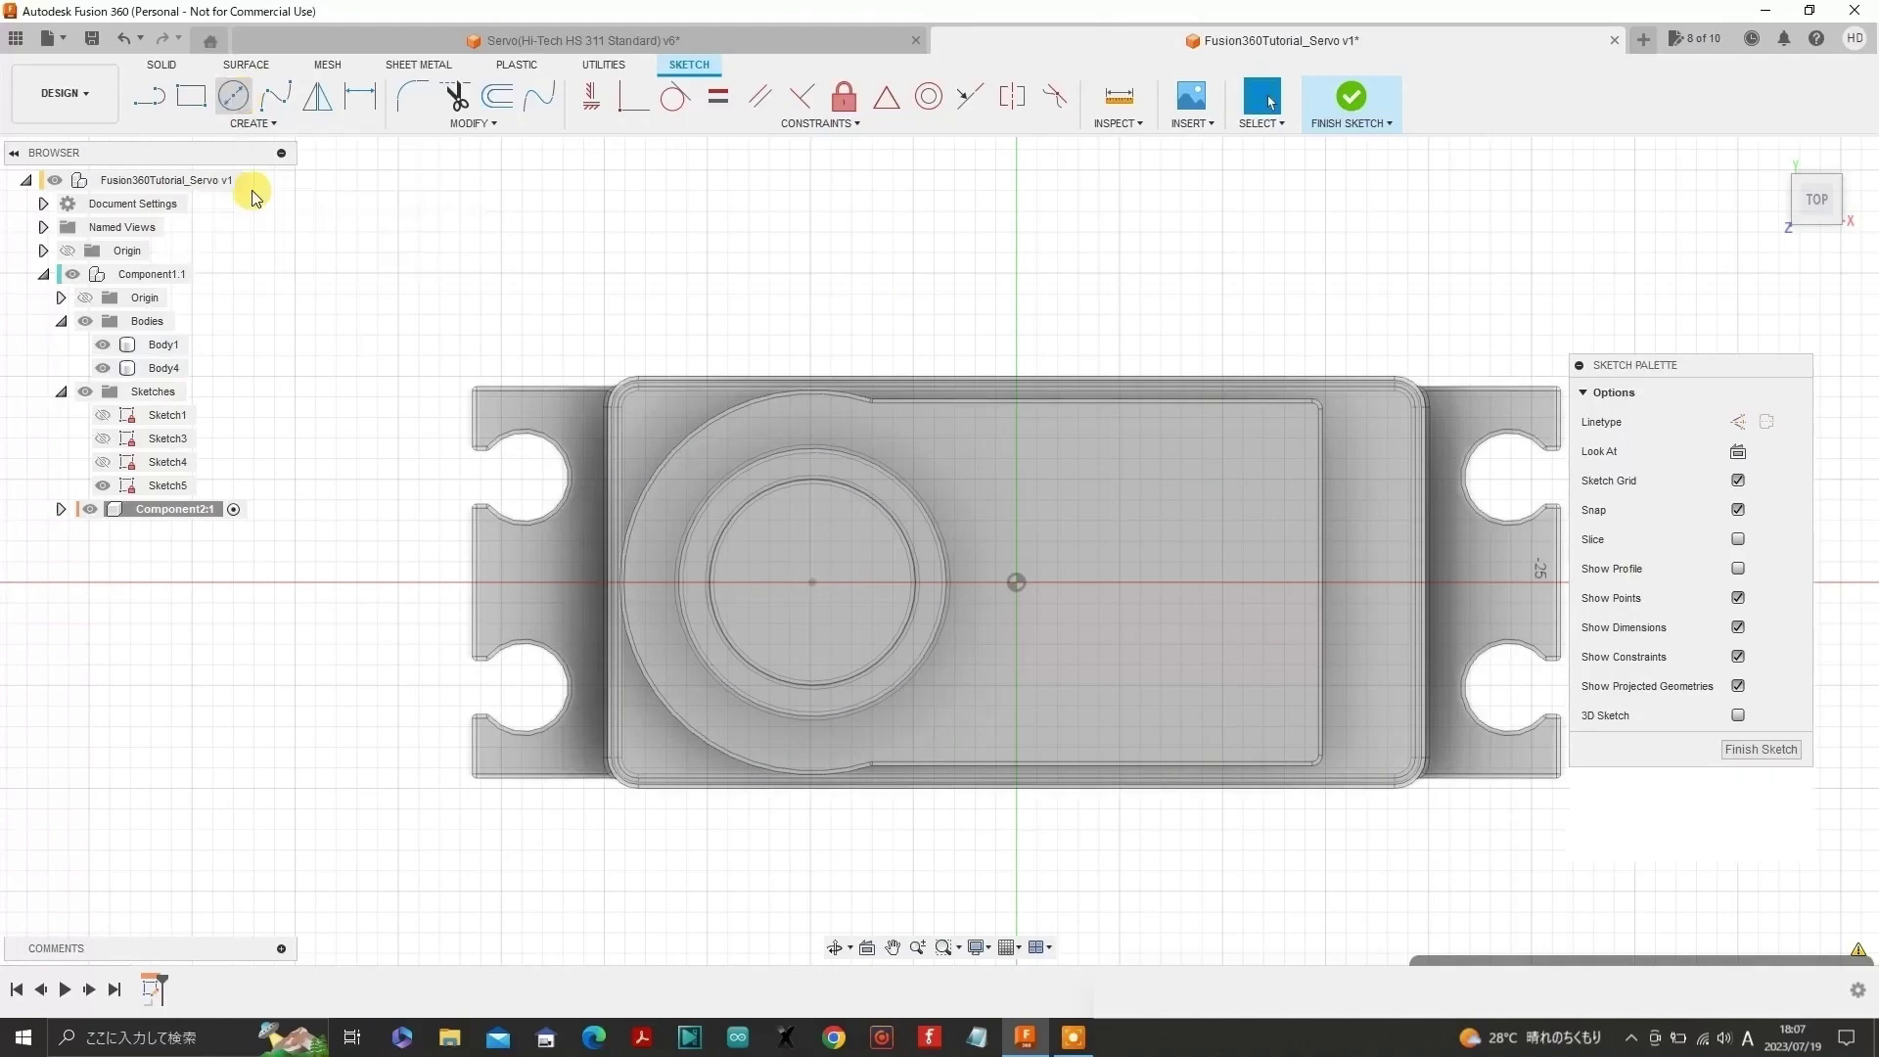
{"action": "left_click", "coordinate": [61, 509]}
{"action": "left_click", "coordinate": [78, 556]}
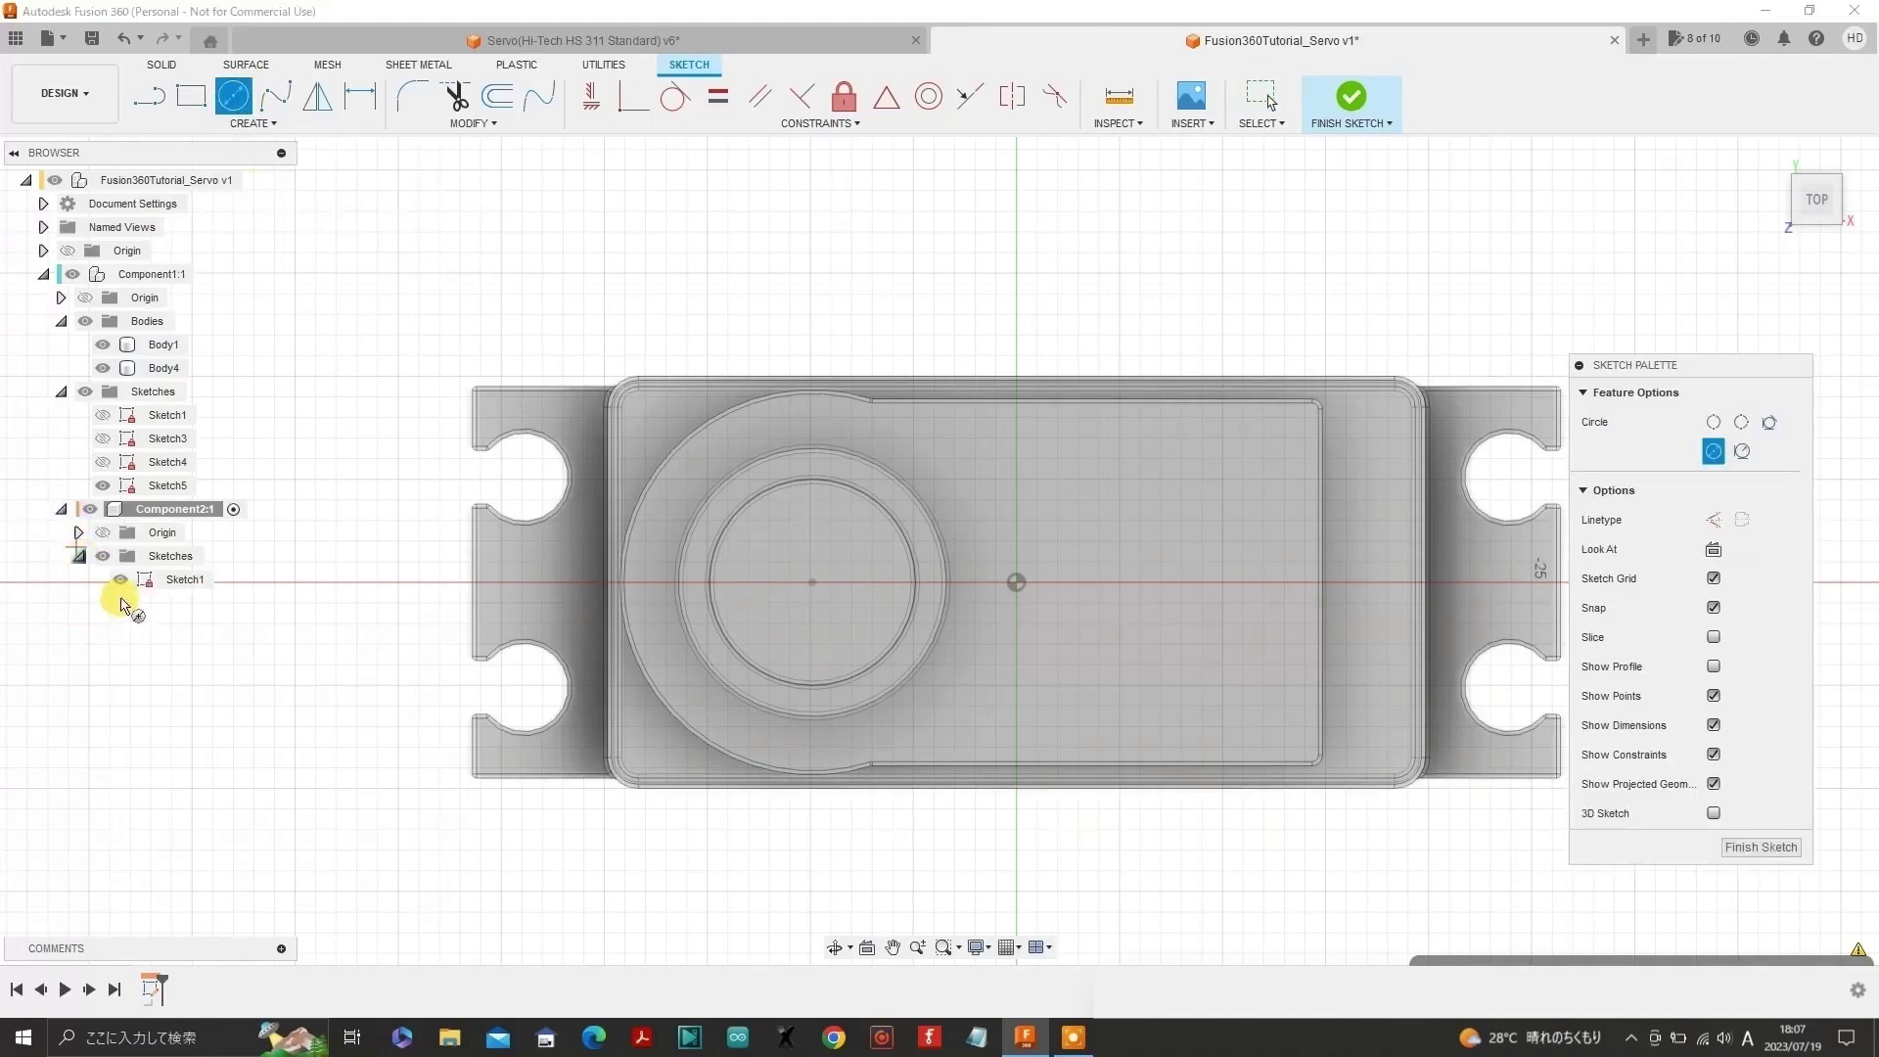
{"action": "left_click", "coordinate": [812, 582]}
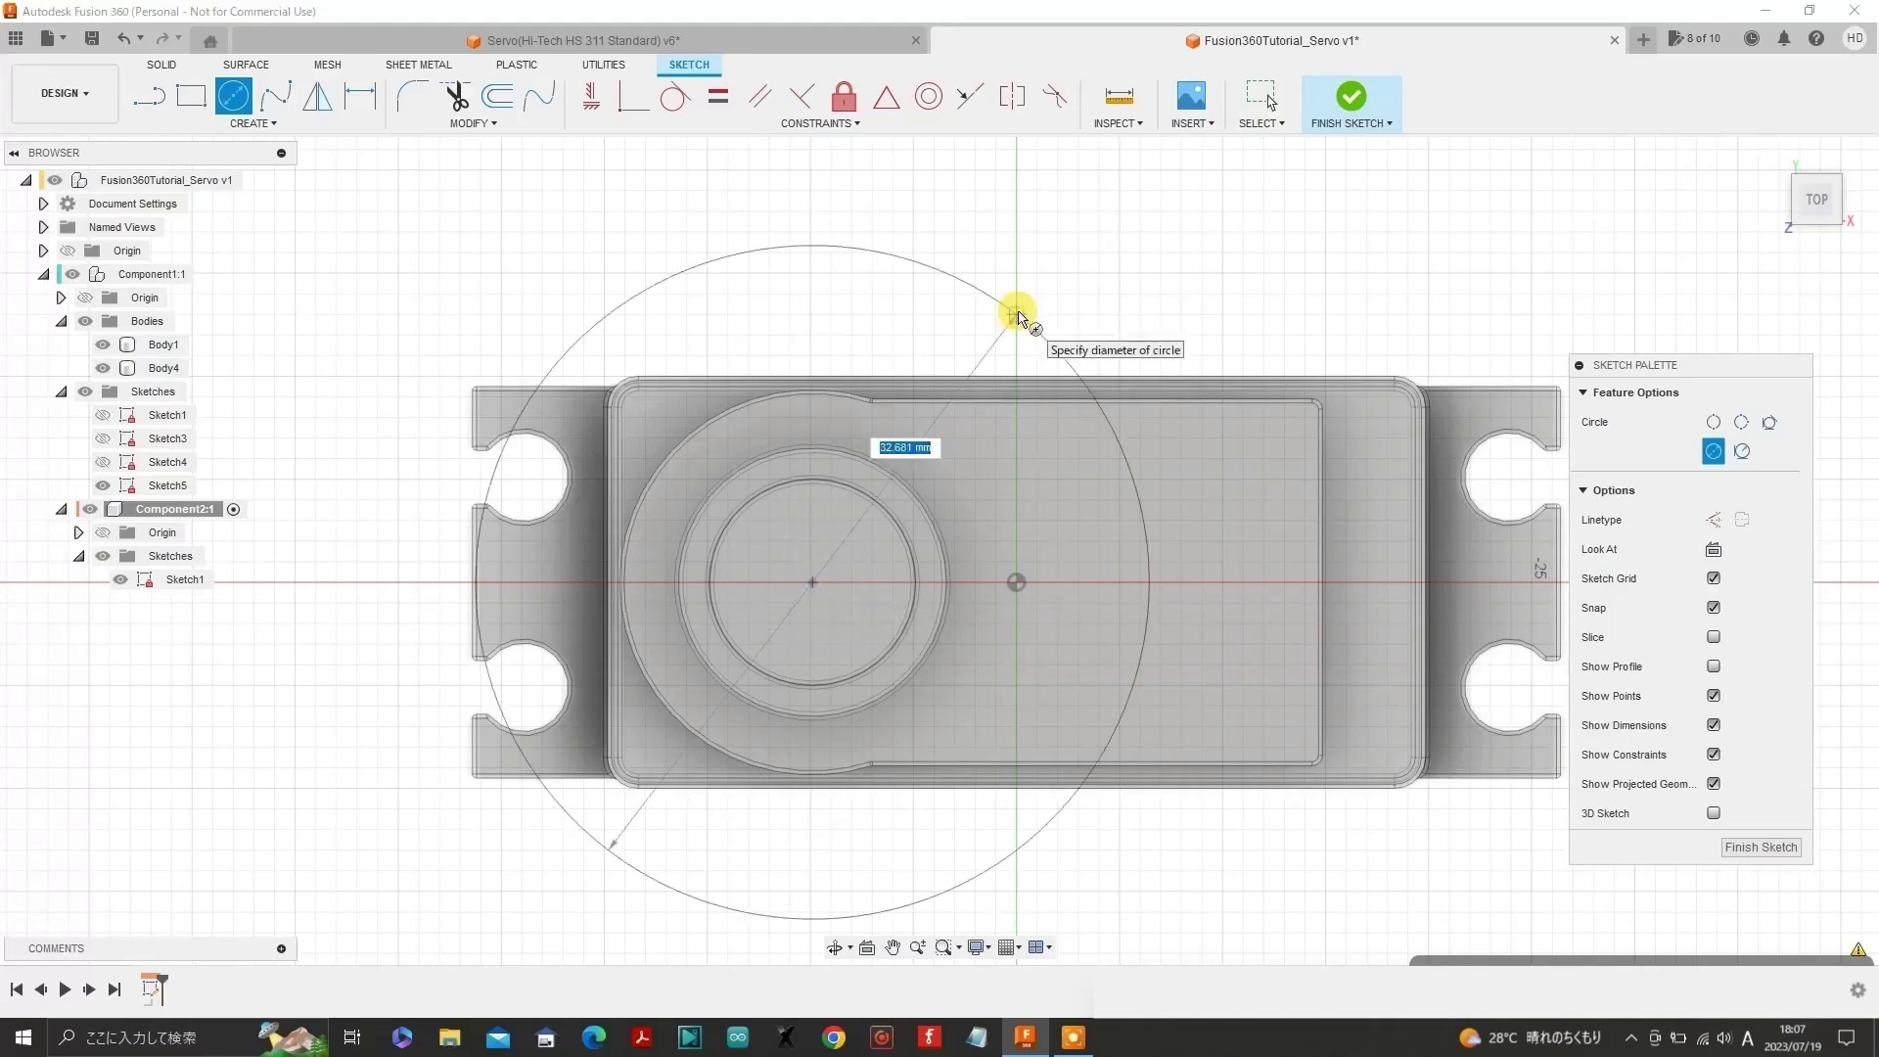
{"action": "type", "text": "24"}
{"action": "key", "text": "Return"}
{"action": "key", "text": "Escape"}
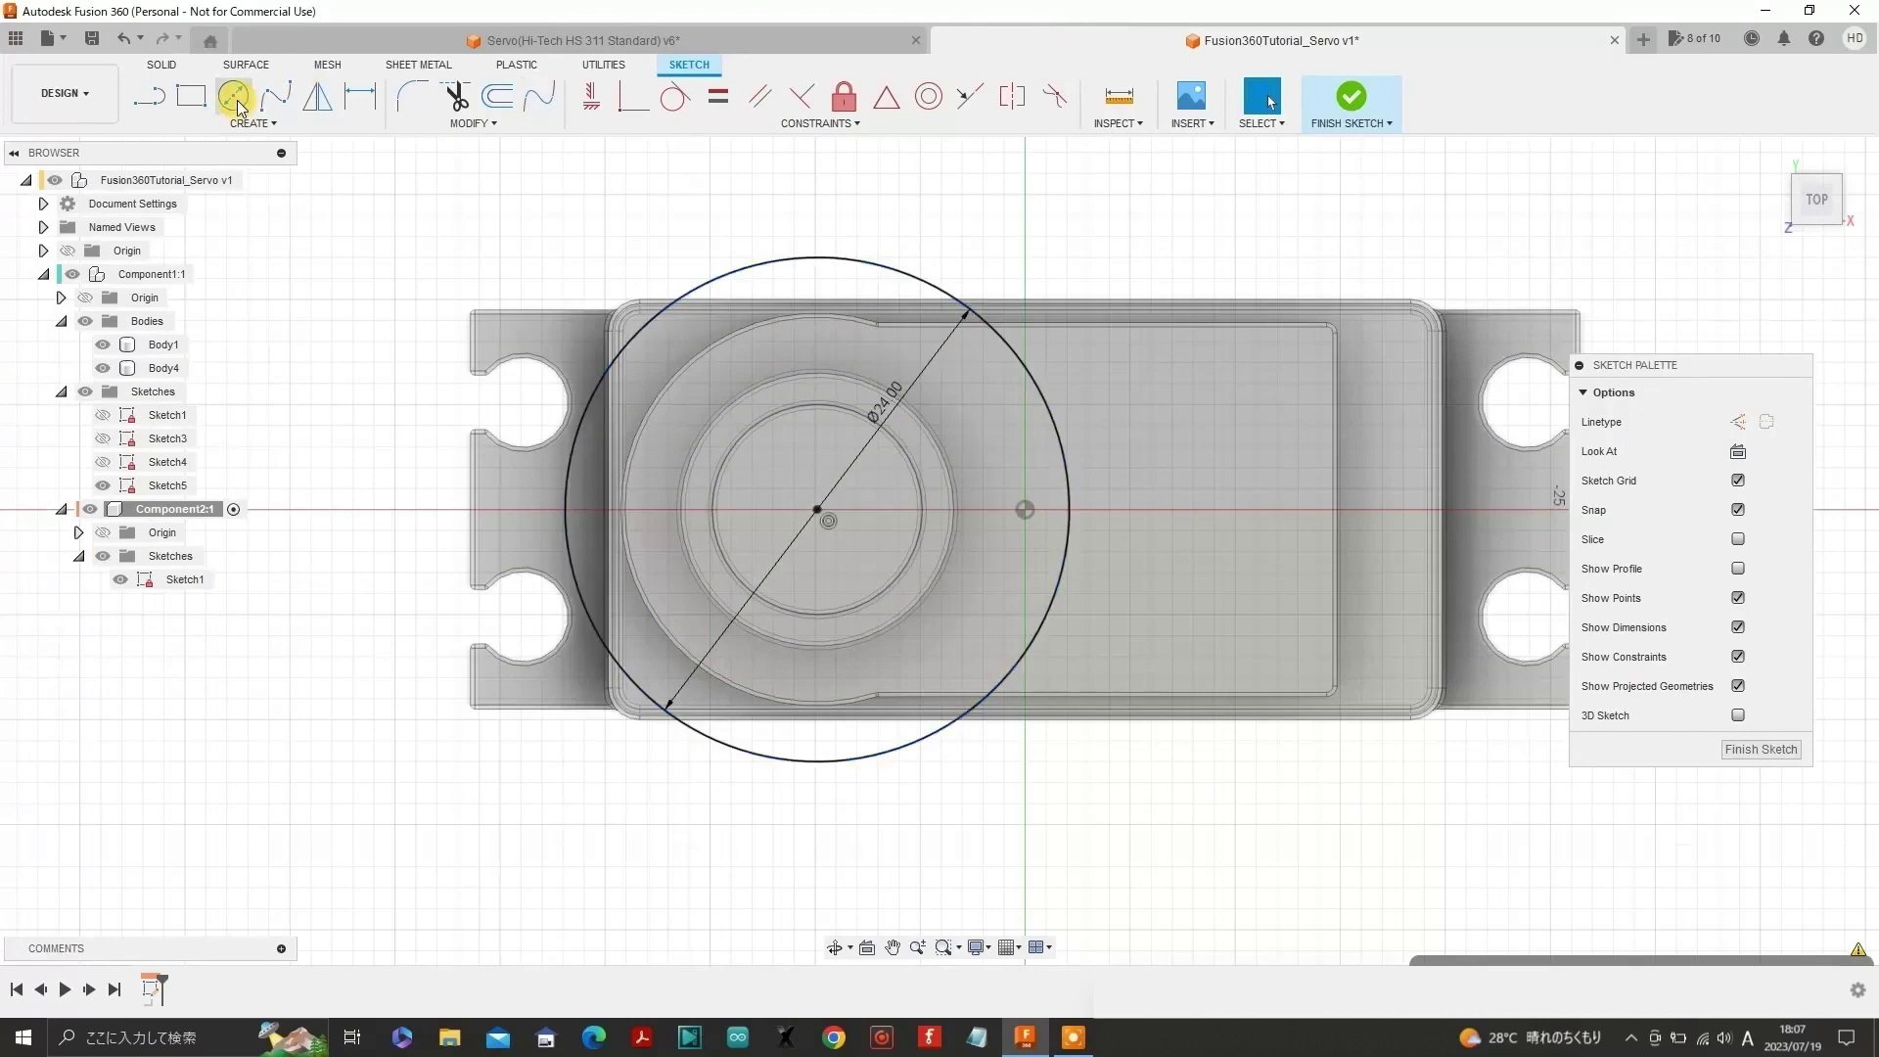
- Draw a 17 mm diameter construction circle concentric with the 24 mm circle
{"action": "left_click", "coordinate": [236, 100]}
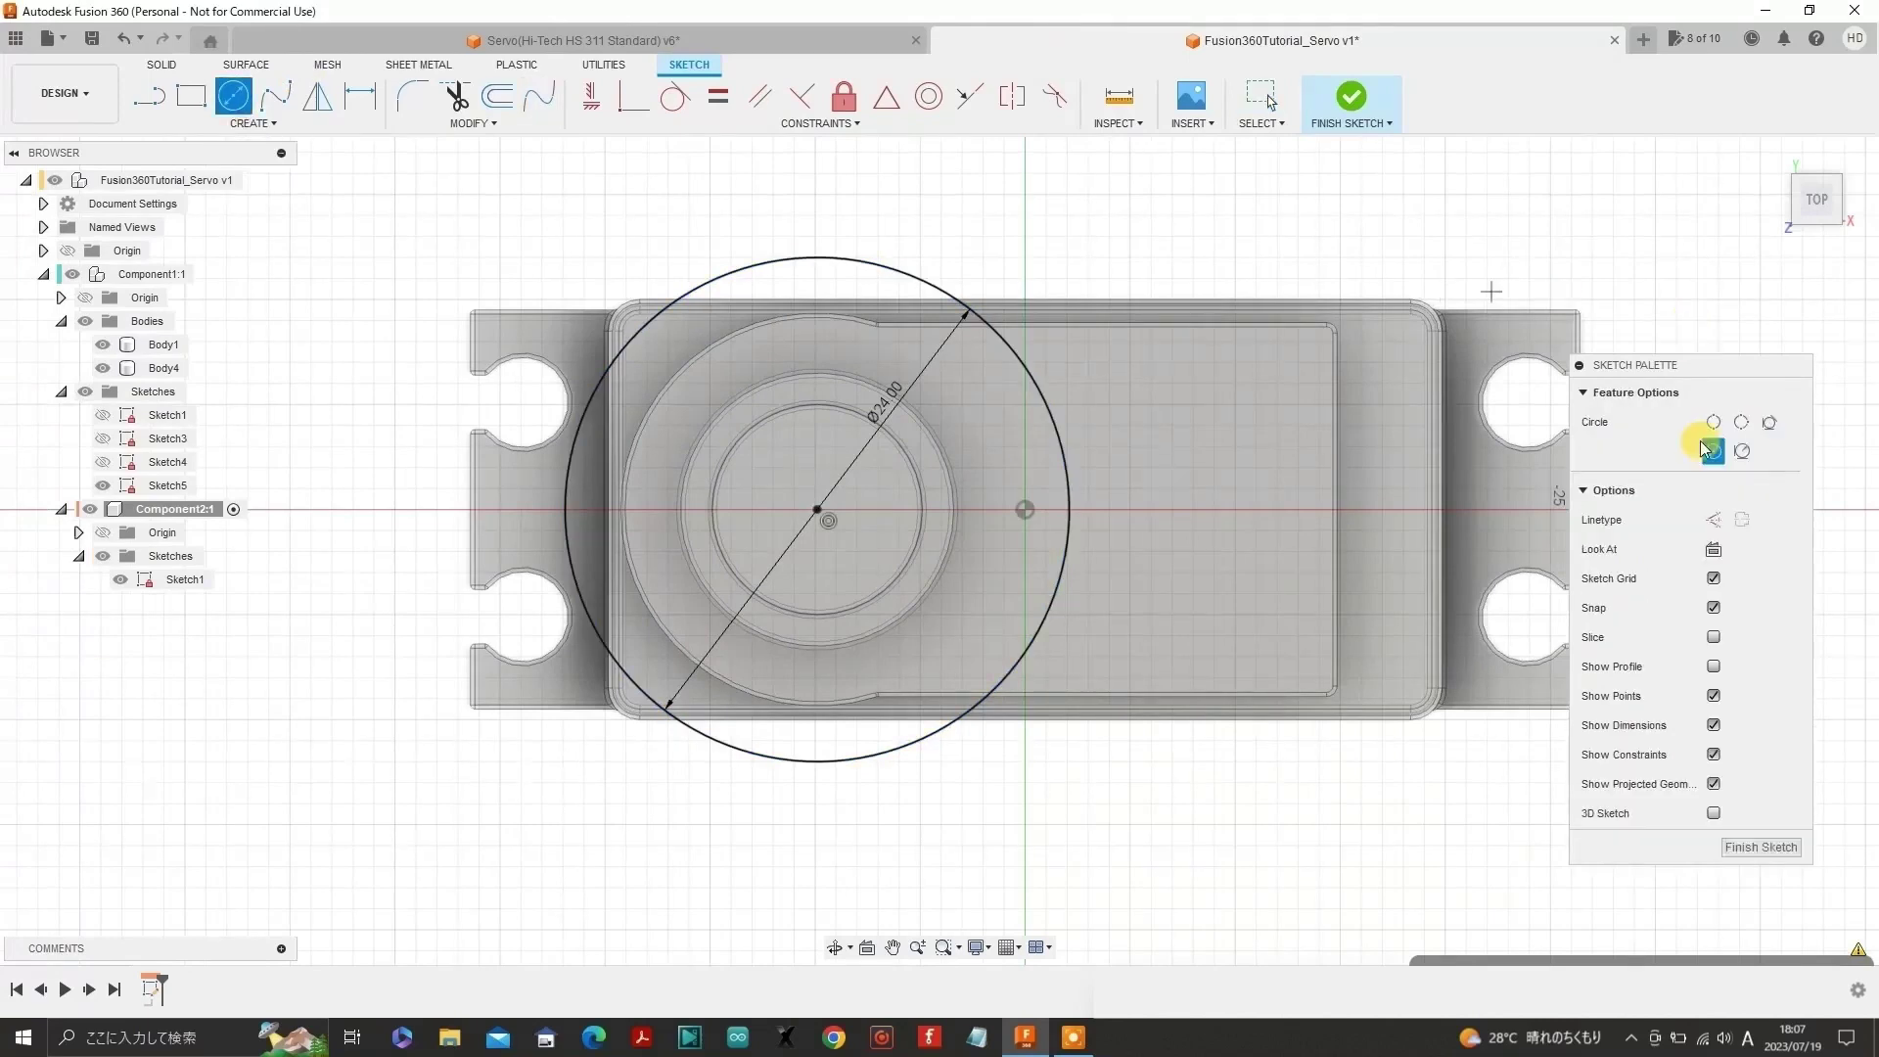
{"action": "left_click", "coordinate": [1714, 522]}
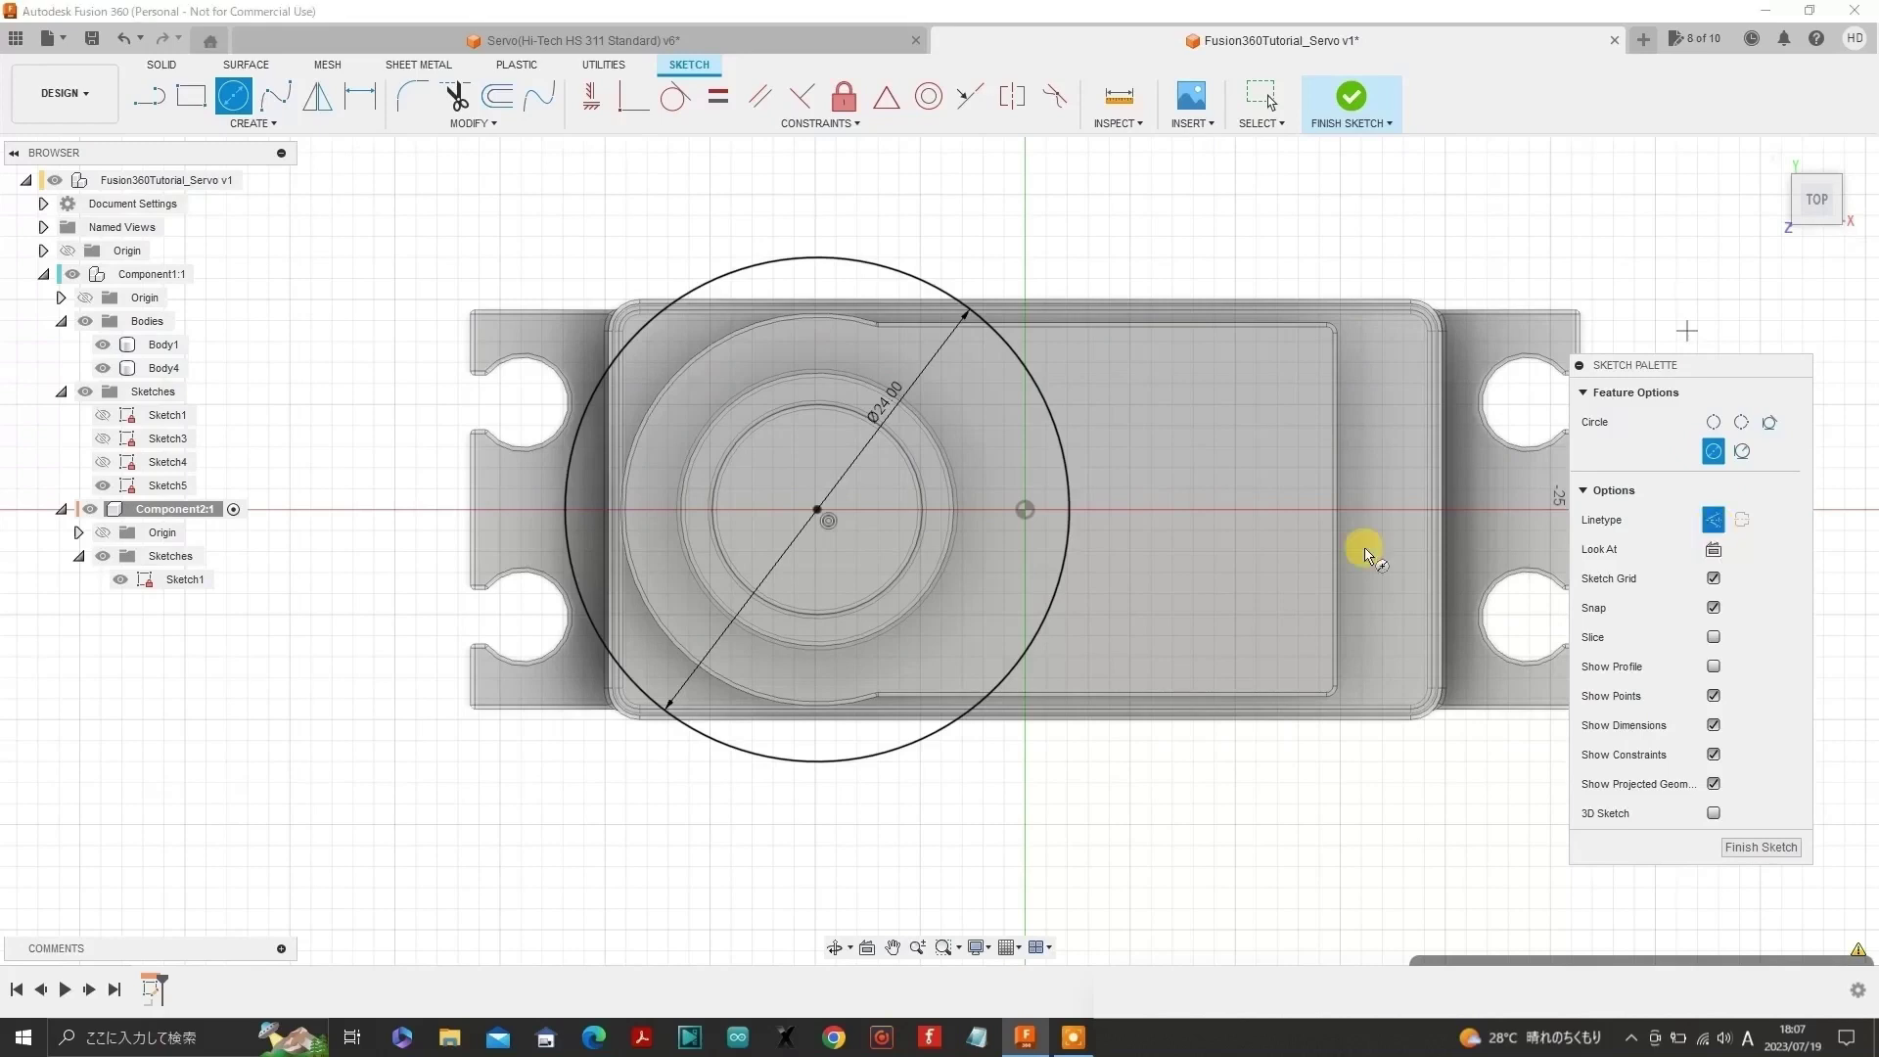
{"action": "scroll", "coordinate": [813, 516], "scroll_direction": "up", "scroll_amount": 3}
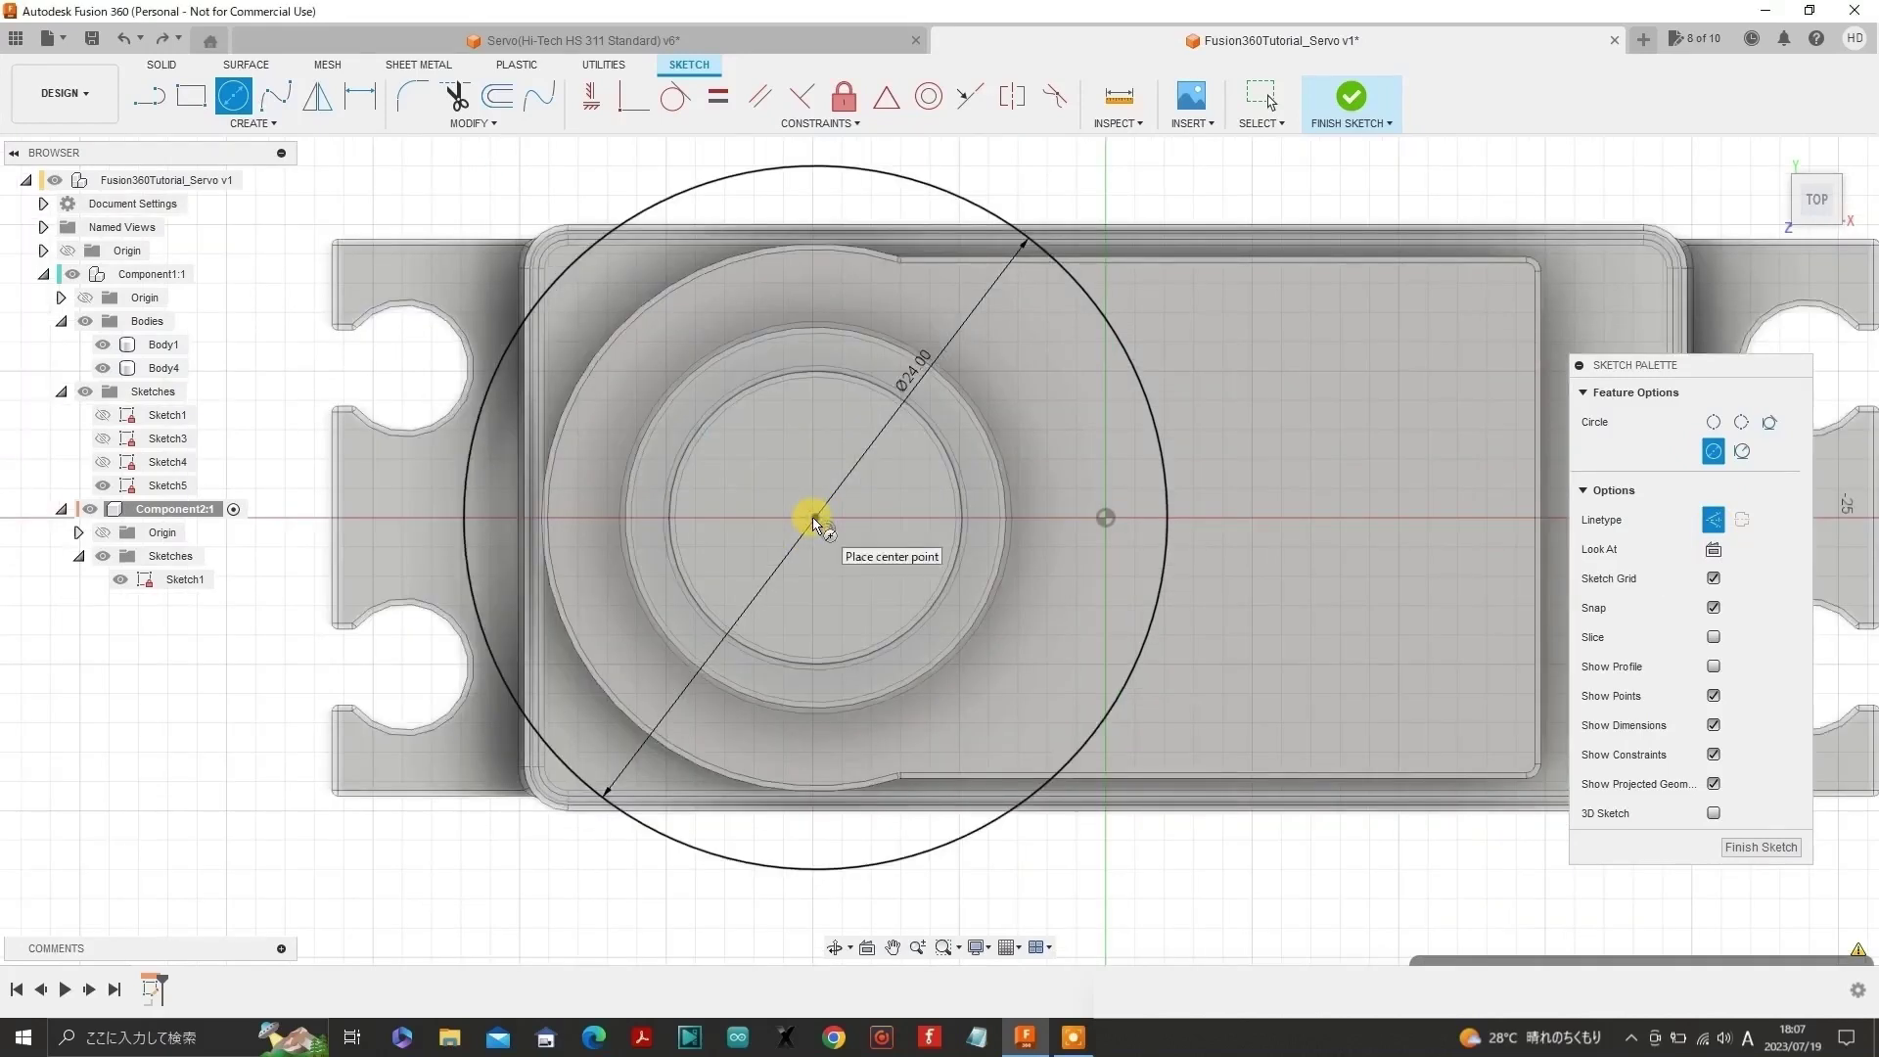
{"action": "left_click", "coordinate": [814, 517]}
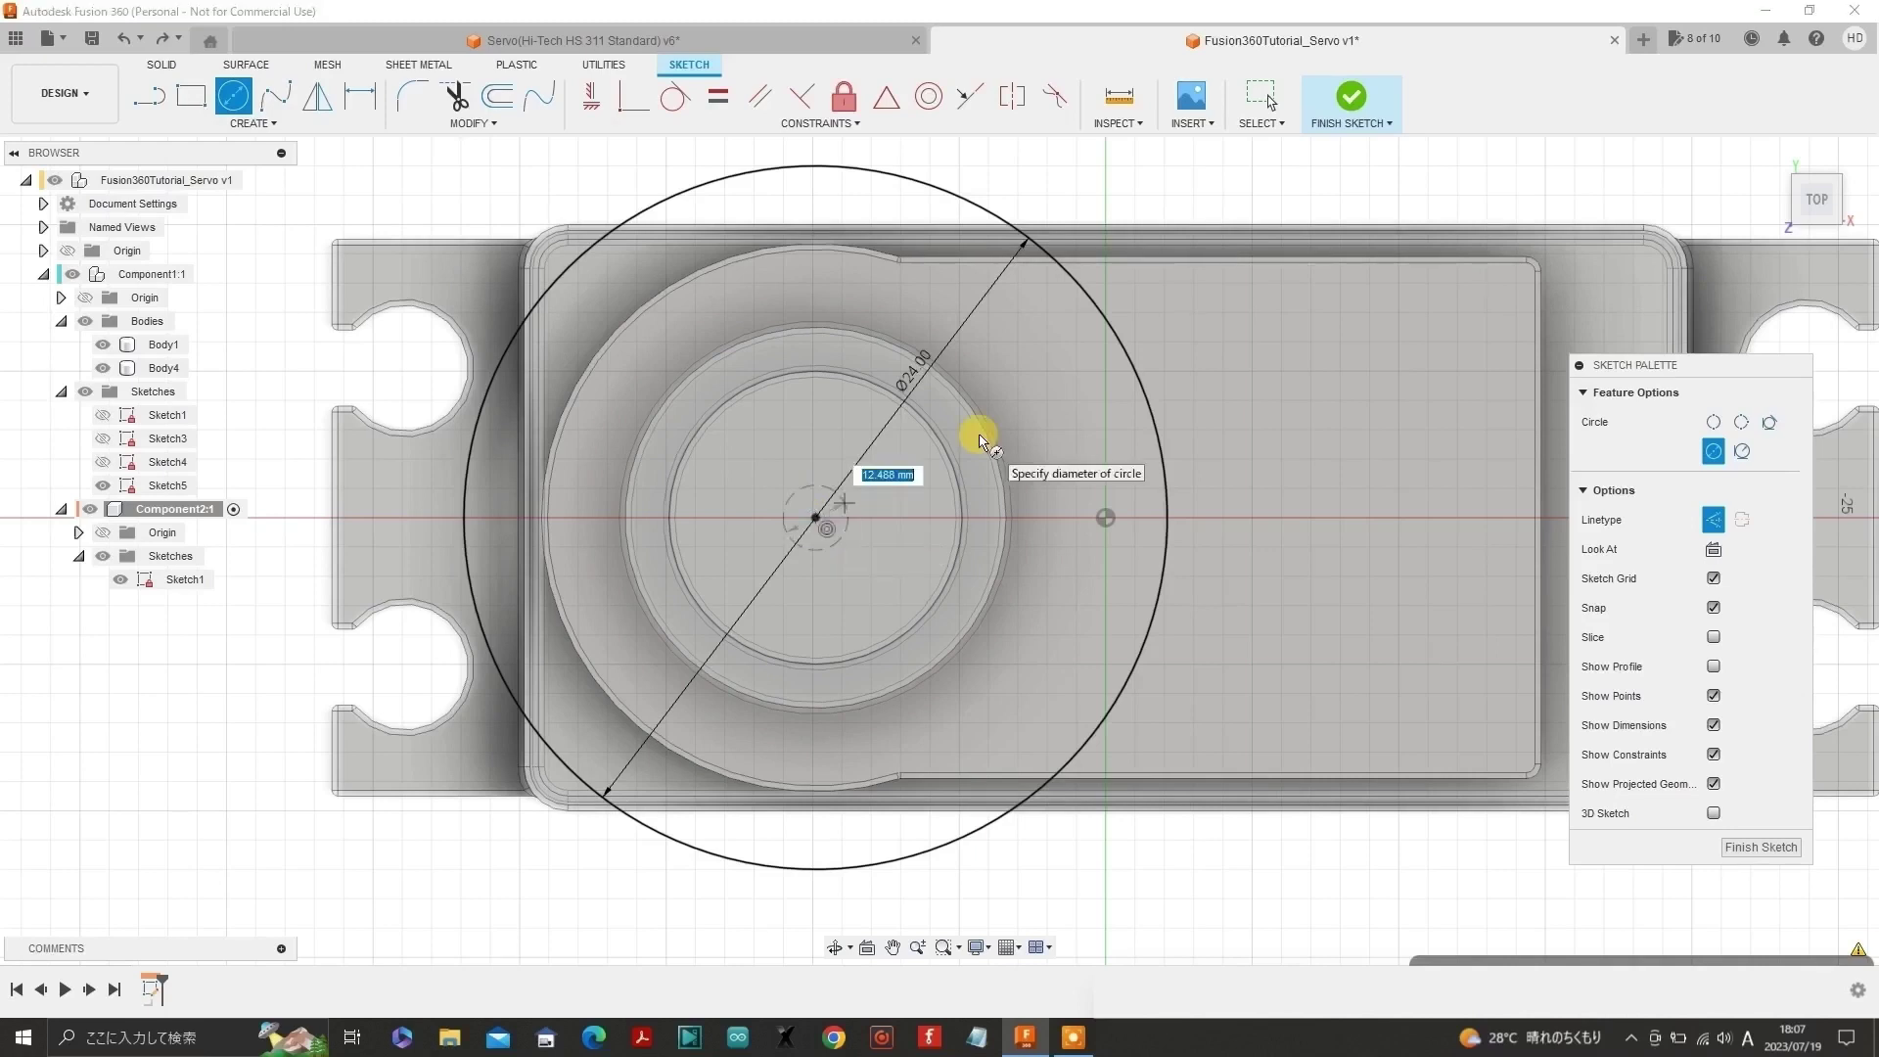
{"action": "type", "text": "17"}
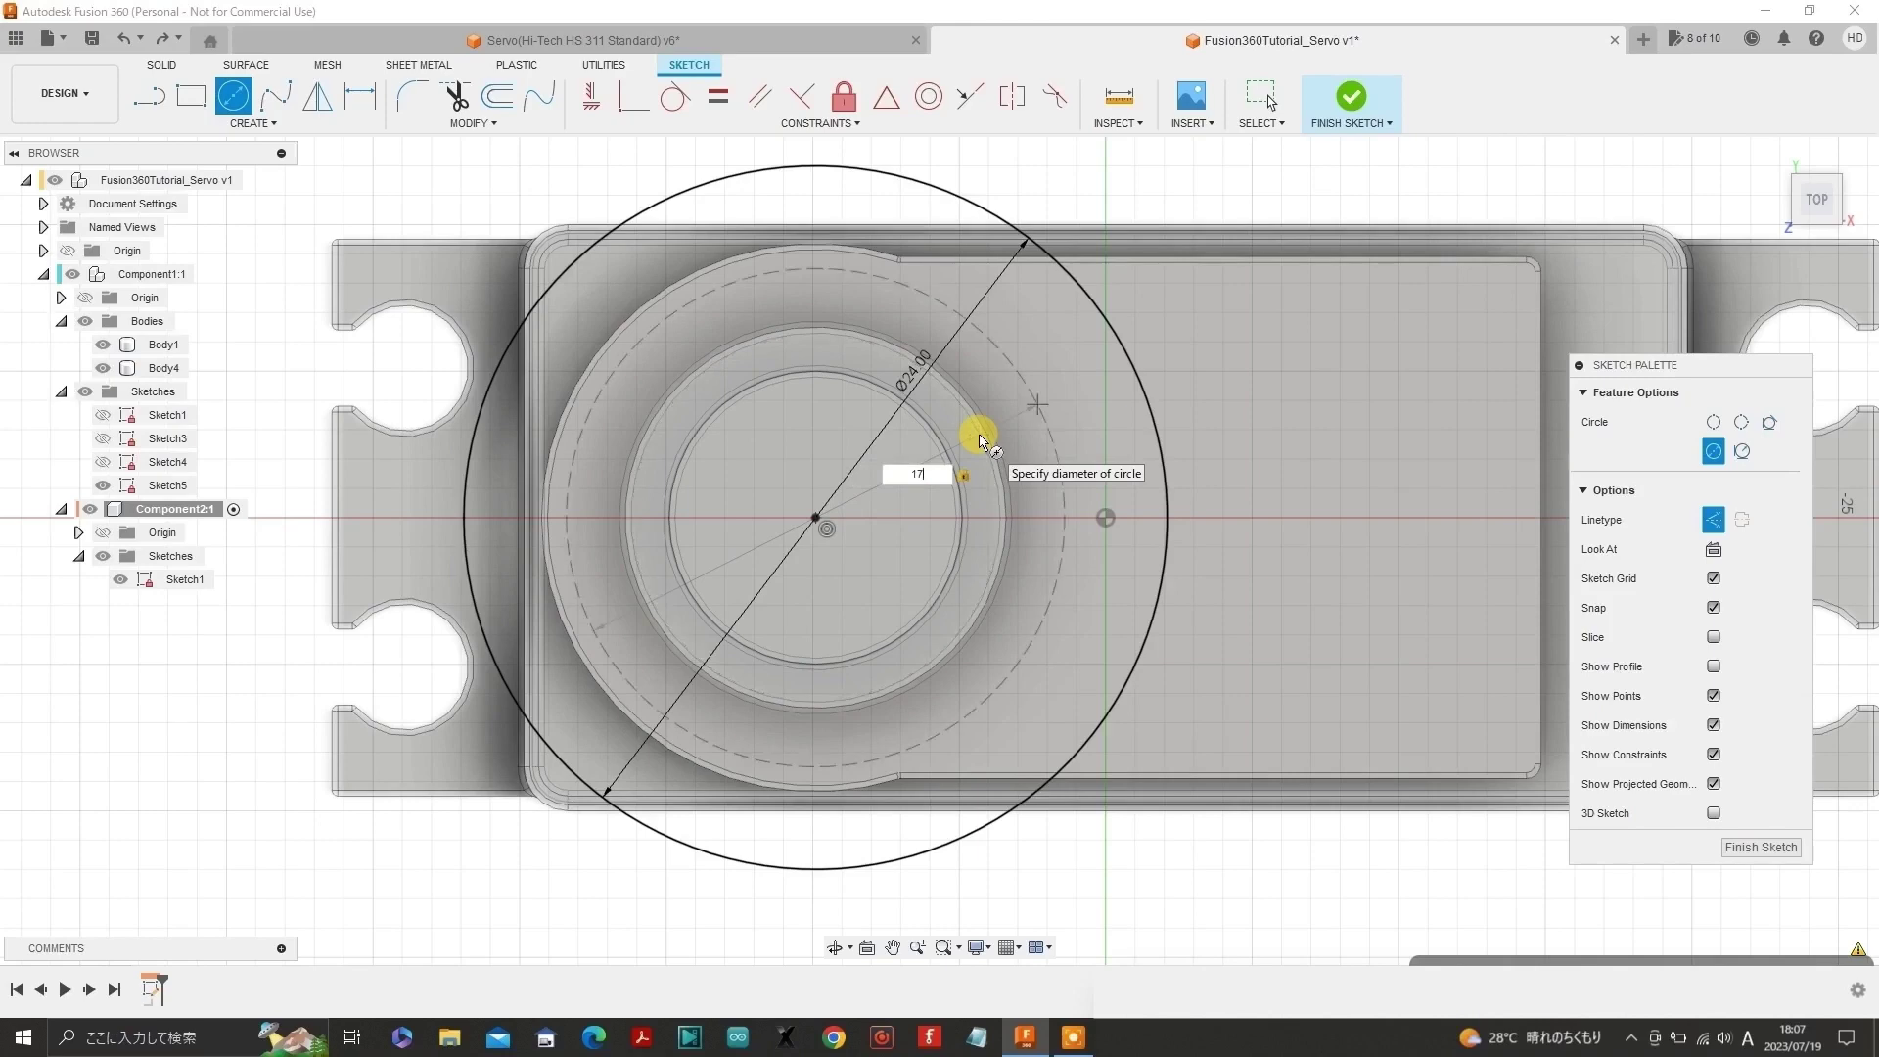
{"action": "key", "text": "Return"}
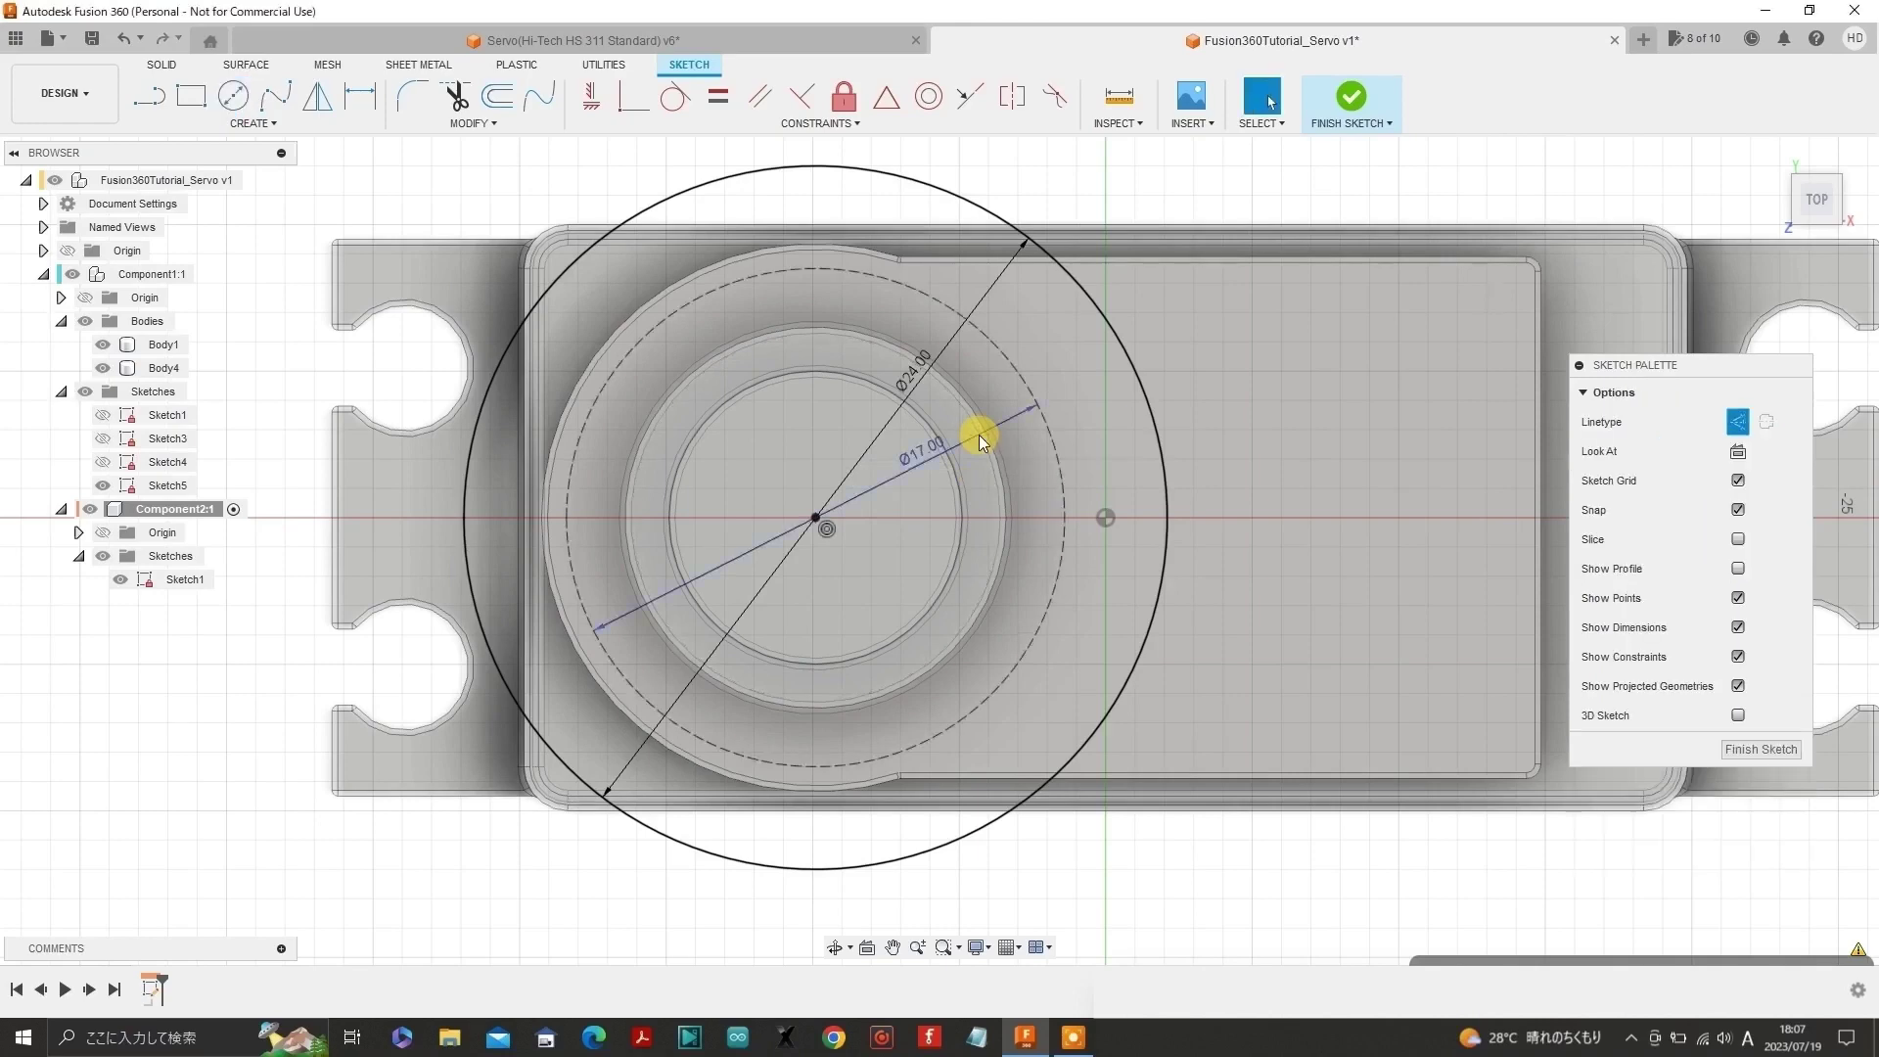
- Draw two horizontal 12 mm construction lines from the circles' centre to opposite sides of the 24 mm circle
{"action": "left_click", "coordinate": [144, 105]}
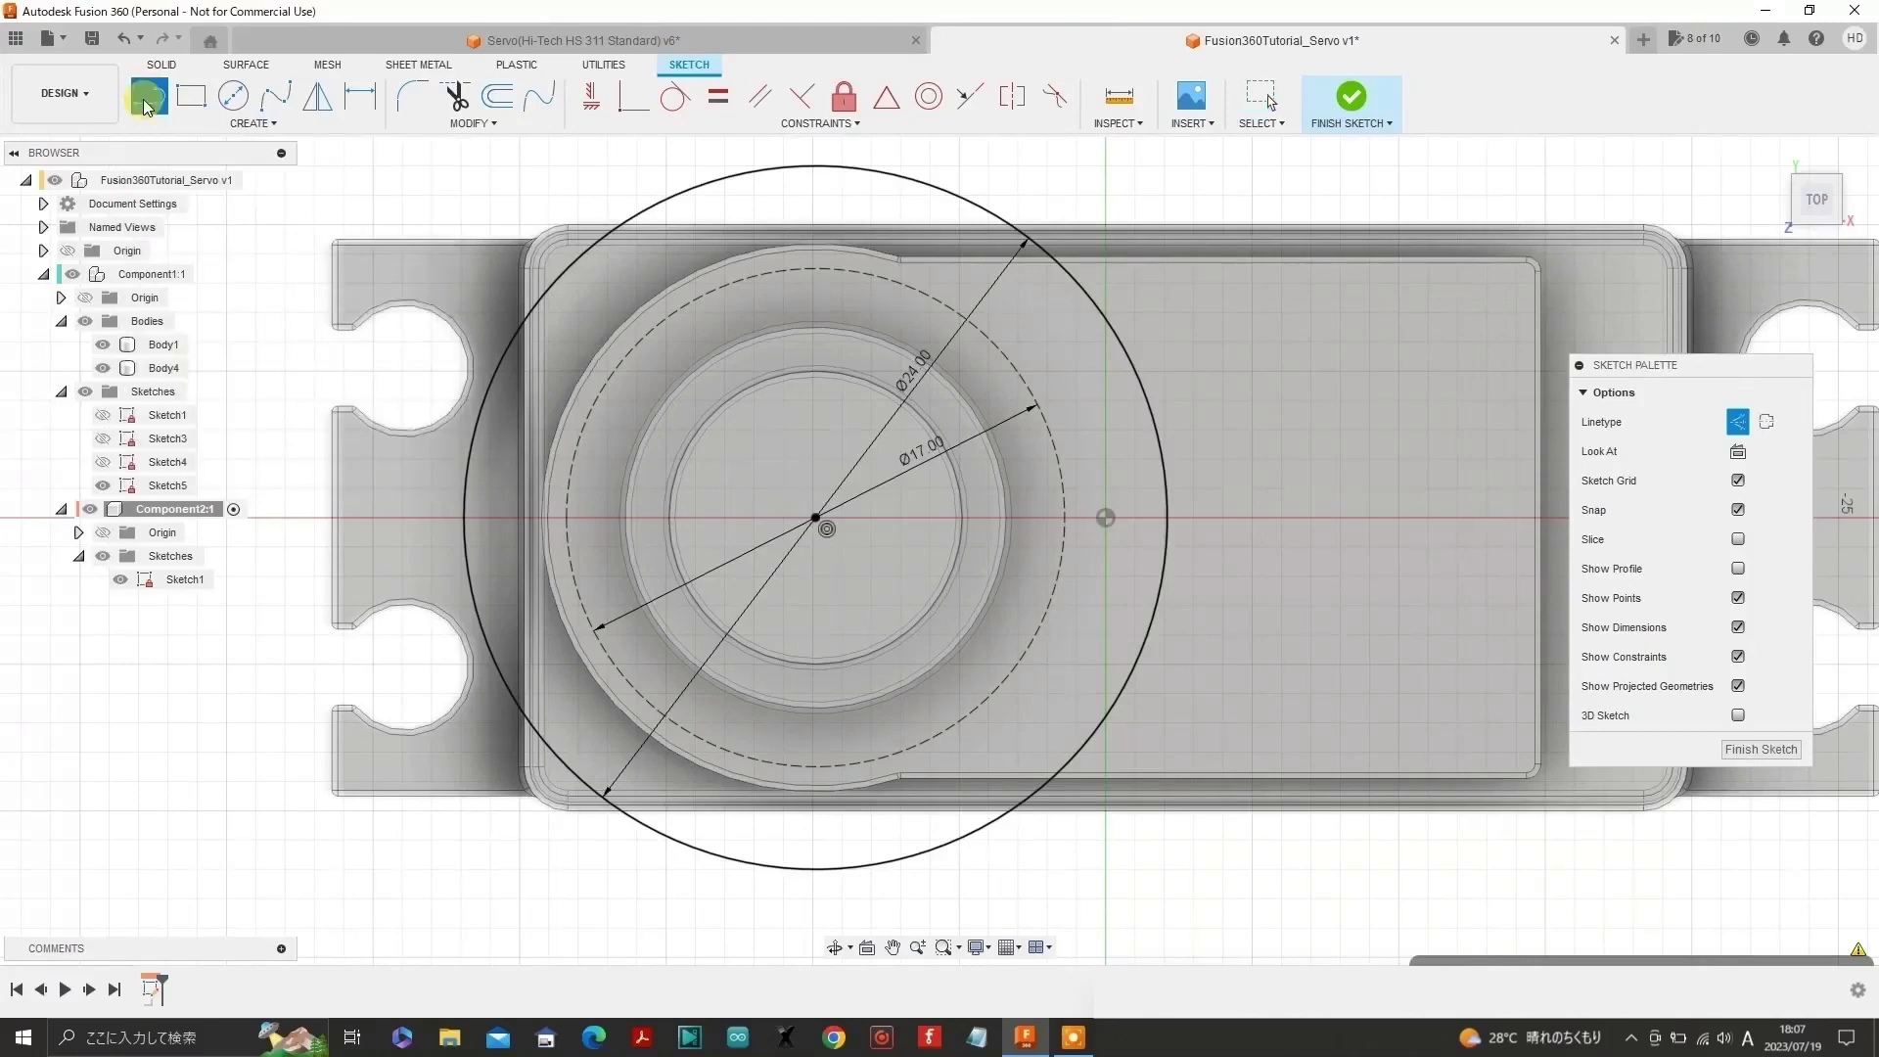
{"action": "left_click", "coordinate": [814, 519]}
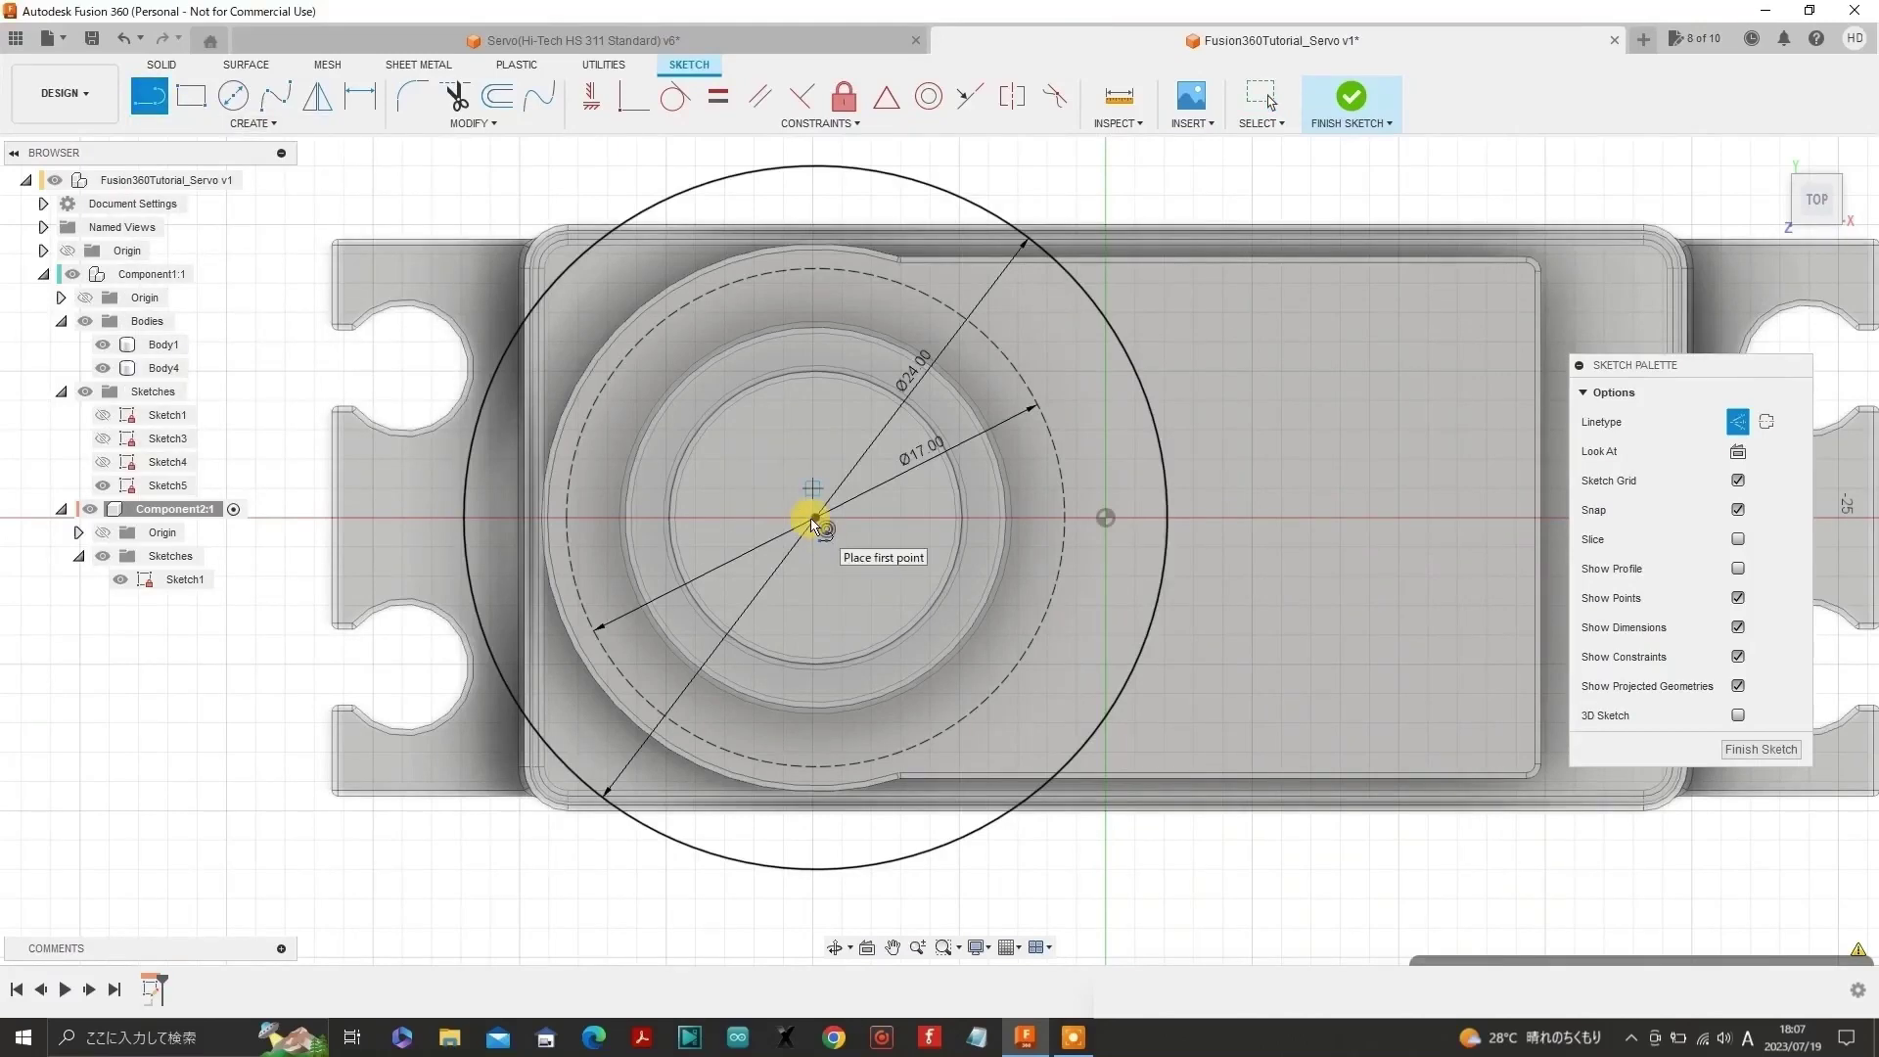
{"action": "left_click", "coordinate": [814, 519]}
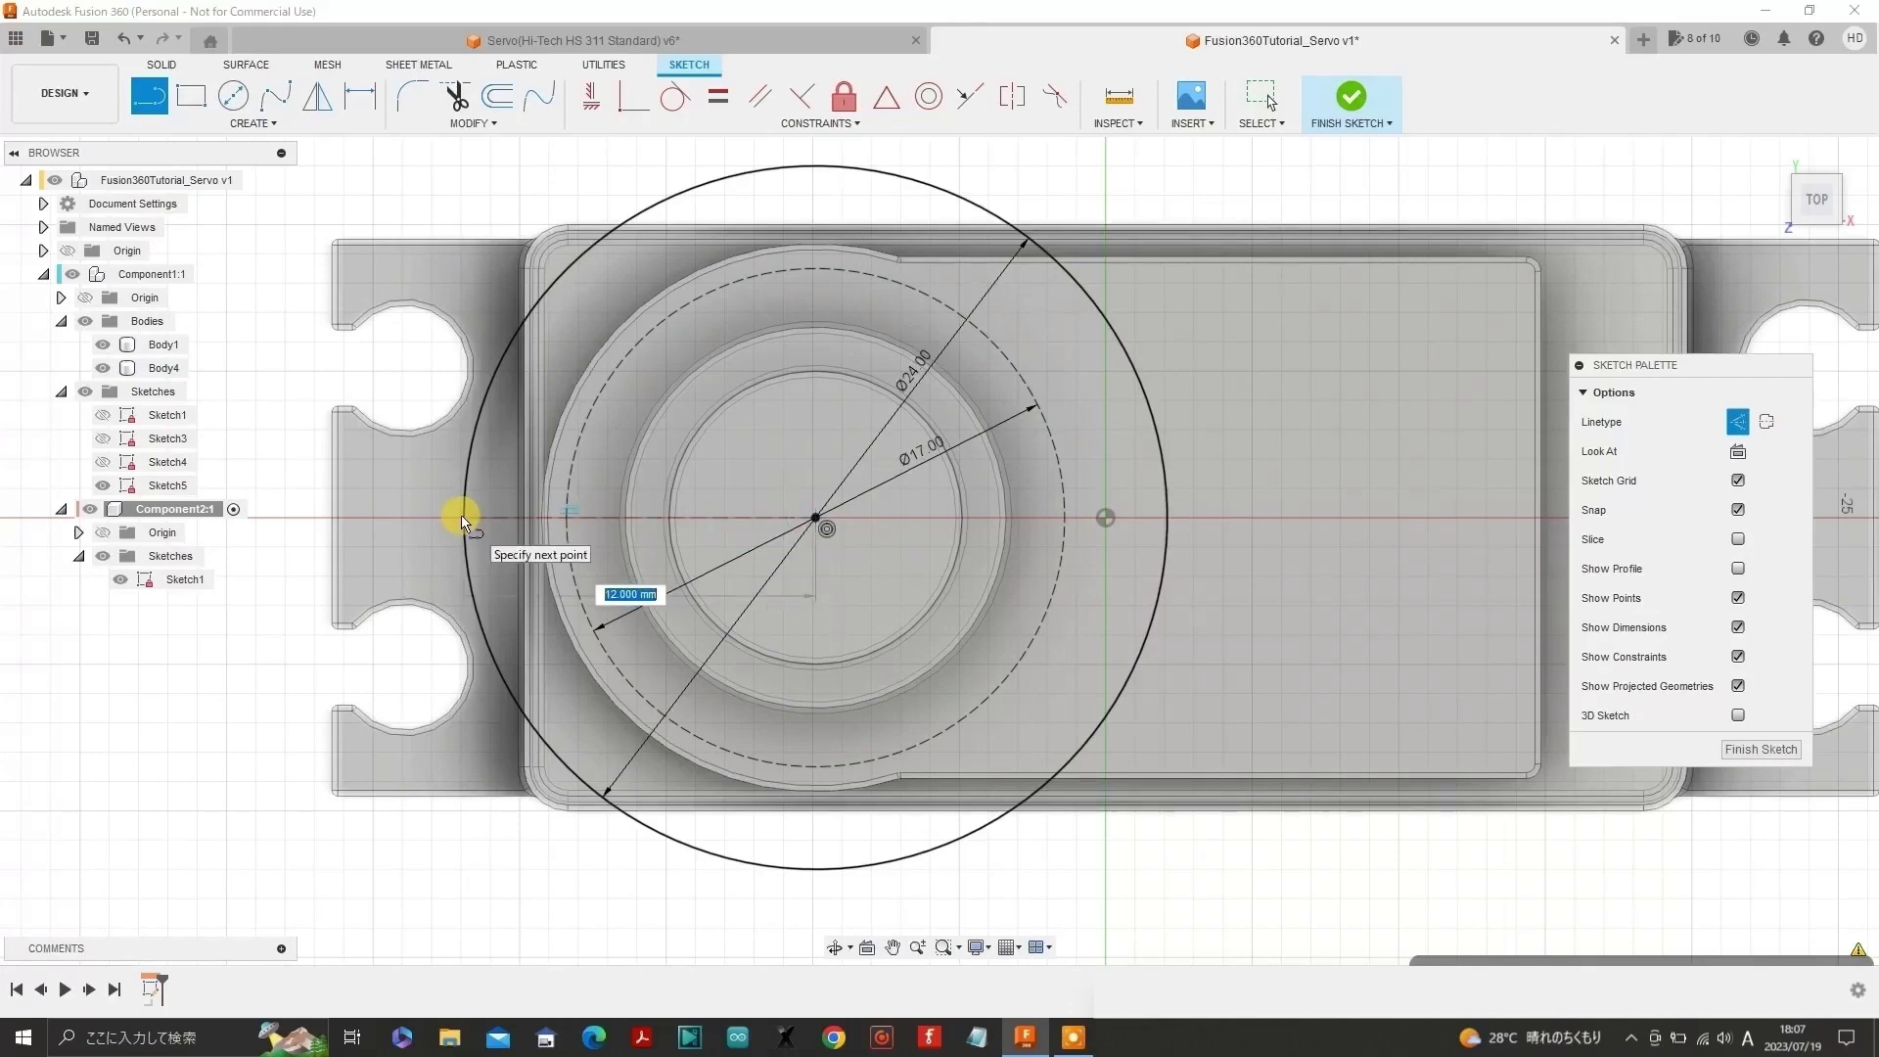
{"action": "left_click", "coordinate": [462, 519]}
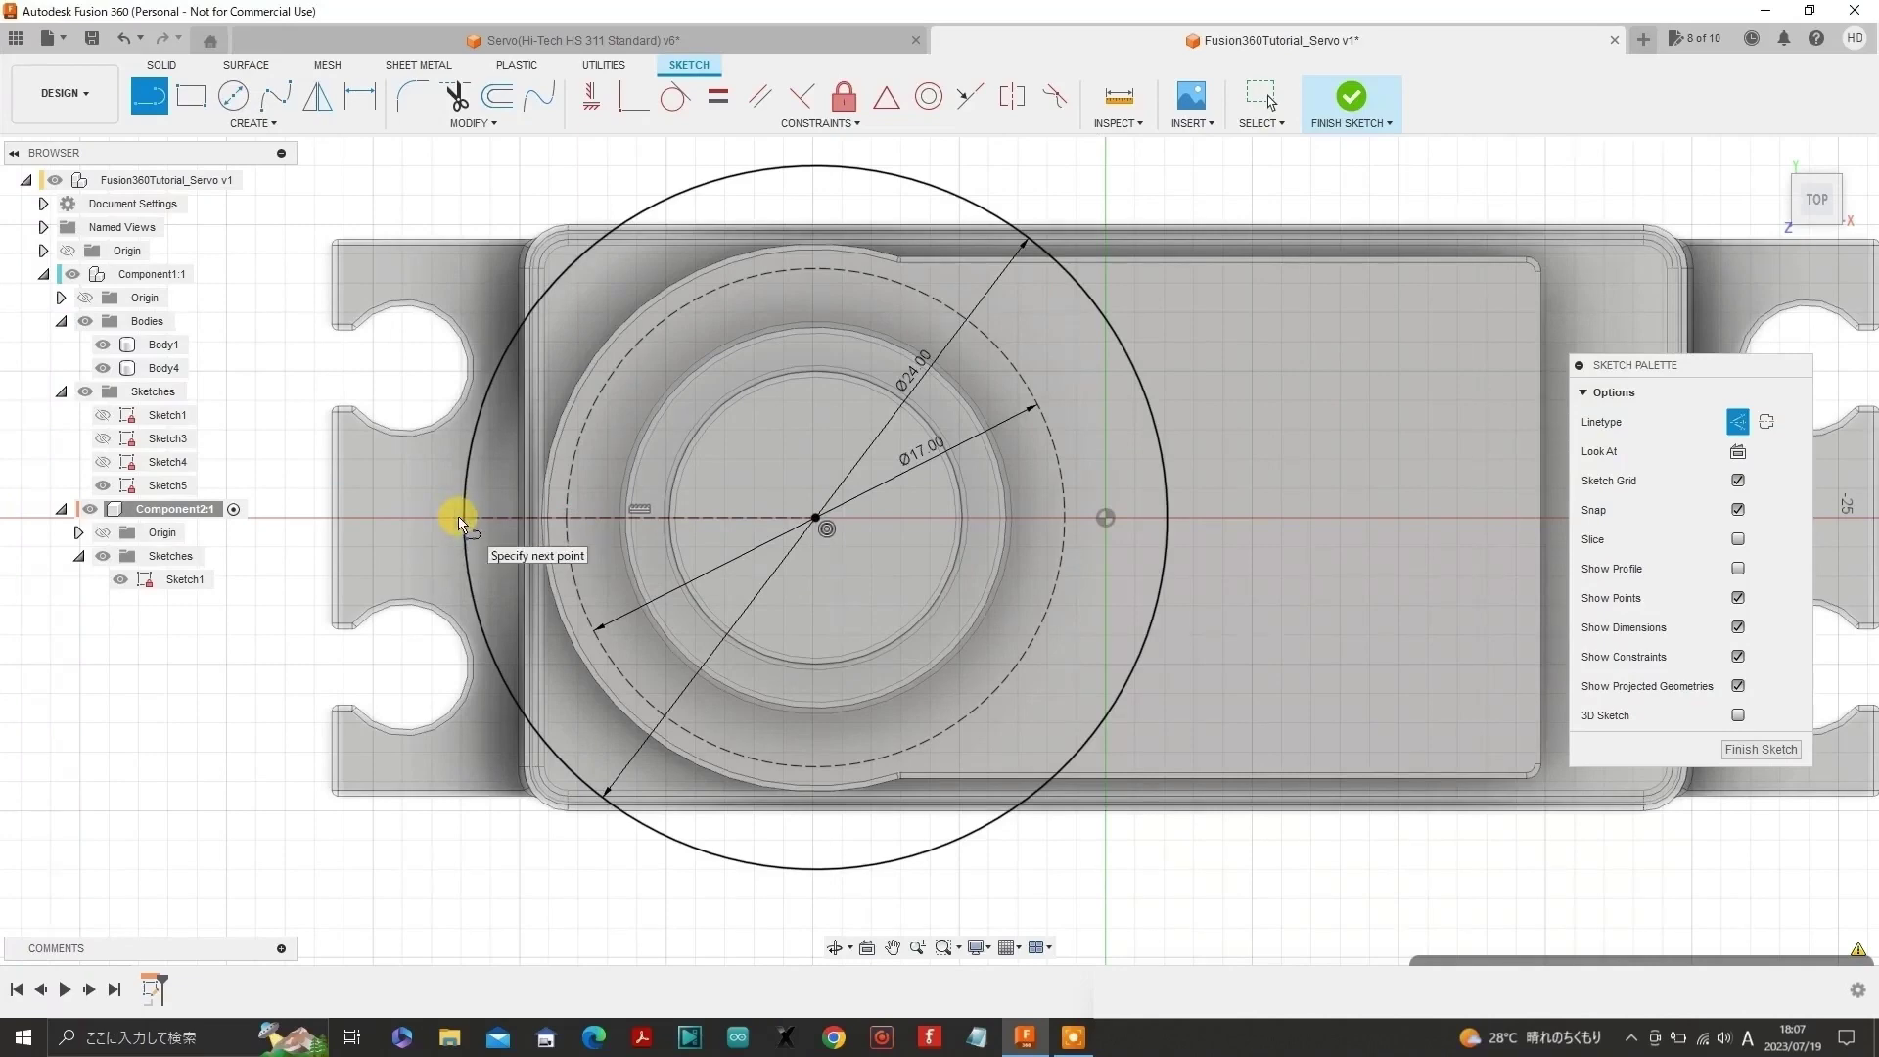
{"action": "key", "text": "Escape"}
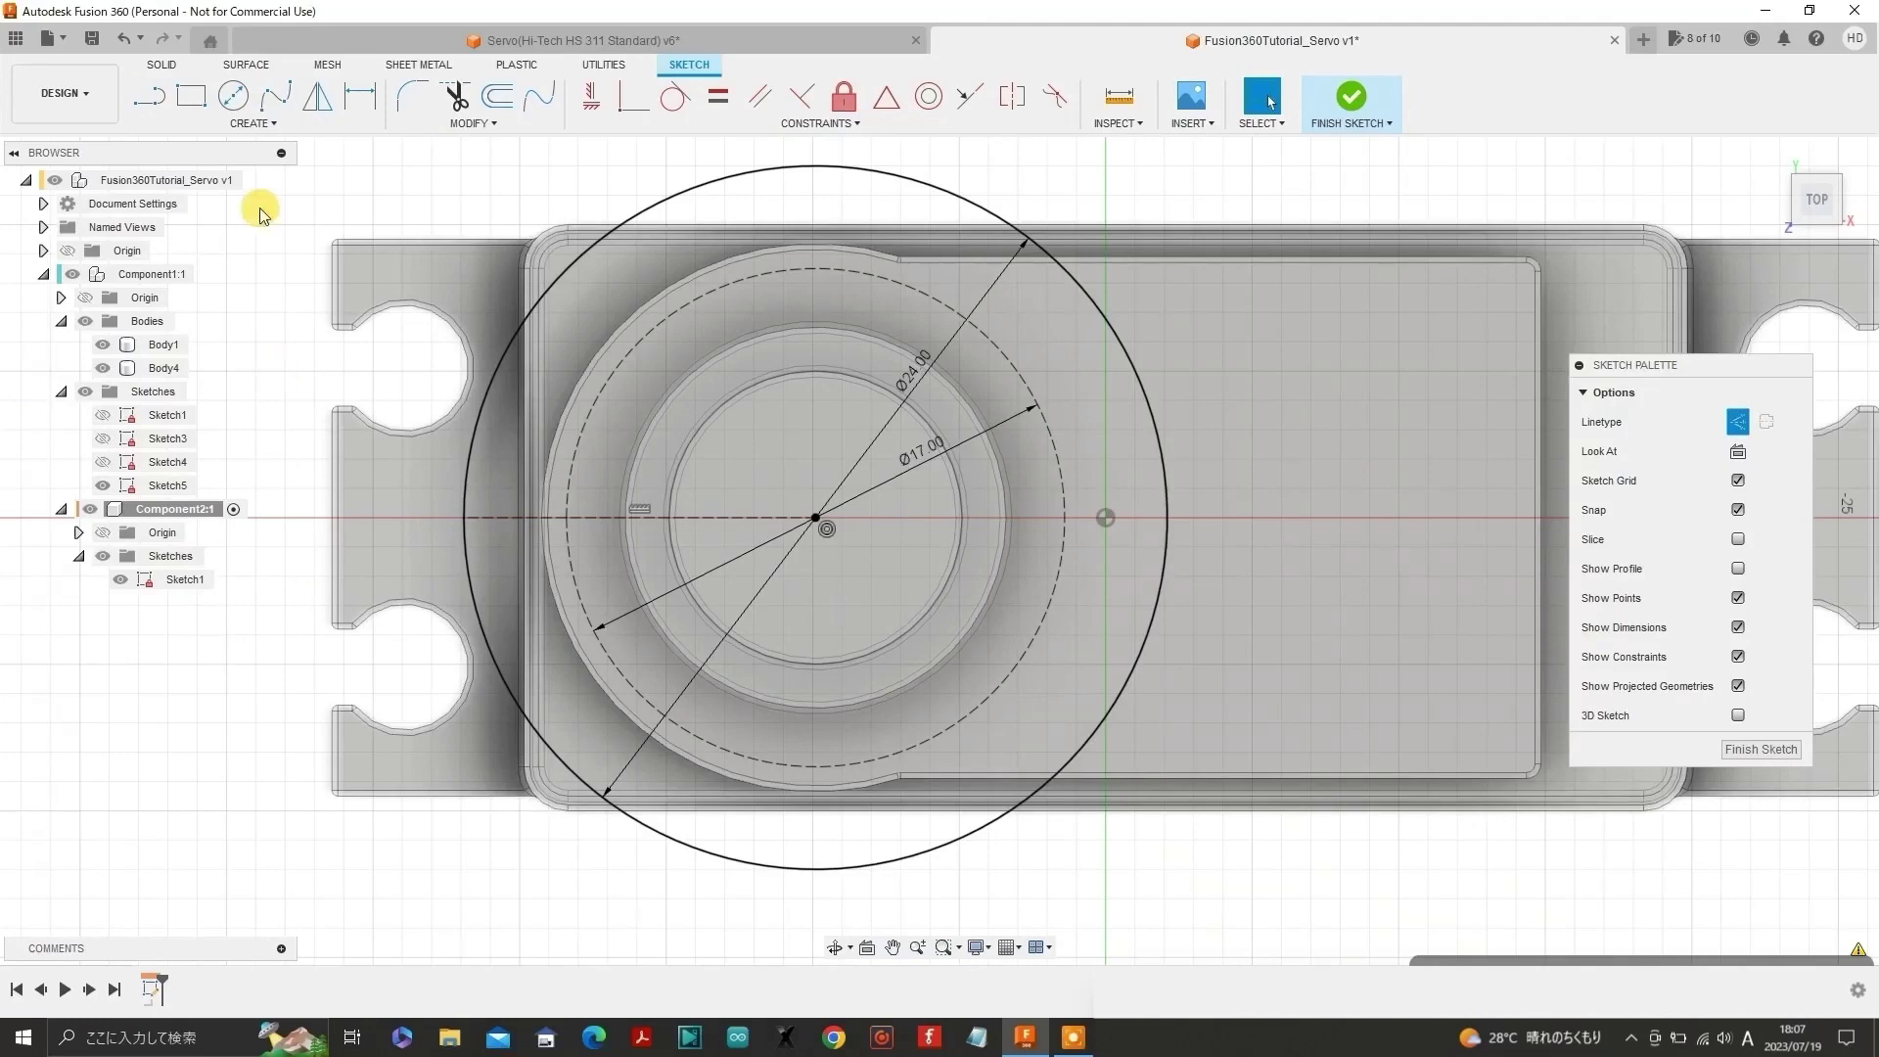
{"action": "key", "text": "l"}
{"action": "left_click", "coordinate": [815, 518]}
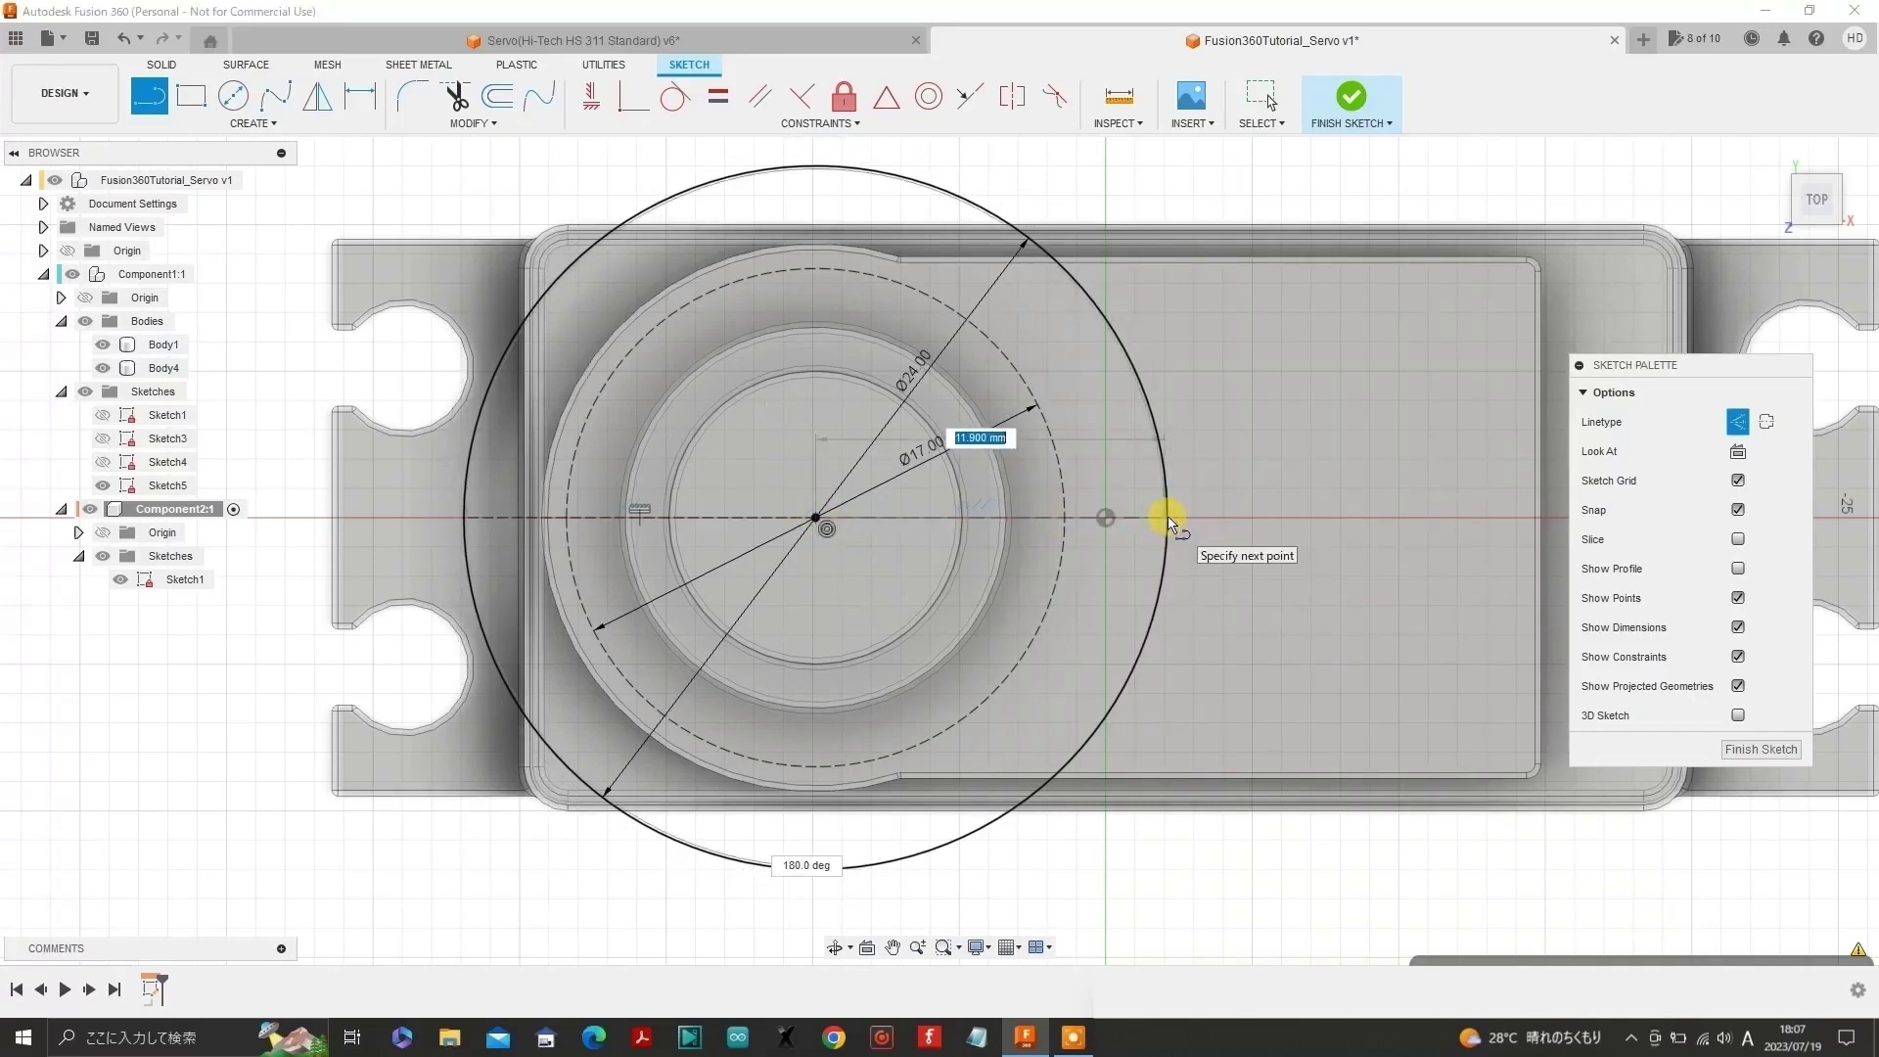
{"action": "left_click", "coordinate": [1168, 519]}
{"action": "key", "text": "Escape"}
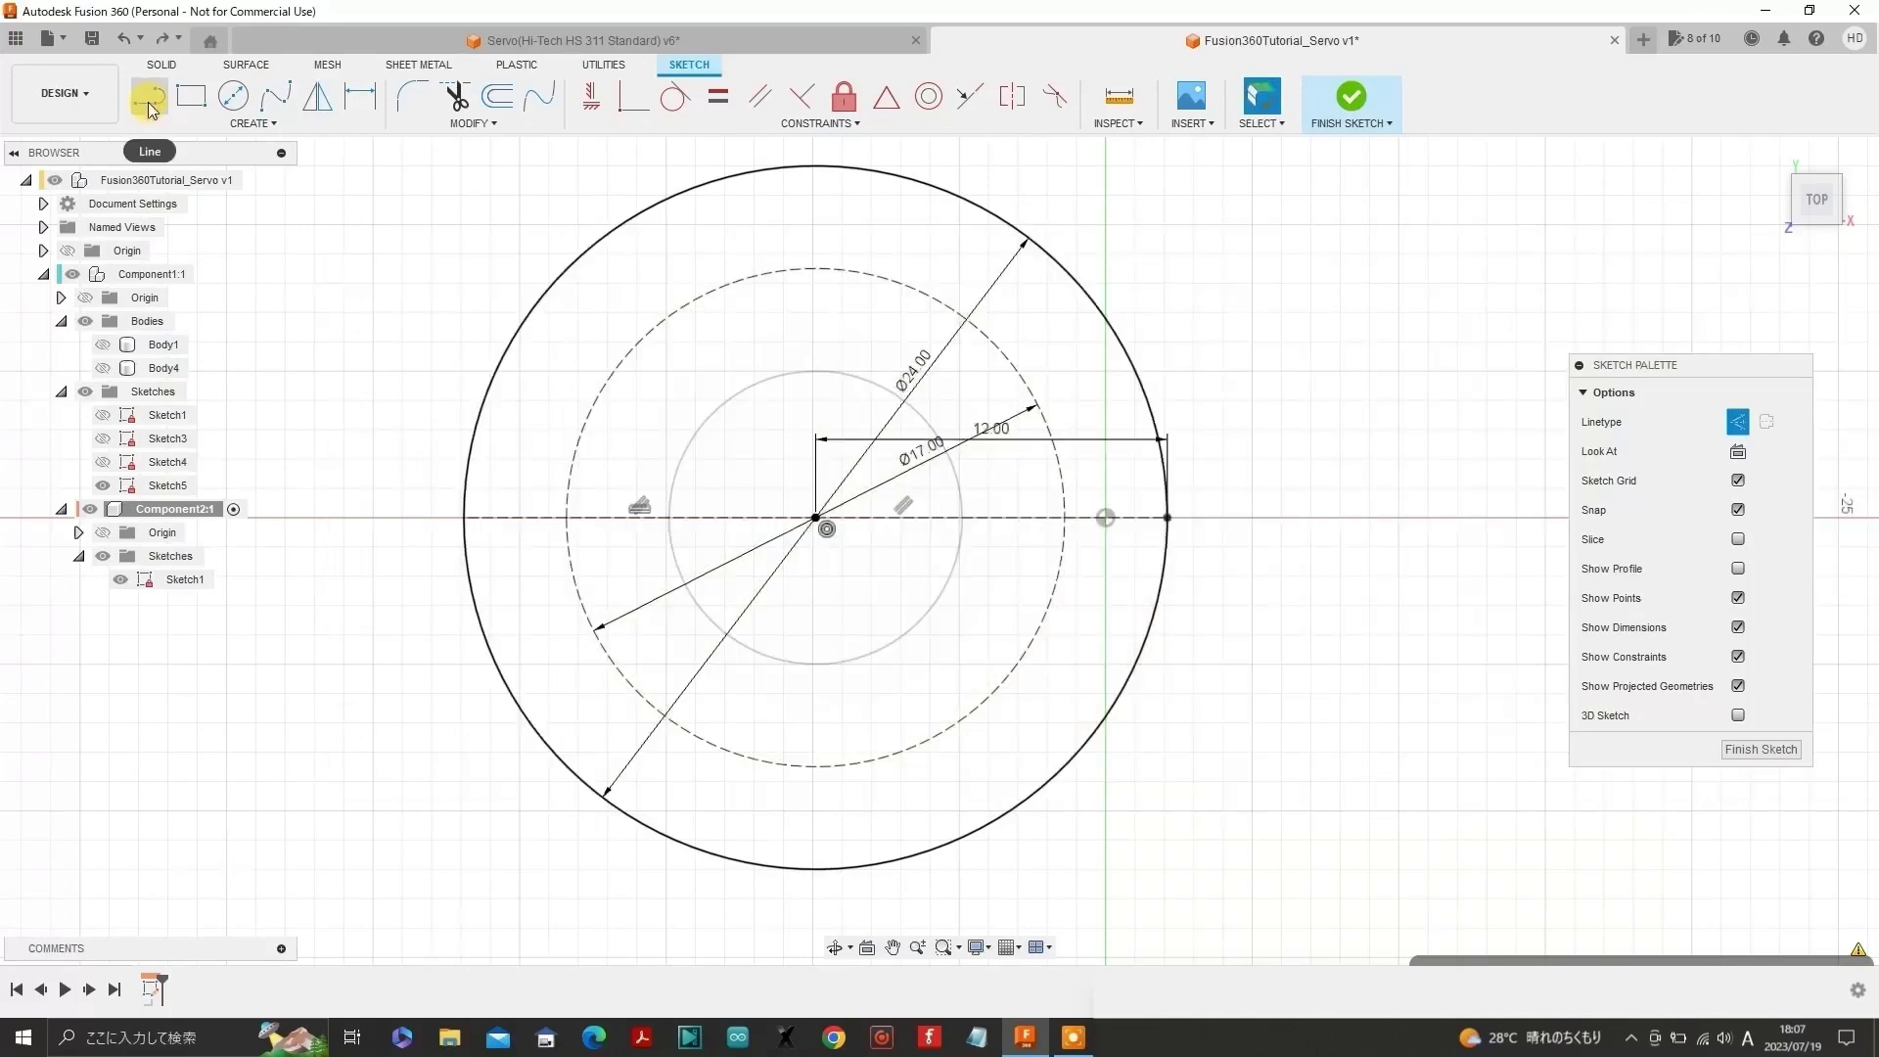
- Draw a construction line from the circles' centre up and to the left, 18° above the horizontal line
{"action": "left_click", "coordinate": [152, 107]}
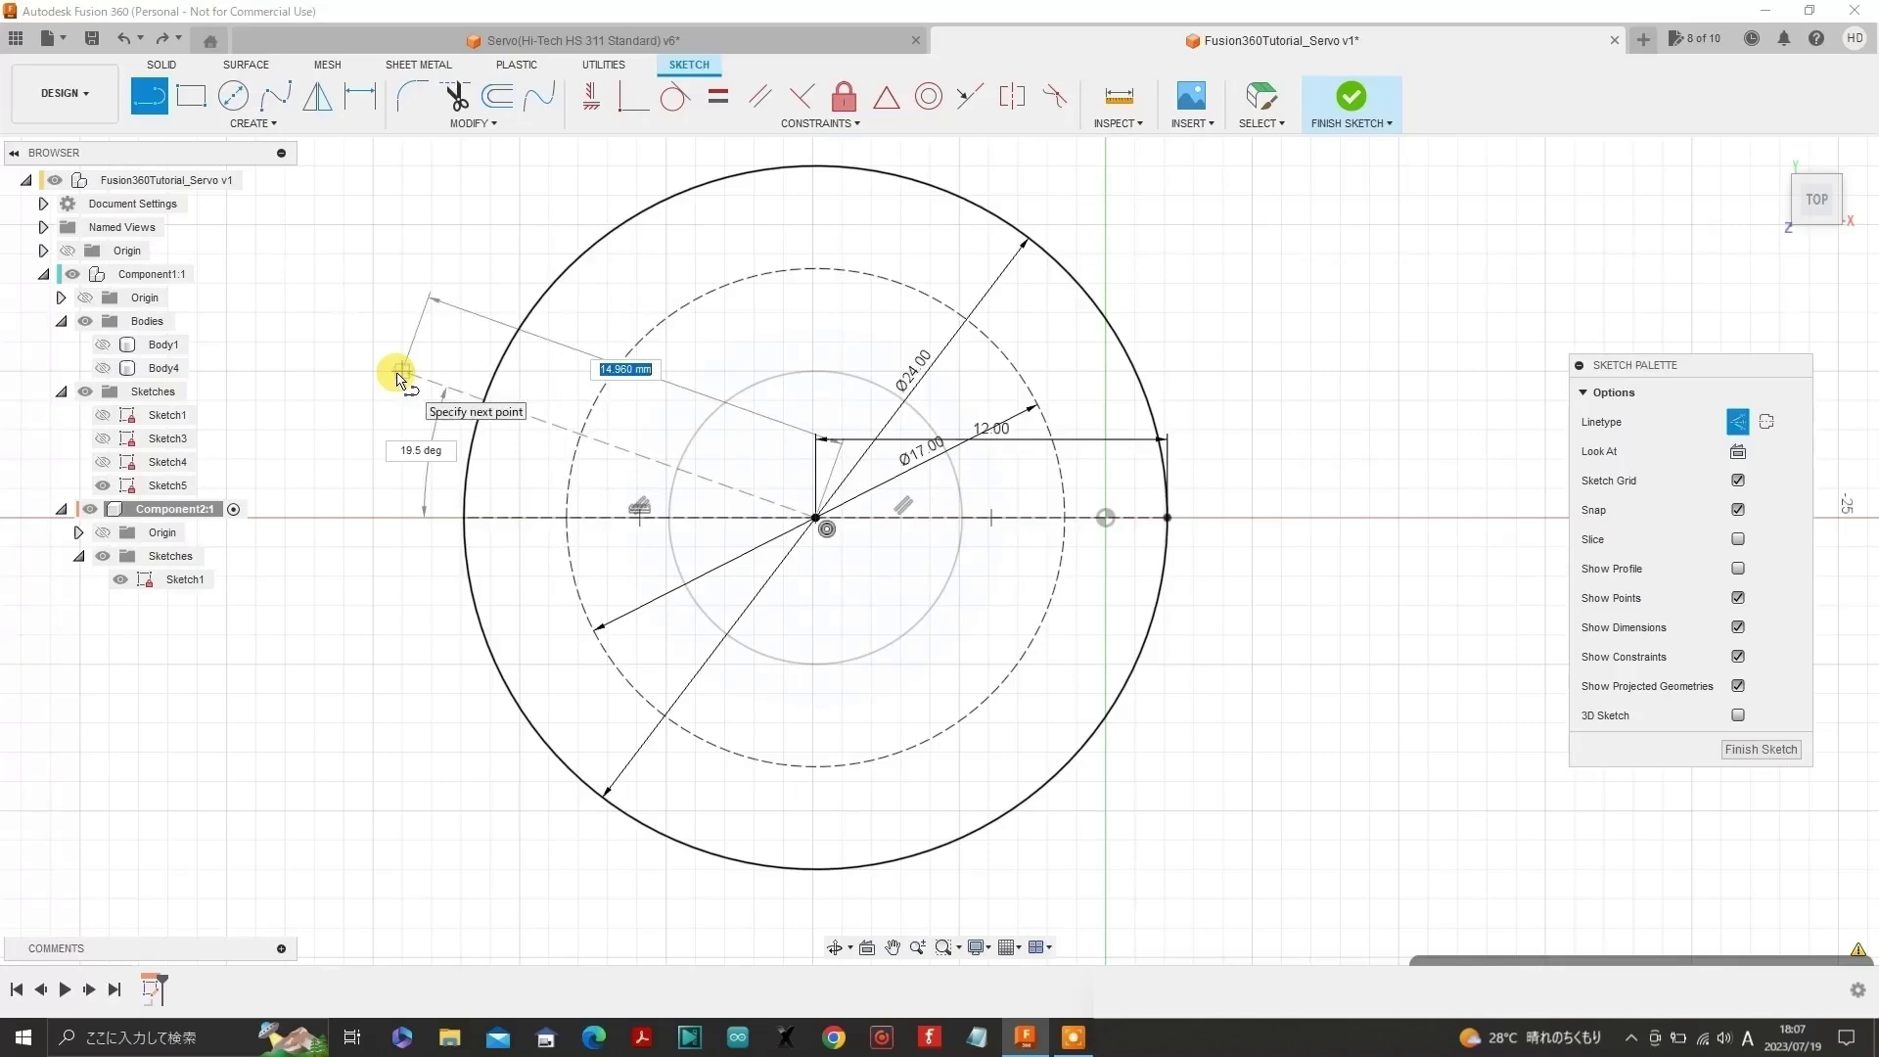
{"action": "key", "text": "Tab"}
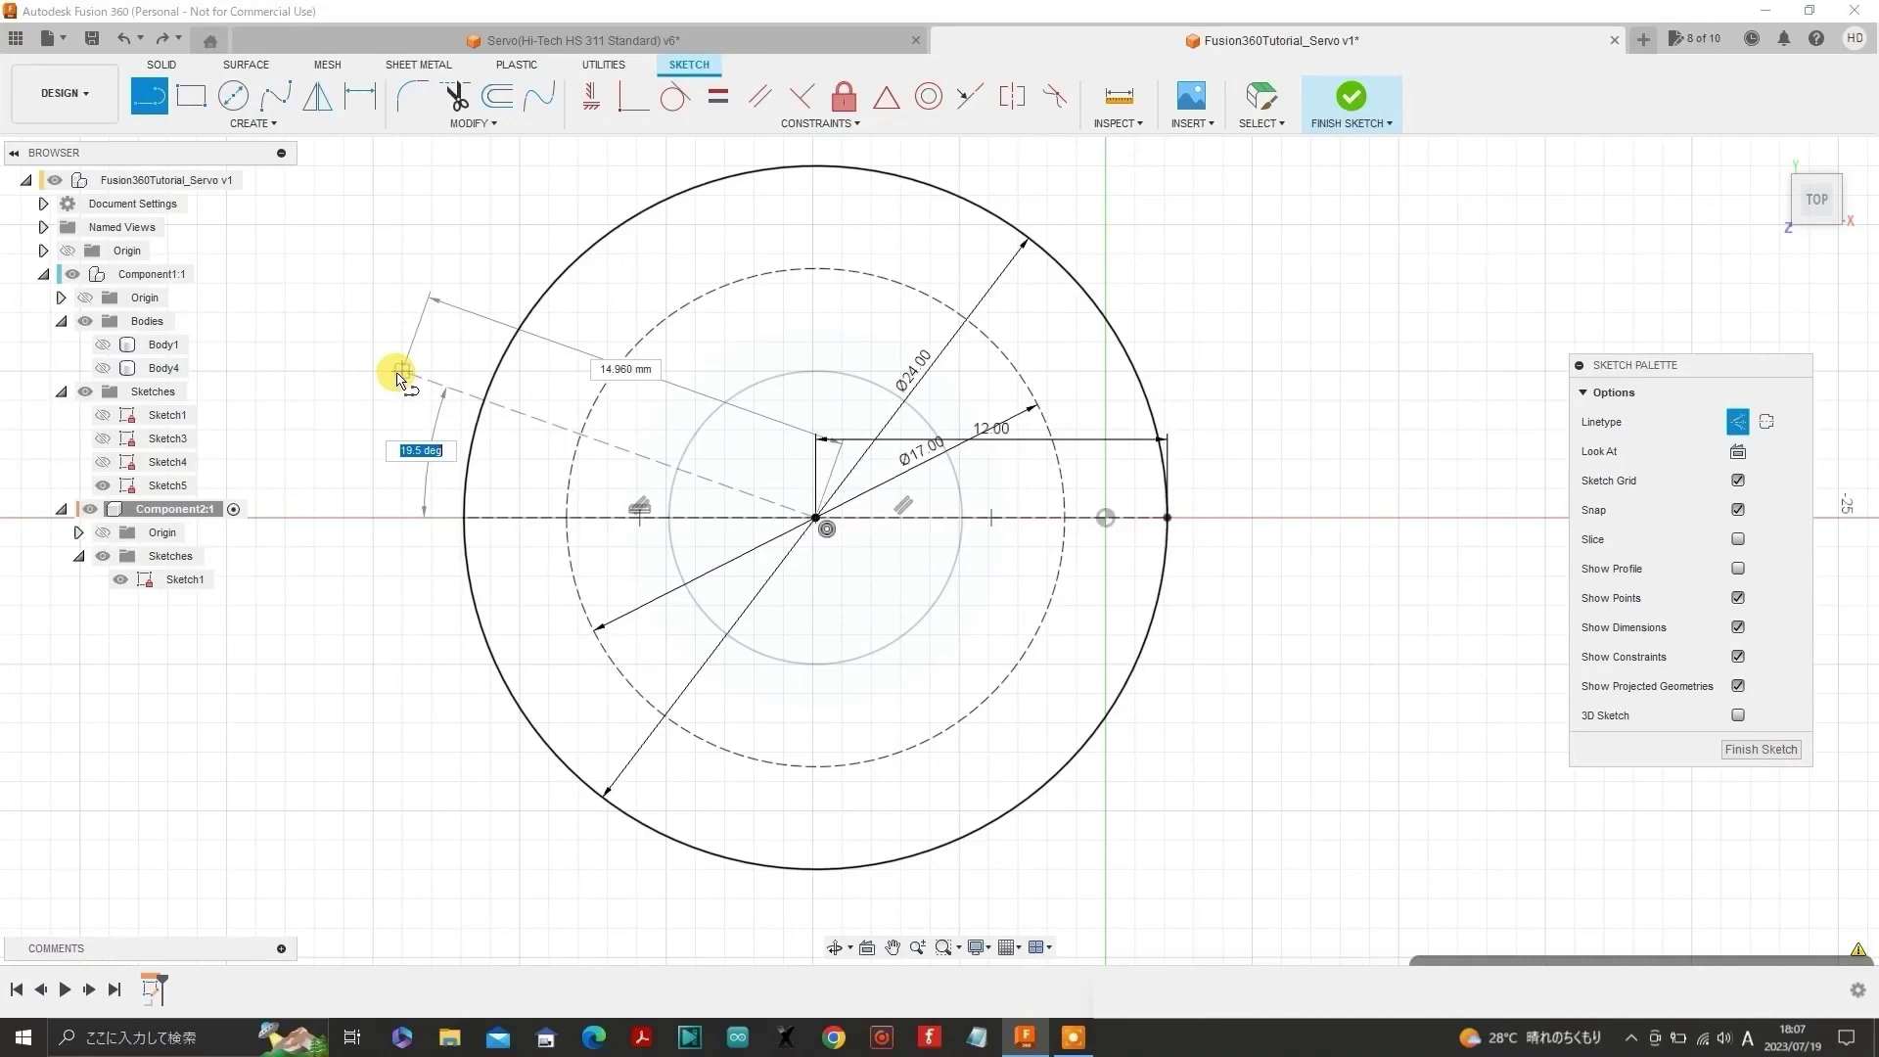
{"action": "left_click", "coordinate": [399, 377]}
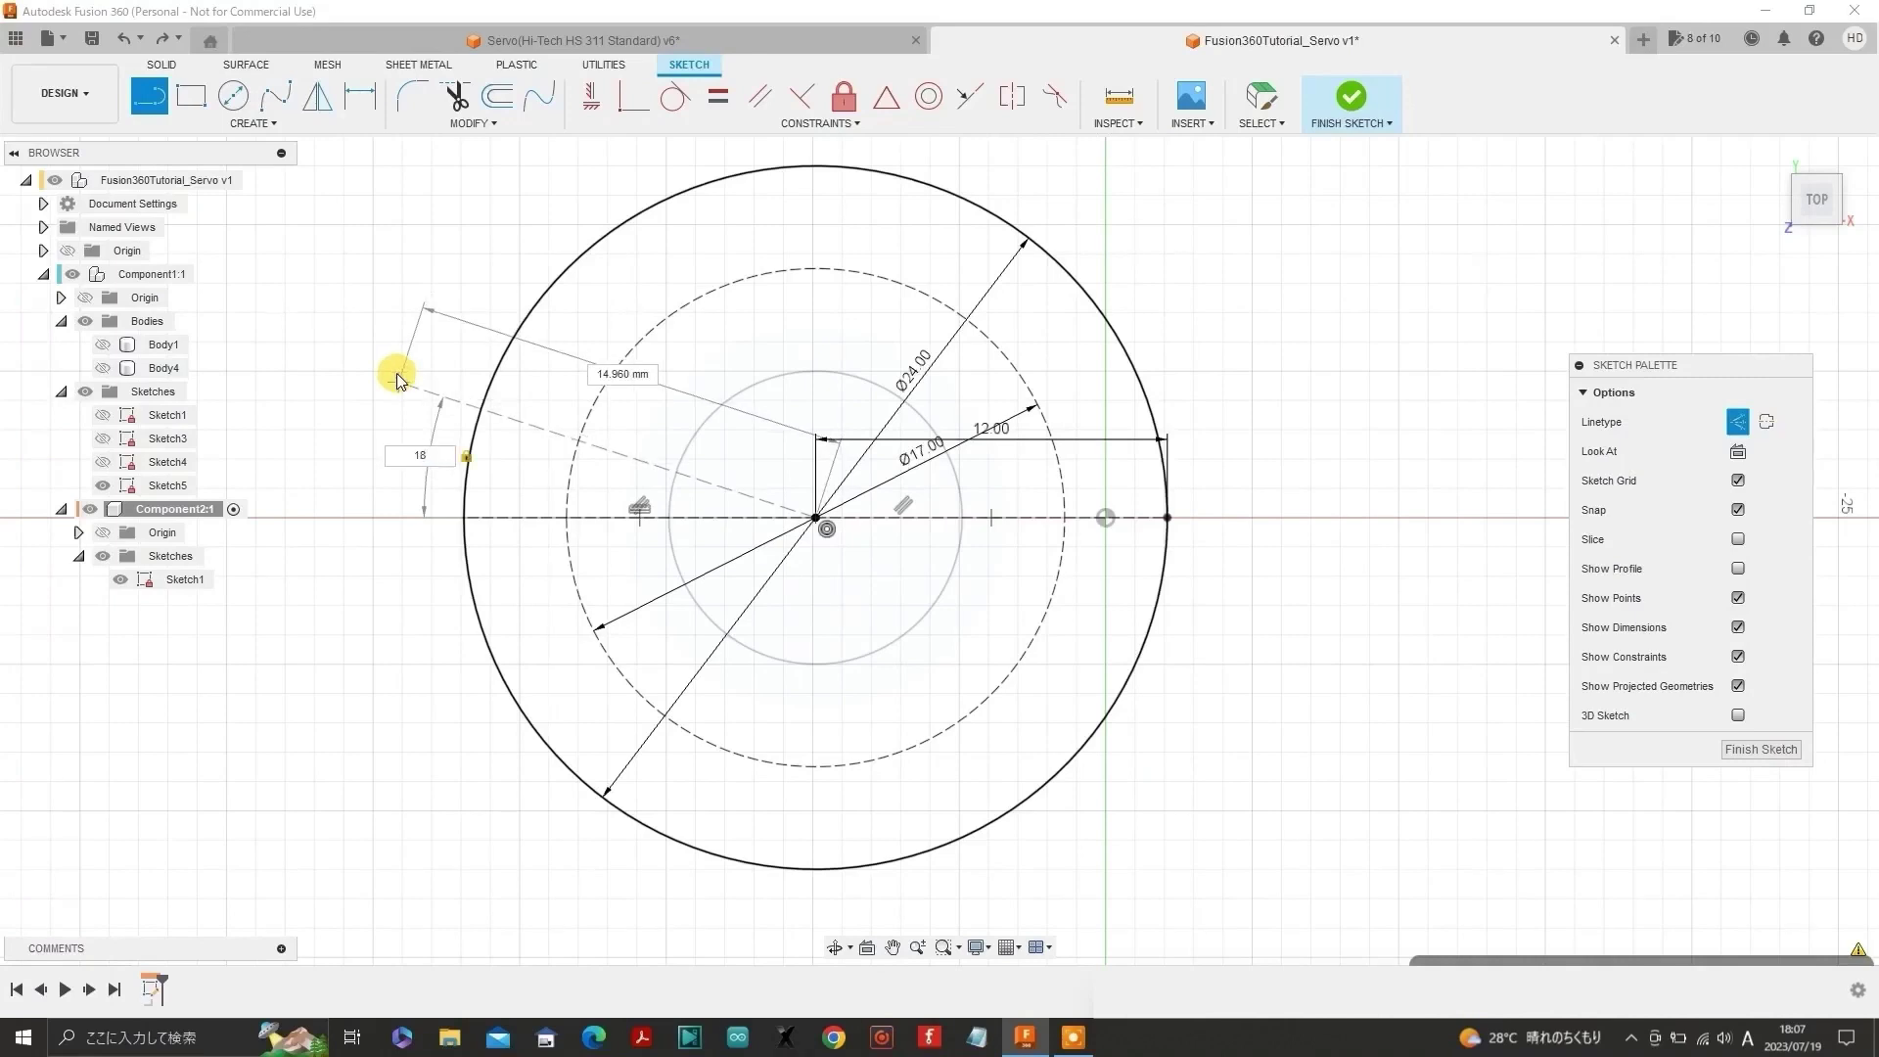
{"action": "key", "text": "Escape"}
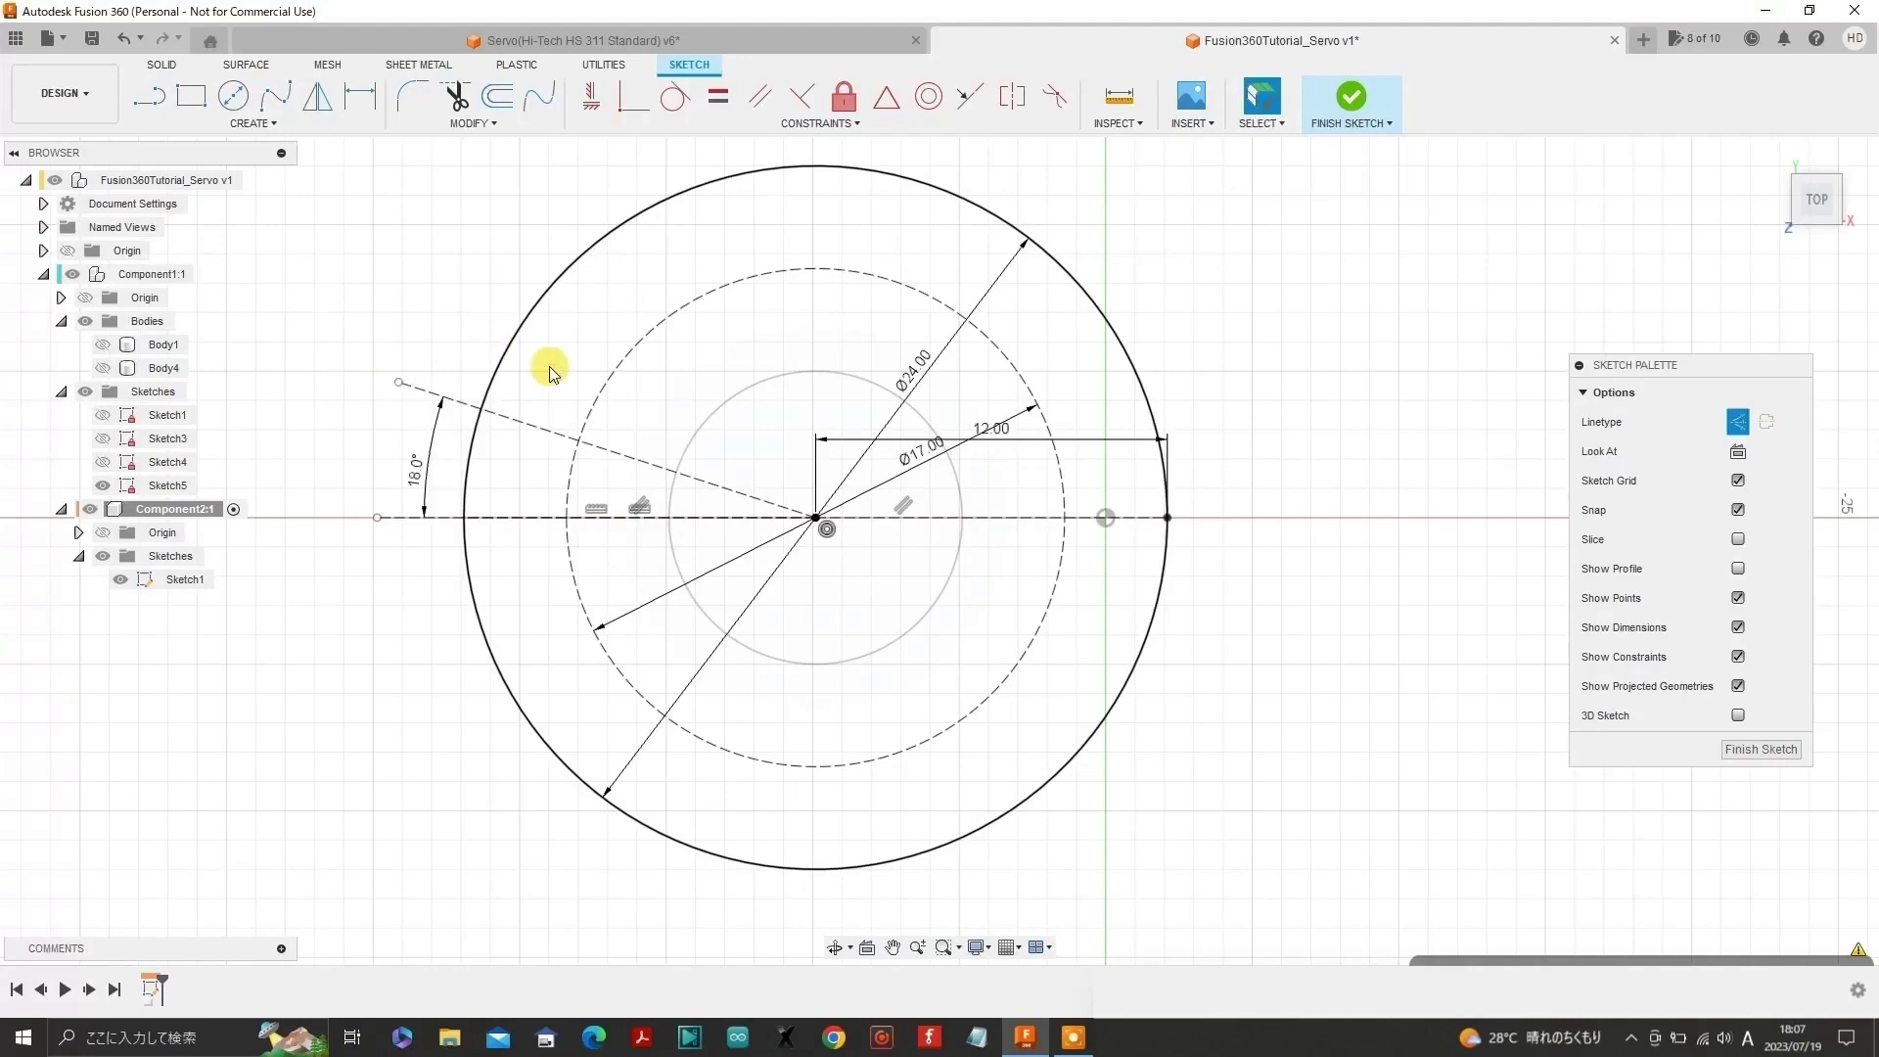
- Constrain the outer endpoints of the 18° line and the left horizontal reference line coincident with the 24 mm circle
{"action": "left_click", "coordinate": [545, 292]}
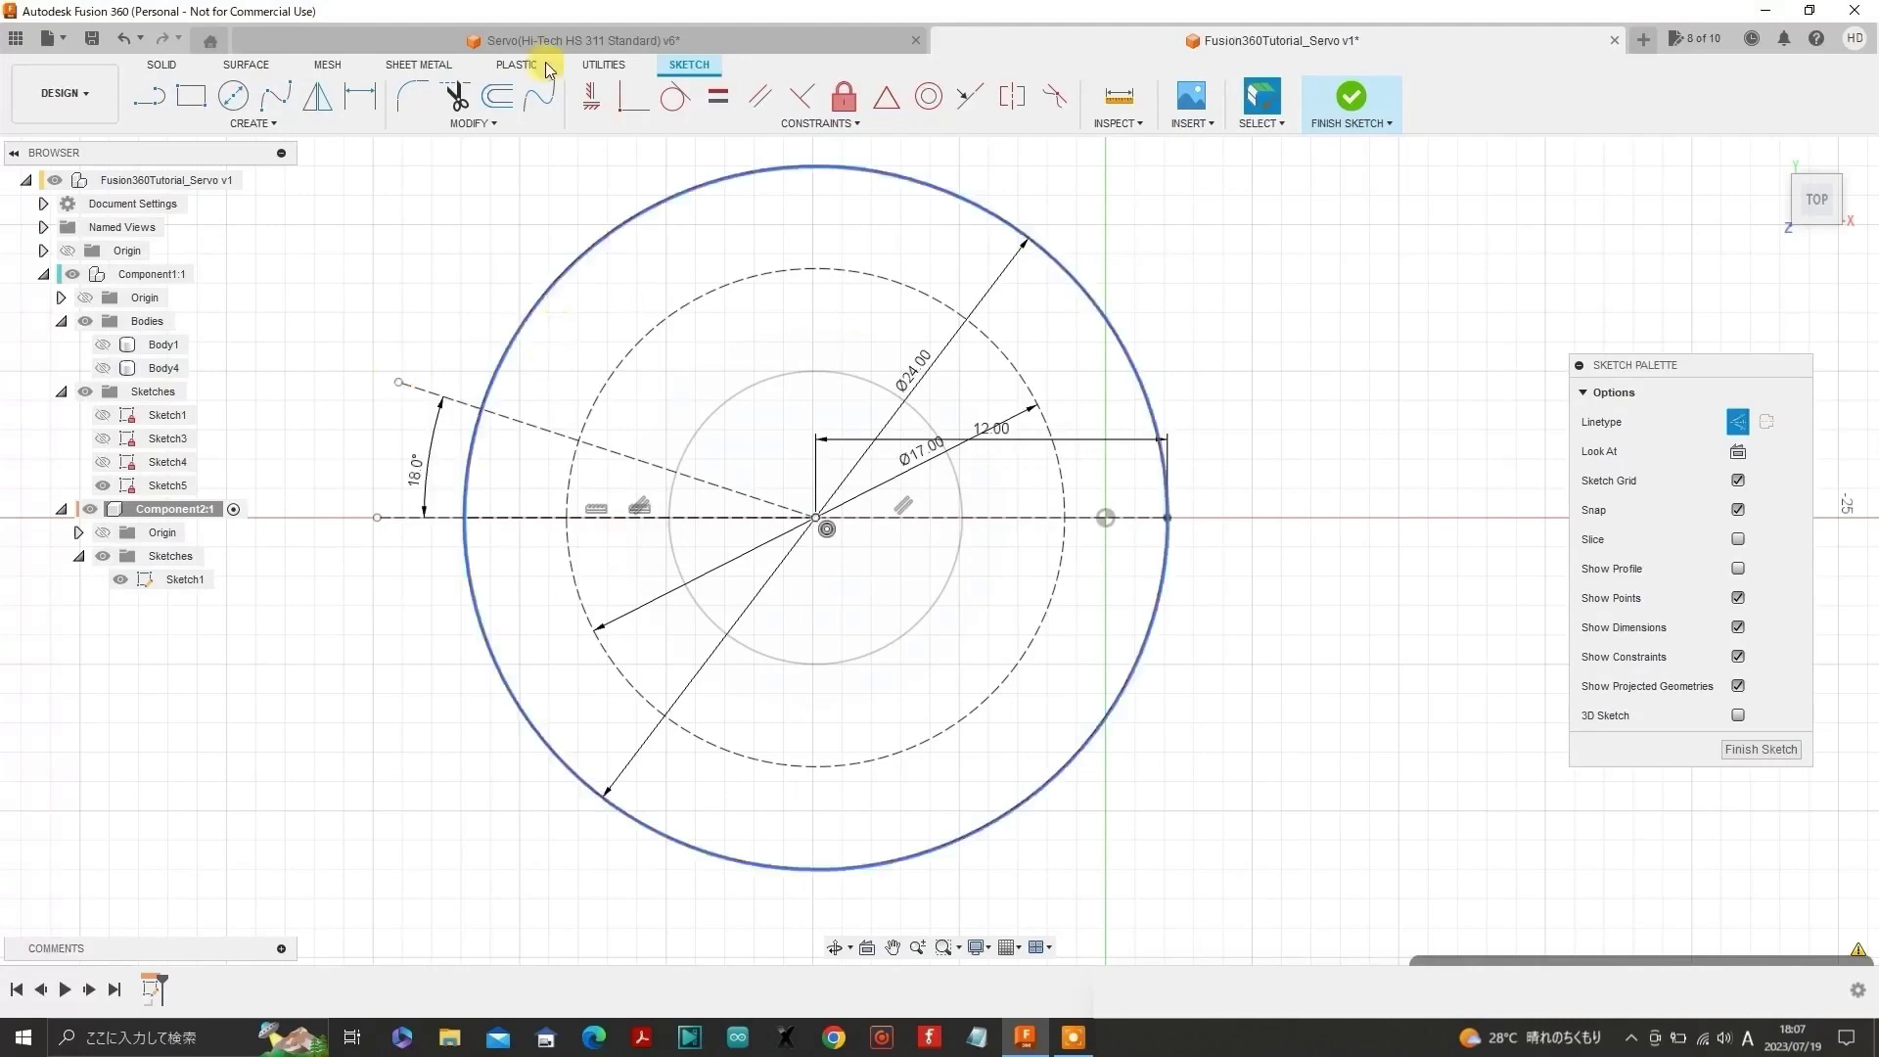
{"action": "left_click", "coordinate": [623, 108]}
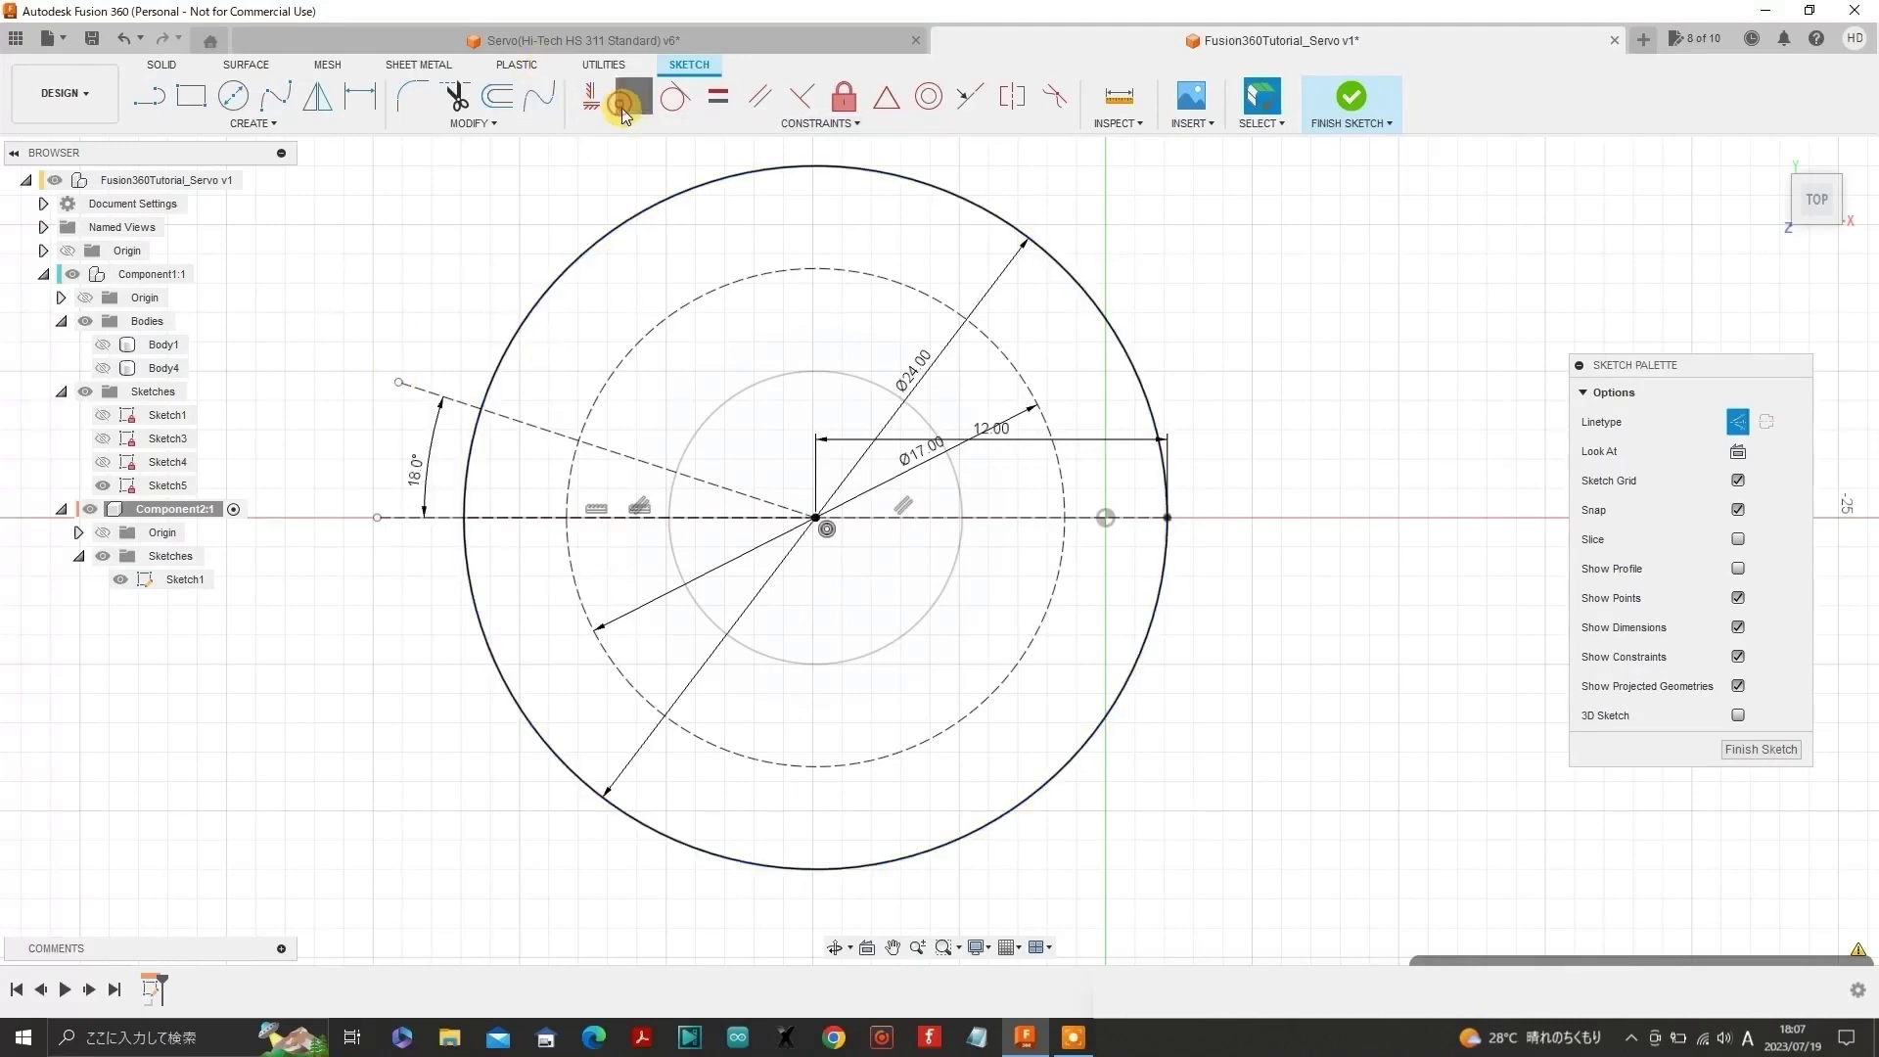
{"action": "left_click", "coordinate": [396, 381]}
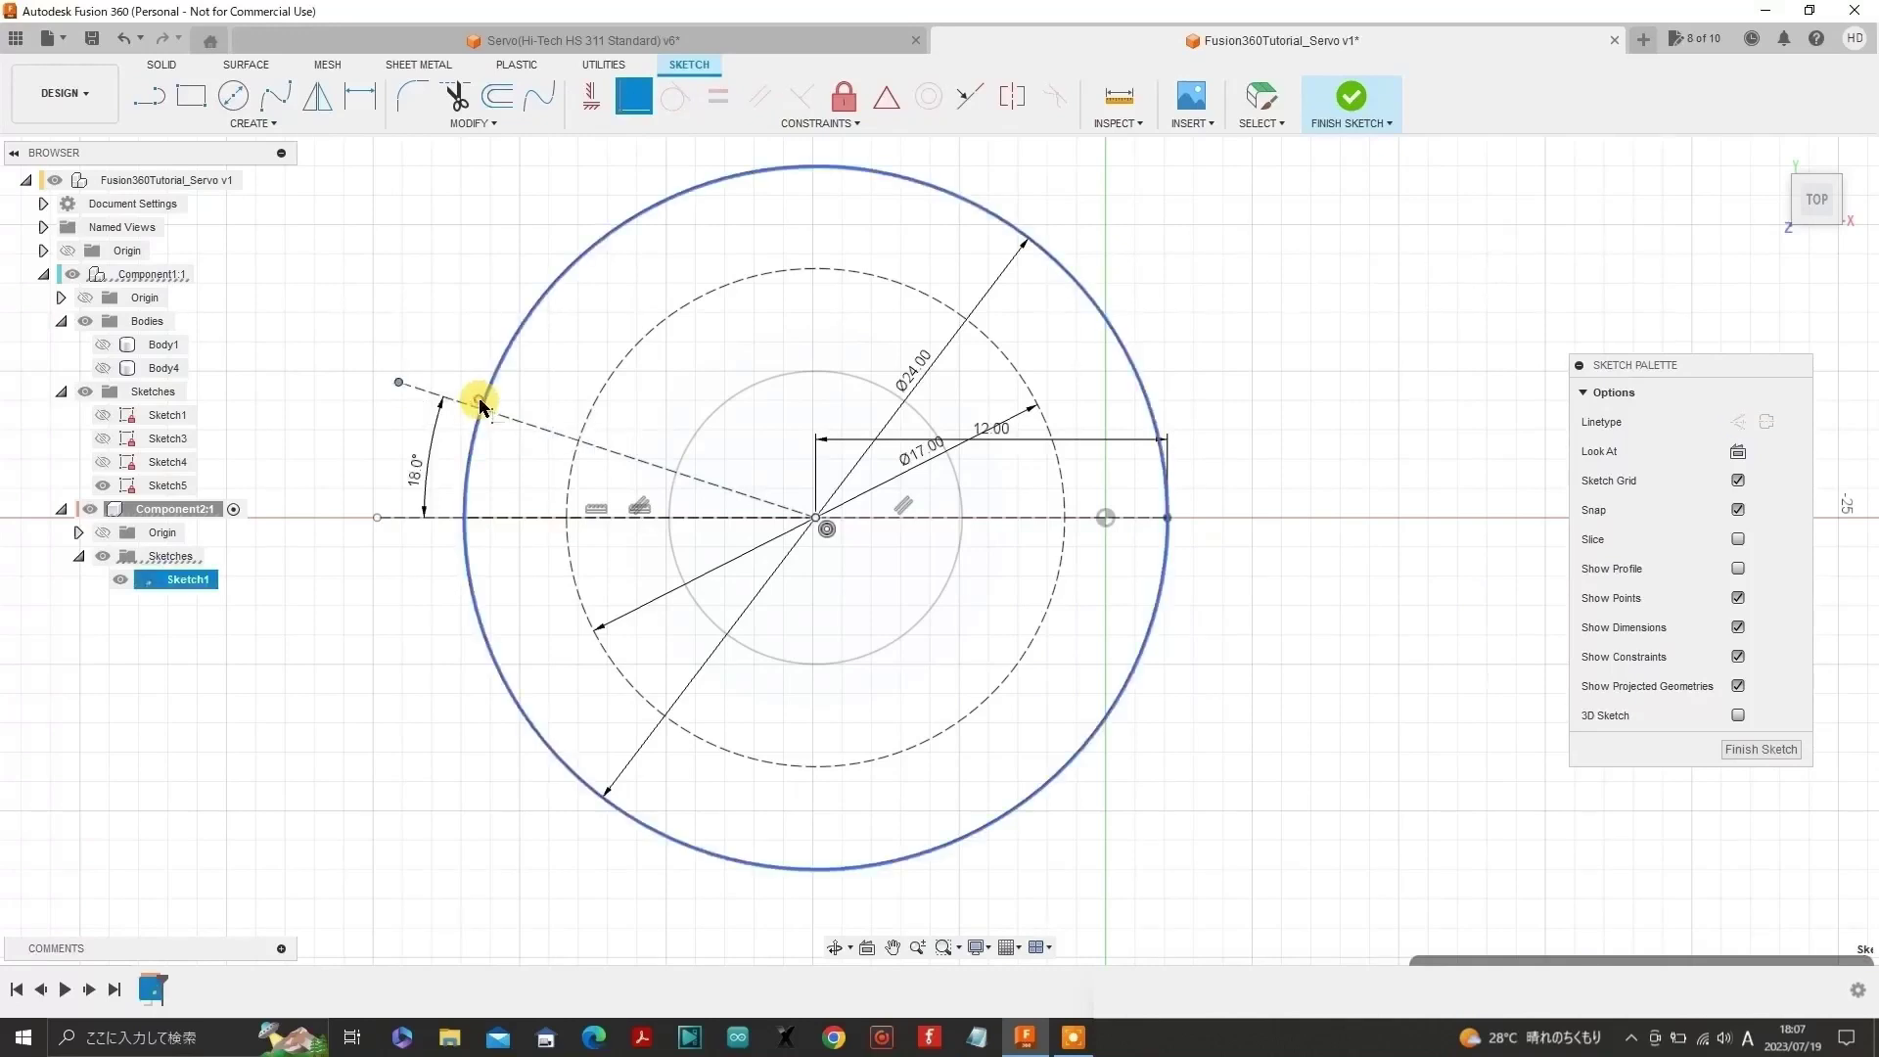
{"action": "left_click", "coordinate": [480, 404]}
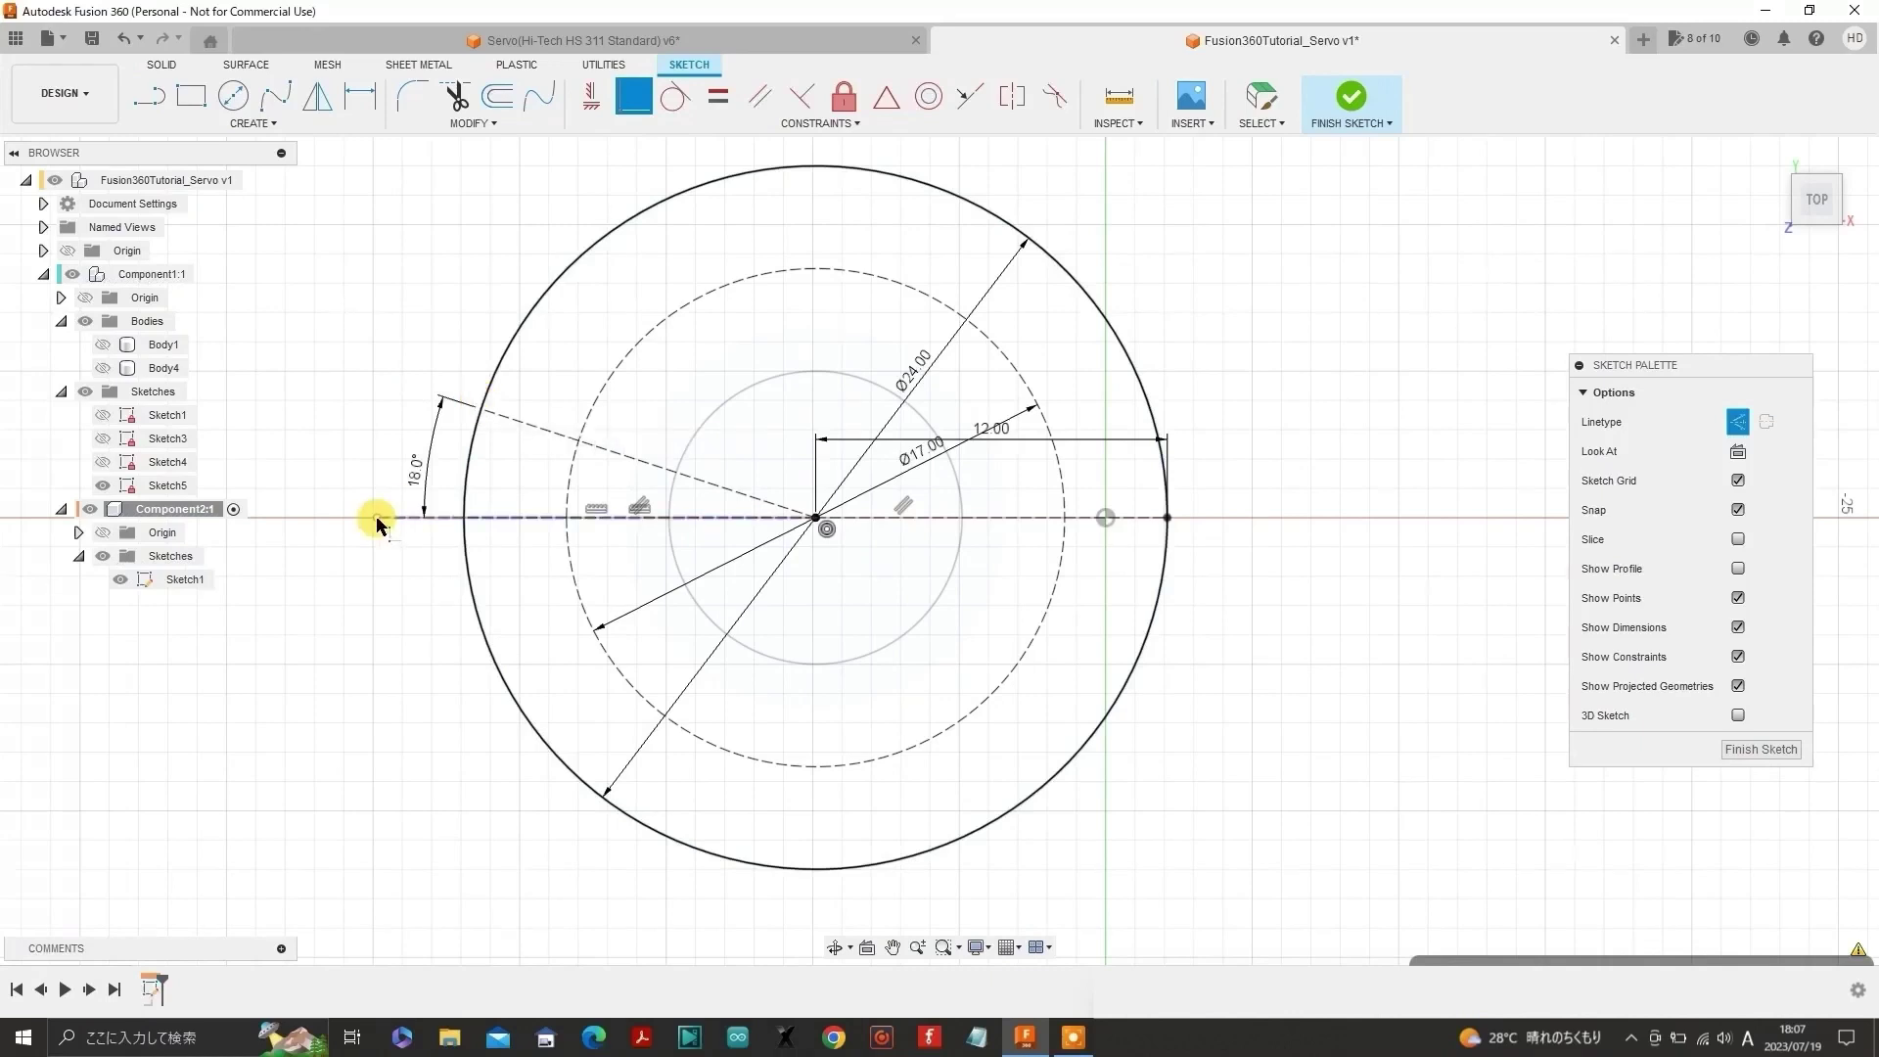
{"action": "left_click", "coordinate": [470, 543]}
{"action": "left_click", "coordinate": [467, 543]}
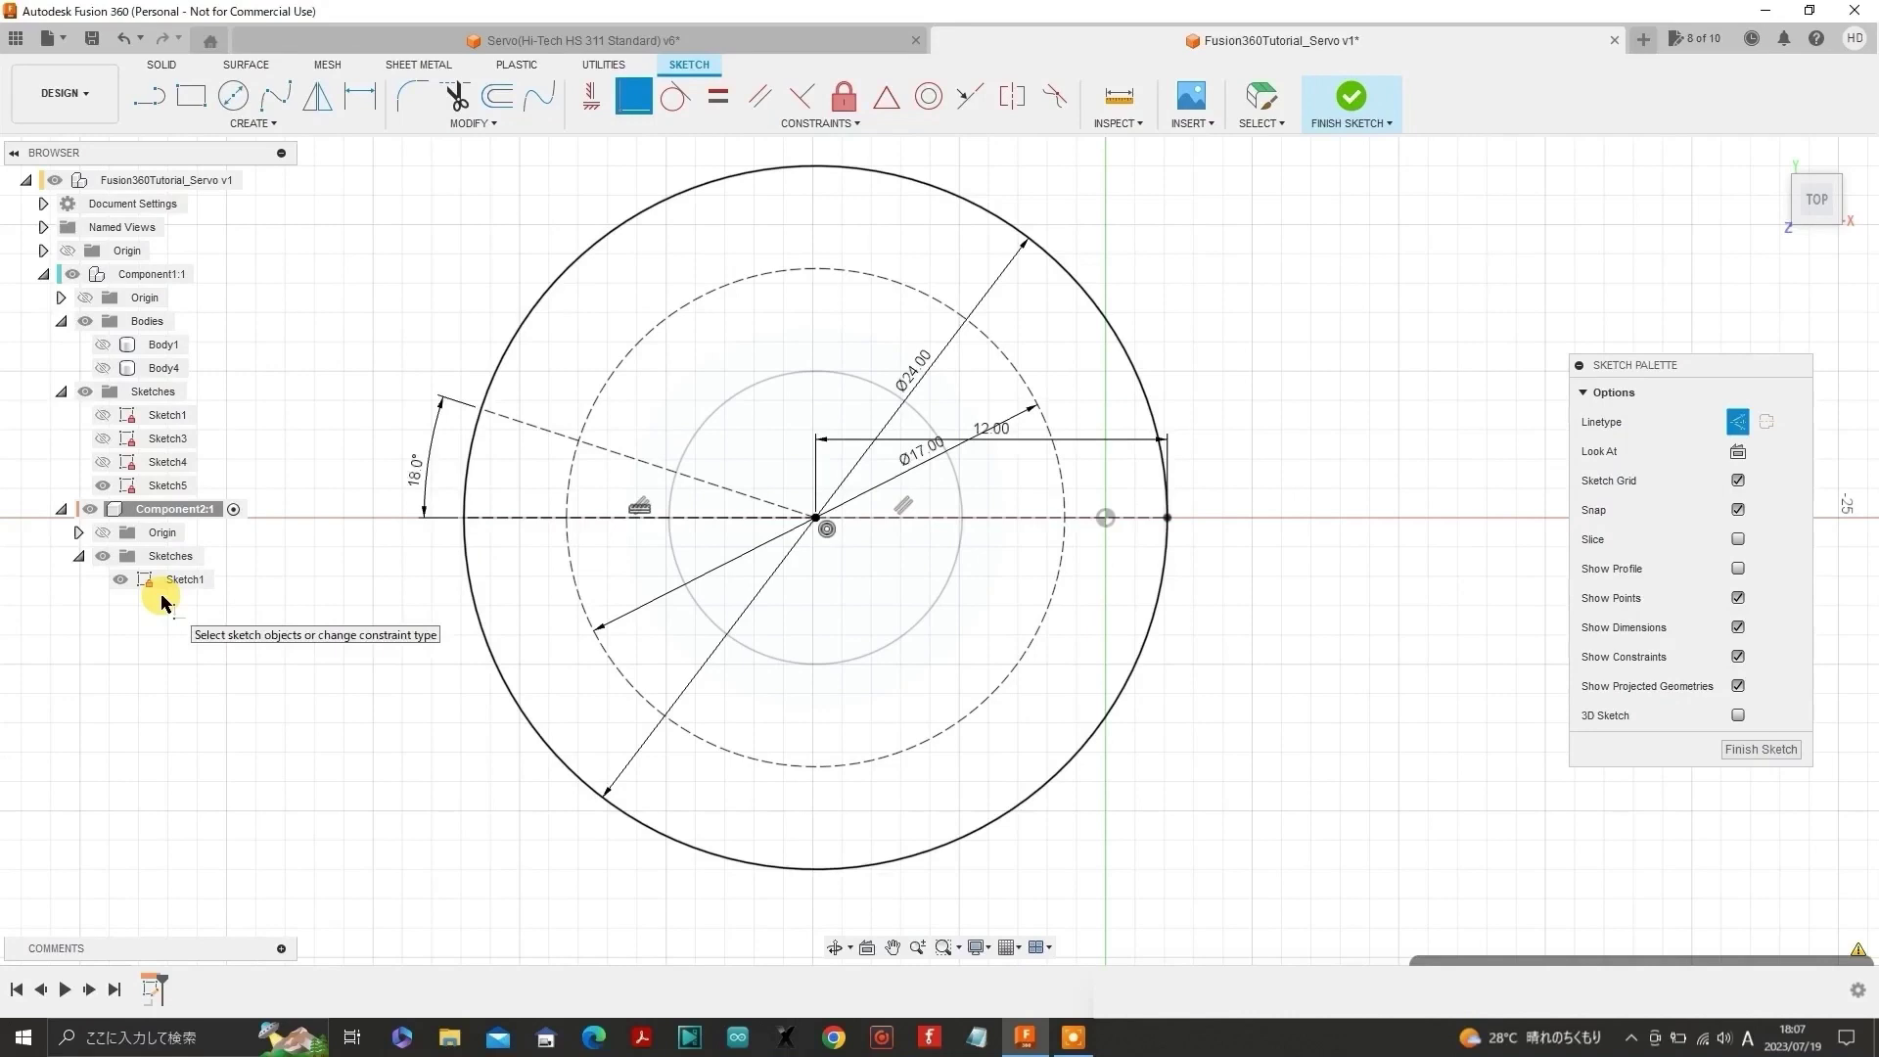
- Mirror the 18° construction line across the left horizontal construction line
{"action": "left_click", "coordinate": [315, 99]}
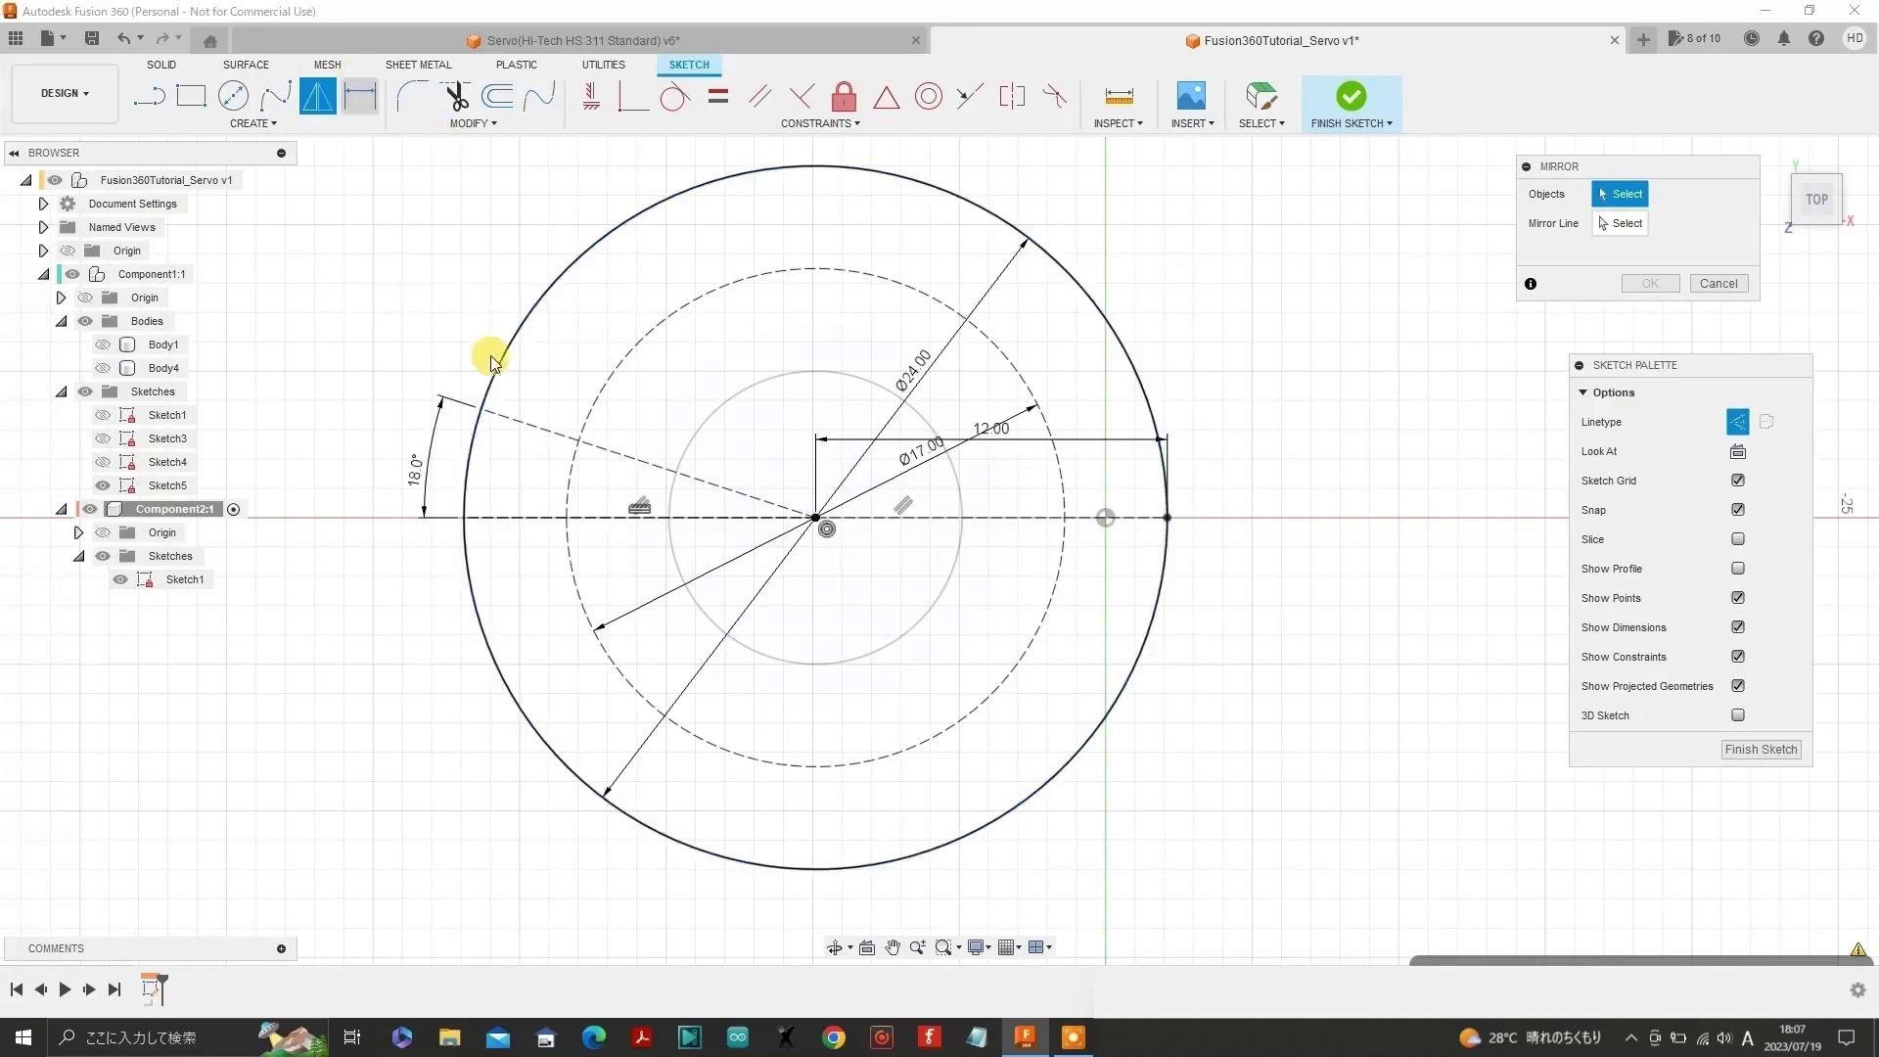
{"action": "left_click", "coordinate": [537, 430]}
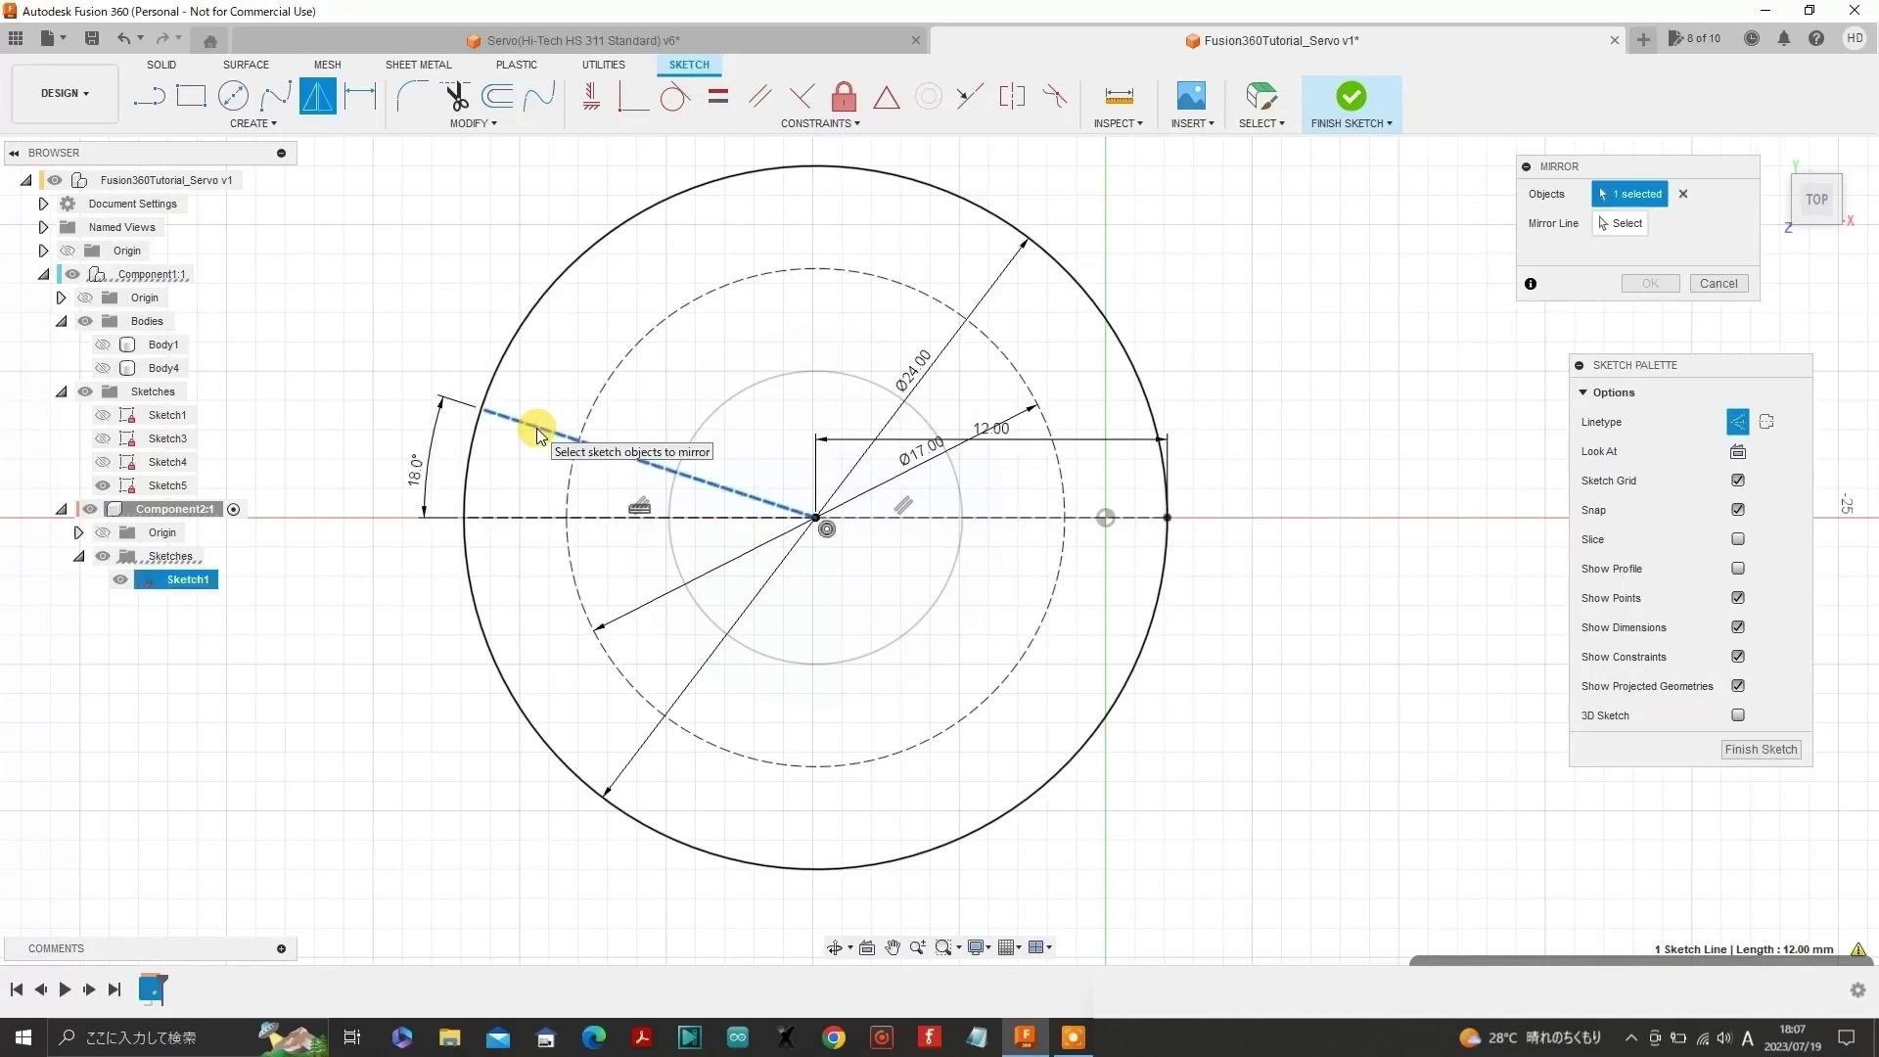
{"action": "left_click", "coordinate": [1630, 227]}
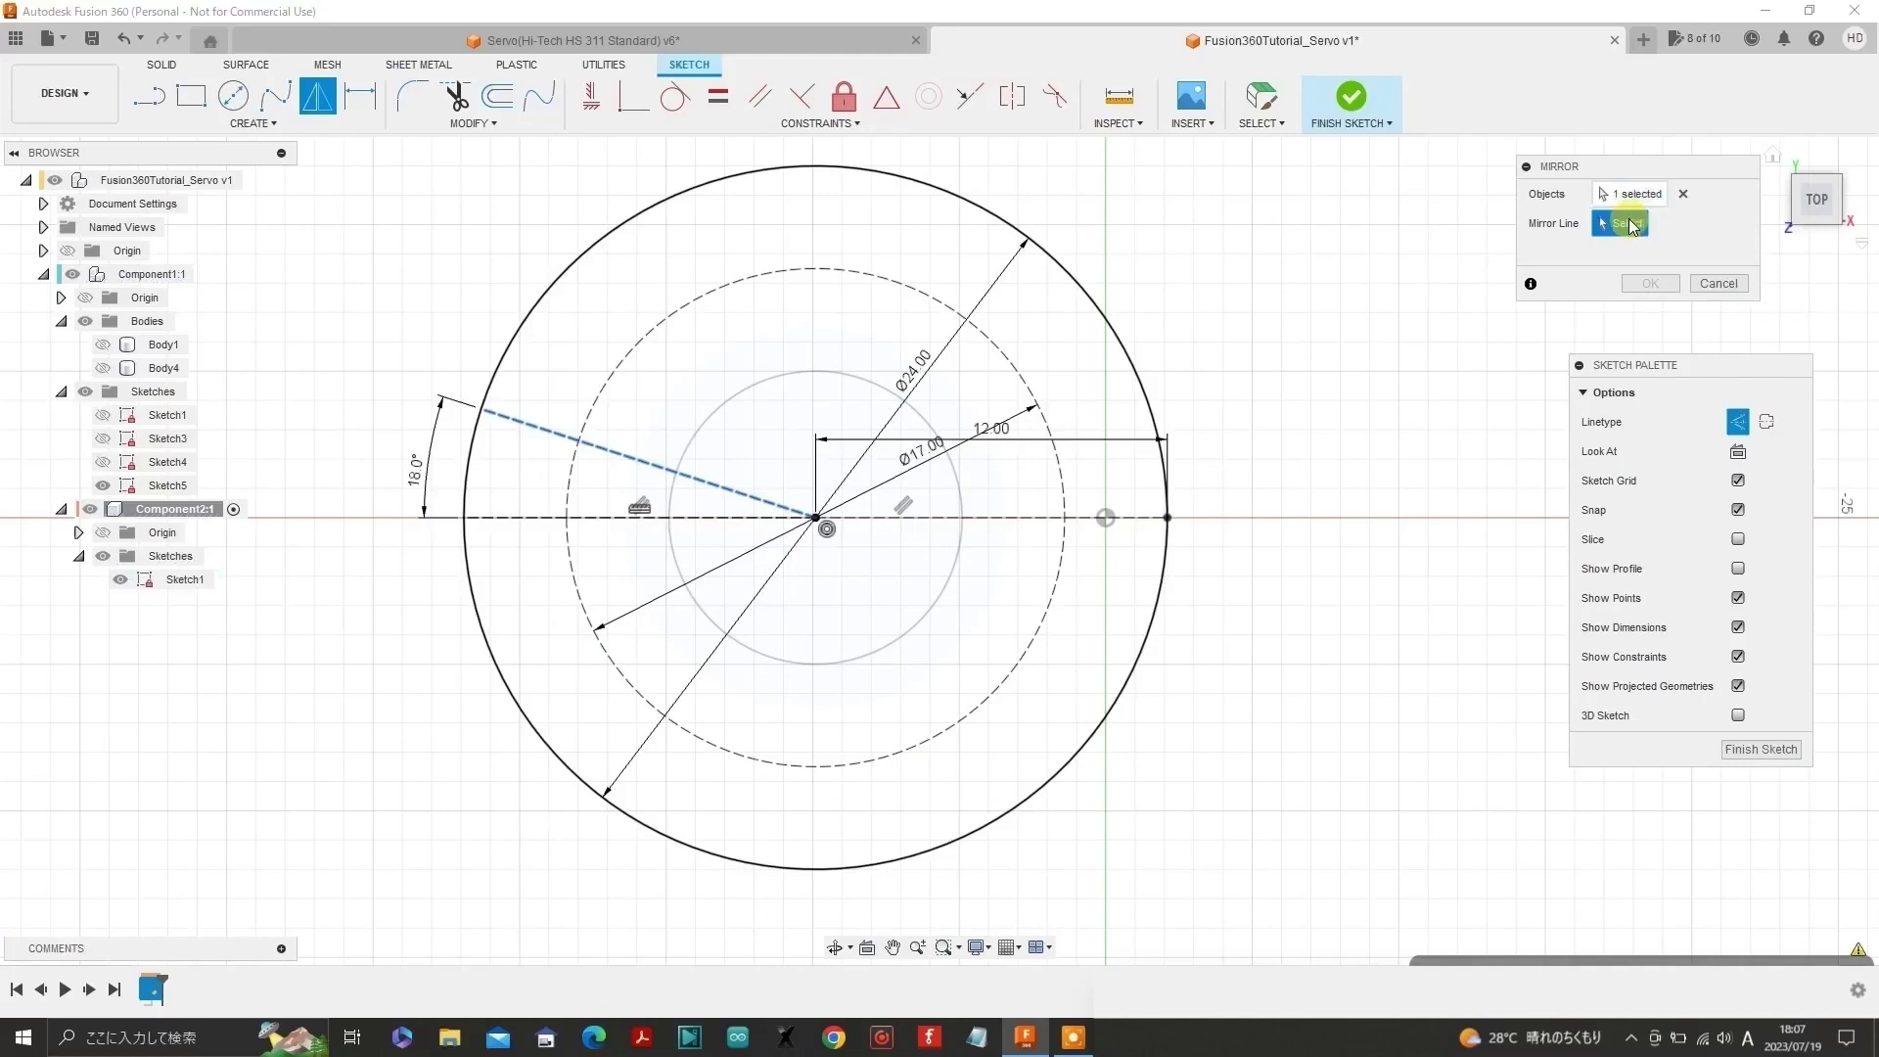
{"action": "left_click", "coordinate": [515, 515]}
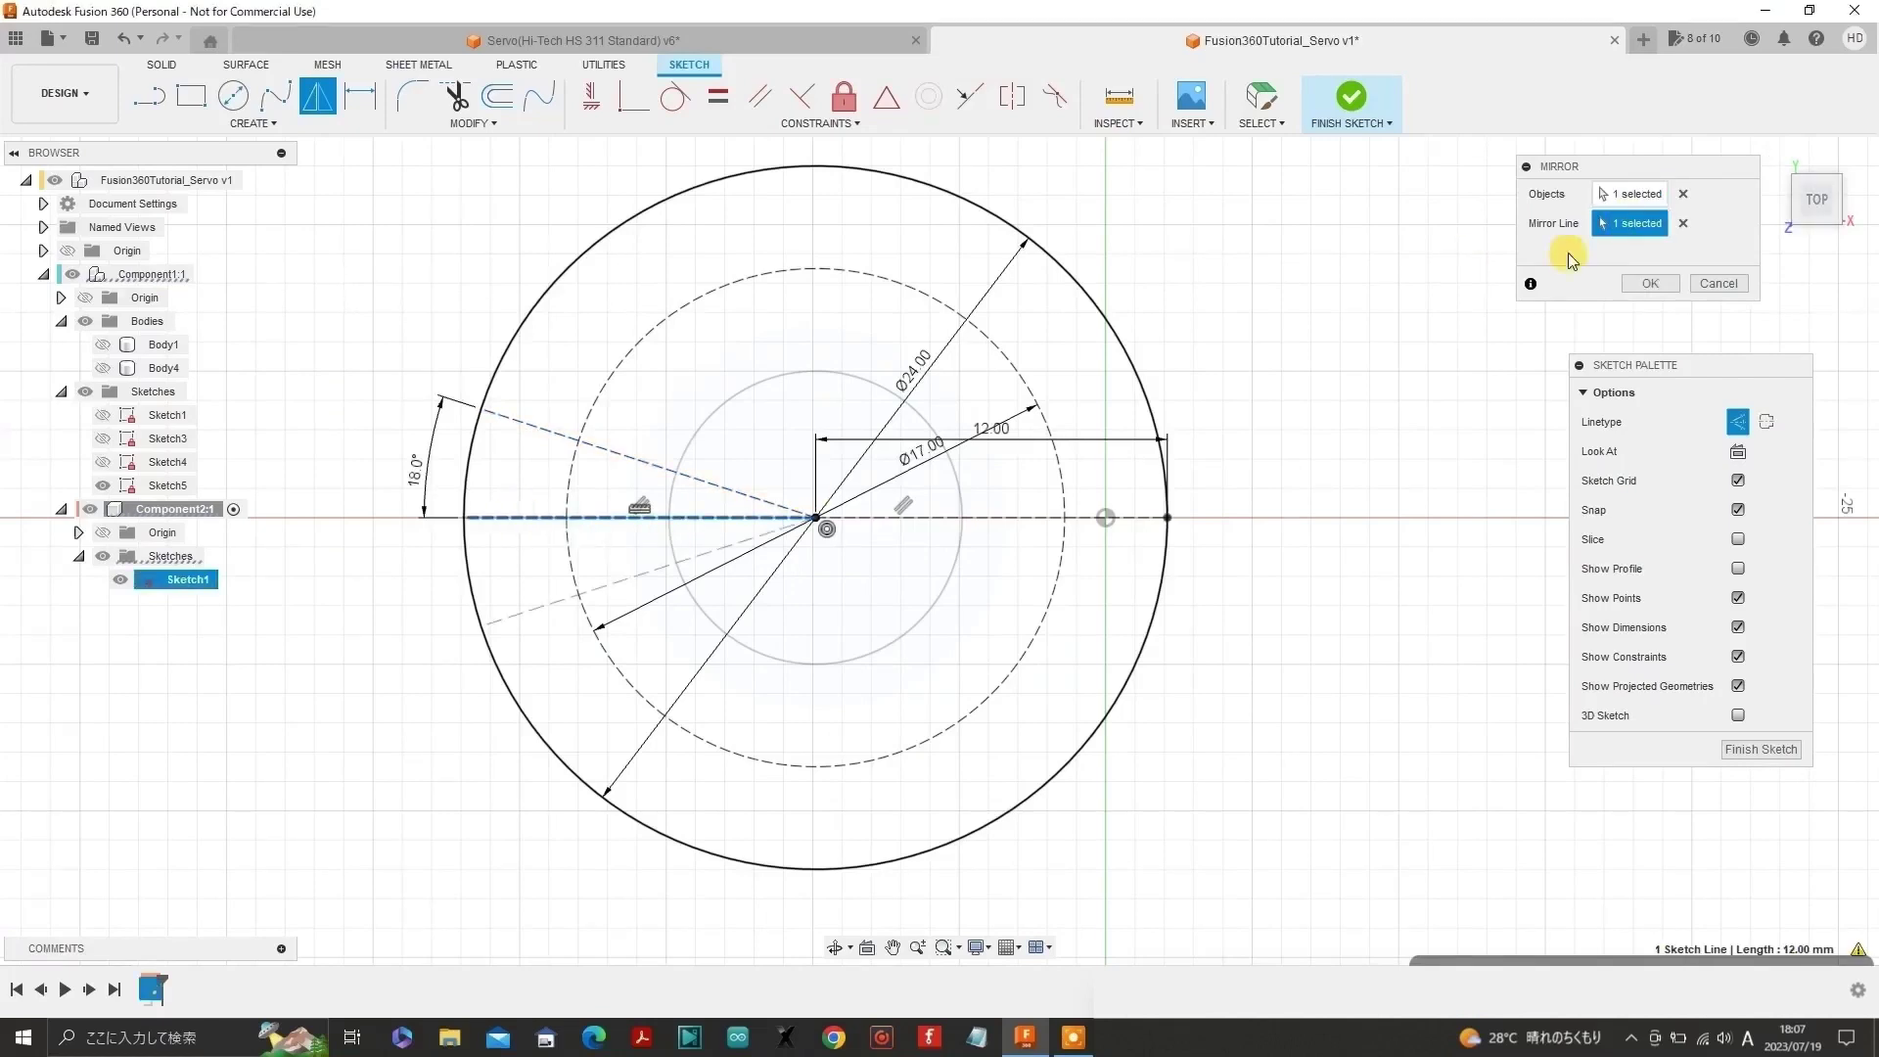
{"action": "left_click", "coordinate": [1650, 284]}
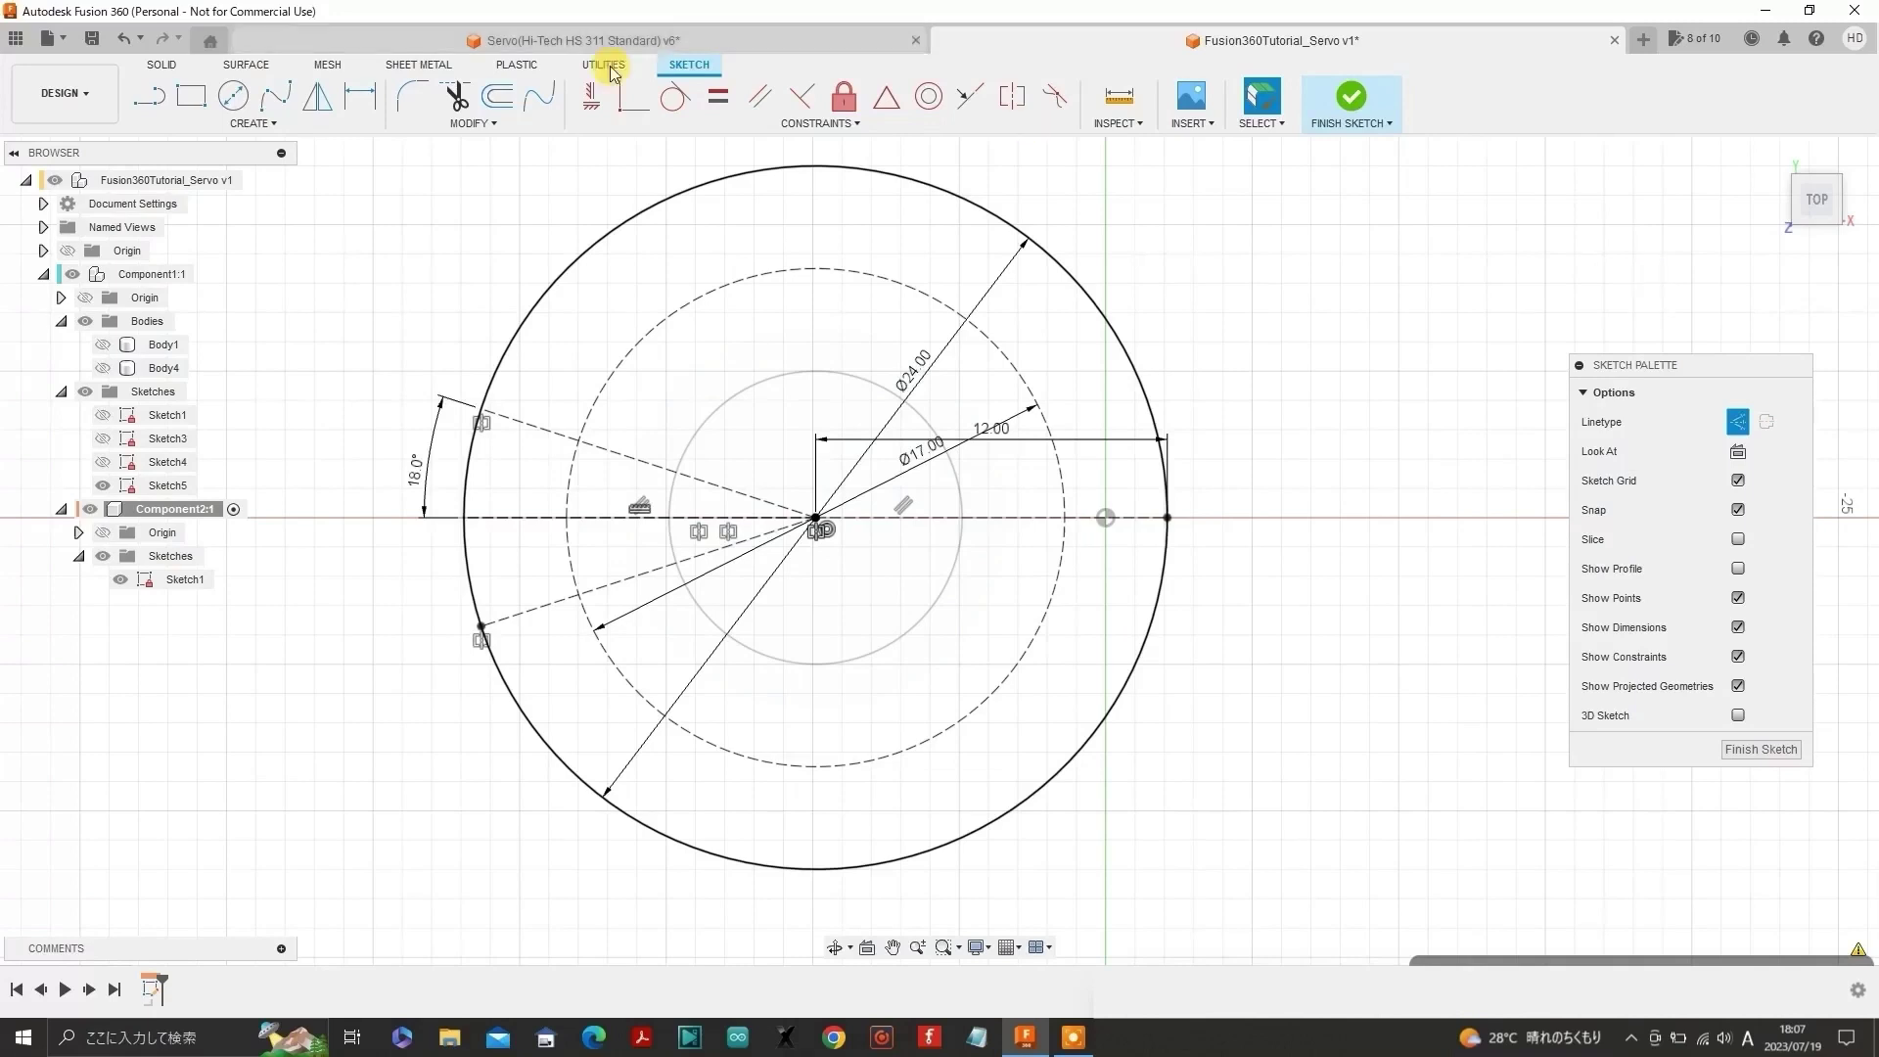
- Draw a 1.5 mm diameter circle where the upper 18° line crosses the 17 mm construction circle
{"action": "left_click", "coordinate": [232, 96]}
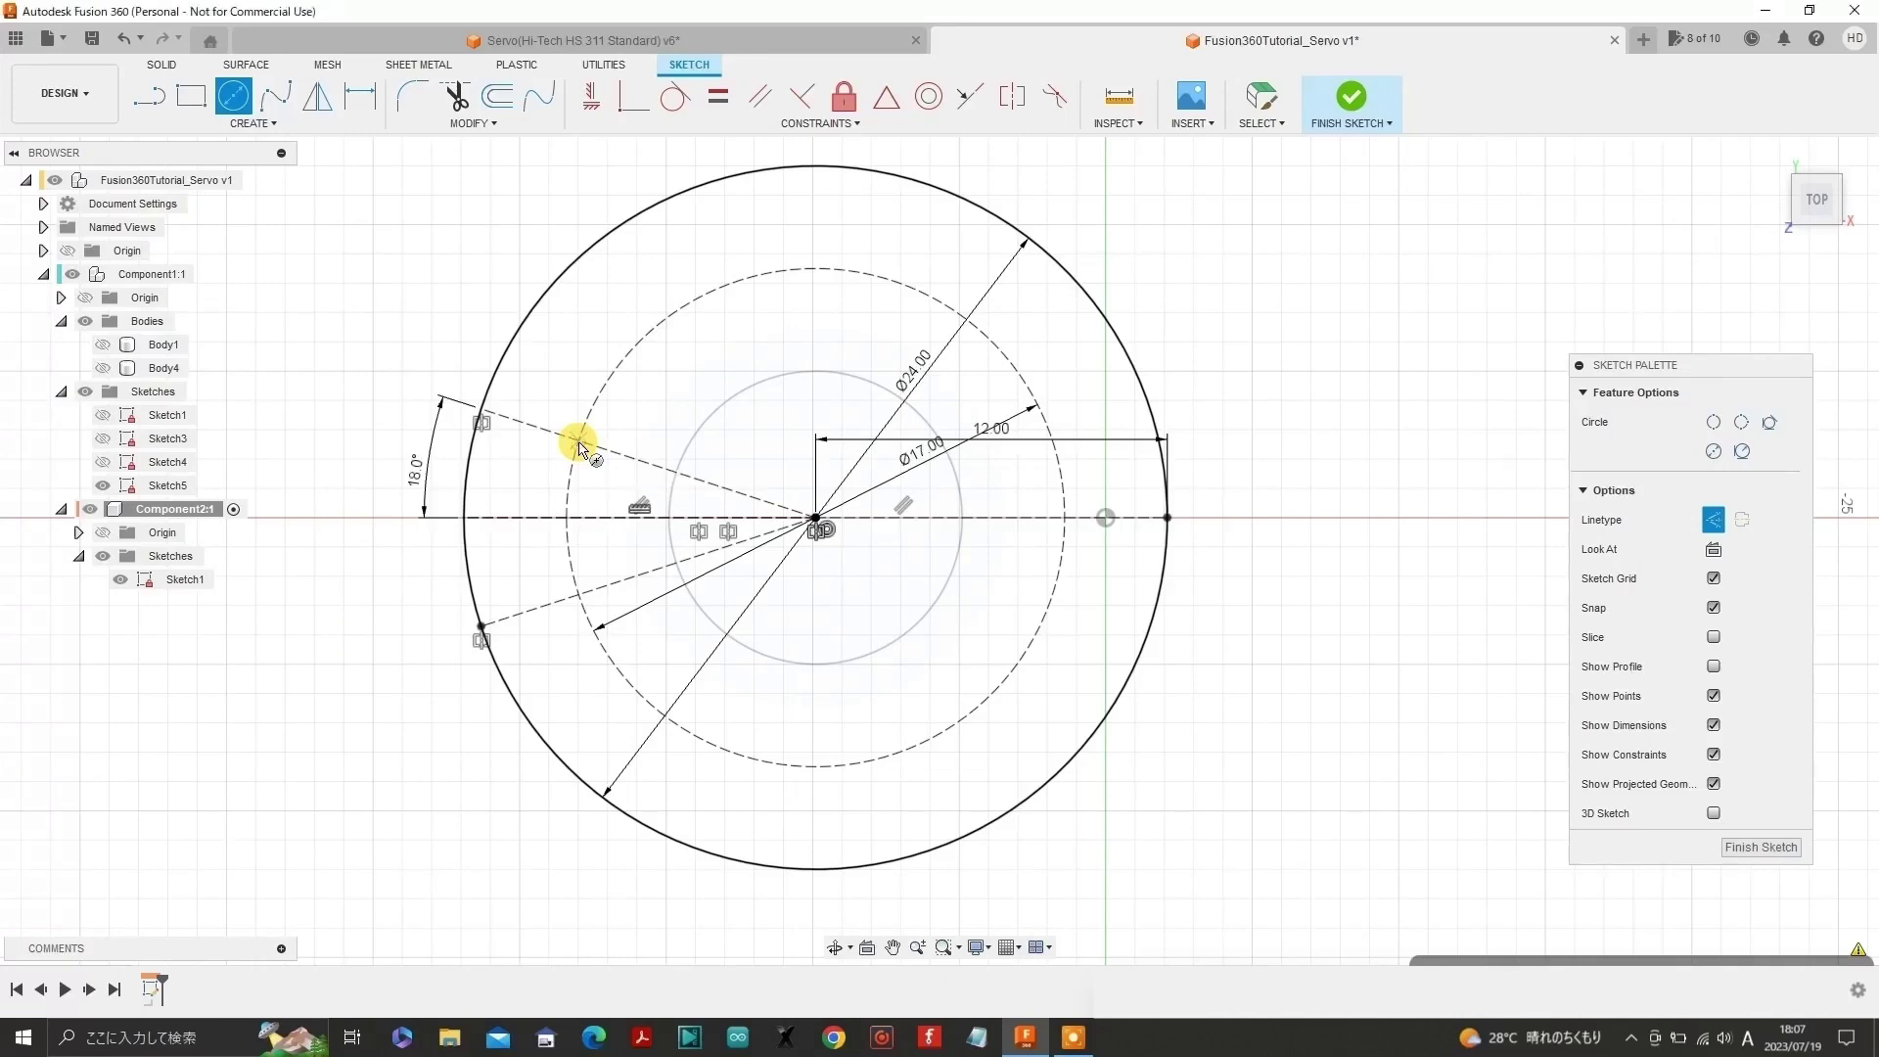
{"action": "left_click", "coordinate": [575, 436]}
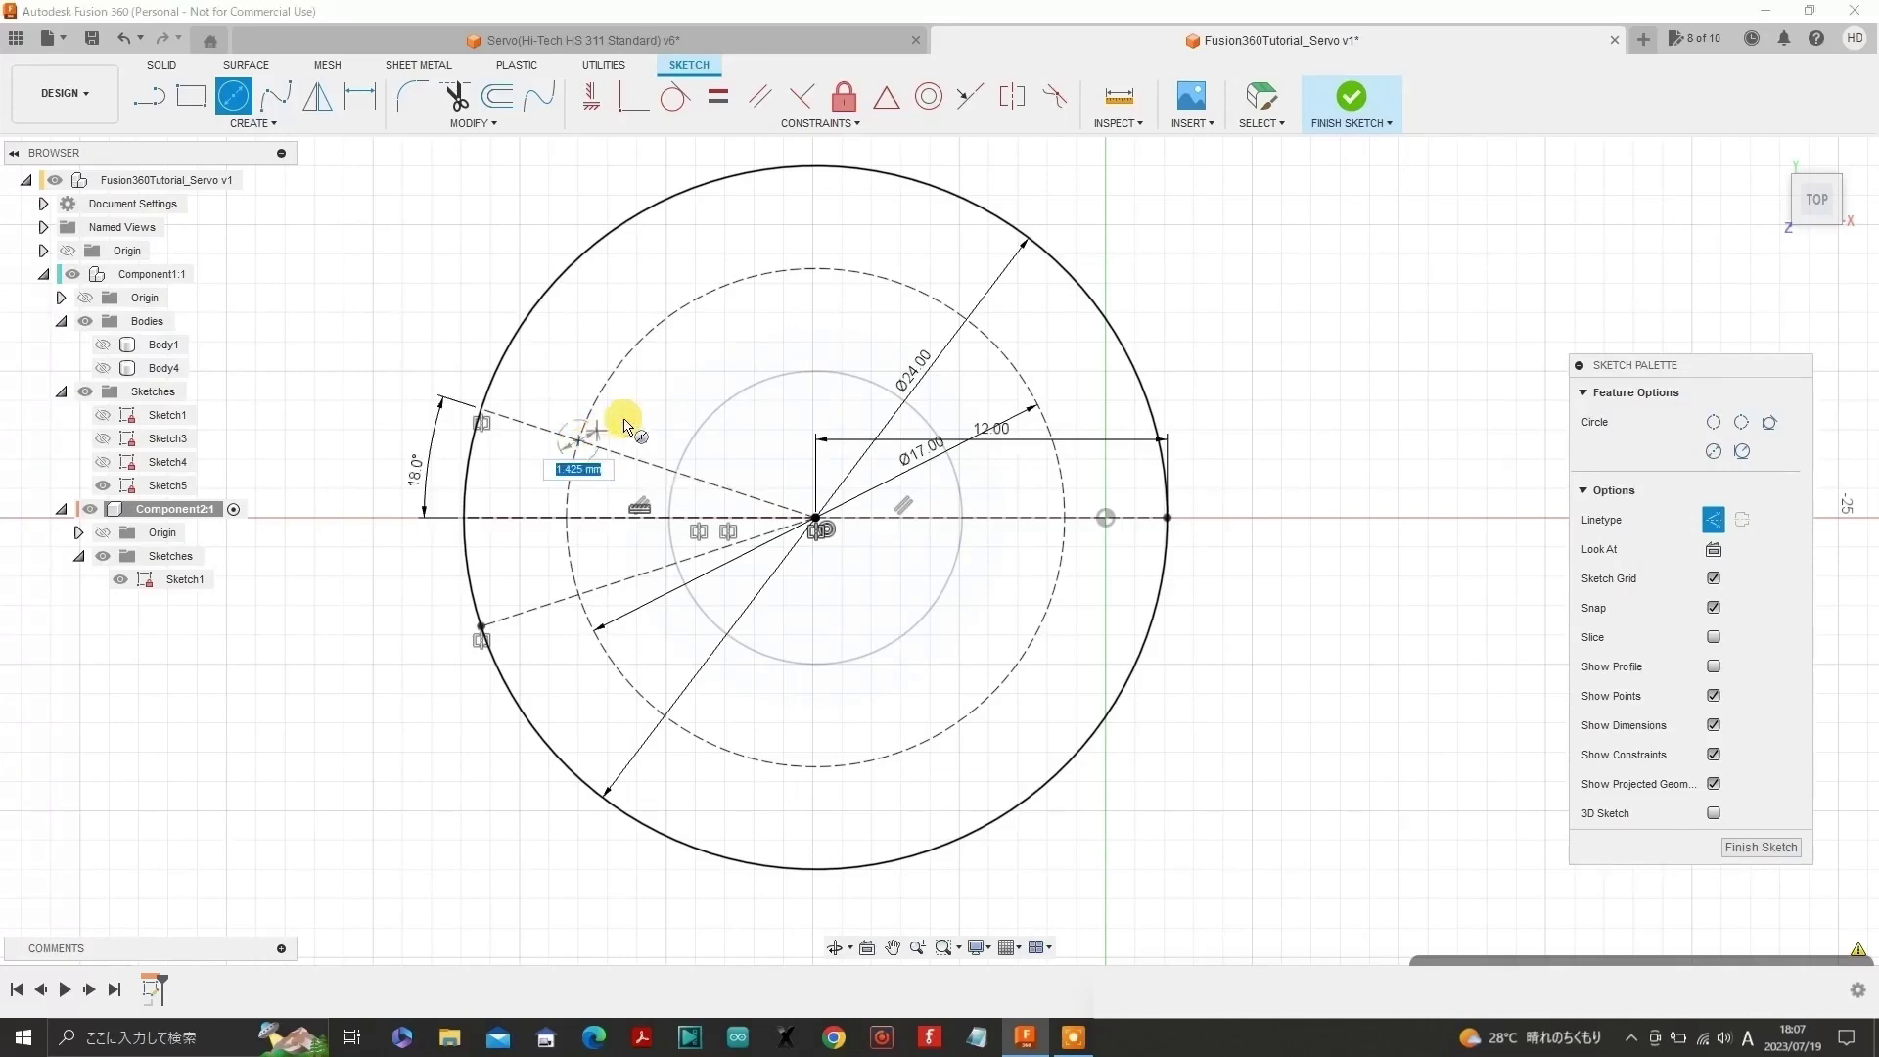
{"action": "type", "text": "1"}
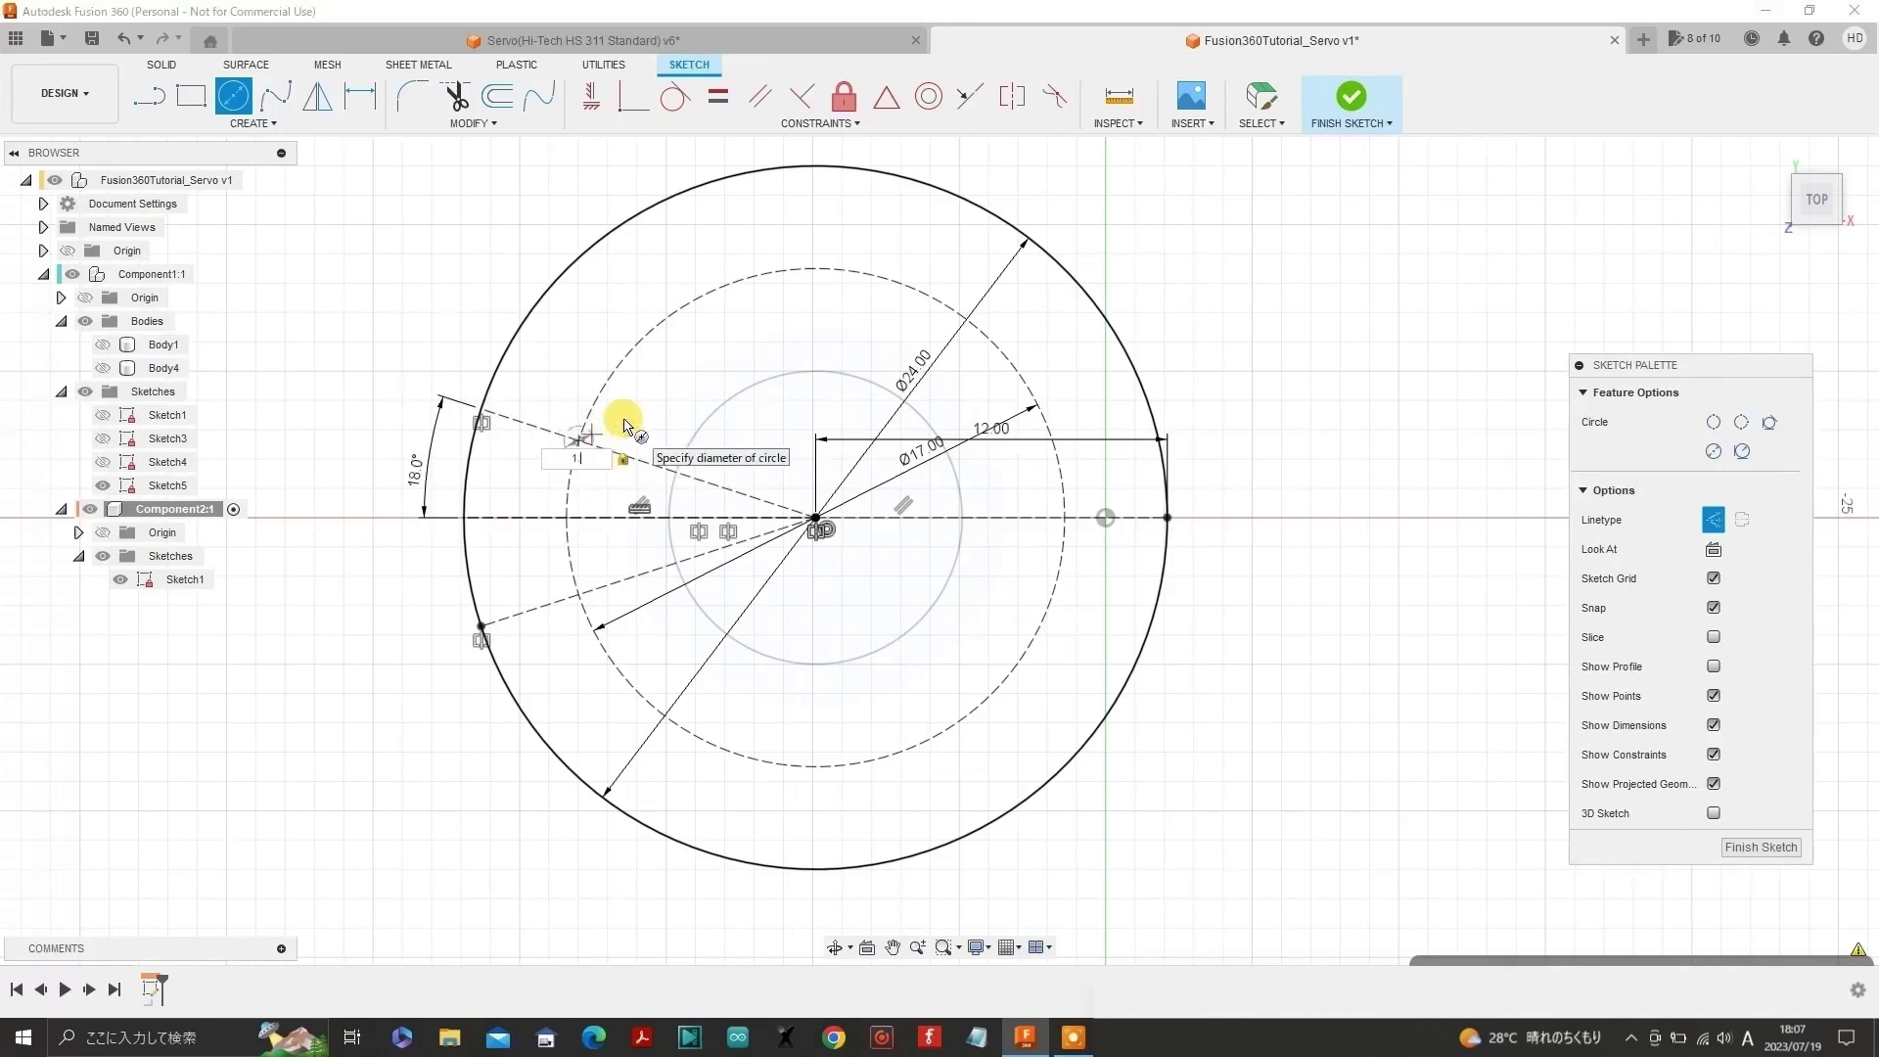
{"action": "type", "text": ".5"}
{"action": "key", "text": "Return"}
{"action": "key", "text": "Escape"}
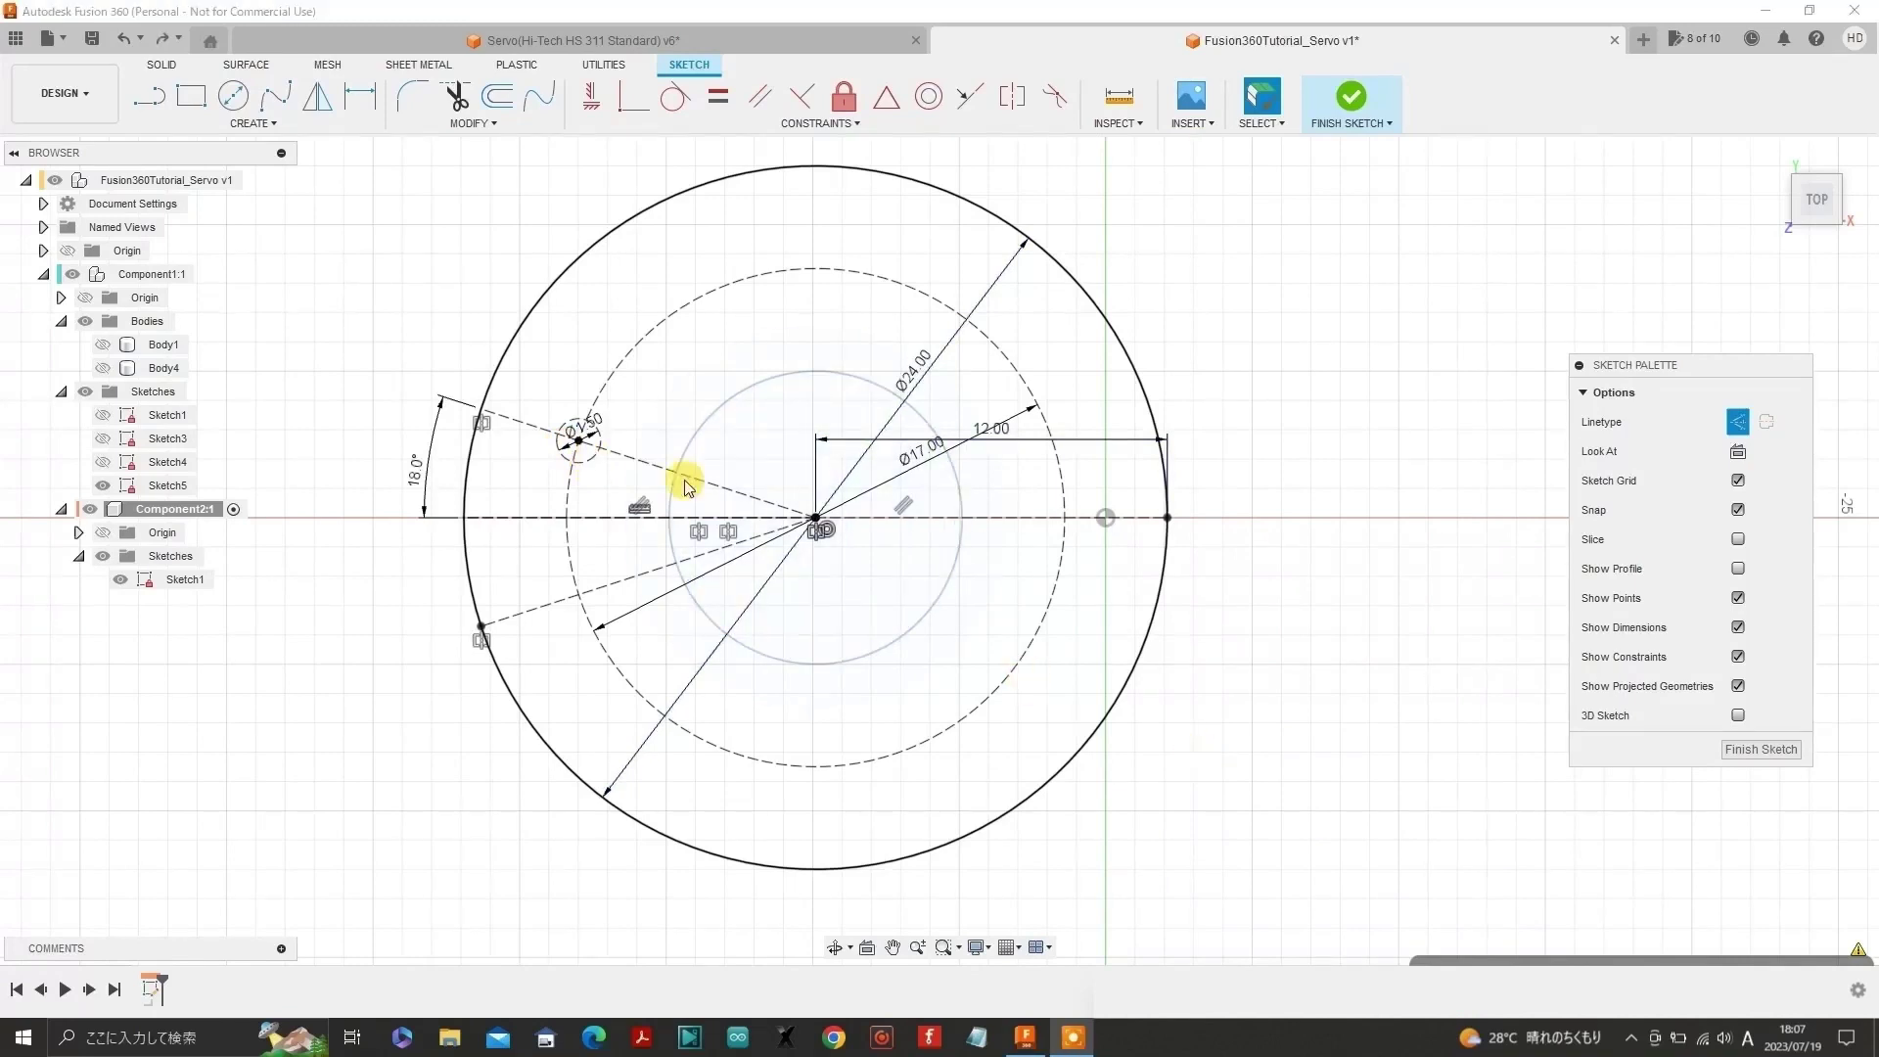
- Convert the 1.5 mm circle from construction to normal sketch geometry
{"action": "left_click", "coordinate": [597, 439]}
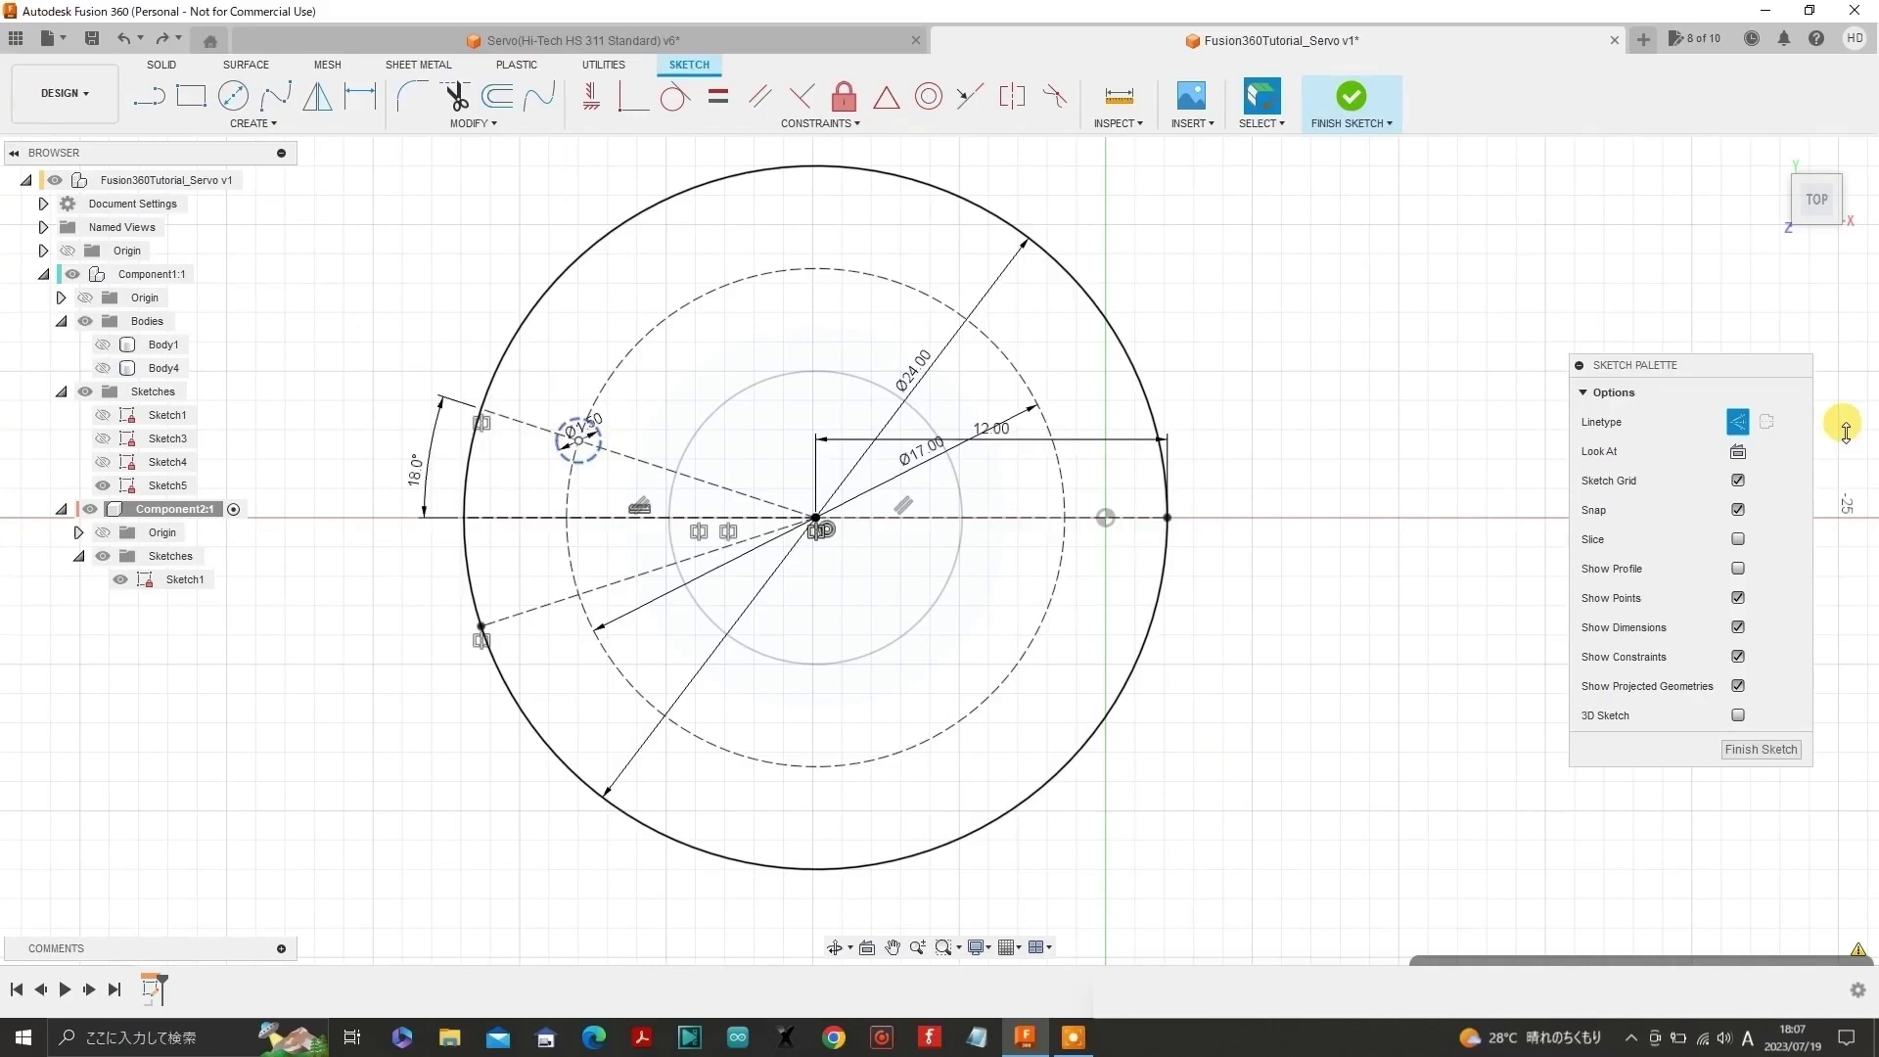
{"action": "left_click", "coordinate": [1739, 422]}
{"action": "left_click", "coordinate": [1736, 495]}
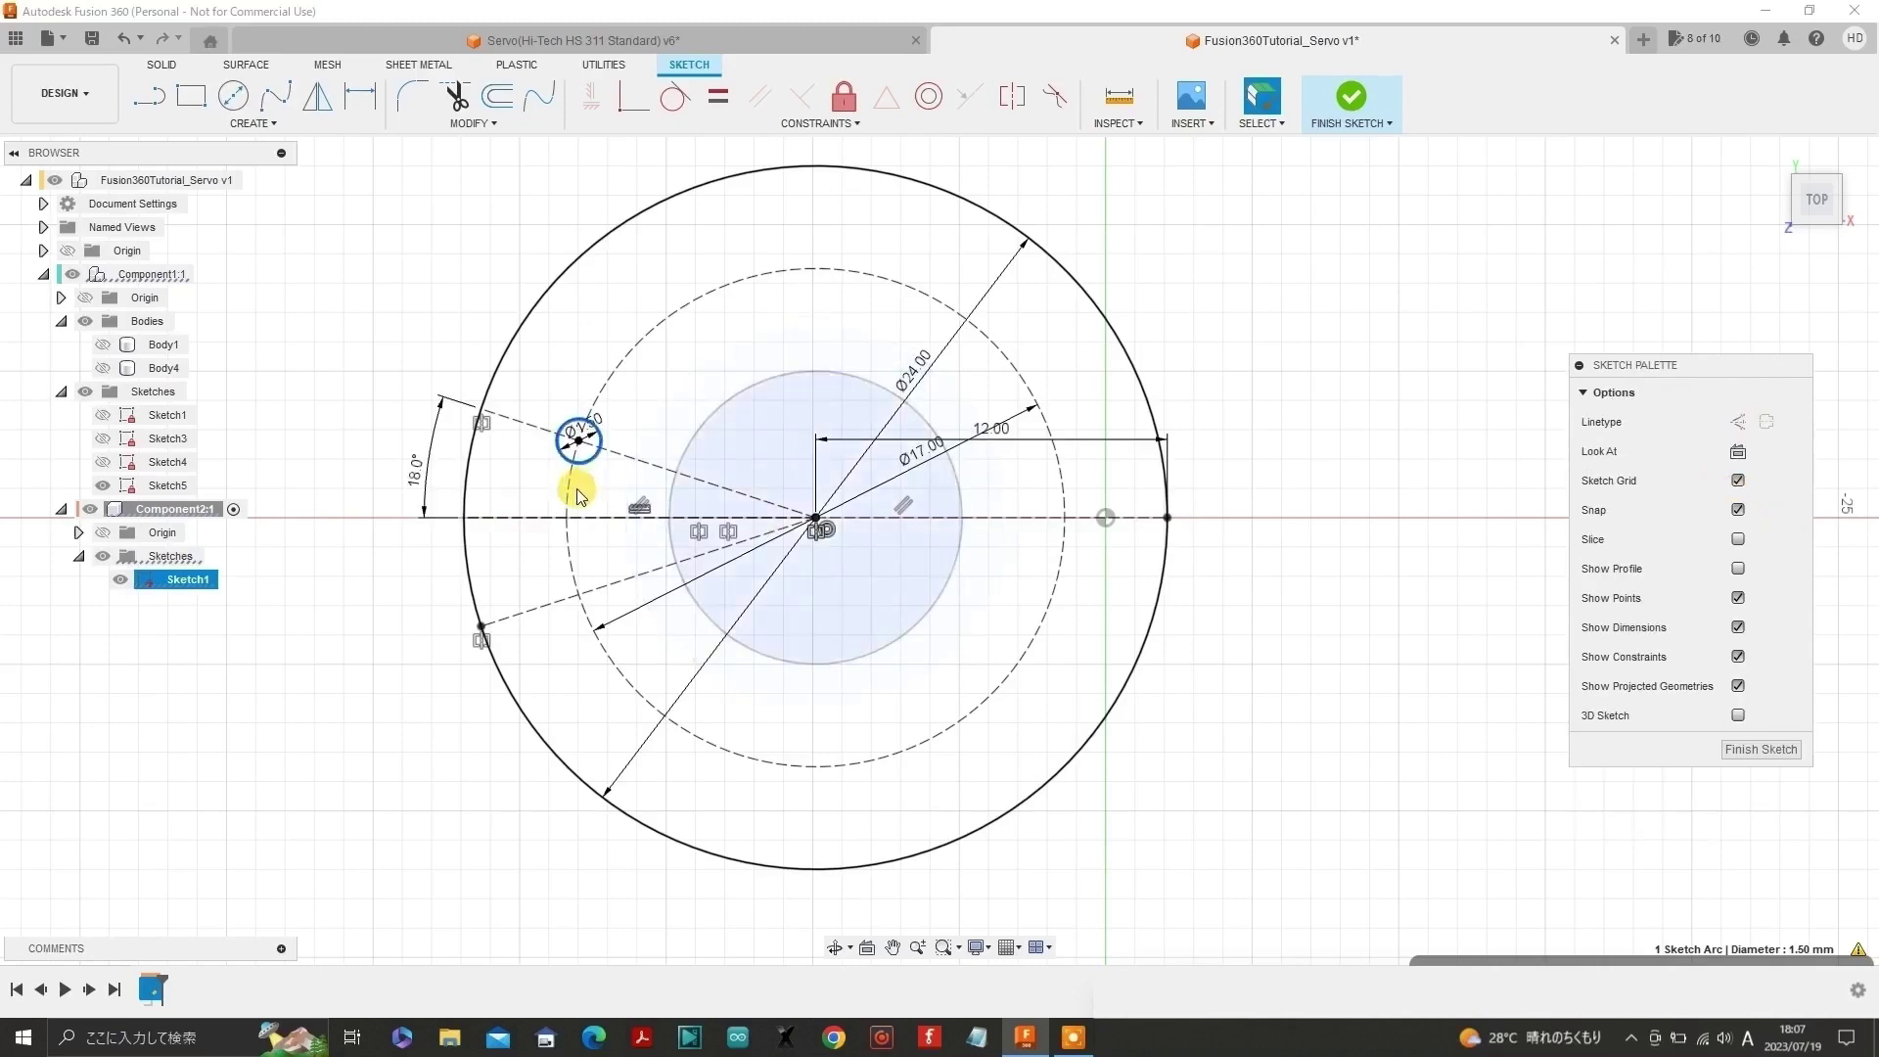
- Mirror the upper 1.5 mm circle across the left horizontal construction line
{"action": "left_click", "coordinate": [315, 95]}
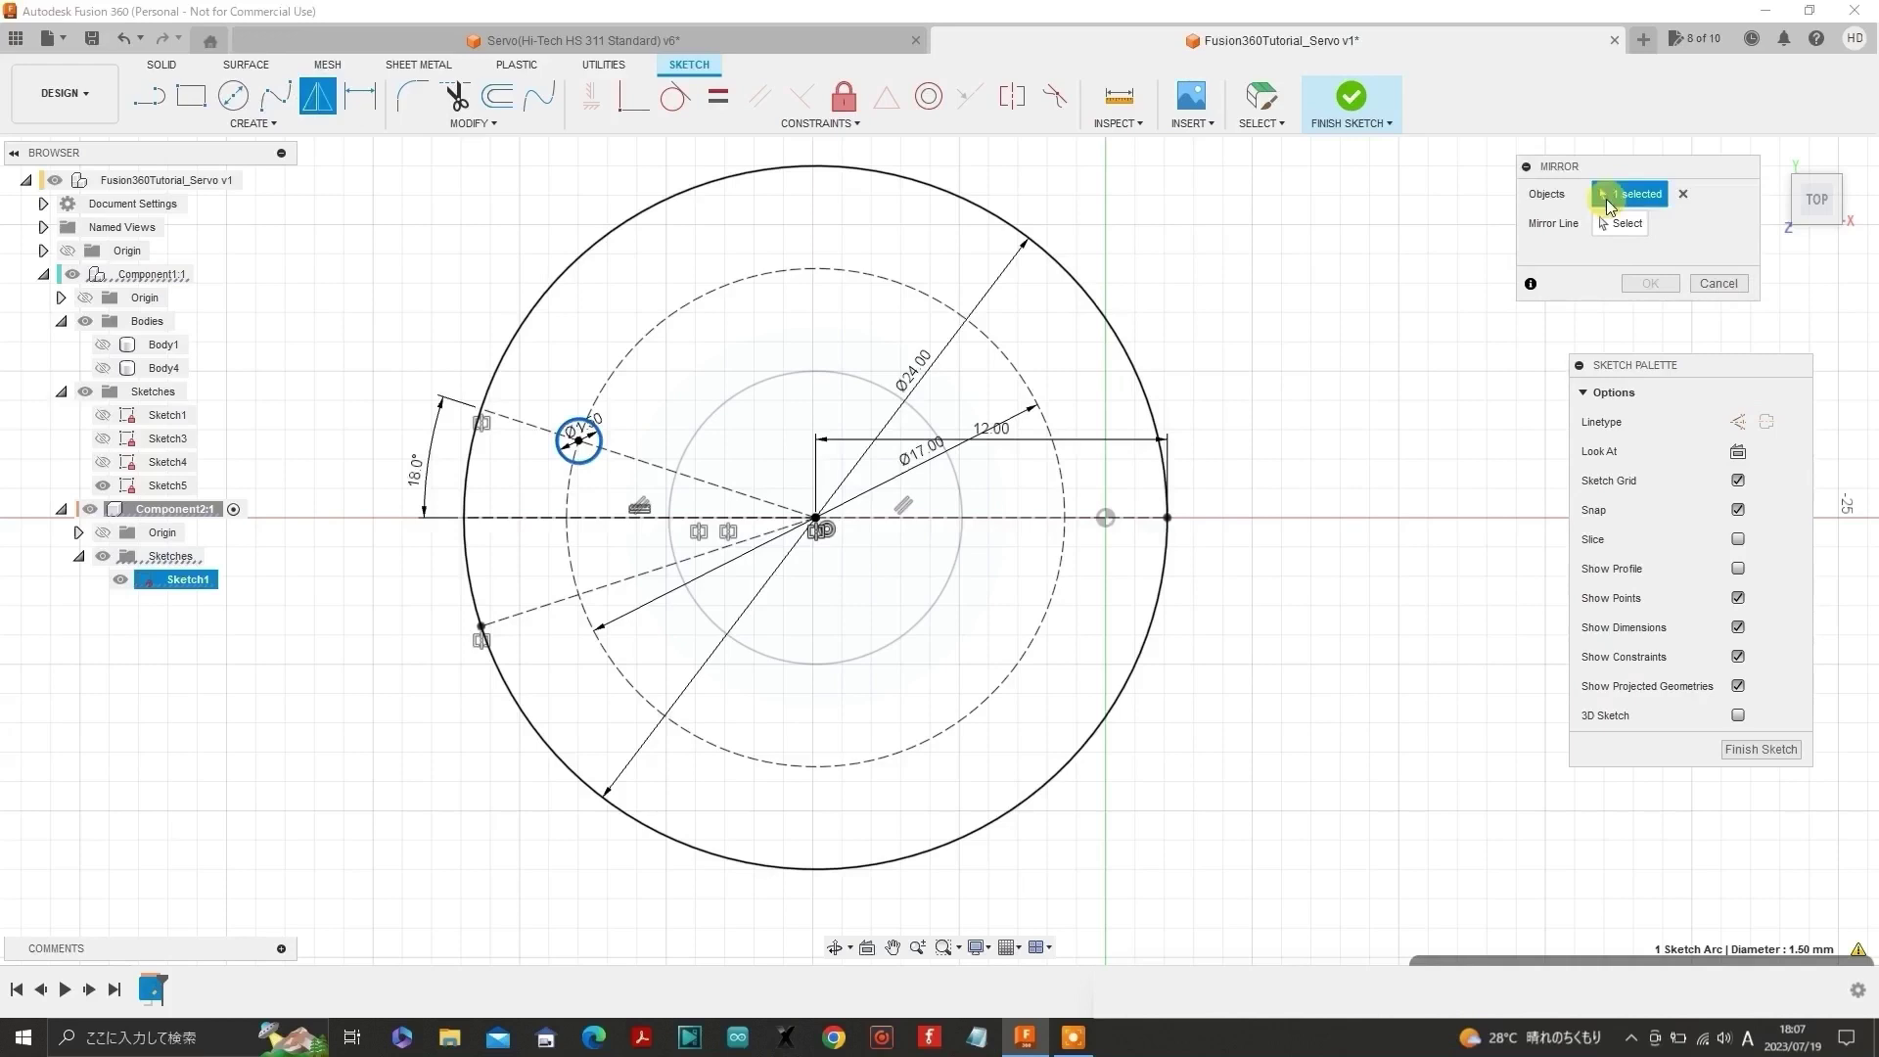
{"action": "left_click", "coordinate": [1621, 224]}
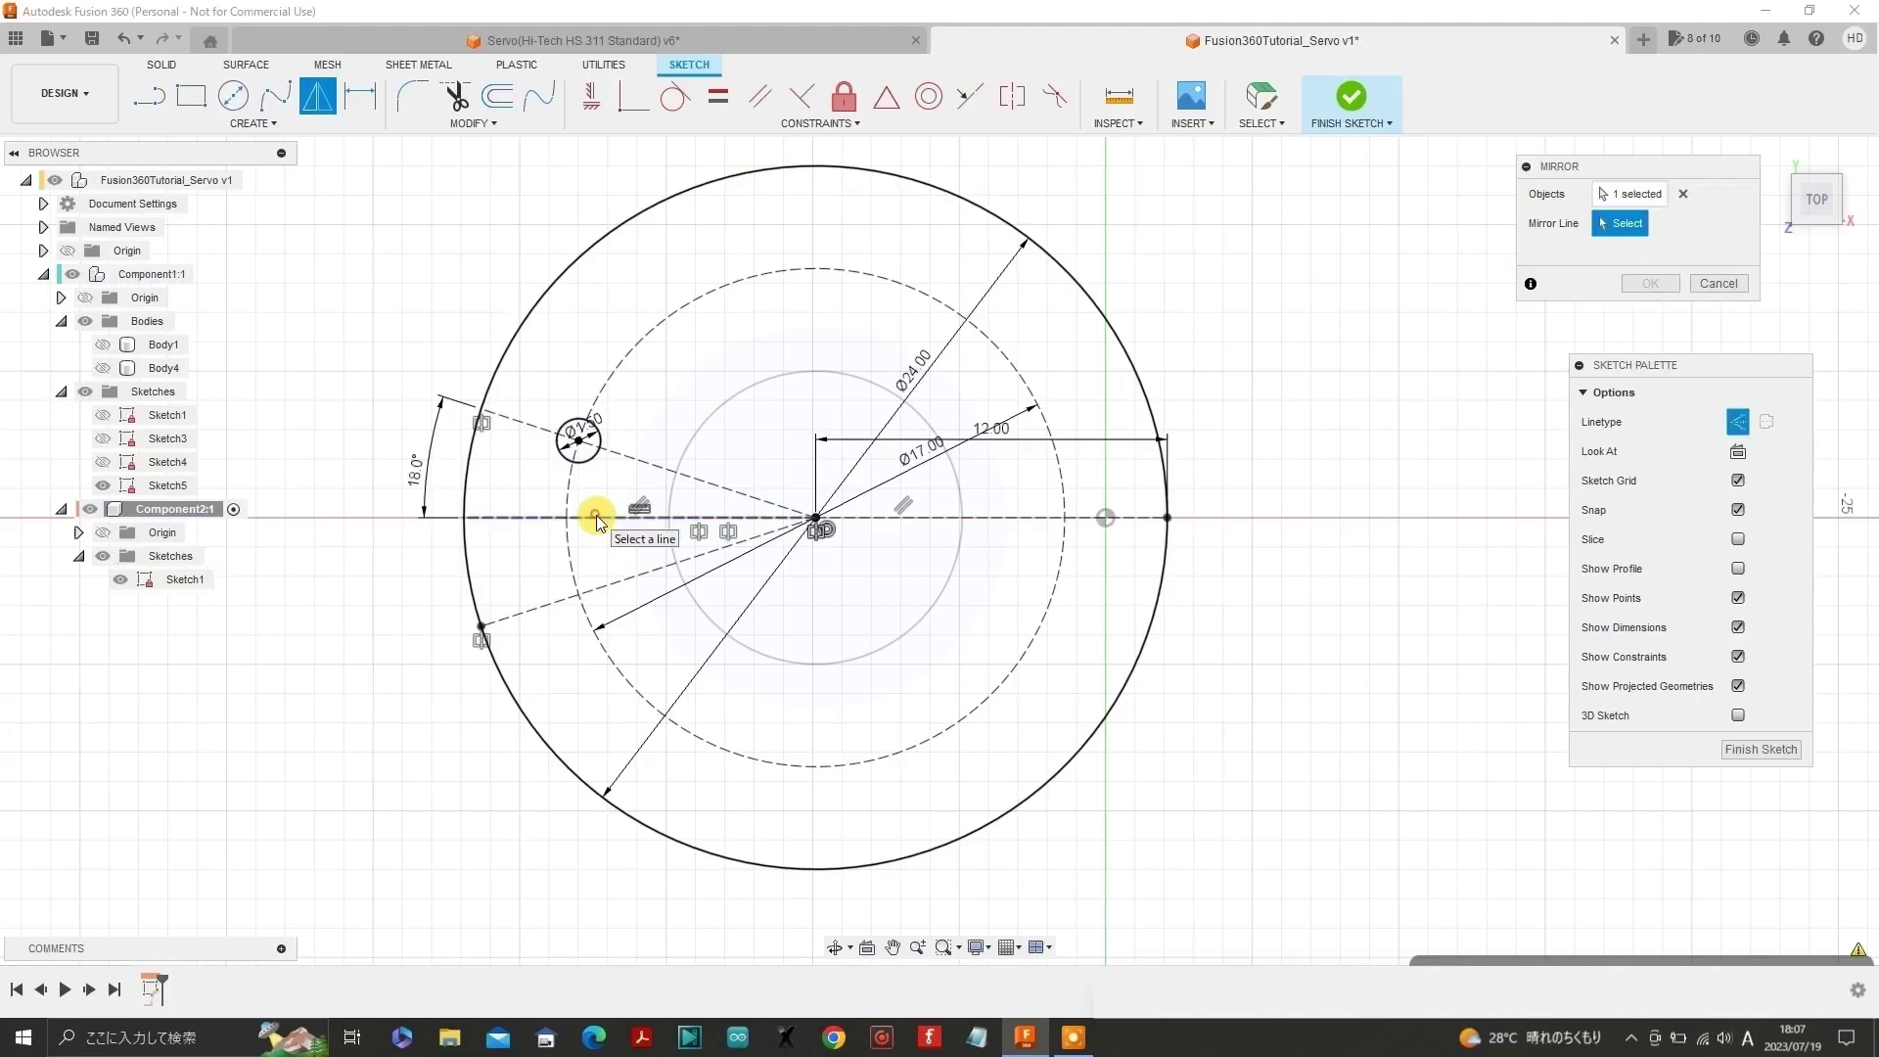
{"action": "left_click", "coordinate": [596, 518]}
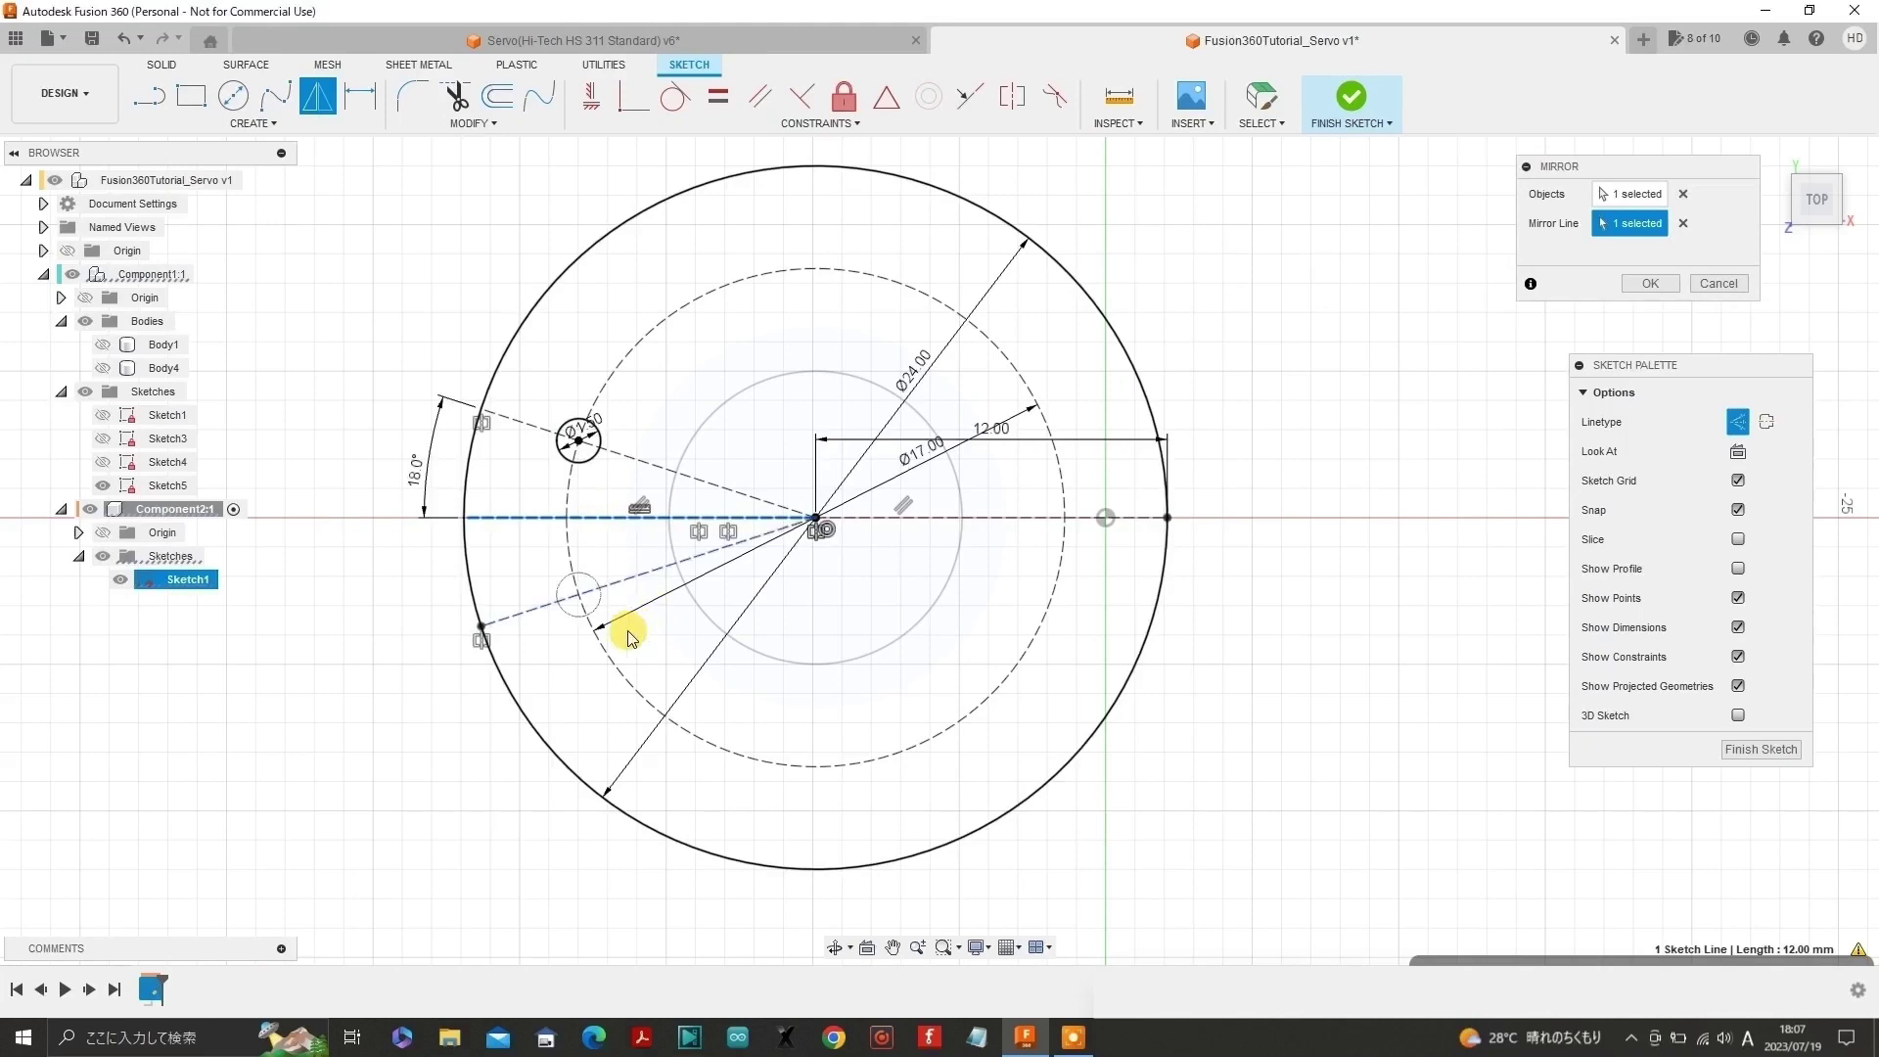
{"action": "left_click", "coordinate": [1651, 284]}
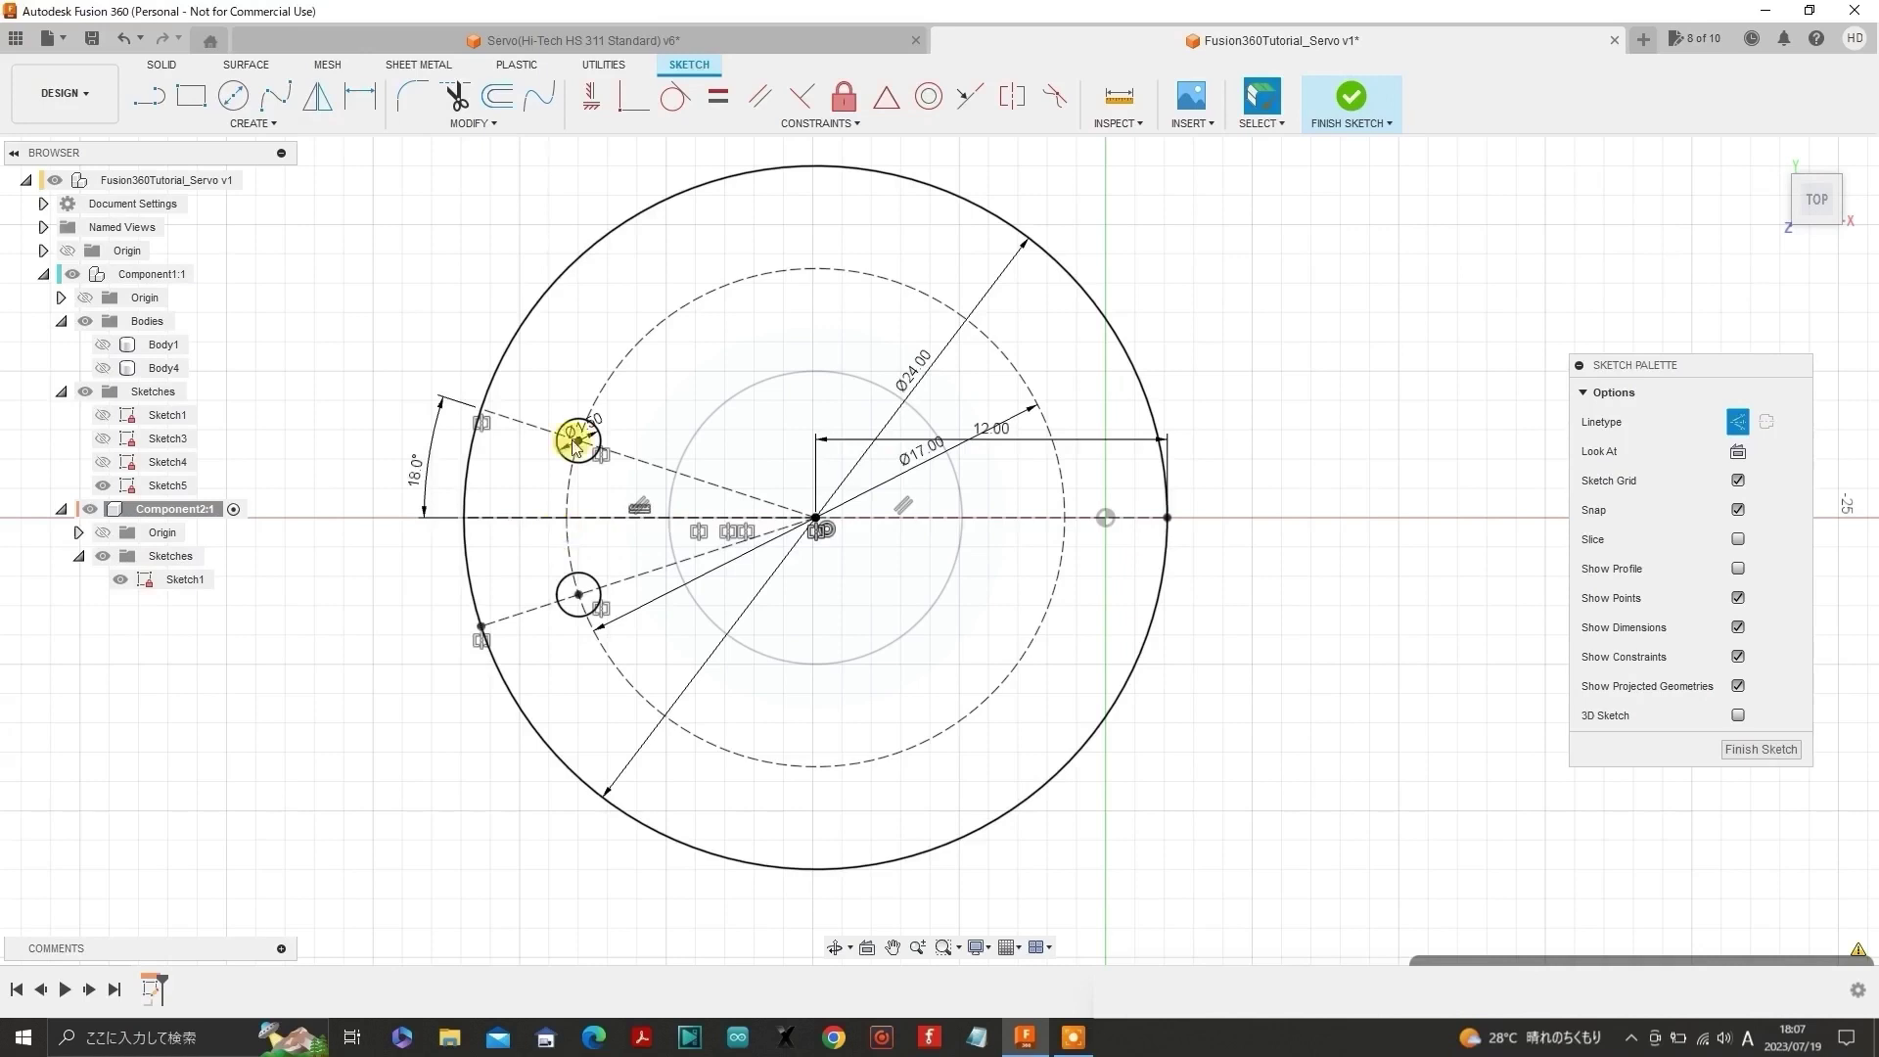
- Draw a 1.5 mm circle where the left horizontal line crosses the 17 mm circle and convert it to normal geometry
{"action": "left_click", "coordinate": [232, 97]}
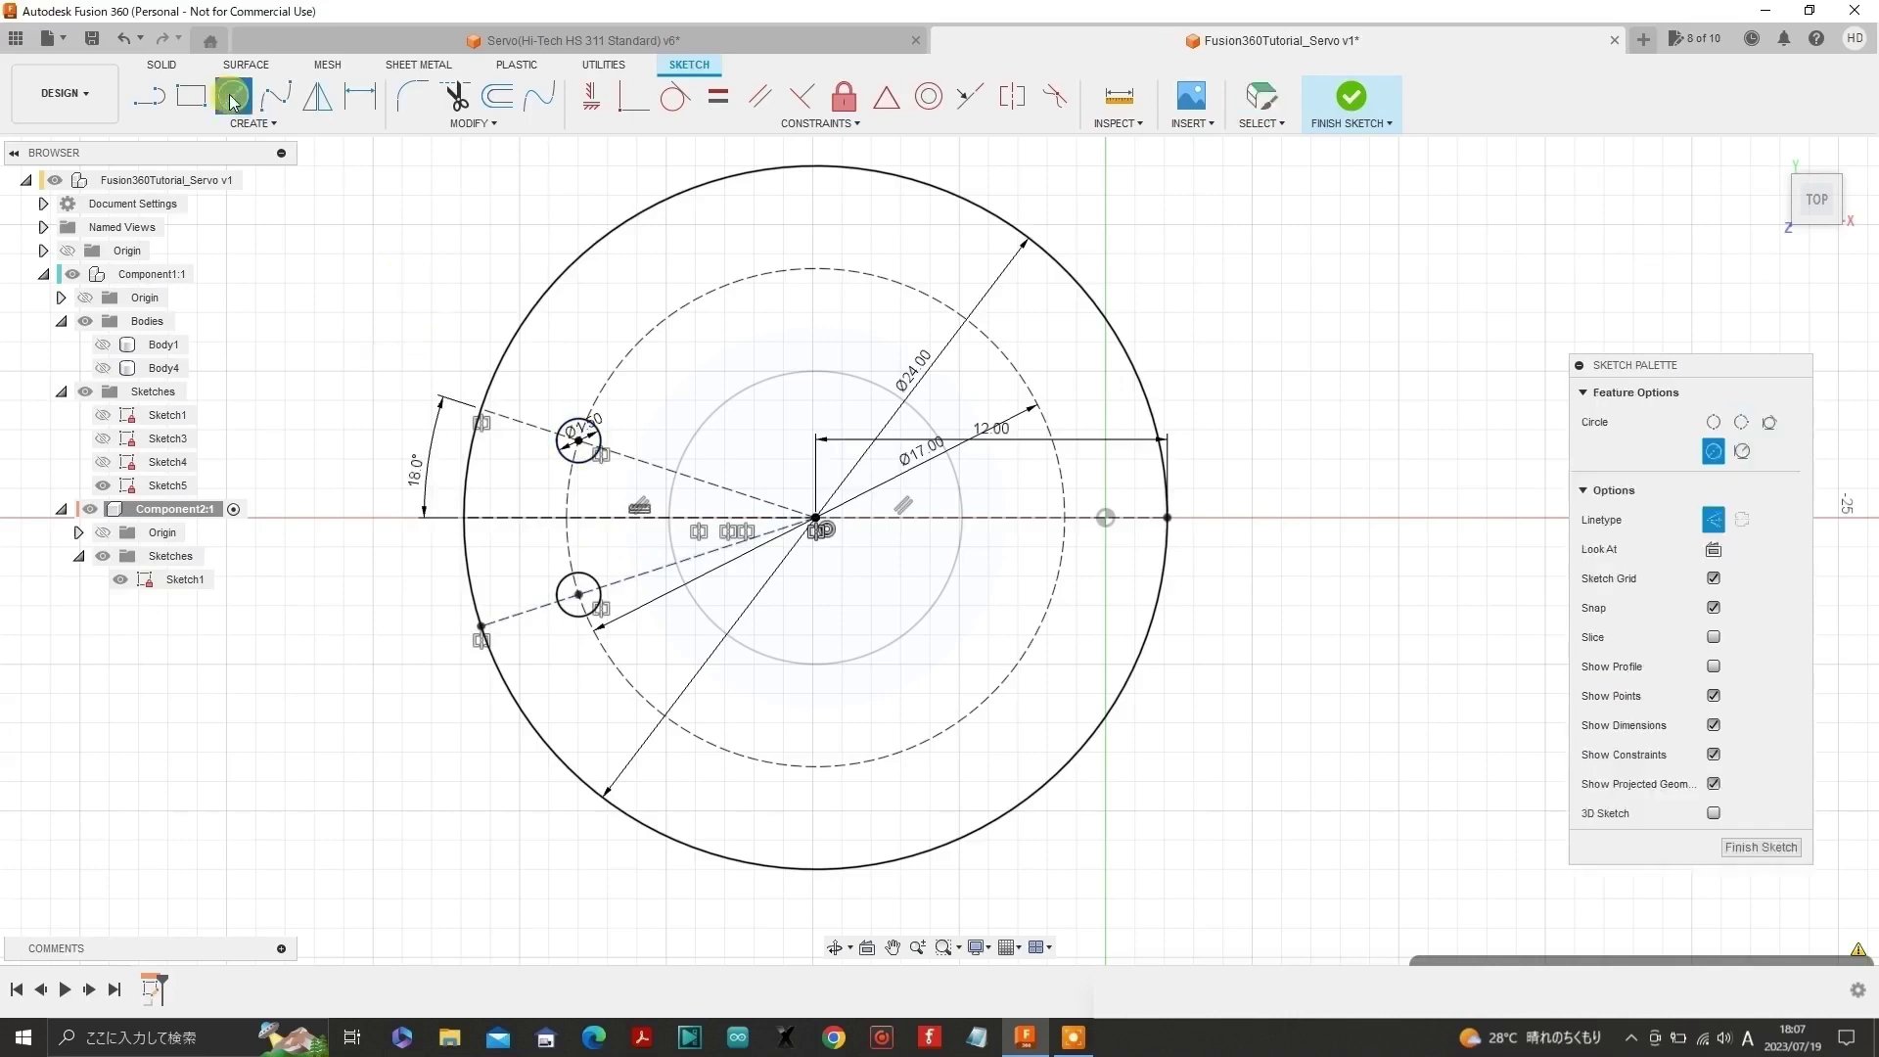
{"action": "left_click", "coordinate": [567, 517]}
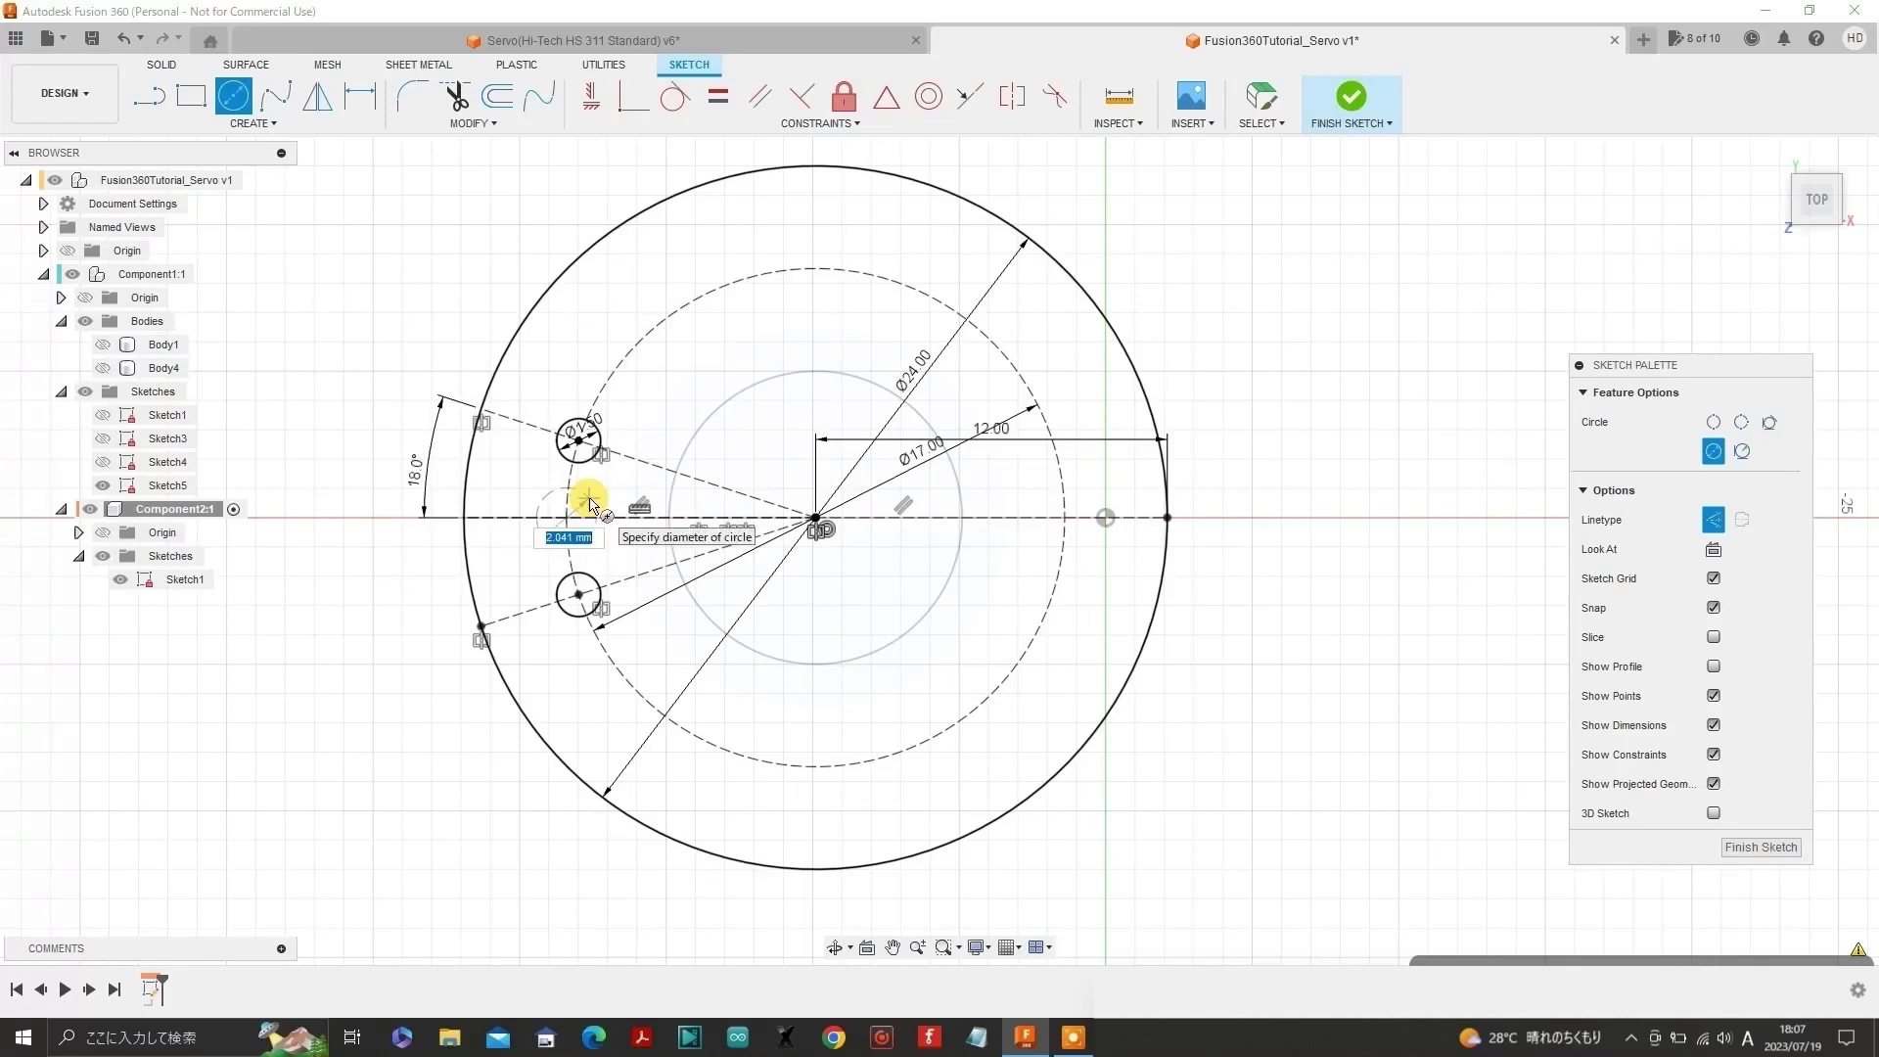
{"action": "type", "text": "1.5"}
{"action": "key", "text": "Return"}
{"action": "key", "text": "Return"}
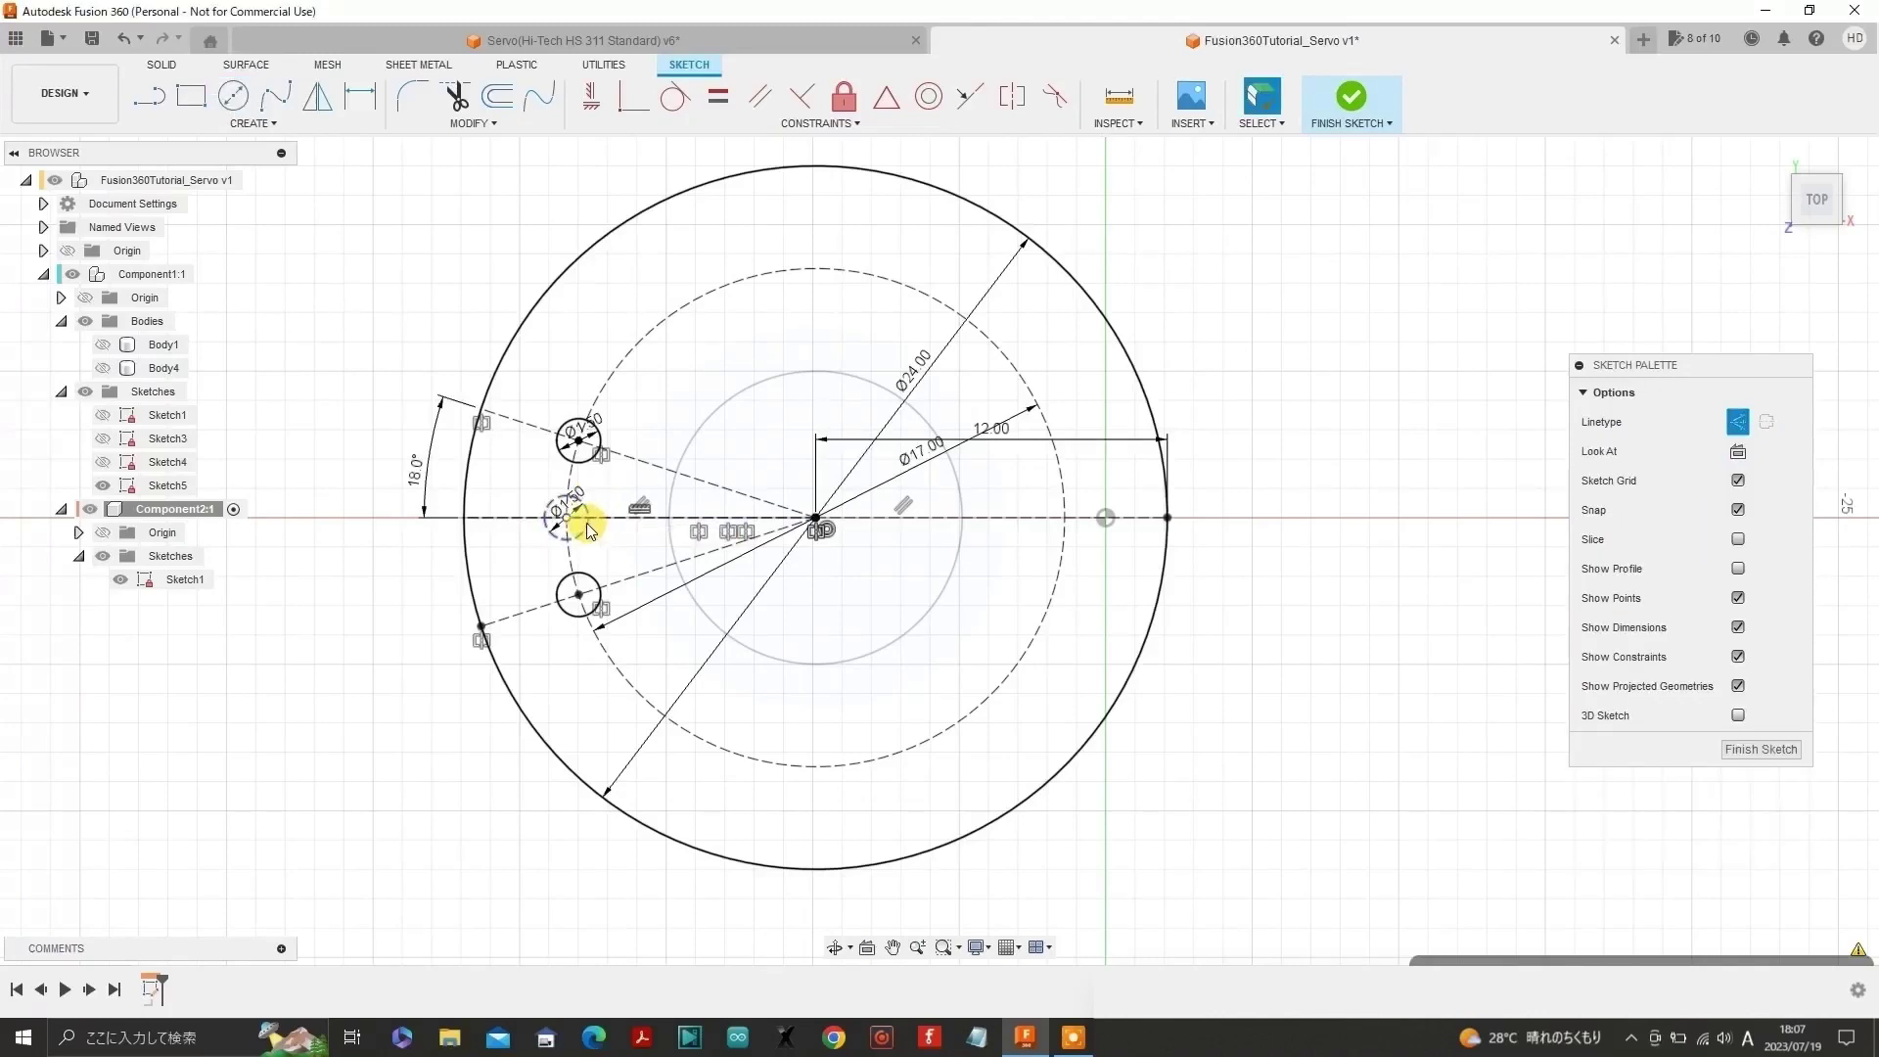
{"action": "left_click", "coordinate": [586, 523]}
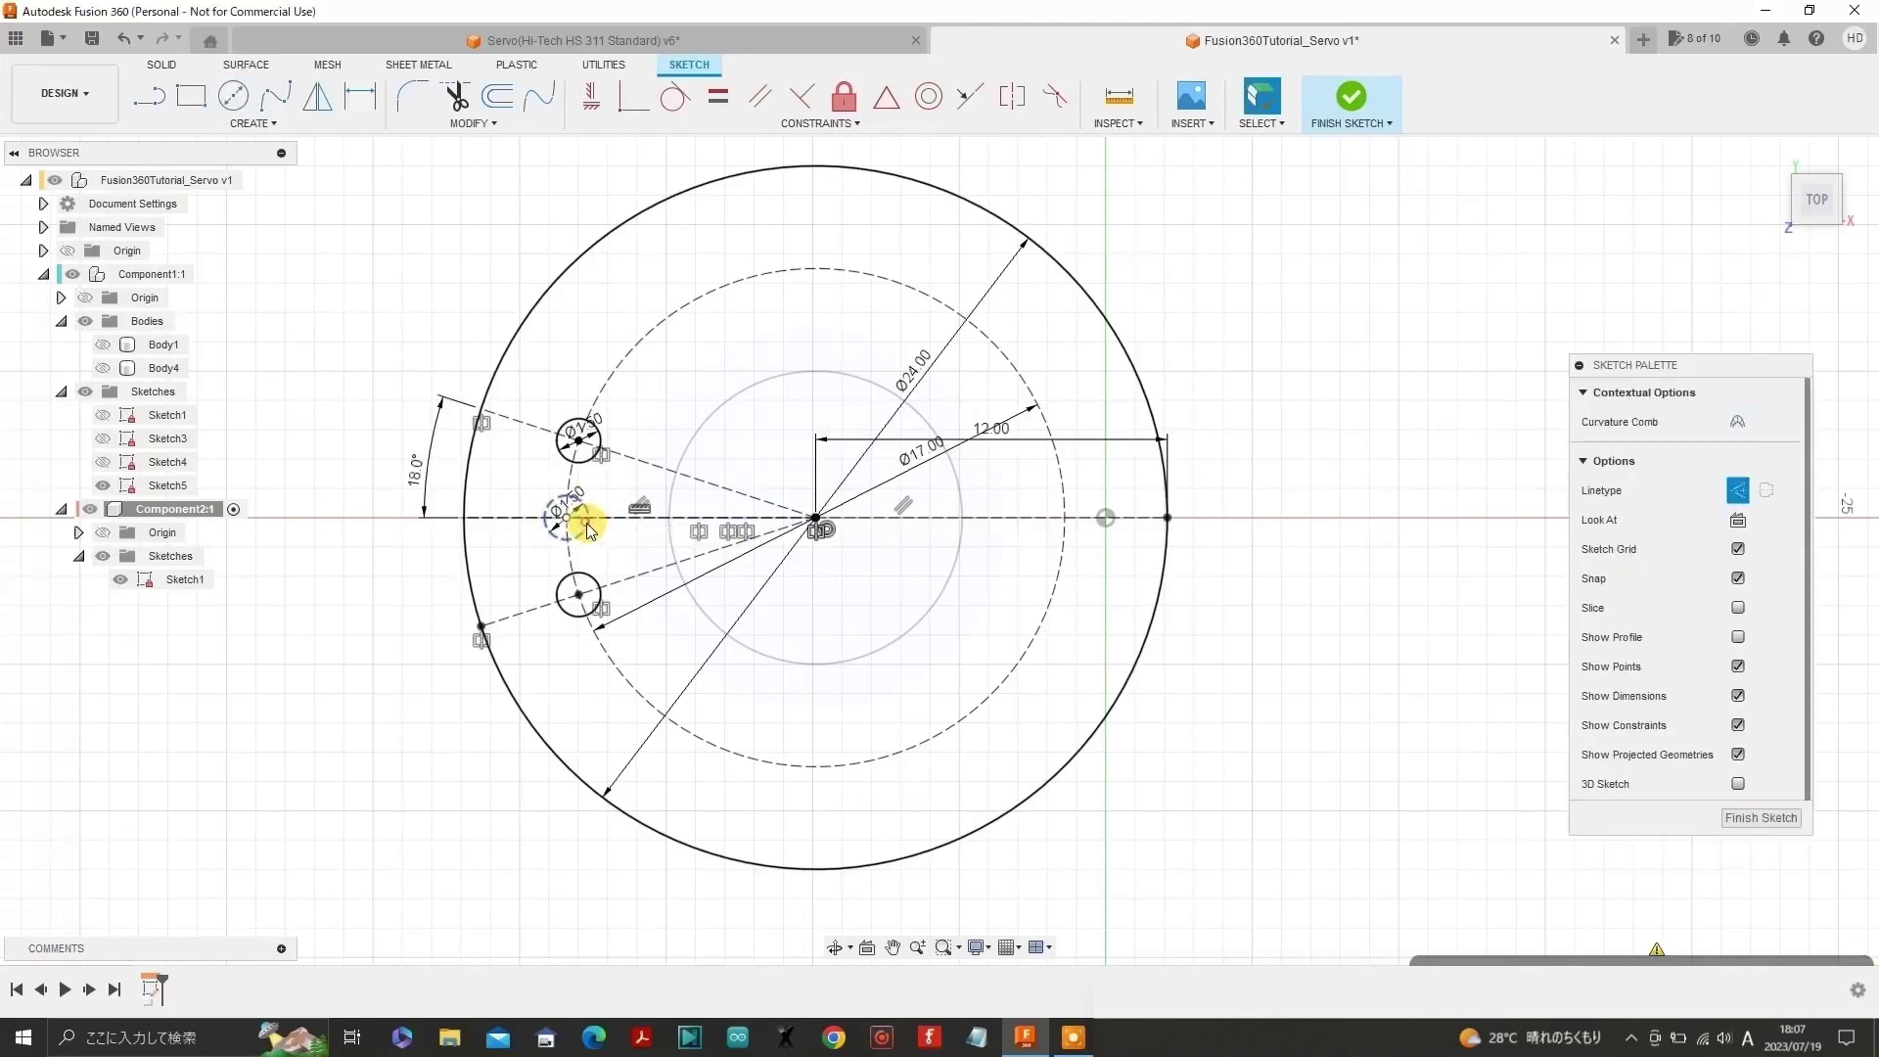
{"action": "left_click", "coordinate": [1743, 488]}
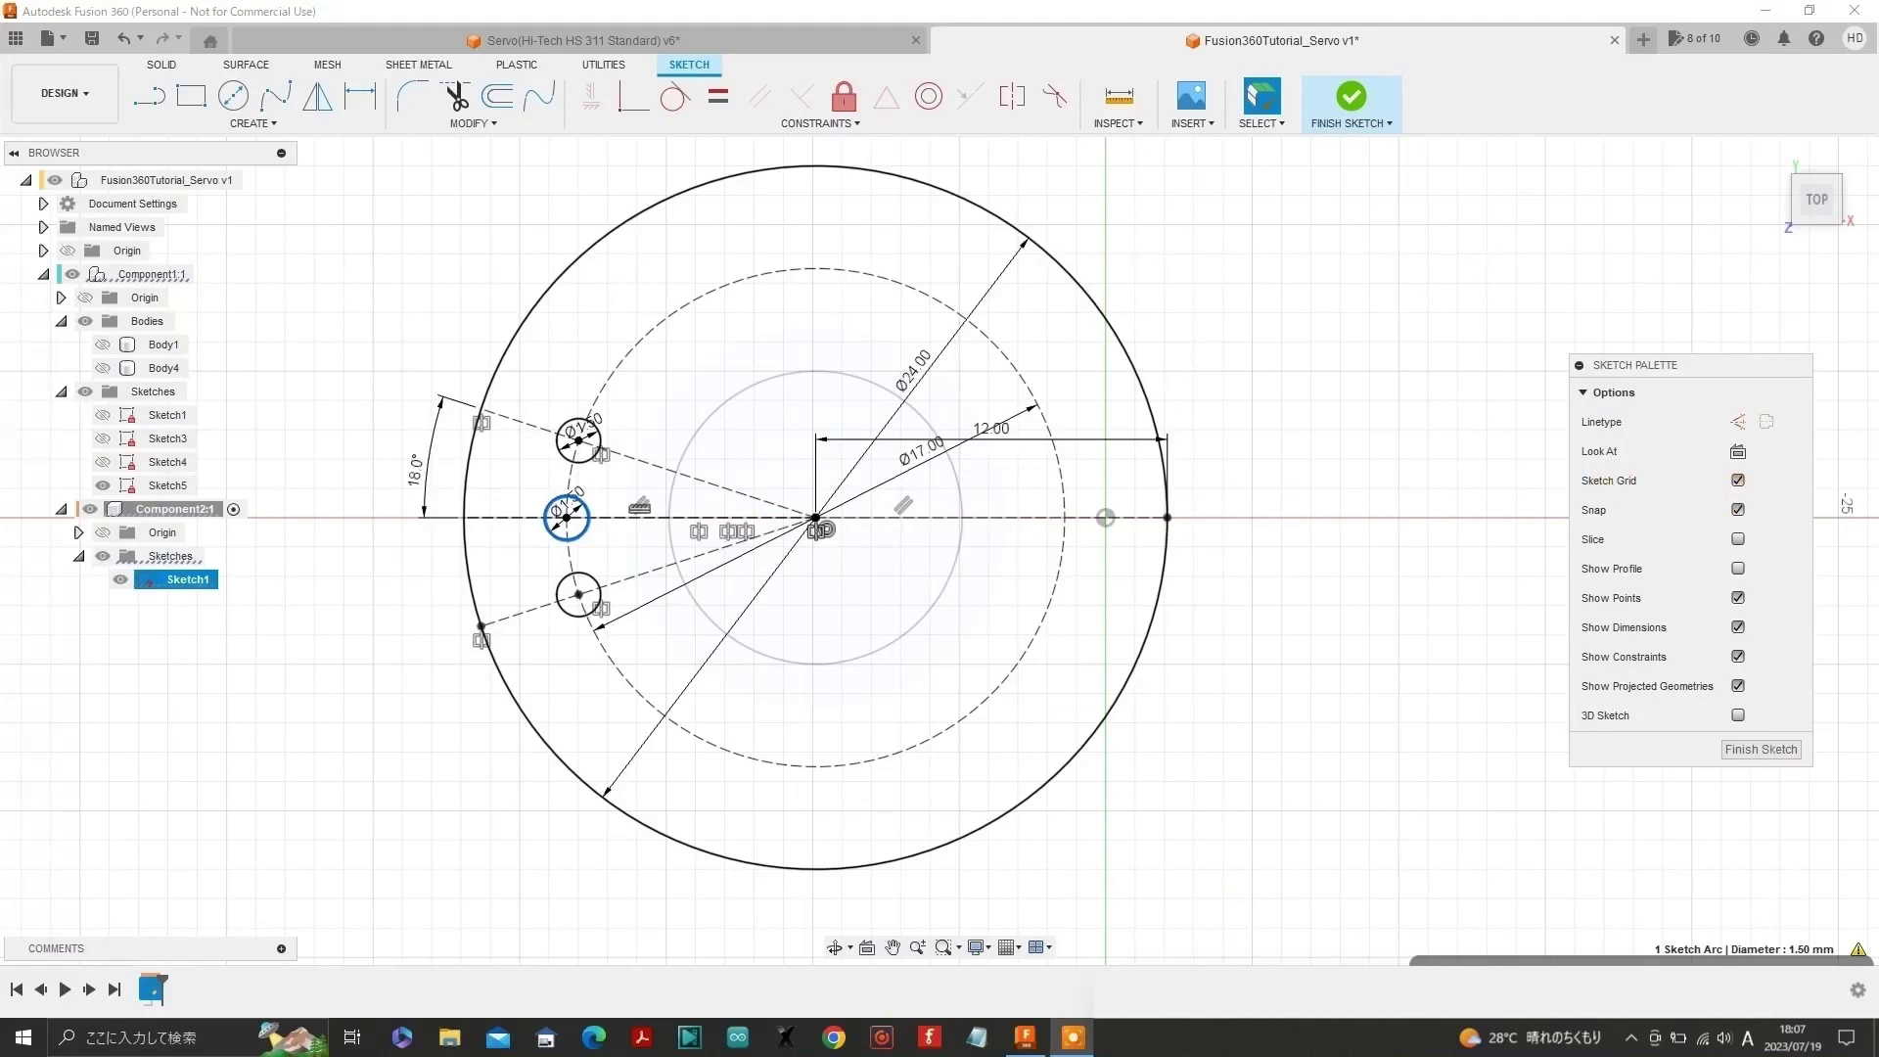
- Draw a 12 mm vertical line from the centre up to the 24 mm circle and convert it to construction geometry
{"action": "left_click", "coordinate": [149, 95]}
{"action": "left_click", "coordinate": [1738, 422]}
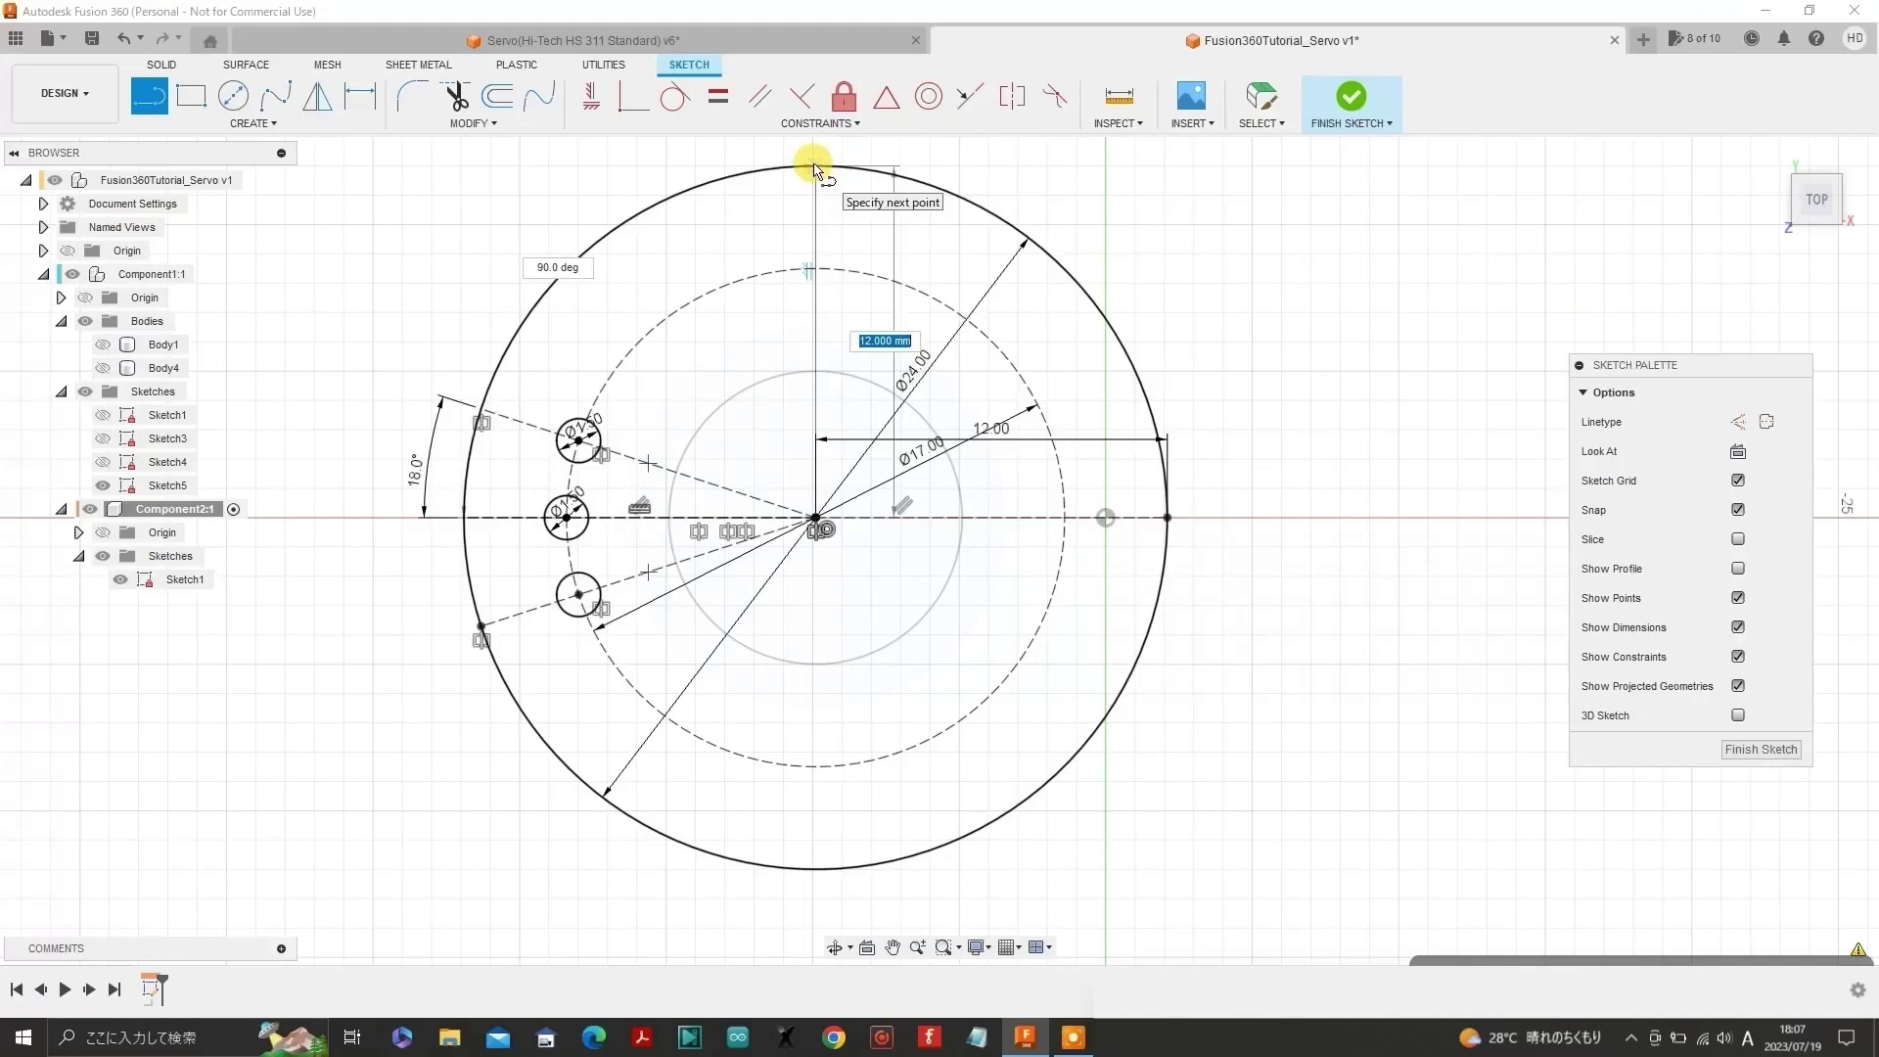
{"action": "key", "text": "Return"}
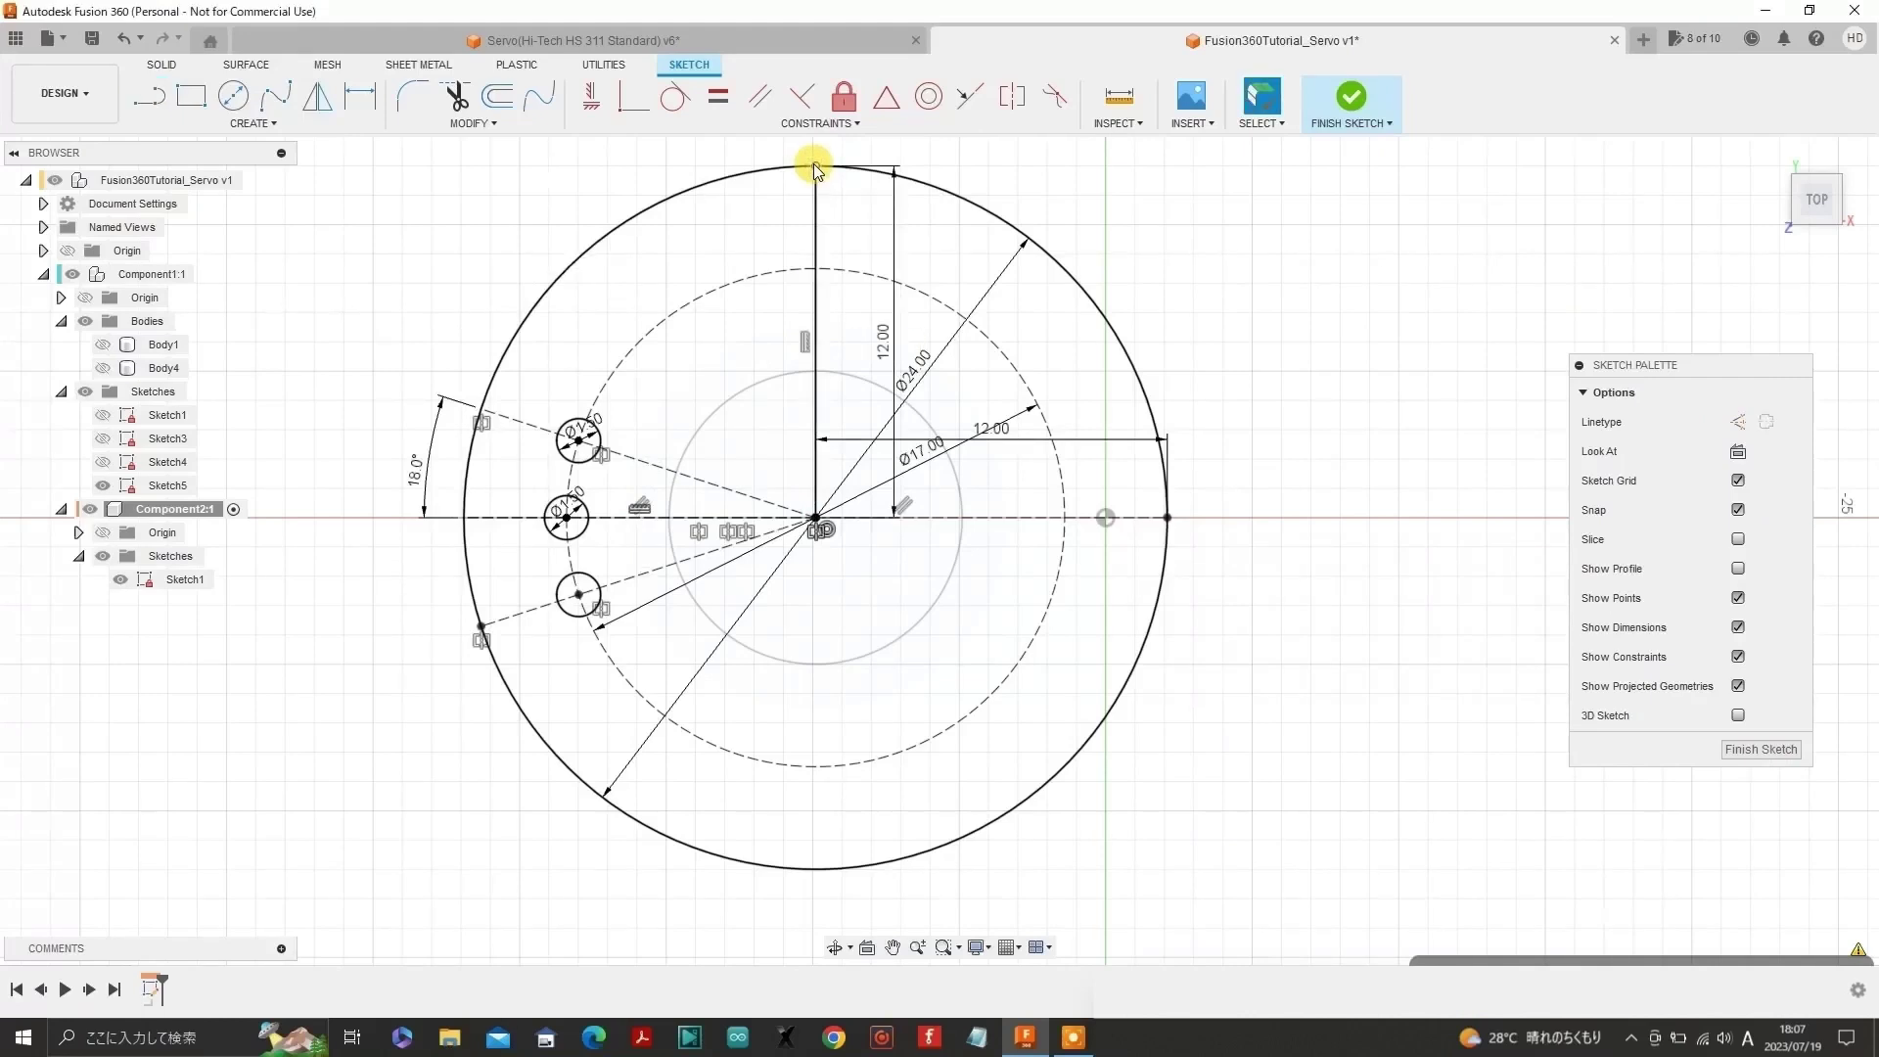
{"action": "left_click", "coordinate": [1740, 422]}
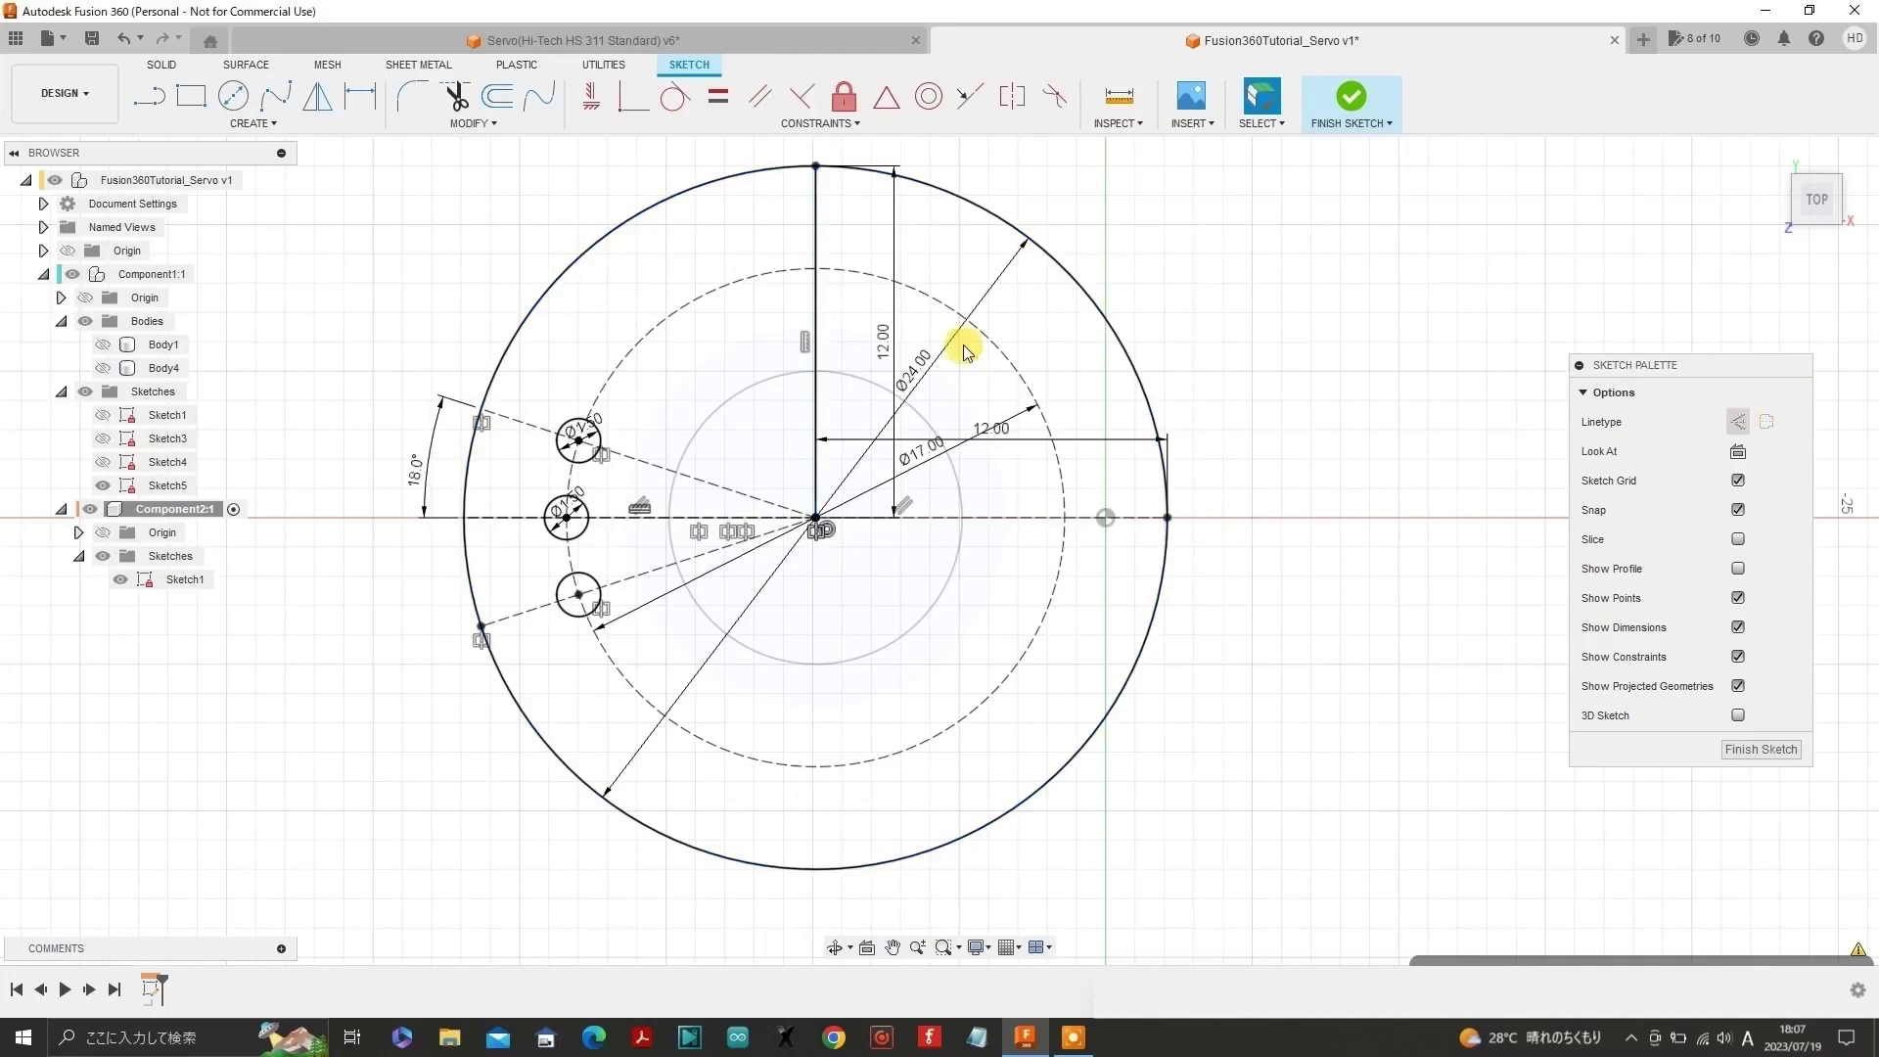
{"action": "left_click", "coordinate": [814, 227]}
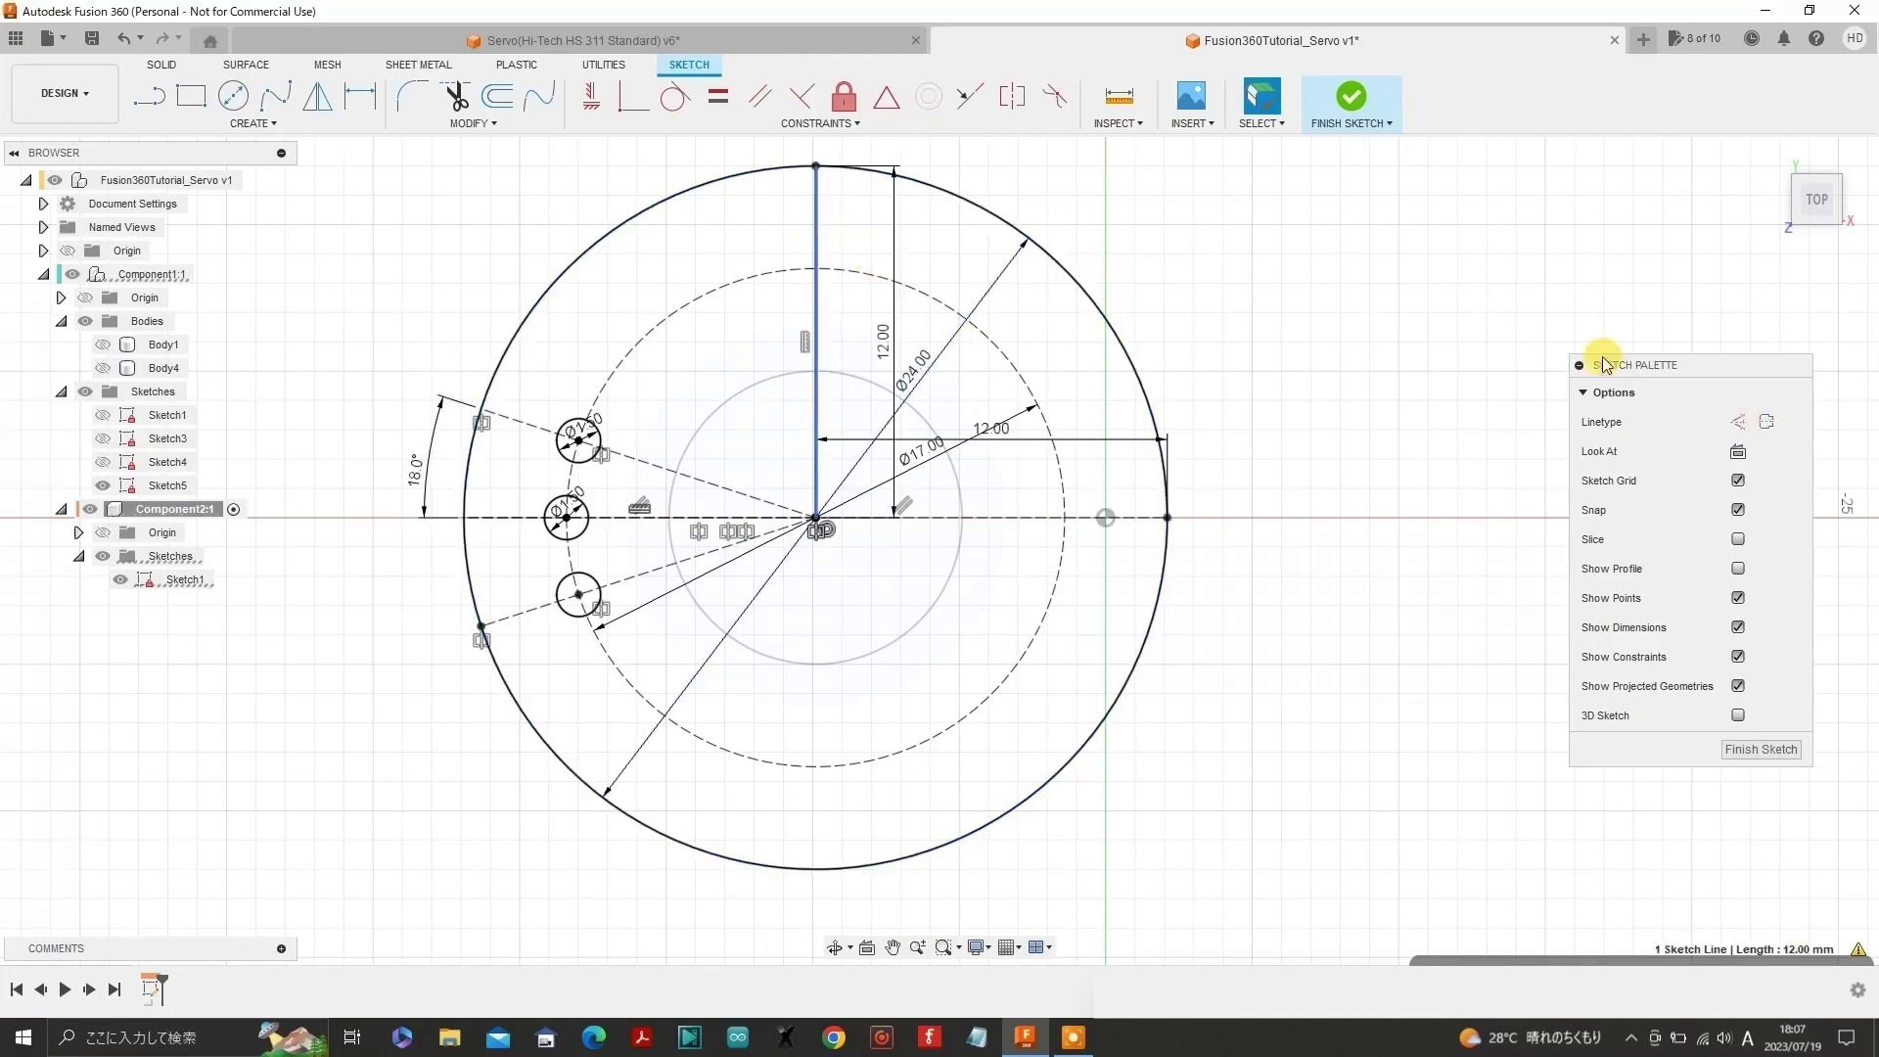
{"action": "left_click", "coordinate": [1737, 425]}
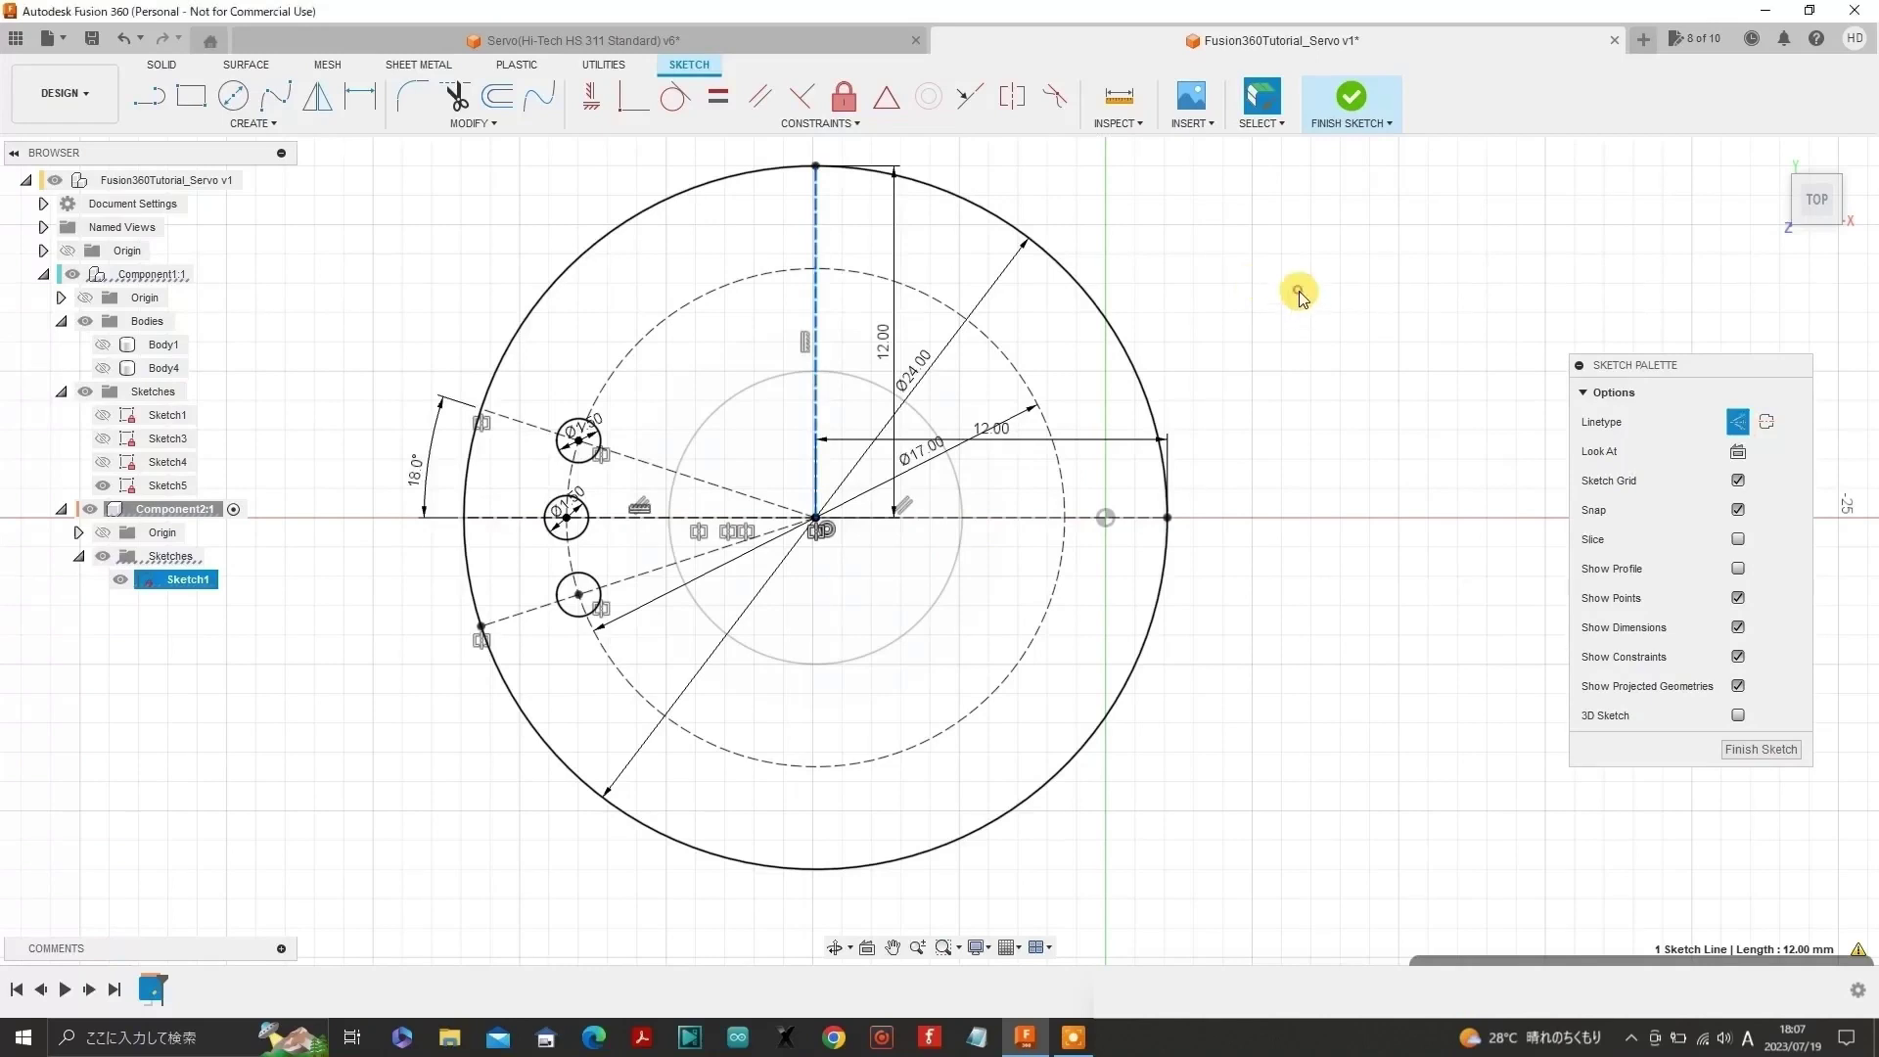
{"action": "left_click", "coordinate": [1299, 291]}
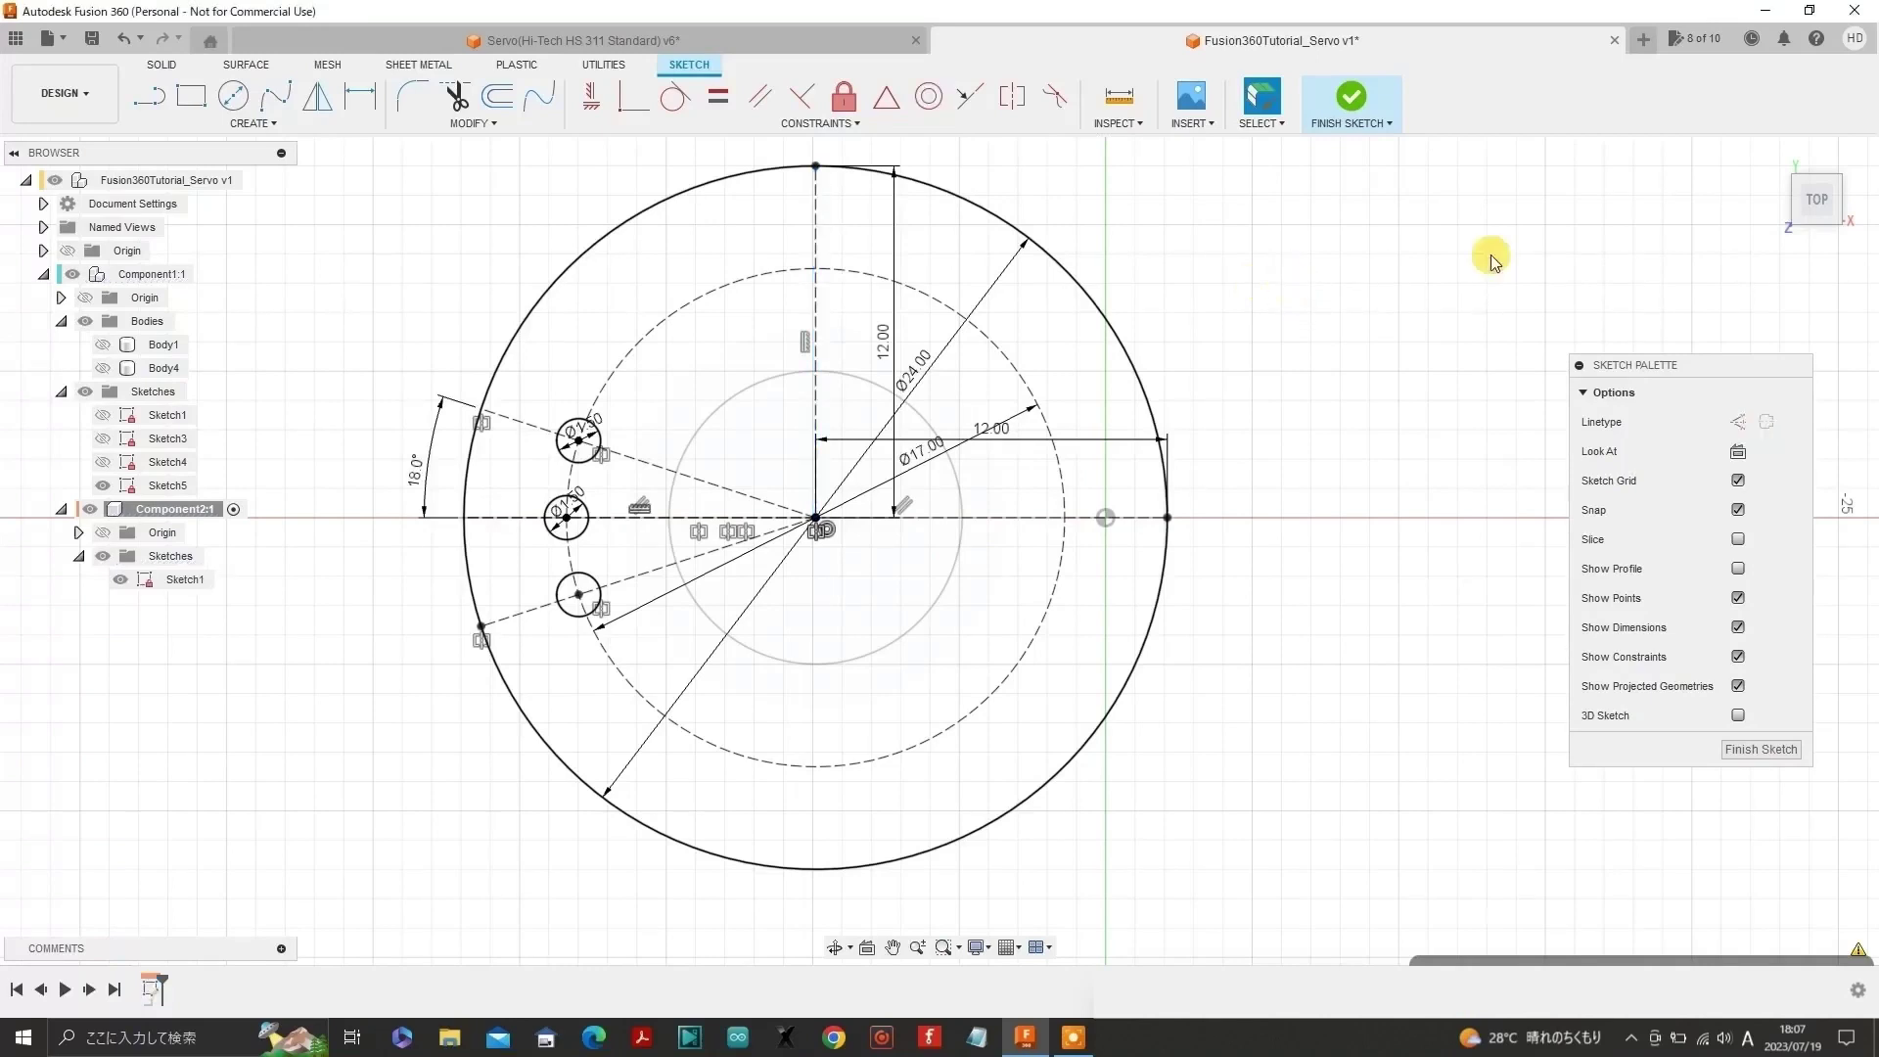
- Mirror the three 1.5 mm hole circles across the vertical construction line
{"action": "left_click", "coordinate": [318, 98]}
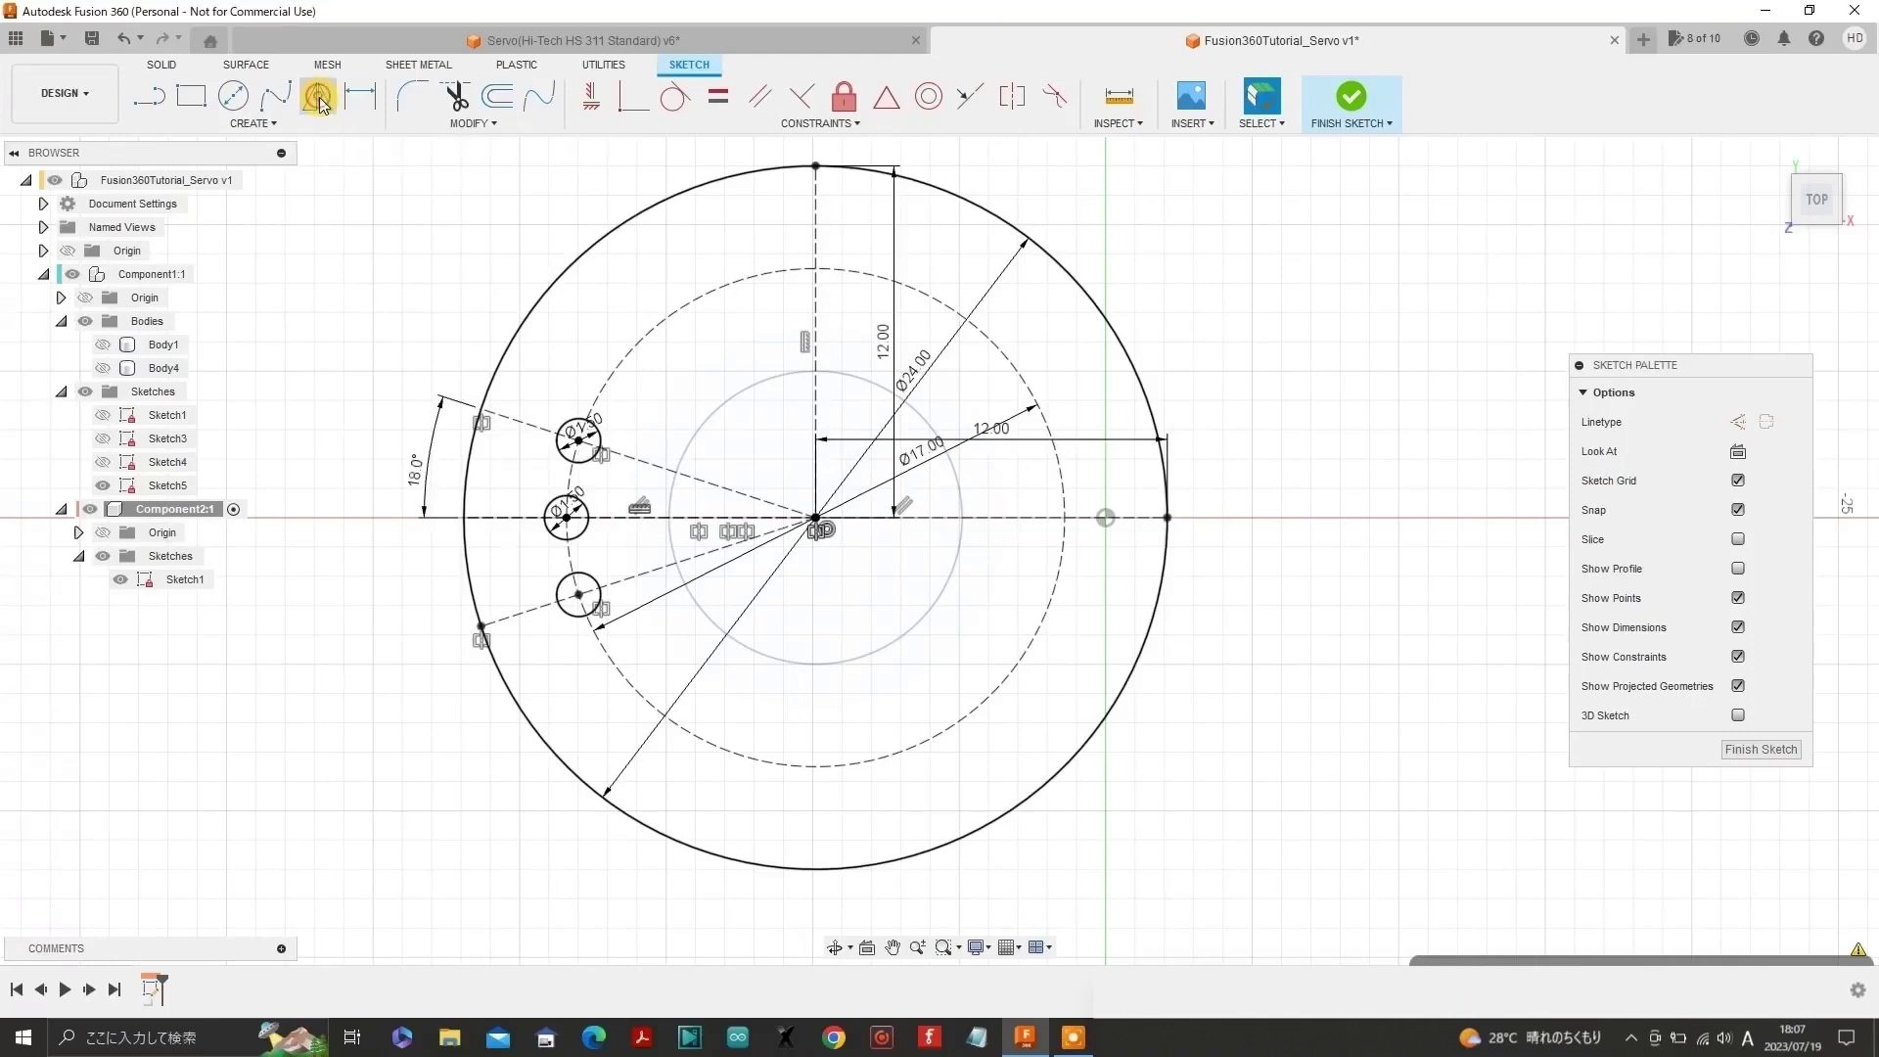
{"action": "left_click", "coordinate": [561, 430]}
{"action": "left_click", "coordinate": [545, 509]}
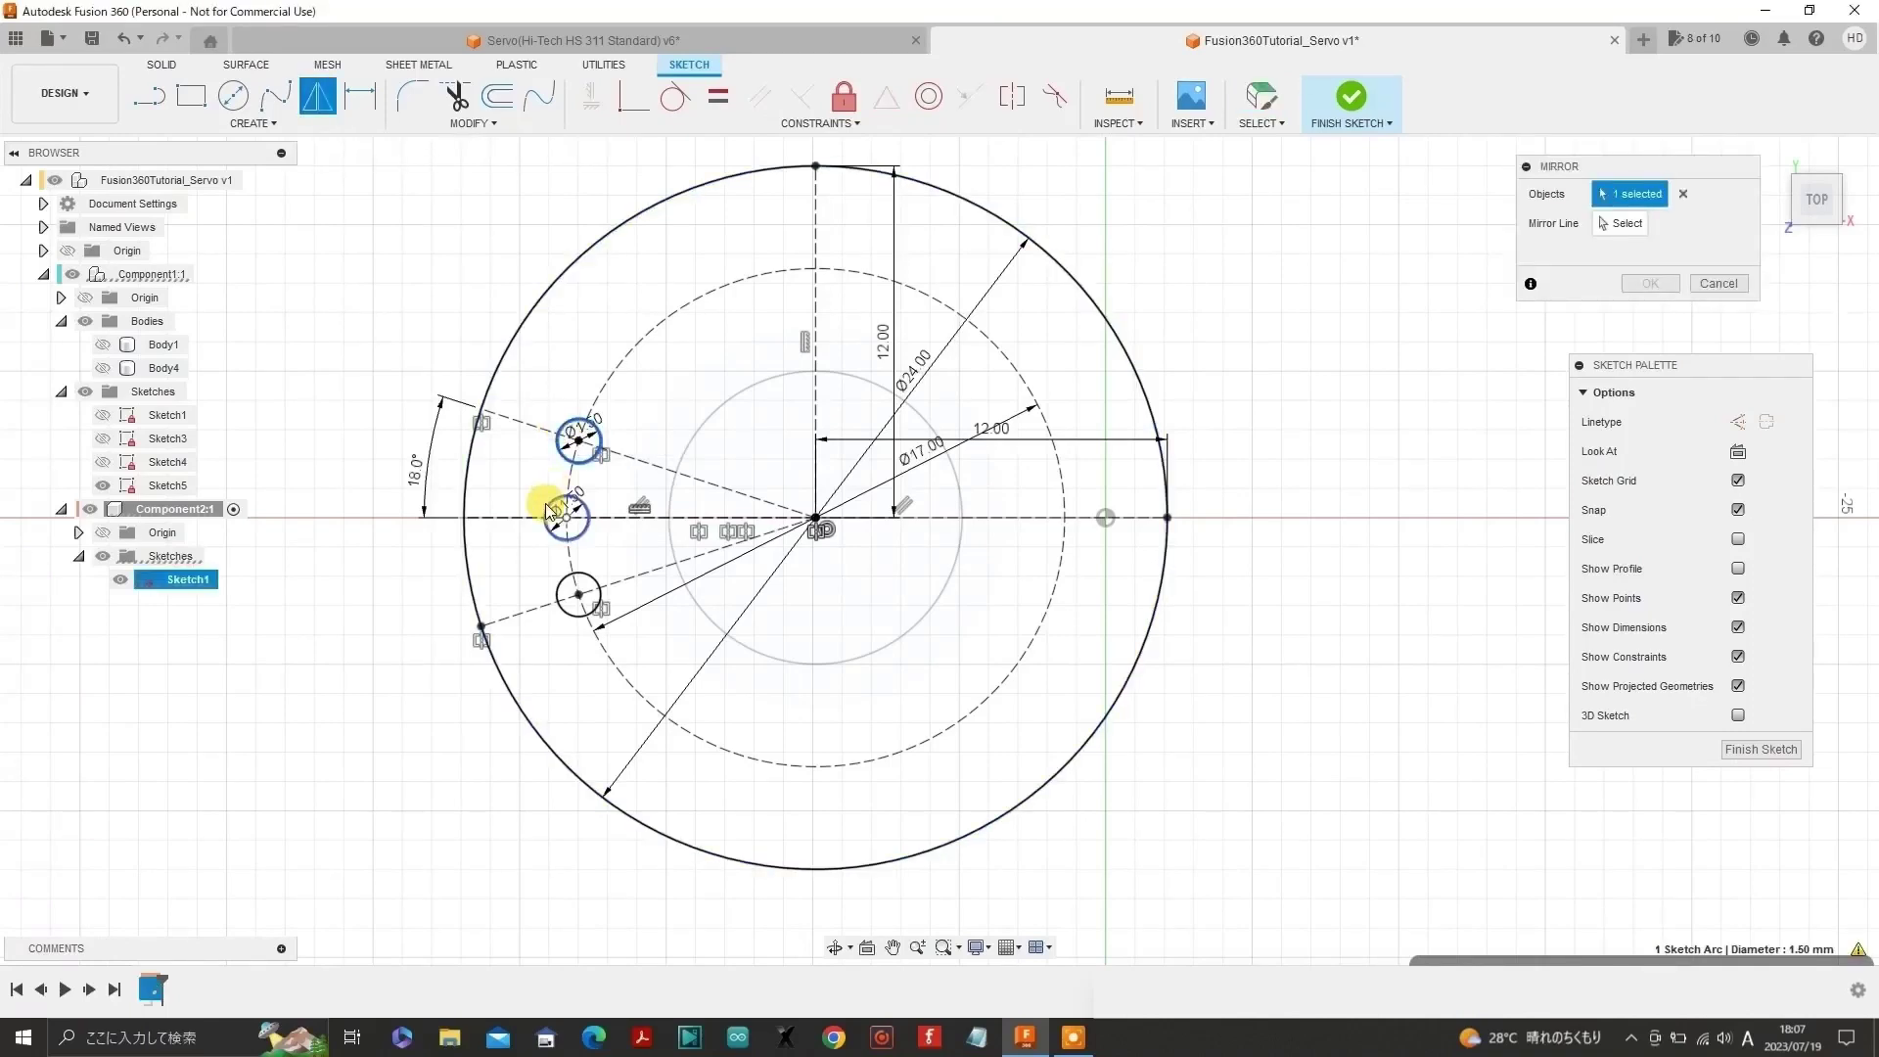
{"action": "left_click", "coordinate": [554, 592]}
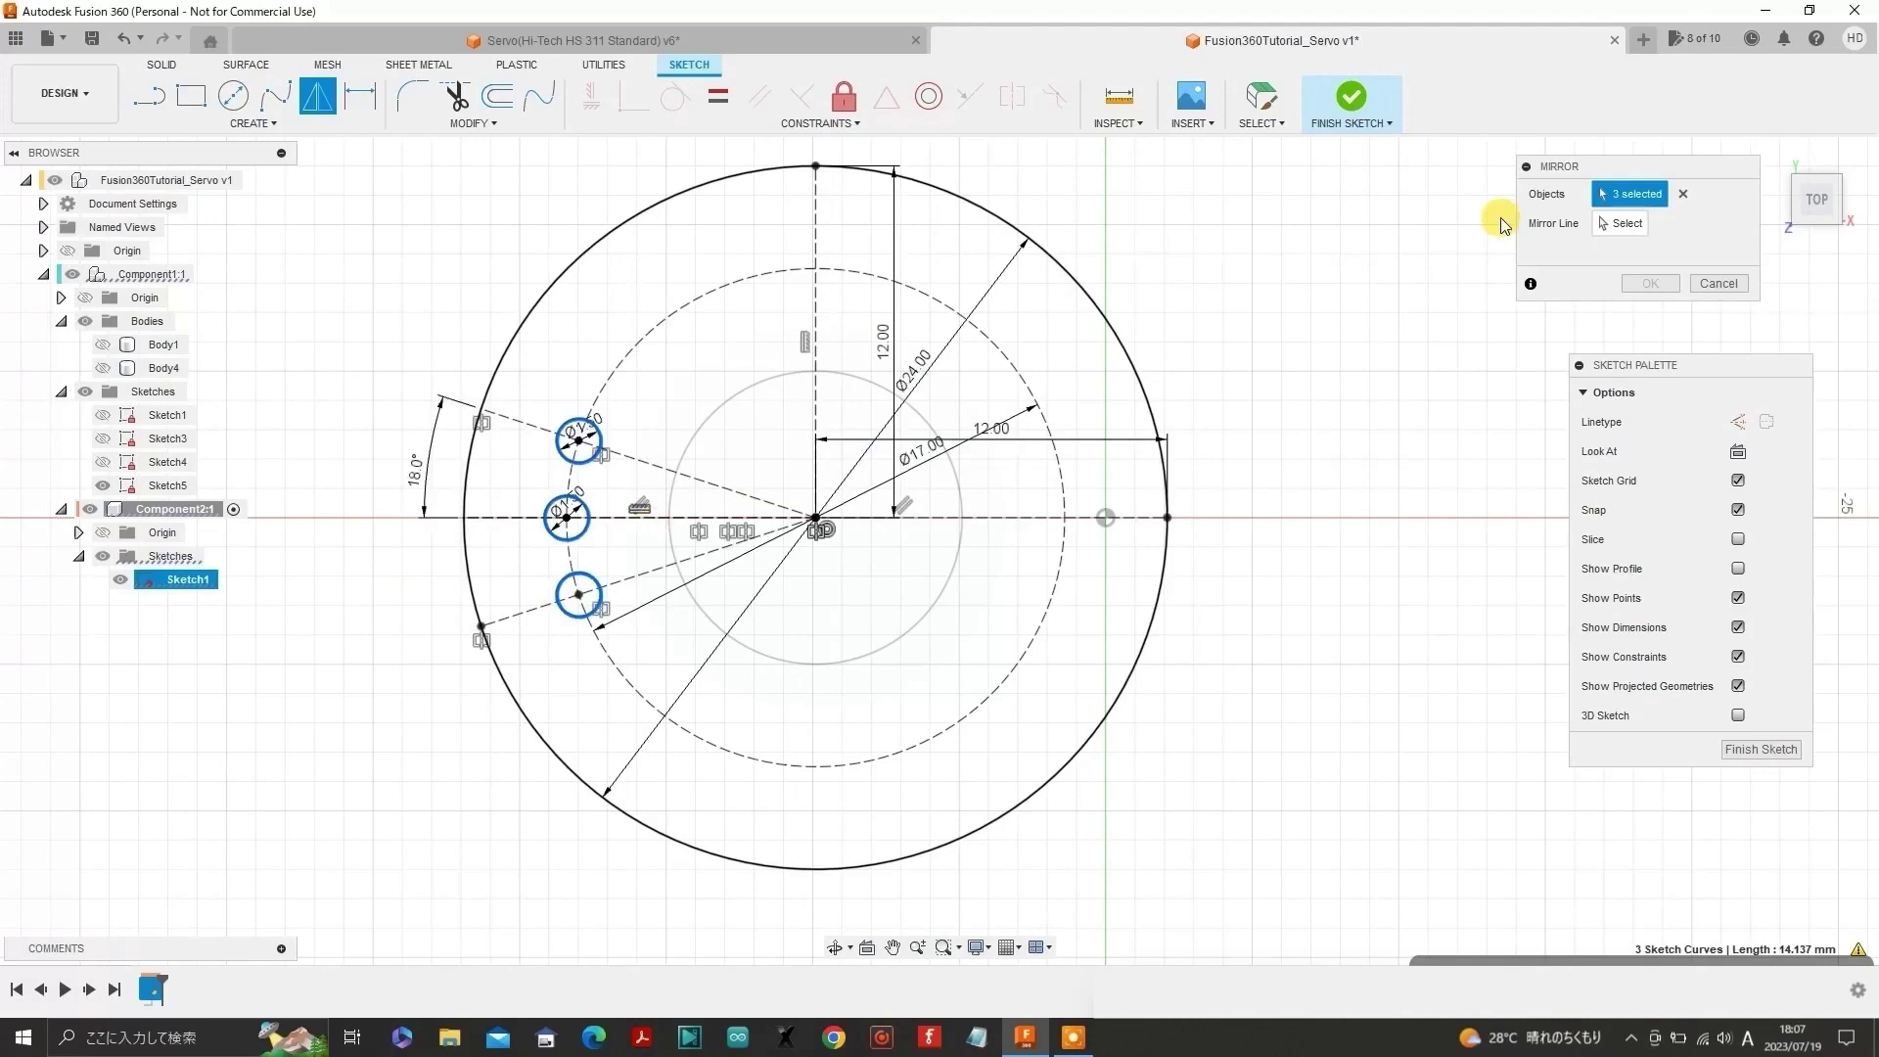
{"action": "left_click", "coordinate": [1620, 223]}
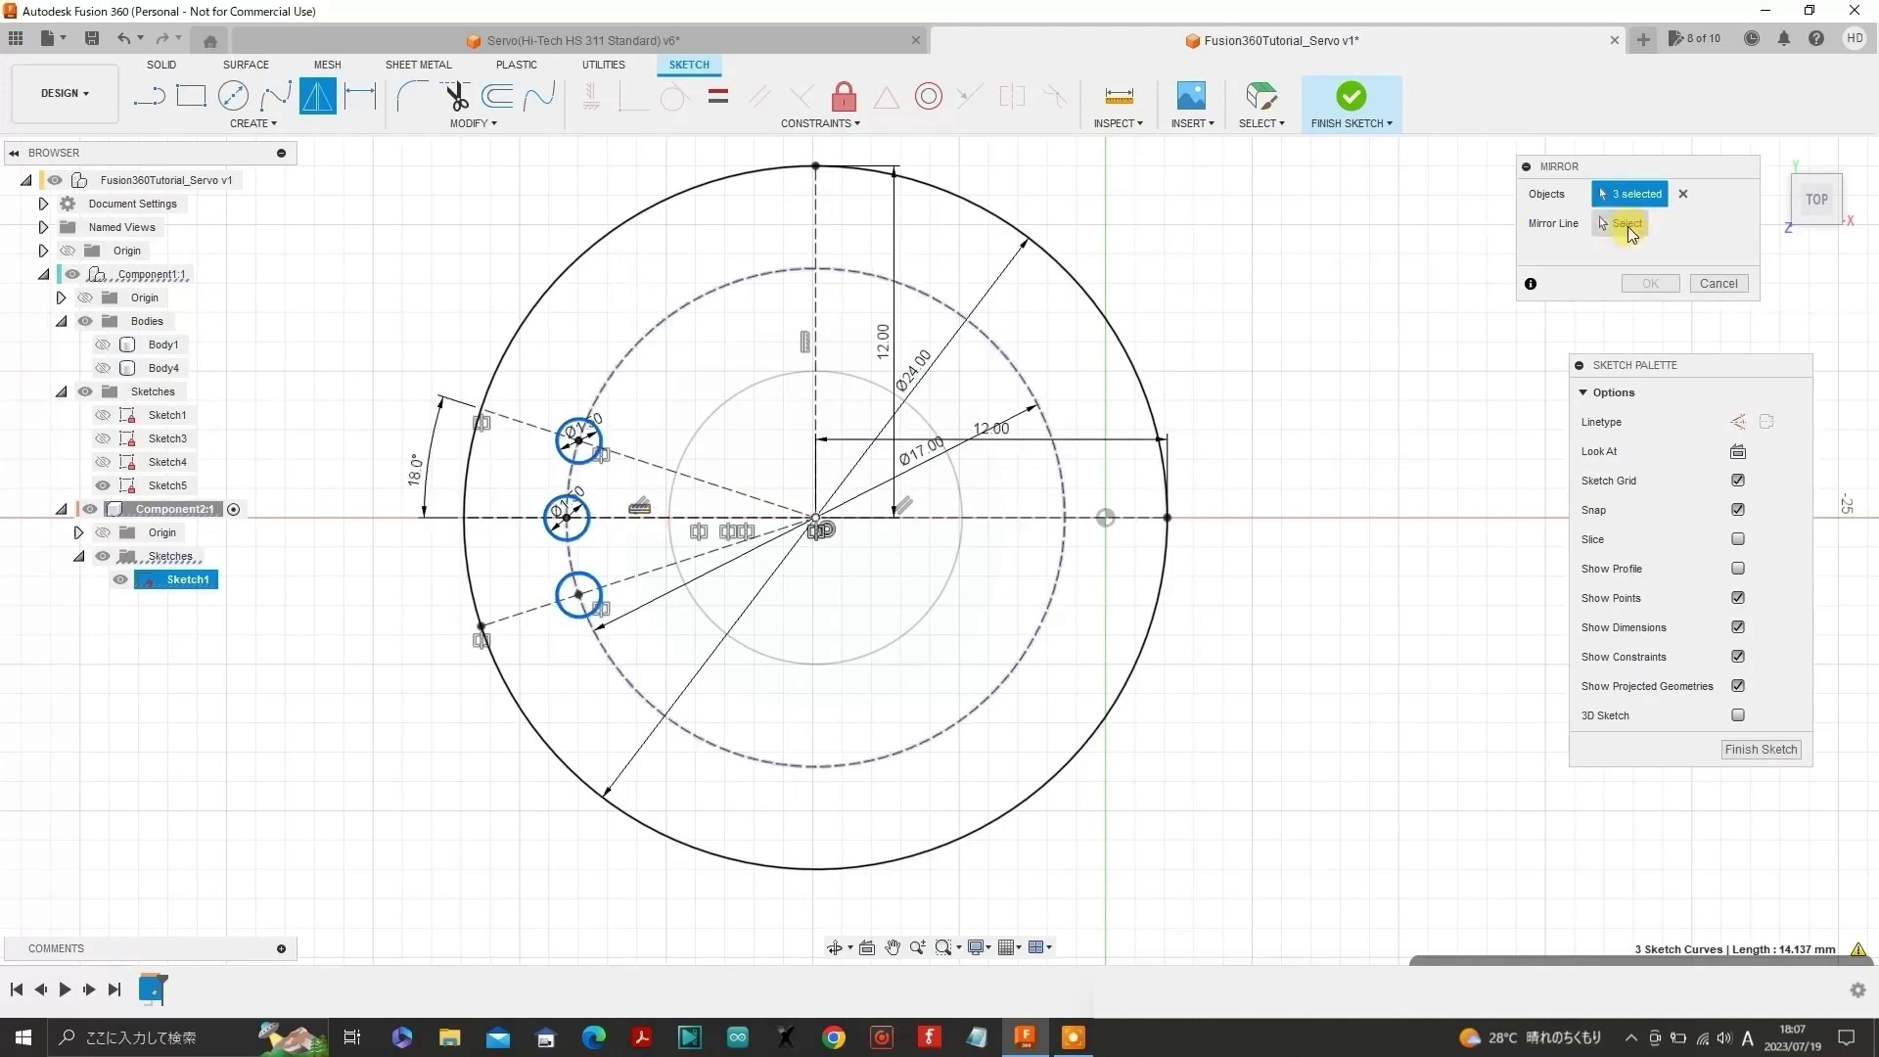
{"action": "left_click", "coordinate": [817, 314]}
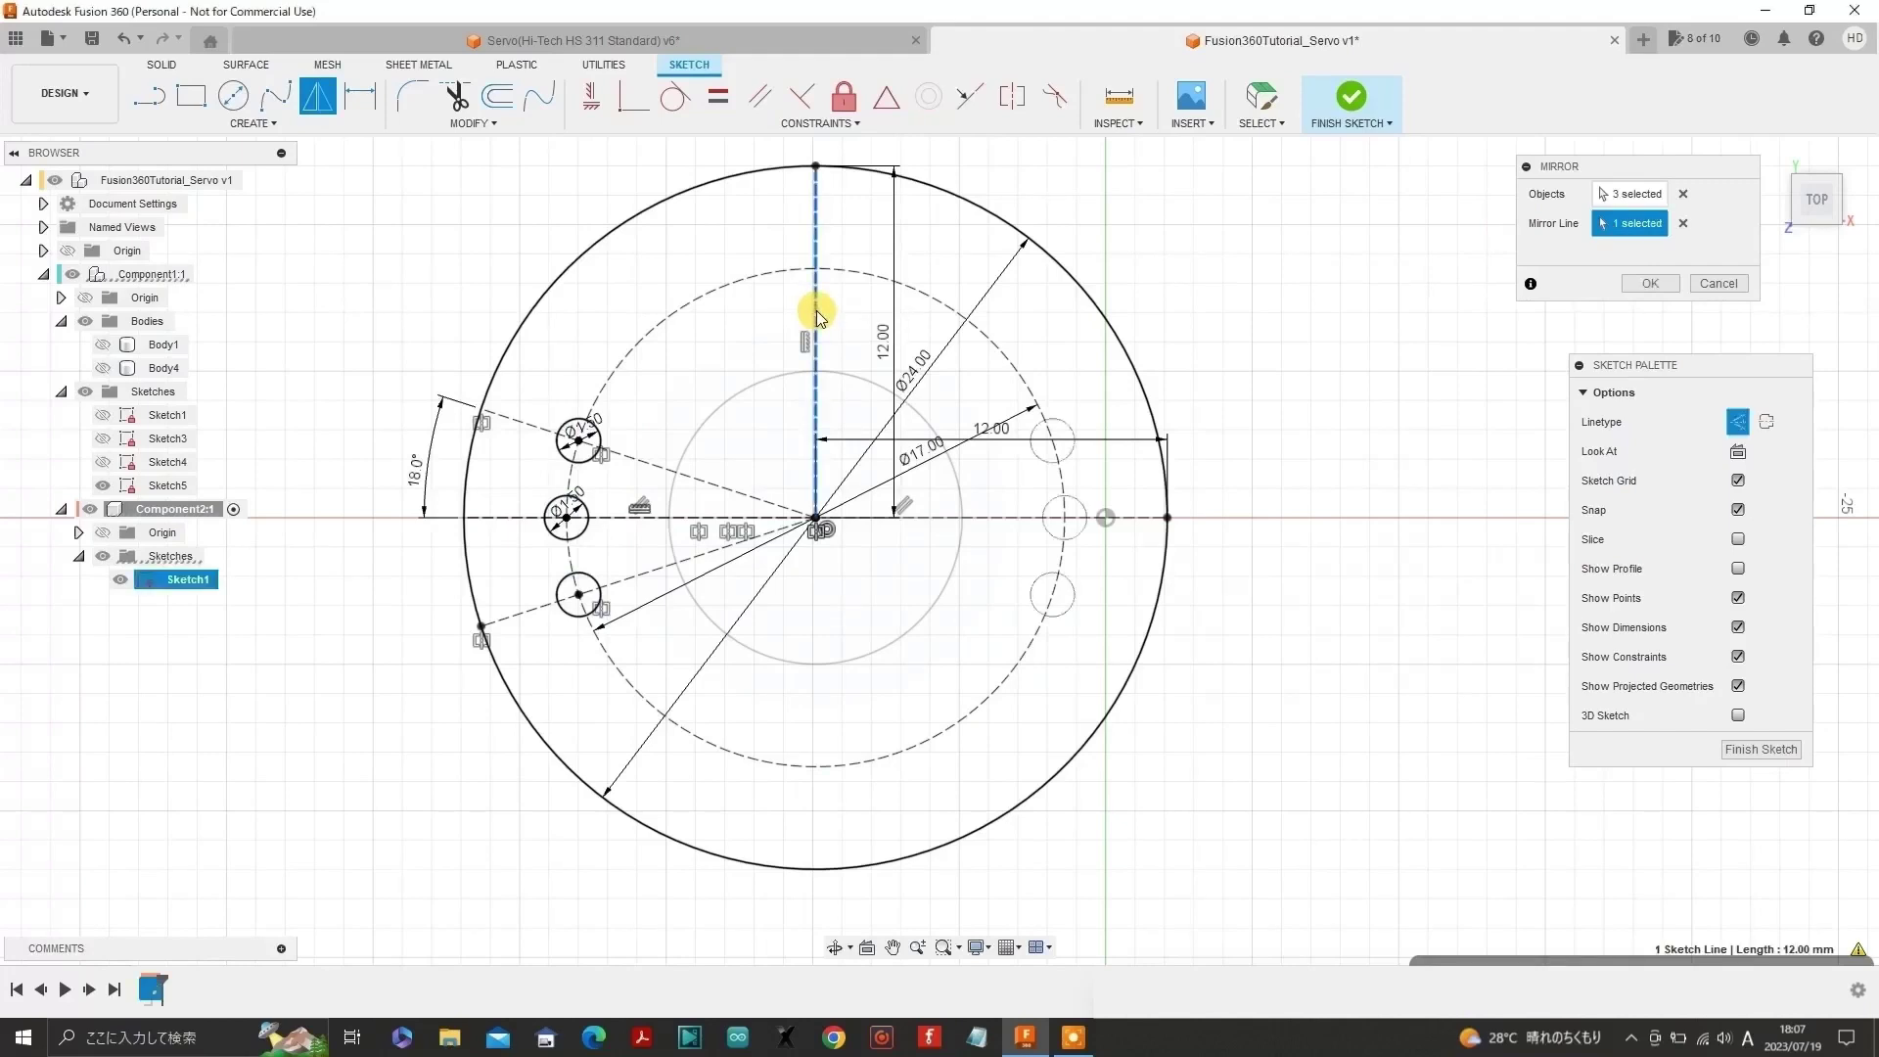
{"action": "left_click", "coordinate": [1651, 286]}
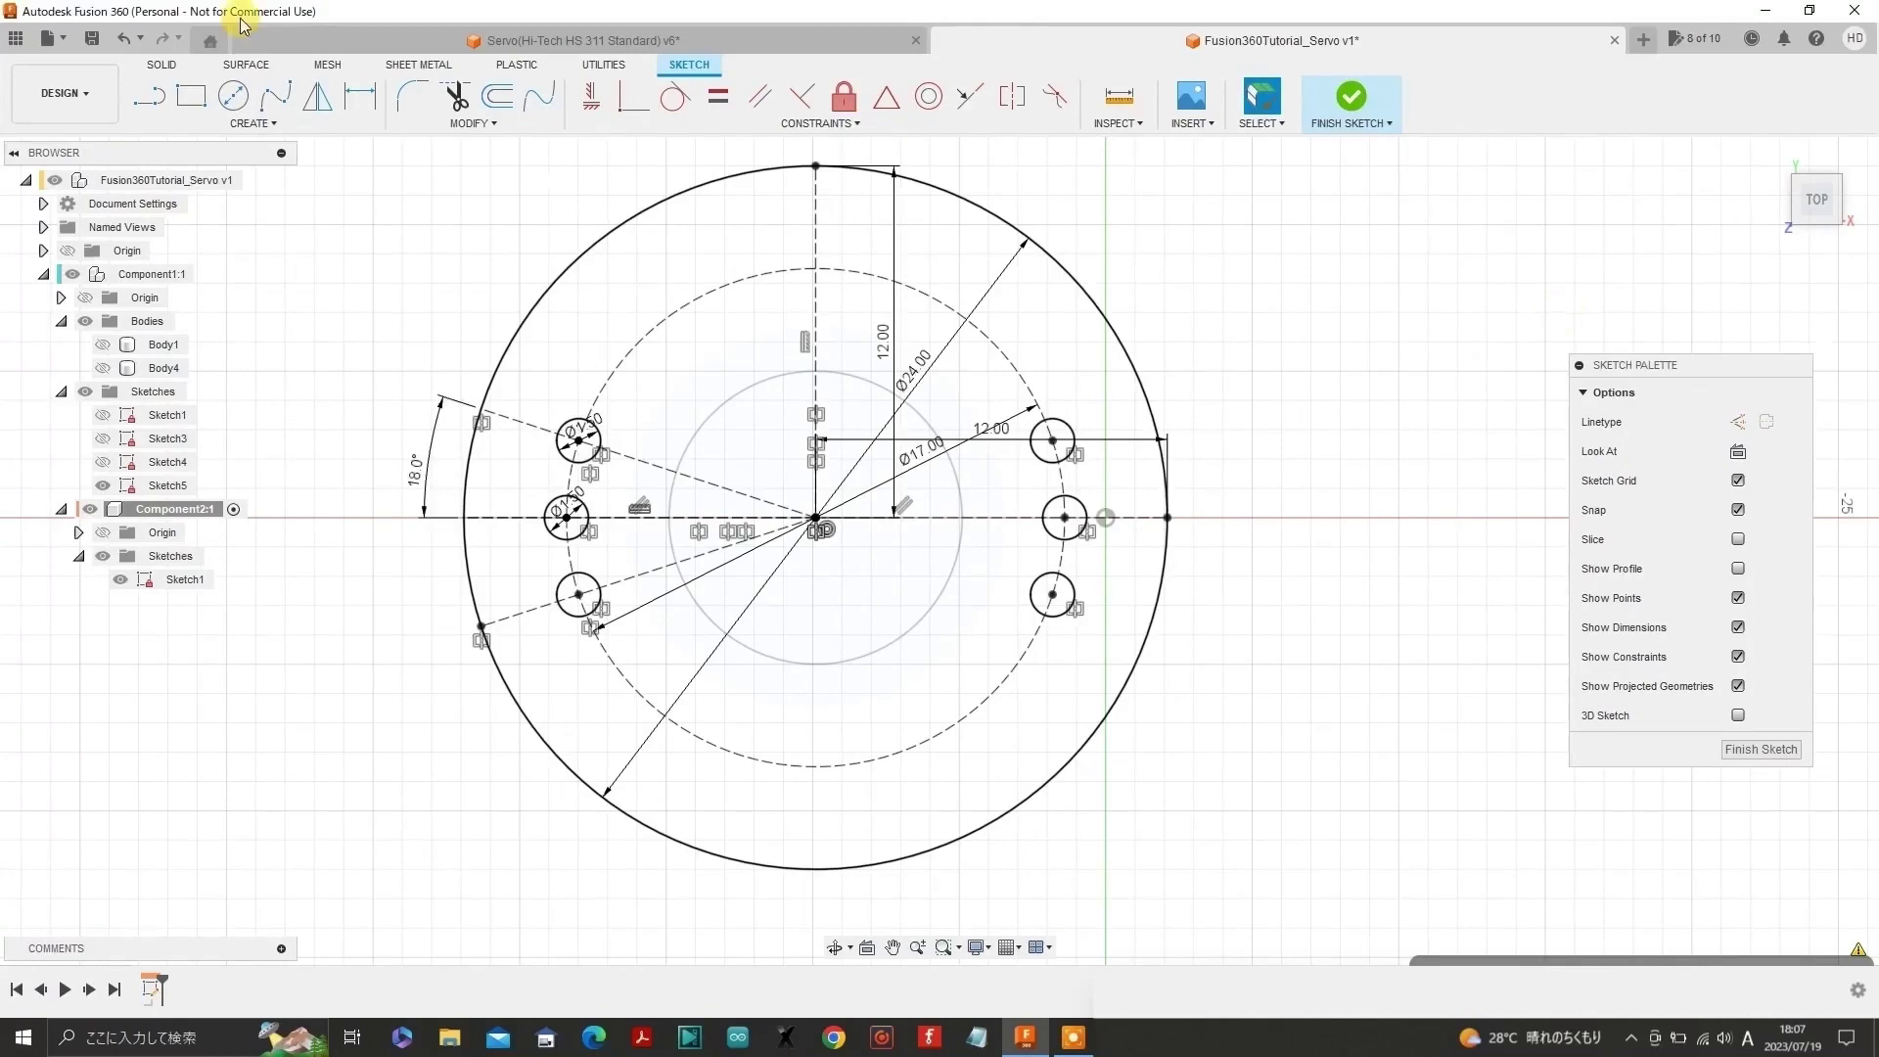
- Draw two construction circles with diameters of 14 mm and 20 mm, centred on the horn's centre point
{"action": "left_click", "coordinate": [233, 95]}
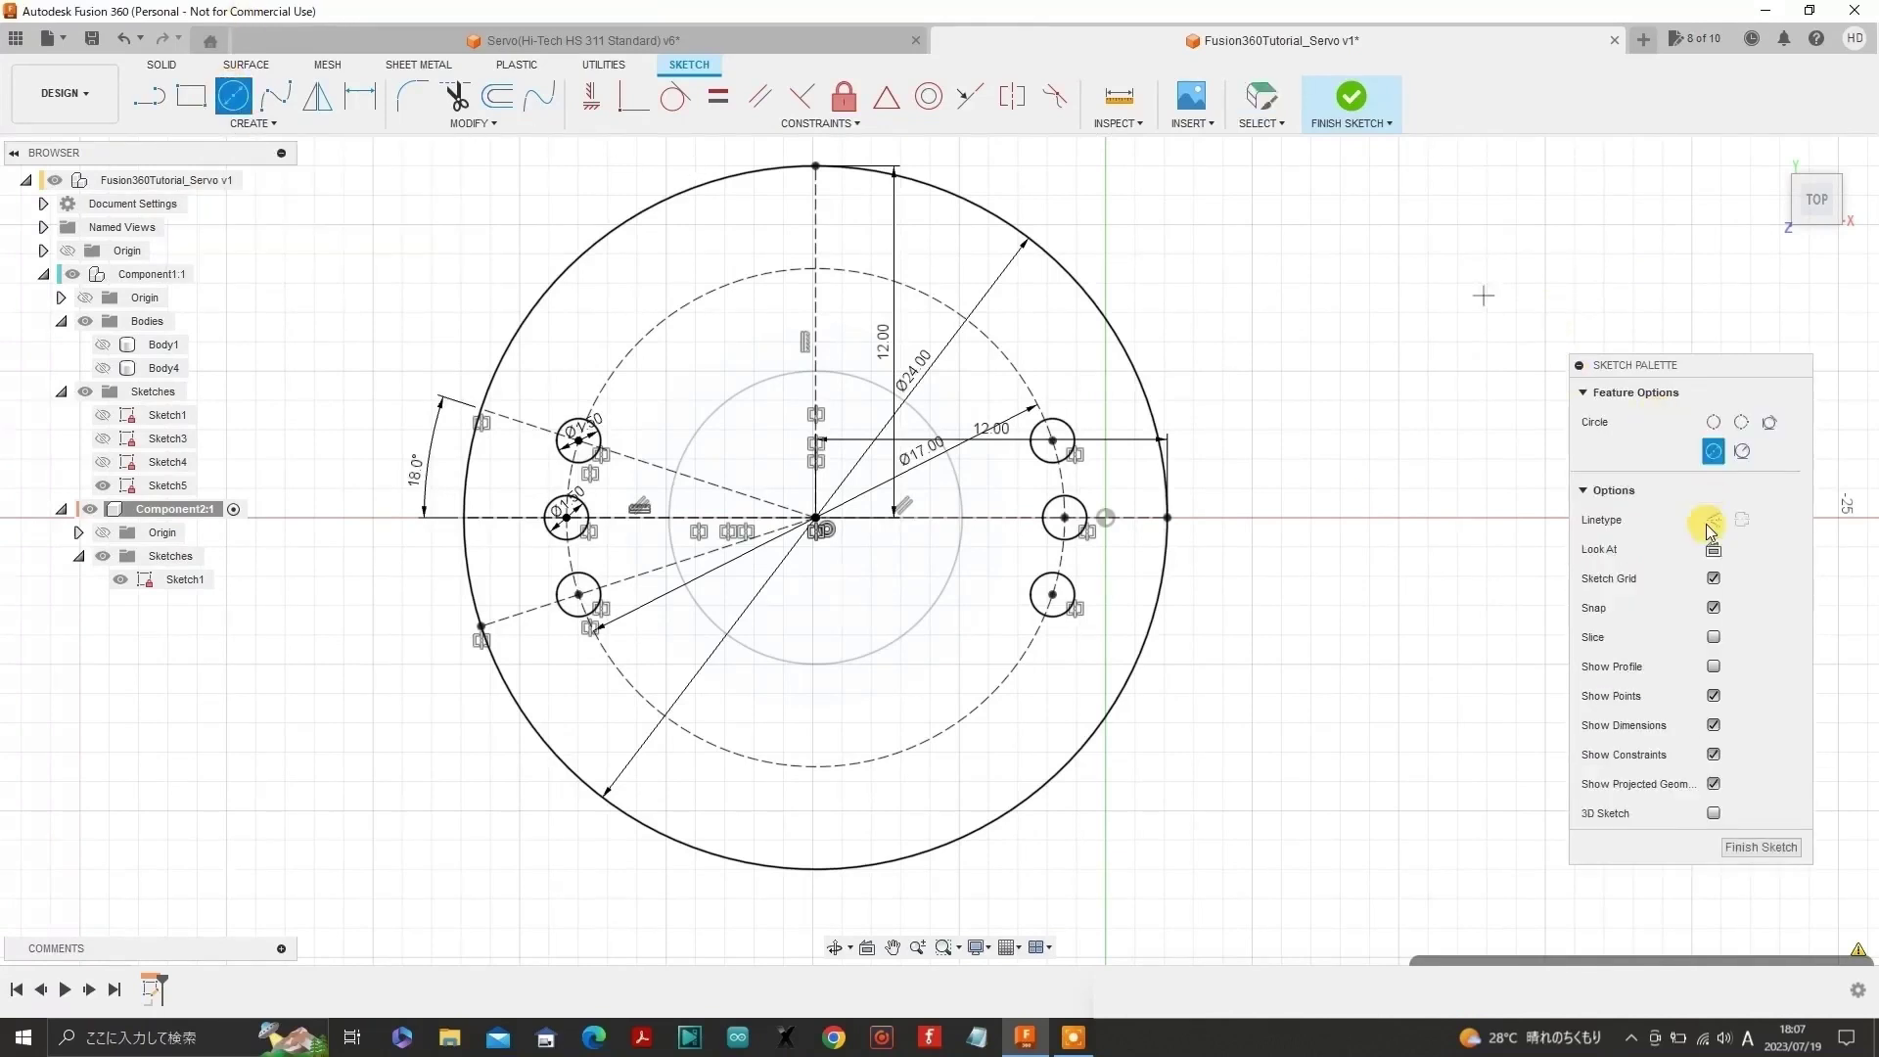
{"action": "left_click", "coordinate": [1713, 521]}
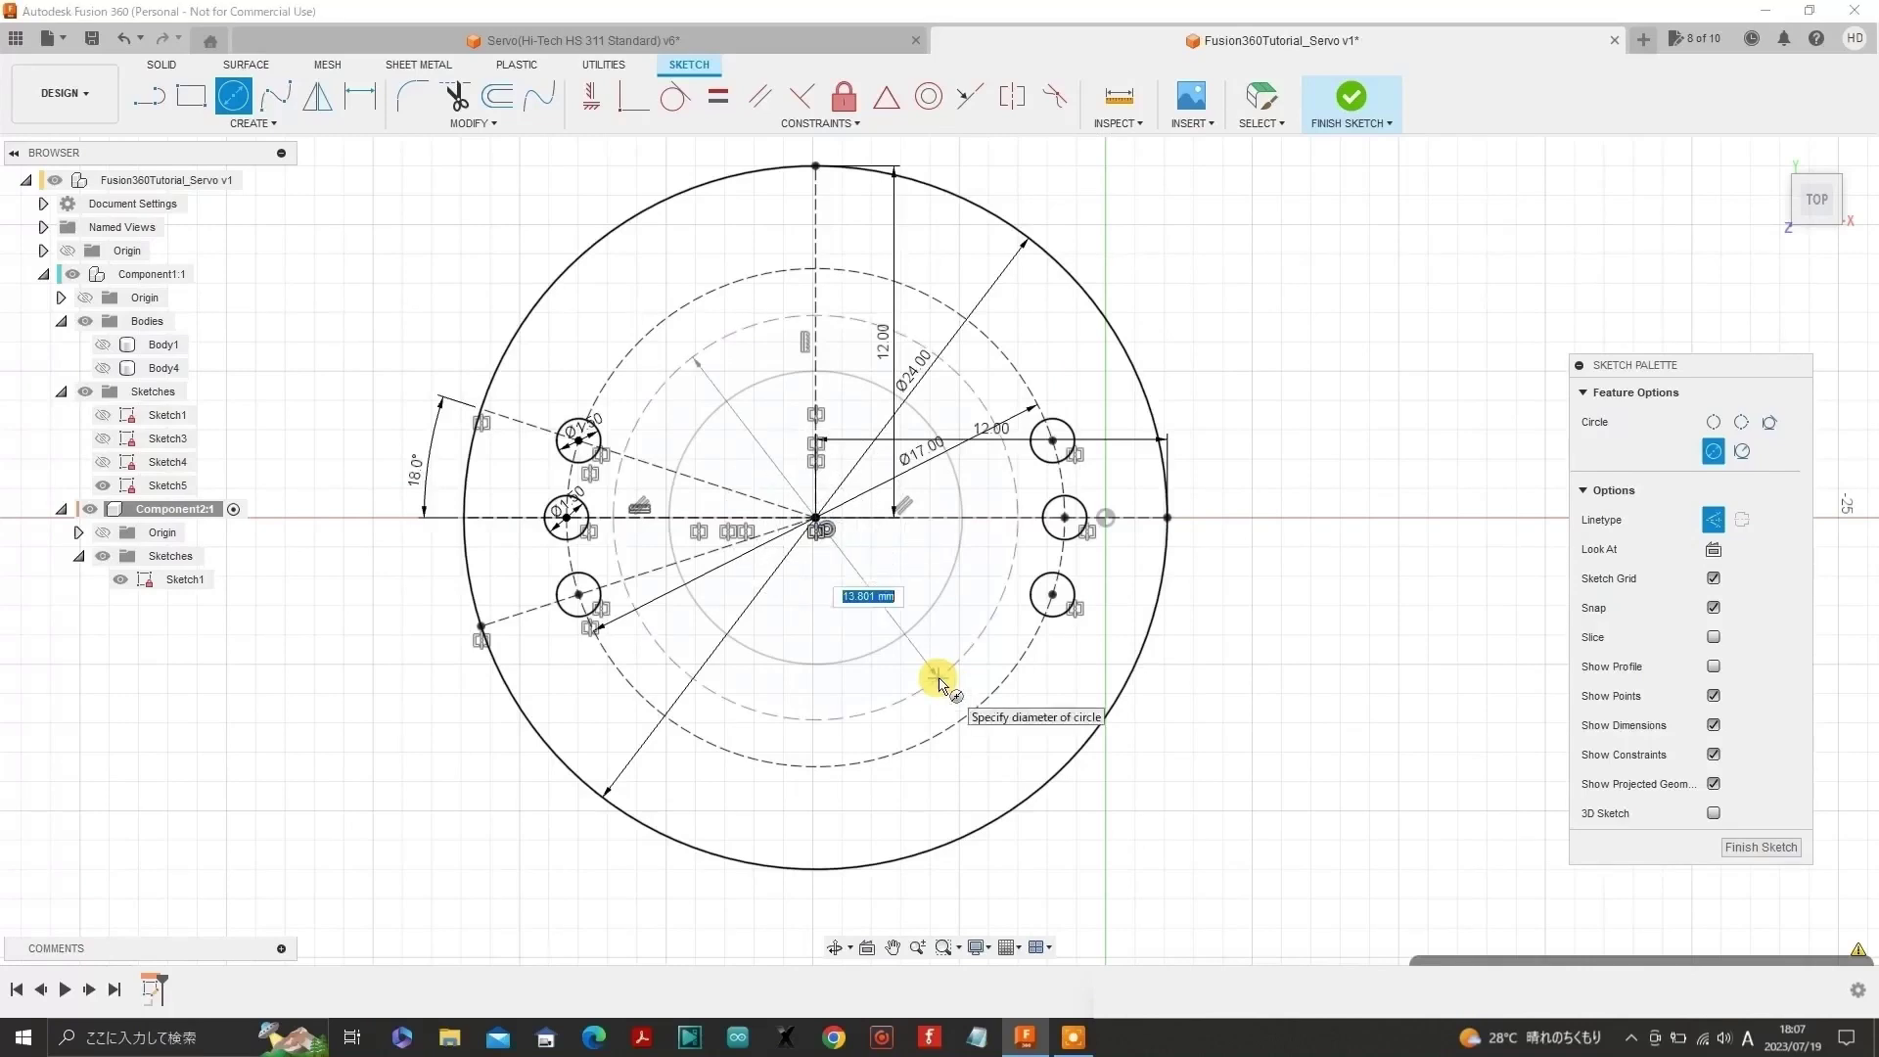
{"action": "type", "text": "14"}
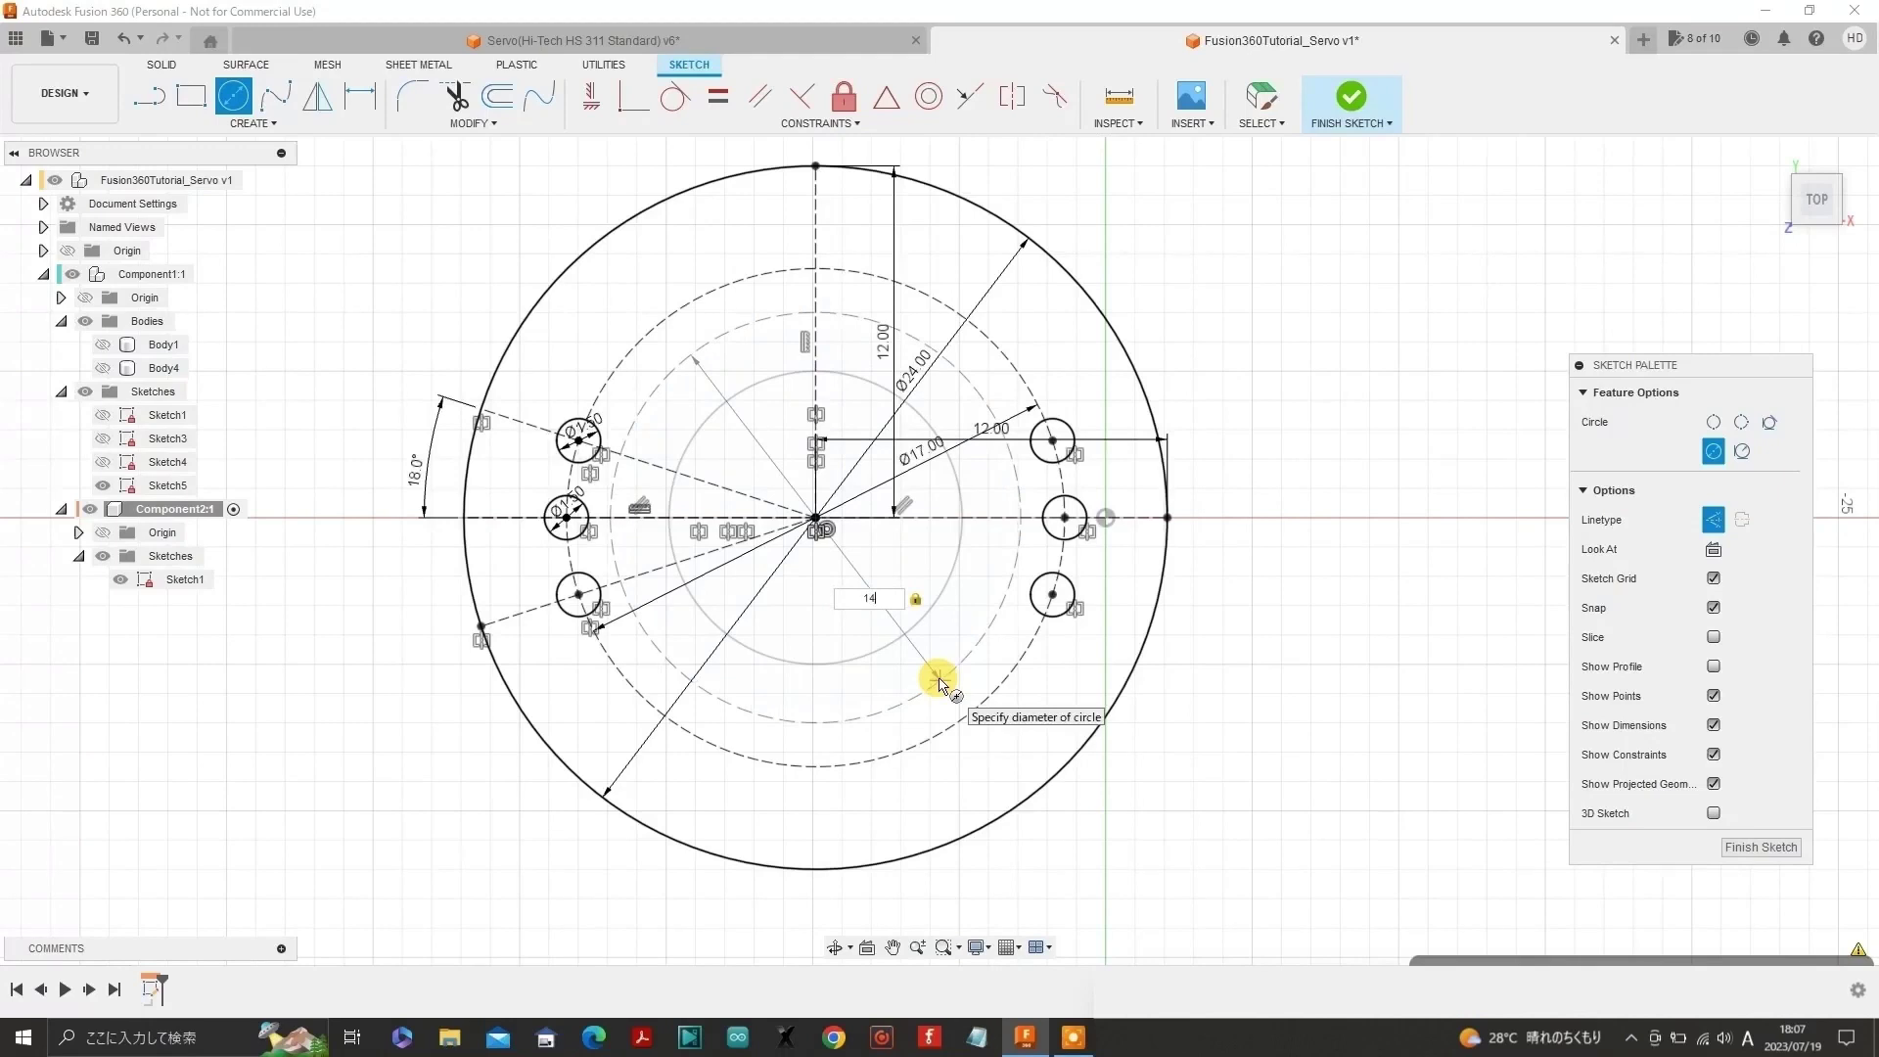
{"action": "key", "text": "Return"}
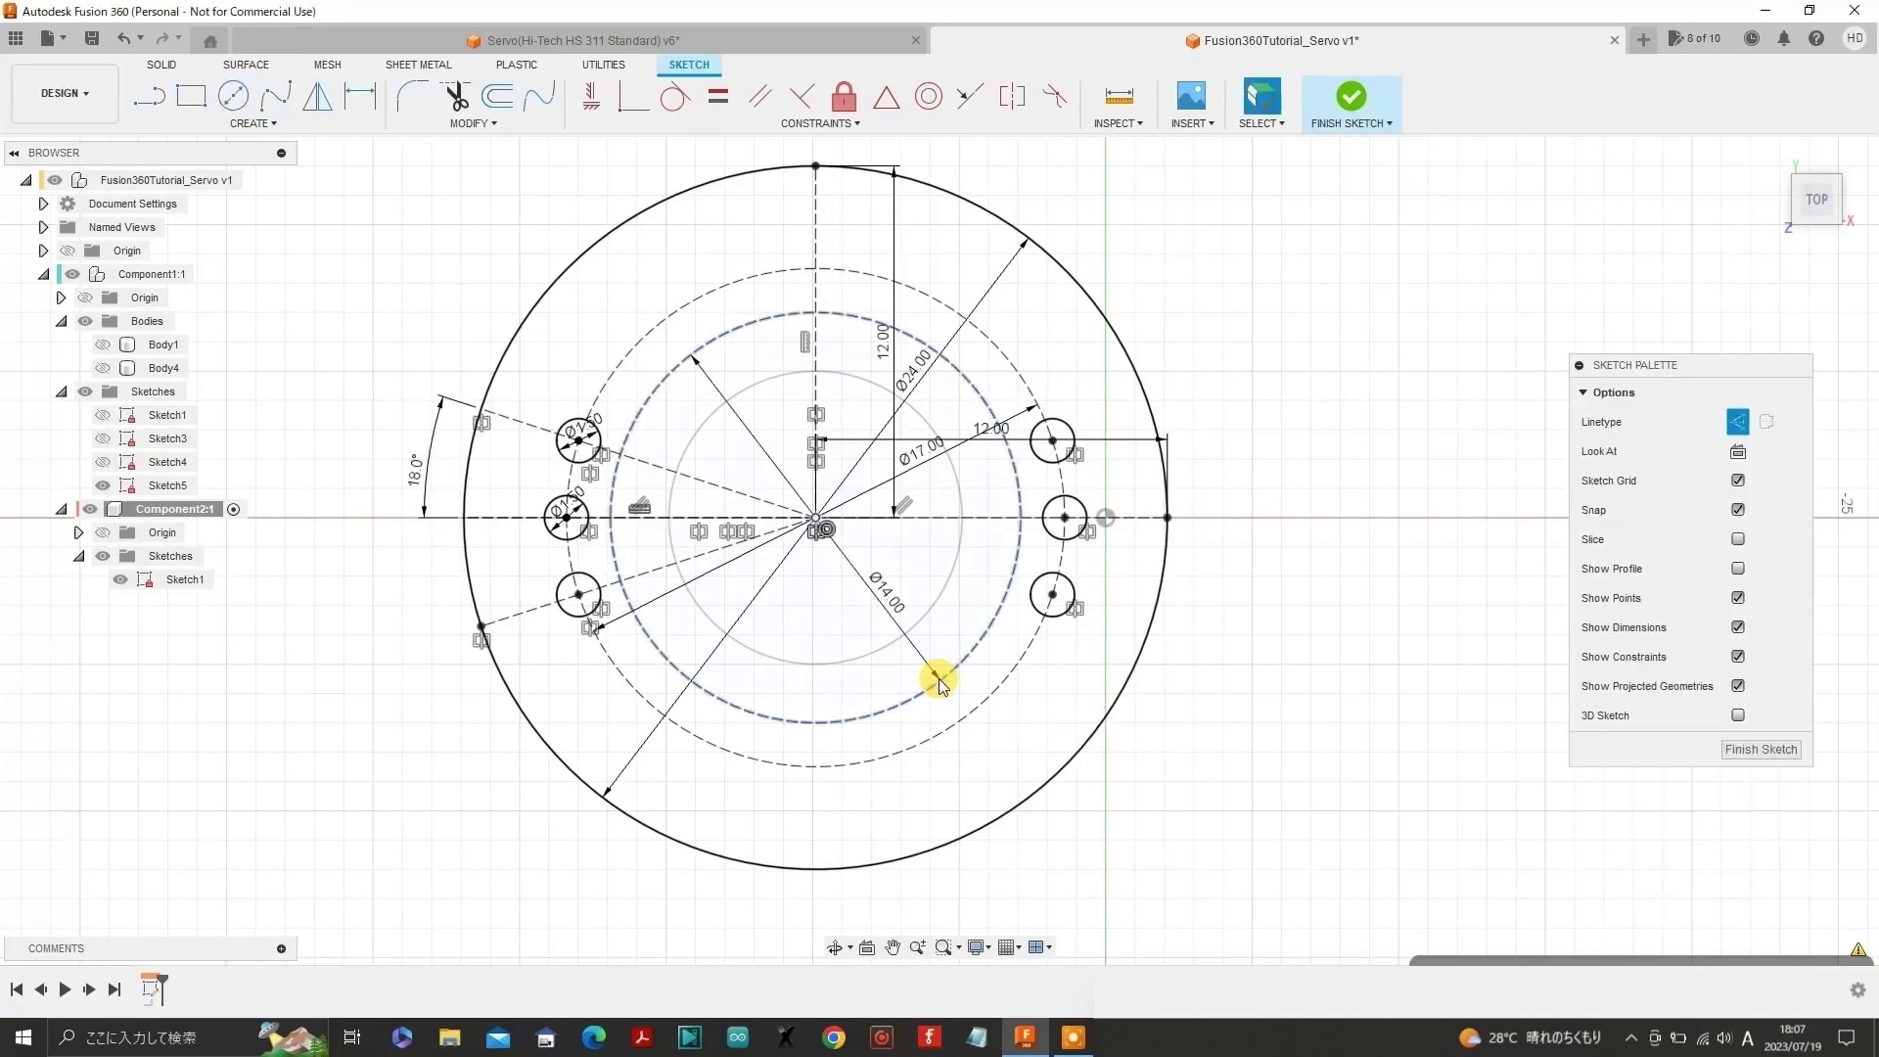
{"action": "key", "text": "c"}
{"action": "left_click", "coordinate": [815, 516]}
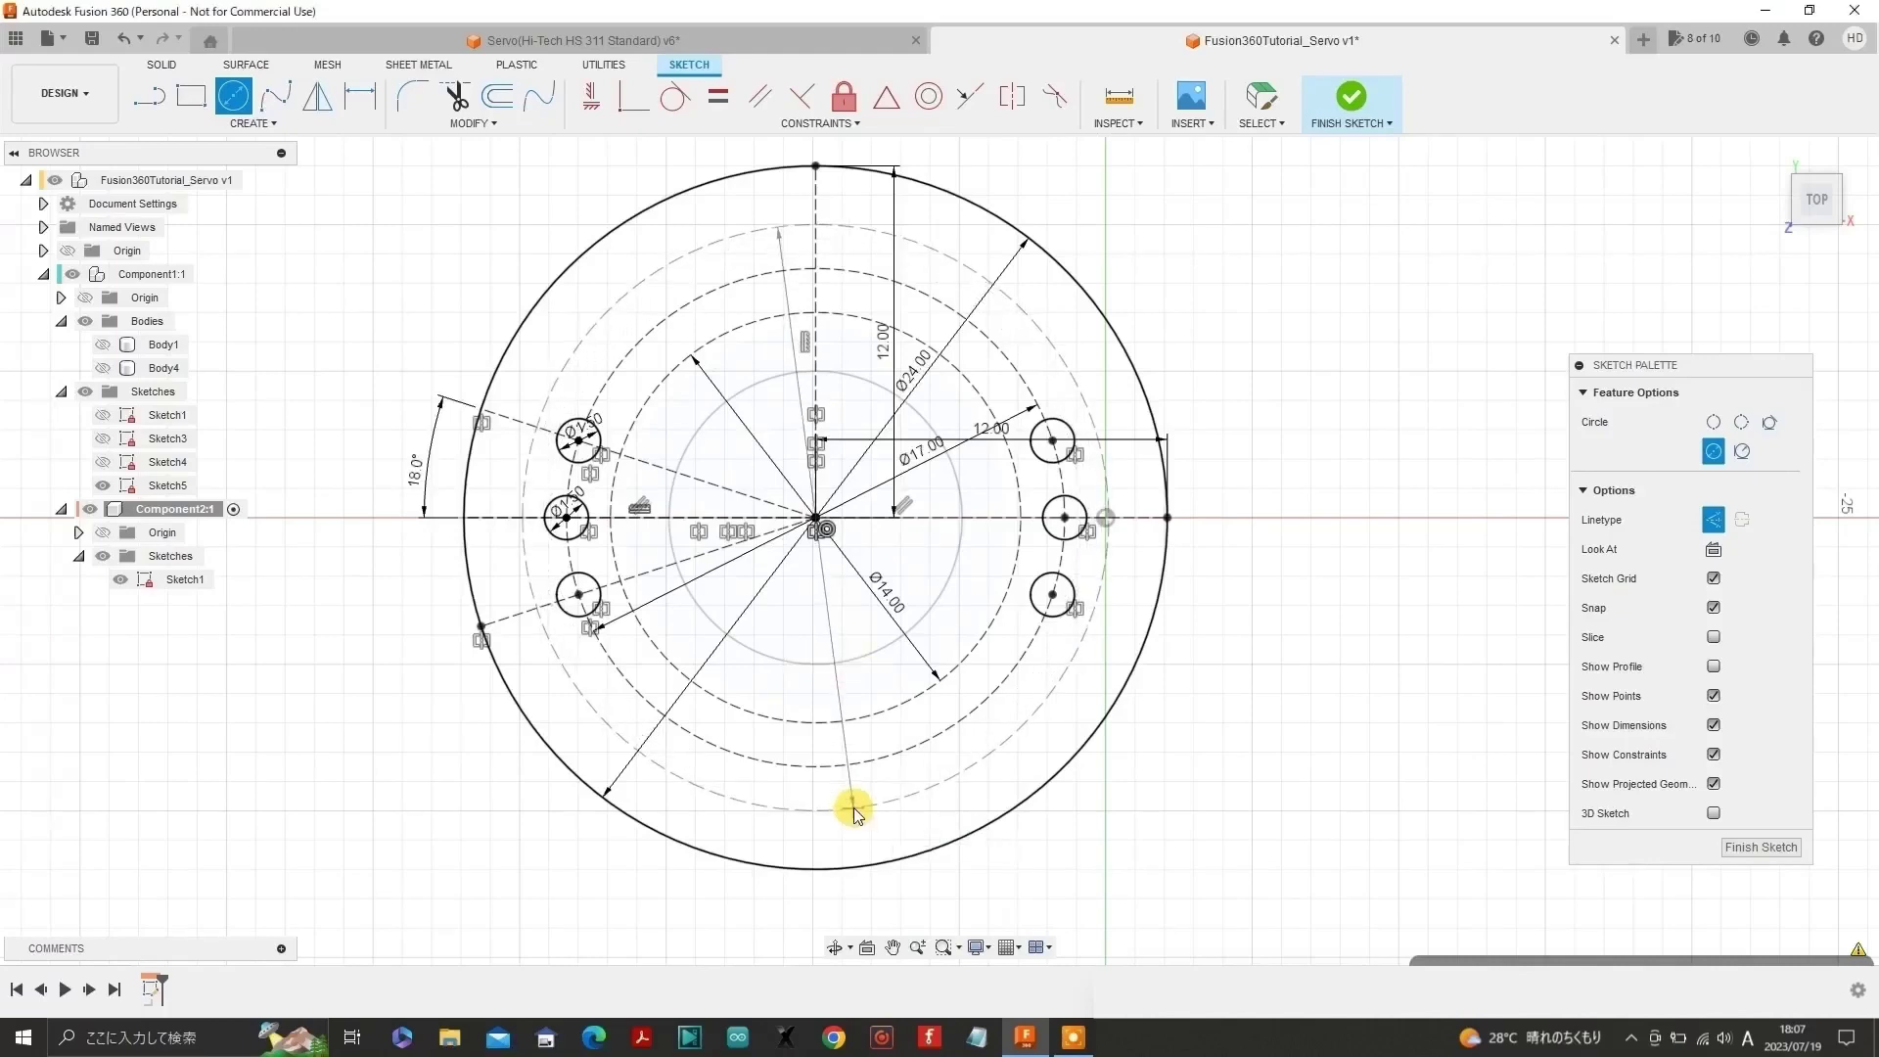
{"action": "key", "text": "Return"}
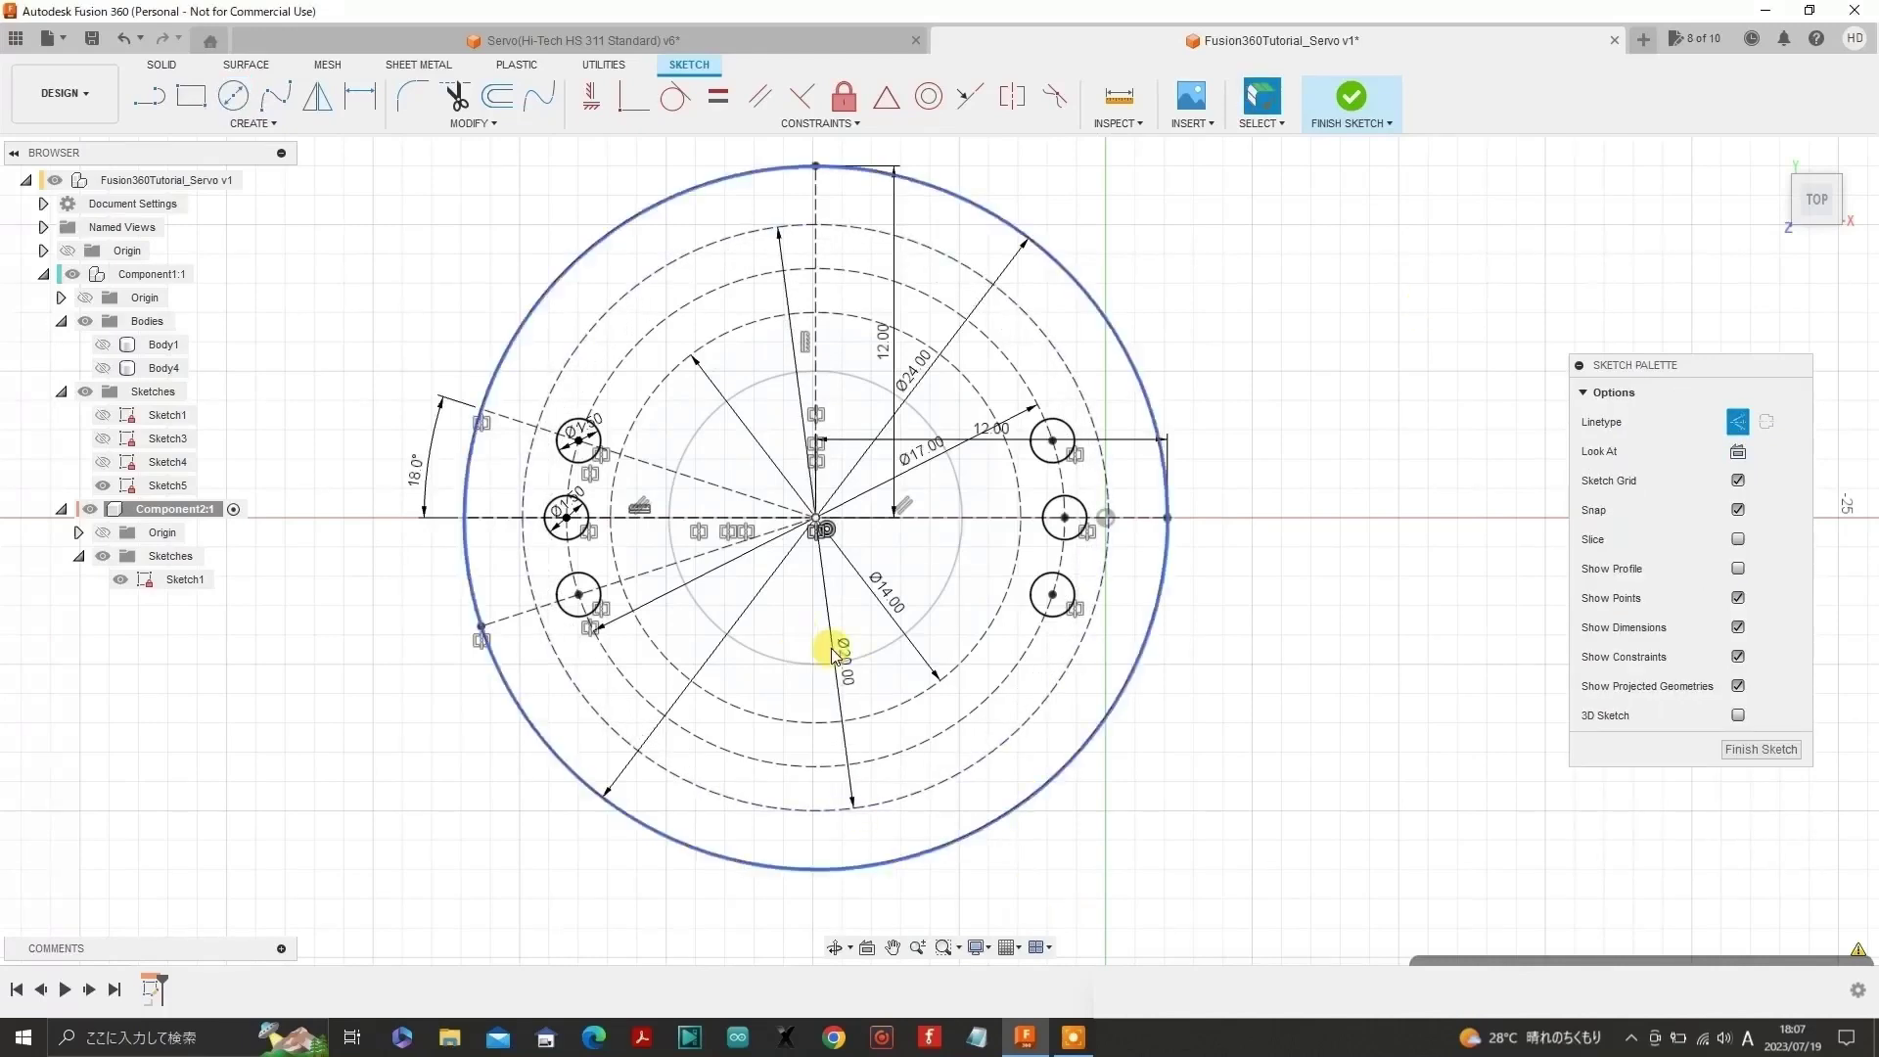
- Move the 20 mm, 14 mm and 17 mm diameter dimension labels outside the 24 mm circle
{"action": "left_click_drag", "start_coordinate": [843, 659], "coordinate": [1167, 888]}
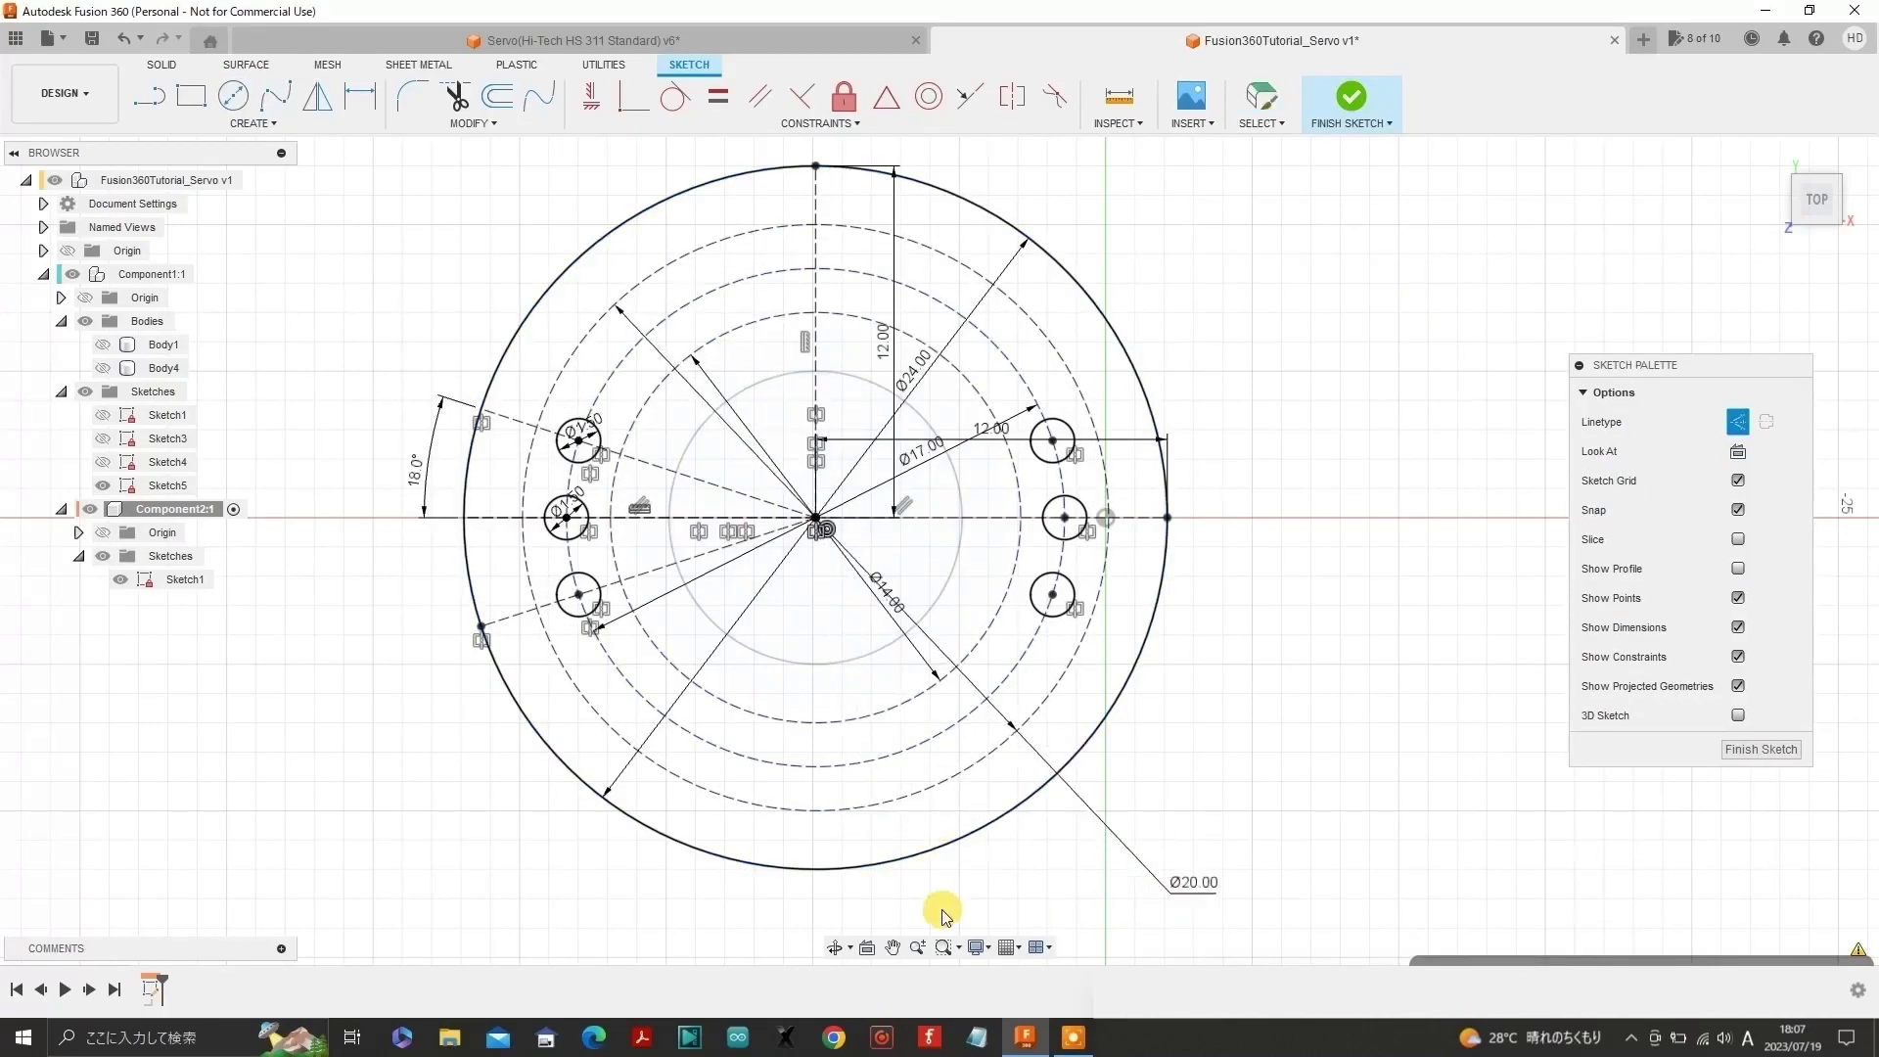
{"action": "left_click_drag", "start_coordinate": [943, 910], "coordinate": [942, 910]}
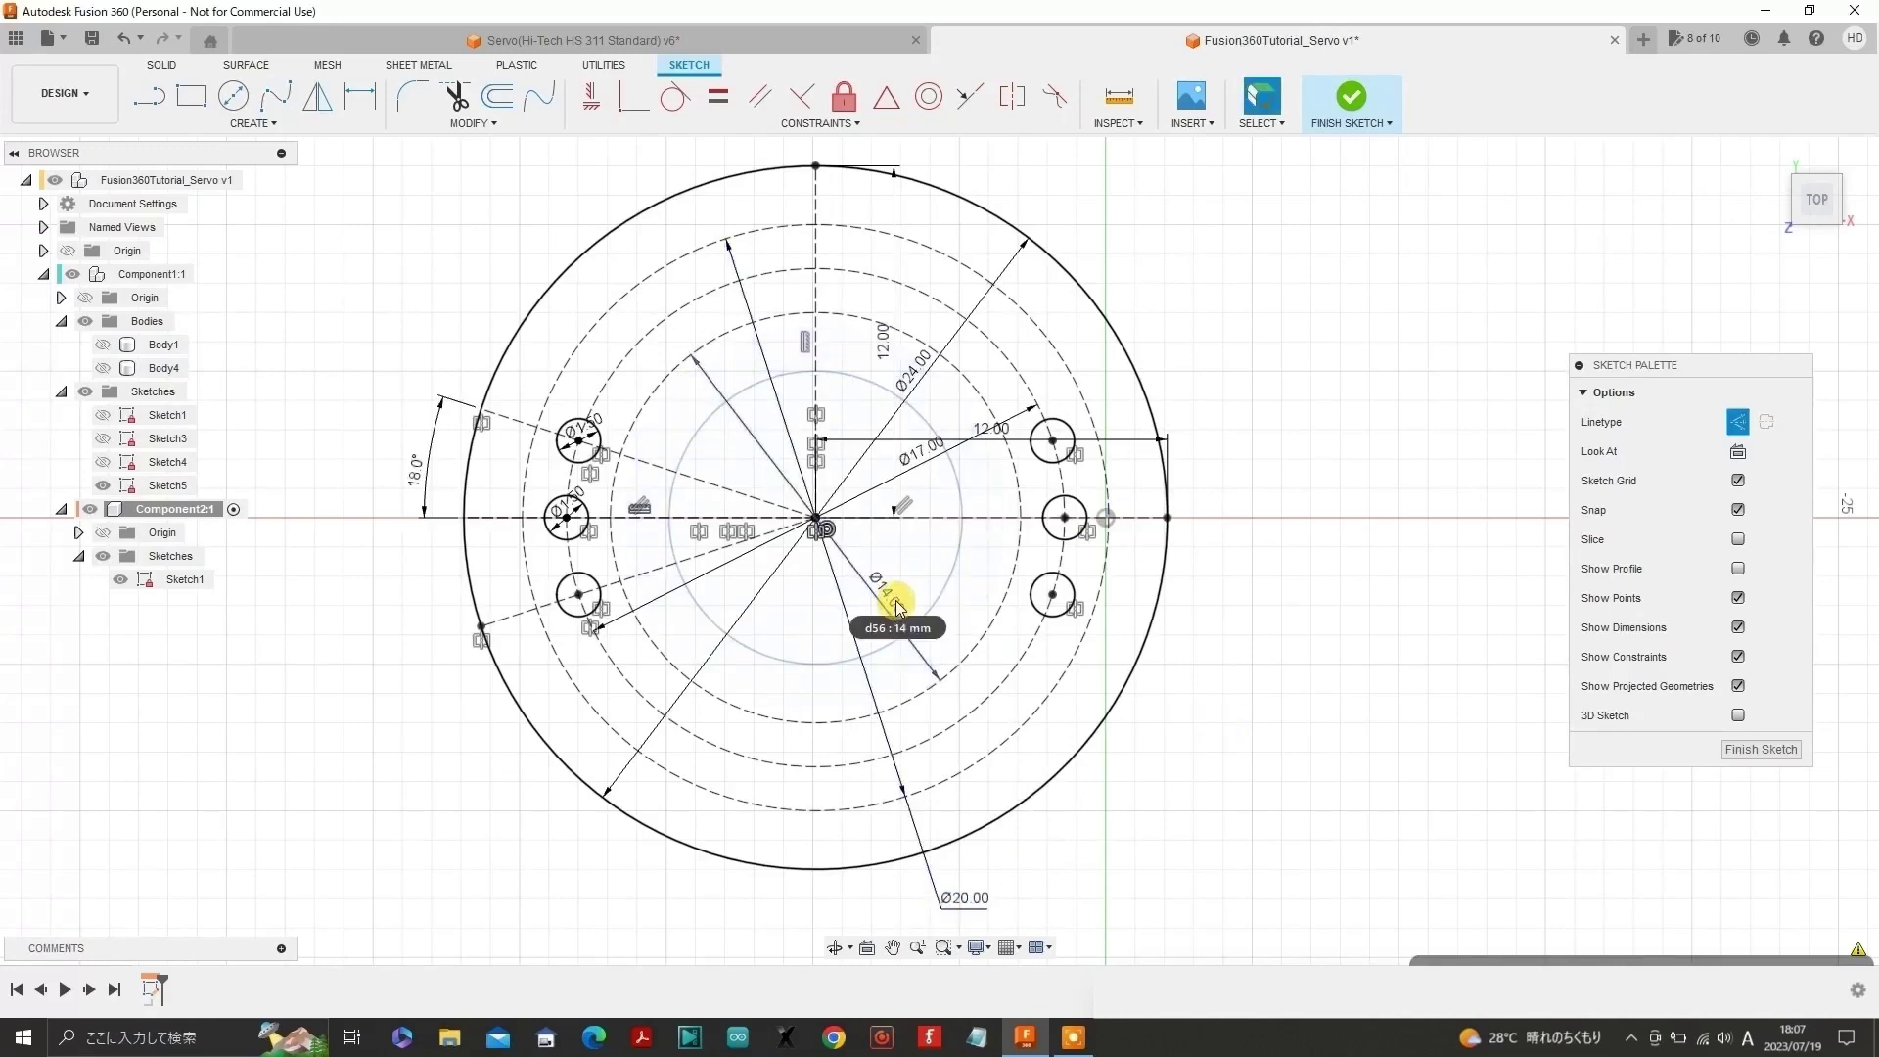
{"action": "left_click_drag", "start_coordinate": [896, 607], "coordinate": [1114, 804]}
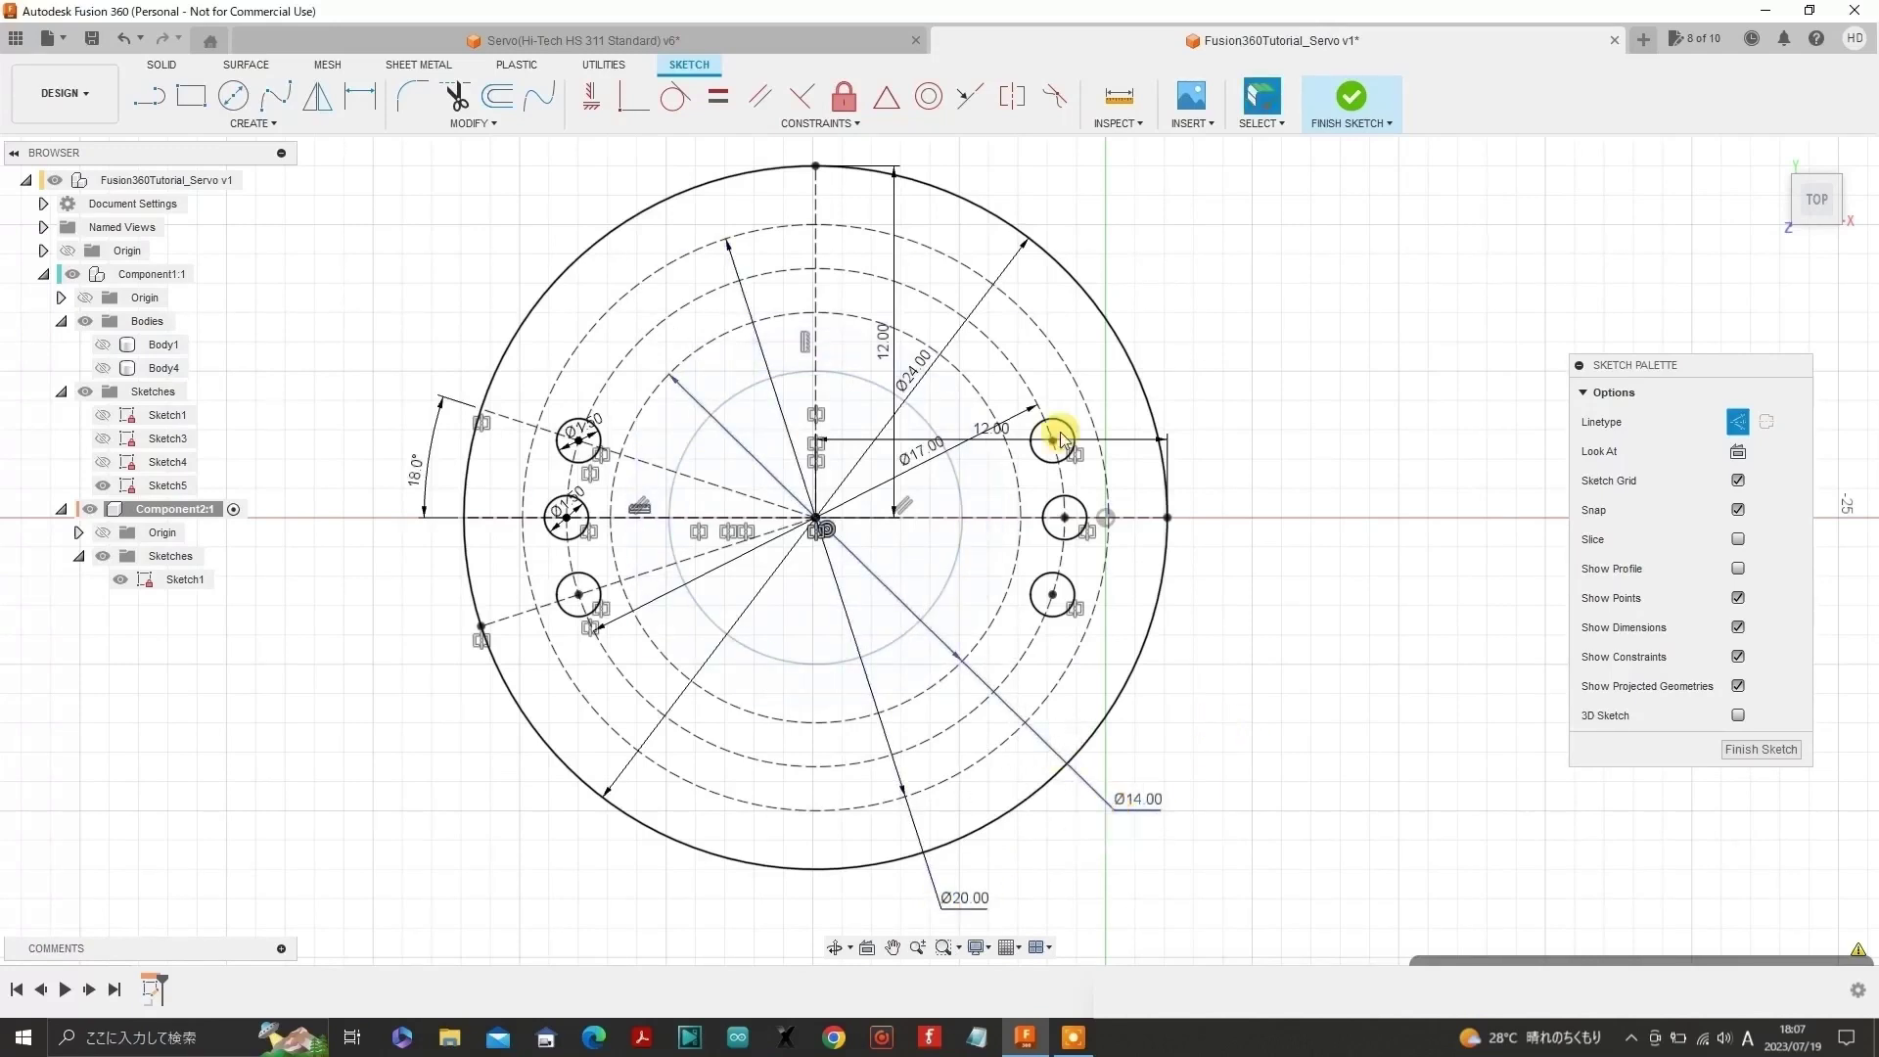
{"action": "left_click_drag", "start_coordinate": [915, 447], "coordinate": [1200, 284]}
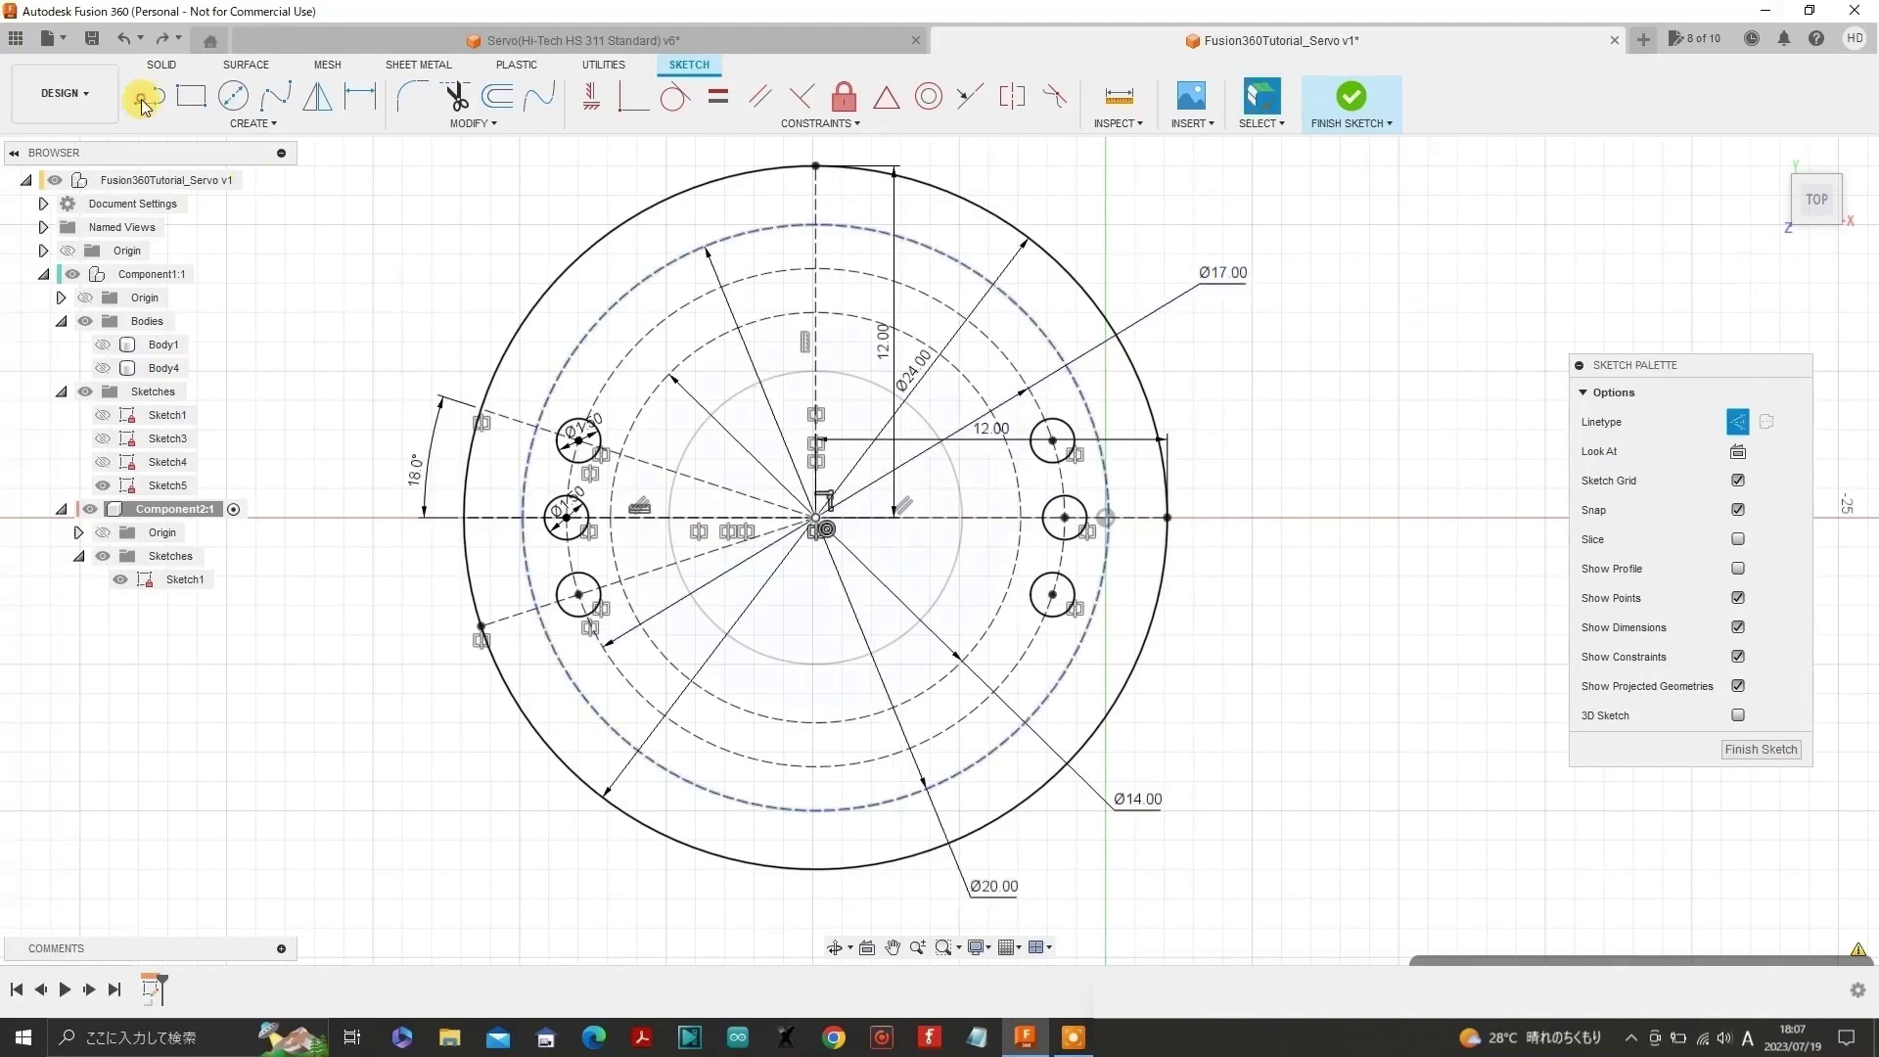
- Draw a 12 mm vertical construction line from the centre down to the 24 mm circle
{"action": "left_click", "coordinate": [145, 100]}
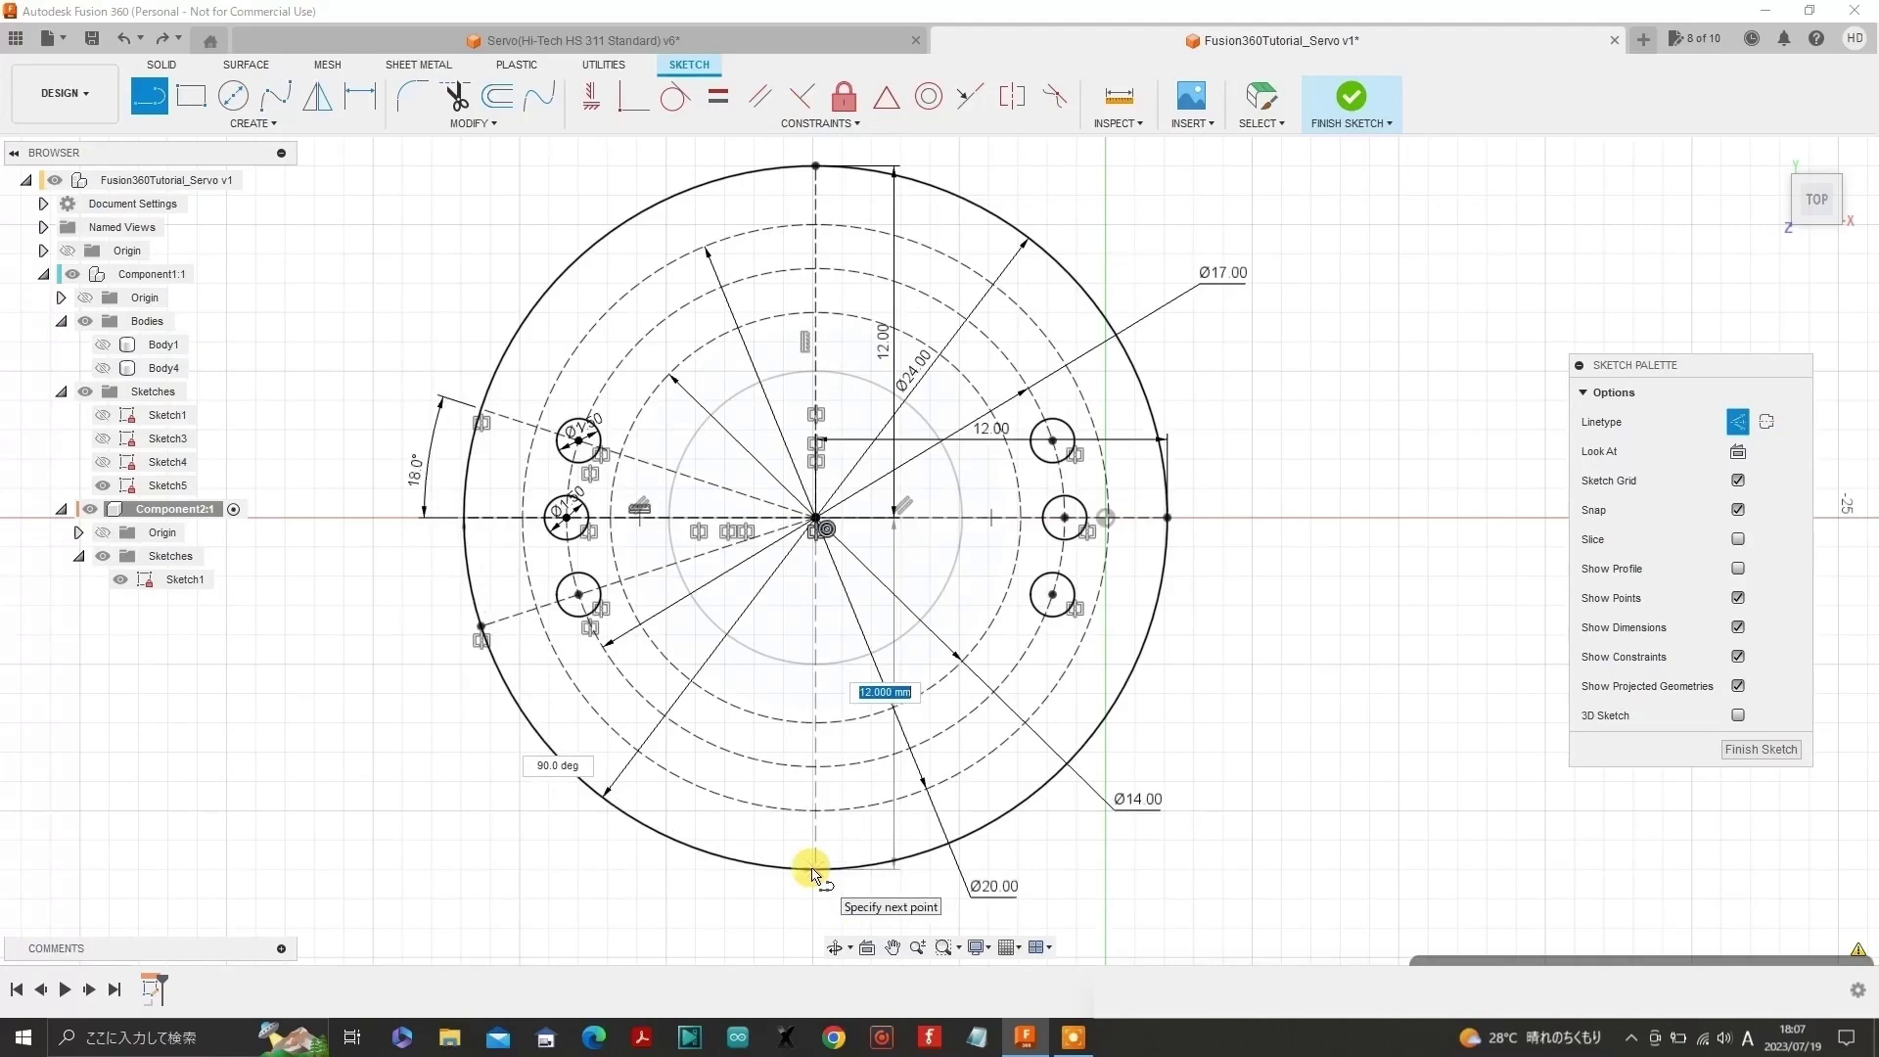
{"action": "left_click", "coordinate": [814, 869]}
{"action": "key", "text": "Escape"}
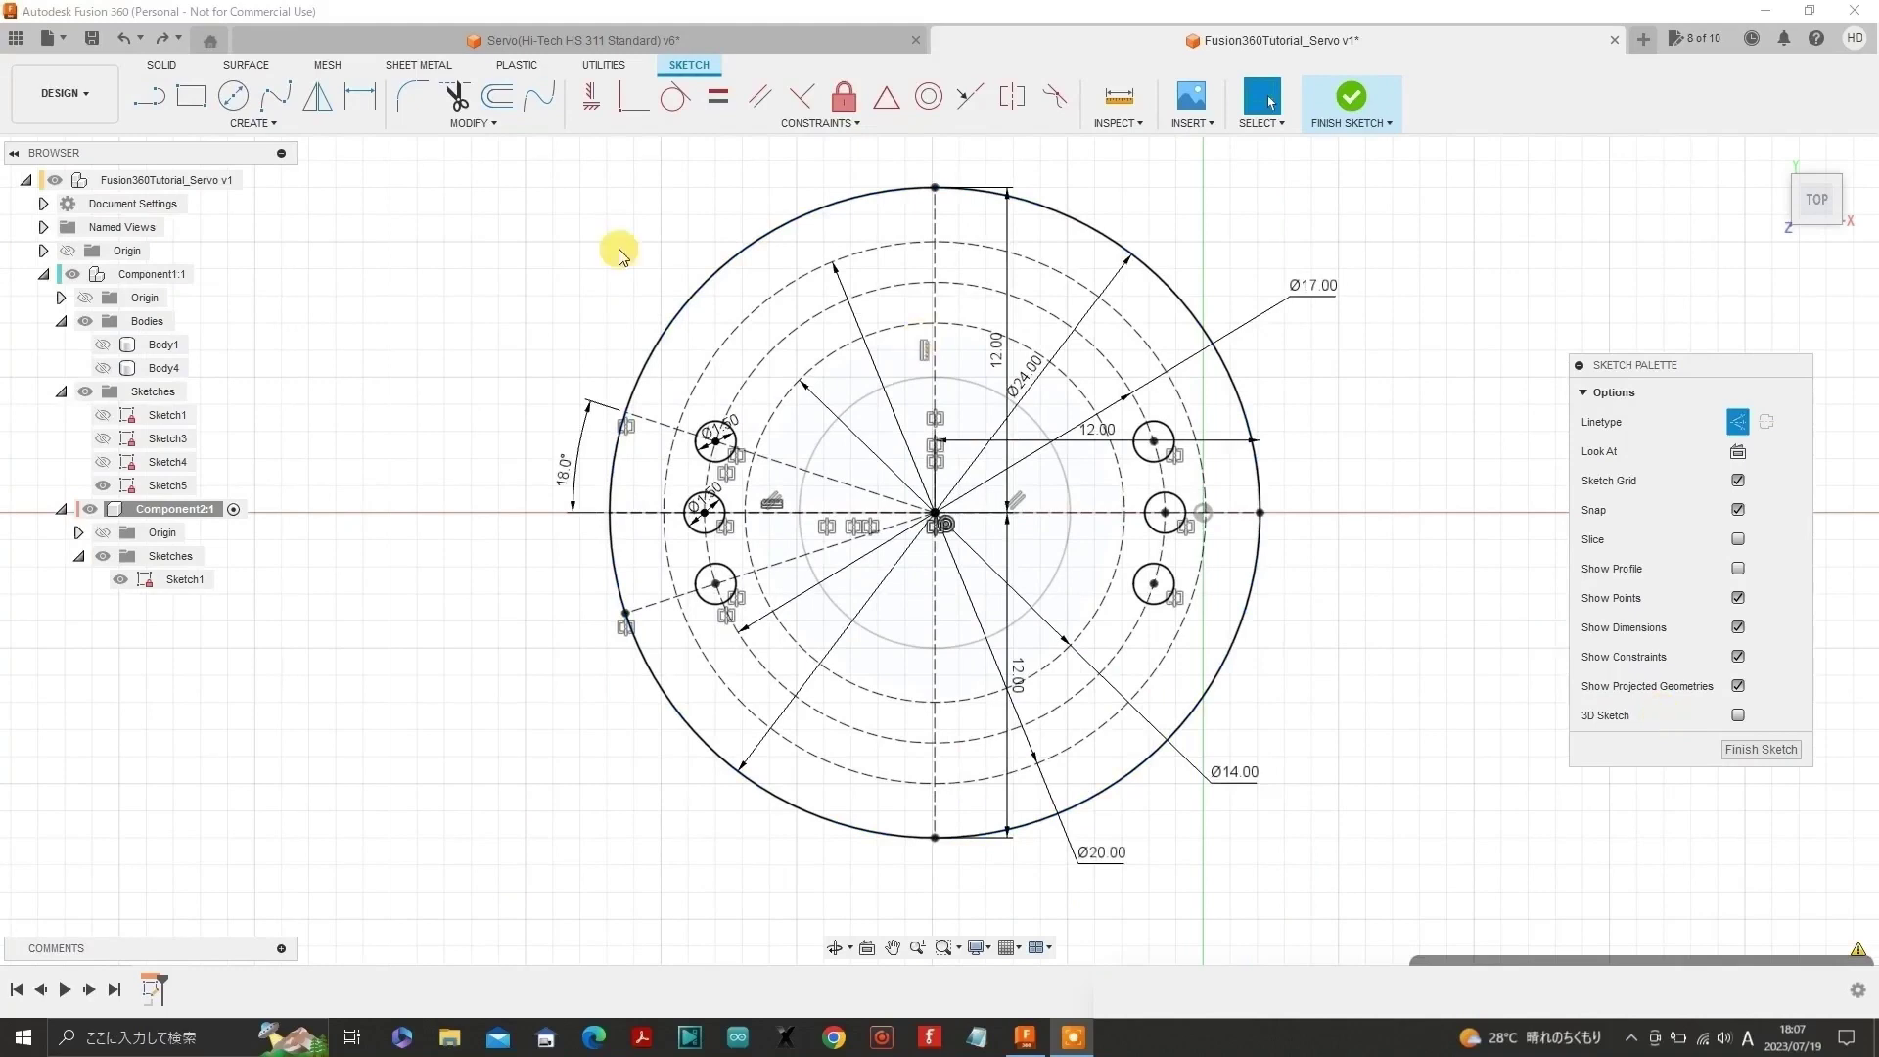
- Draw a 12 mm slanted construction line from the horn's centre up and to the right, just right of the vertical construction line
{"action": "left_click", "coordinate": [148, 95]}
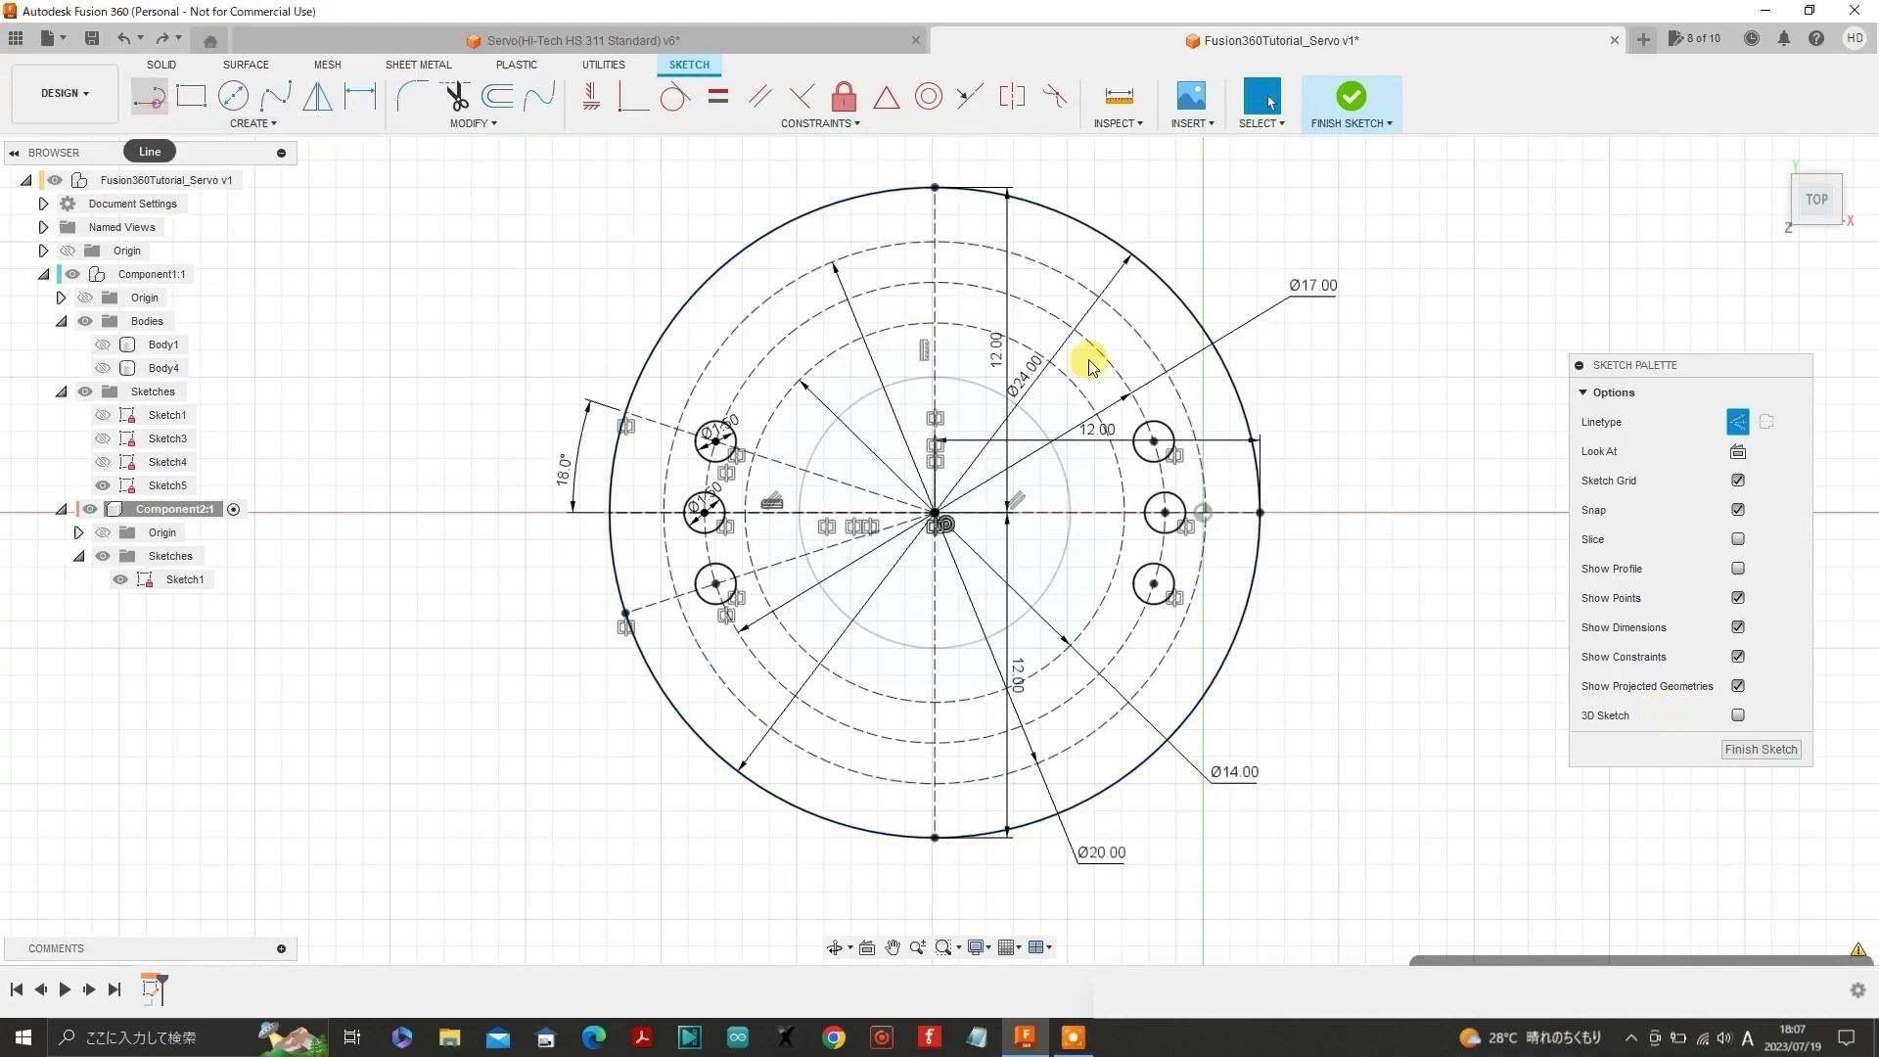
{"action": "left_click", "coordinate": [936, 513]}
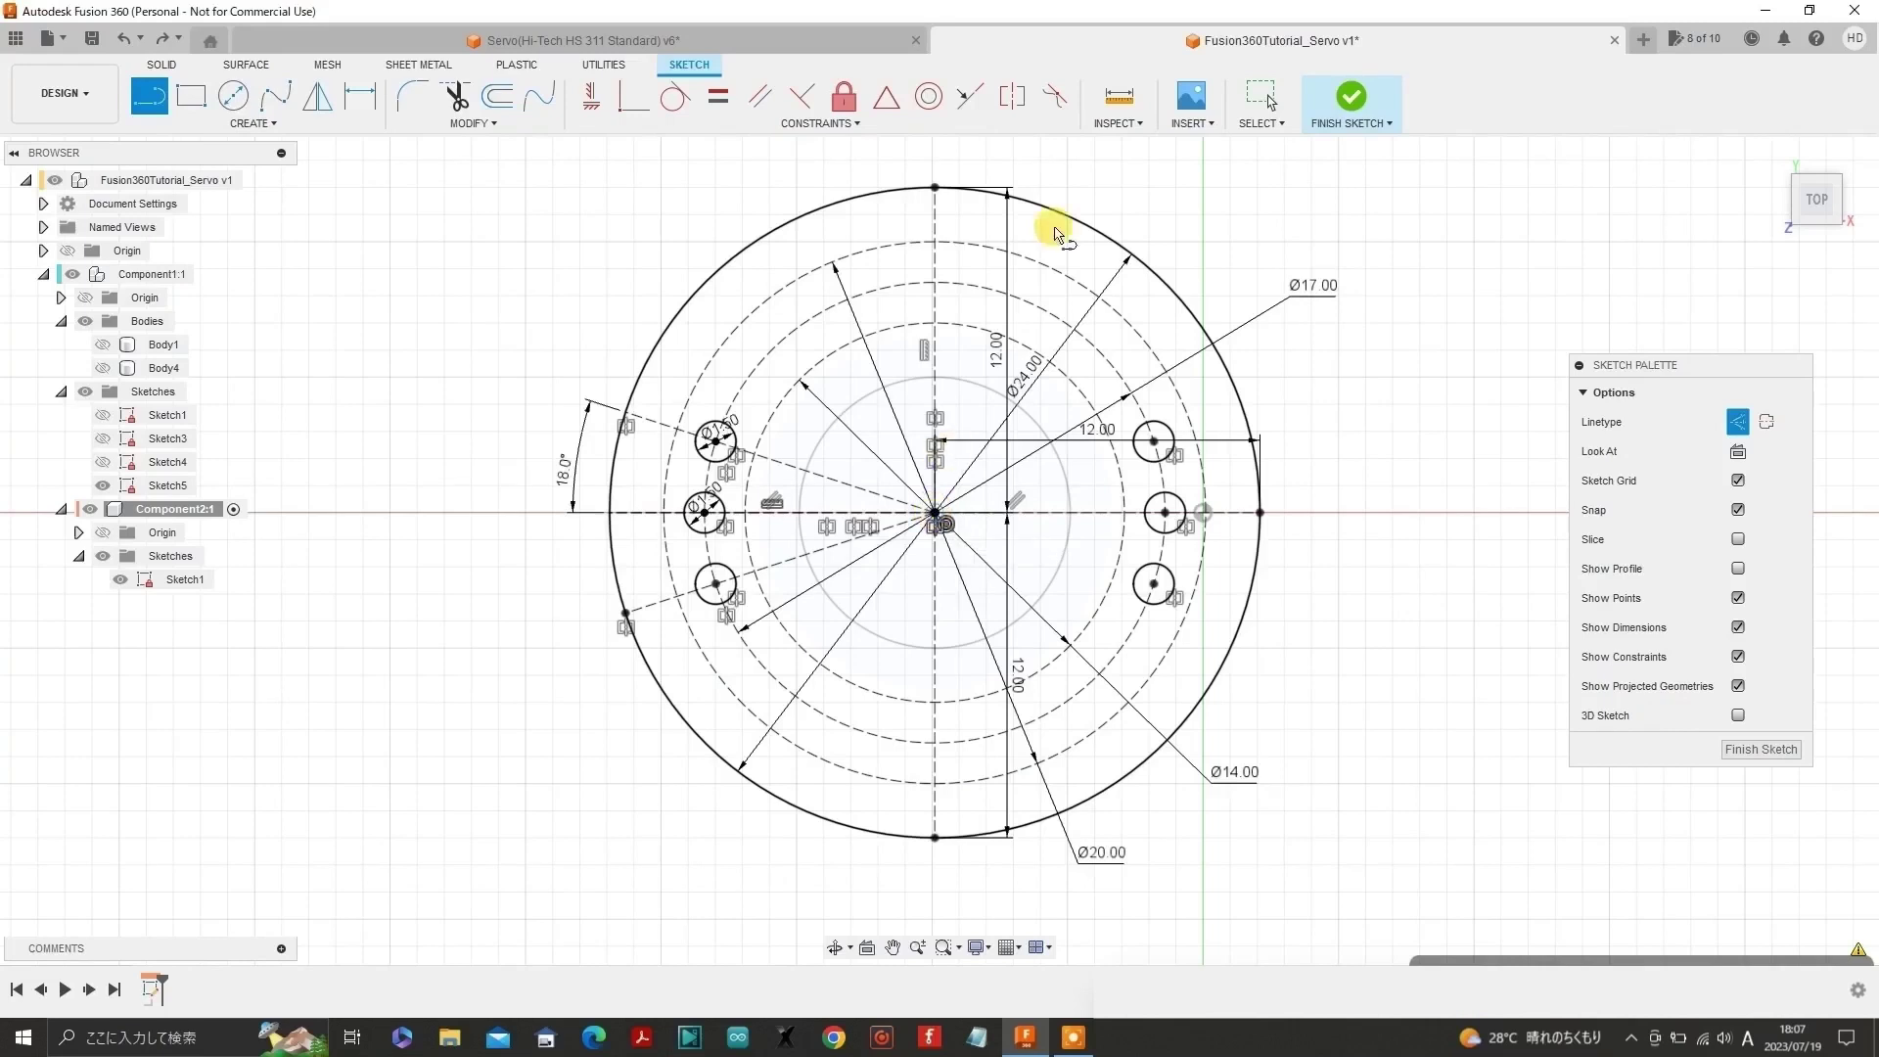
{"action": "type", "text": "12"}
{"action": "key", "text": "Tab"}
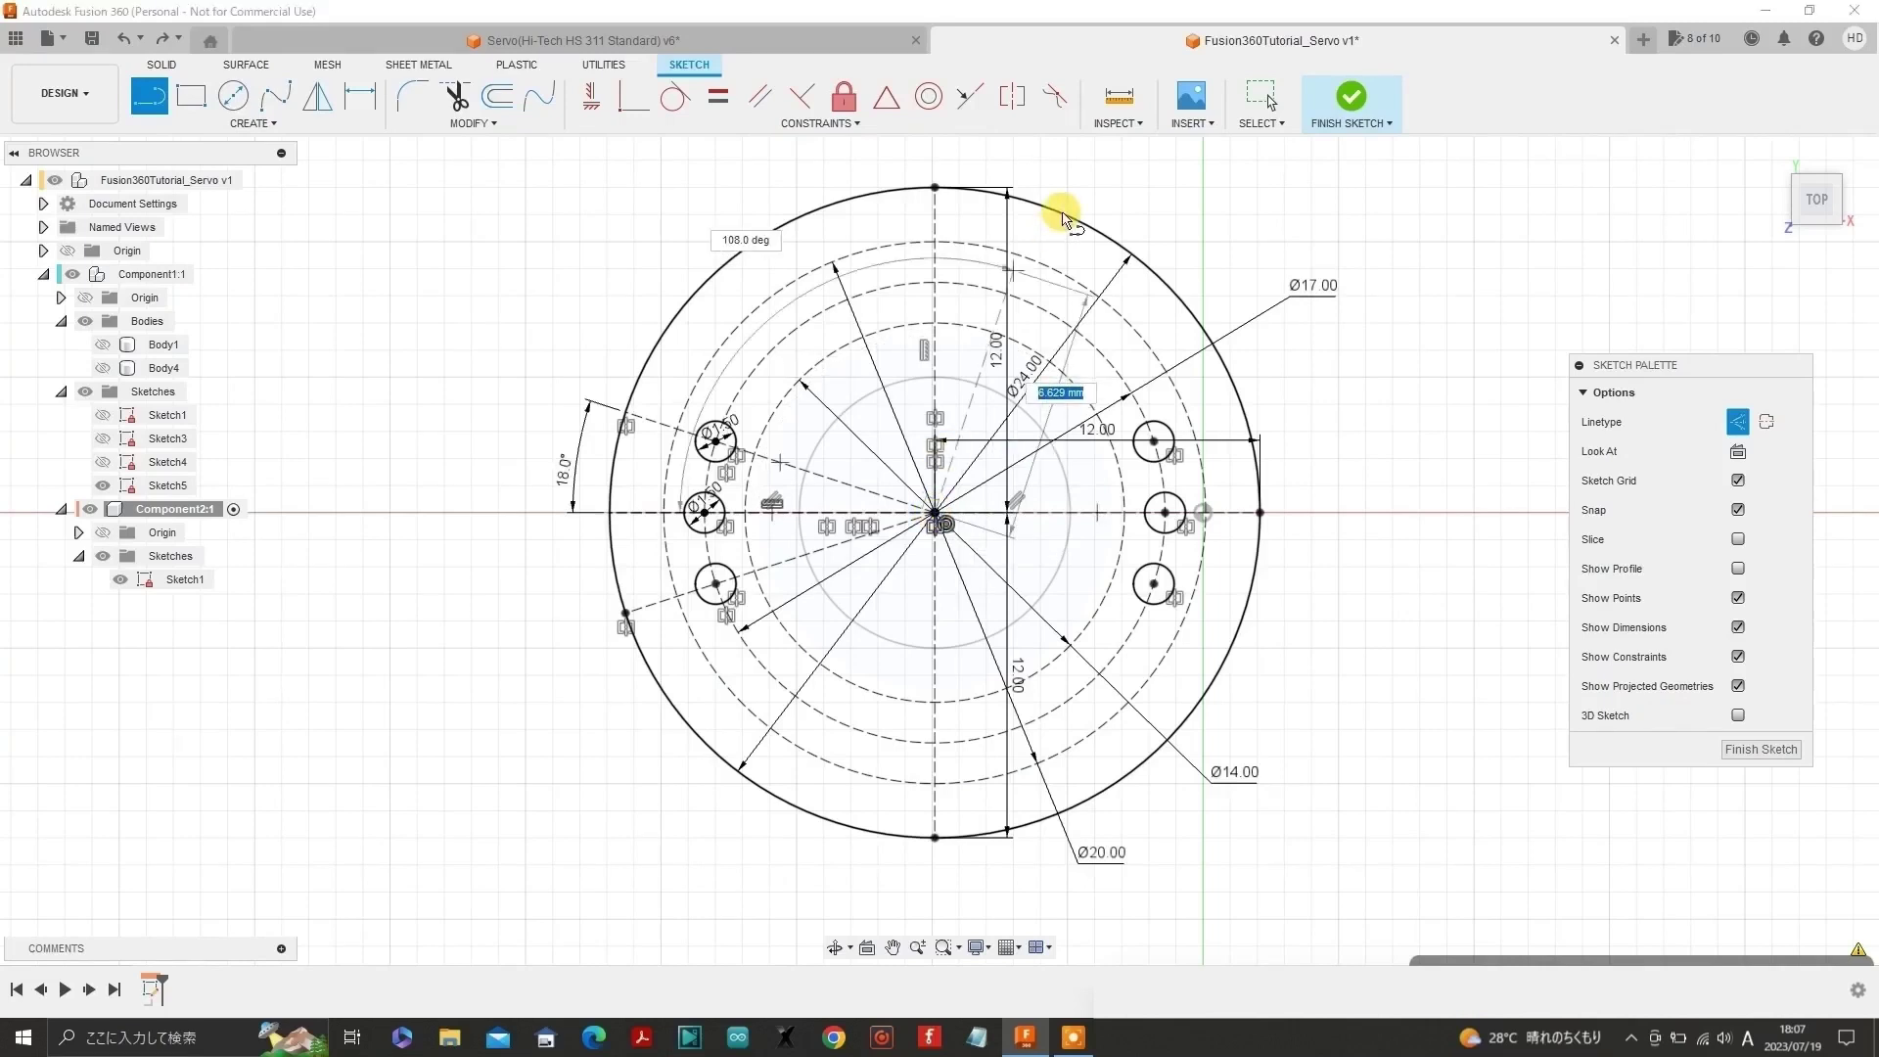
{"action": "key", "text": "Return"}
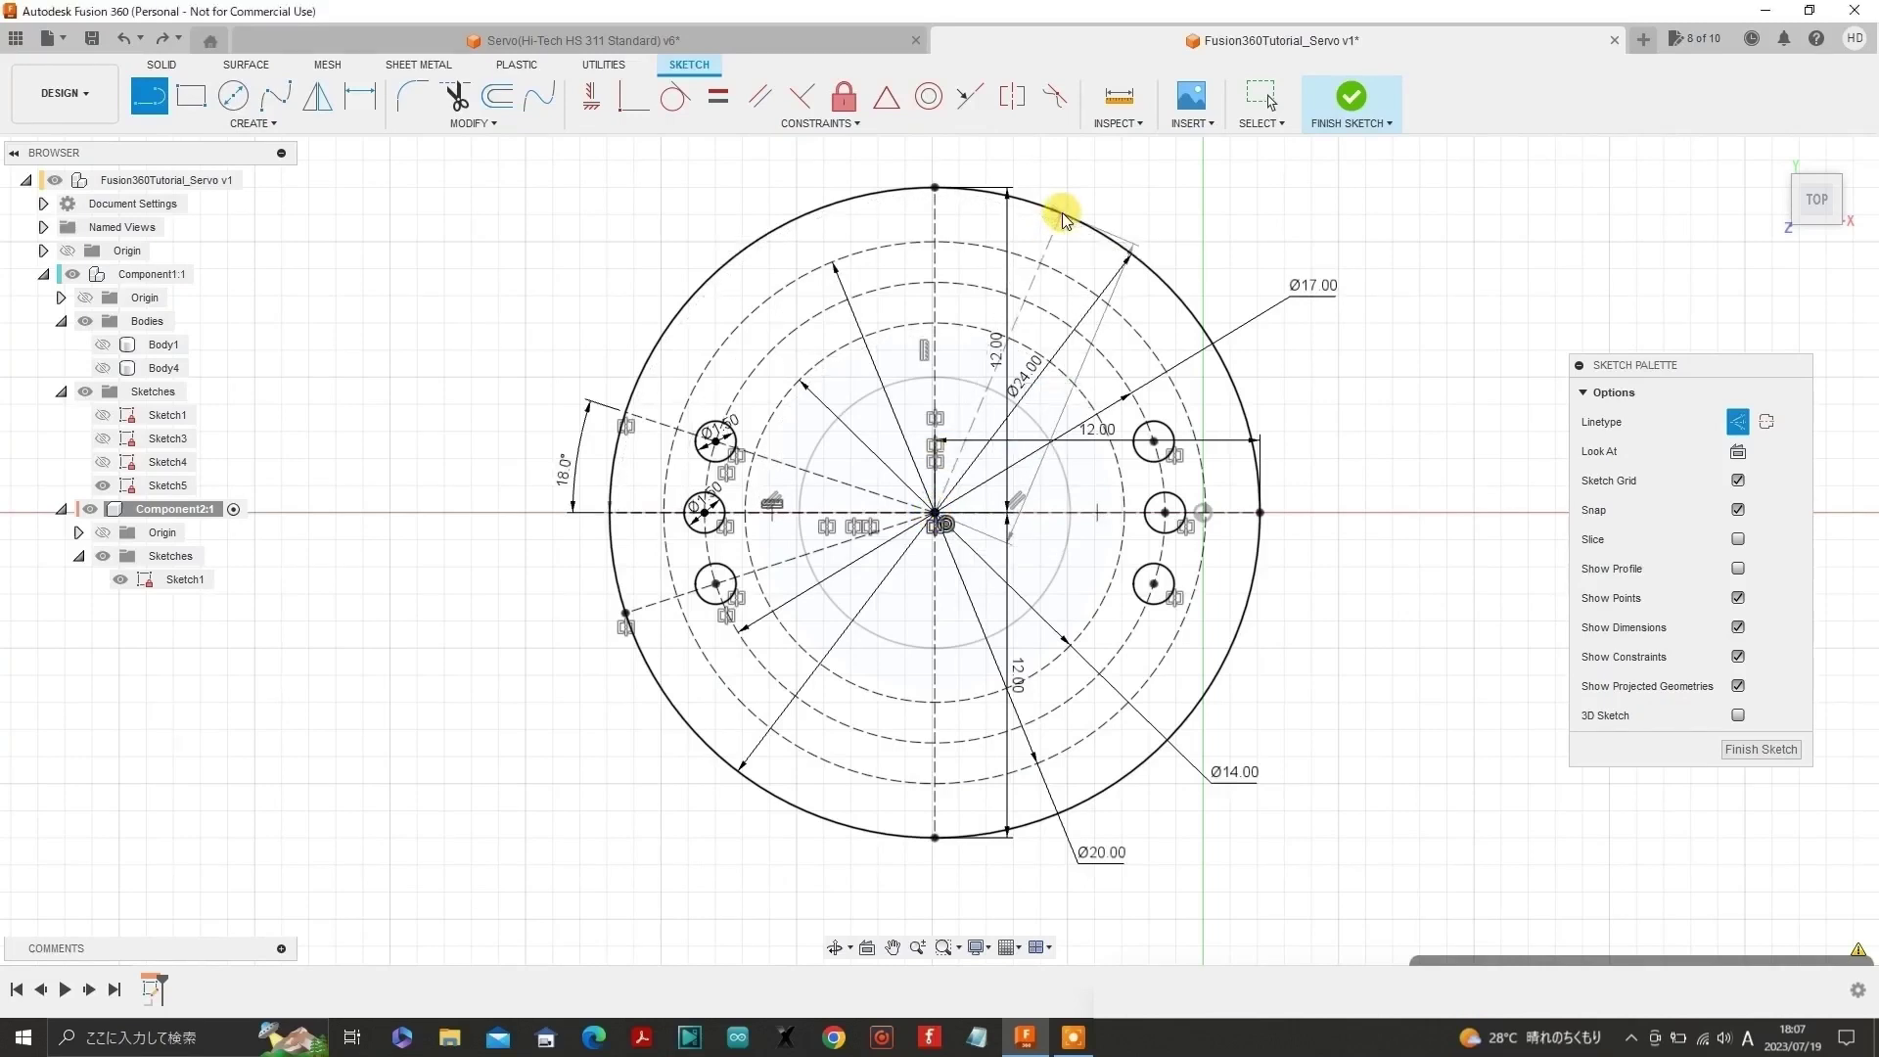
{"action": "key", "text": "Escape"}
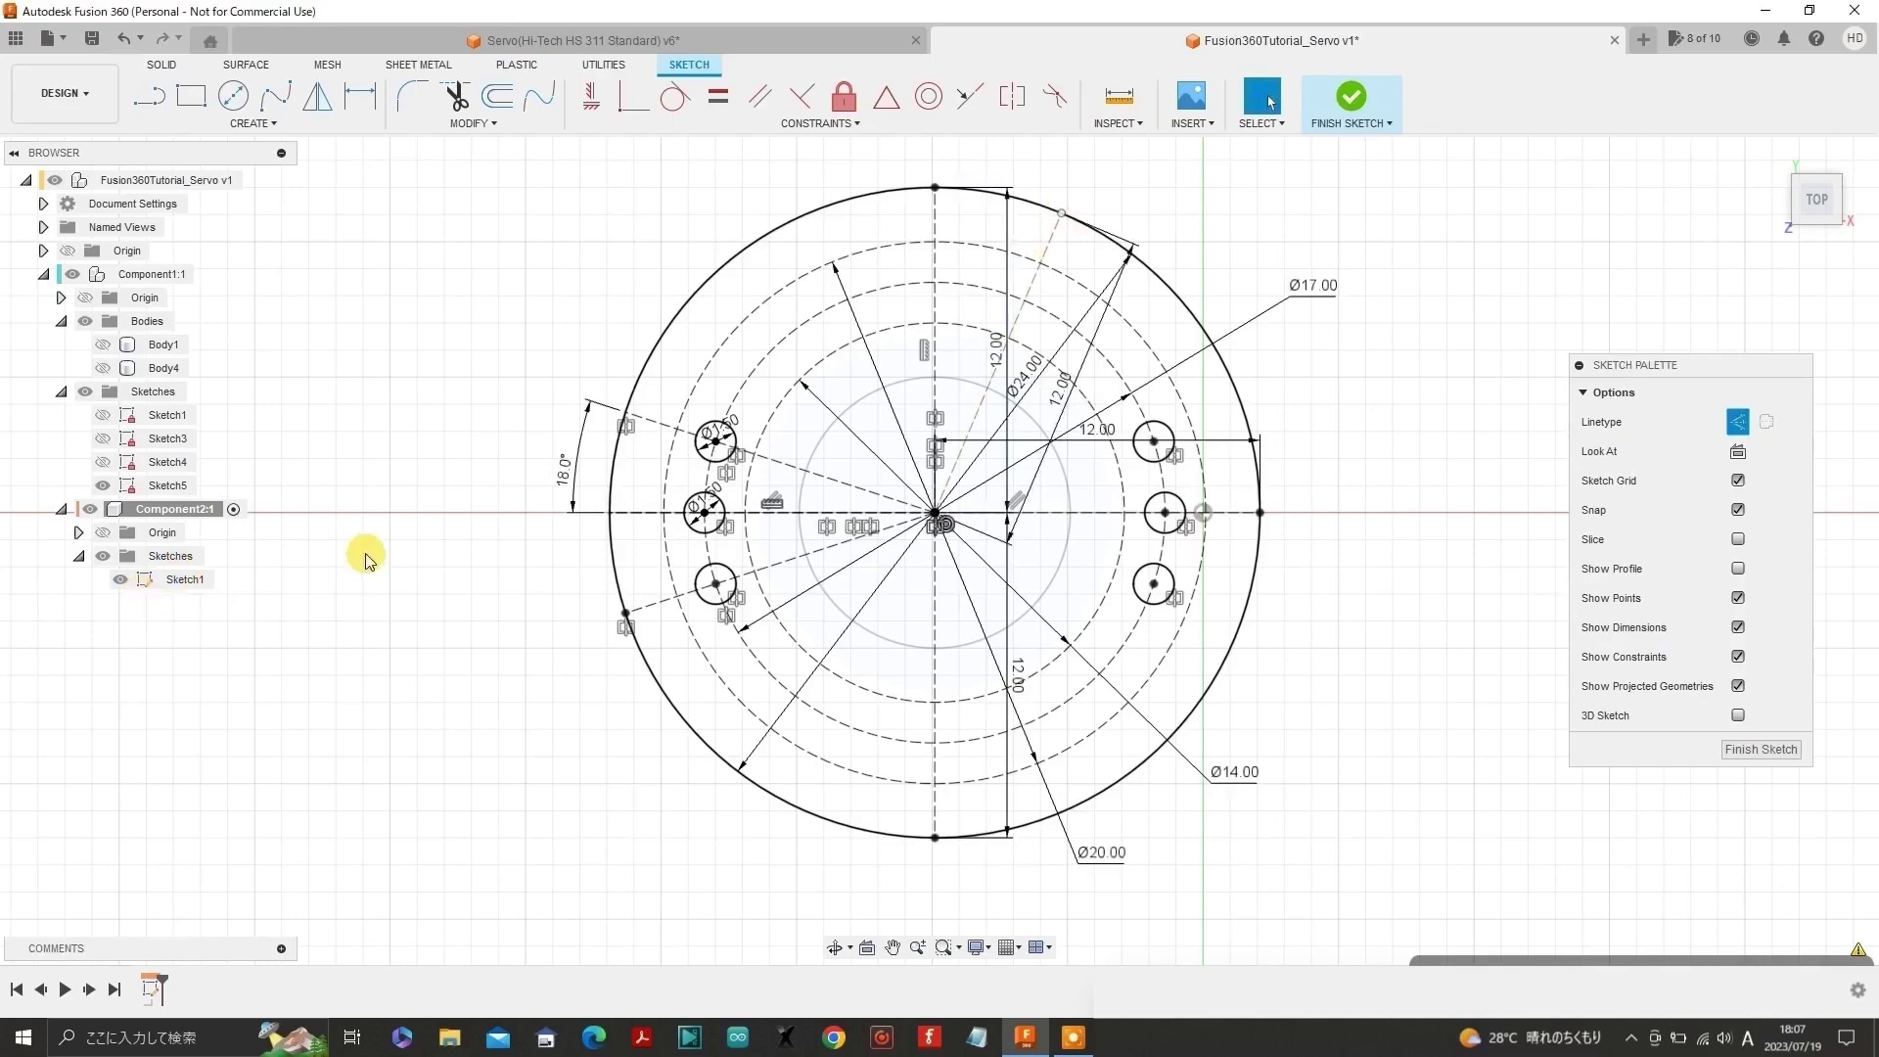
- Constrain the new slanted line perpendicular to the upper-left construction line angled 18° from horizontal
{"action": "mouse_move", "coordinate": [1049, 214]}
{"action": "left_mouse_down"}
{"action": "mouse_move", "coordinate": [915, 185]}
{"action": "mouse_move", "coordinate": [819, 203]}
{"action": "mouse_move", "coordinate": [1038, 202]}
{"action": "left_mouse_up"}
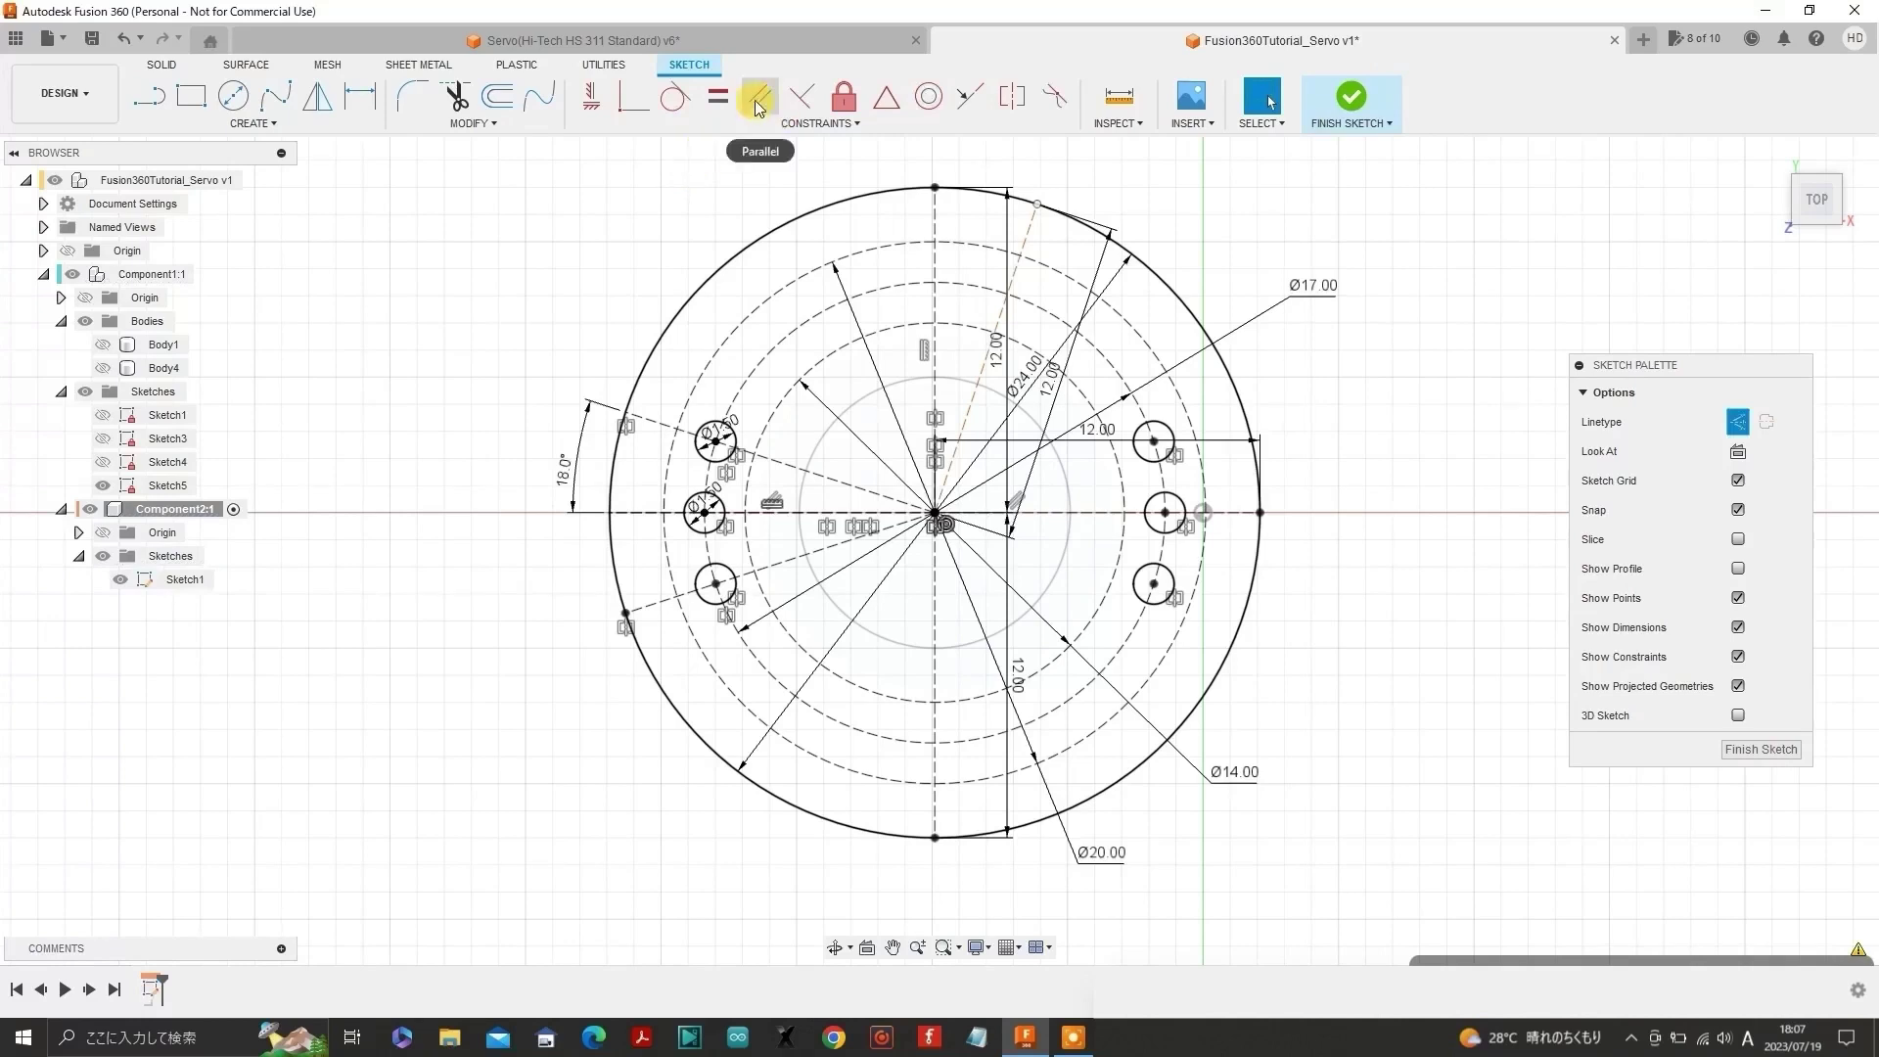
{"action": "left_click", "coordinate": [794, 103]}
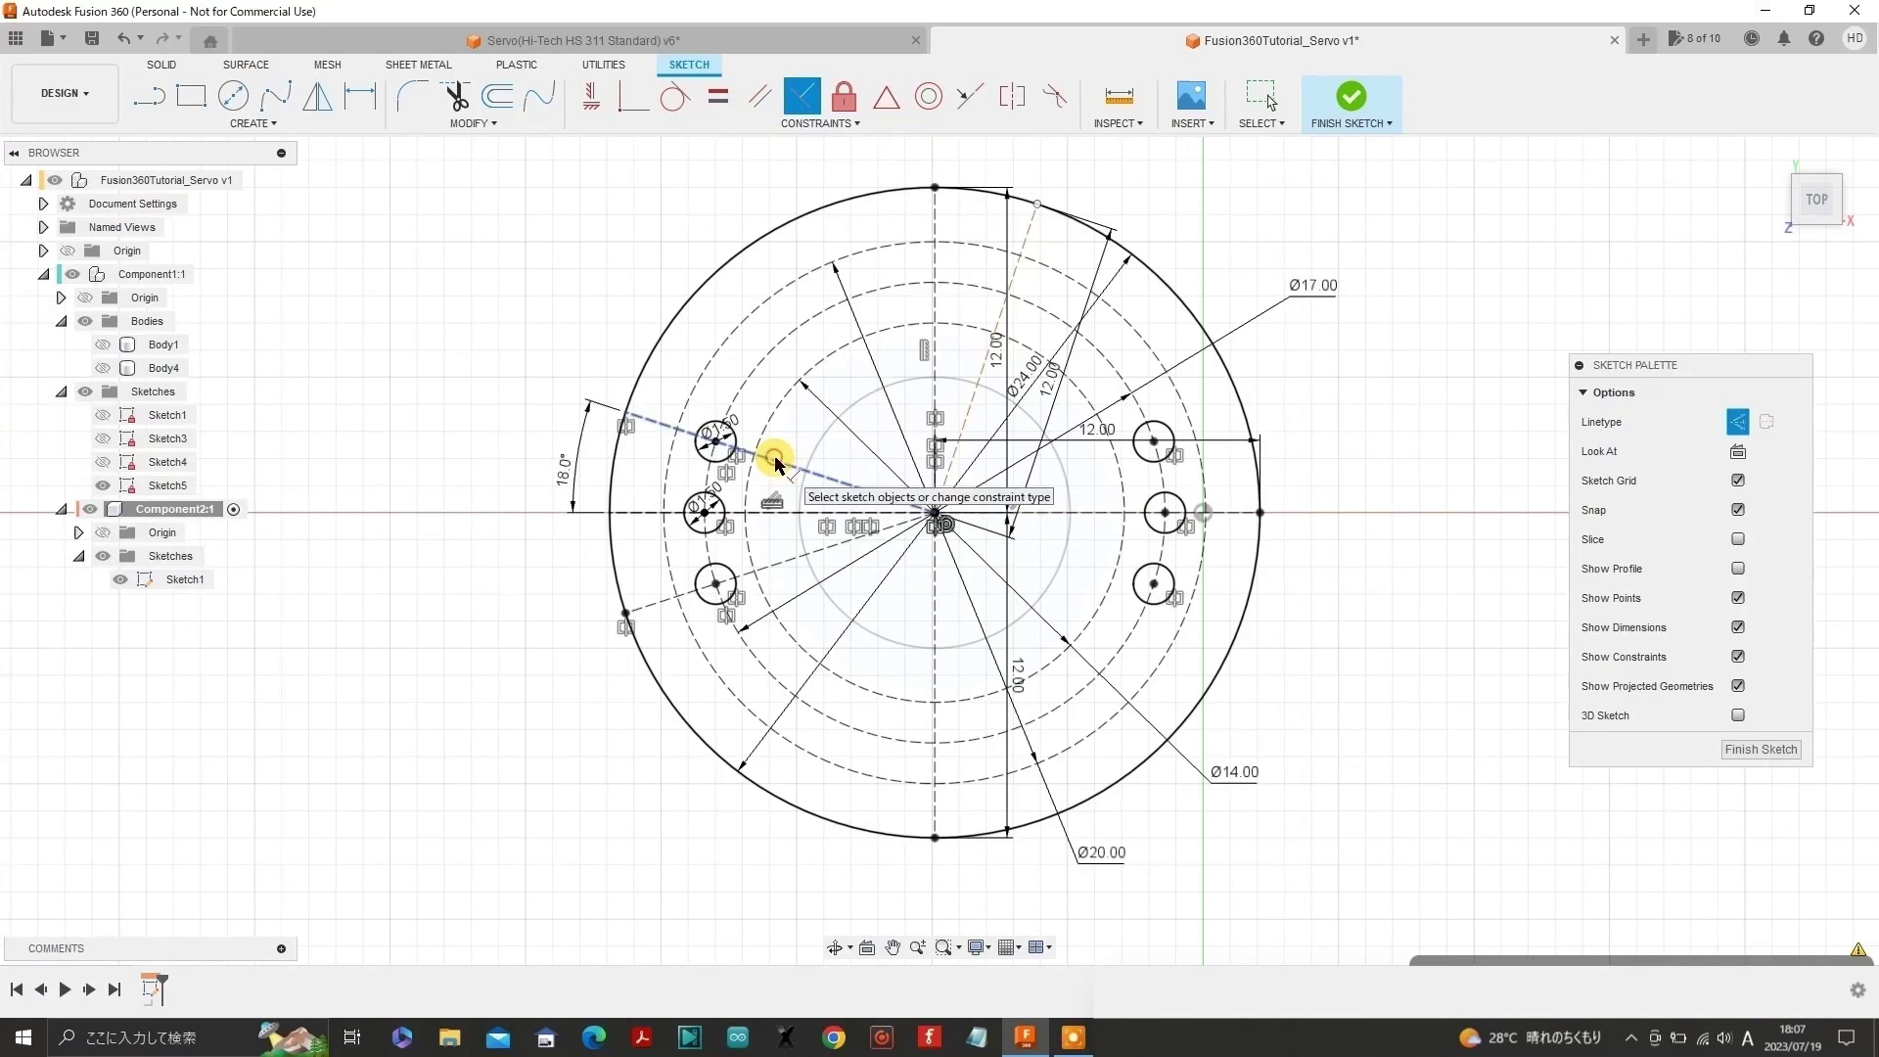
{"action": "left_click", "coordinate": [808, 451]}
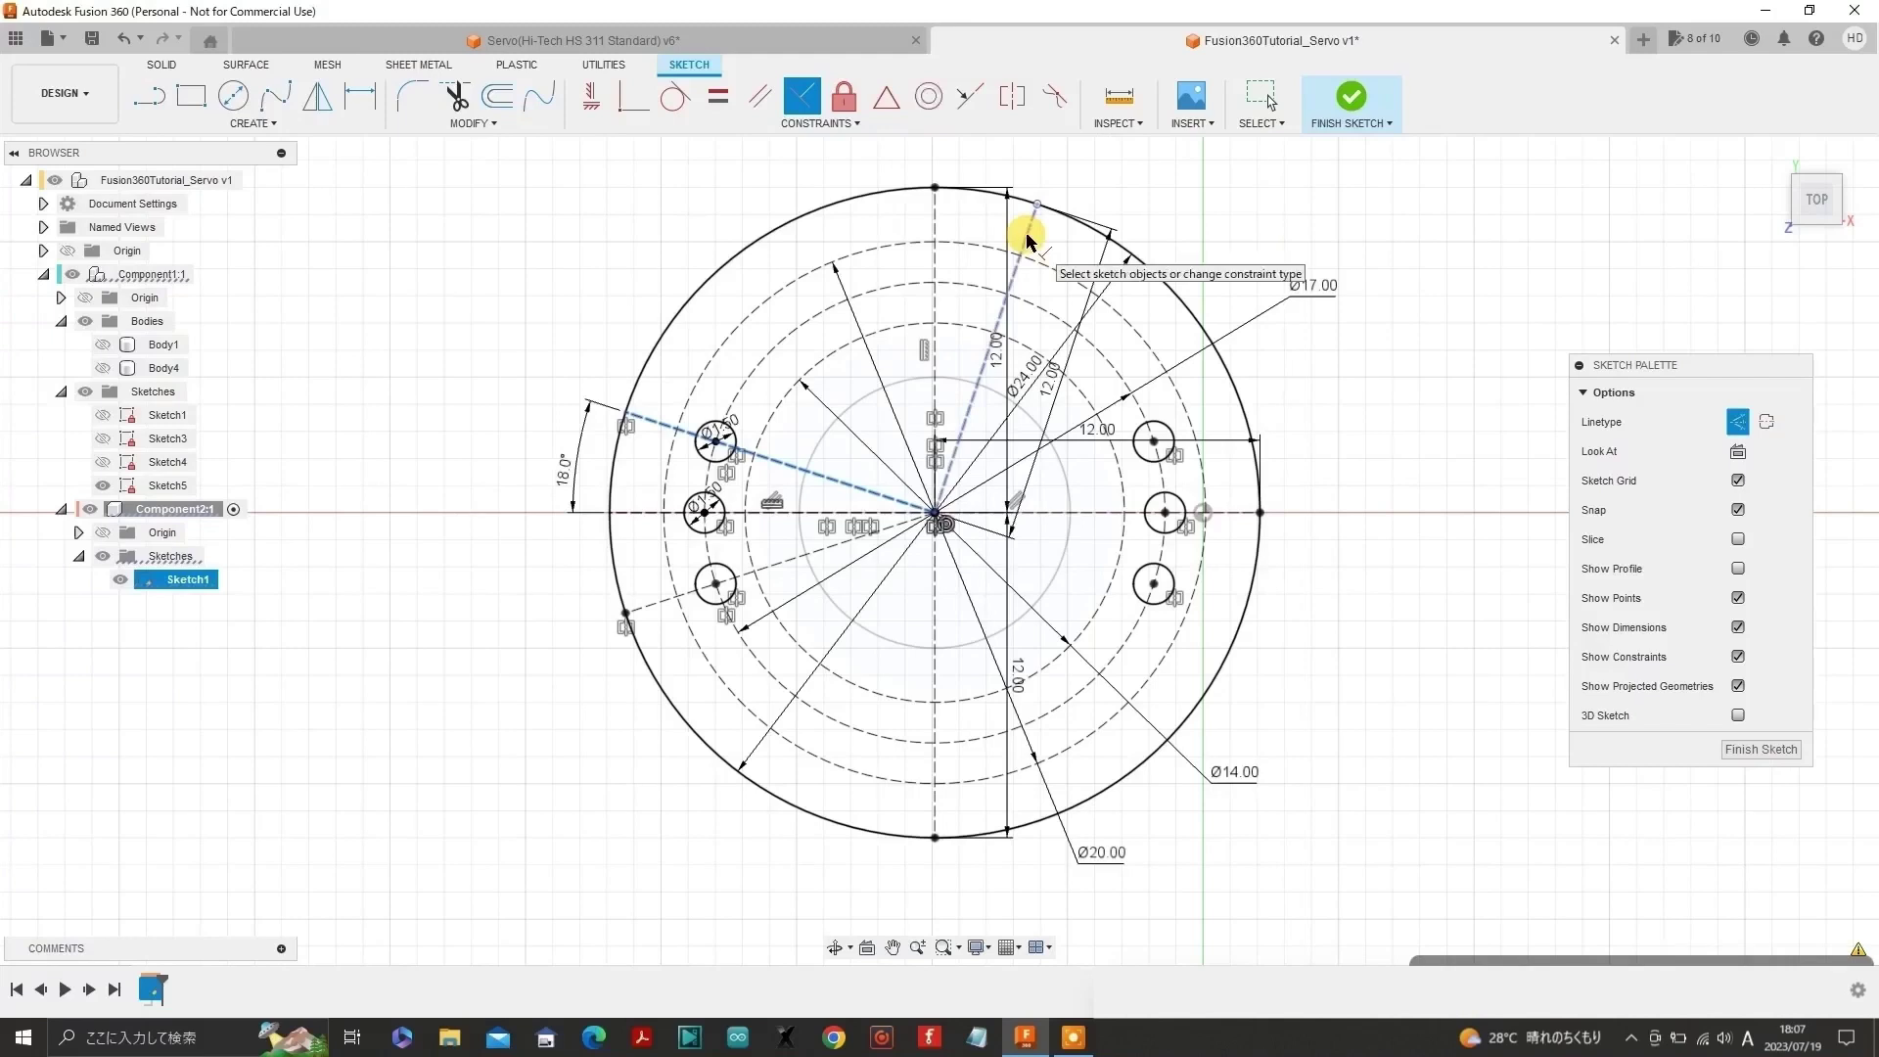
{"action": "left_click", "coordinate": [1026, 237]}
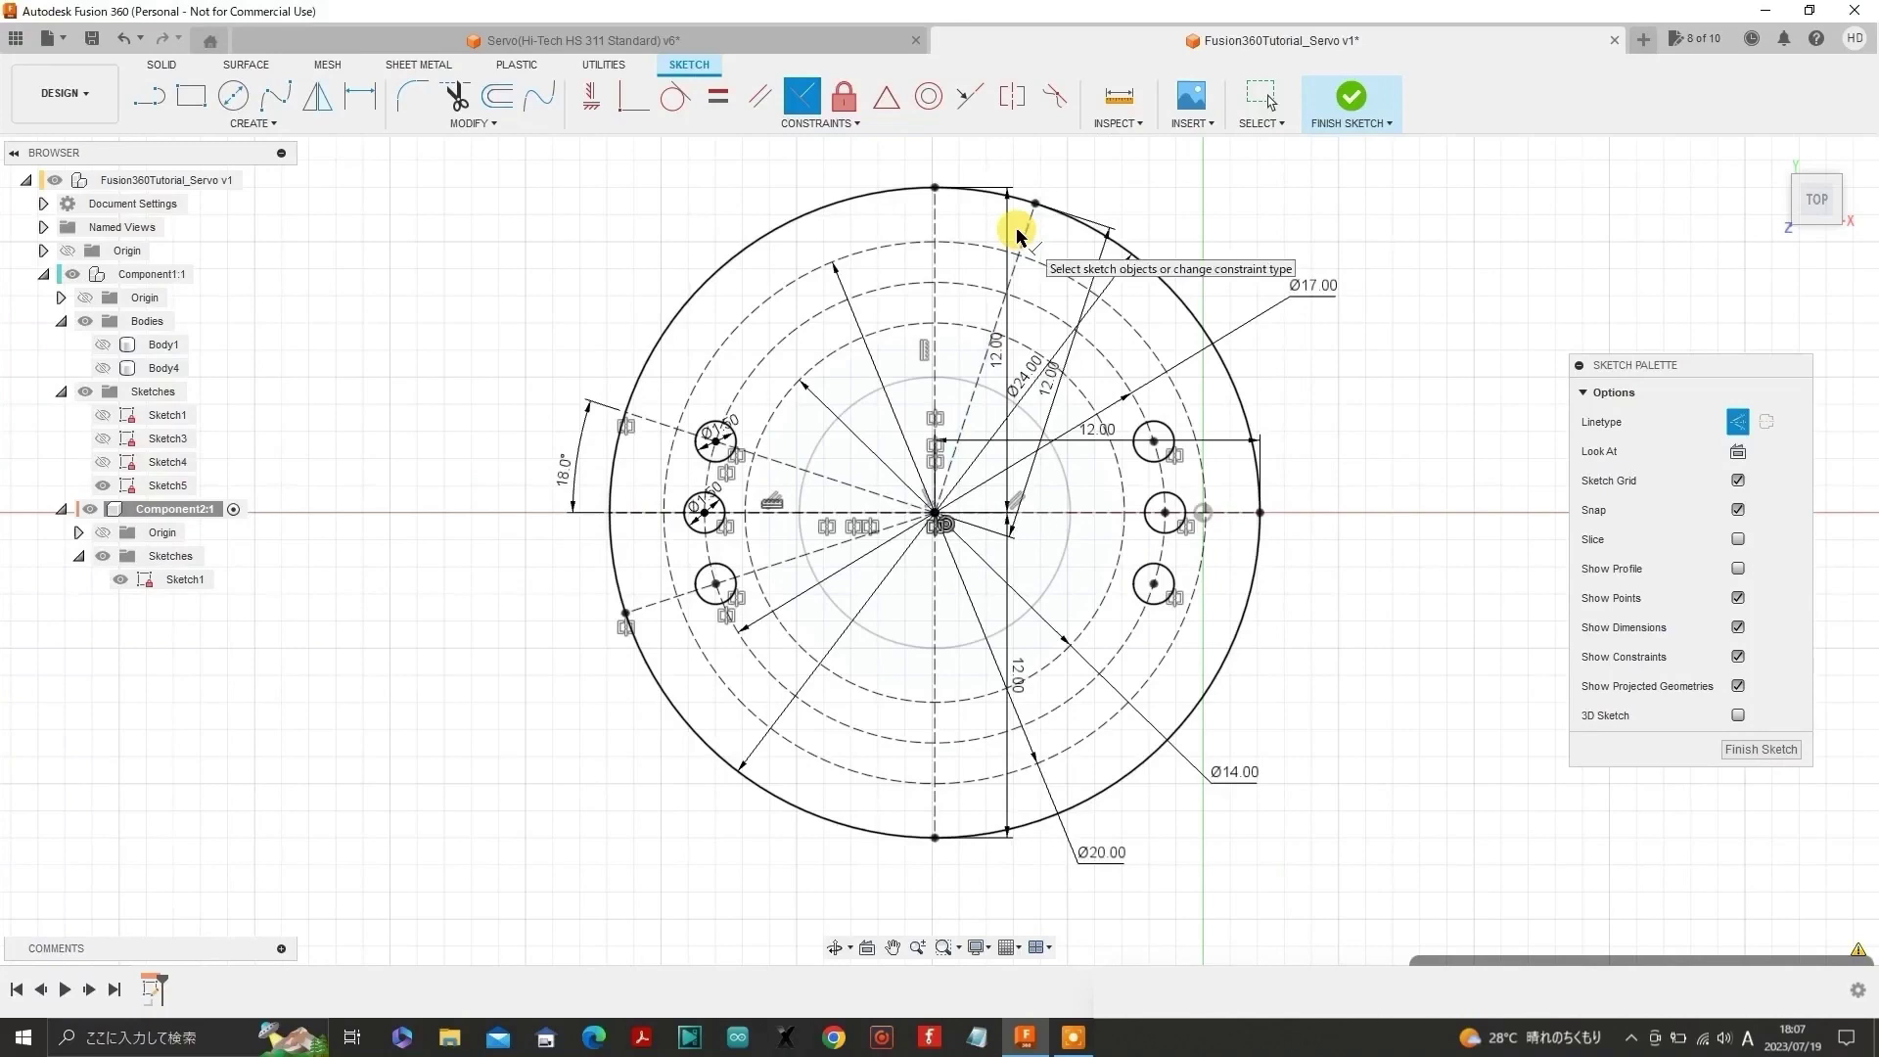
{"action": "key", "text": "Escape"}
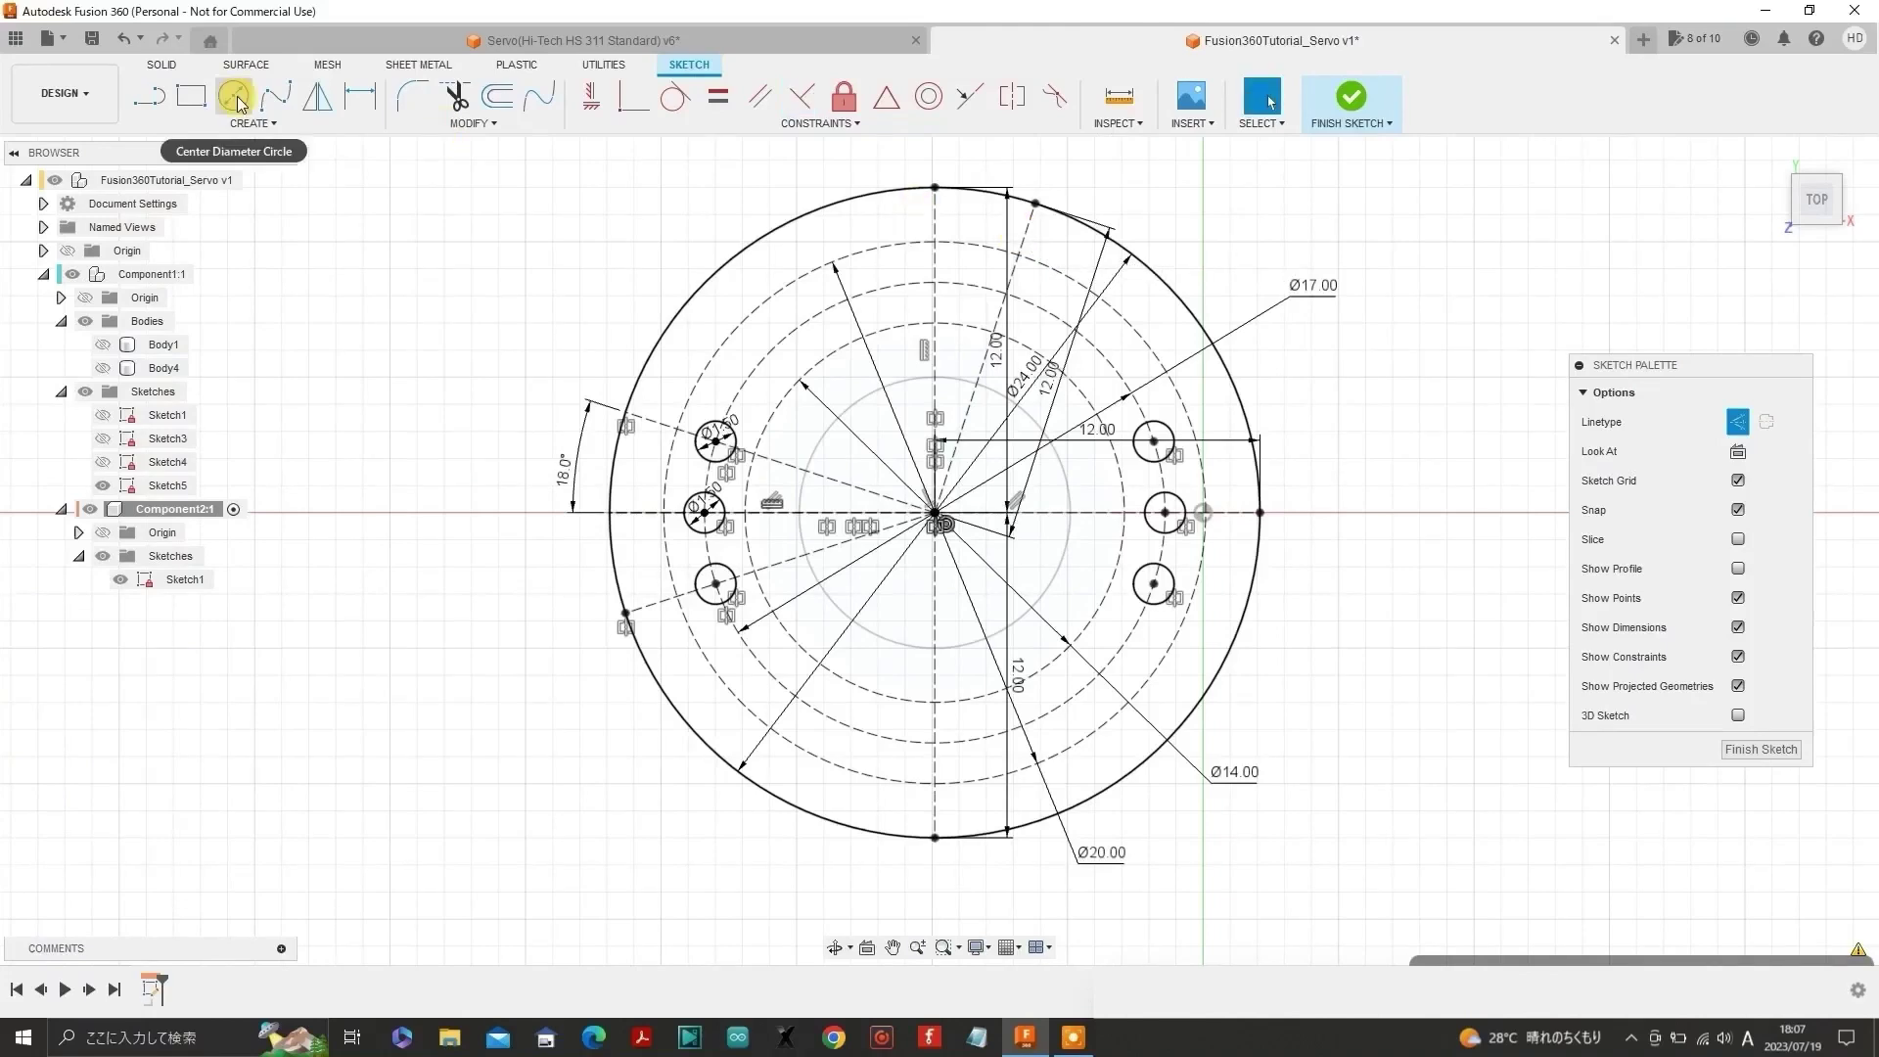
- Draw a 1.5 mm hole circle where the upper-right slanted line crosses the 20 mm construction circle
{"action": "left_click", "coordinate": [235, 97]}
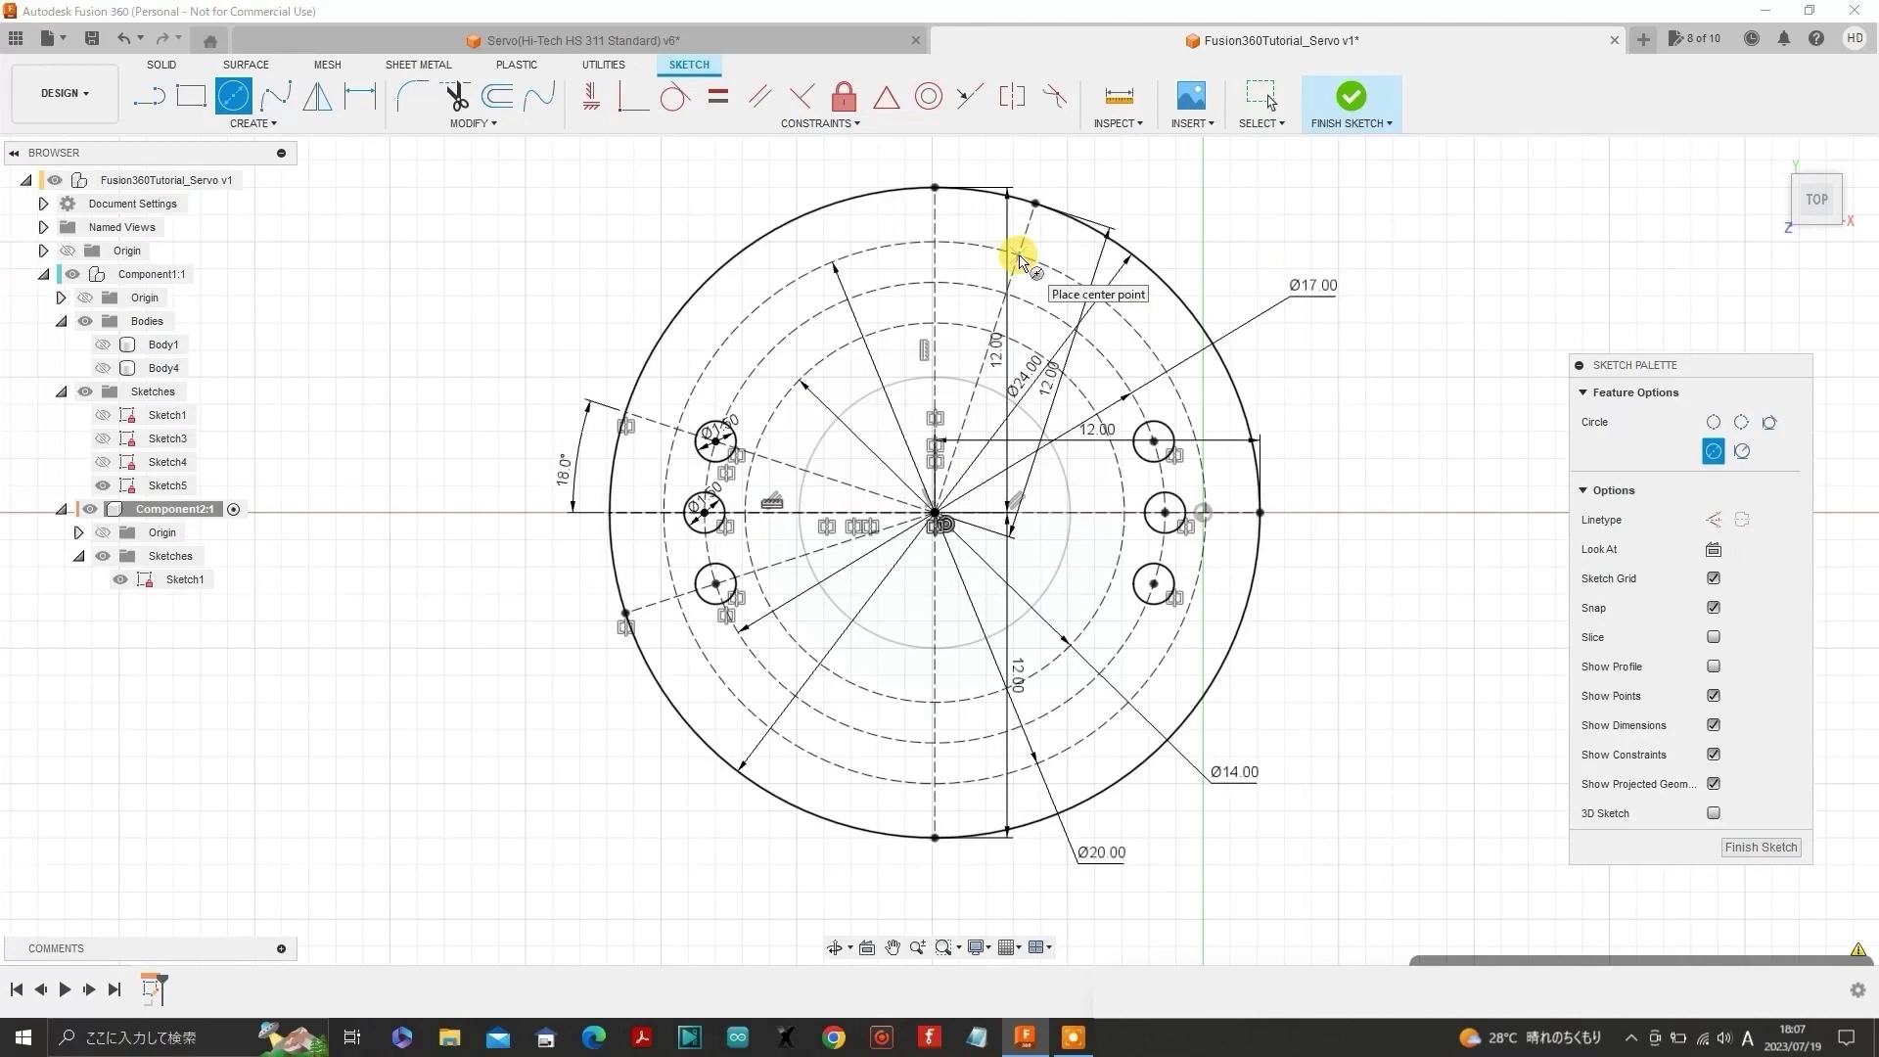
{"action": "left_click", "coordinate": [1017, 256]}
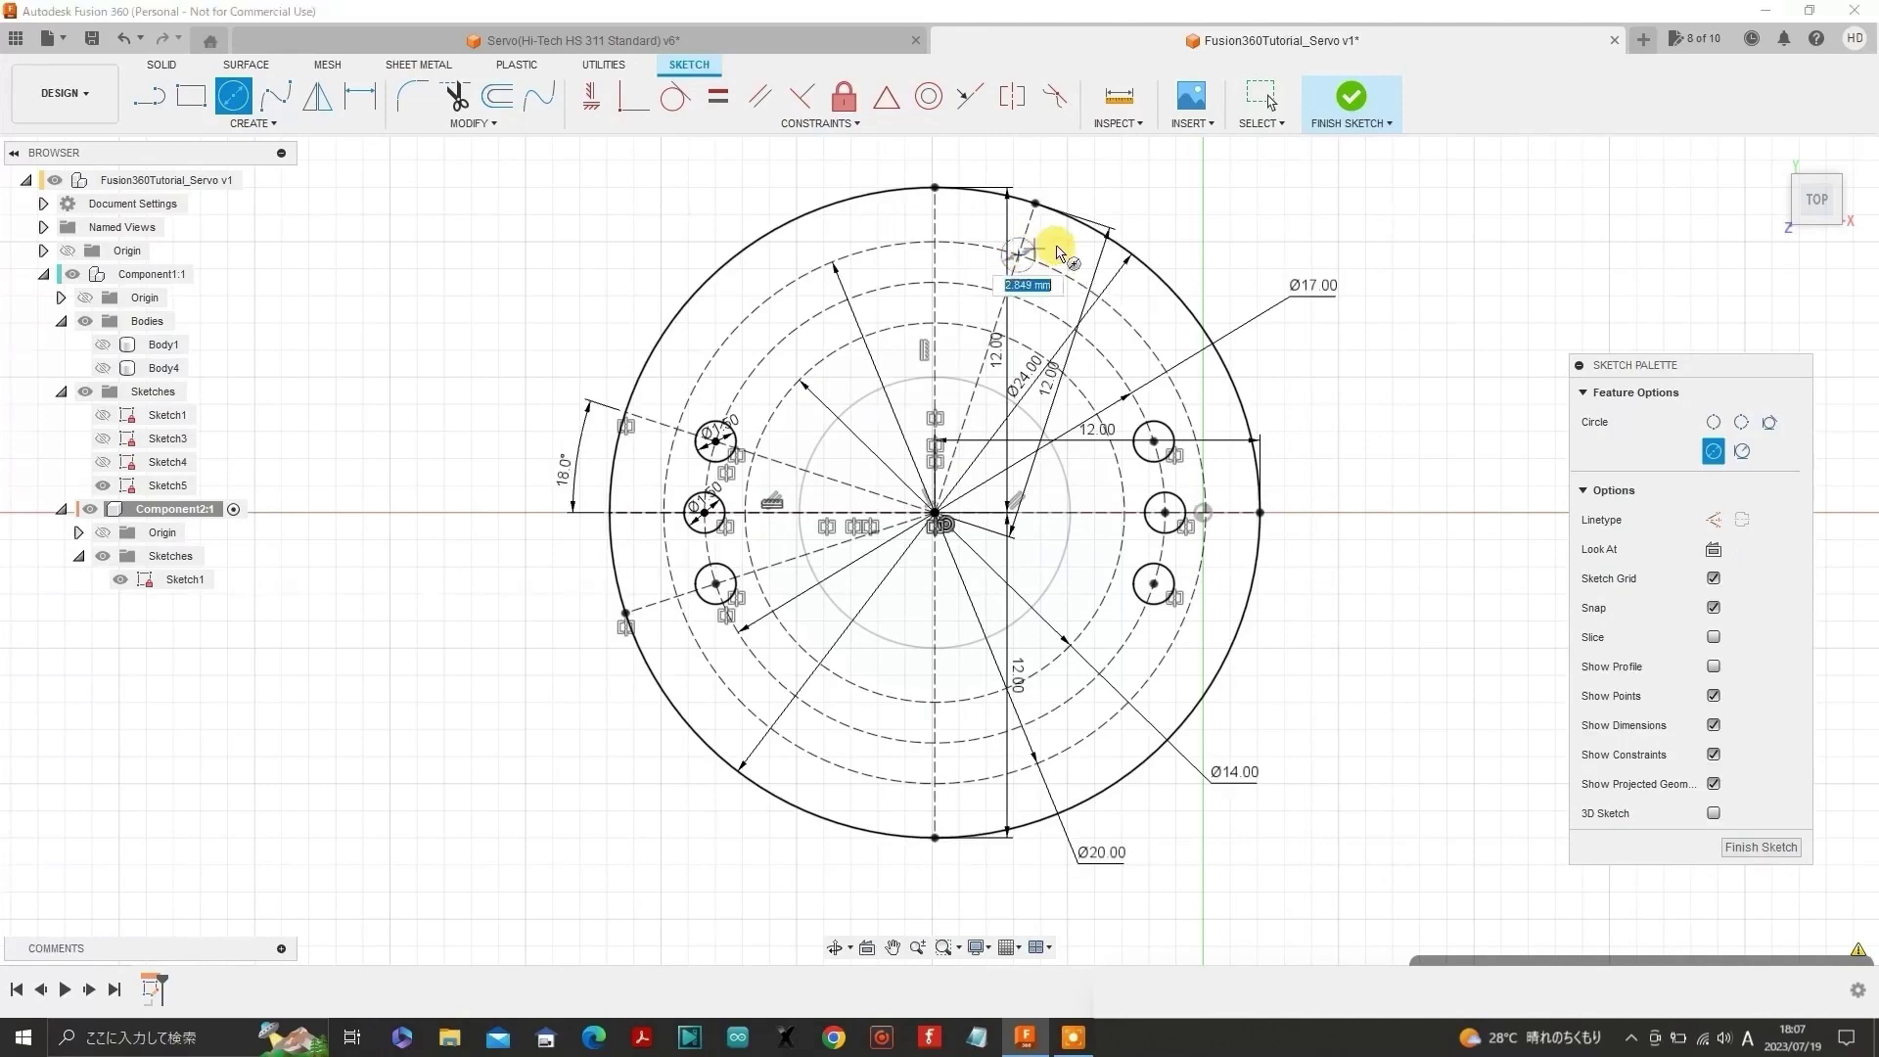
{"action": "type", "text": "1"}
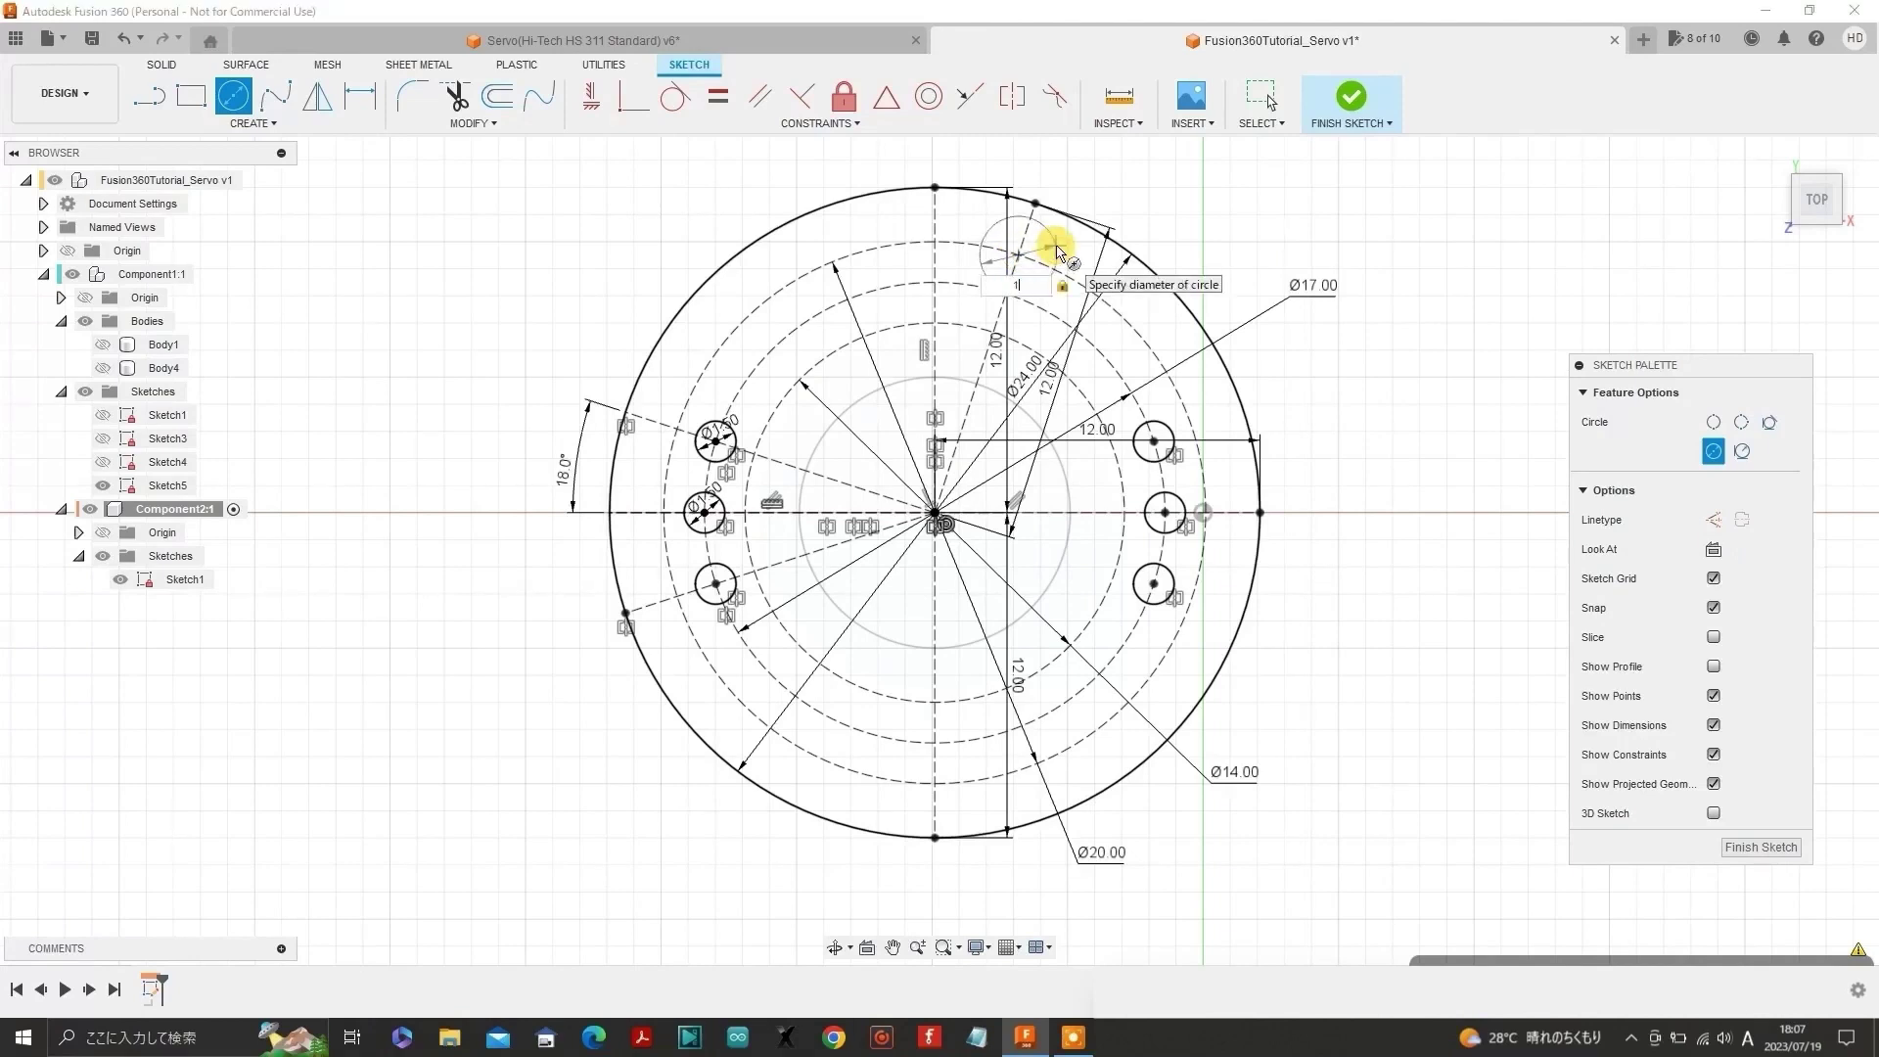
{"action": "type", "text": ".5"}
{"action": "key", "text": "Return"}
{"action": "key", "text": "Escape"}
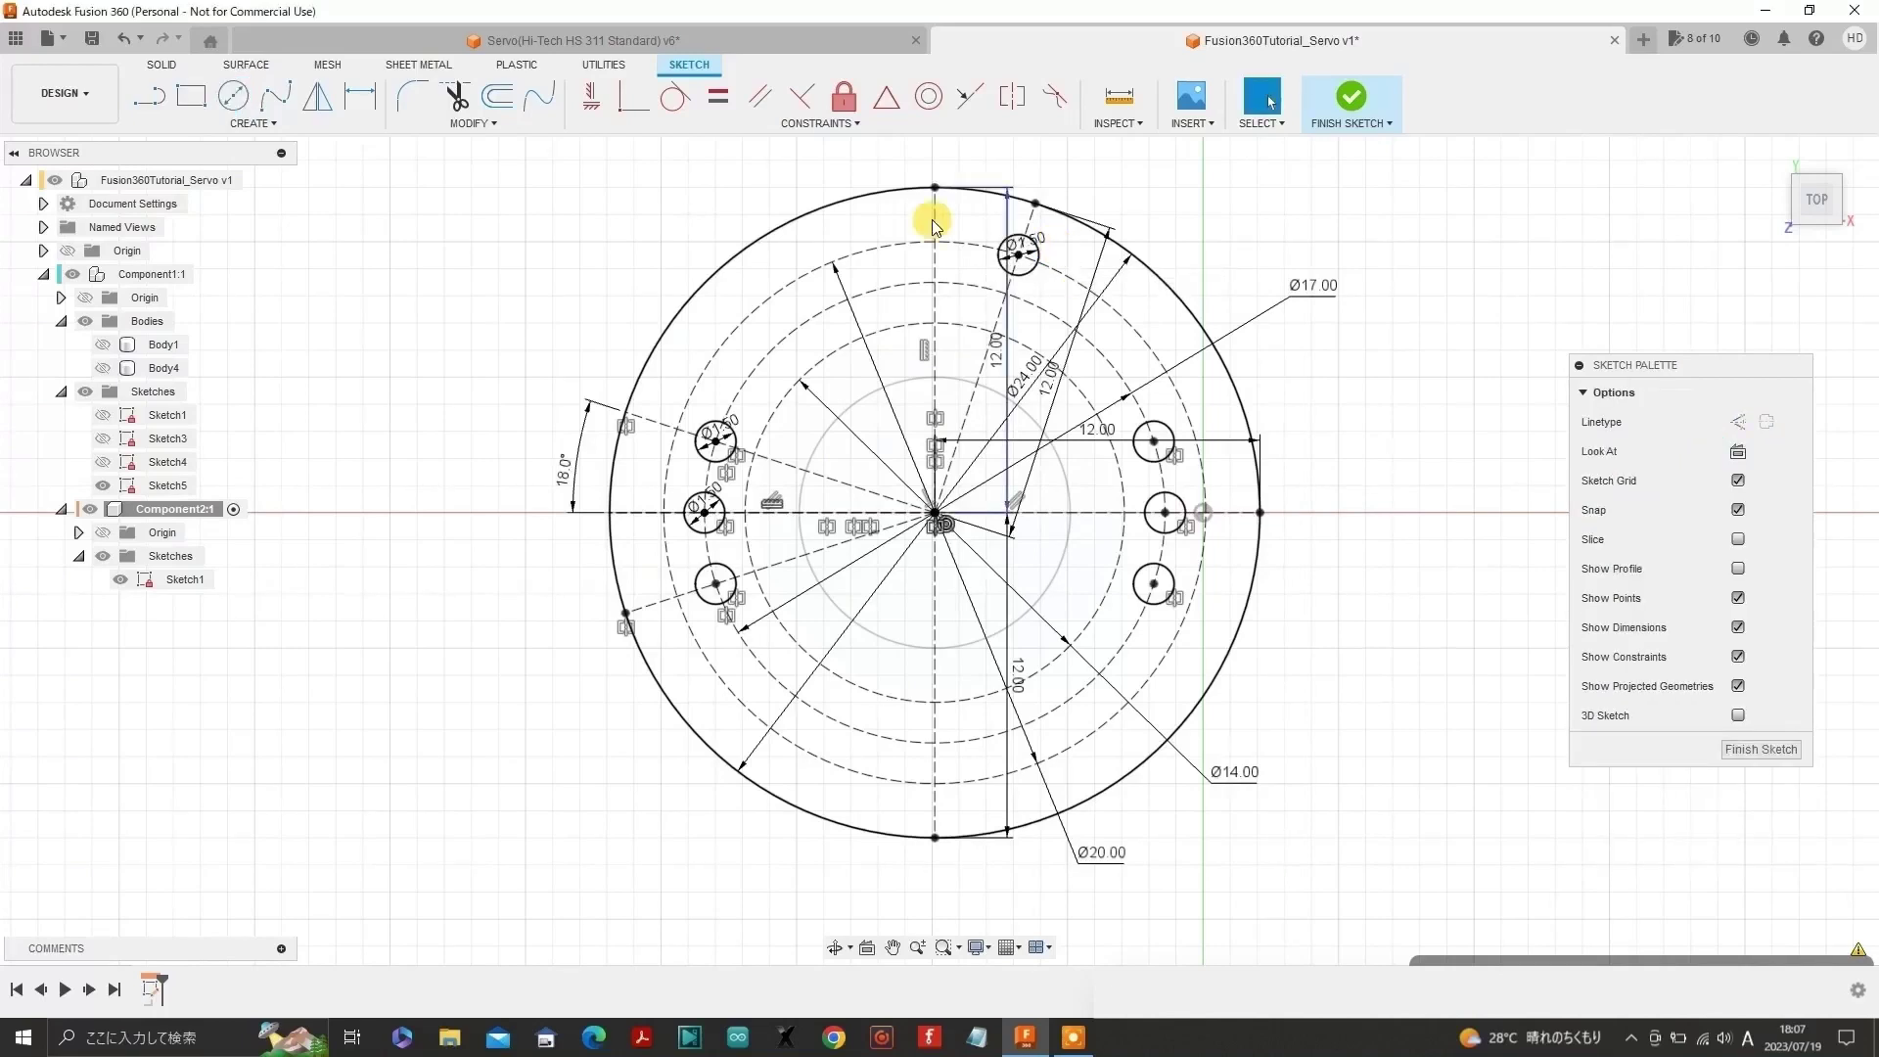
- Mirror the 1.5 mm hole circle on the 20 mm circle across the vertical construction line
{"action": "left_click", "coordinate": [317, 96]}
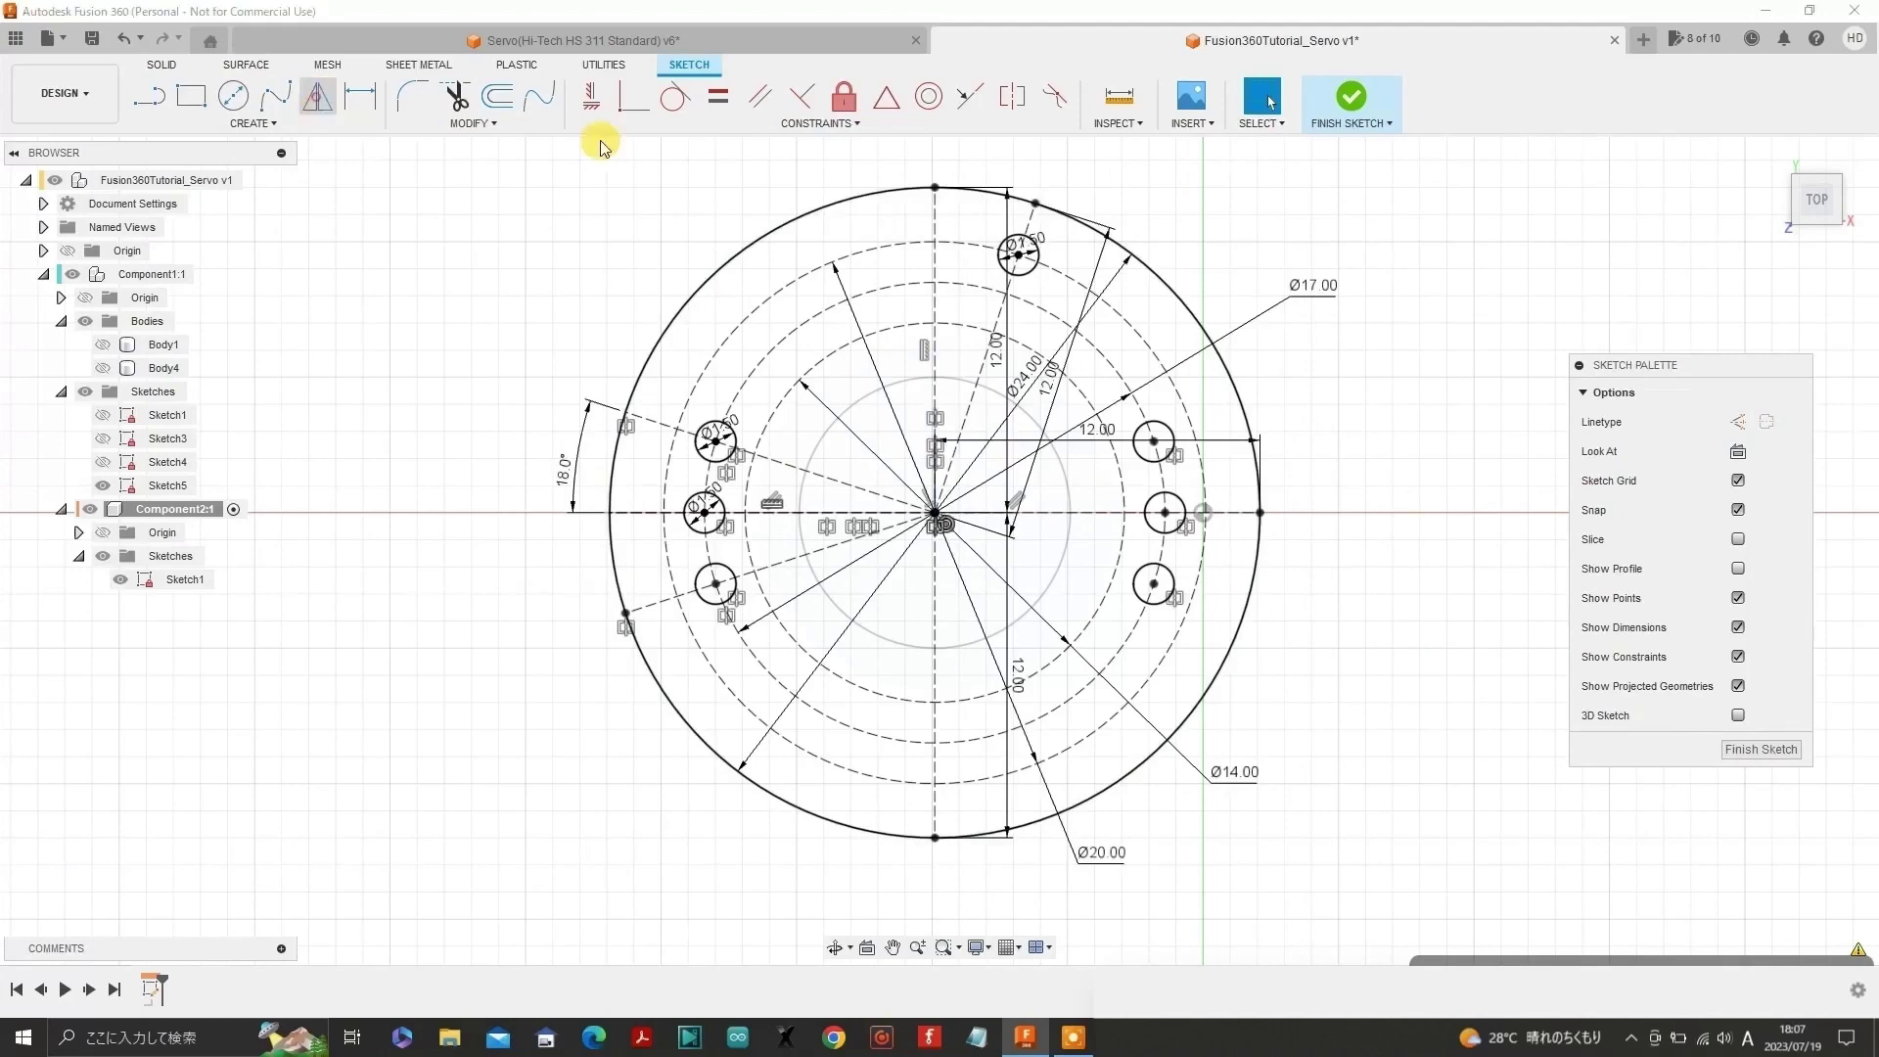
{"action": "left_click", "coordinate": [1025, 274]}
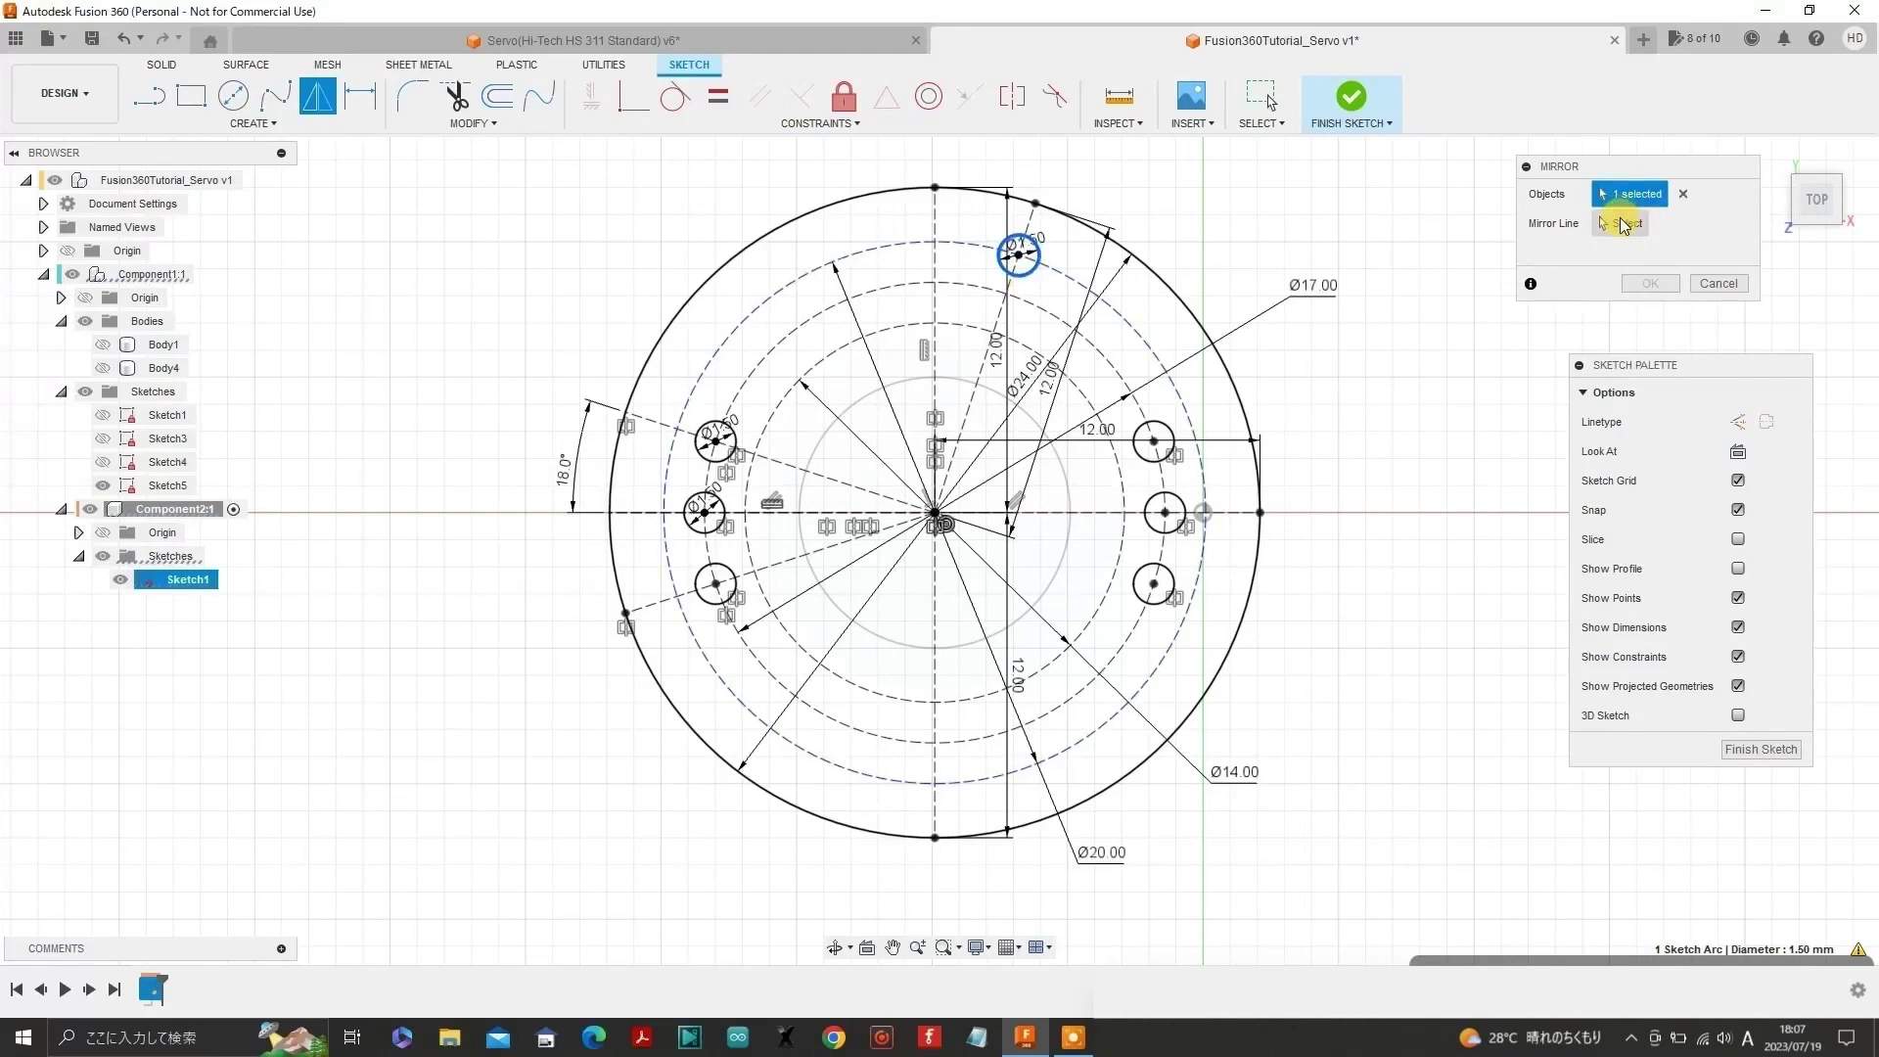
{"action": "left_click", "coordinate": [1620, 223]}
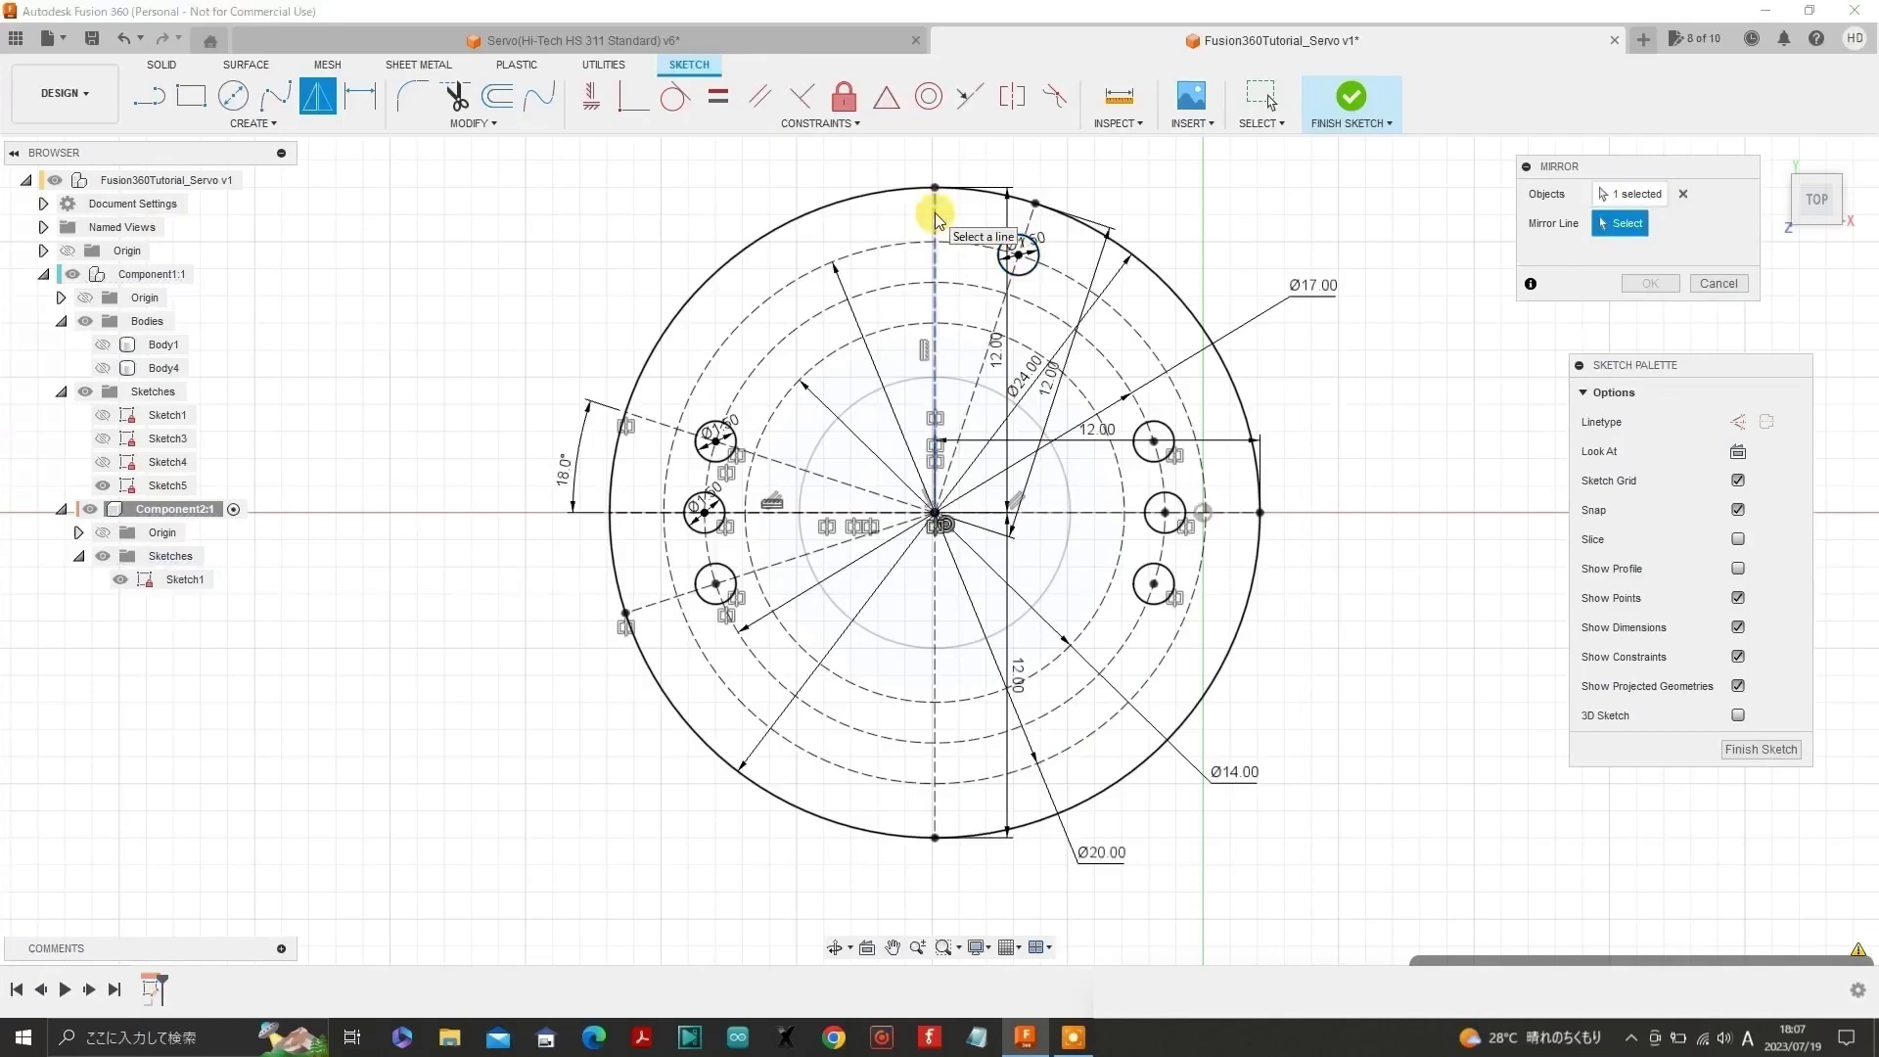
{"action": "left_click", "coordinate": [935, 219]}
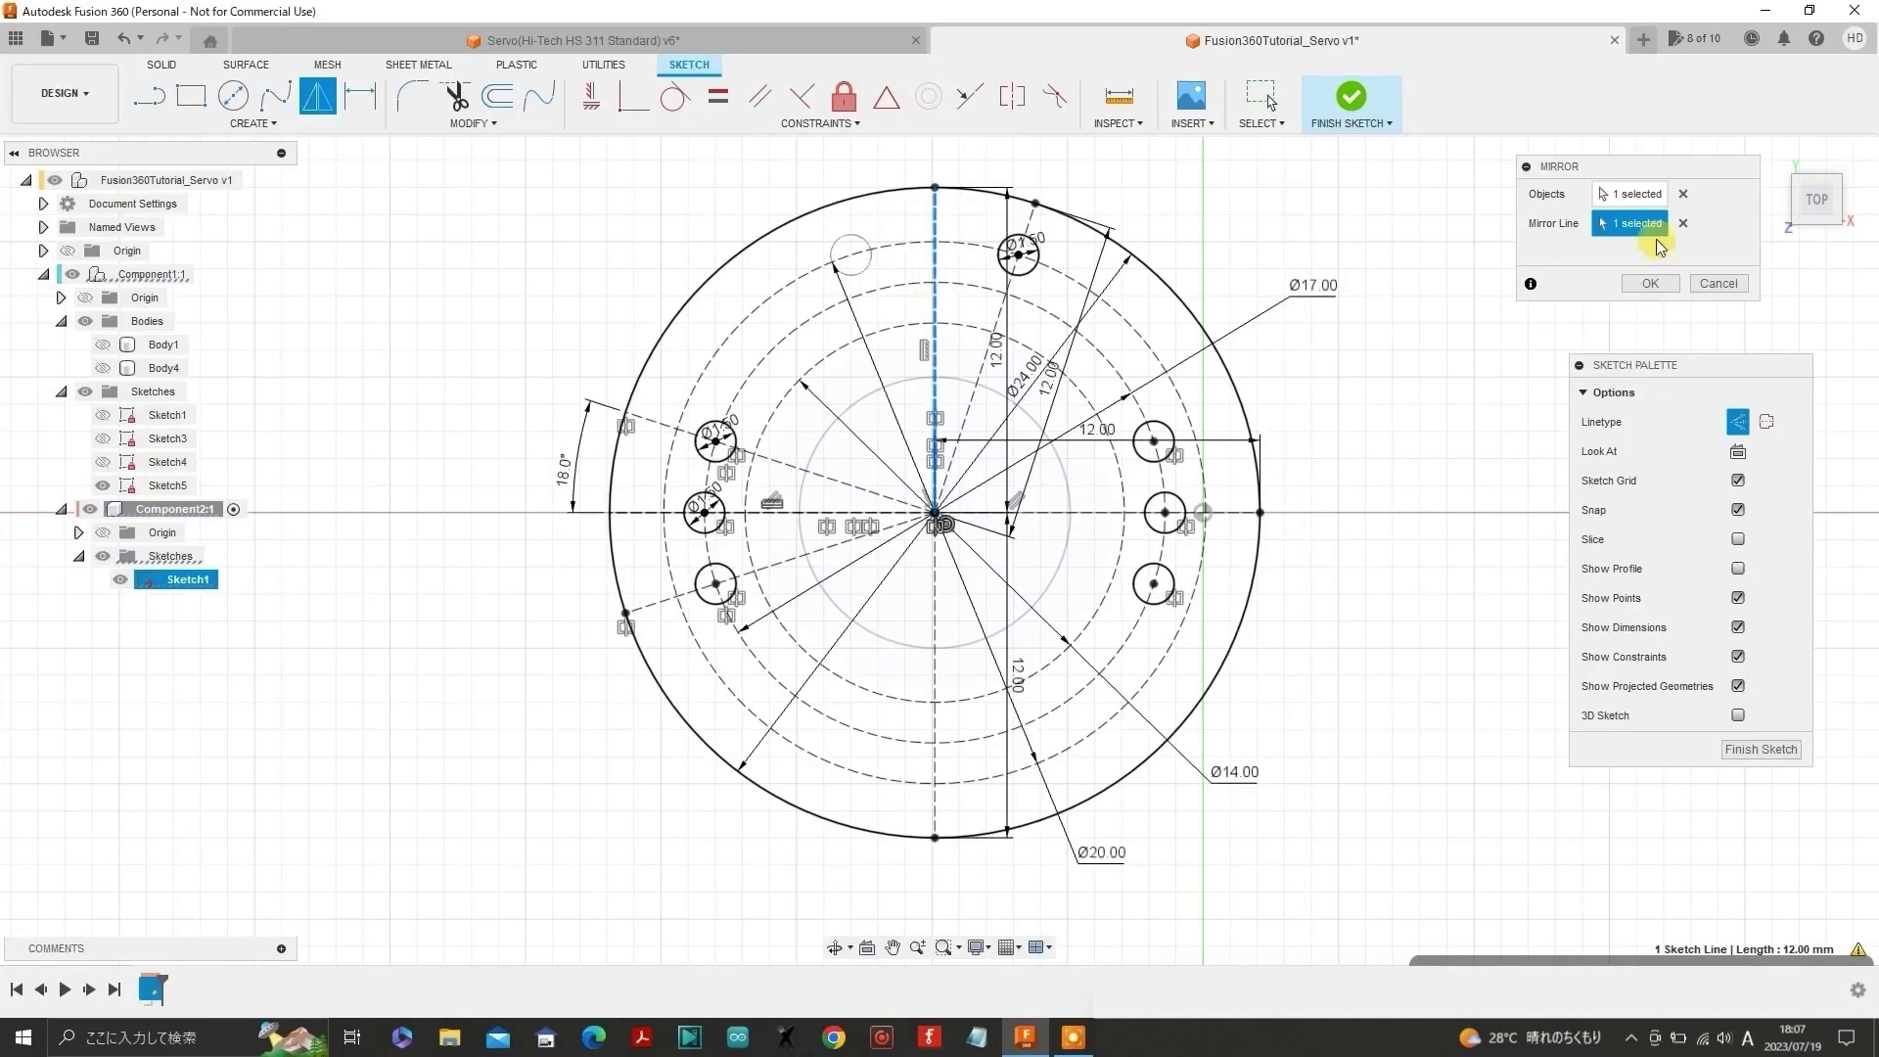
{"action": "left_click", "coordinate": [1632, 285]}
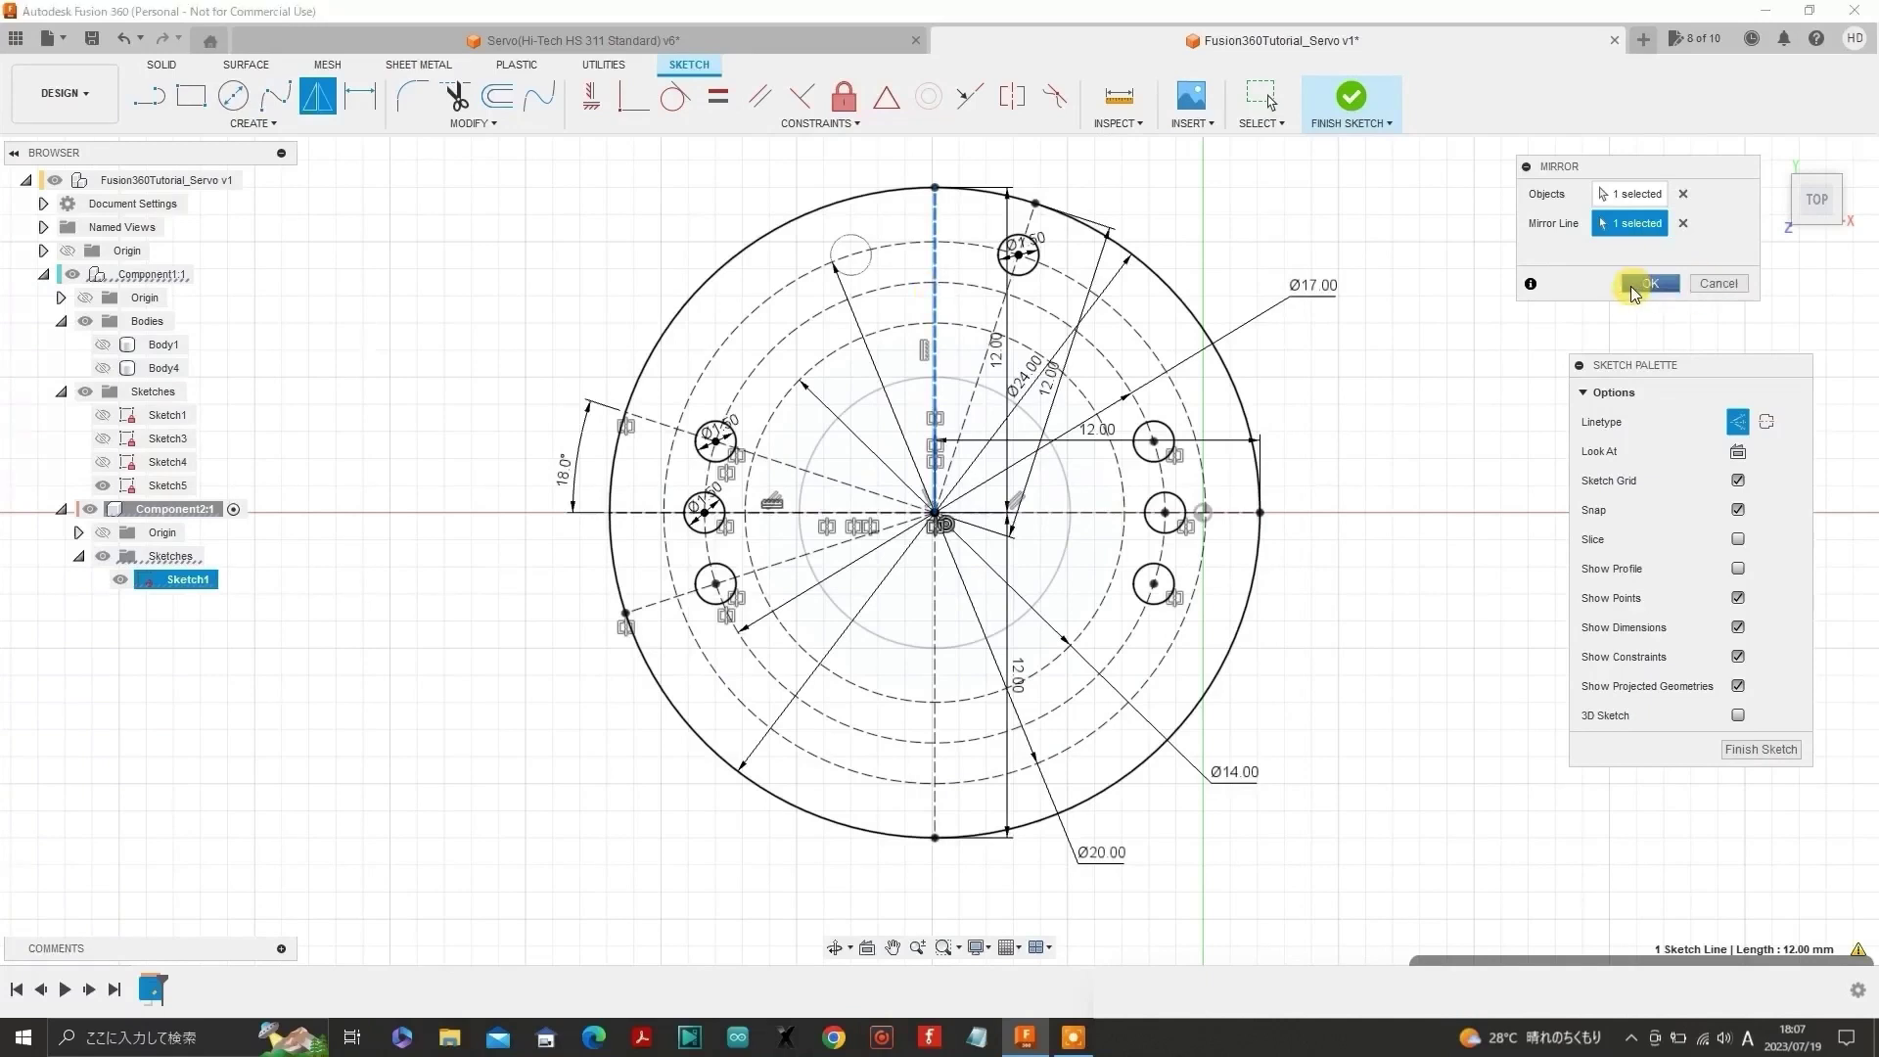
{"action": "left_click", "coordinate": [1645, 284]}
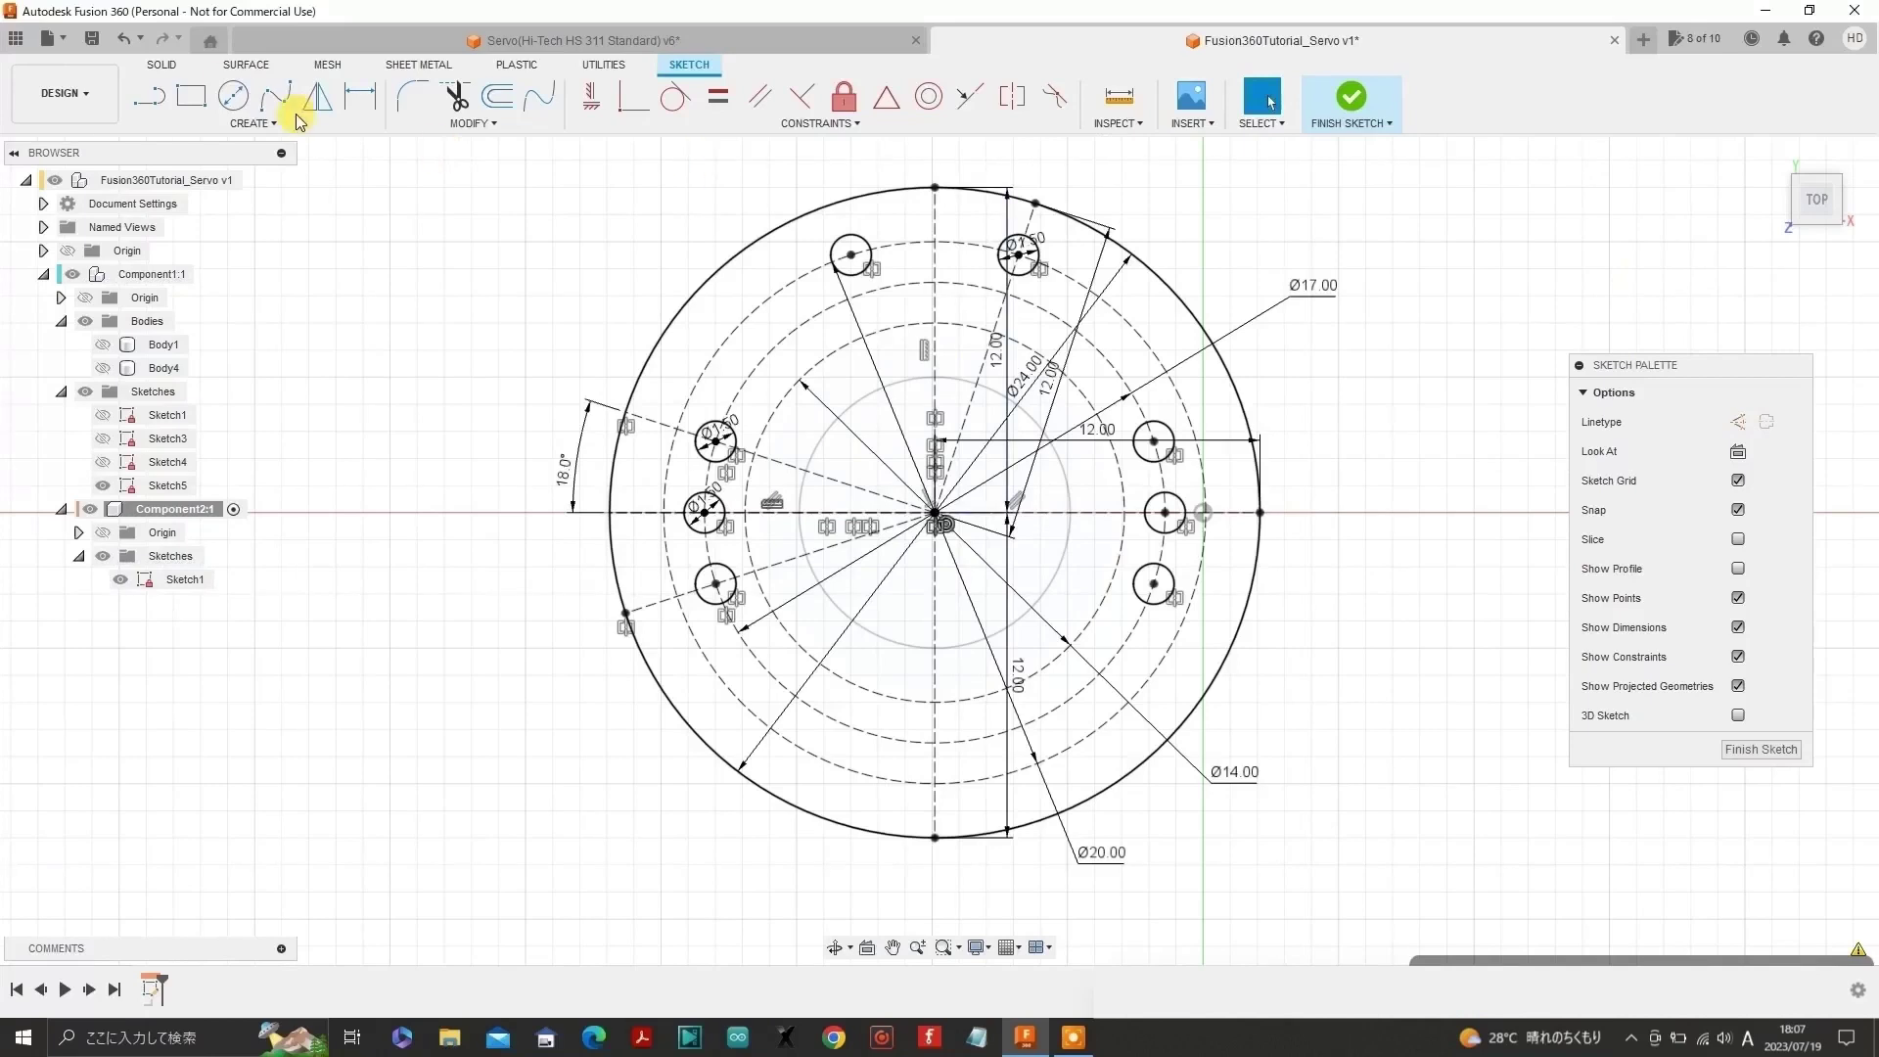
- Draw a 1.5 mm hole circle where the upper vertical construction line crosses the 20 mm circle
{"action": "left_click", "coordinate": [227, 88]}
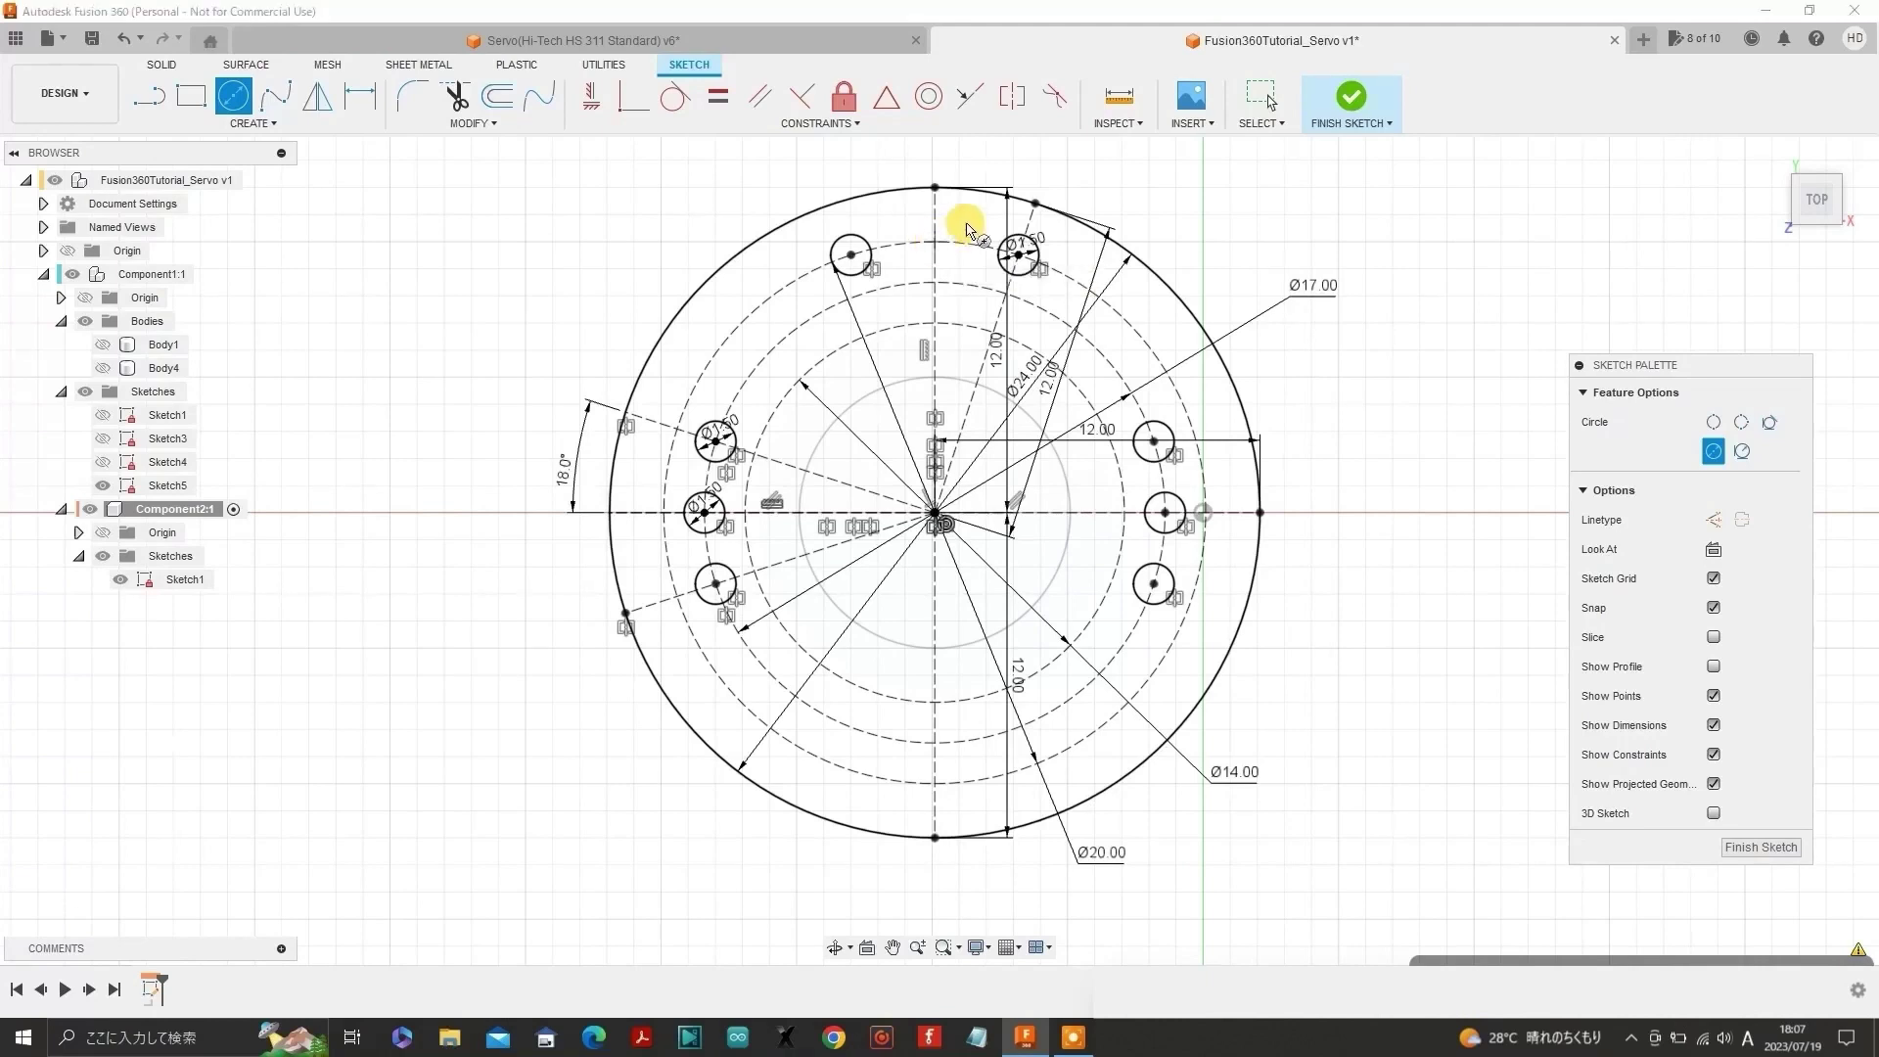
{"action": "left_click", "coordinate": [935, 241]}
{"action": "type", "text": "1"}
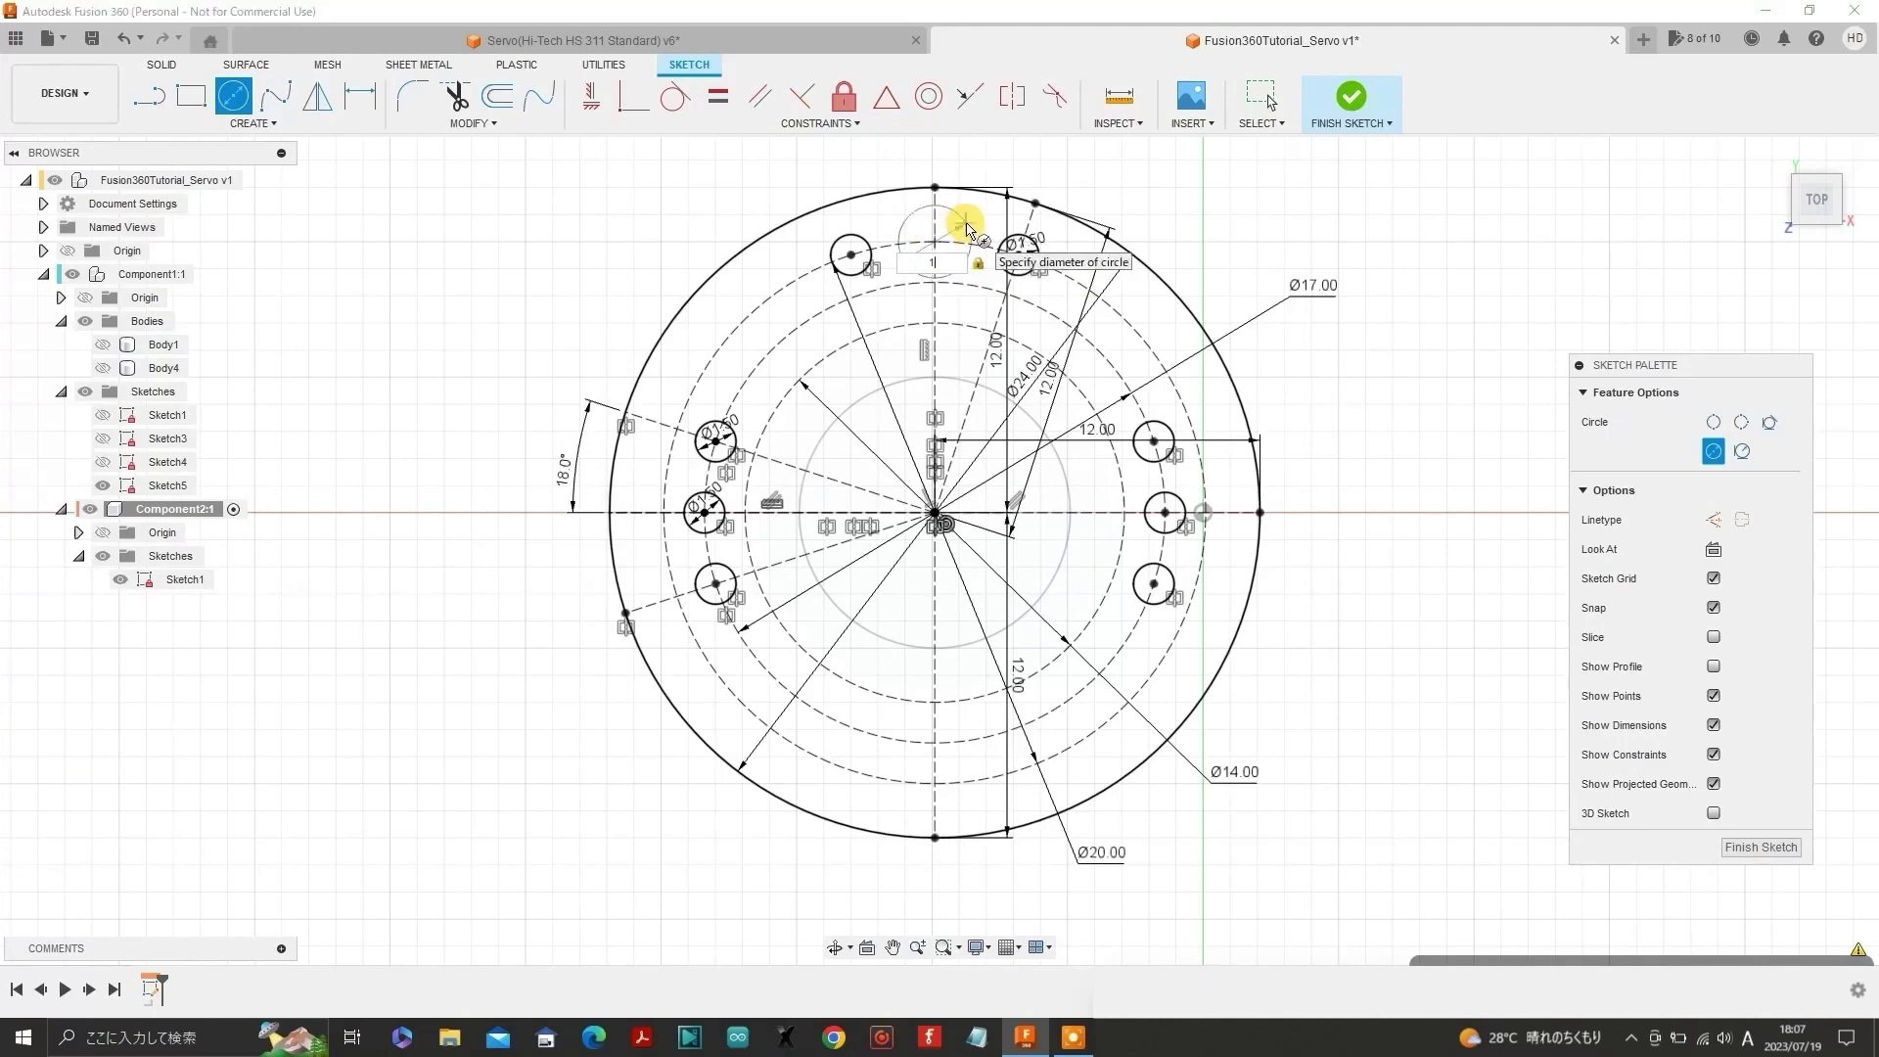
{"action": "type", "text": ".5"}
{"action": "key", "text": "Return"}
{"action": "key", "text": "Escape"}
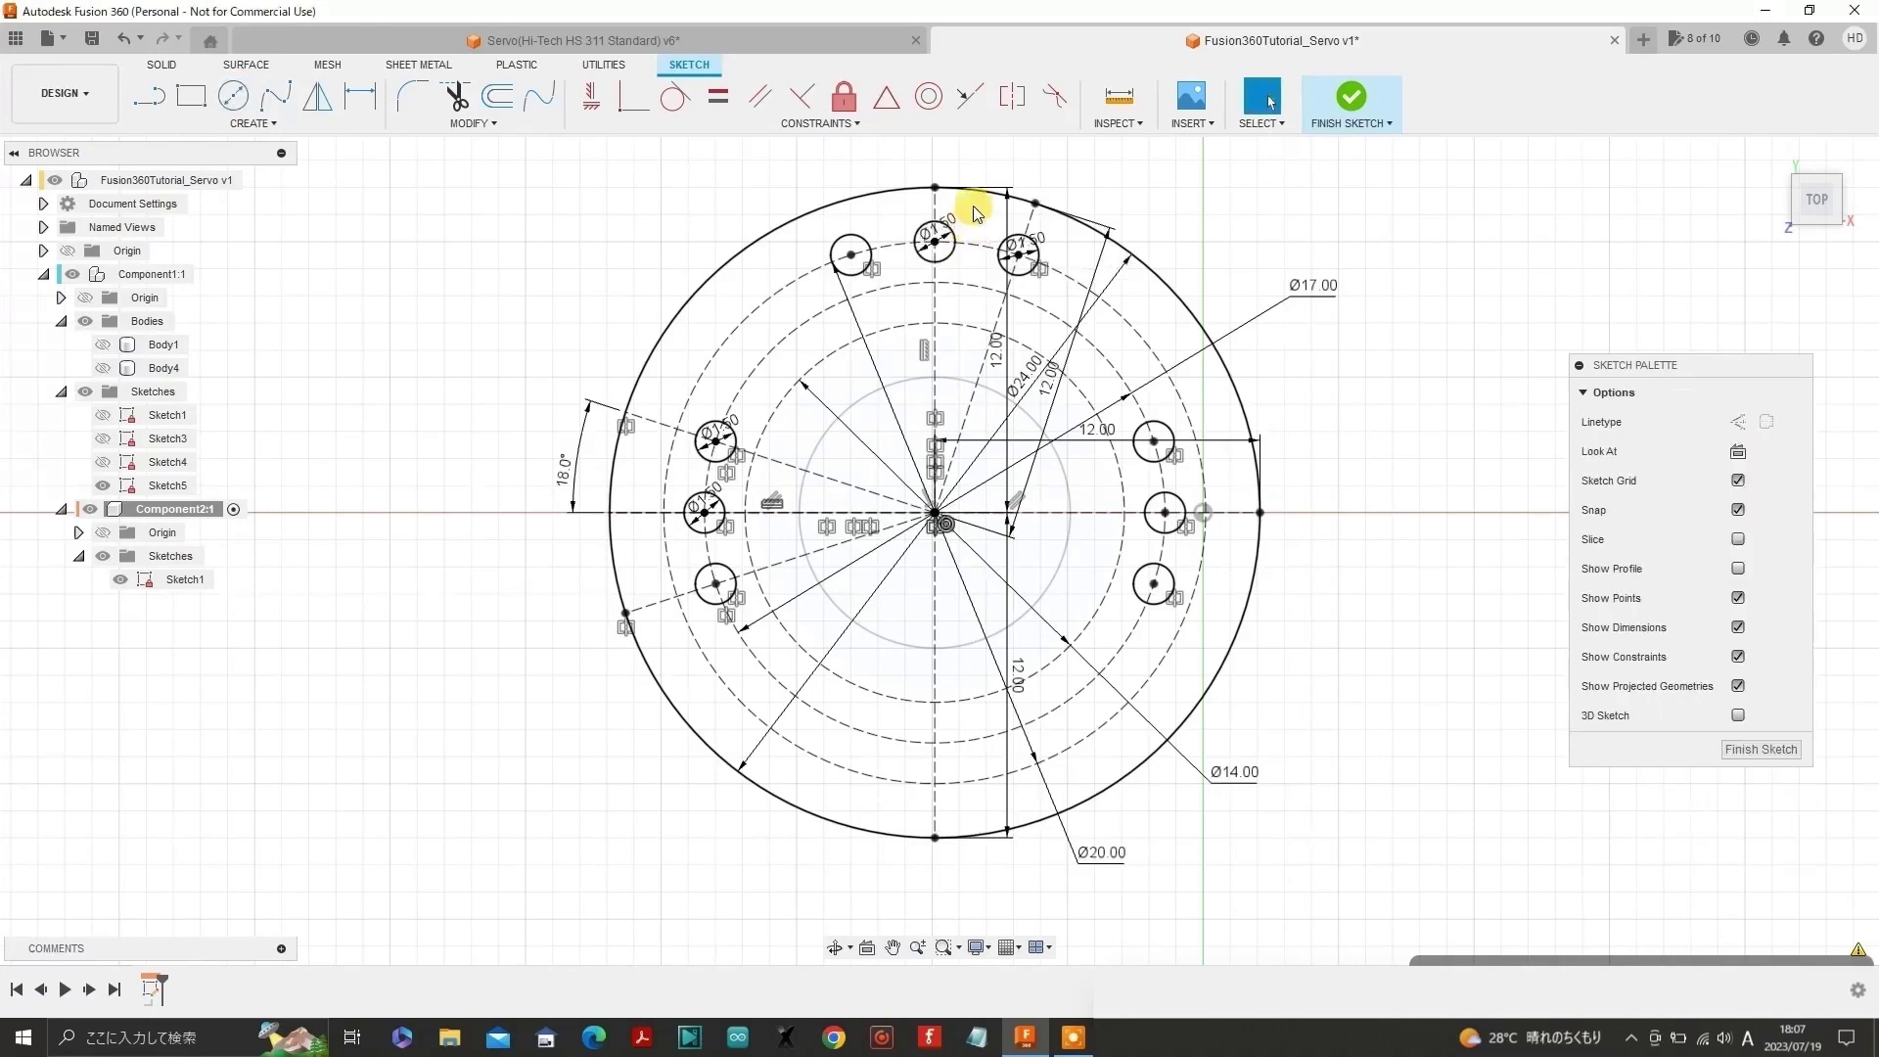
- Mirror the three upper 1.5 mm hole circles on the 20 mm circle across the horizontal construction line
{"action": "left_click", "coordinate": [317, 98]}
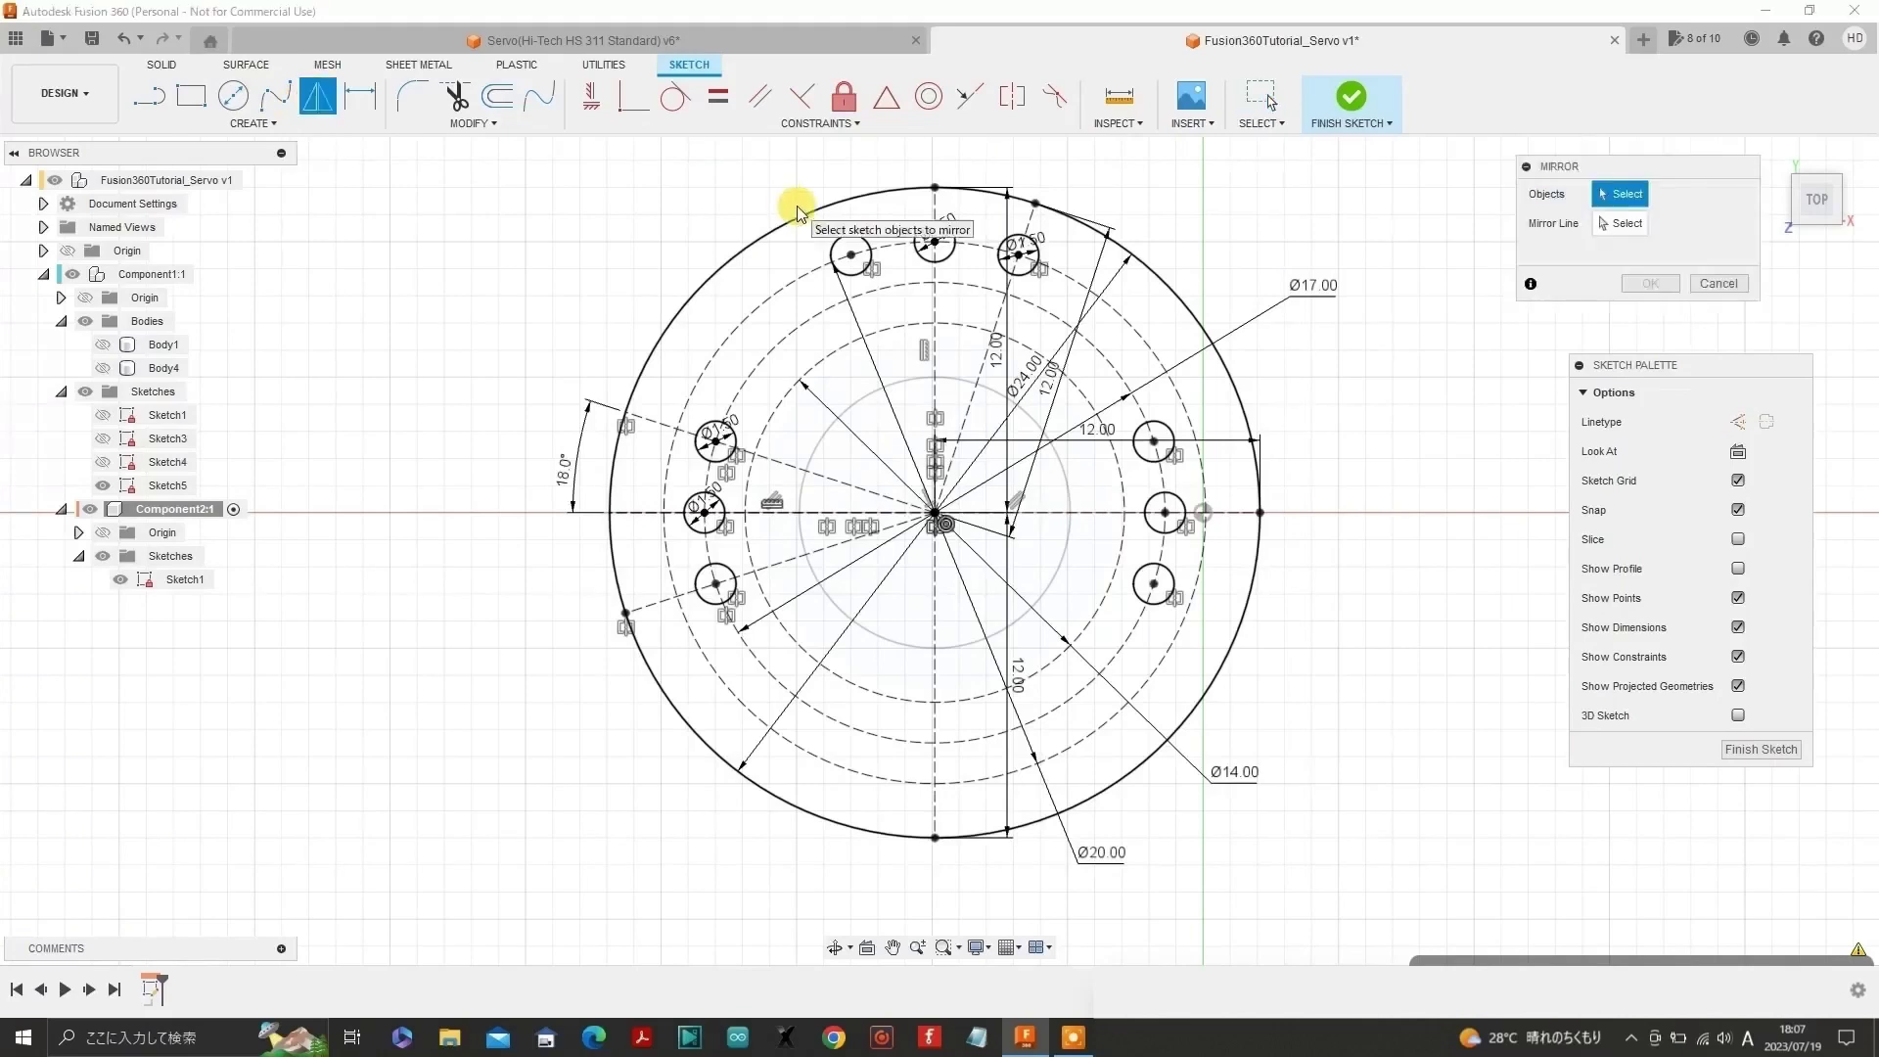
{"action": "left_click", "coordinate": [847, 244]}
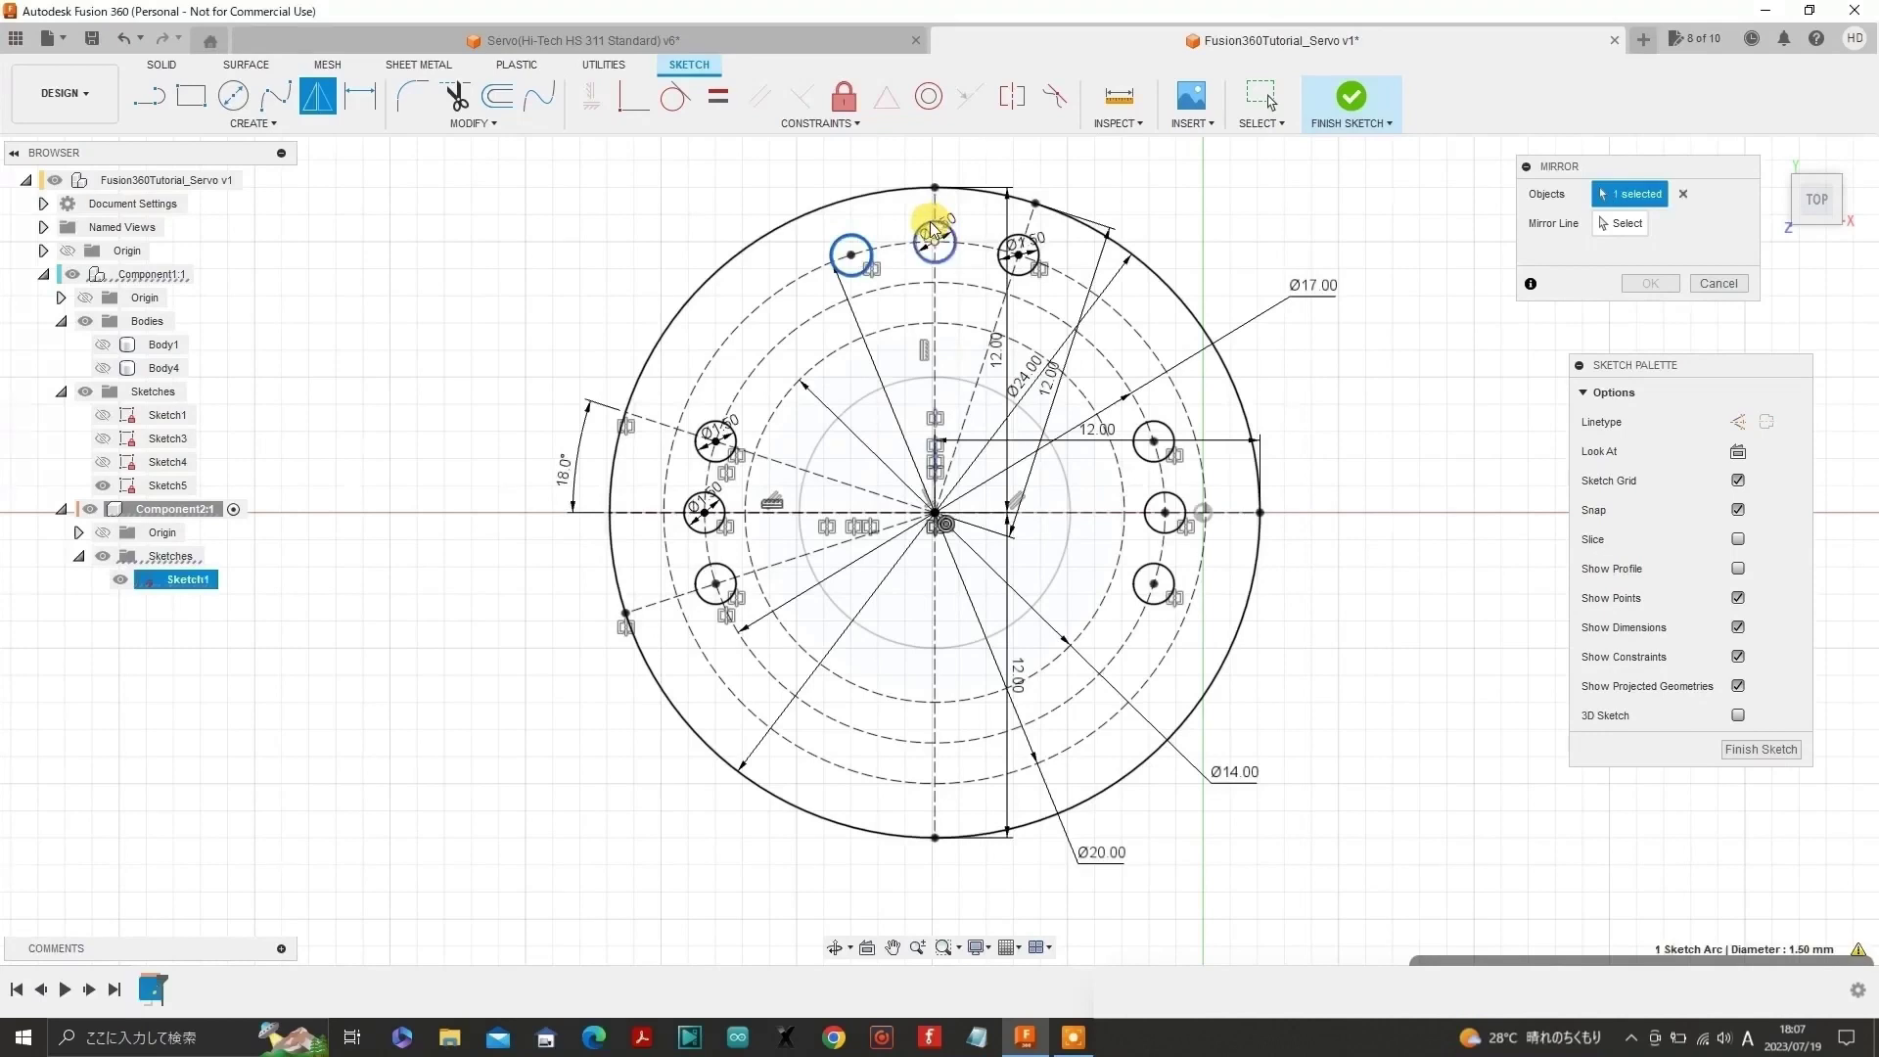
{"action": "left_click", "coordinate": [928, 232]}
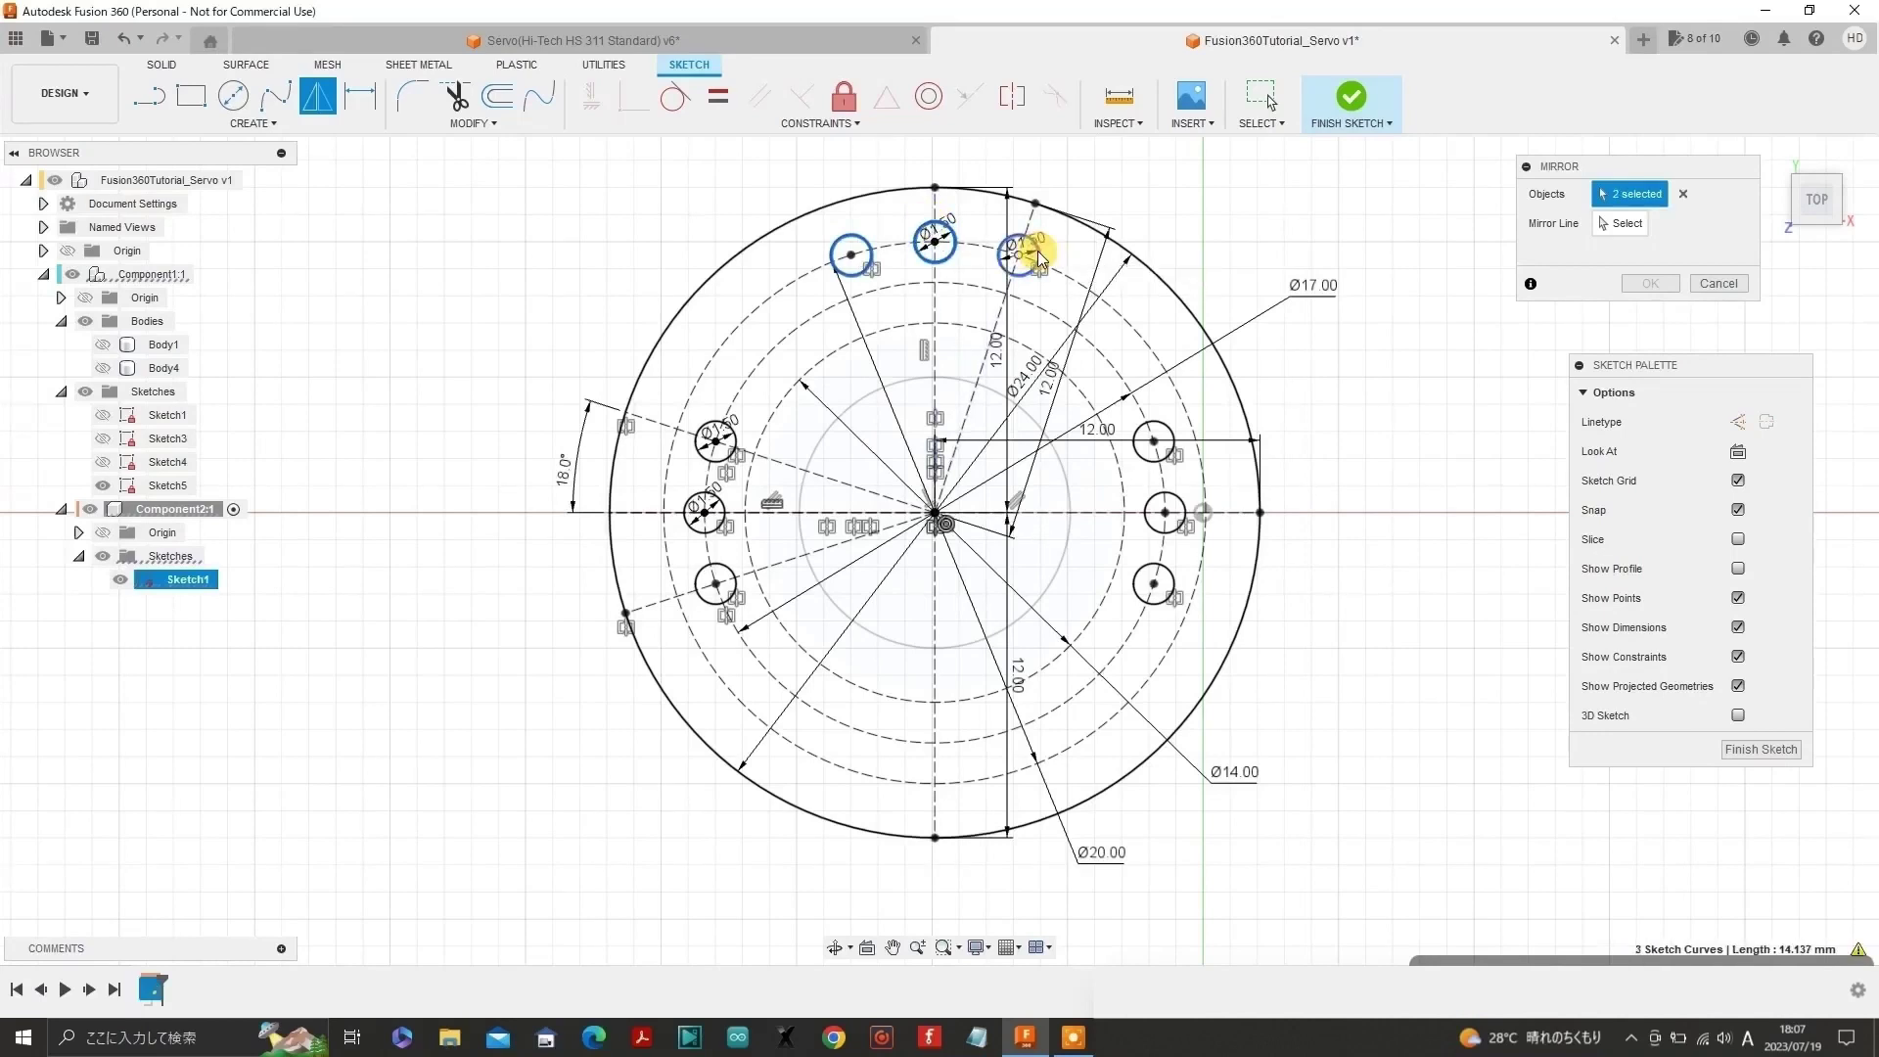
{"action": "left_click", "coordinate": [1036, 257]}
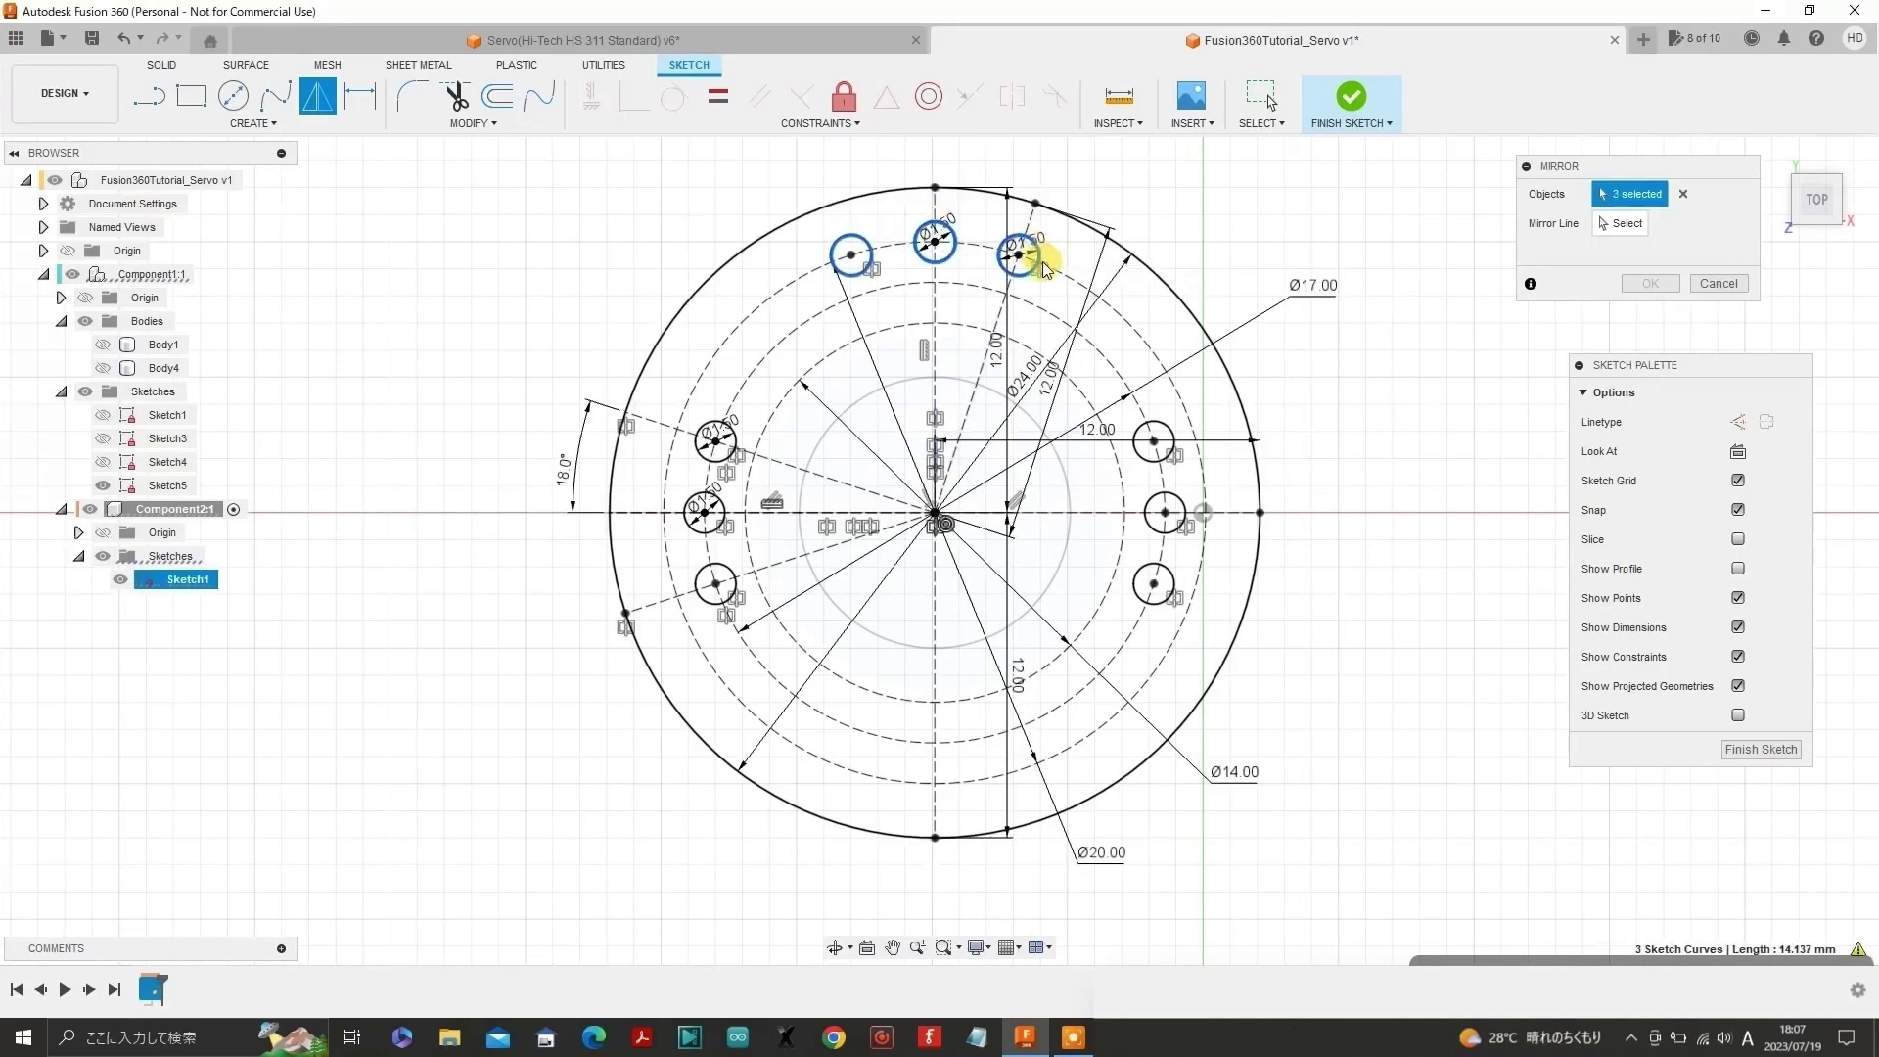
{"action": "left_click", "coordinate": [1636, 228]}
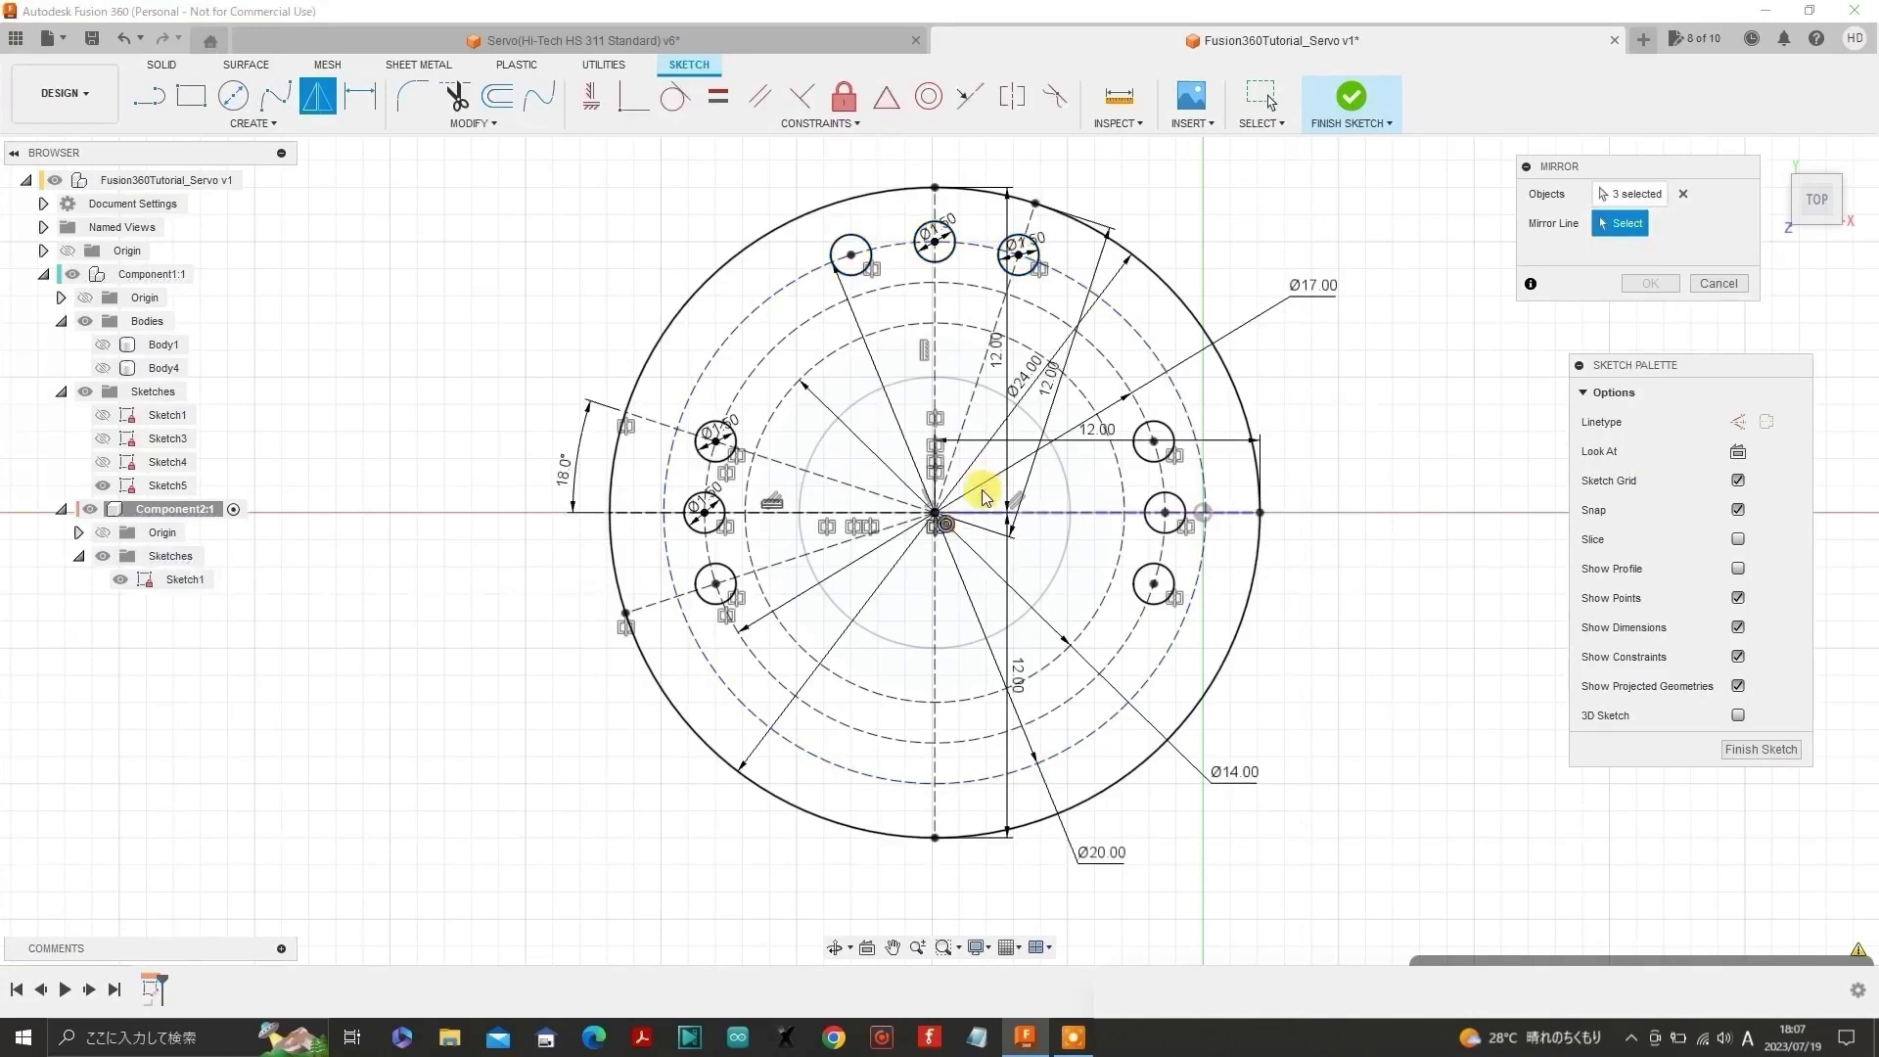
{"action": "left_click", "coordinate": [979, 513]}
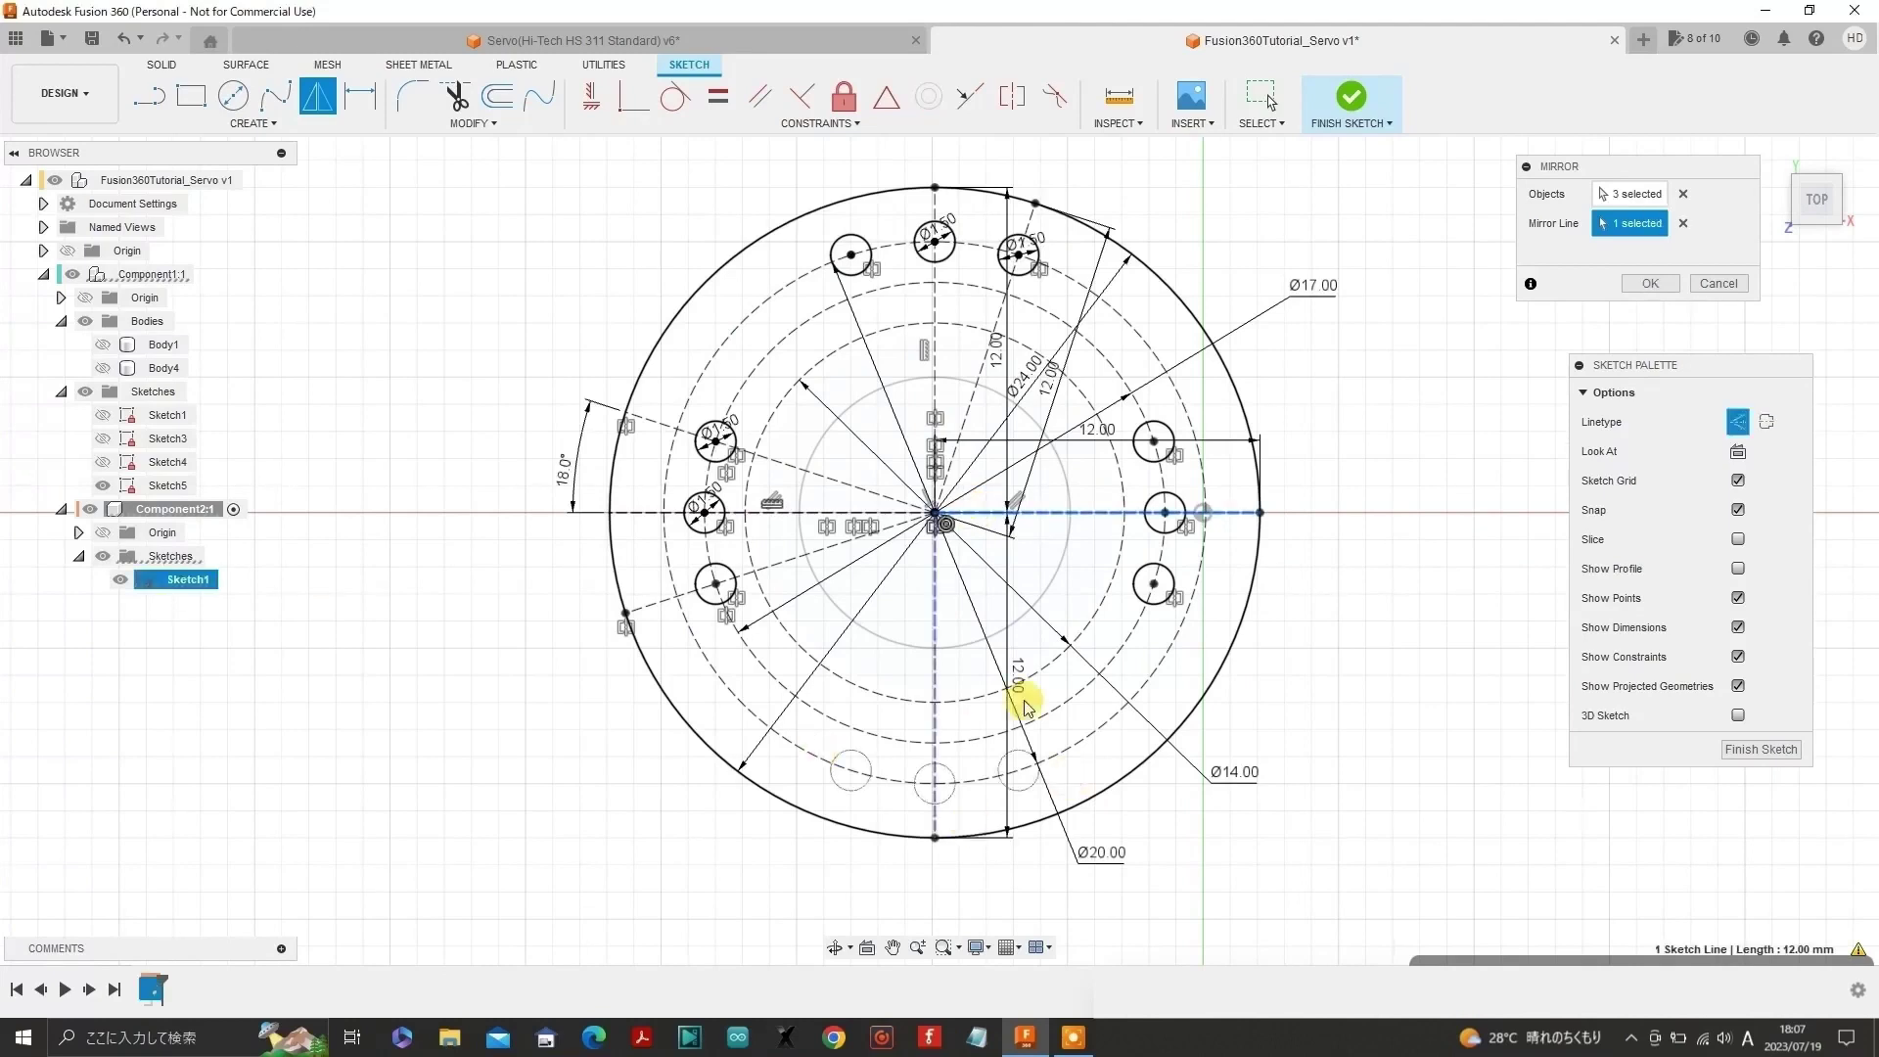
{"action": "left_click", "coordinate": [1650, 285]}
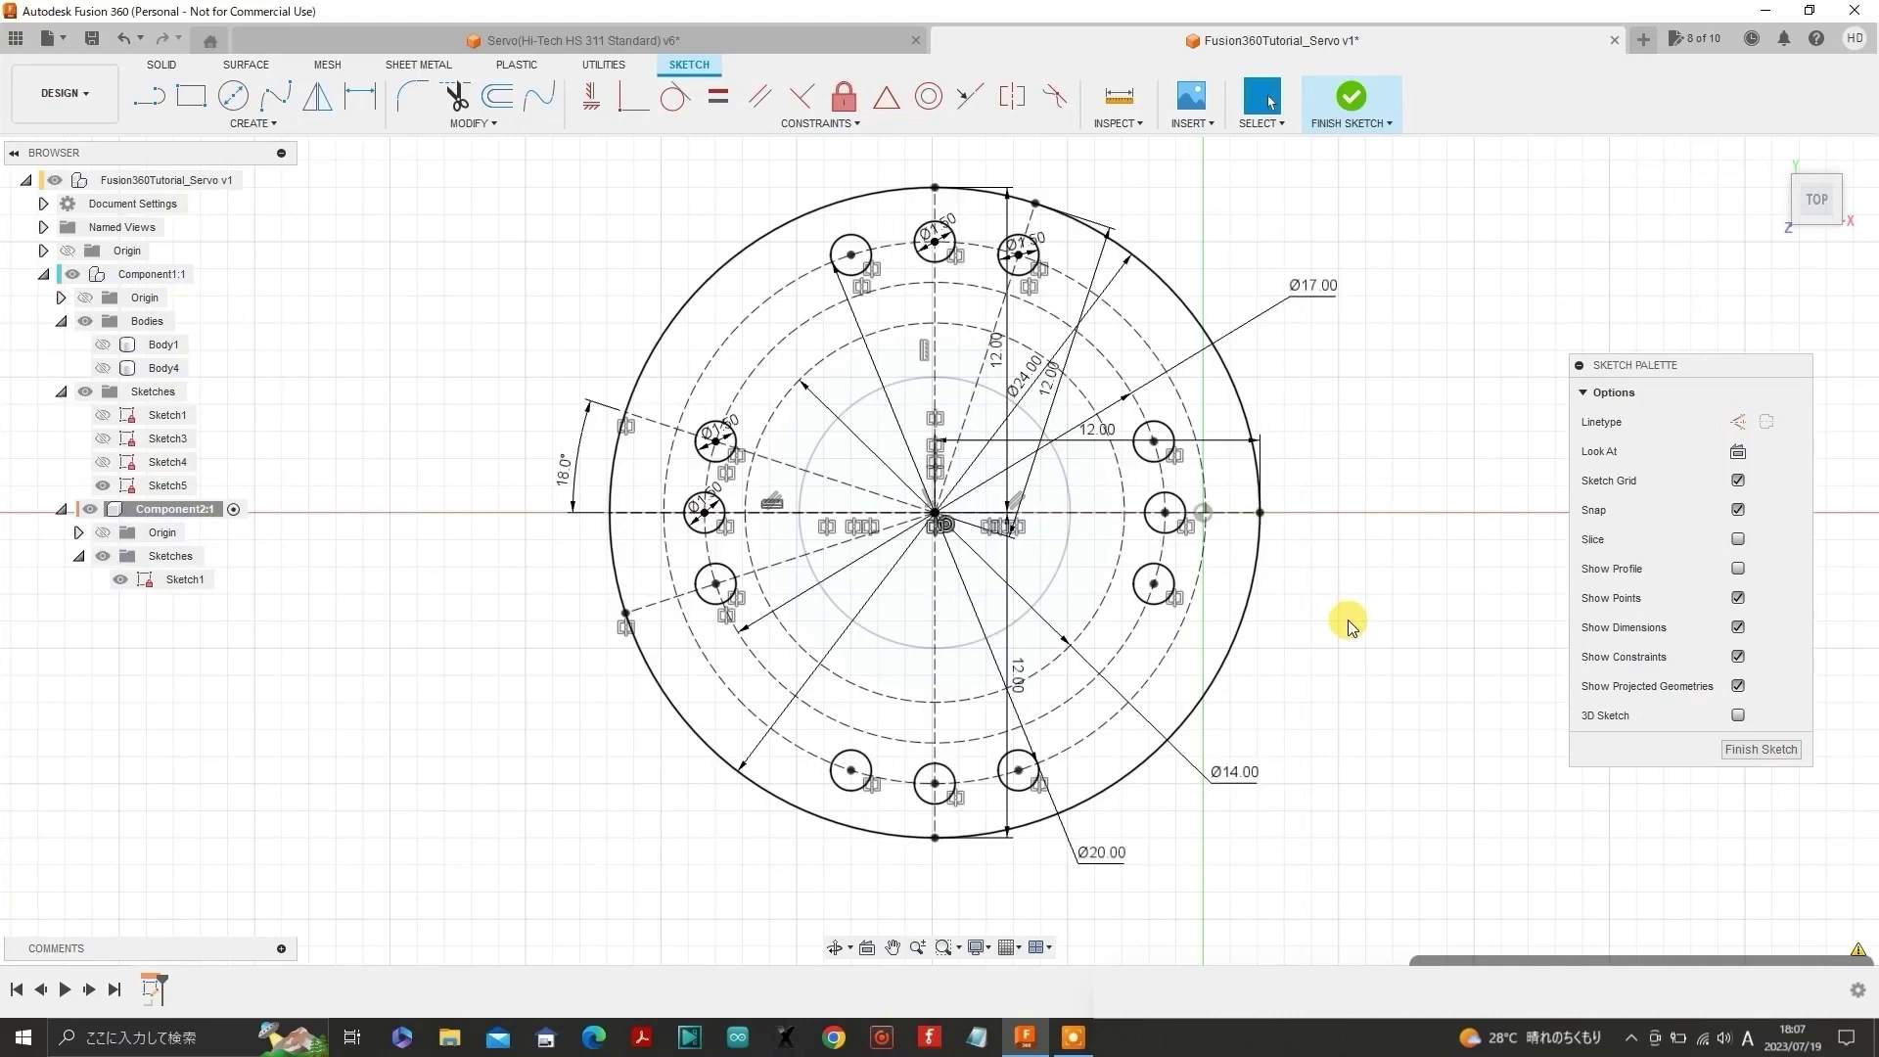
- Draw a 1.5 mm hole circle where the upper-right slanted line crosses the 14 mm construction circle
{"action": "left_click", "coordinate": [234, 96]}
{"action": "left_click", "coordinate": [994, 332]}
{"action": "type", "text": "1.5"}
{"action": "key", "text": "Return"}
{"action": "key", "text": "Escape"}
- Mirror the 1.5 mm hole circle on the 14 mm circle across the vertical construction line
{"action": "left_click", "coordinate": [318, 96]}
{"action": "left_click", "coordinate": [976, 326]}
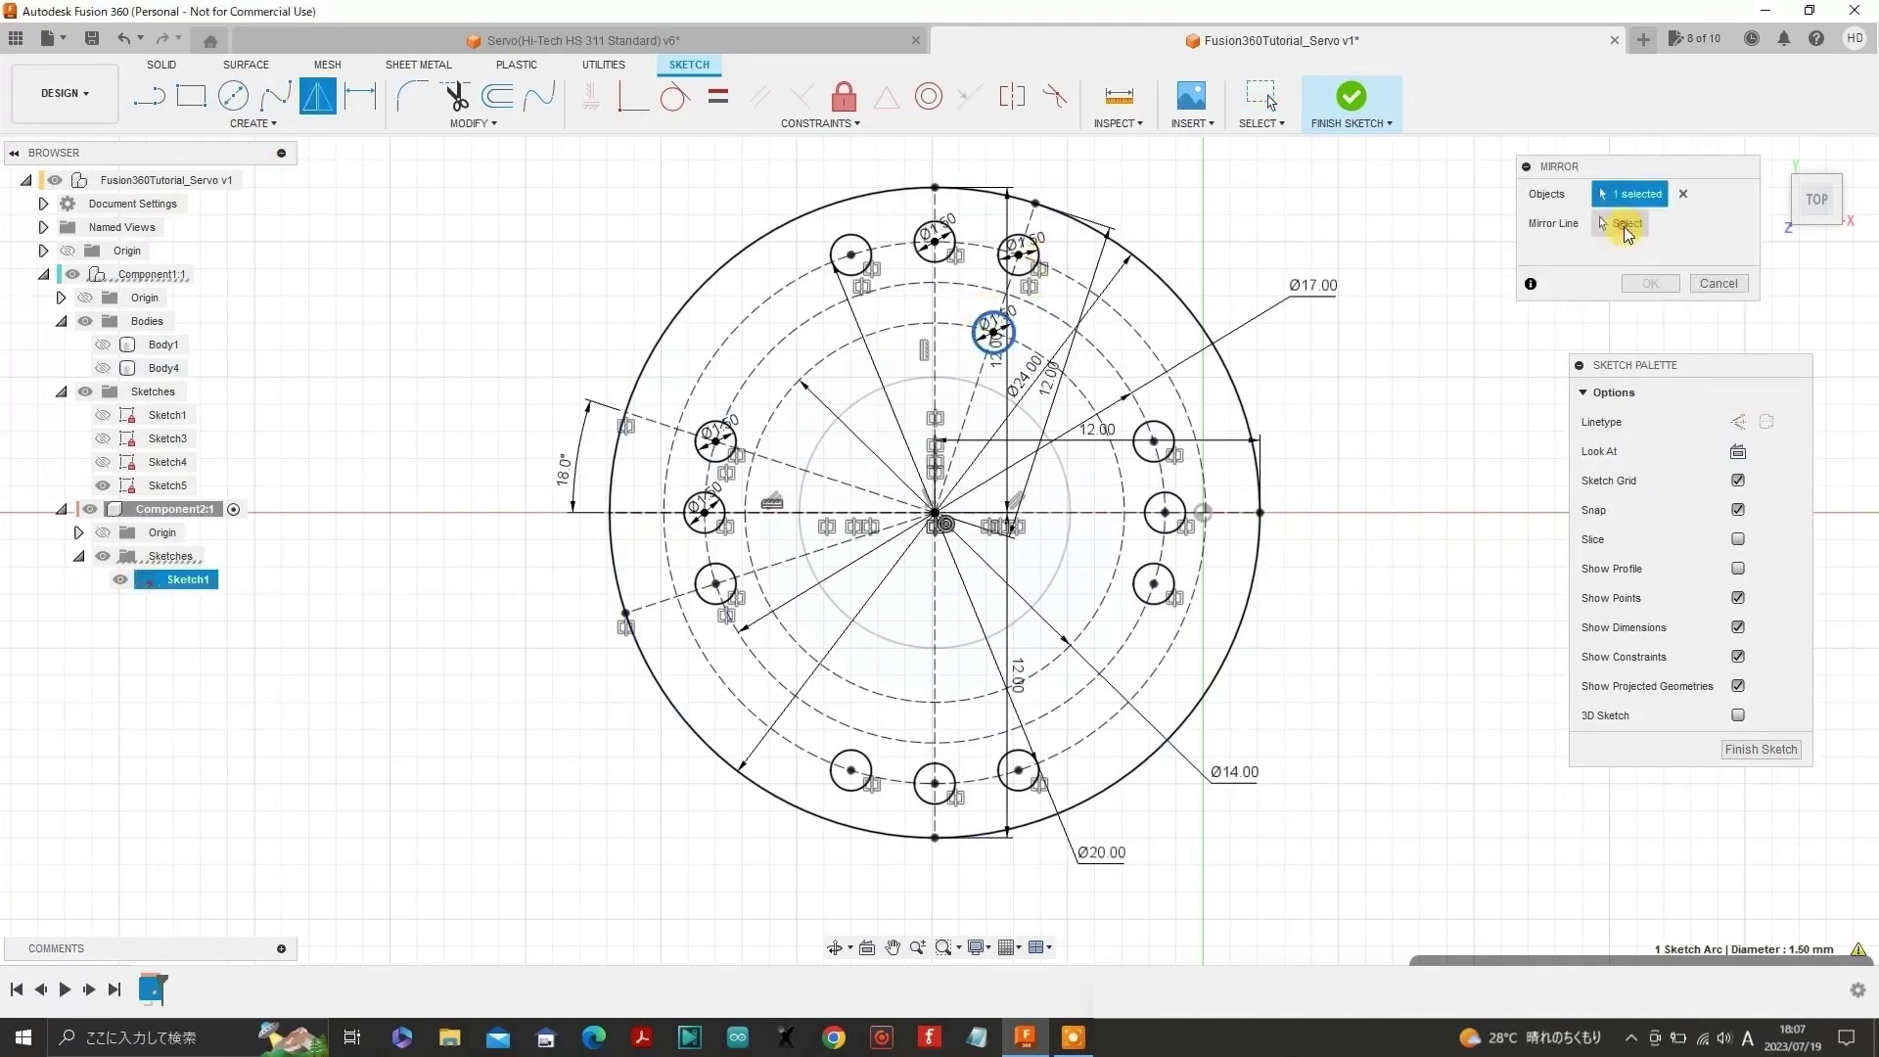
{"action": "left_click", "coordinate": [1622, 224]}
{"action": "left_click", "coordinate": [935, 365]}
{"action": "left_click", "coordinate": [1651, 283]}
- Draw a 1.5 mm hole circle where the upper vertical construction line crosses the 14 mm circle
{"action": "left_click", "coordinate": [234, 96]}
{"action": "left_click", "coordinate": [935, 324]}
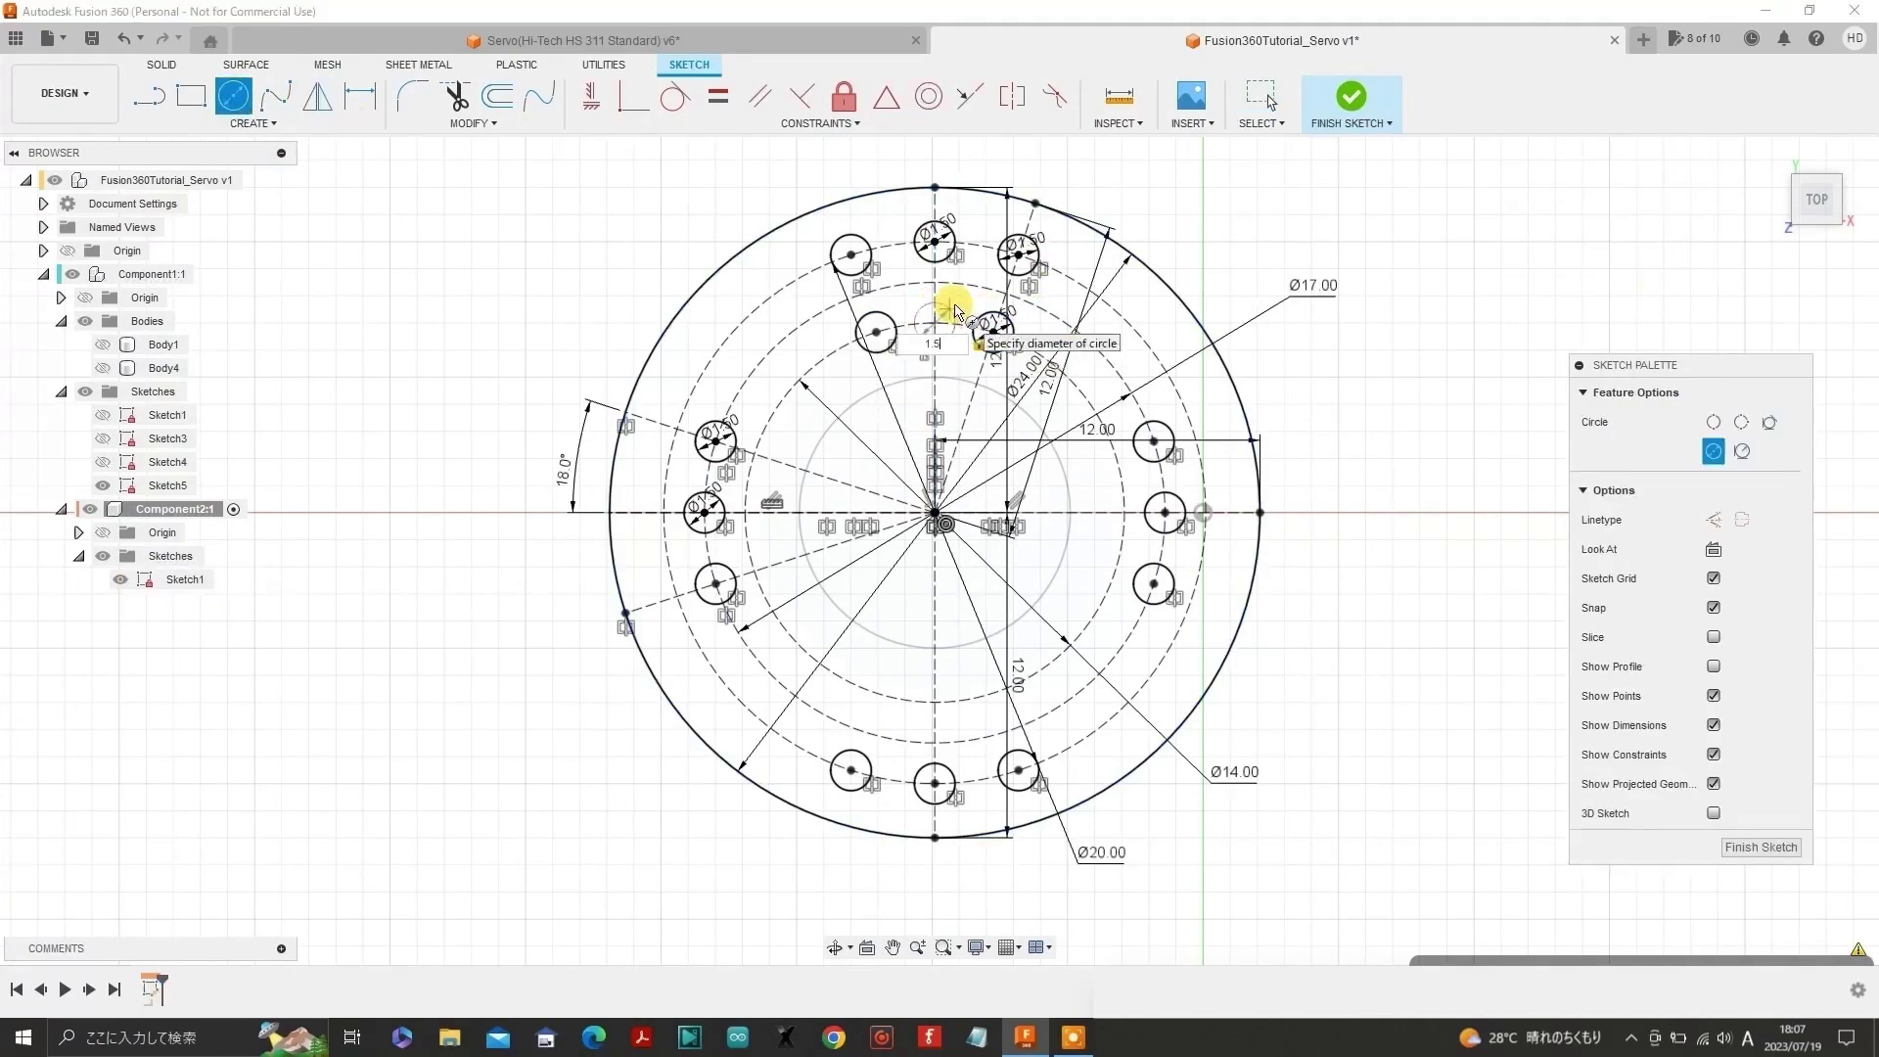
{"action": "type", "text": "1.5"}
{"action": "key", "text": "Return"}
{"action": "key", "text": "Escape"}
- Mirror the three upper 1.5 mm hole circles on the 14 mm circle across the horizontal construction line and finish the sketch
{"action": "left_click", "coordinate": [317, 96]}
{"action": "left_click", "coordinate": [871, 312]}
{"action": "left_click", "coordinate": [929, 304]}
{"action": "left_click", "coordinate": [989, 312]}
{"action": "left_click", "coordinate": [1622, 224]}
{"action": "left_click", "coordinate": [1073, 512]}
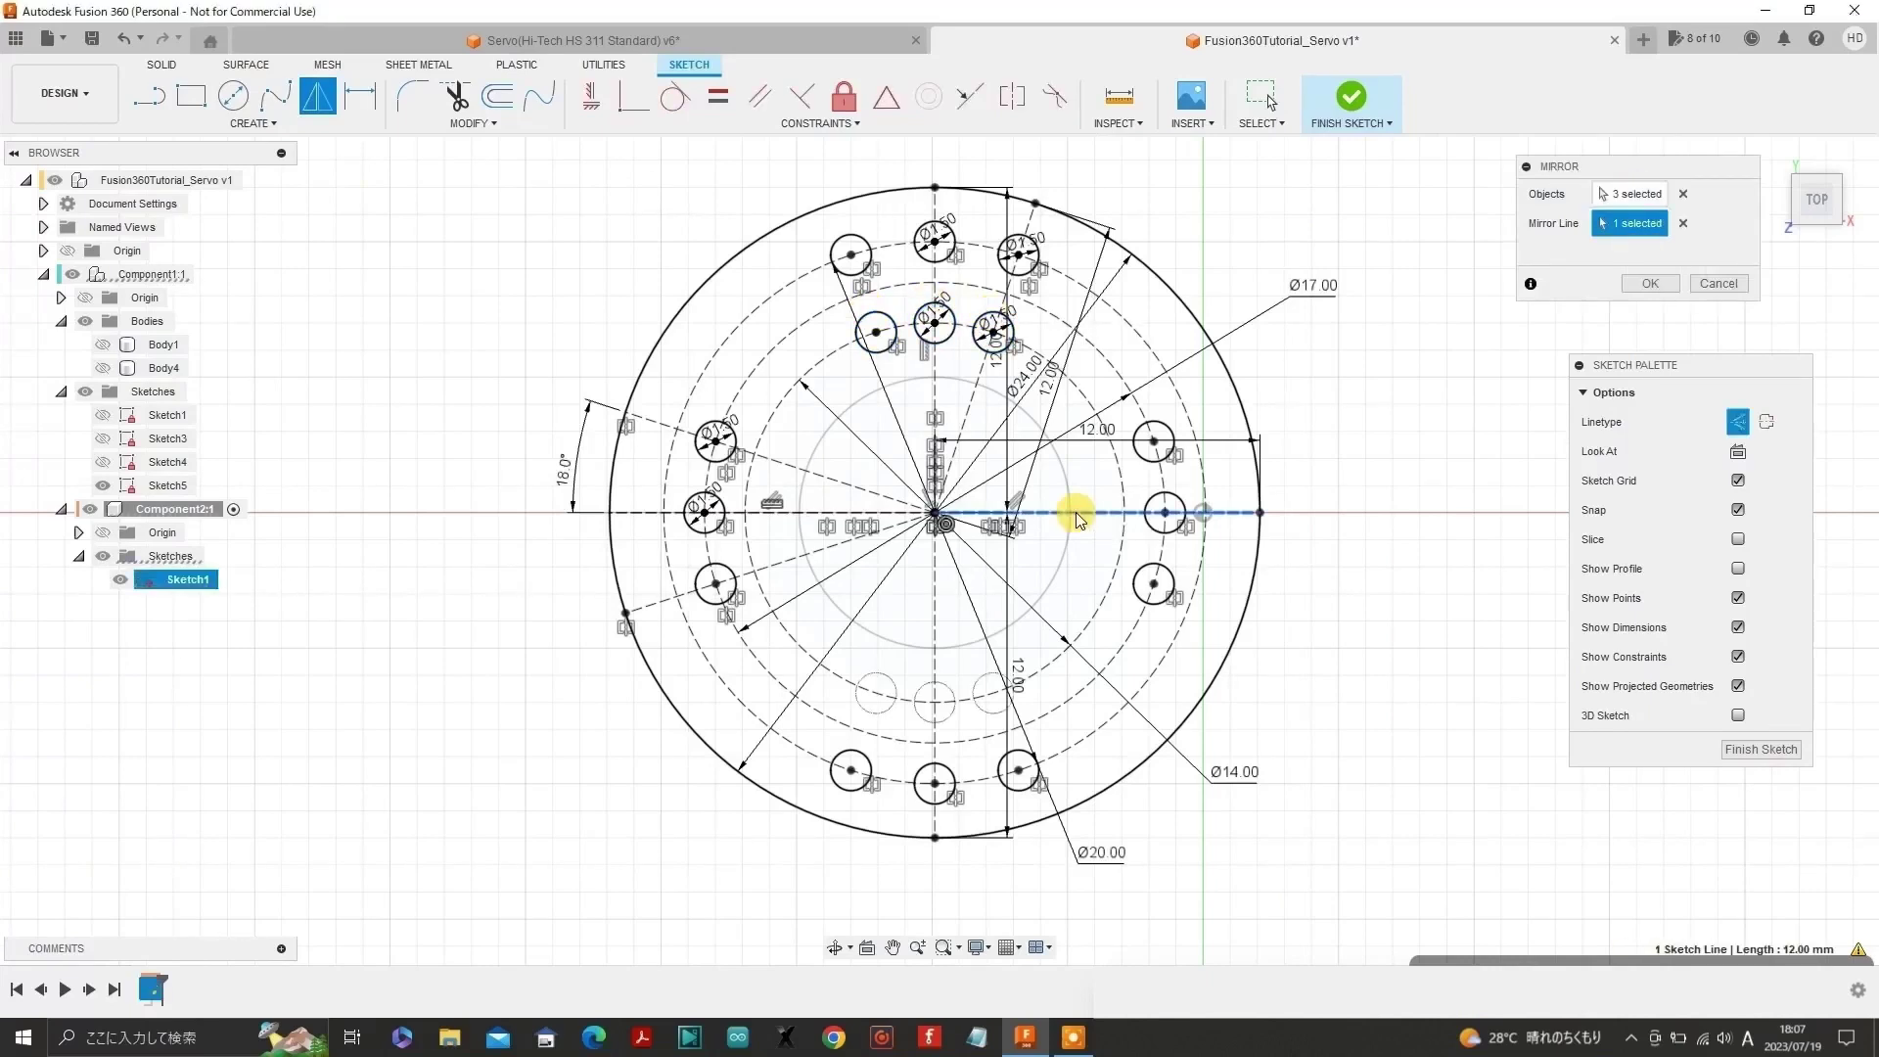
{"action": "key", "text": "Return"}
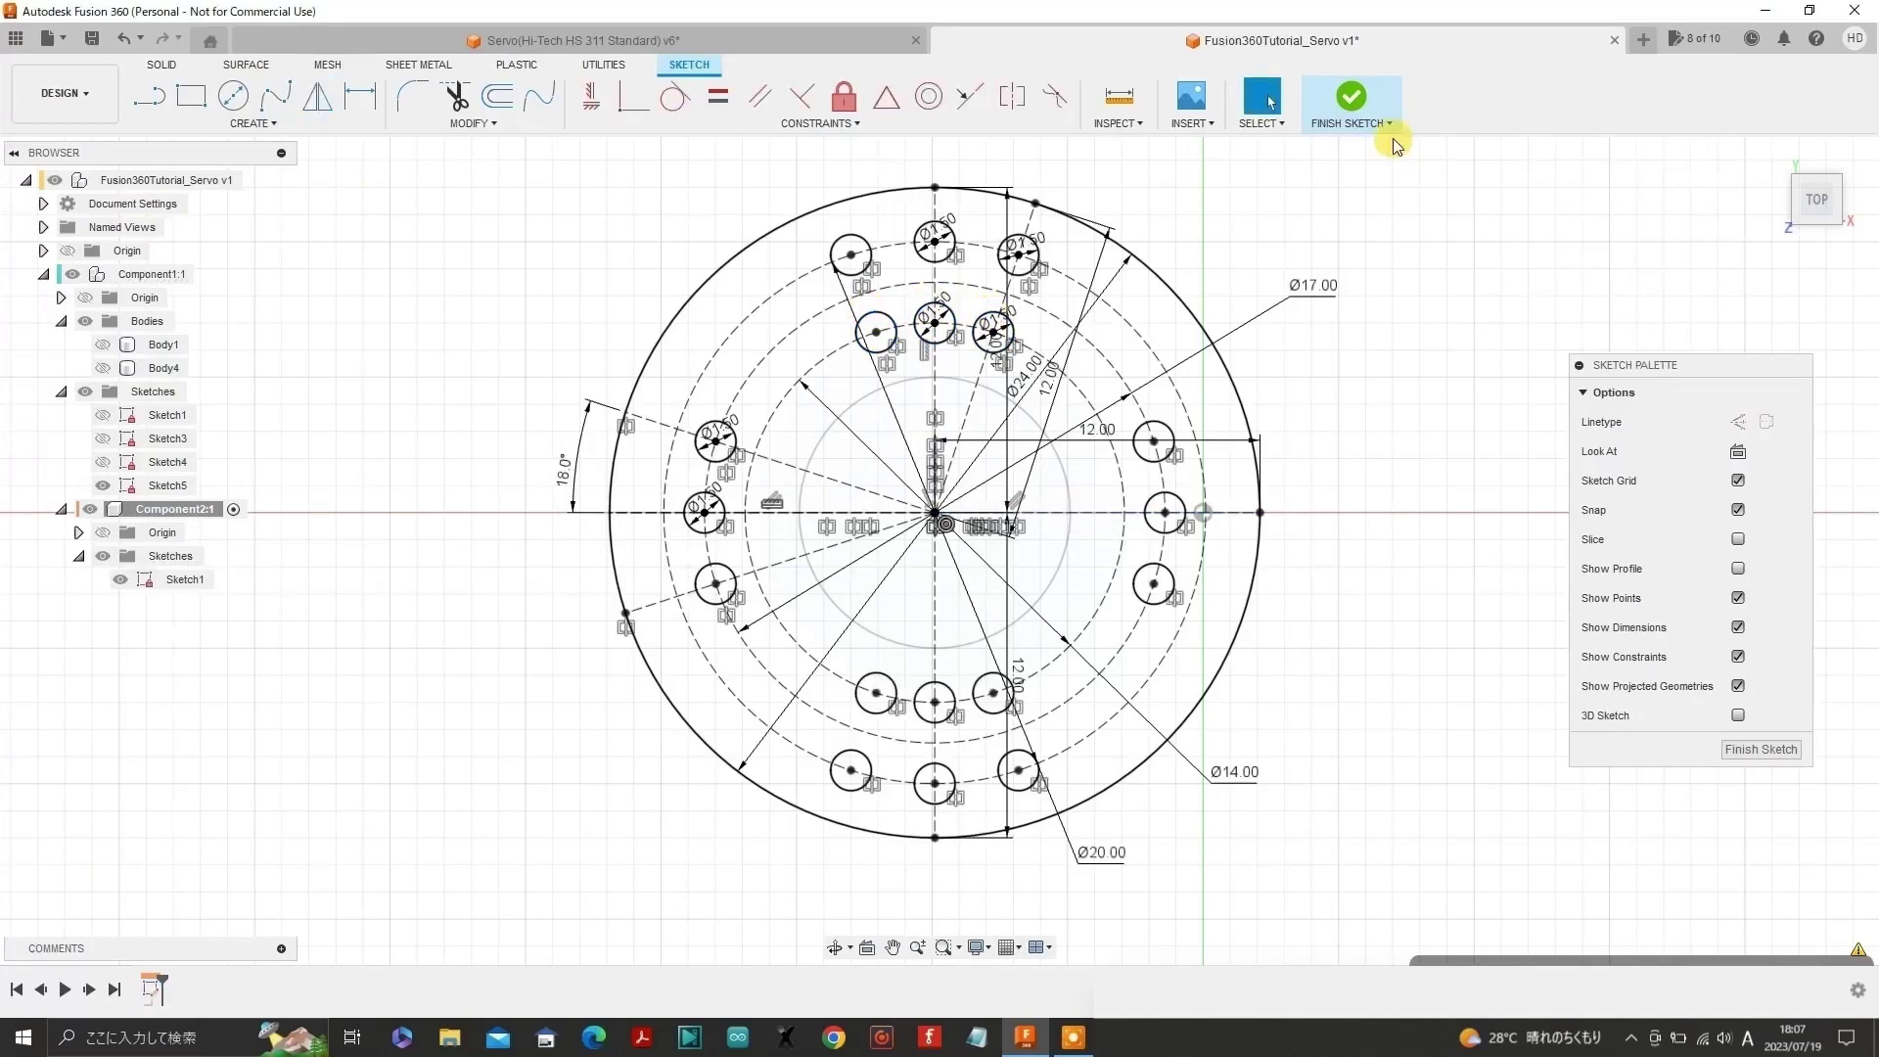
{"action": "left_click", "coordinate": [1351, 96]}
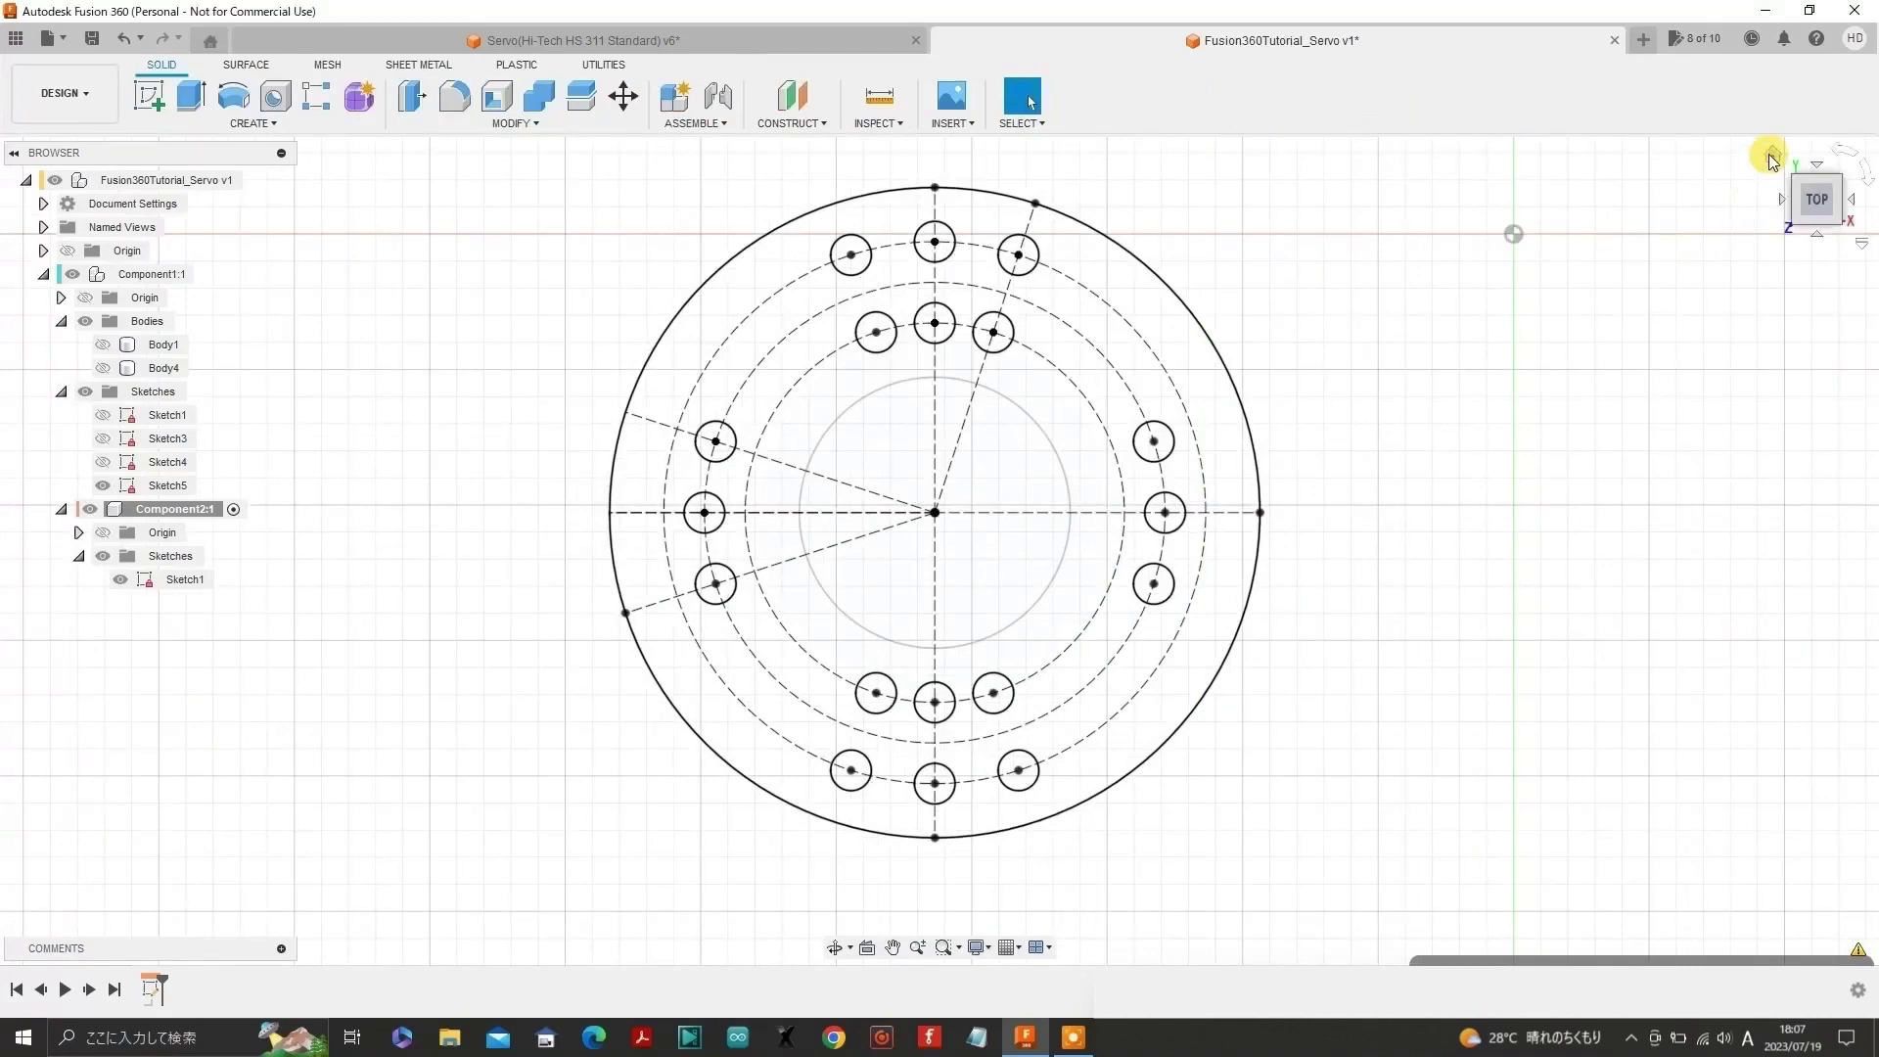
- Reopen the horn component's sketch for editing, enable its profile display, and finish the sketch
{"action": "left_click", "coordinate": [1772, 157]}
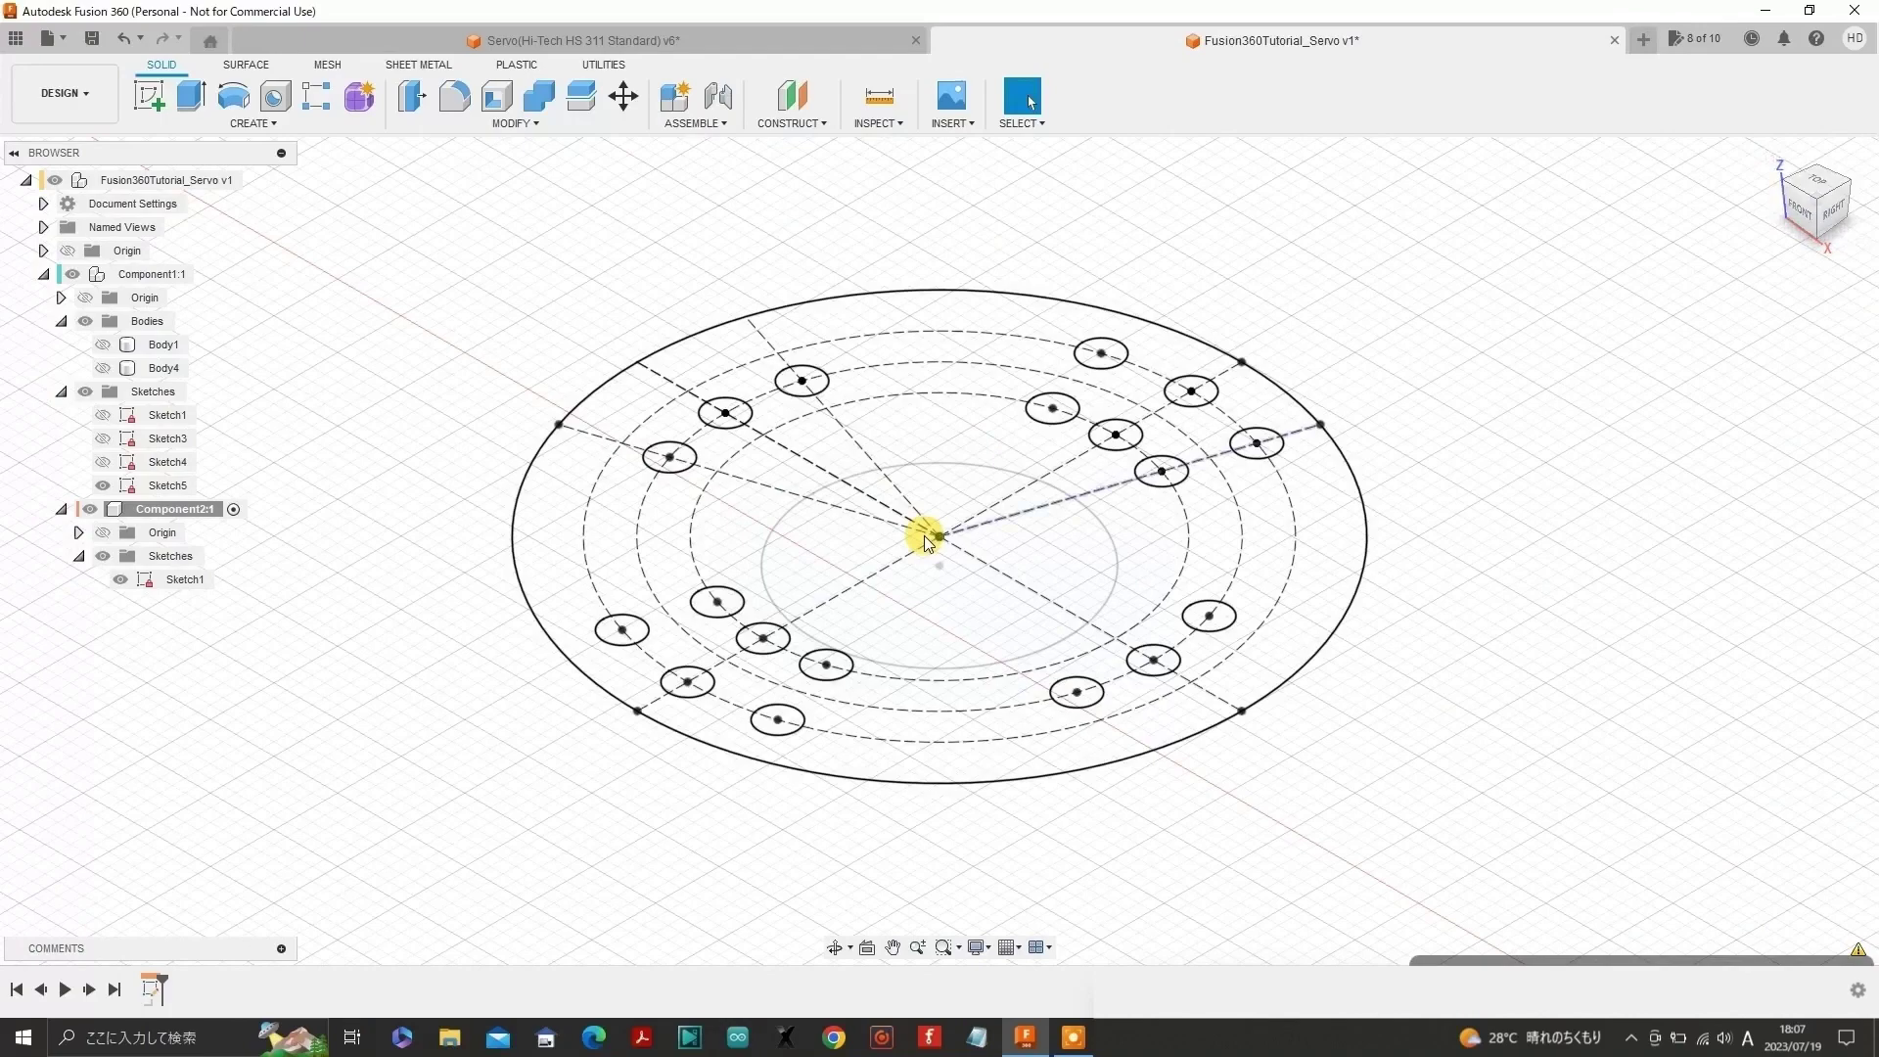
{"action": "scroll", "coordinate": [923, 538], "scroll_direction": "down", "scroll_amount": 3}
{"action": "scroll", "coordinate": [924, 536], "scroll_direction": "down", "scroll_amount": 2}
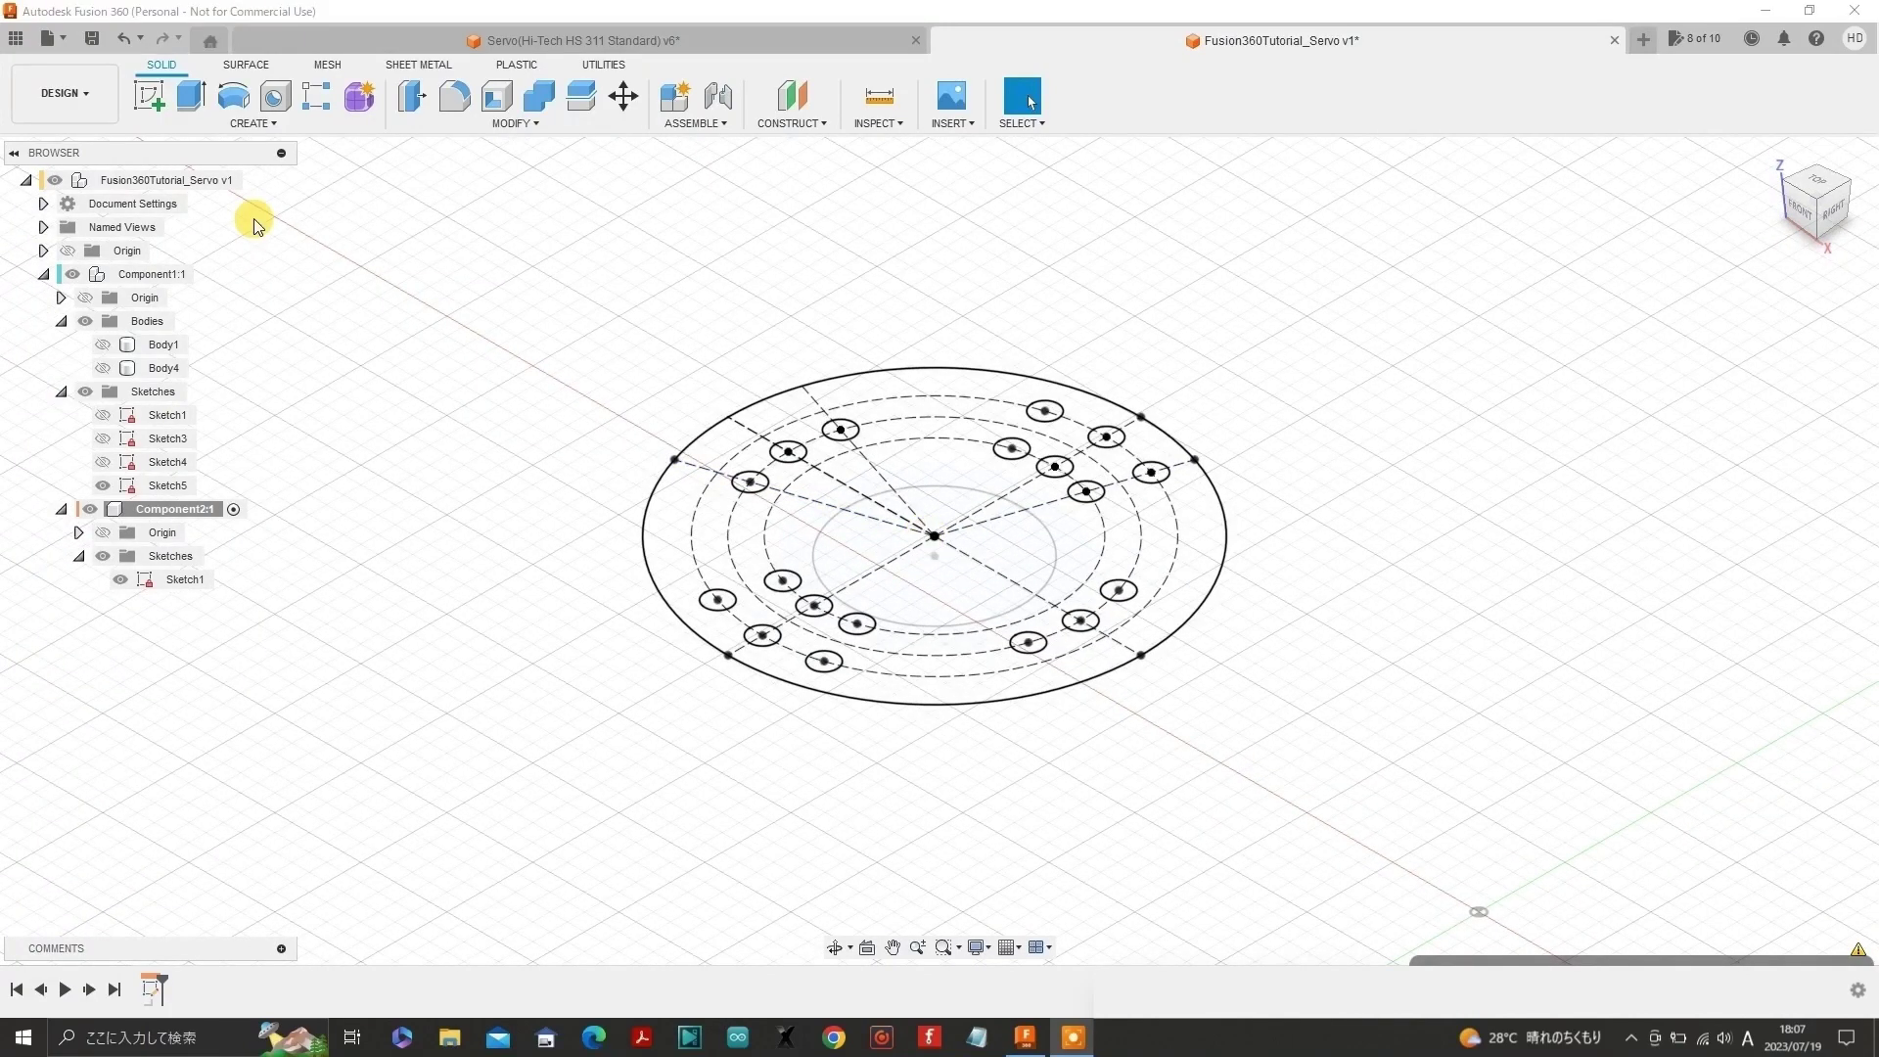
{"action": "right_click", "coordinate": [179, 585]}
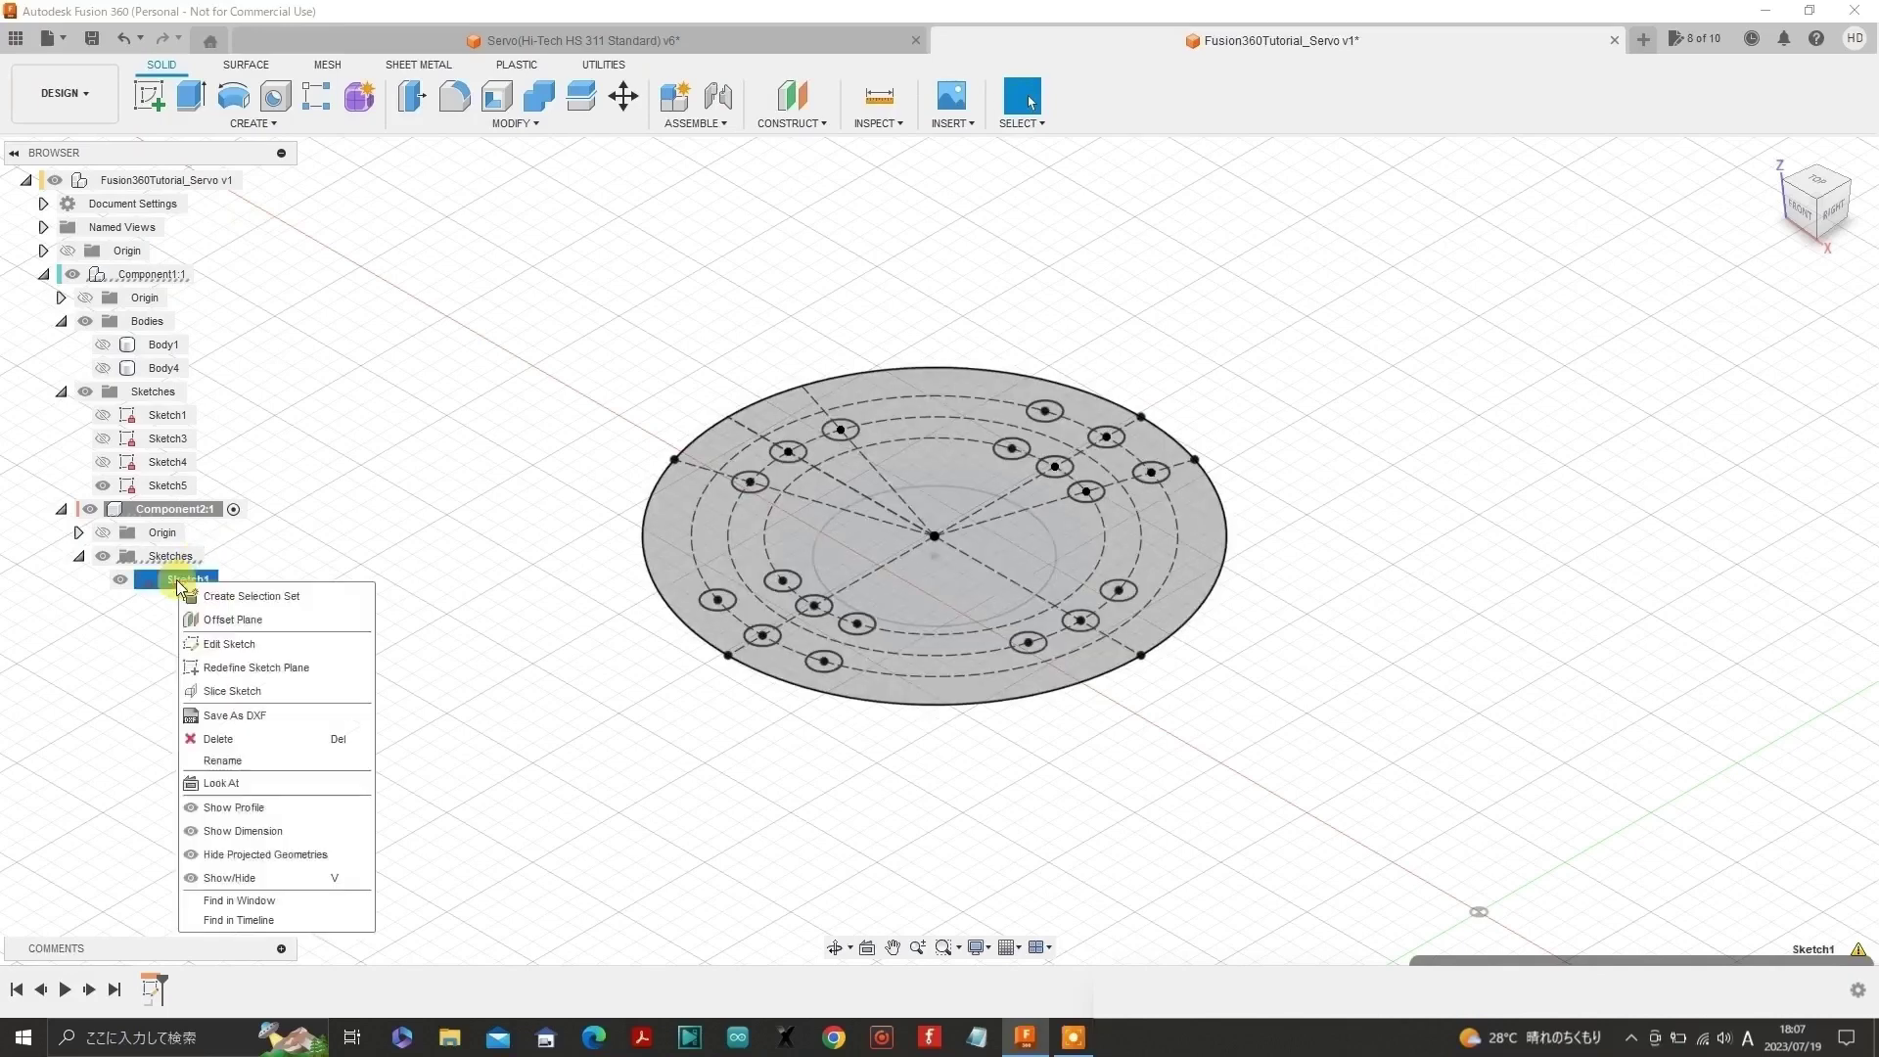
{"action": "left_click", "coordinate": [237, 647]}
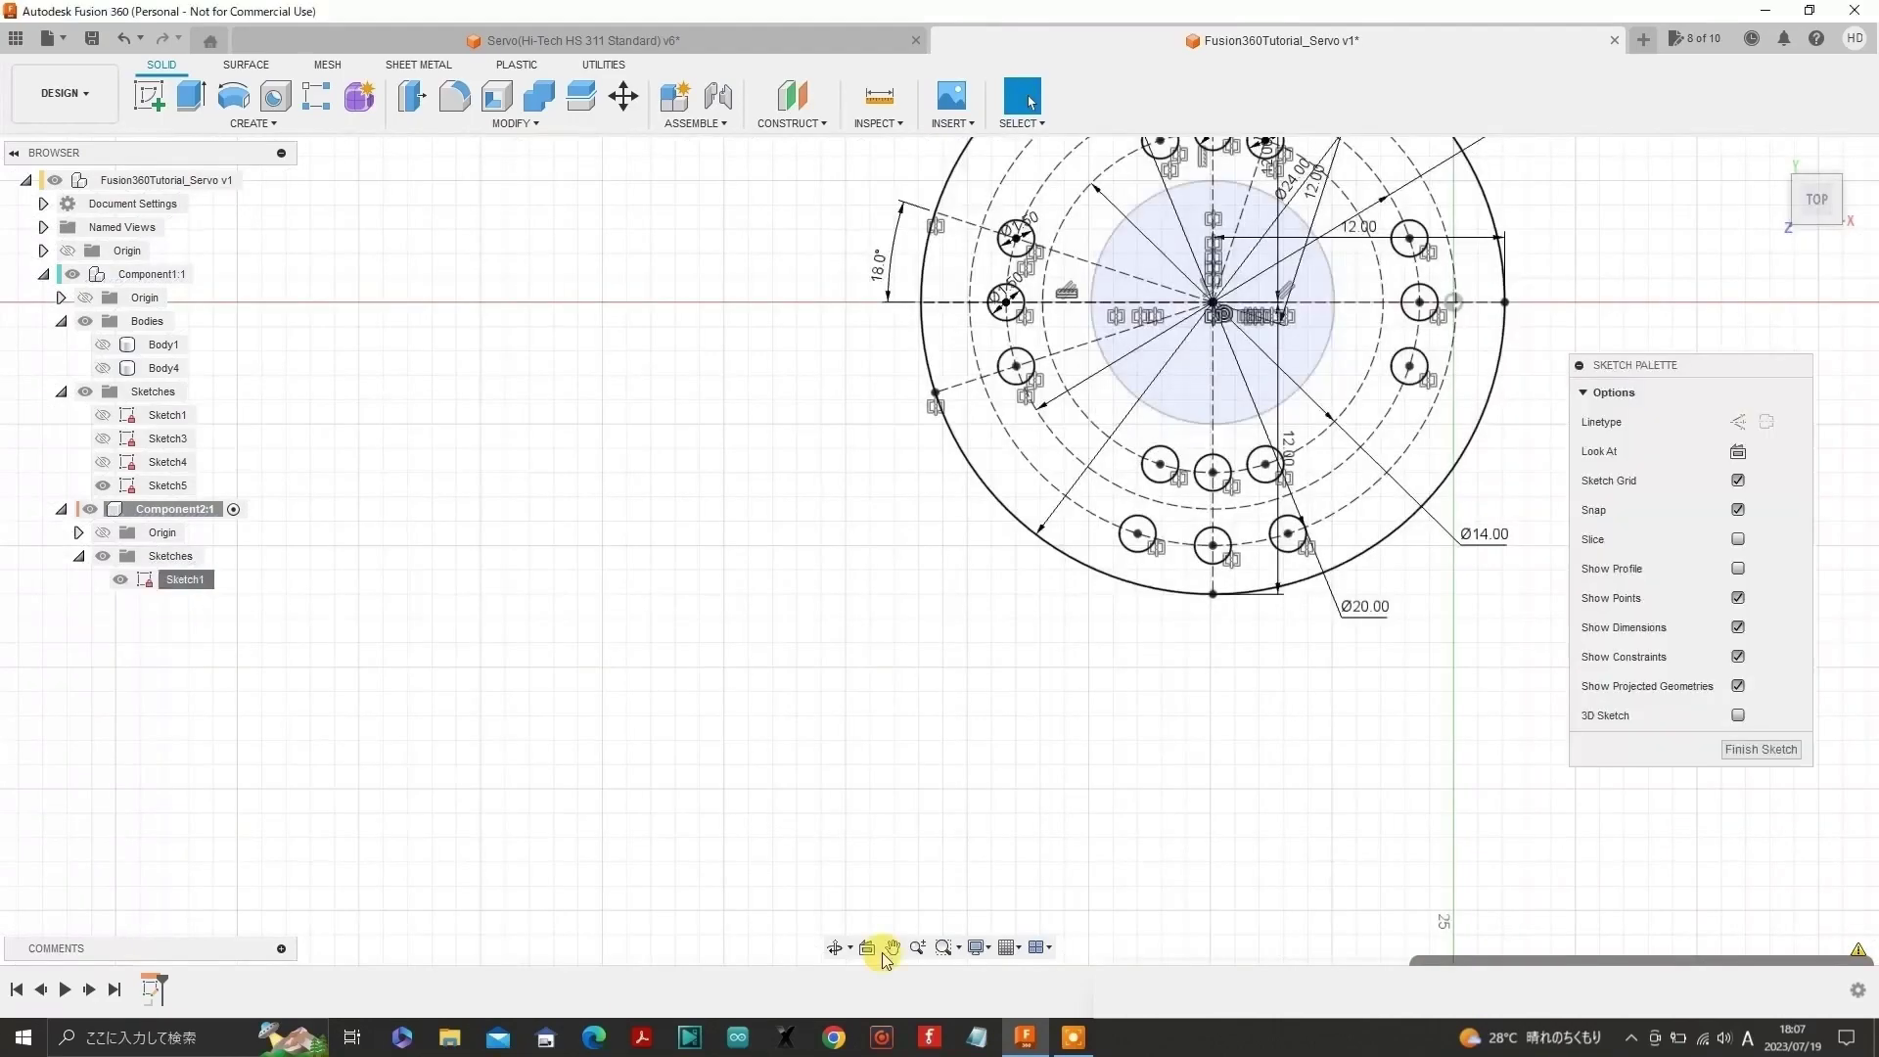
{"action": "left_click", "coordinate": [892, 946]}
{"action": "left_click_drag", "start_coordinate": [1214, 294], "coordinate": [939, 493]}
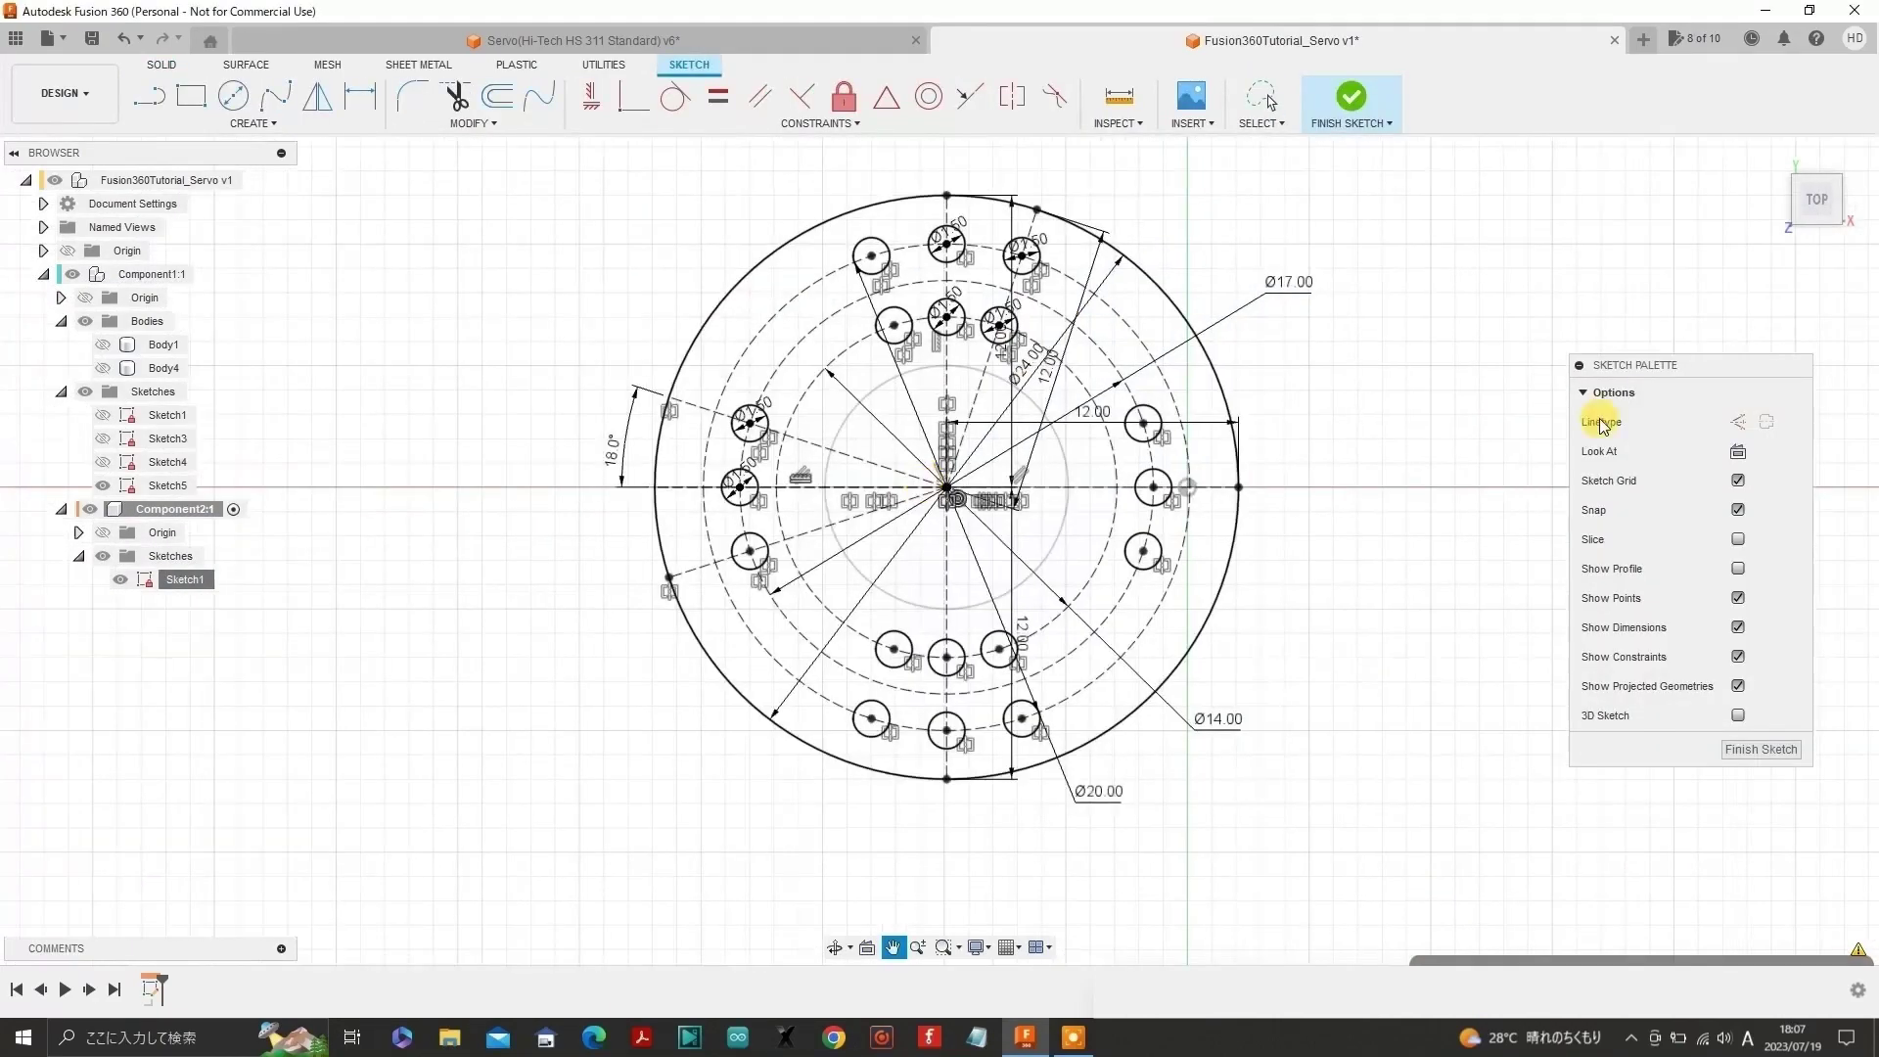
{"action": "left_click", "coordinate": [1737, 568]}
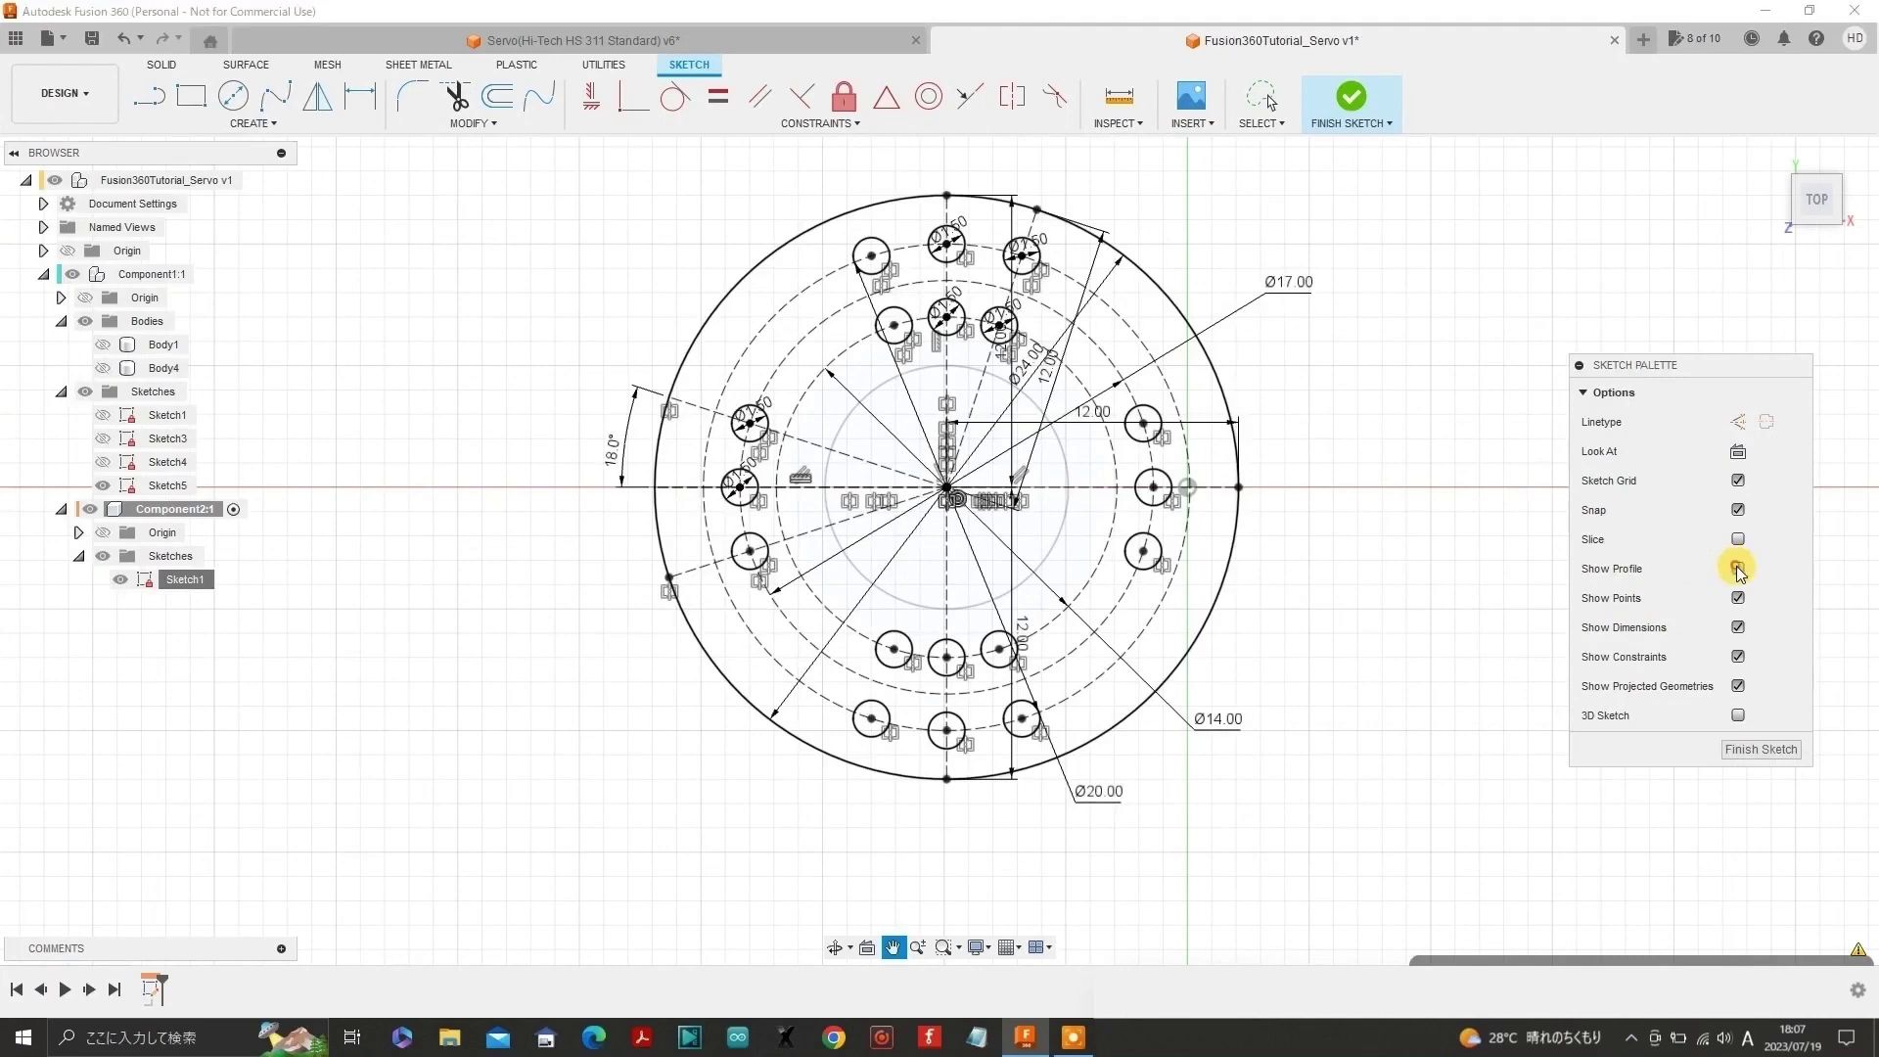
{"action": "left_click", "coordinate": [1765, 748]}
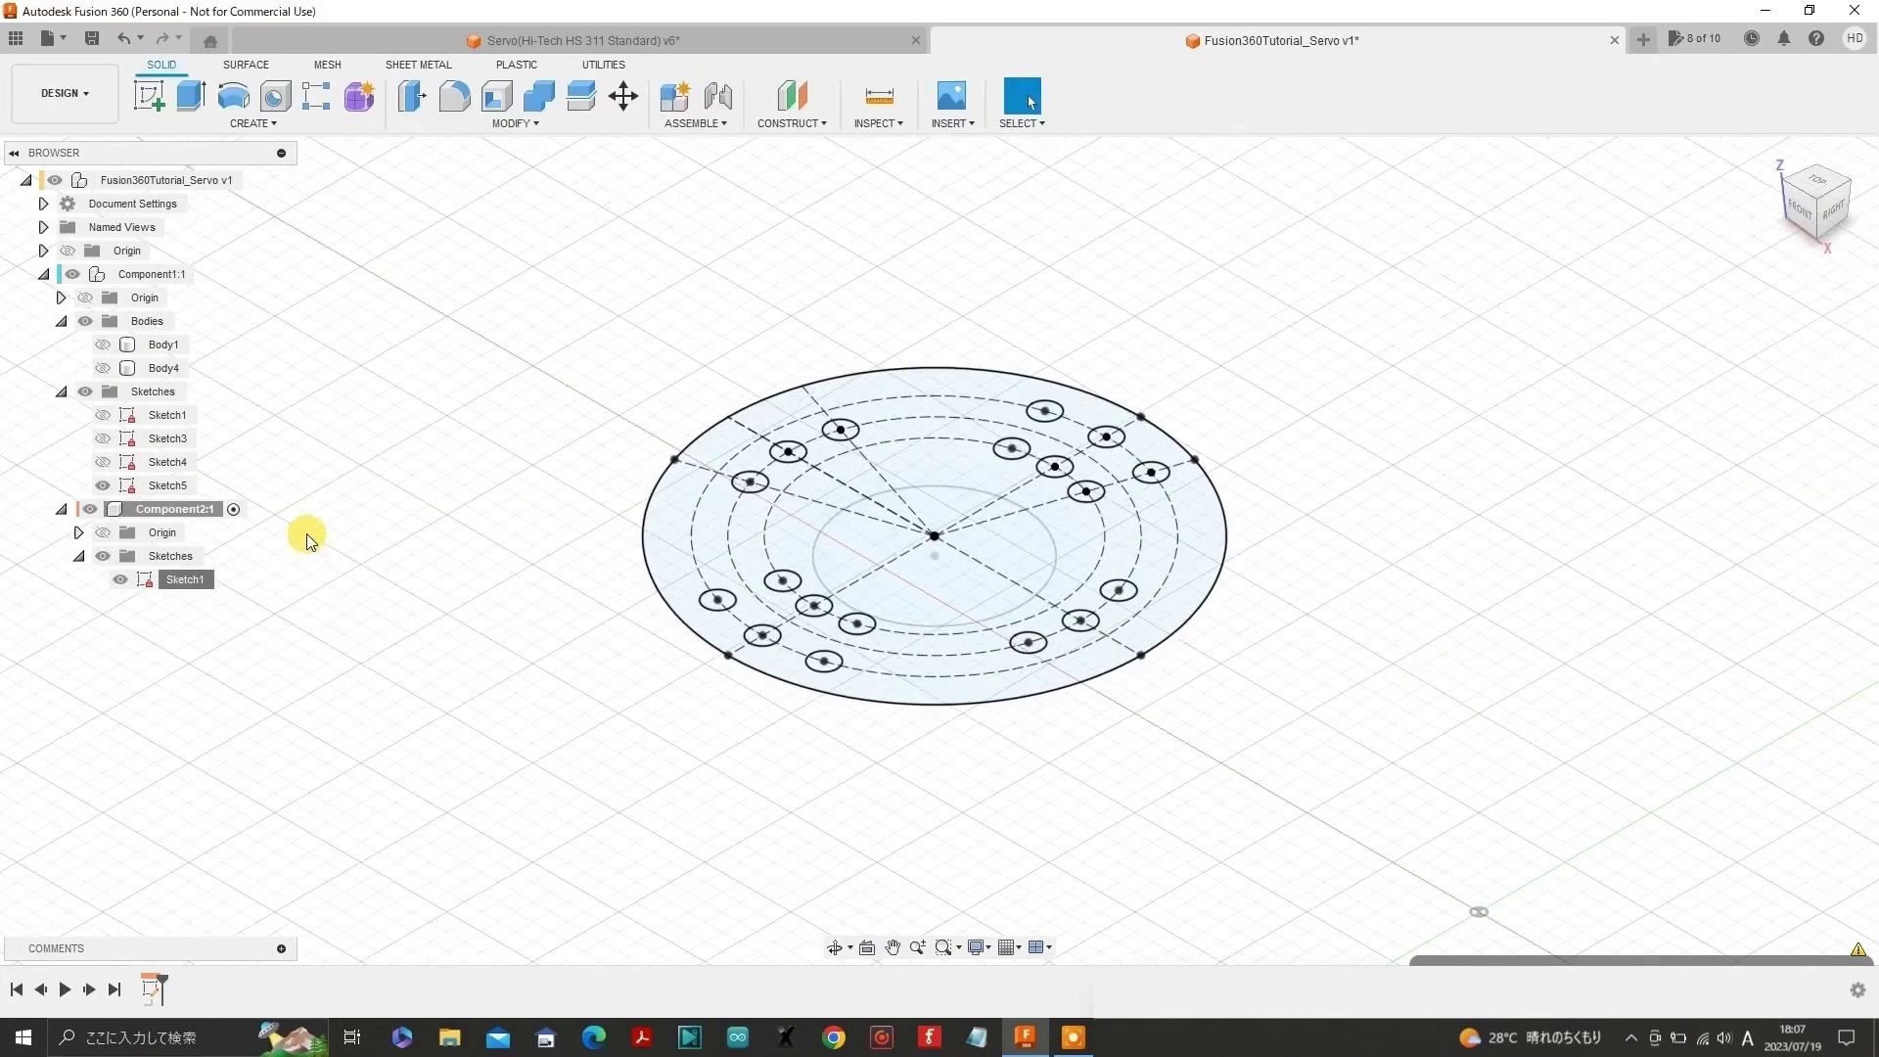
- Extrude the horn's outer disc and central circle profiles 2 mm as a new body, leaving out the small hole circles
{"action": "left_click", "coordinate": [190, 95]}
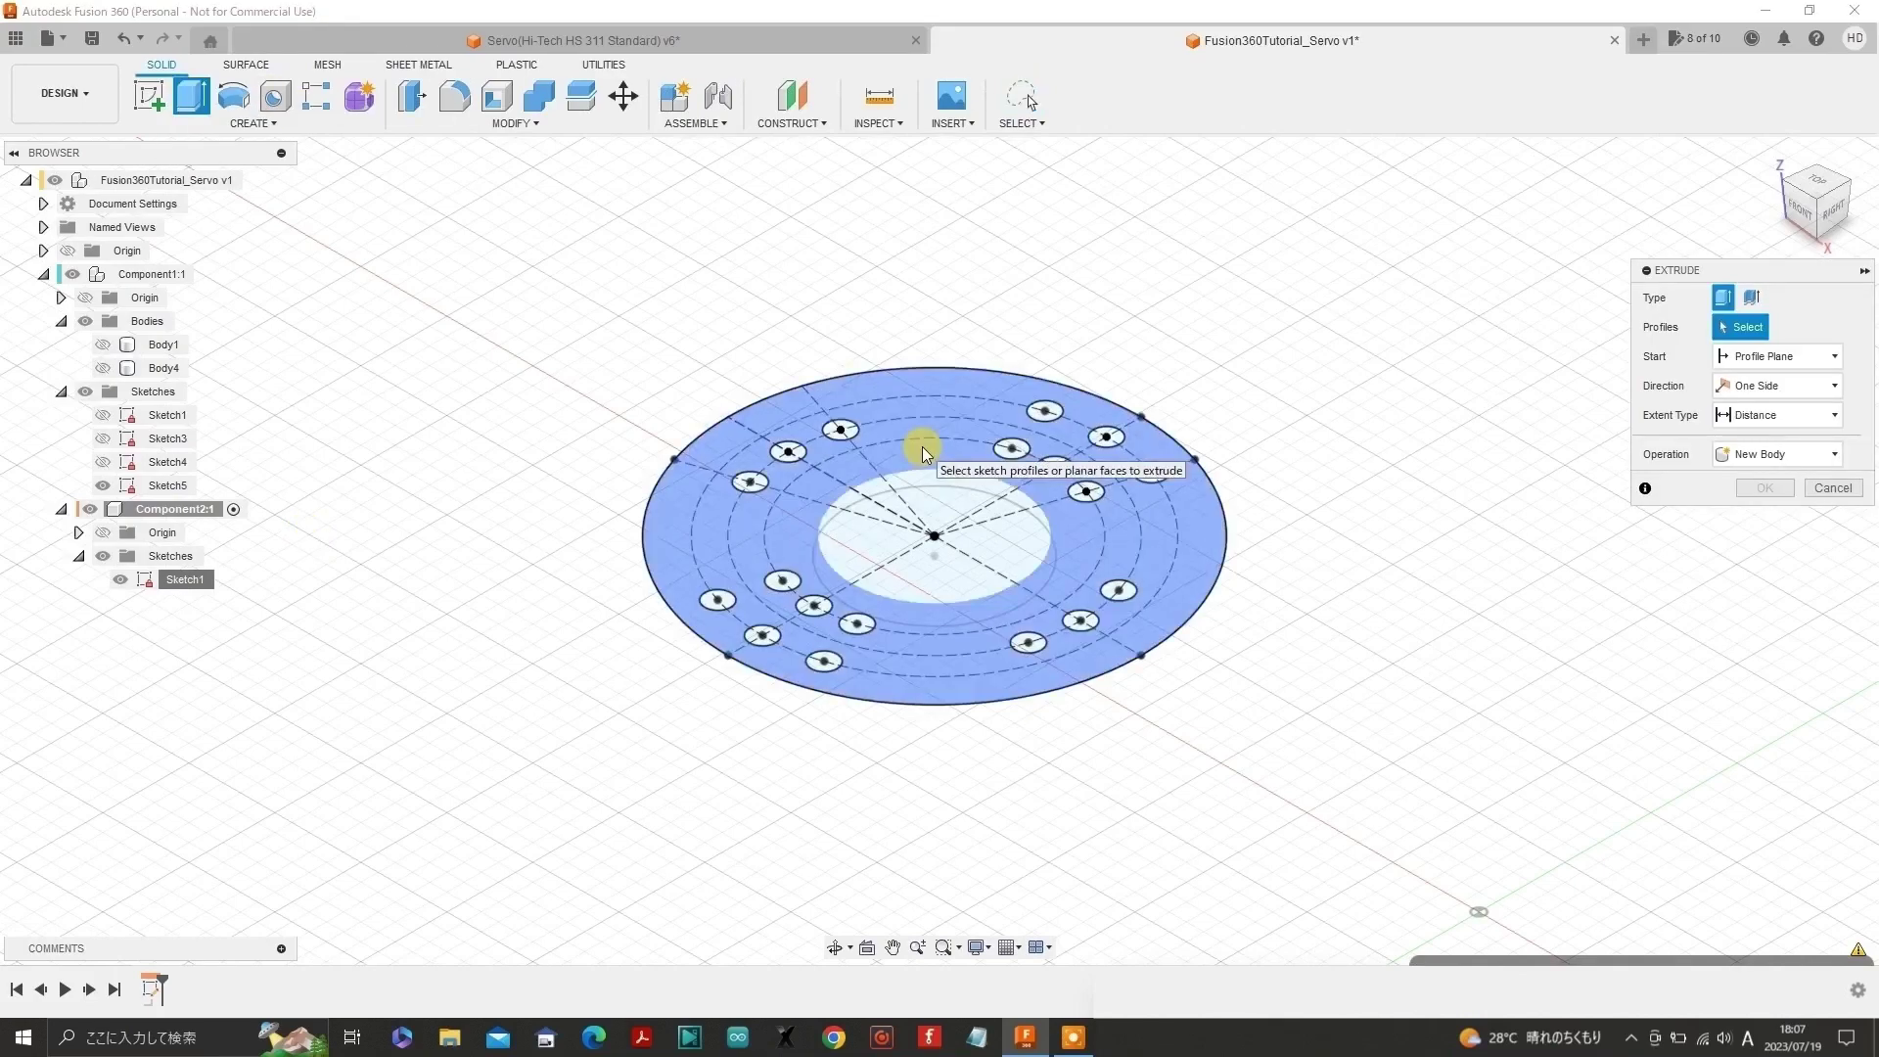
{"action": "left_click", "coordinate": [923, 453]}
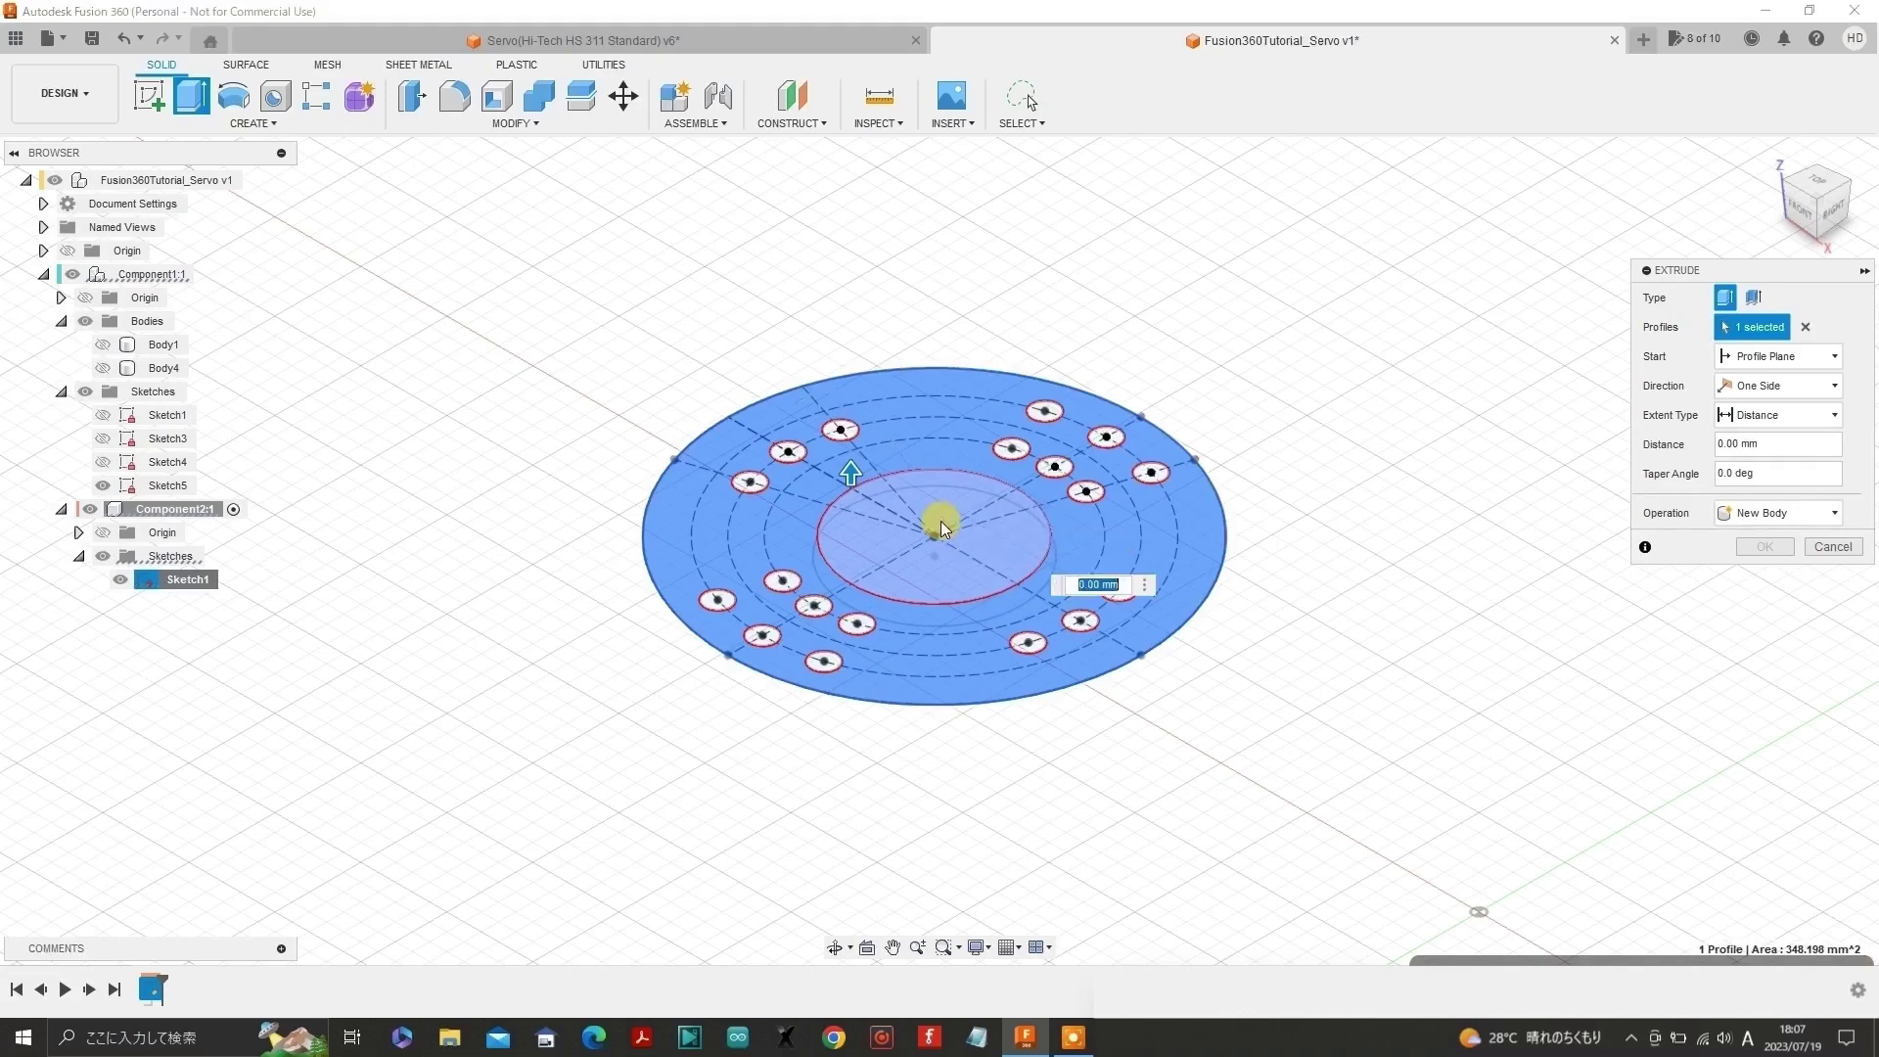
{"action": "left_click", "coordinate": [942, 523]}
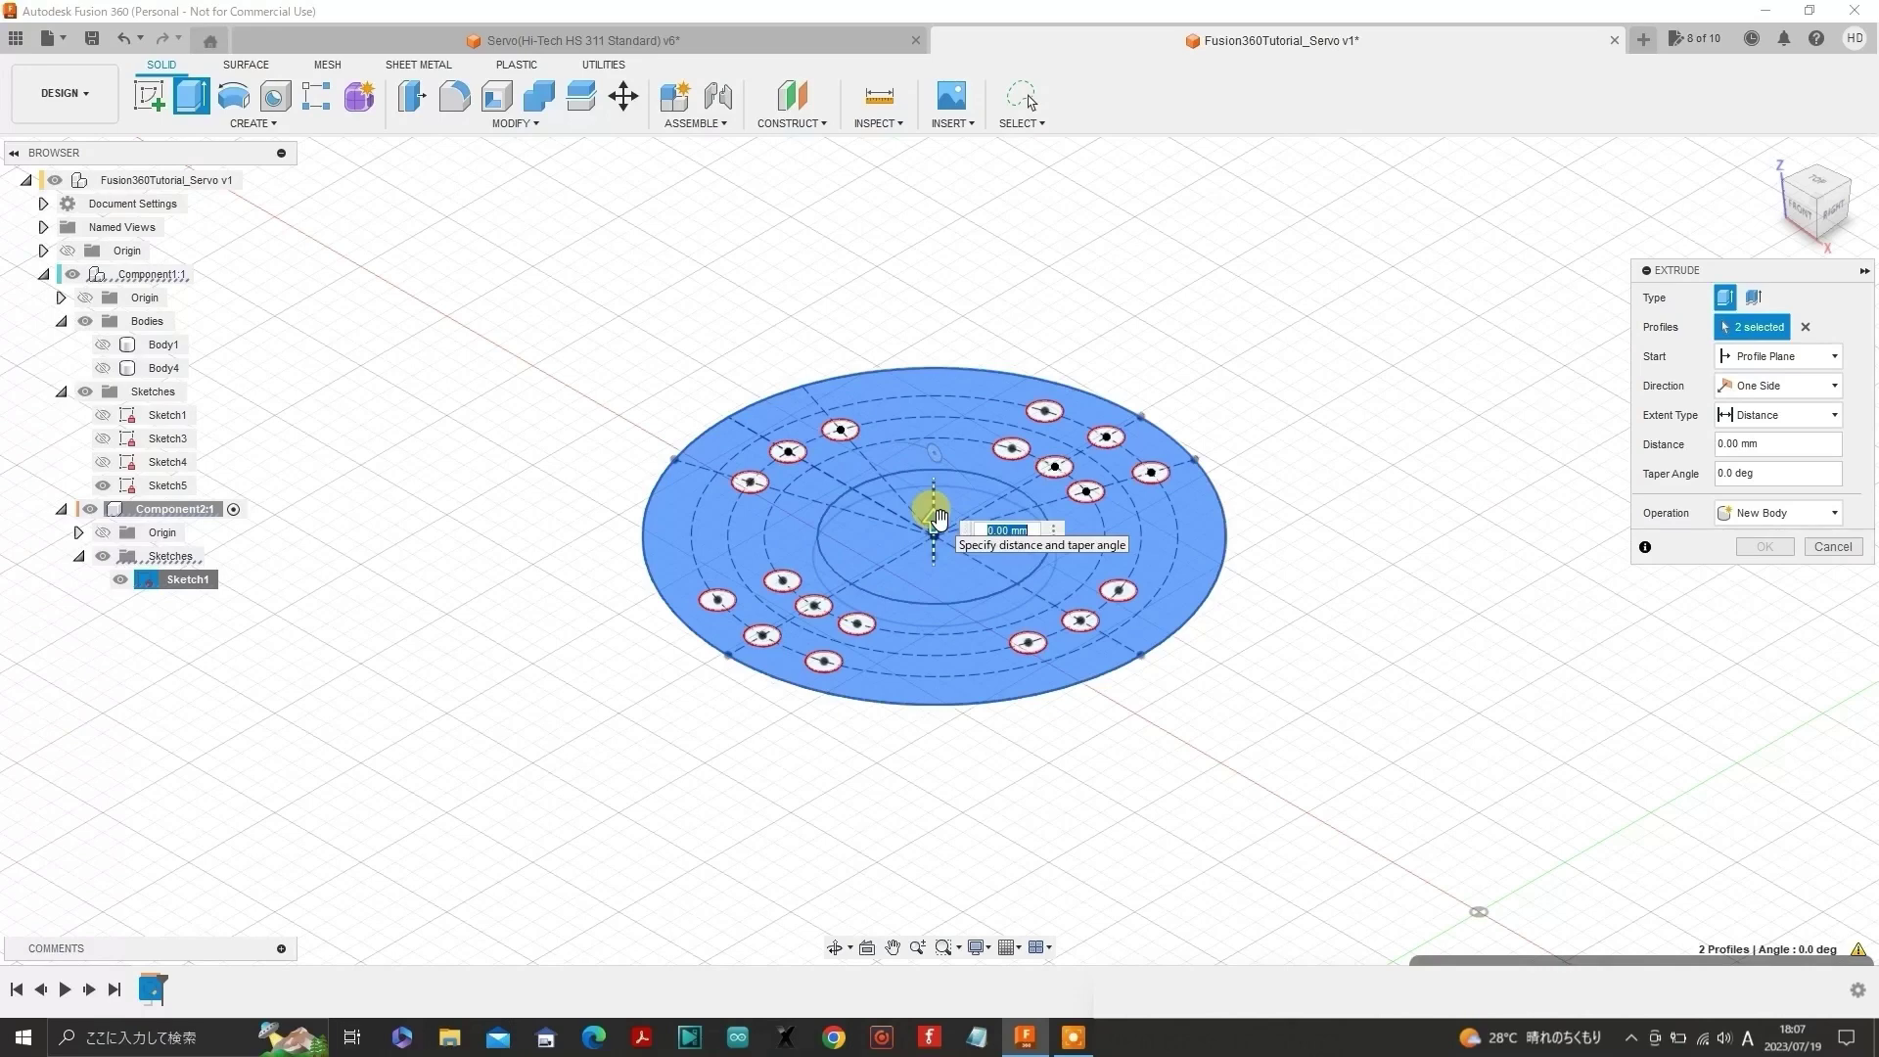
{"action": "type", "text": "2"}
{"action": "key", "text": "Return"}
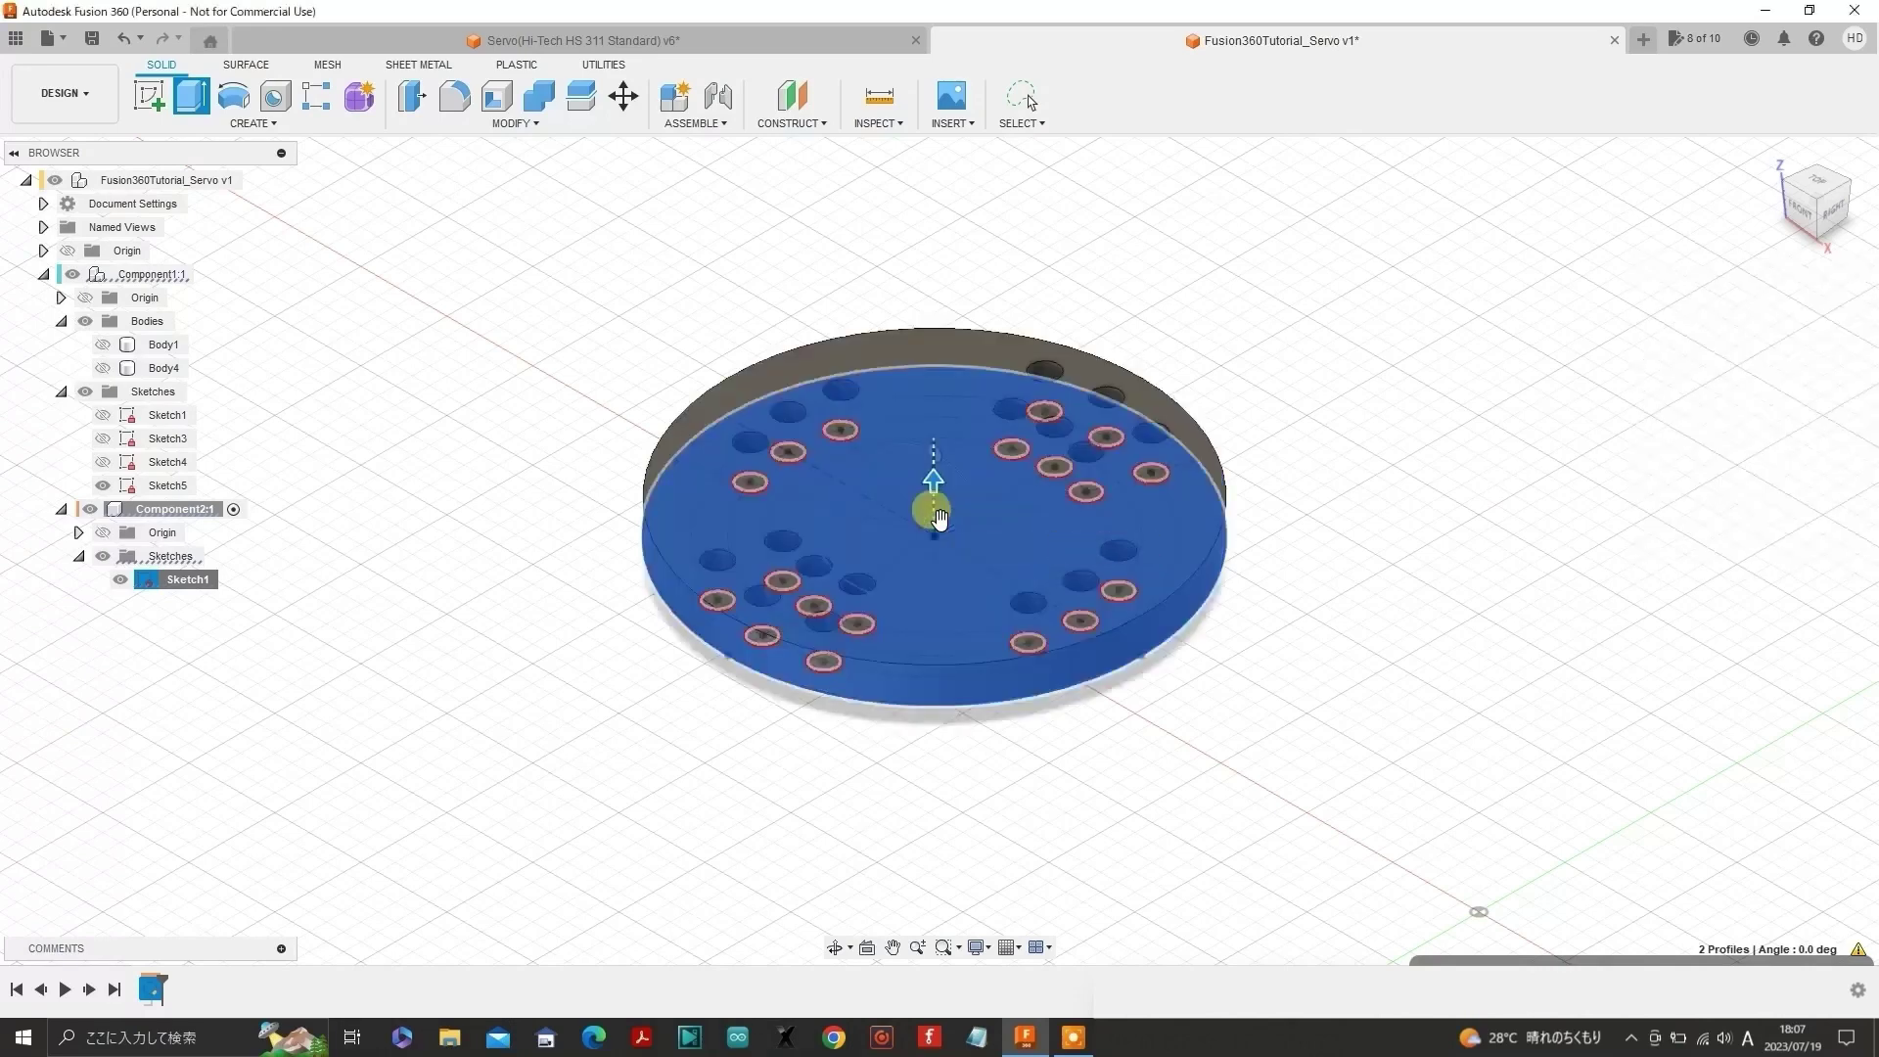